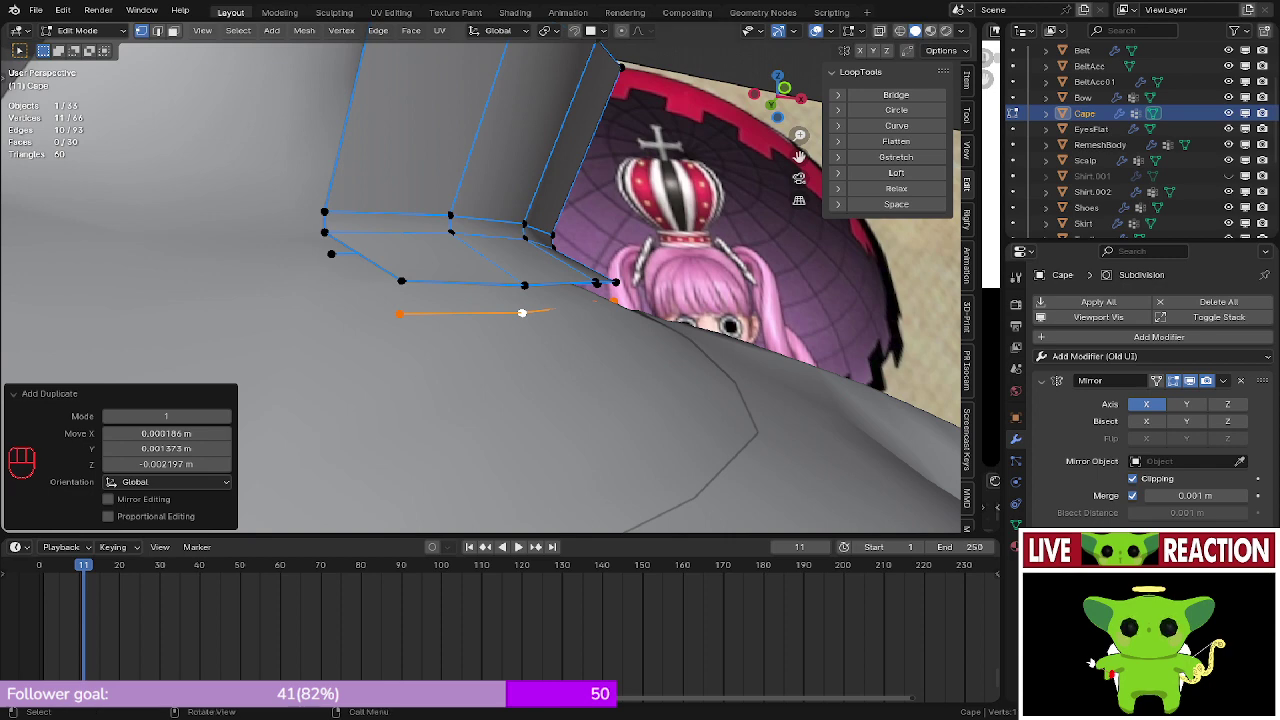
- Examine the collar mesh on the body and compare it with the cape in the front reference image
{"action": "middle_click_drag", "start_coordinate": [360, 260], "coordinate": [465, 310]}
{"action": "scroll", "coordinate": [524, 240], "scroll_direction": "down", "scroll_amount": 4}
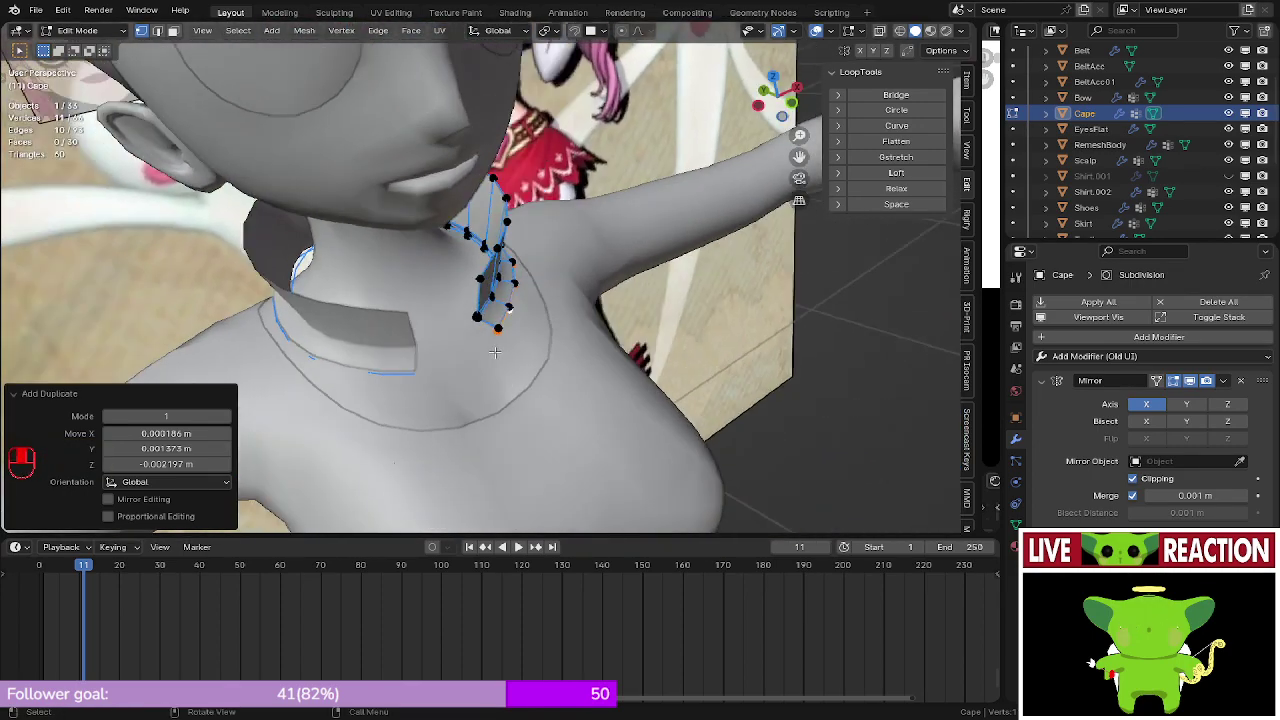
{"action": "key", "text": "Tab"}
{"action": "key", "text": "KP_1"}
{"action": "scroll", "coordinate": [501, 258], "scroll_direction": "down", "scroll_amount": 6}
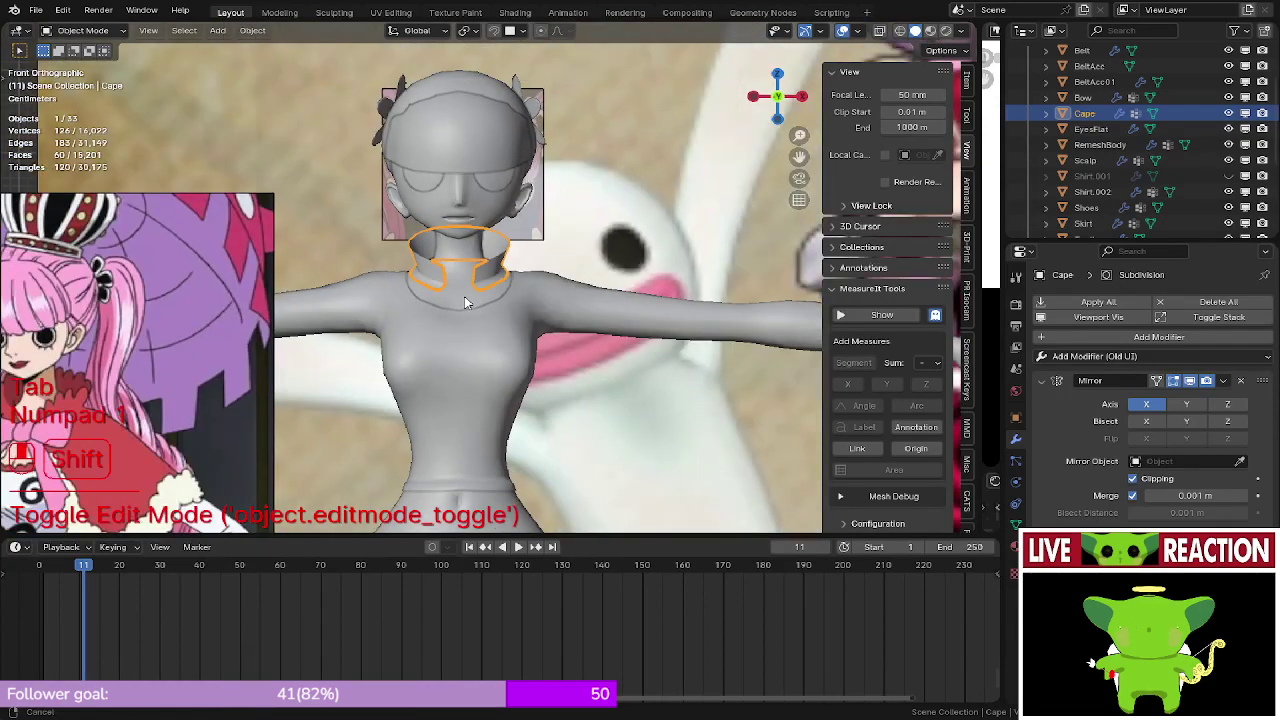
{"action": "scroll", "coordinate": [465, 303], "scroll_direction": "up", "scroll_amount": 2}
{"action": "scroll", "coordinate": [447, 277], "scroll_direction": "up", "scroll_amount": 3}
{"action": "middle_click_drag", "start_coordinate": [447, 277], "coordinate": [932, 280]}
{"action": "scroll", "coordinate": [484, 280], "scroll_direction": "down", "scroll_amount": 3}
{"action": "key", "text": "Tab"}
{"action": "key", "text": "KP_1"}
{"action": "middle_click_drag", "start_coordinate": [340, 500], "coordinate": [465, 215], "text": "shift"}
{"action": "middle_click_drag", "start_coordinate": [431, 337], "coordinate": [436, 300], "text": "shift"}
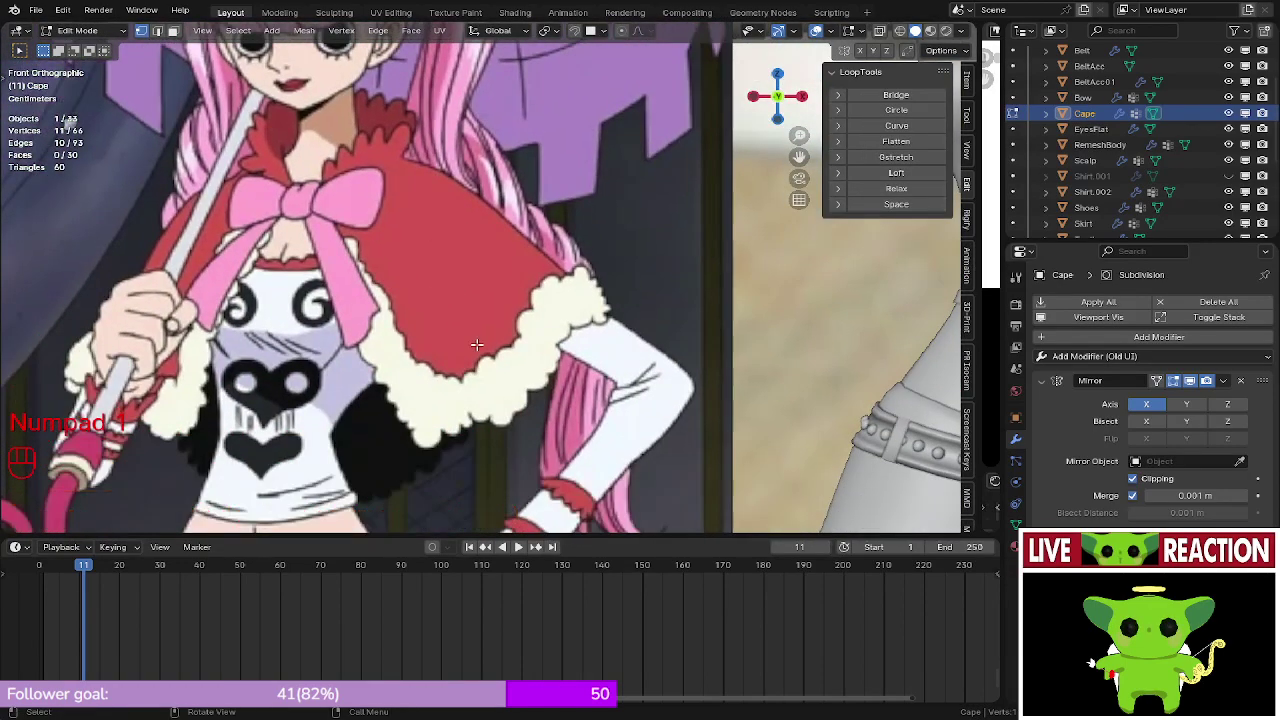
{"action": "scroll", "coordinate": [477, 344], "scroll_direction": "down", "scroll_amount": 1}
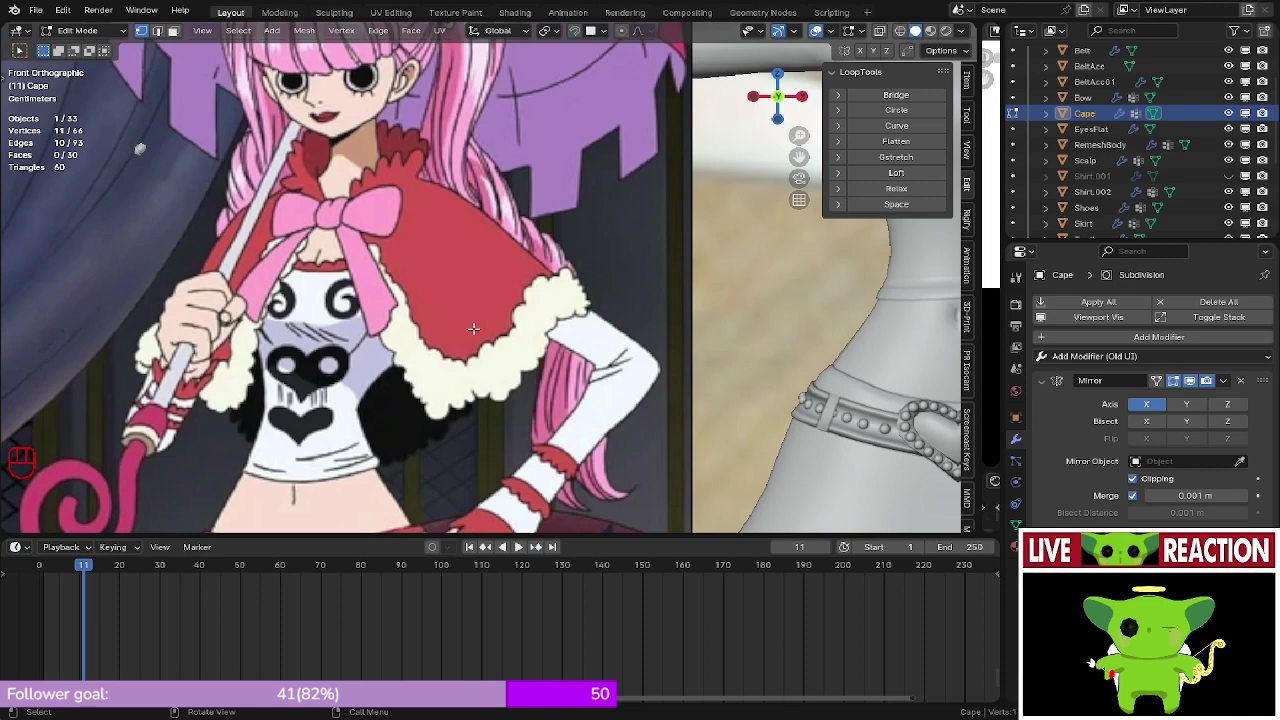
{"action": "scroll", "coordinate": [530, 246], "scroll_direction": "down", "scroll_amount": 4}
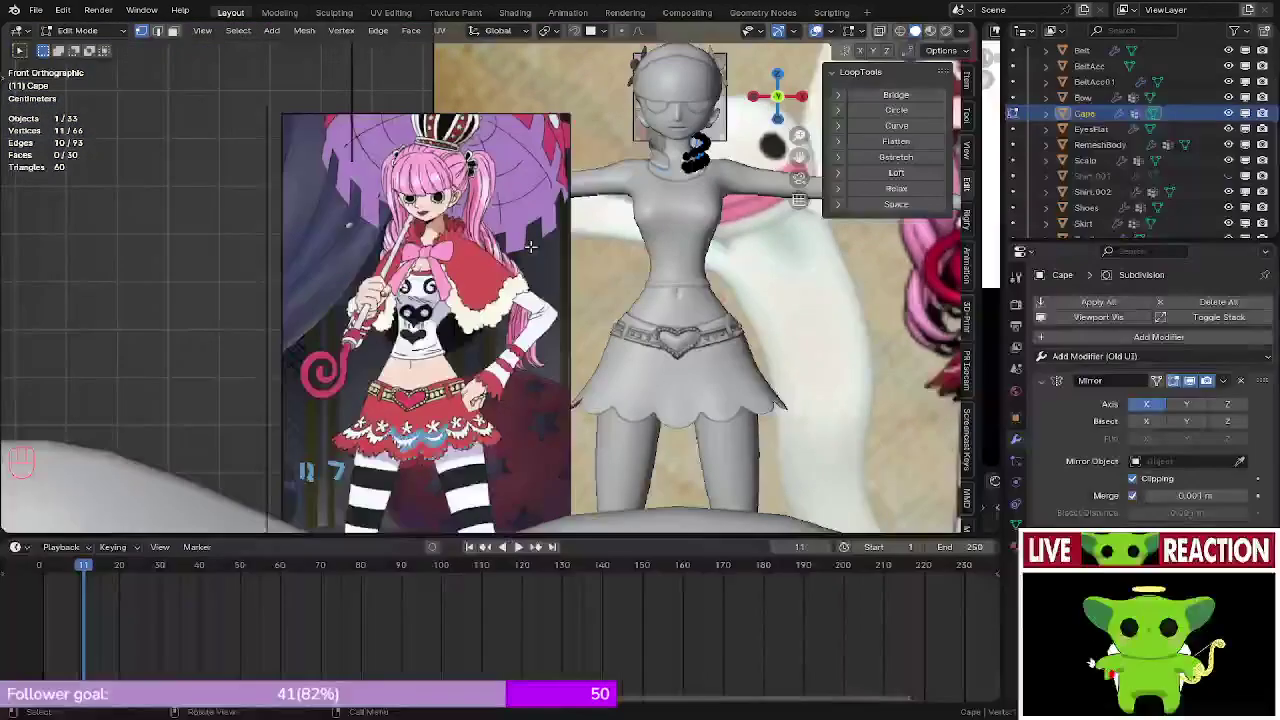
- Bridge the collar lip's outer edge loop with the duplicated loop beneath it and fill the open gap at the front end
{"action": "middle_click_drag", "start_coordinate": [531, 247], "coordinate": [554, 315]}
{"action": "scroll", "coordinate": [501, 263], "scroll_direction": "up", "scroll_amount": 4}
{"action": "scroll", "coordinate": [554, 315], "scroll_direction": "up", "scroll_amount": 3}
{"action": "key", "text": "space"}
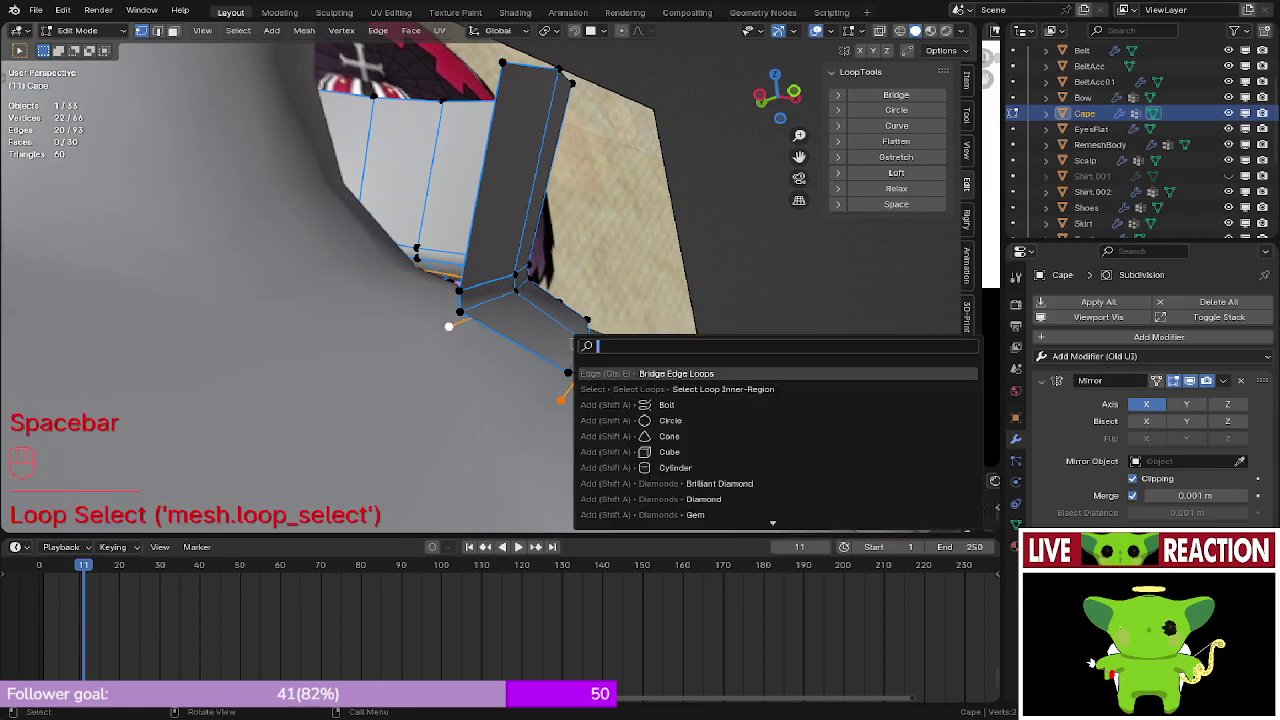
{"action": "left_click", "coordinate": [661, 374]}
{"action": "middle_click_drag", "start_coordinate": [503, 346], "coordinate": [410, 315]}
{"action": "left_click", "coordinate": [364, 322]}
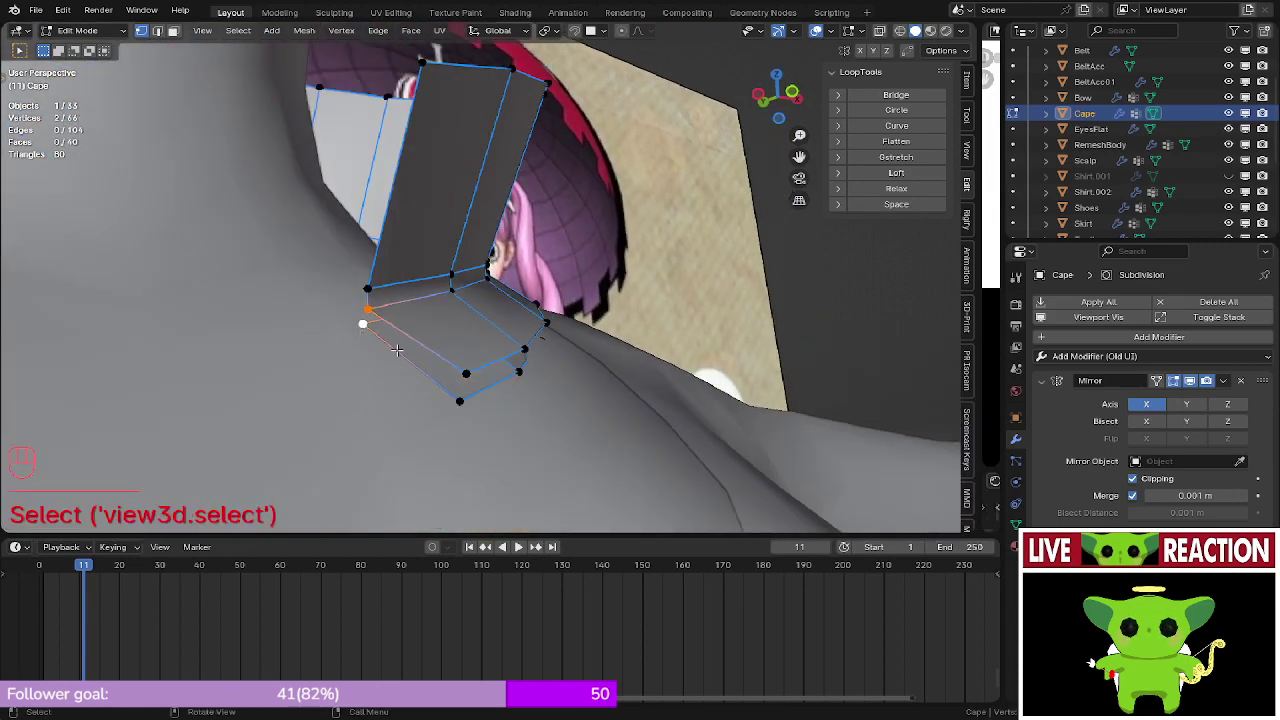
- Apply smooth shading to the cape object in Object Mode and return to editing its mesh
{"action": "key", "text": "Tab"}
{"action": "middle_click_drag", "start_coordinate": [467, 402], "coordinate": [372, 308]}
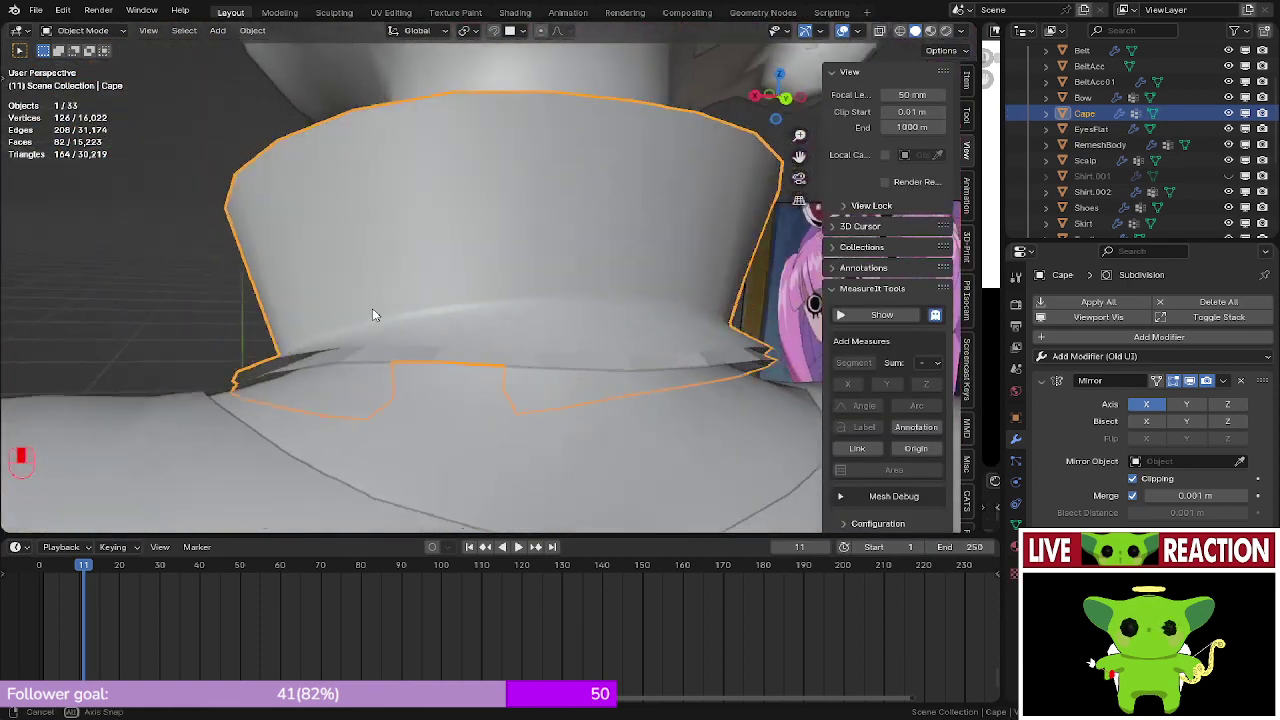
{"action": "key", "text": "Tab"}
{"action": "key", "text": "Tab"}
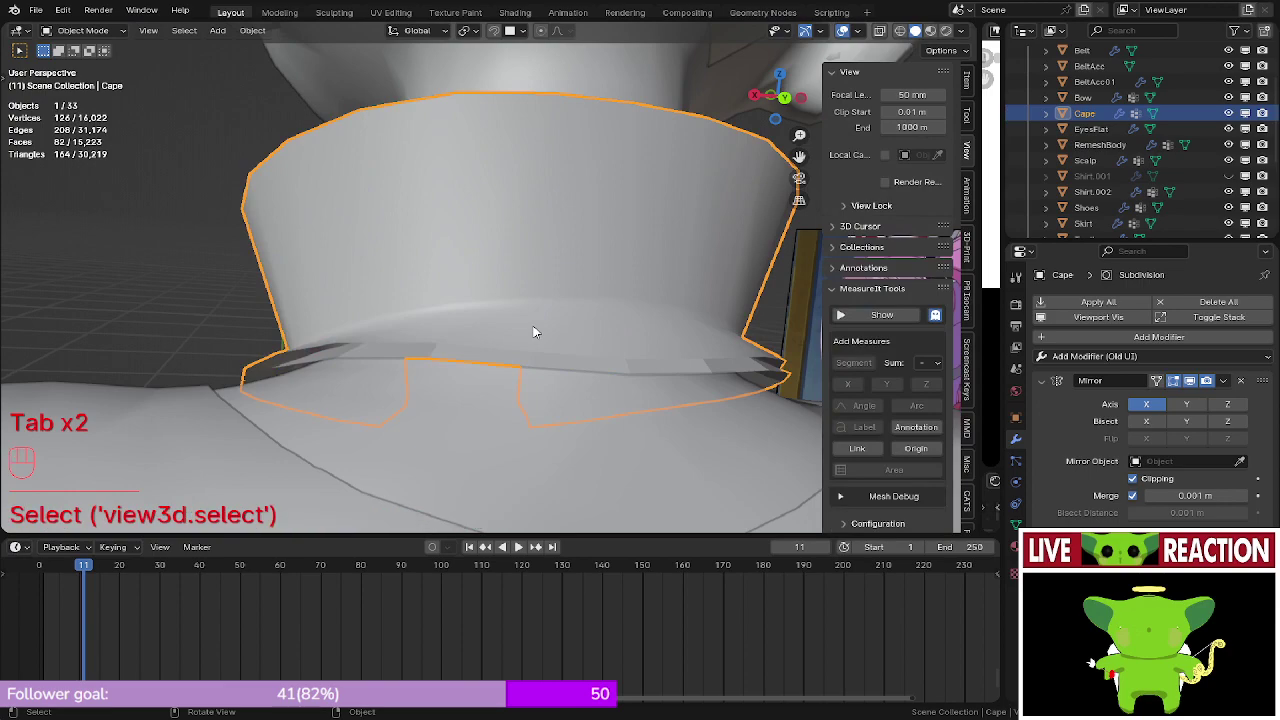
{"action": "right_click", "coordinate": [534, 332]}
{"action": "left_click", "coordinate": [532, 325]}
{"action": "key", "text": "Tab"}
- Select the lowest edge loop of the collar lip in wireframe and raise it about 0.0015 m
{"action": "middle_click_drag", "start_coordinate": [532, 325], "coordinate": [640, 251]}
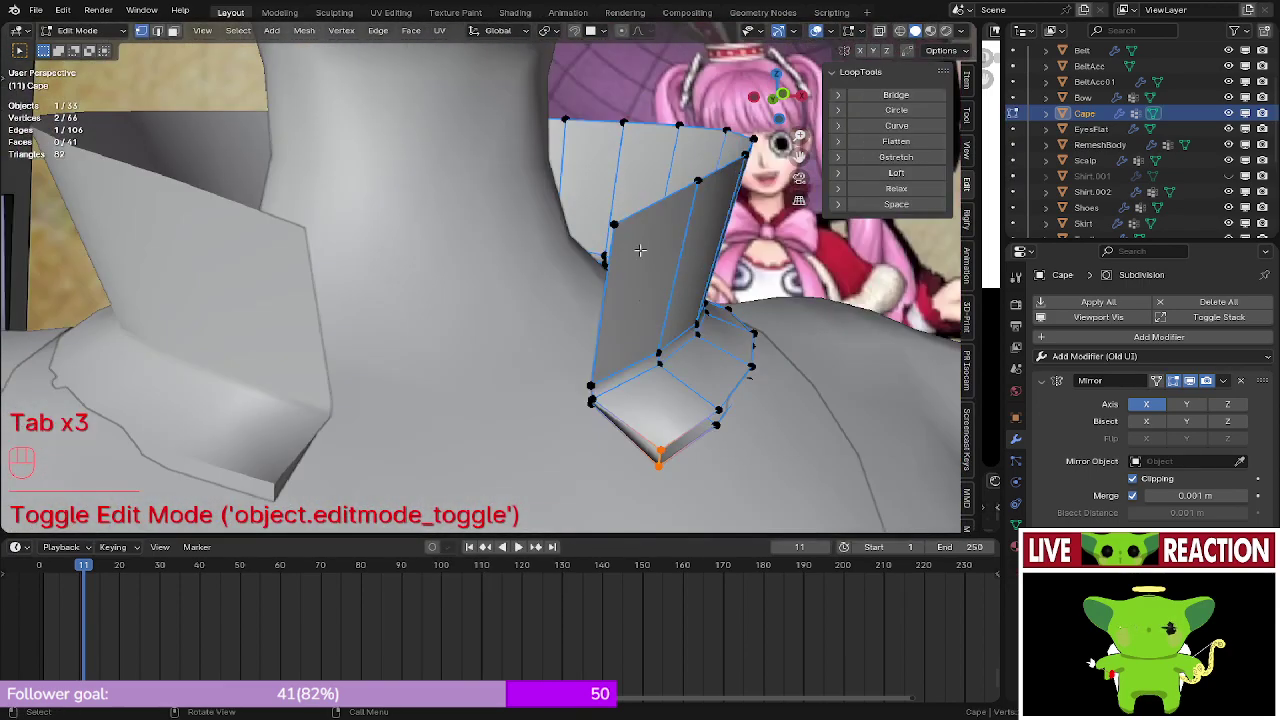
{"action": "mouse_move", "coordinate": [690, 340]}
{"action": "middle_mouse_down", "text": "shift"}
{"action": "mouse_move", "coordinate": [588, 286]}
{"action": "mouse_move", "coordinate": [690, 340]}
{"action": "middle_mouse_up", "text": "shift"}
{"action": "scroll", "coordinate": [690, 340], "scroll_direction": "up", "scroll_amount": 4}
{"action": "middle_click_drag", "start_coordinate": [571, 306], "coordinate": [587, 367]}
{"action": "left_click", "coordinate": [526, 345], "text": "alt"}
{"action": "middle_click_drag", "start_coordinate": [514, 343], "coordinate": [241, 355]}
{"action": "key", "text": "alt+z"}
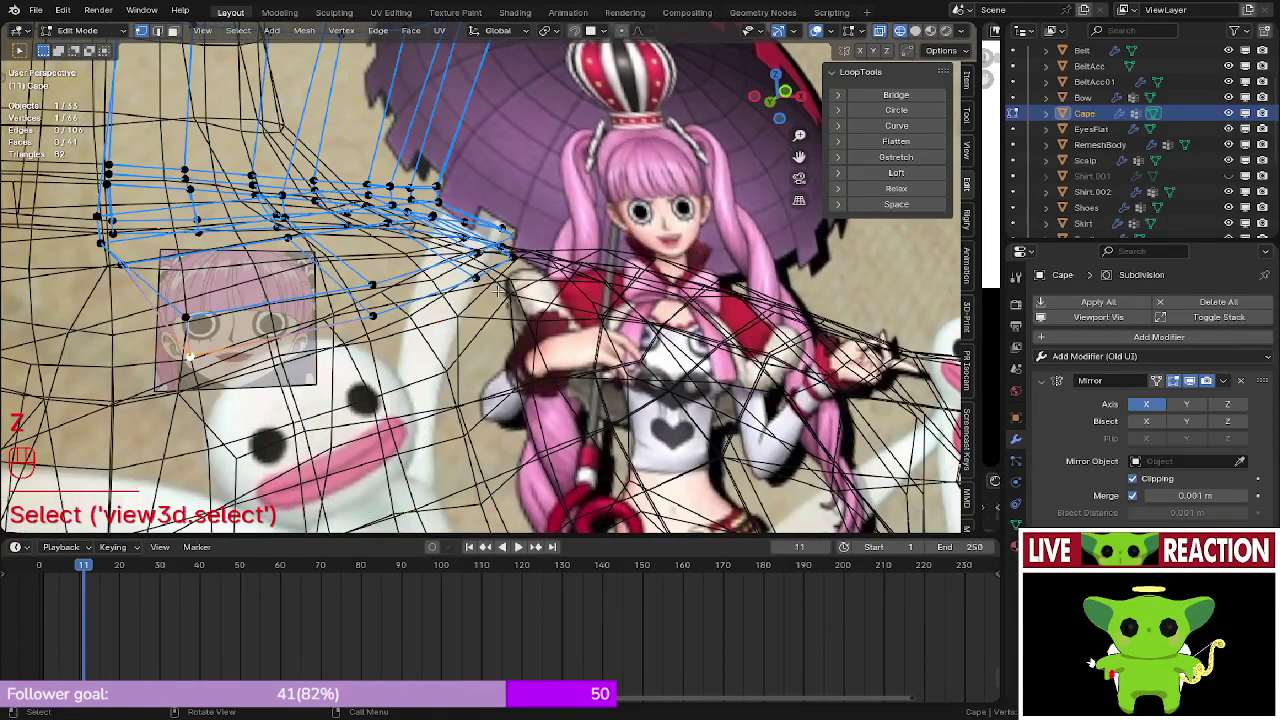
{"action": "middle_click_drag", "start_coordinate": [497, 291], "coordinate": [240, 328]}
{"action": "middle_click_drag", "start_coordinate": [654, 189], "coordinate": [510, 212]}
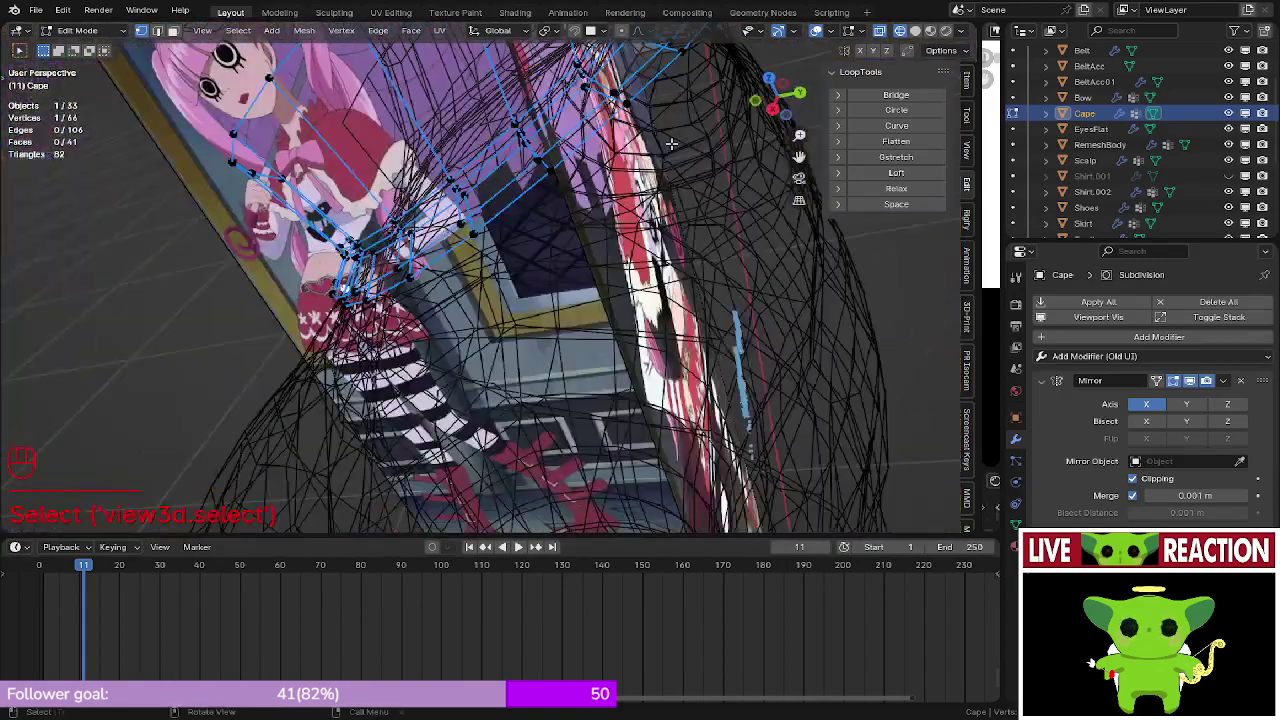
{"action": "middle_click_drag", "start_coordinate": [671, 144], "coordinate": [575, 362]}
{"action": "left_click", "coordinate": [669, 184], "text": "ctrl"}
{"action": "key", "text": "z"}
{"action": "mouse_move", "coordinate": [700, 205]}
{"action": "middle_mouse_down"}
{"action": "mouse_move", "coordinate": [526, 226]}
{"action": "mouse_move", "coordinate": [377, 286]}
{"action": "mouse_move", "coordinate": [413, 288]}
{"action": "mouse_move", "coordinate": [528, 229]}
{"action": "mouse_move", "coordinate": [481, 261]}
{"action": "middle_mouse_up"}
{"action": "key", "text": "g"}
{"action": "left_click", "coordinate": [453, 253]}
{"action": "key", "text": "z"}
- Move a single vertex on the collar lip's lower rim about 0.001 m, bringing it closer to the upper rim
{"action": "left_click", "coordinate": [327, 337]}
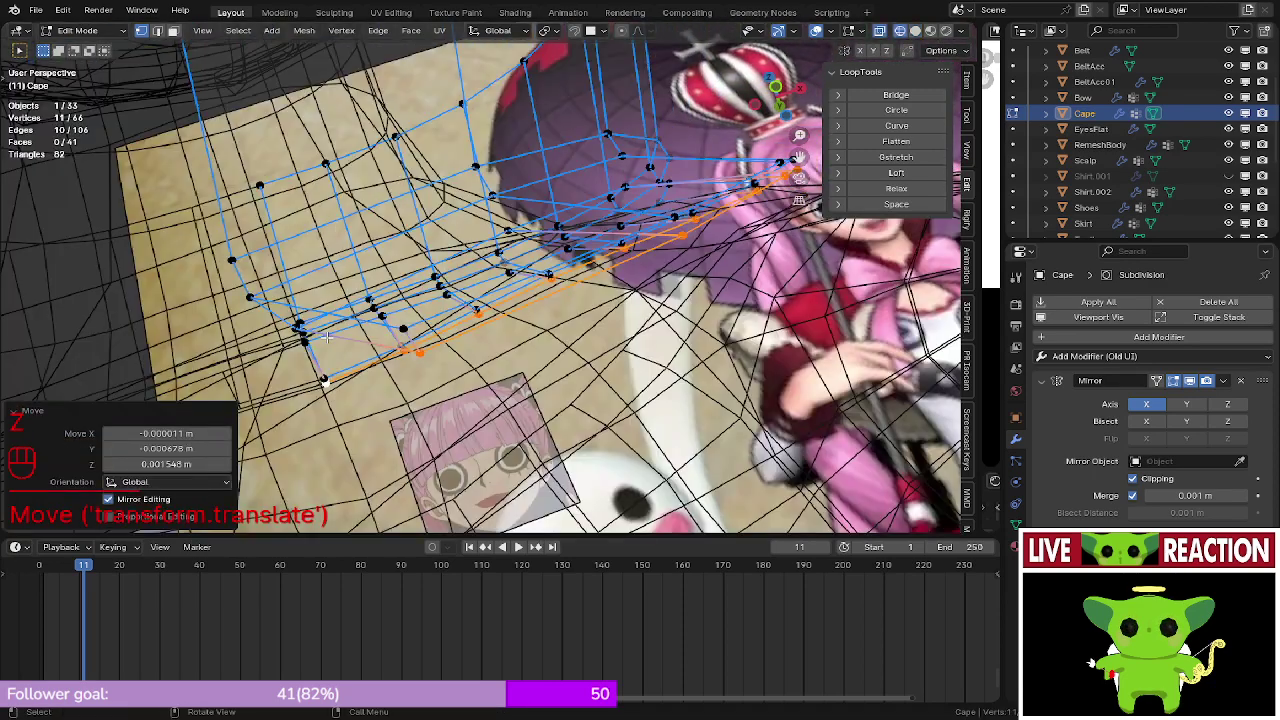
{"action": "left_click", "coordinate": [300, 327]}
{"action": "middle_click_drag", "start_coordinate": [300, 327], "coordinate": [520, 270]}
{"action": "mouse_move", "coordinate": [520, 270]}
{"action": "middle_mouse_down", "text": "shift"}
{"action": "mouse_move", "coordinate": [600, 288]}
{"action": "mouse_move", "coordinate": [520, 320]}
{"action": "middle_mouse_up", "text": "shift"}
{"action": "key", "text": "z"}
{"action": "mouse_move", "coordinate": [520, 320]}
{"action": "middle_mouse_down", "text": "shift"}
{"action": "mouse_move", "coordinate": [370, 386]}
{"action": "mouse_move", "coordinate": [548, 298]}
{"action": "middle_mouse_up", "text": "shift"}
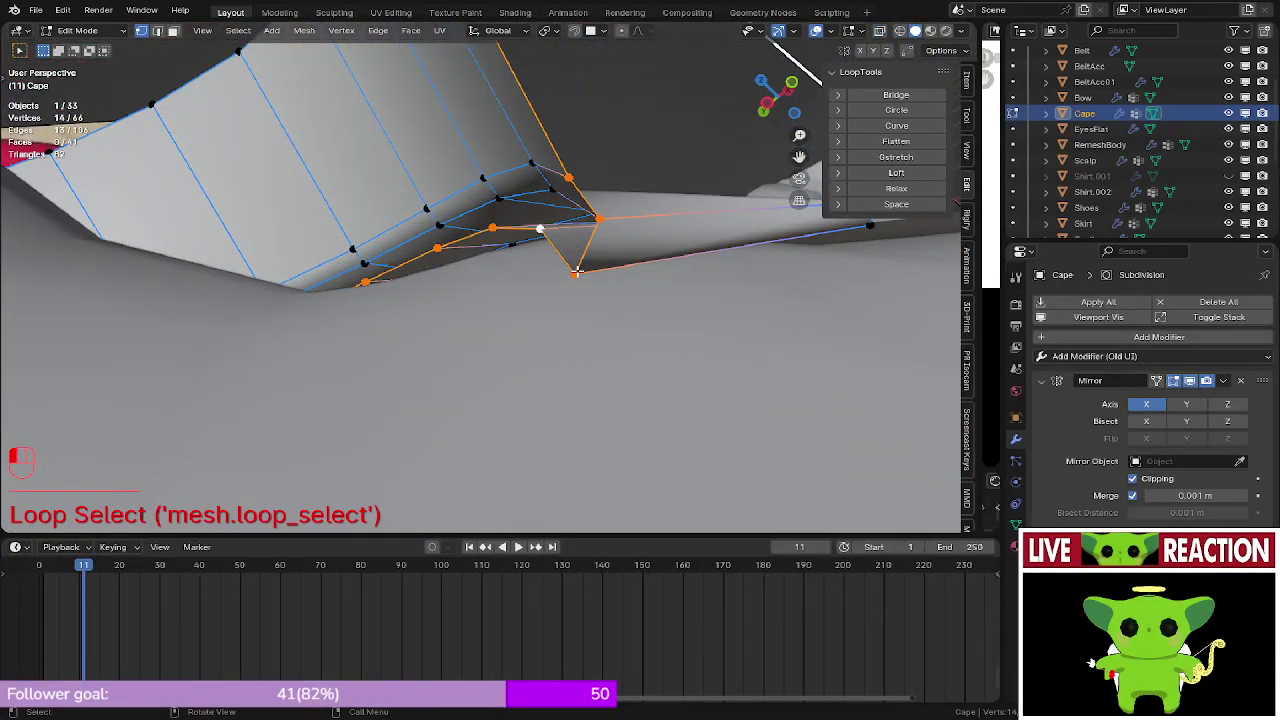
{"action": "left_click", "coordinate": [577, 272]}
{"action": "mouse_move", "coordinate": [577, 272]}
{"action": "middle_mouse_down"}
{"action": "mouse_move", "coordinate": [400, 297]}
{"action": "mouse_move", "coordinate": [480, 260]}
{"action": "middle_mouse_up"}
{"action": "mouse_move", "coordinate": [480, 260]}
{"action": "middle_mouse_down", "text": "shift"}
{"action": "mouse_move", "coordinate": [622, 321]}
{"action": "mouse_move", "coordinate": [412, 248]}
{"action": "middle_mouse_up", "text": "shift"}
{"action": "key", "text": "z"}
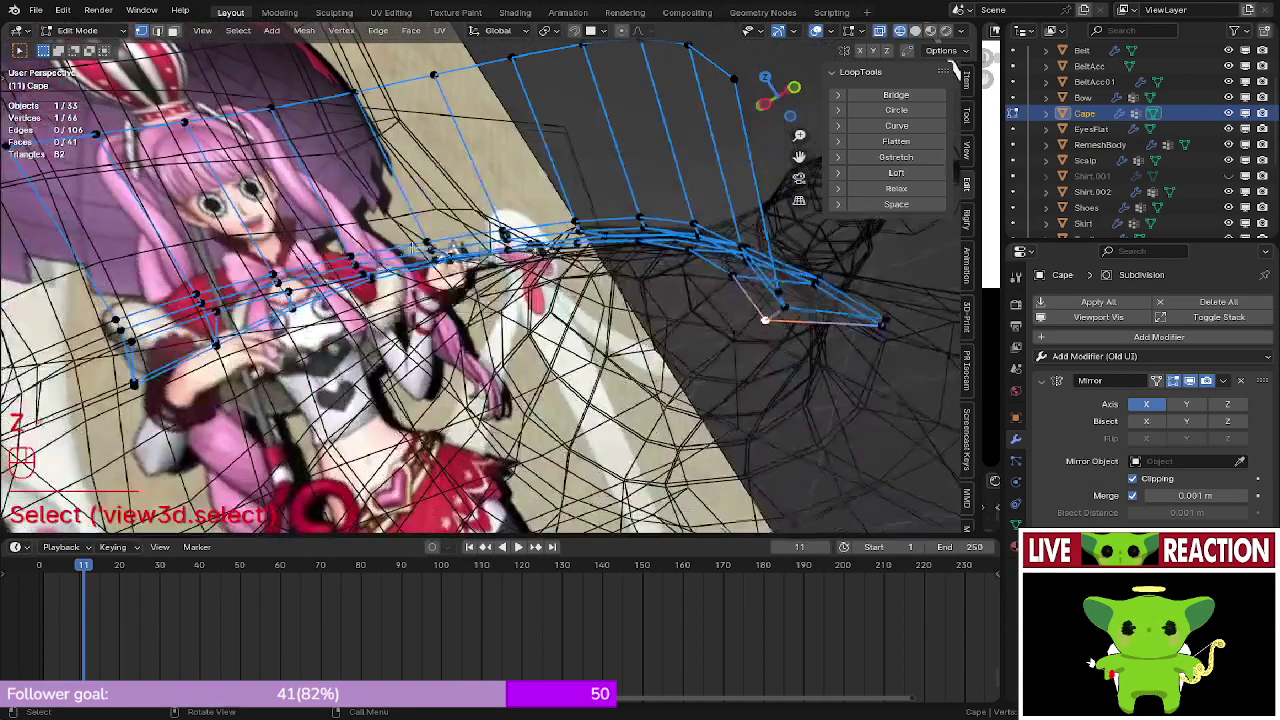
{"action": "key", "text": "z"}
{"action": "mouse_move", "coordinate": [740, 280]}
{"action": "middle_mouse_down", "text": "shift"}
{"action": "mouse_move", "coordinate": [510, 325]}
{"action": "mouse_move", "coordinate": [556, 271]}
{"action": "middle_mouse_up", "text": "shift"}
{"action": "scroll", "coordinate": [540, 310], "scroll_direction": "up", "scroll_amount": 4}
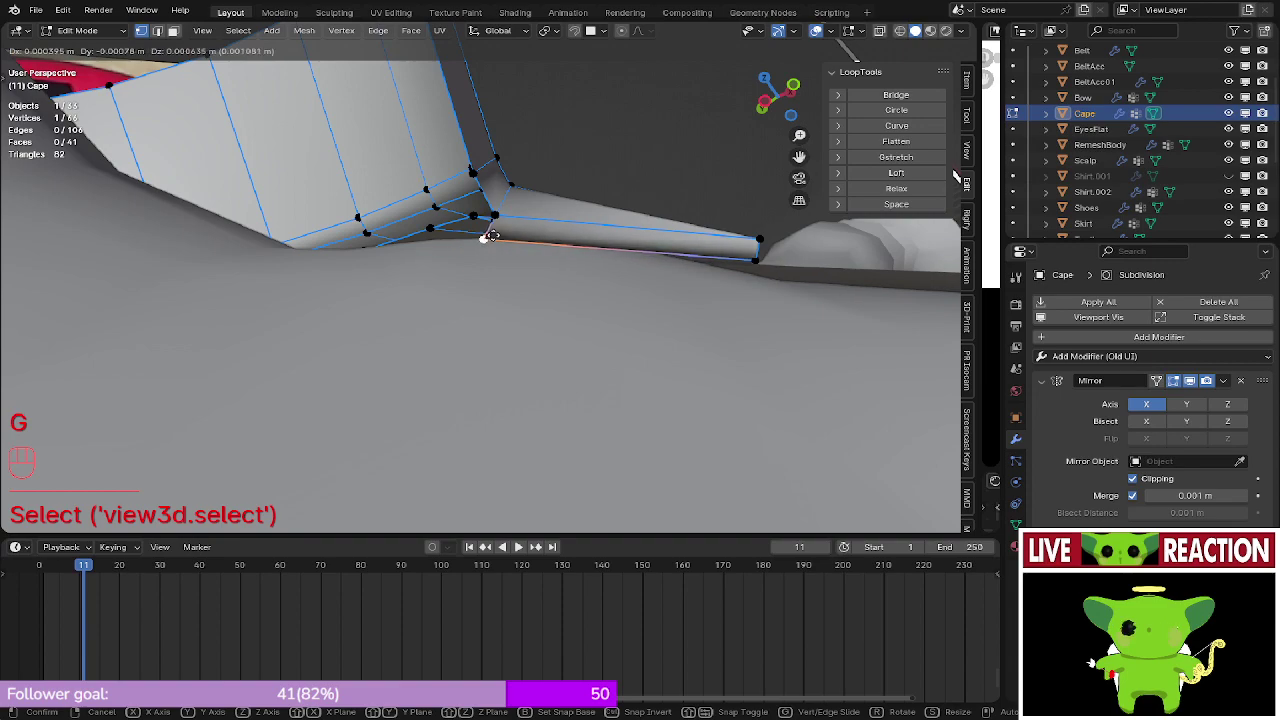
{"action": "left_click", "coordinate": [490, 235]}
- Check the collar lip up close and from the front, outside and inside Edit Mode
{"action": "mouse_move", "coordinate": [490, 235]}
{"action": "middle_mouse_down"}
{"action": "mouse_move", "coordinate": [400, 278]}
{"action": "mouse_move", "coordinate": [490, 240]}
{"action": "middle_mouse_up"}
{"action": "scroll", "coordinate": [490, 240], "scroll_direction": "up", "scroll_amount": 3}
{"action": "middle_click_drag", "start_coordinate": [490, 180], "coordinate": [580, 300], "text": "shift"}
{"action": "scroll", "coordinate": [422, 308], "scroll_direction": "up", "scroll_amount": 4}
{"action": "scroll", "coordinate": [402, 297], "scroll_direction": "down", "scroll_amount": 5}
{"action": "key", "text": "KP_1"}
{"action": "key", "text": "Tab"}
{"action": "scroll", "coordinate": [580, 290], "scroll_direction": "up", "scroll_amount": 2}
{"action": "key", "text": "Tab"}
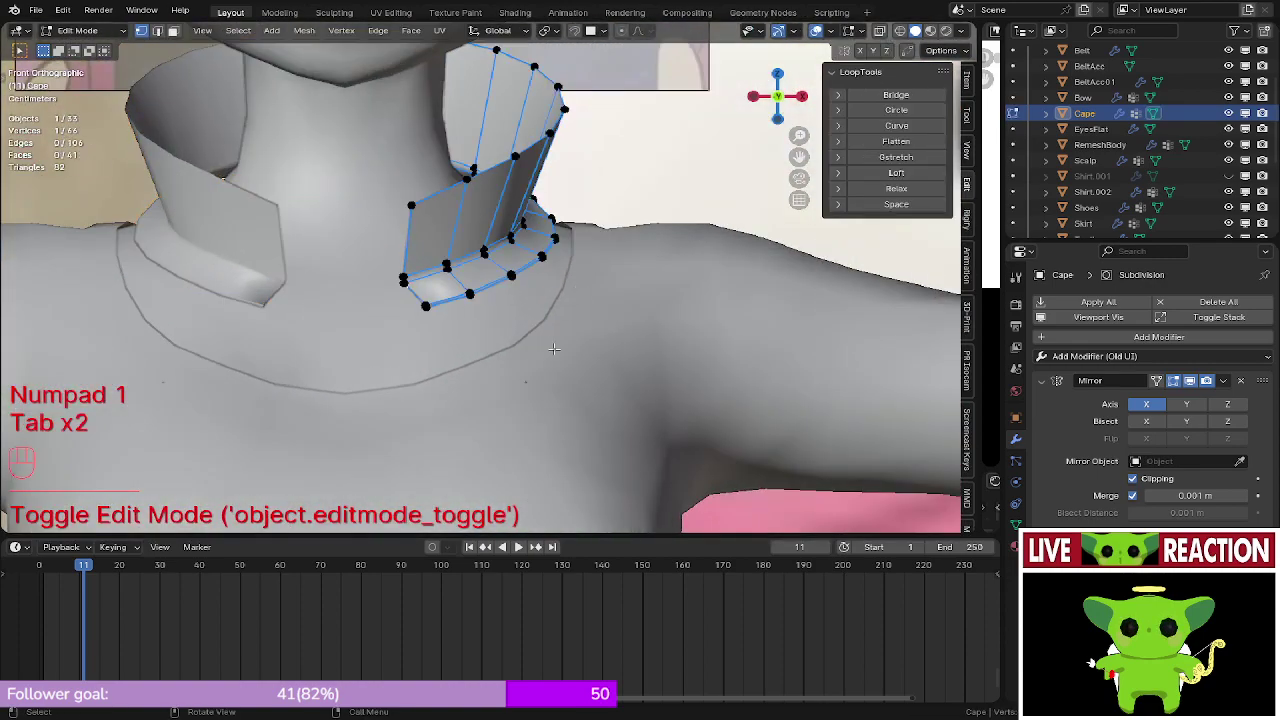
- Try to extrude the collar lip's outer edge loops about 0.03 m outward over the shoulder
{"action": "middle_click_drag", "start_coordinate": [554, 349], "coordinate": [590, 276]}
{"action": "left_click", "coordinate": [552, 206], "text": "alt"}
{"action": "middle_click_drag", "start_coordinate": [552, 206], "coordinate": [504, 313], "text": "shift"}
{"action": "scroll", "coordinate": [505, 315], "scroll_direction": "down", "scroll_amount": 2}
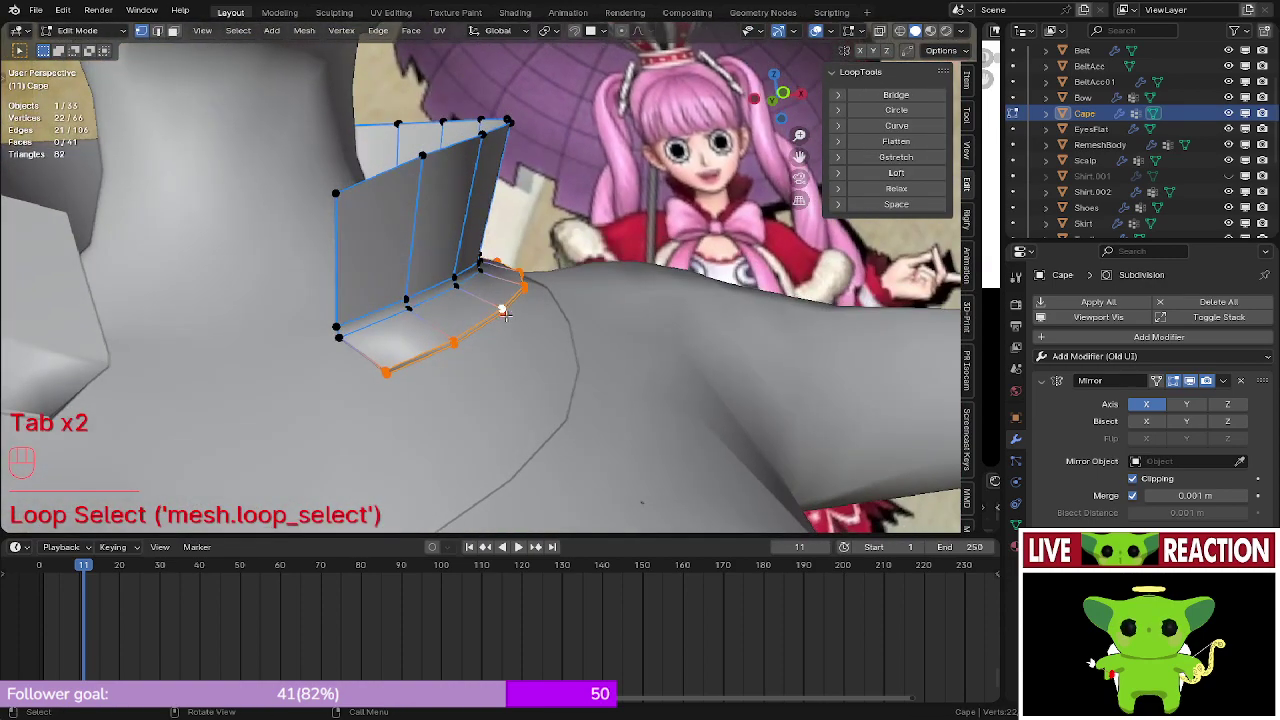
{"action": "left_click", "coordinate": [660, 329]}
{"action": "middle_click_drag", "start_coordinate": [660, 329], "coordinate": [480, 326]}
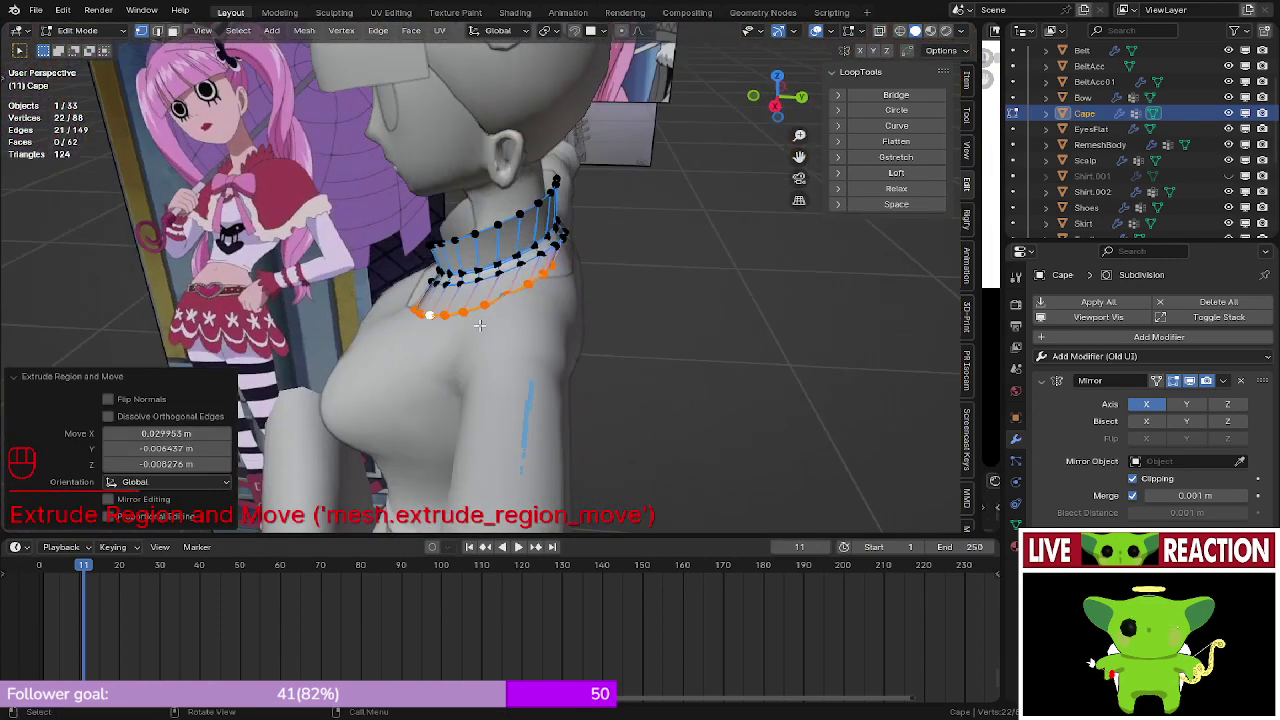
- Try moving the extruded edge loops down toward the back, and raise them clear of the shoulder surface
{"action": "key", "text": "g"}
{"action": "key", "text": "g"}
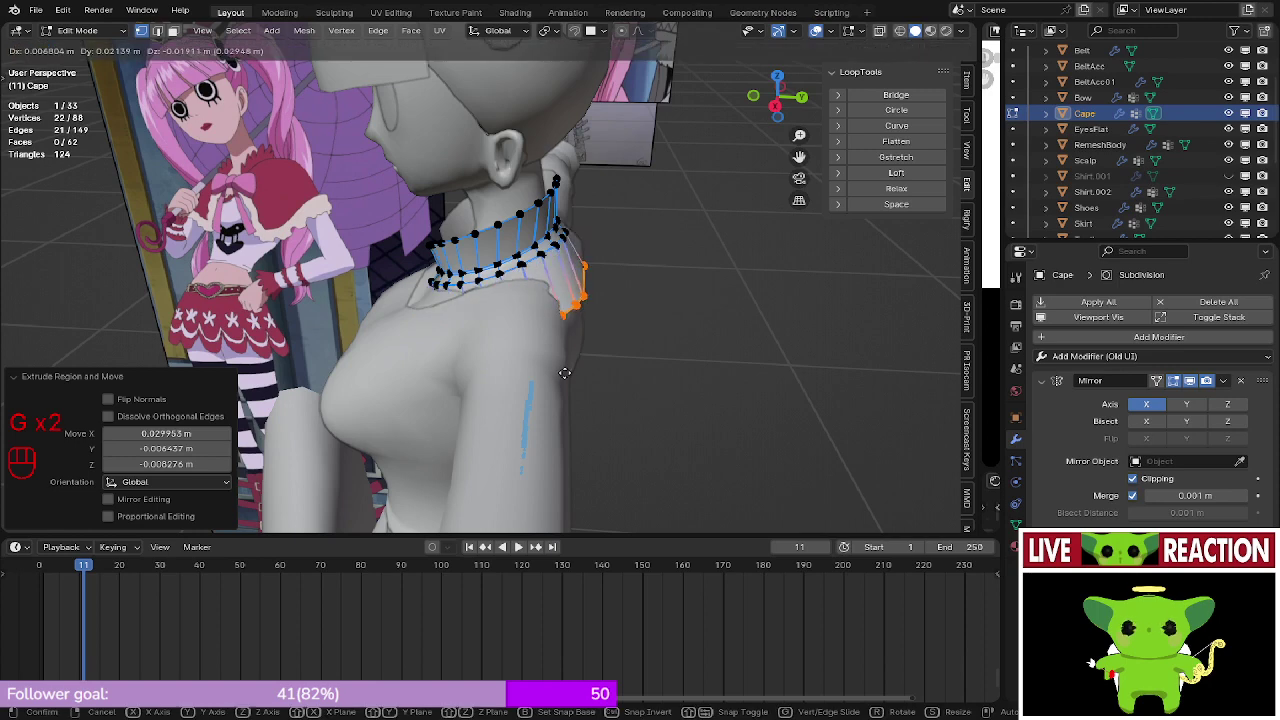
{"action": "left_click", "coordinate": [565, 375]}
{"action": "middle_click_drag", "start_coordinate": [565, 375], "coordinate": [402, 338]}
{"action": "scroll", "coordinate": [395, 335], "scroll_direction": "up", "scroll_amount": 6}
{"action": "scroll", "coordinate": [352, 280], "scroll_direction": "up", "scroll_amount": 2}
{"action": "scroll", "coordinate": [394, 297], "scroll_direction": "up", "scroll_amount": 3}
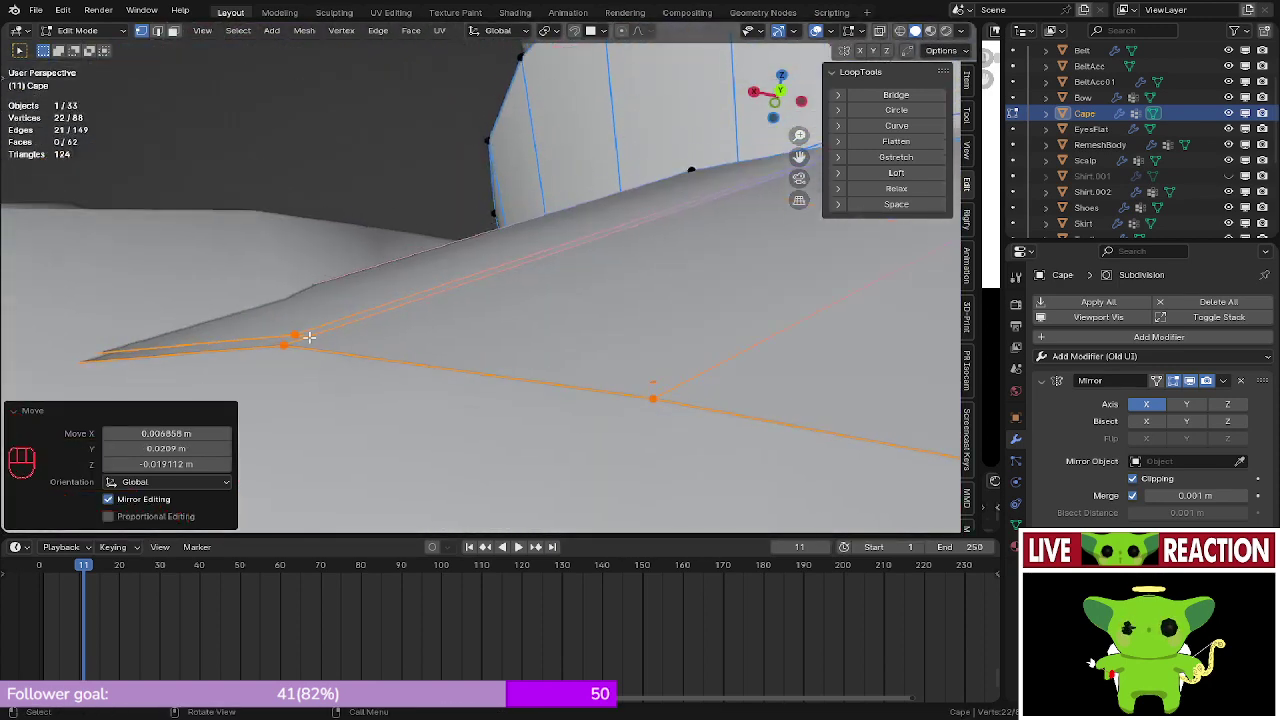
{"action": "middle_click_drag", "start_coordinate": [311, 341], "coordinate": [300, 338]}
{"action": "key", "text": "g"}
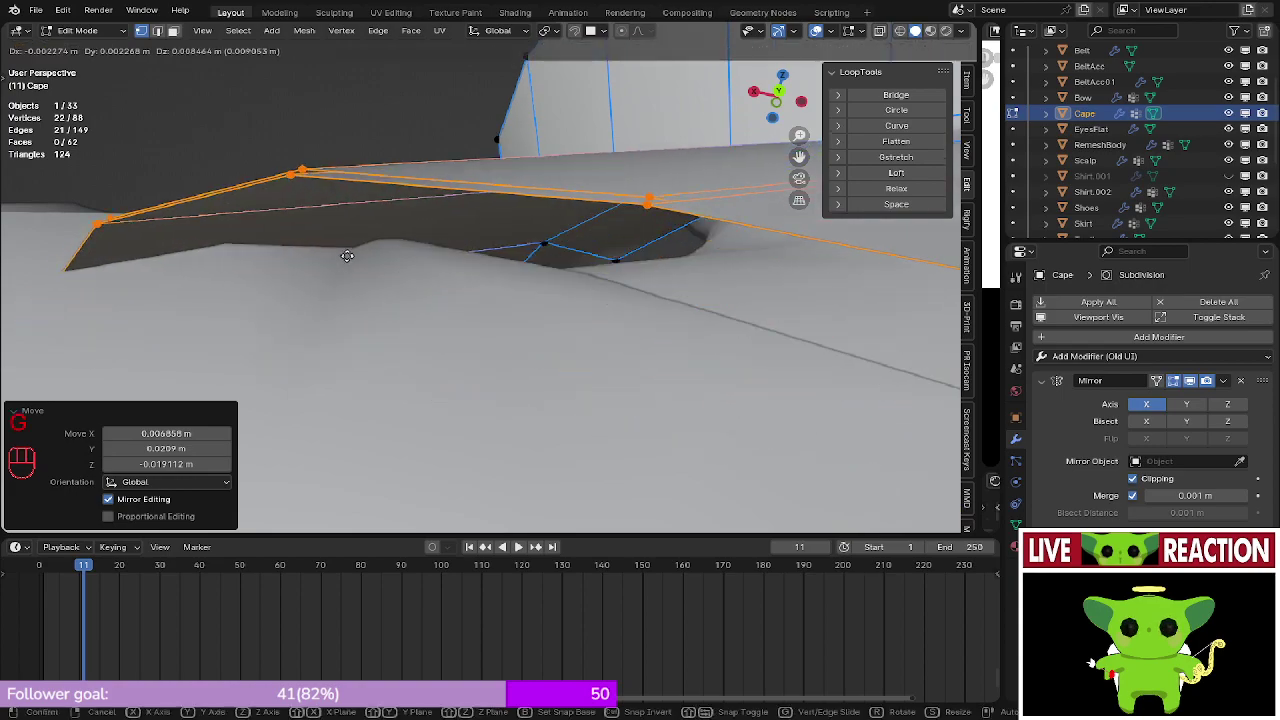
{"action": "left_click", "coordinate": [398, 257]}
- Study the cape's shape in the front reference image and compare it with the extruded collar mesh
{"action": "middle_click_drag", "start_coordinate": [398, 257], "coordinate": [695, 225]}
{"action": "scroll", "coordinate": [691, 349], "scroll_direction": "down", "scroll_amount": 6}
{"action": "key", "text": "KP_1"}
{"action": "scroll", "coordinate": [643, 326], "scroll_direction": "down", "scroll_amount": 5}
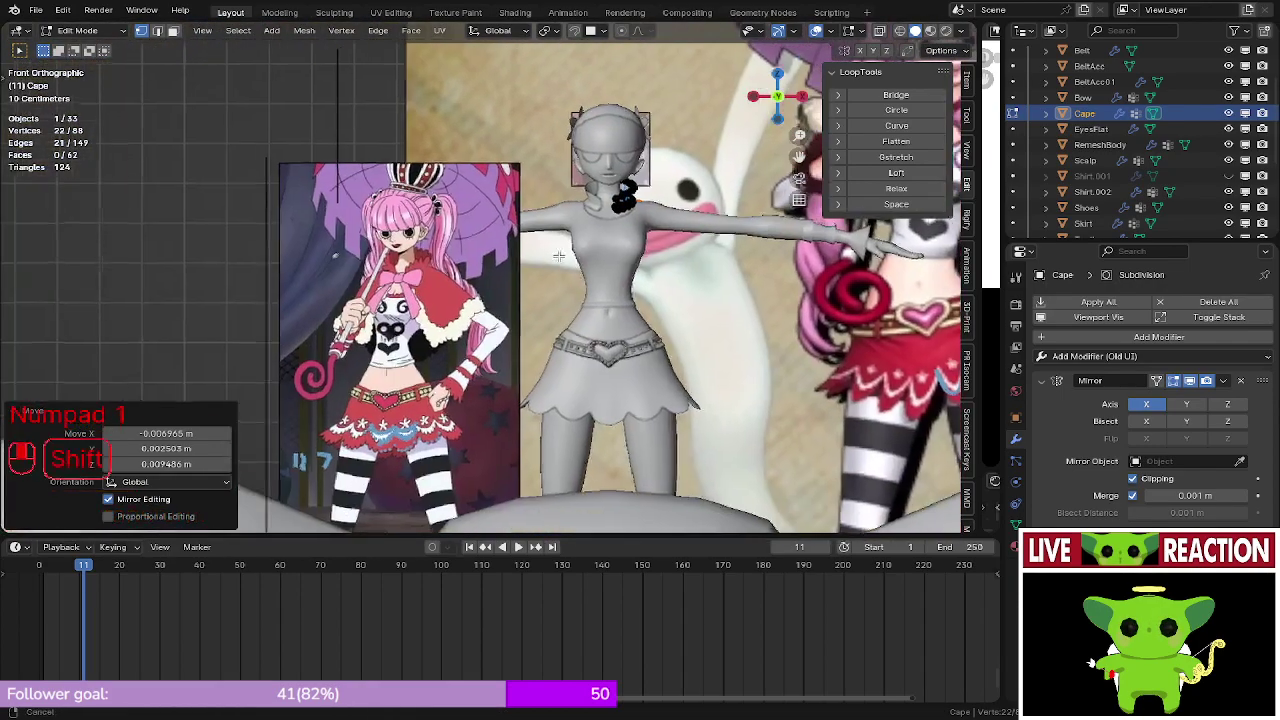
{"action": "scroll", "coordinate": [500, 250], "scroll_direction": "up", "scroll_amount": 5}
{"action": "scroll", "coordinate": [500, 307], "scroll_direction": "up", "scroll_amount": 1}
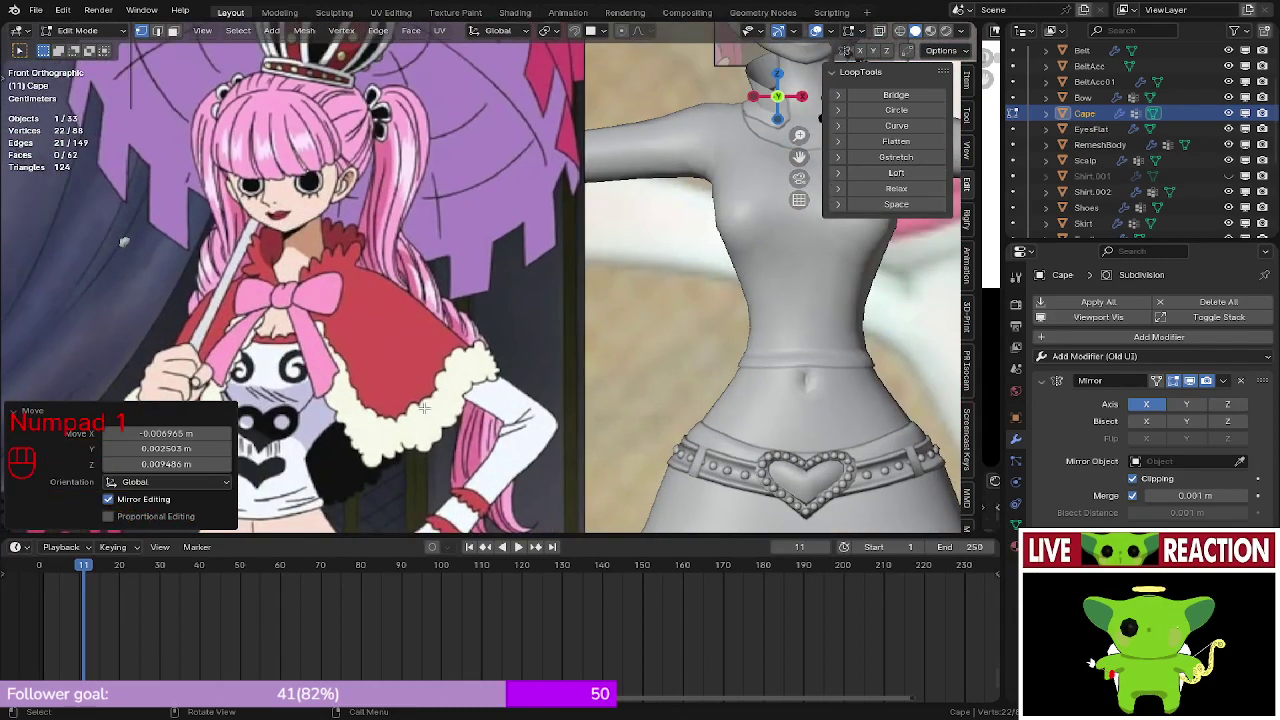
{"action": "middle_click_drag", "start_coordinate": [424, 408], "coordinate": [479, 362], "text": "shift"}
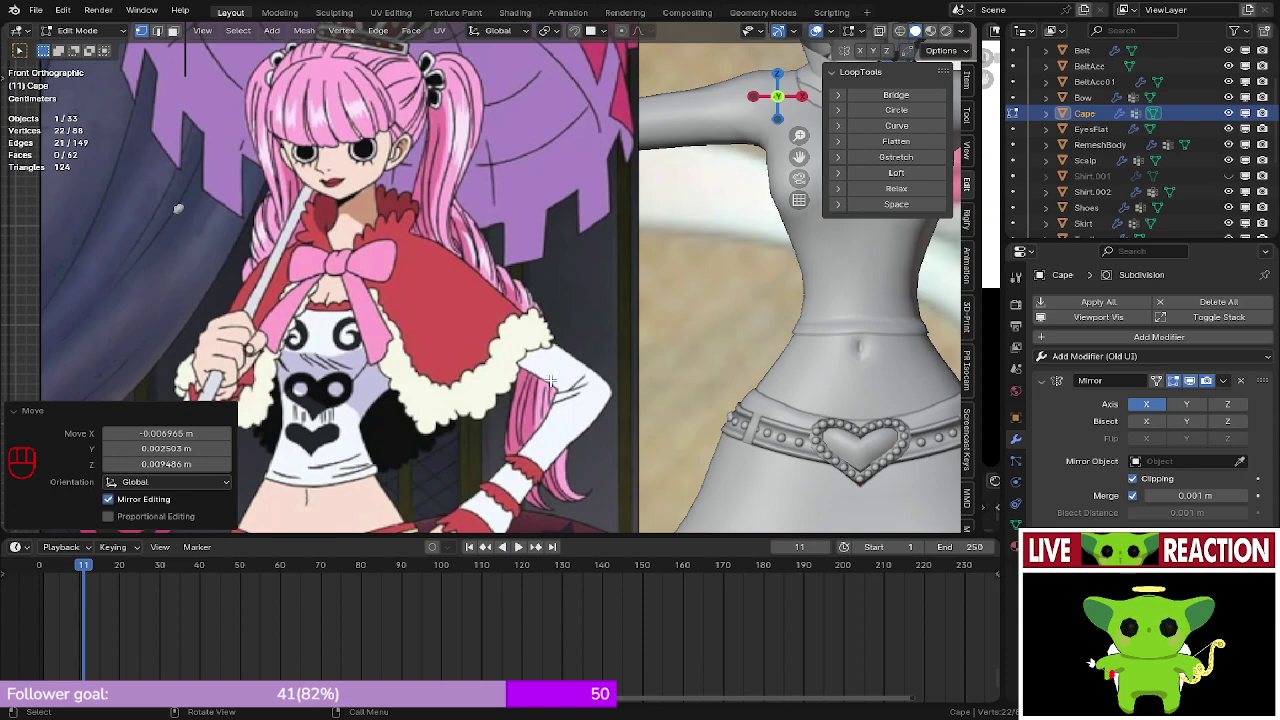
{"action": "scroll", "coordinate": [550, 380], "scroll_direction": "down", "scroll_amount": 6}
{"action": "middle_click_drag", "start_coordinate": [550, 380], "coordinate": [640, 360], "text": "shift"}
{"action": "scroll", "coordinate": [480, 337], "scroll_direction": "up", "scroll_amount": 7}
{"action": "middle_click_drag", "start_coordinate": [640, 360], "coordinate": [497, 370]}
{"action": "scroll", "coordinate": [610, 350], "scroll_direction": "up", "scroll_amount": 7}
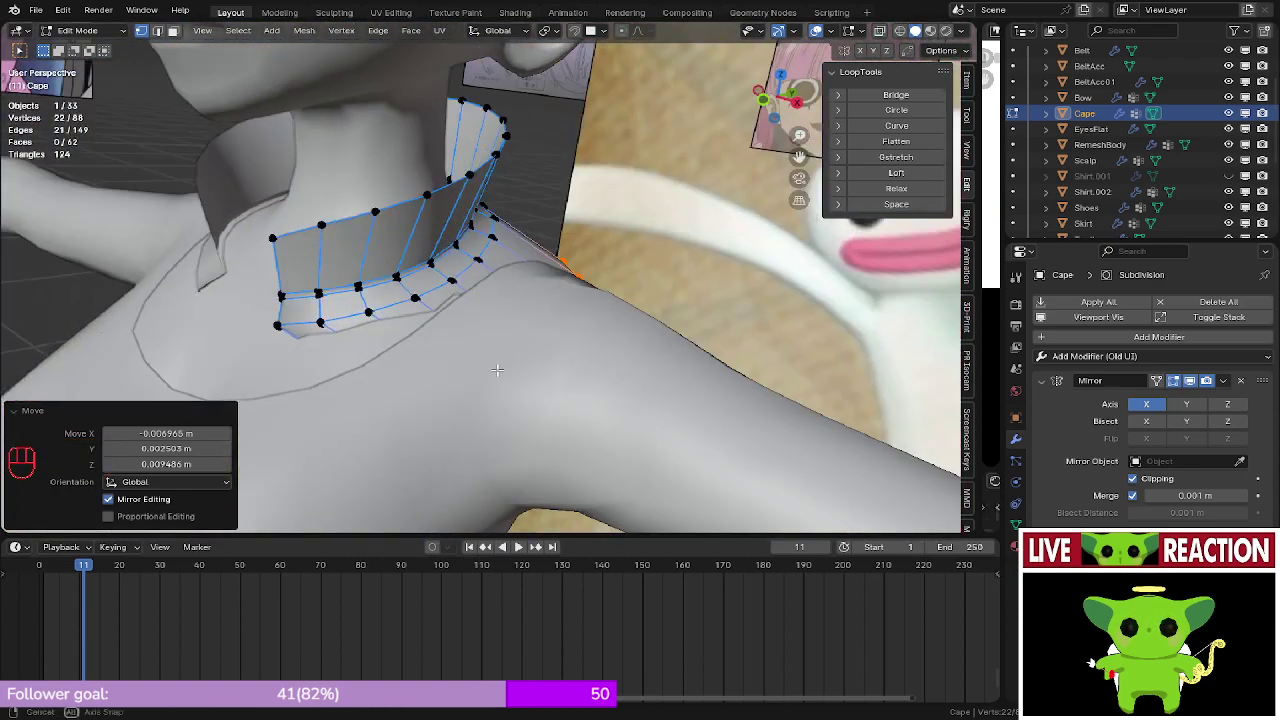
- Remove the extruded cape geometry, leaving only the collar and its lip
{"action": "key", "text": "z"}
{"action": "key", "text": "x"}
{"action": "left_click", "coordinate": [454, 286]}
- Select the row of vertices along the lip's upper outer rim using the shortest path
{"action": "mouse_move", "coordinate": [385, 314]}
{"action": "middle_mouse_down"}
{"action": "mouse_move", "coordinate": [417, 325]}
{"action": "mouse_move", "coordinate": [550, 306]}
{"action": "middle_mouse_up"}
{"action": "scroll", "coordinate": [413, 326], "scroll_direction": "up", "scroll_amount": 3}
{"action": "key", "text": "z"}
{"action": "middle_click_drag", "start_coordinate": [411, 313], "coordinate": [440, 330]}
{"action": "scroll", "coordinate": [700, 334], "scroll_direction": "up", "scroll_amount": 2}
{"action": "middle_click_drag", "start_coordinate": [700, 334], "coordinate": [348, 298]}
{"action": "left_click", "coordinate": [730, 283], "text": "ctrl"}
{"action": "middle_click_drag", "start_coordinate": [730, 283], "coordinate": [625, 254]}
{"action": "scroll", "coordinate": [410, 262], "scroll_direction": "up", "scroll_amount": 5}
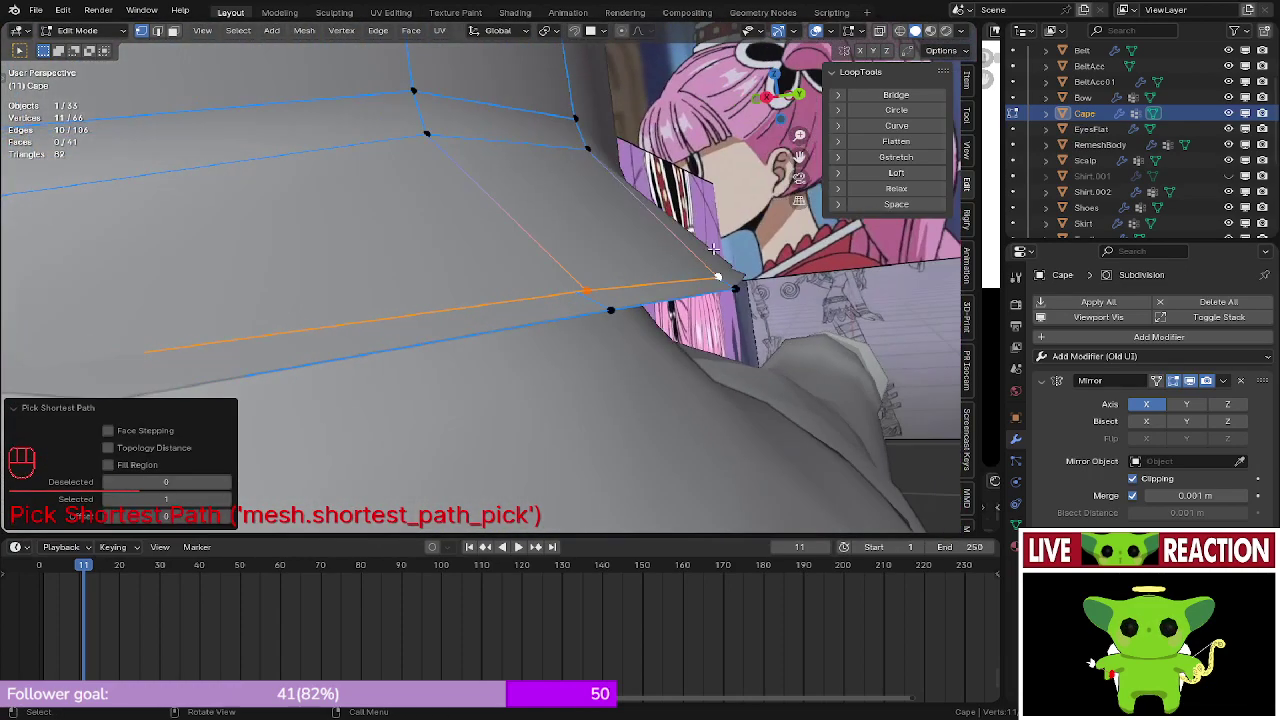
- Move the upper-rim vertex at the lip's back corner about 0.0015 m outward, and adjust the neighbouring rim vertex
{"action": "left_click", "coordinate": [717, 278]}
{"action": "key", "text": "g"}
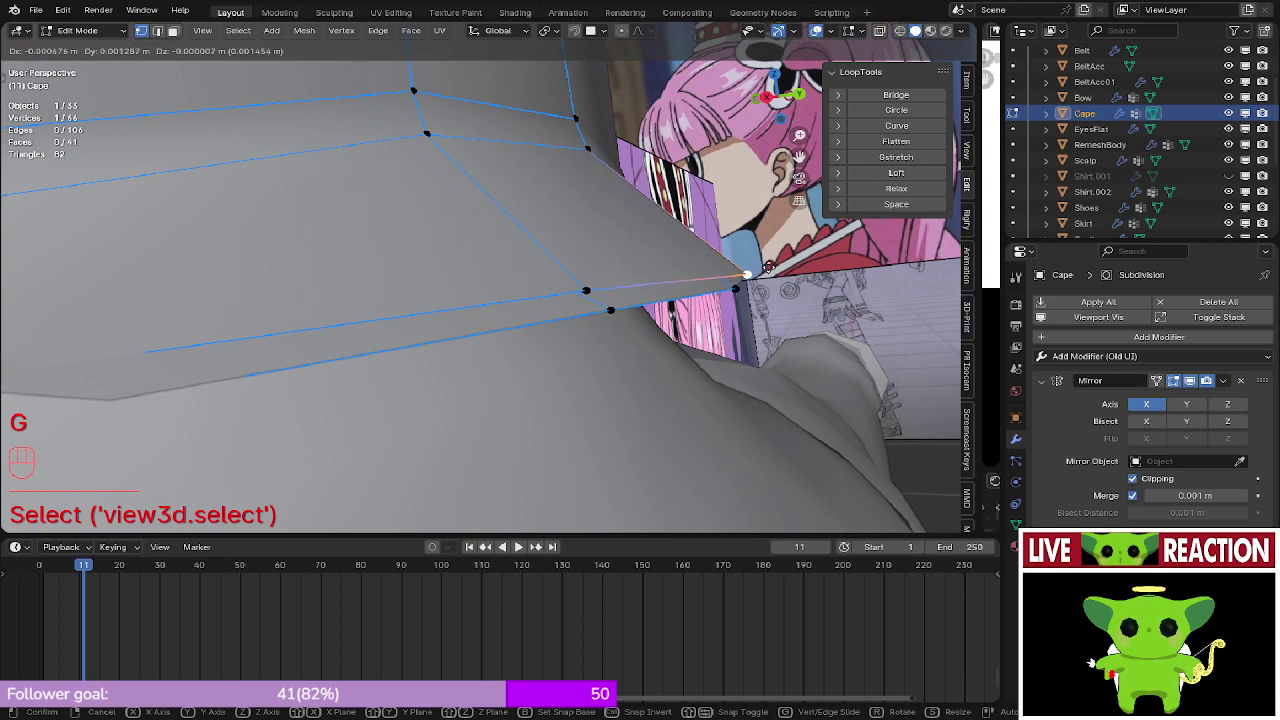
{"action": "left_click", "coordinate": [769, 267]}
{"action": "left_click", "coordinate": [545, 283]}
{"action": "middle_click_drag", "start_coordinate": [545, 283], "coordinate": [775, 295]}
{"action": "key", "text": "g"}
{"action": "left_click", "coordinate": [786, 312]}
- Reposition the next two outer rim vertices around the shoulder so the lip's upper and lower edges sit close together
{"action": "left_click", "coordinate": [678, 313]}
{"action": "middle_click_drag", "start_coordinate": [678, 313], "coordinate": [719, 326]}
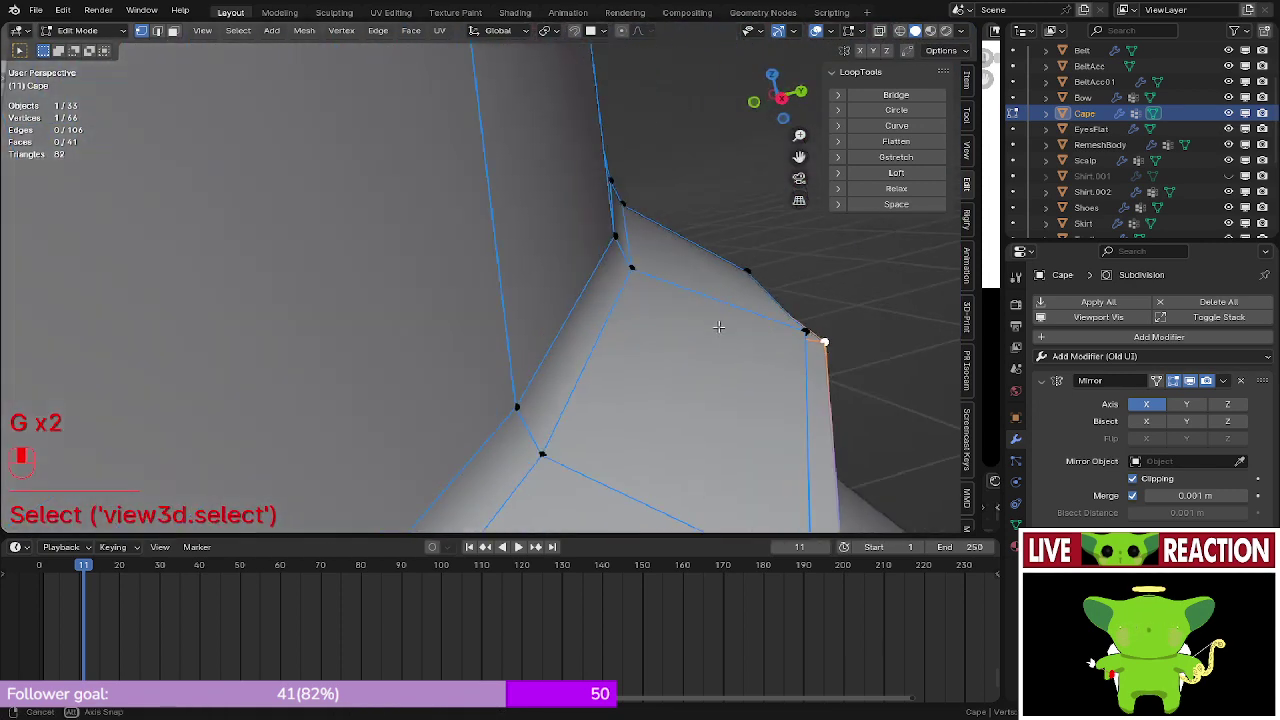
{"action": "key", "text": "g"}
{"action": "left_click", "coordinate": [690, 332]}
{"action": "middle_click_drag", "start_coordinate": [716, 400], "coordinate": [539, 342], "text": "shift"}
{"action": "left_click", "coordinate": [773, 308]}
{"action": "key", "text": "g"}
{"action": "left_click", "coordinate": [709, 321]}
- Vertex-slide two lower-rim vertices on the shoulder side of the lip inward toward the upper rim
{"action": "scroll", "coordinate": [591, 346], "scroll_direction": "down", "scroll_amount": 3}
{"action": "scroll", "coordinate": [622, 318], "scroll_direction": "up", "scroll_amount": 3}
{"action": "left_click", "coordinate": [459, 437]}
{"action": "key", "text": "g"}
{"action": "key", "text": "g"}
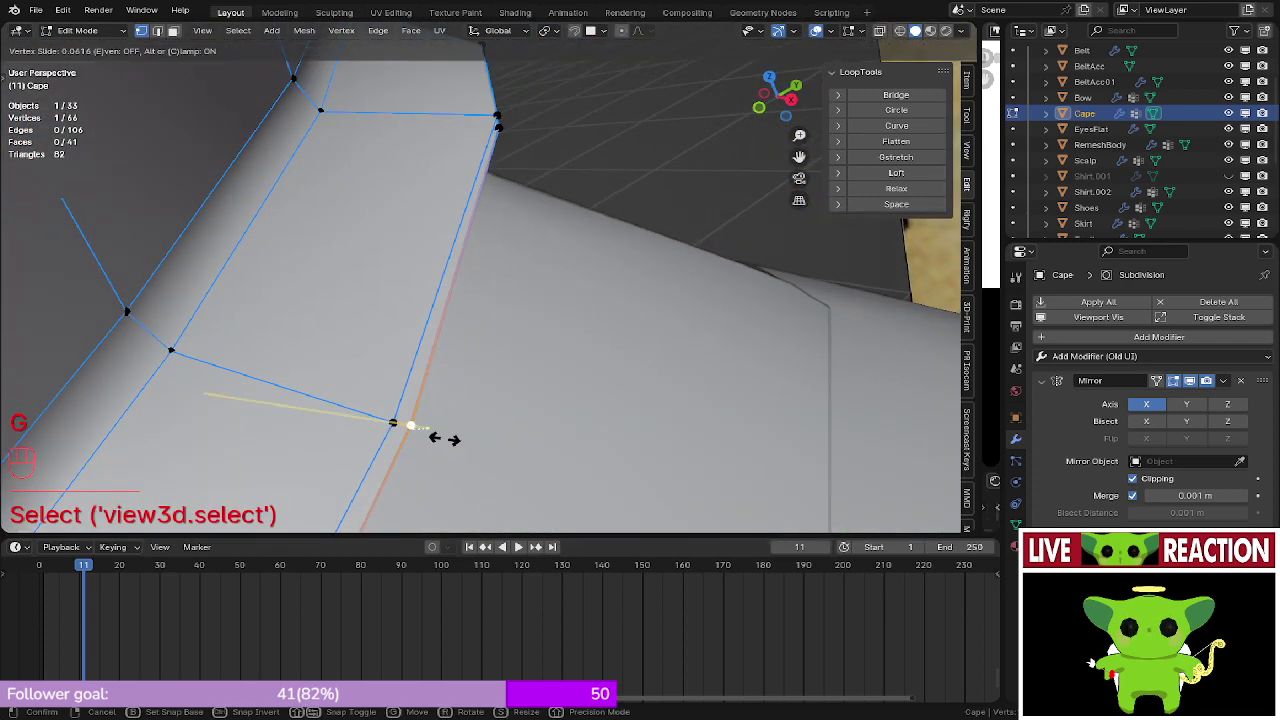
{"action": "left_click", "coordinate": [435, 445]}
{"action": "middle_click_drag", "start_coordinate": [435, 445], "coordinate": [534, 300], "text": "shift"}
{"action": "scroll", "coordinate": [514, 306], "scroll_direction": "down", "scroll_amount": 2}
{"action": "left_click", "coordinate": [583, 317]}
{"action": "key", "text": "g"}
{"action": "key", "text": "g"}
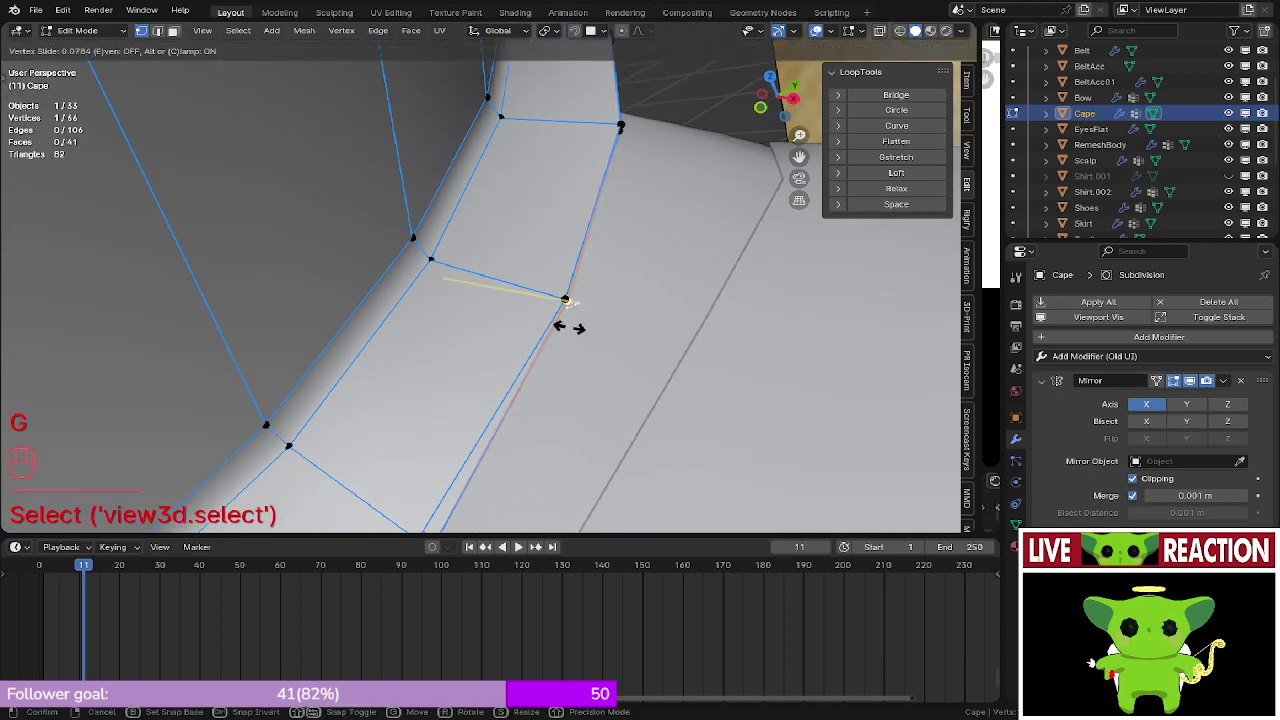
{"action": "left_click", "coordinate": [569, 327]}
- Vertex-slide the next lower-rim vertex toward the upper rim with a factor of 0.042
{"action": "mouse_move", "coordinate": [569, 327]}
{"action": "middle_mouse_down"}
{"action": "mouse_move", "coordinate": [560, 309]}
{"action": "mouse_move", "coordinate": [526, 309]}
{"action": "mouse_move", "coordinate": [491, 337]}
{"action": "mouse_move", "coordinate": [558, 321]}
{"action": "mouse_move", "coordinate": [592, 345]}
{"action": "mouse_move", "coordinate": [578, 321]}
{"action": "middle_mouse_up"}
{"action": "left_click", "coordinate": [592, 345]}
{"action": "scroll", "coordinate": [578, 321], "scroll_direction": "up", "scroll_amount": 6}
{"action": "scroll", "coordinate": [581, 325], "scroll_direction": "down", "scroll_amount": 2}
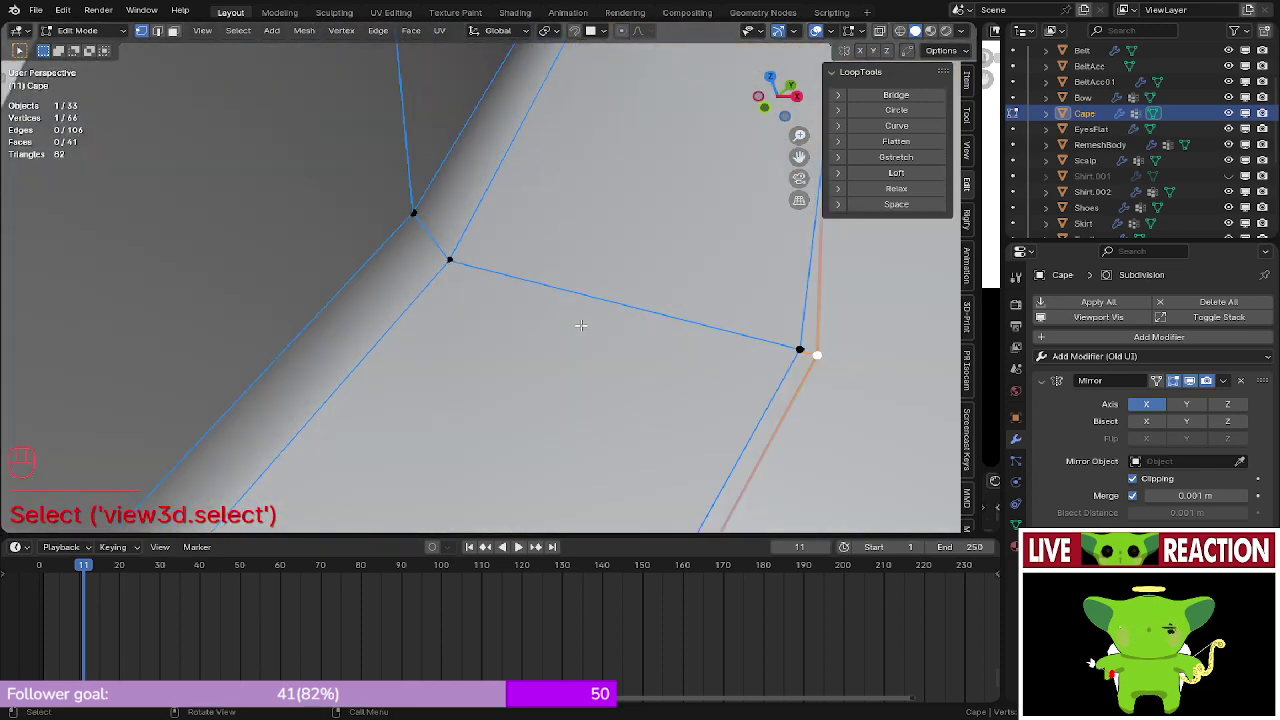
{"action": "key", "text": "g"}
{"action": "key", "text": "g"}
{"action": "left_click", "coordinate": [563, 328]}
{"action": "middle_click_drag", "start_coordinate": [563, 328], "coordinate": [608, 304]}
{"action": "middle_click_drag", "start_coordinate": [608, 304], "coordinate": [573, 300], "text": "shift"}
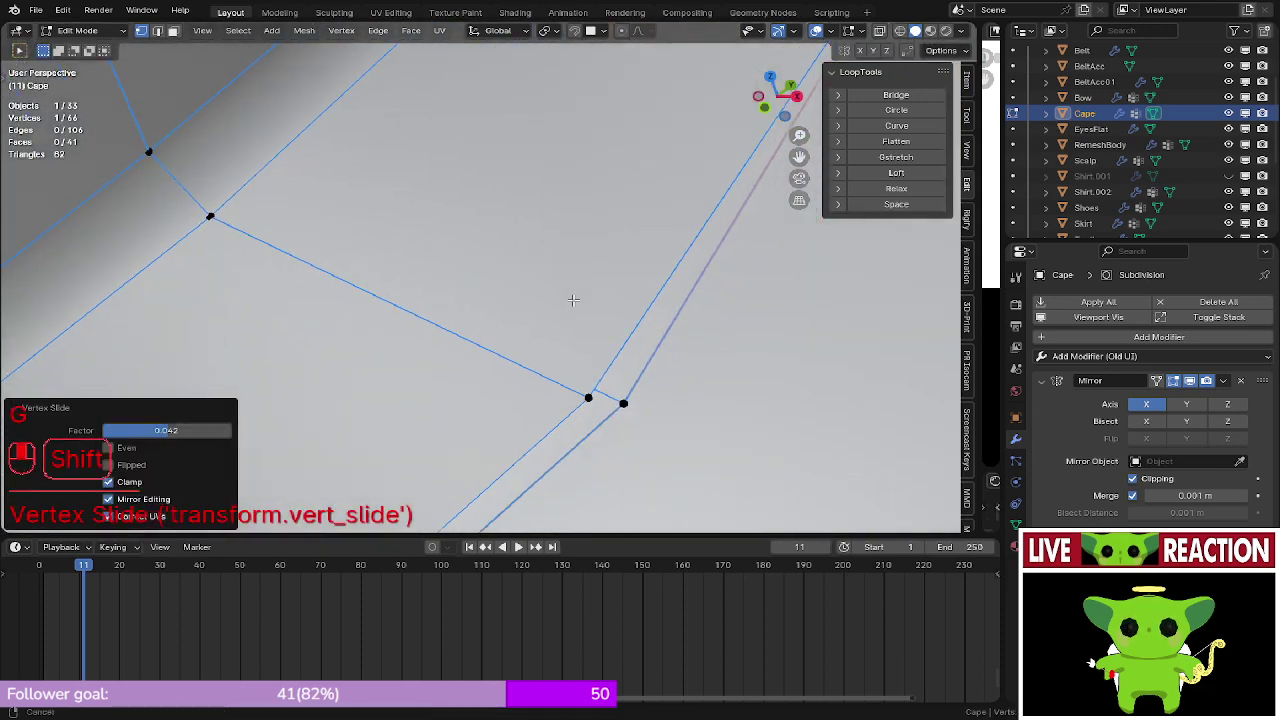
- Vertex-slide the following lower-rim vertex toward its upper-rim neighbour with a factor of 0.051
{"action": "left_click", "coordinate": [597, 402]}
{"action": "key", "text": "g"}
{"action": "right_click", "coordinate": [597, 400]}
{"action": "left_click", "coordinate": [621, 402]}
{"action": "key", "text": "g"}
{"action": "key", "text": "g"}
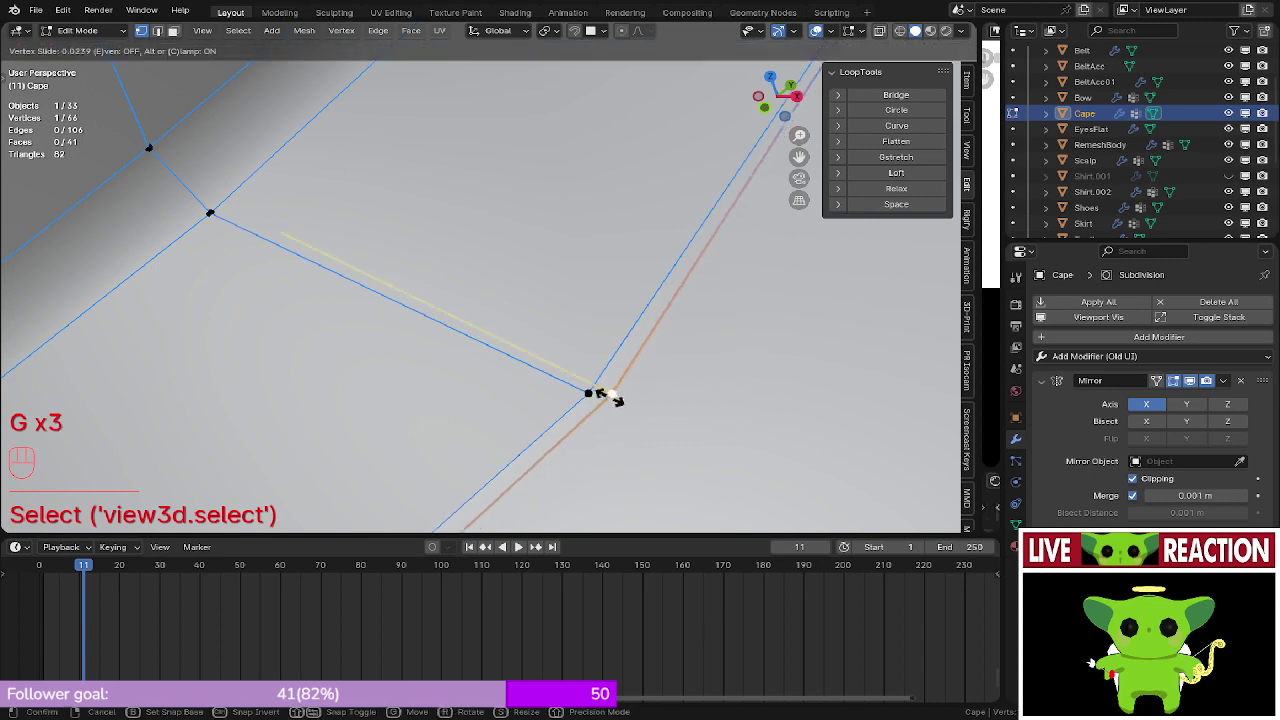
{"action": "left_click", "coordinate": [602, 392]}
{"action": "scroll", "coordinate": [600, 391], "scroll_direction": "down", "scroll_amount": 6}
{"action": "middle_click_drag", "start_coordinate": [600, 391], "coordinate": [638, 341]}
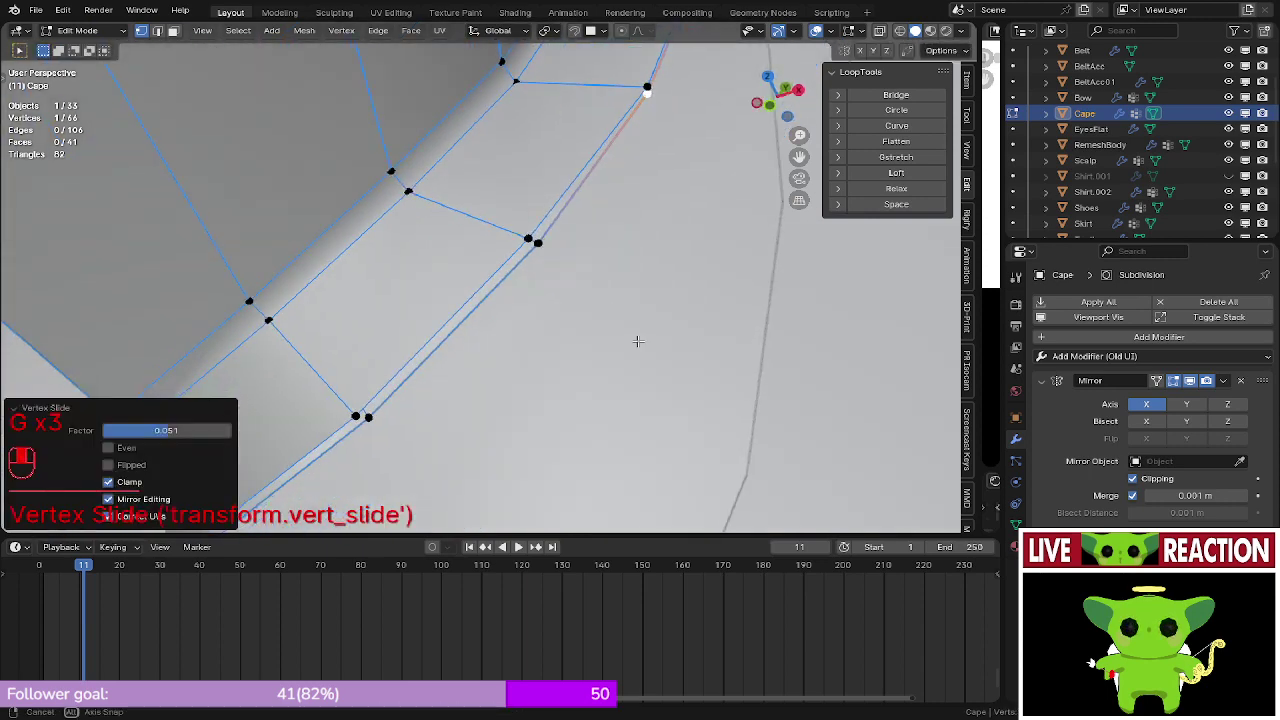
- Vertex-slide the next lower-rim vertex of the collar lip toward its upper-rim neighbour with a factor of 0.041
{"action": "scroll", "coordinate": [638, 341], "scroll_direction": "up", "scroll_amount": 3}
{"action": "left_click", "coordinate": [573, 218]}
{"action": "mouse_move", "coordinate": [580, 240]}
{"action": "middle_mouse_down"}
{"action": "mouse_move", "coordinate": [600, 270]}
{"action": "mouse_move", "coordinate": [551, 303]}
{"action": "mouse_move", "coordinate": [589, 254]}
{"action": "middle_mouse_up"}
{"action": "key", "text": "g"}
{"action": "key", "text": "g"}
{"action": "left_click", "coordinate": [589, 268]}
{"action": "scroll", "coordinate": [590, 274], "scroll_direction": "up", "scroll_amount": 3}
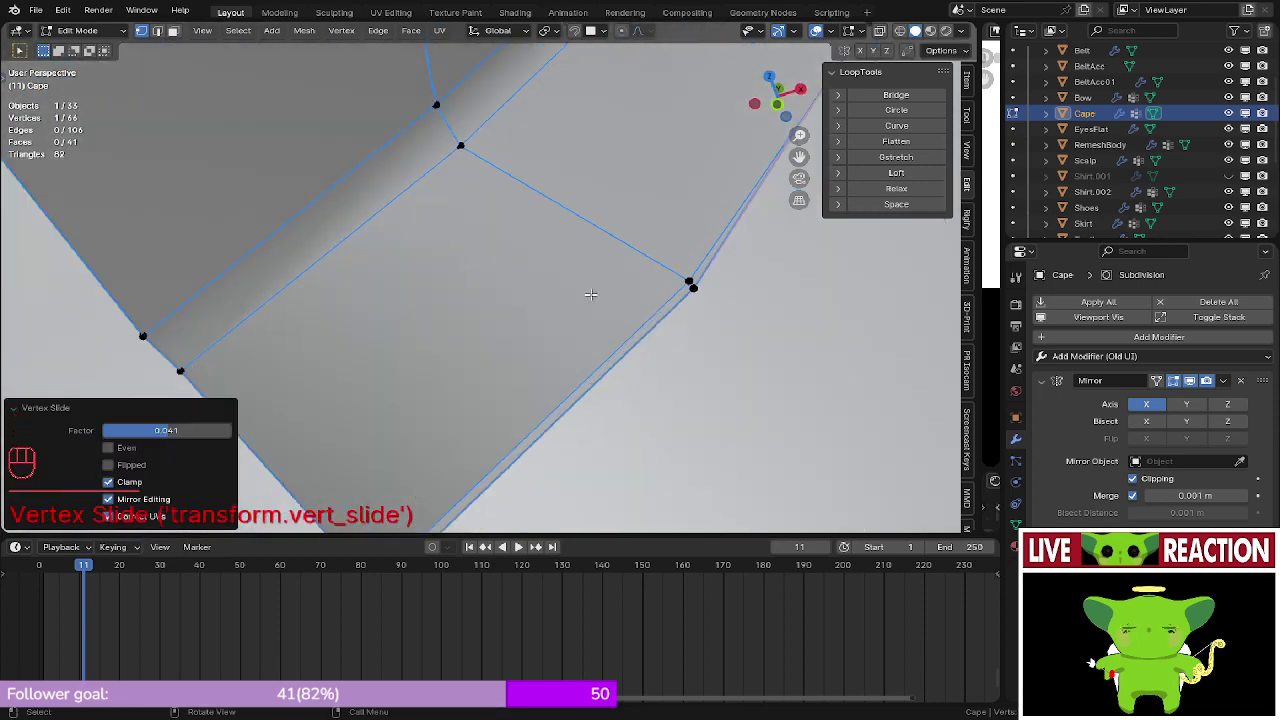
- Vertex-slide the next two lower-rim vertices of the lip inward so they sit close against the upper rim
{"action": "left_click", "coordinate": [688, 287]}
{"action": "key", "text": "g"}
{"action": "key", "text": "g"}
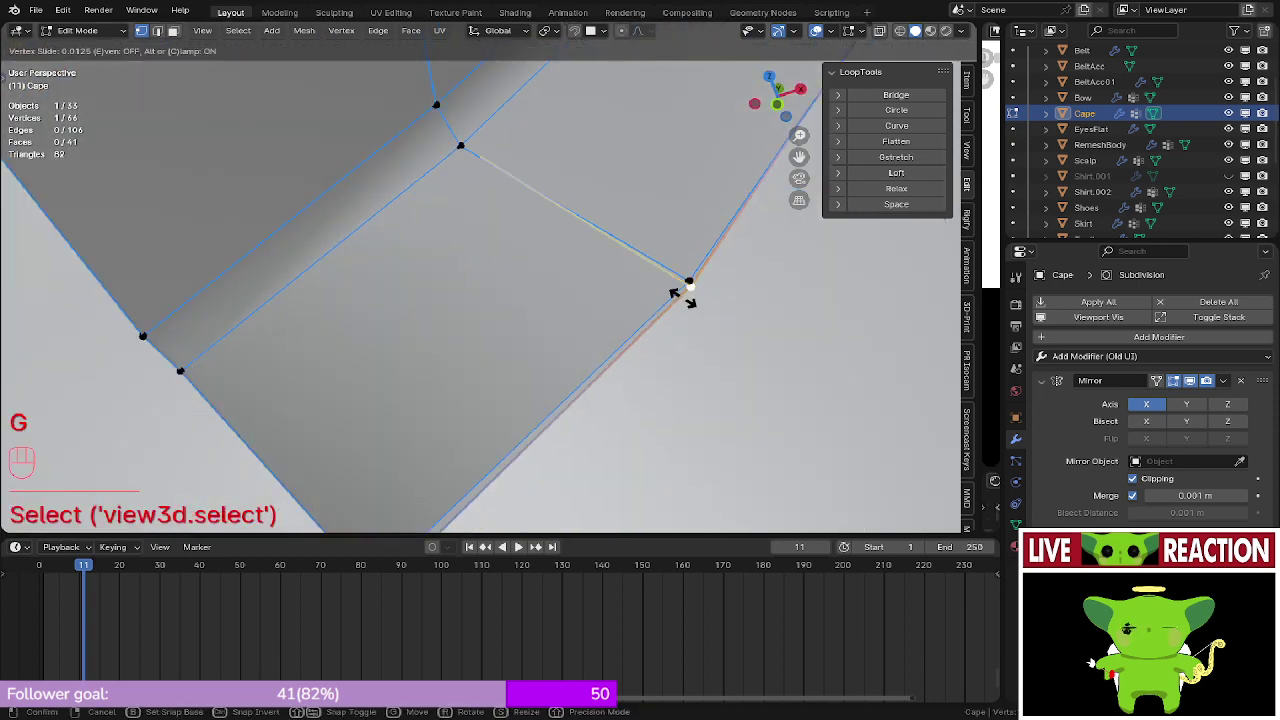
{"action": "left_click", "coordinate": [683, 296]}
{"action": "middle_click_drag", "start_coordinate": [683, 296], "coordinate": [579, 422], "text": "shift"}
{"action": "left_click", "coordinate": [640, 277]}
{"action": "key", "text": "g"}
{"action": "key", "text": "g"}
{"action": "left_click", "coordinate": [636, 277]}
{"action": "scroll", "coordinate": [636, 277], "scroll_direction": "down", "scroll_amount": 6}
{"action": "key", "text": "Tab"}
{"action": "key", "text": "Tab"}
- Select the path of vertices along the lip's lower outer rim from the front end to the centre back
{"action": "left_click", "coordinate": [365, 412]}
{"action": "middle_click_drag", "start_coordinate": [367, 409], "coordinate": [503, 416]}
{"action": "left_click", "coordinate": [305, 157], "text": "ctrl"}
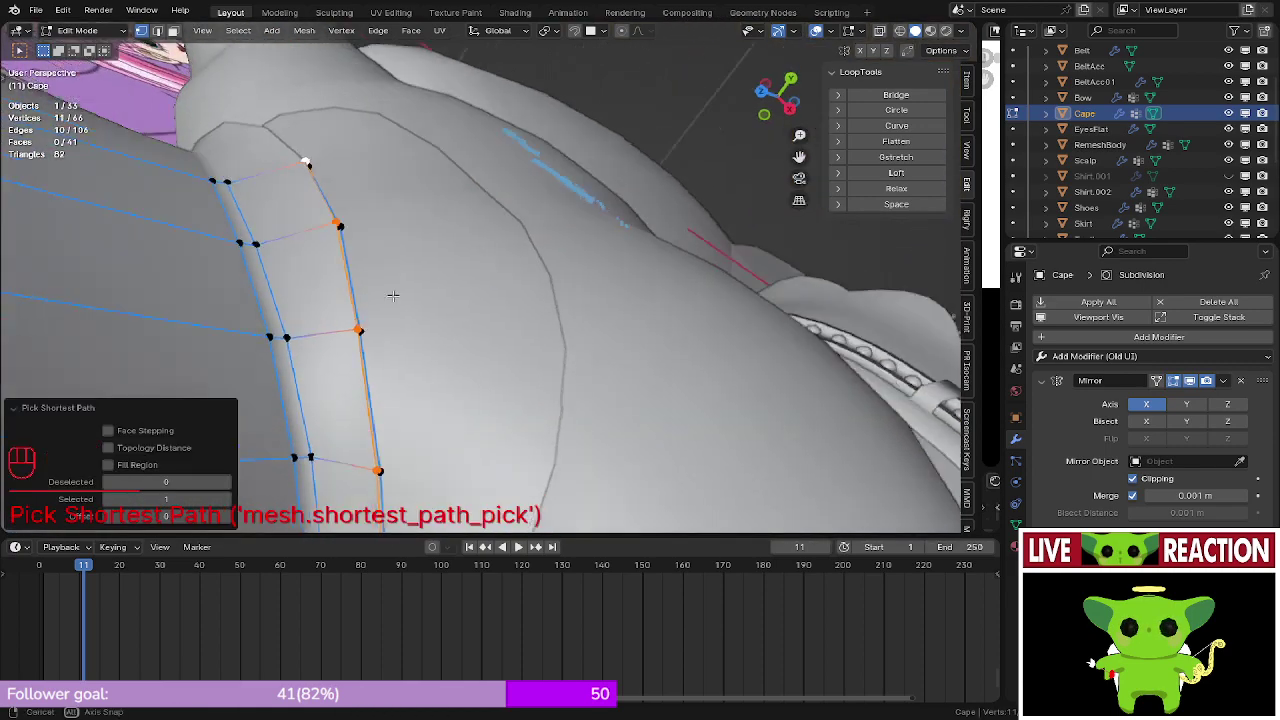
- Try LoopTools Relax on the selected rim path, checking it in solid and wireframe shading, and undo it
{"action": "middle_click_drag", "start_coordinate": [305, 157], "coordinate": [813, 213]}
{"action": "middle_click_drag", "start_coordinate": [683, 265], "coordinate": [640, 240]}
{"action": "middle_click_drag", "start_coordinate": [640, 240], "coordinate": [746, 311], "text": "shift"}
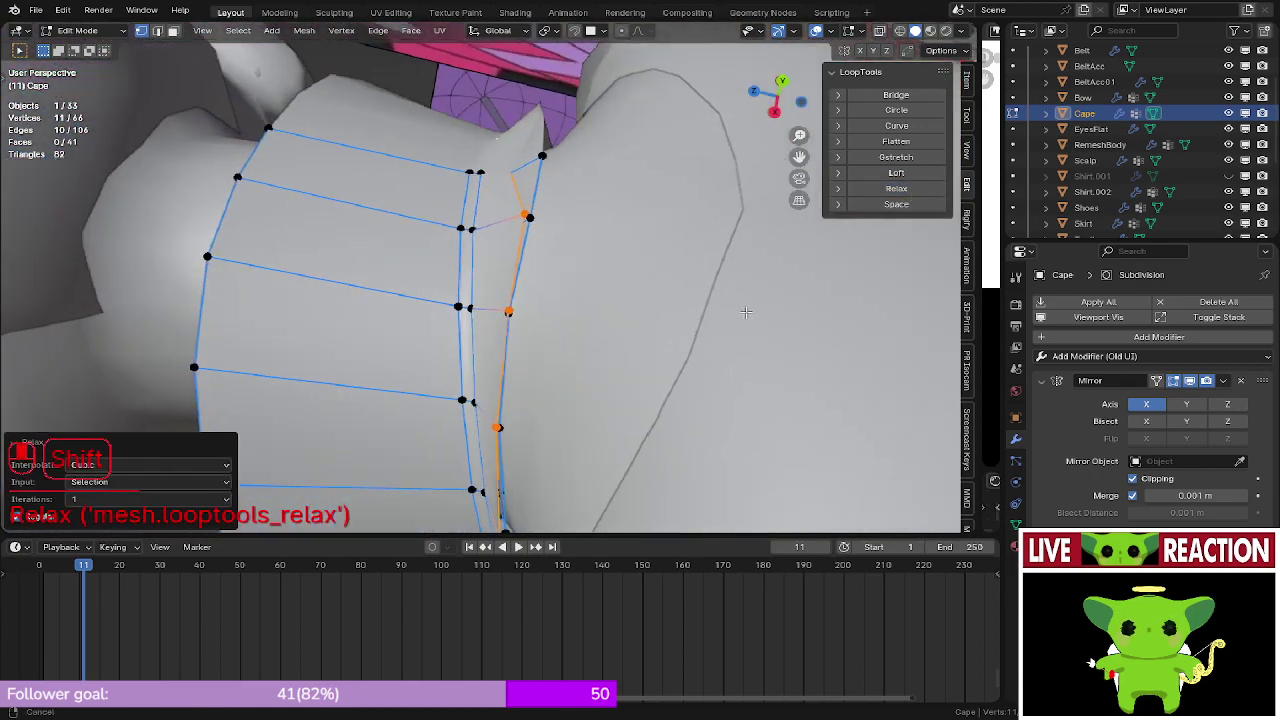
{"action": "scroll", "coordinate": [677, 257], "scroll_direction": "up", "scroll_amount": 3}
{"action": "key", "text": "ctrl+z"}
{"action": "mouse_move", "coordinate": [677, 257]}
{"action": "middle_mouse_down"}
{"action": "mouse_move", "coordinate": [602, 234]}
{"action": "mouse_move", "coordinate": [655, 280]}
{"action": "mouse_move", "coordinate": [706, 289]}
{"action": "middle_mouse_up"}
{"action": "key", "text": "z"}
{"action": "left_click", "coordinate": [614, 285]}
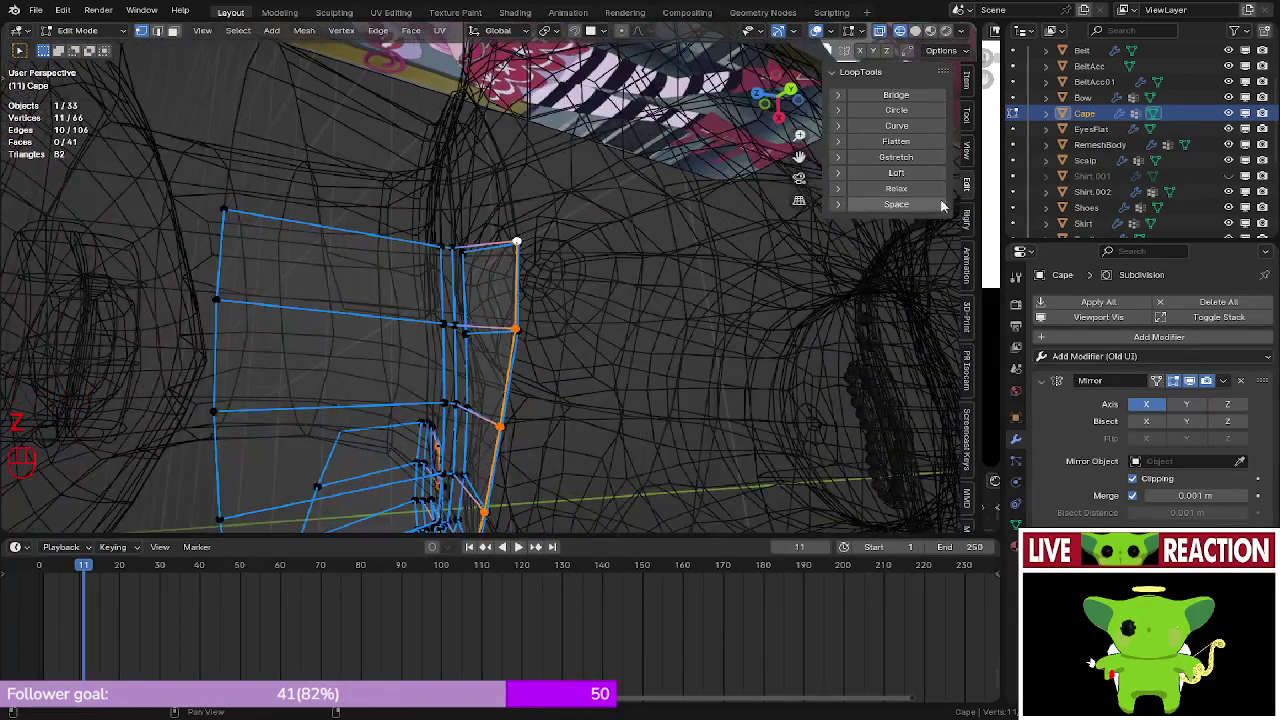
{"action": "middle_click_drag", "start_coordinate": [458, 367], "coordinate": [531, 223]}
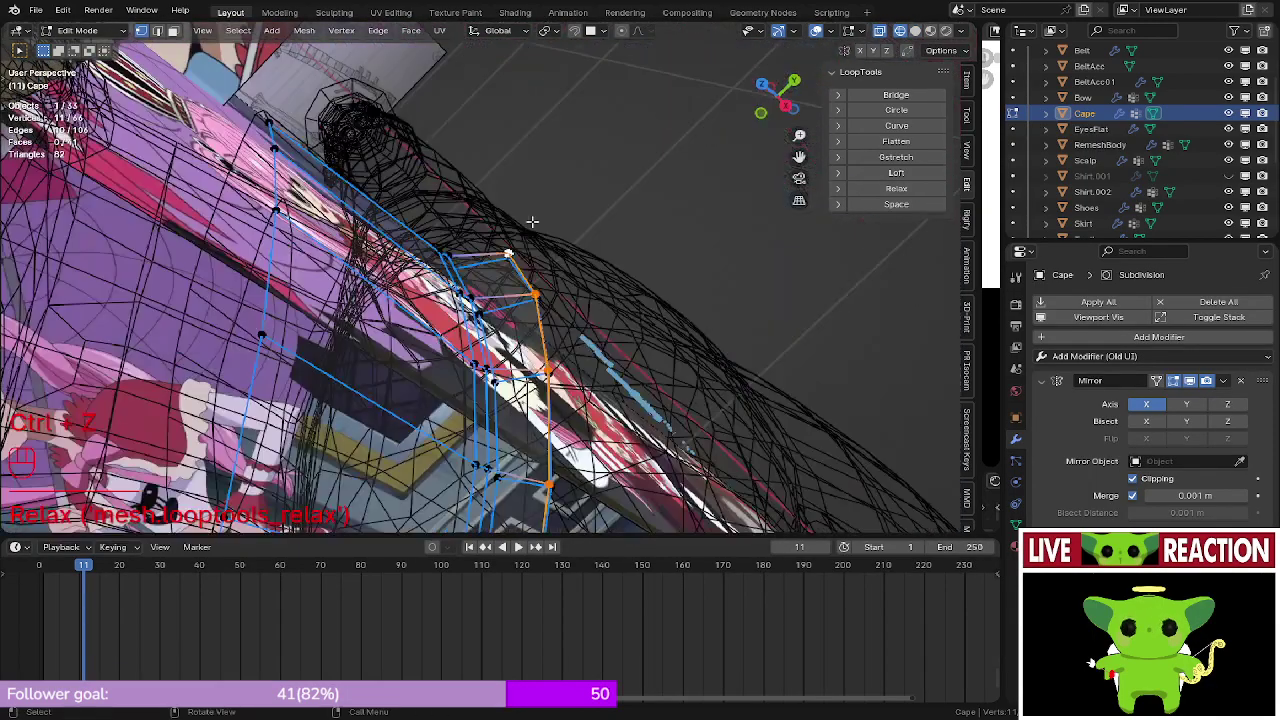
{"action": "key", "text": "z"}
{"action": "left_click", "coordinate": [595, 272]}
{"action": "mouse_move", "coordinate": [595, 272]}
{"action": "middle_mouse_down"}
{"action": "mouse_move", "coordinate": [575, 250]}
{"action": "mouse_move", "coordinate": [583, 286]}
{"action": "middle_mouse_up"}
- Examine the front and back reference images for how the cape falls from the collar over the shoulders and back
{"action": "key", "text": "KP_1"}
{"action": "scroll", "coordinate": [553, 229], "scroll_direction": "down", "scroll_amount": 2}
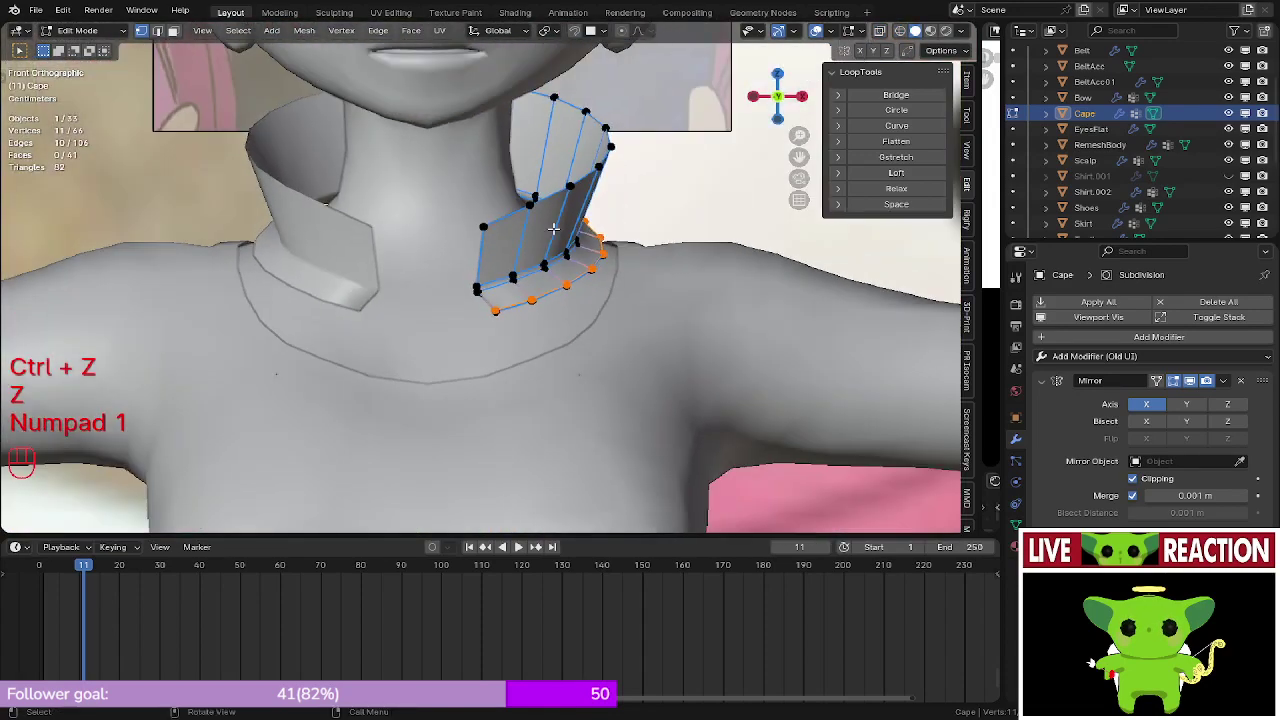
{"action": "scroll", "coordinate": [553, 229], "scroll_direction": "down", "scroll_amount": 4}
{"action": "middle_click_drag", "start_coordinate": [449, 305], "coordinate": [617, 216], "text": "shift"}
{"action": "scroll", "coordinate": [617, 216], "scroll_direction": "down", "scroll_amount": 5}
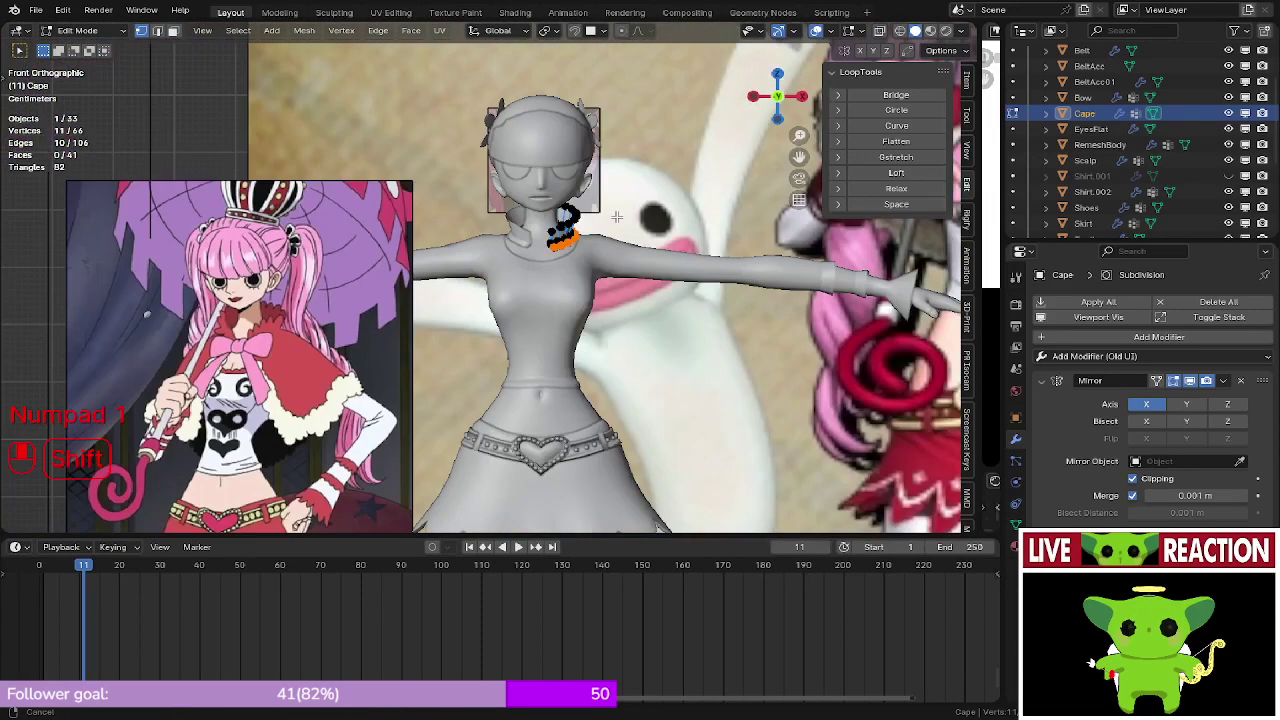
{"action": "scroll", "coordinate": [617, 216], "scroll_direction": "down", "scroll_amount": 6}
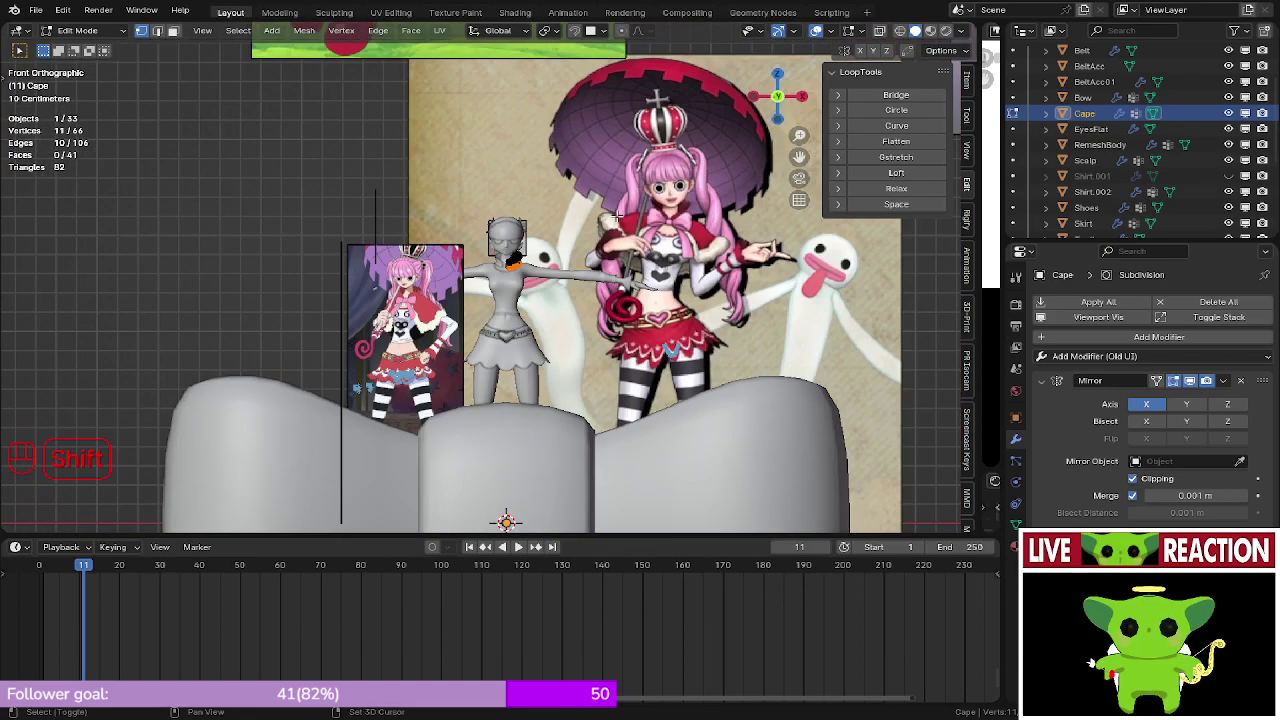
{"action": "middle_click_drag", "start_coordinate": [617, 216], "coordinate": [627, 248], "text": "shift"}
{"action": "scroll", "coordinate": [627, 210], "scroll_direction": "down", "scroll_amount": 6}
{"action": "mouse_move", "coordinate": [627, 172]}
{"action": "middle_mouse_down", "text": "shift"}
{"action": "mouse_move", "coordinate": [631, 303]}
{"action": "mouse_move", "coordinate": [474, 390]}
{"action": "mouse_move", "coordinate": [414, 520]}
{"action": "mouse_move", "coordinate": [440, 508]}
{"action": "middle_mouse_up", "text": "shift"}
{"action": "middle_click_drag", "start_coordinate": [298, 335], "coordinate": [483, 478], "text": "shift"}
{"action": "middle_click_drag", "start_coordinate": [321, 273], "coordinate": [457, 422], "text": "shift"}
{"action": "scroll", "coordinate": [457, 423], "scroll_direction": "up", "scroll_amount": 3}
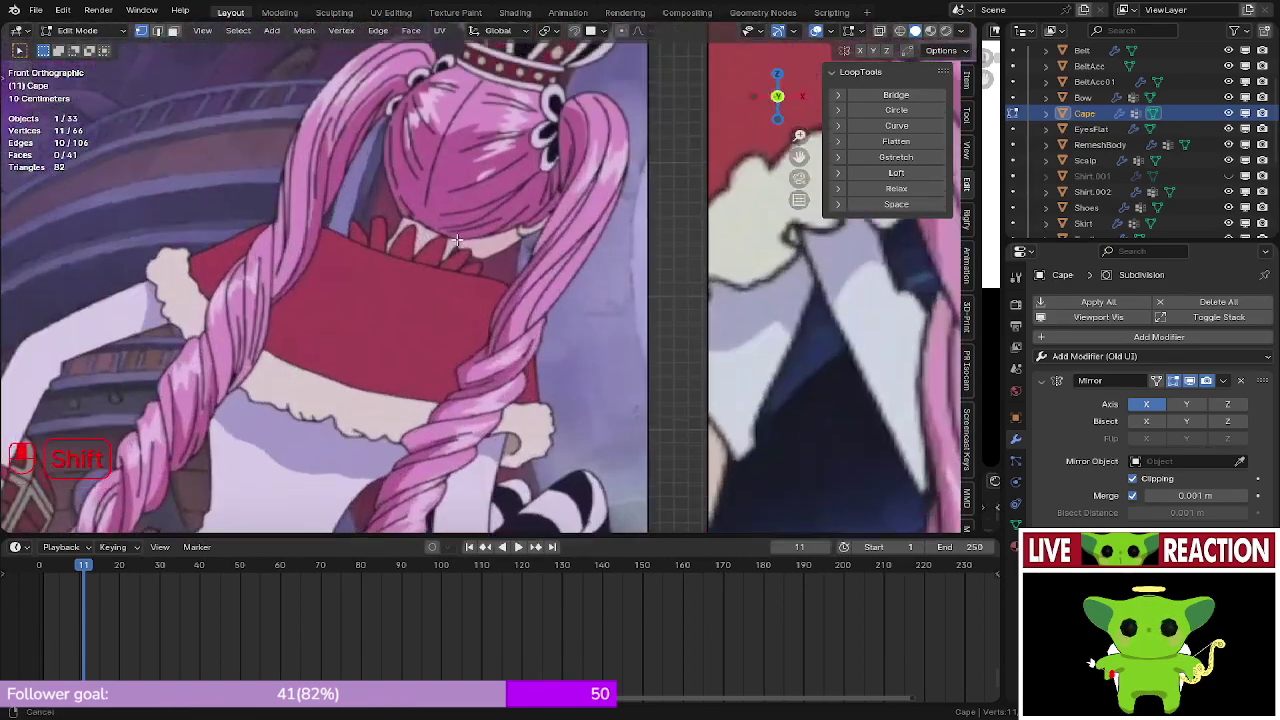
{"action": "scroll", "coordinate": [392, 263], "scroll_direction": "up", "scroll_amount": 3}
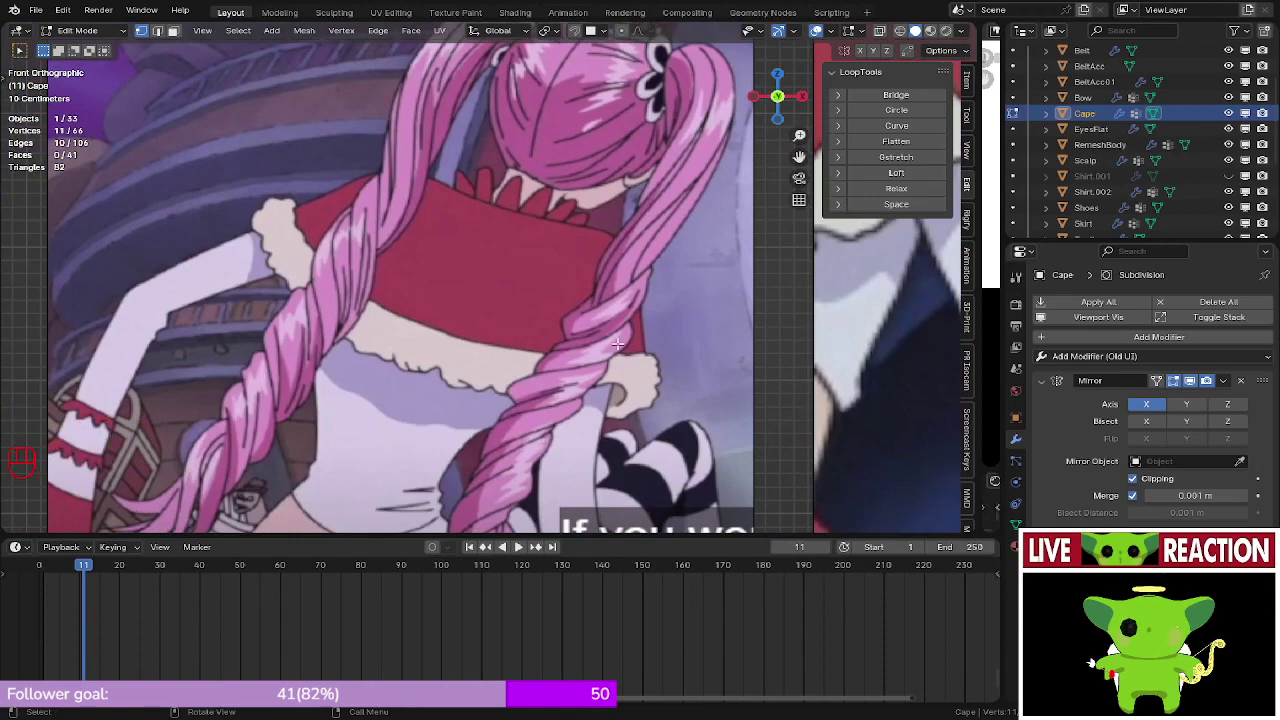
{"action": "scroll", "coordinate": [379, 368], "scroll_direction": "up", "scroll_amount": 3}
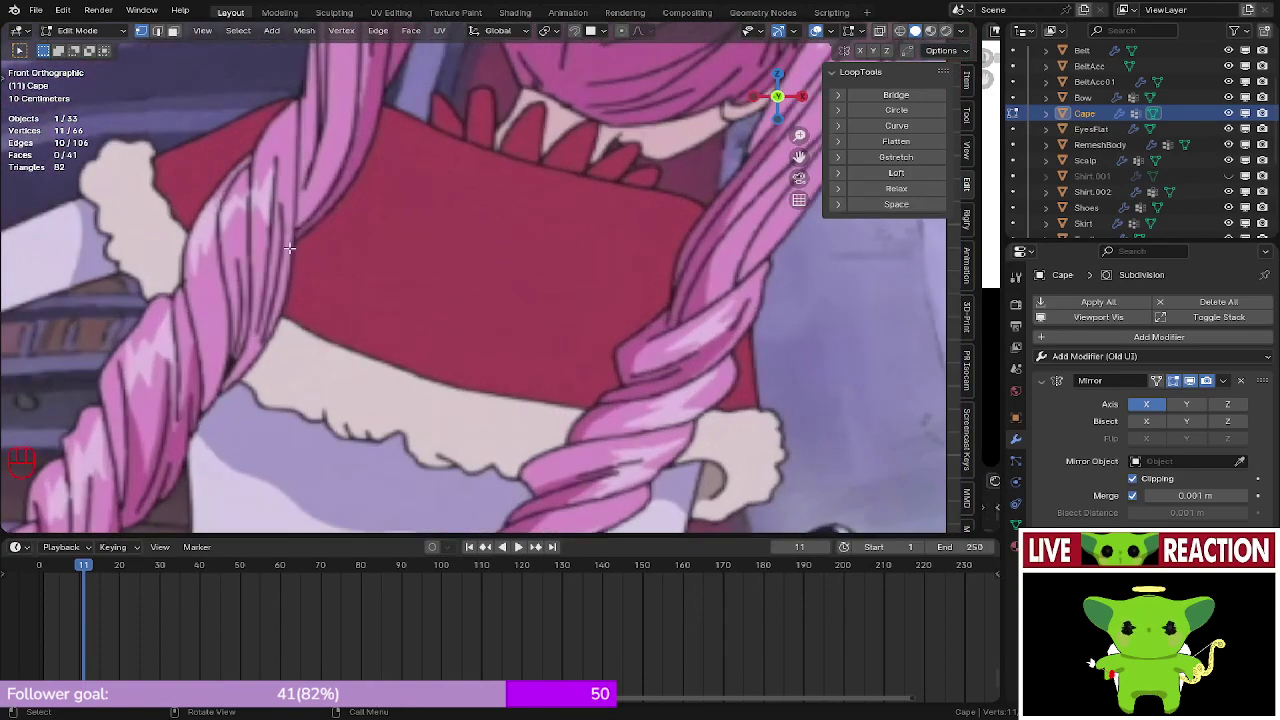
{"action": "middle_click_drag", "start_coordinate": [216, 251], "coordinate": [486, 368], "text": "shift"}
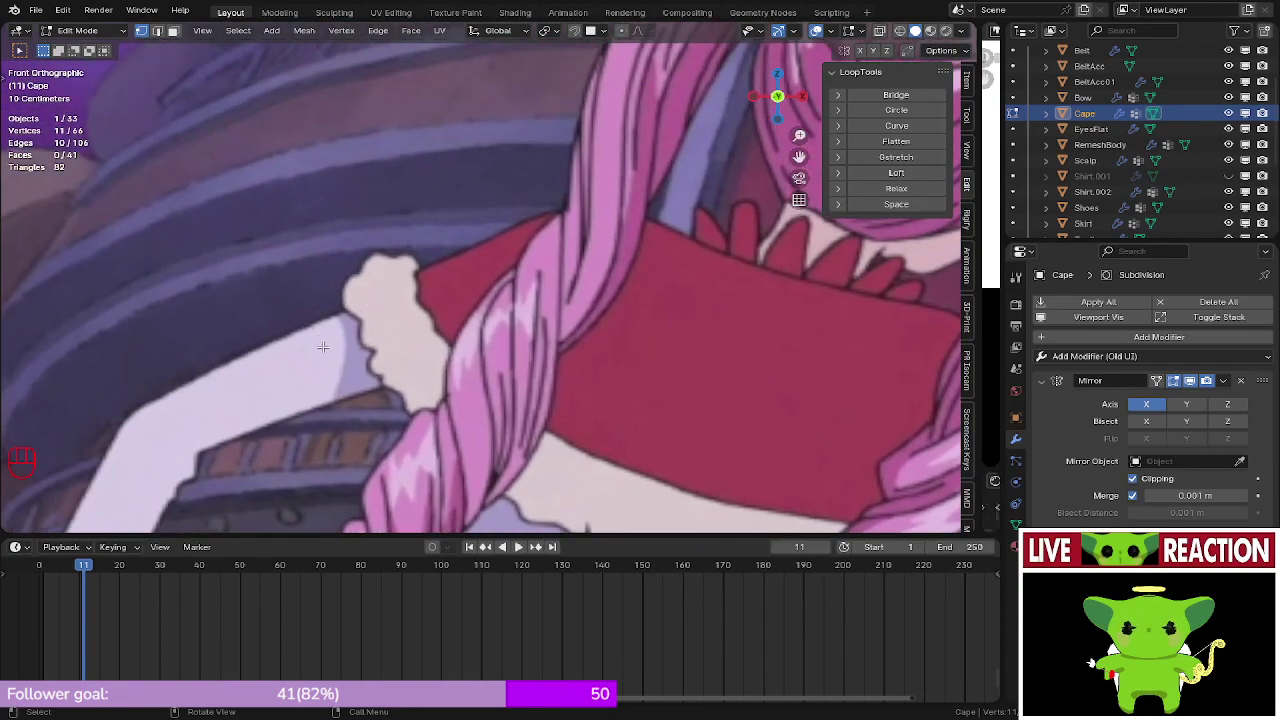
{"action": "scroll", "coordinate": [360, 318], "scroll_direction": "down", "scroll_amount": 2}
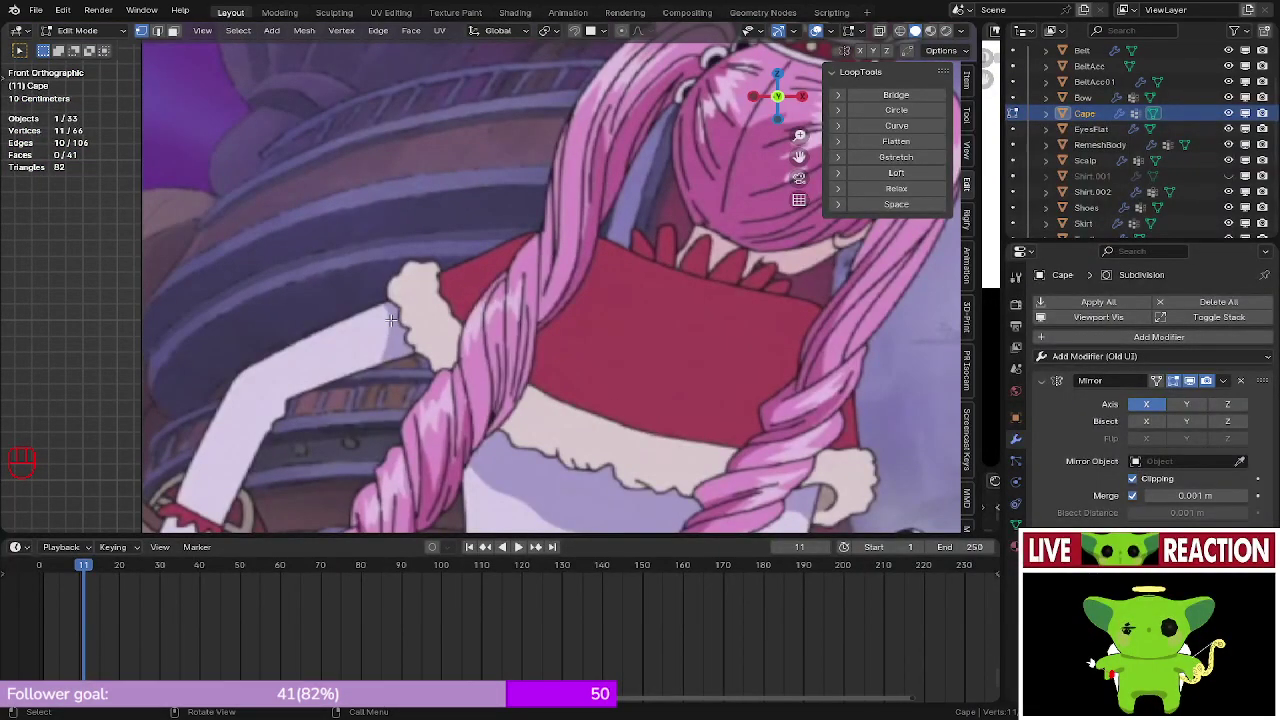
{"action": "scroll", "coordinate": [392, 327], "scroll_direction": "down", "scroll_amount": 1}
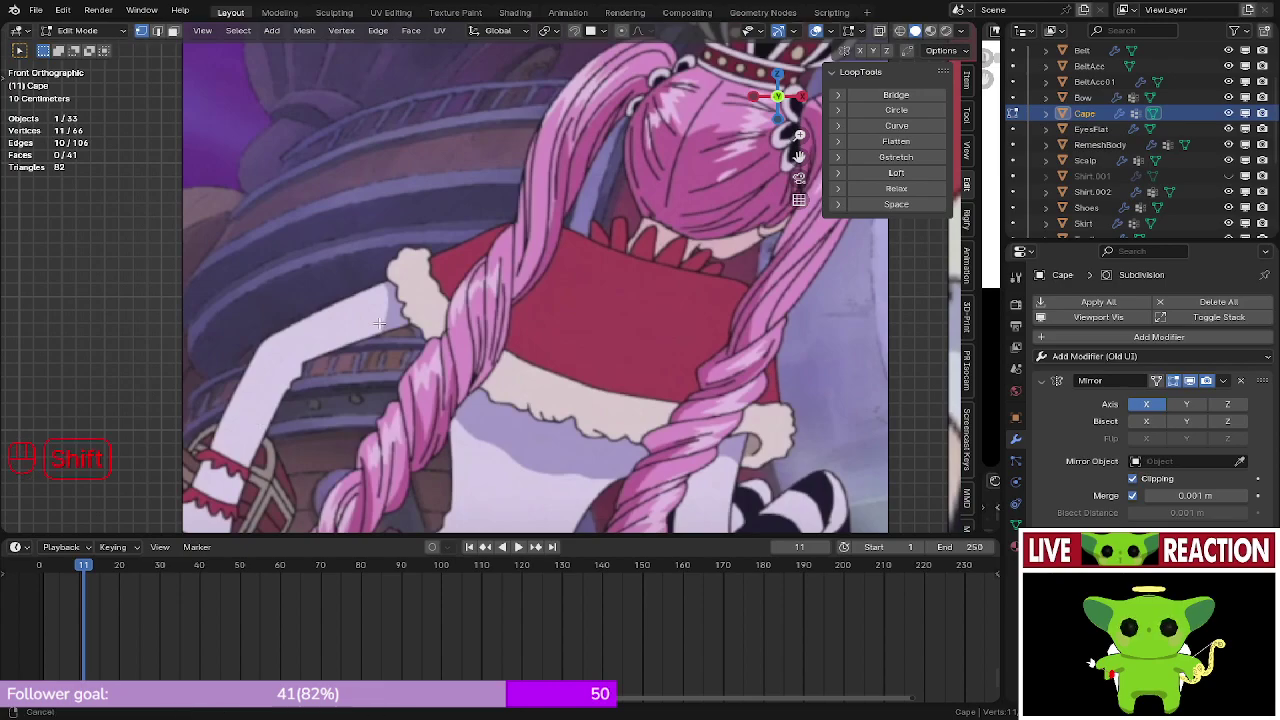
{"action": "middle_click_drag", "start_coordinate": [379, 323], "coordinate": [269, 227], "text": "shift"}
{"action": "scroll", "coordinate": [486, 292], "scroll_direction": "down", "scroll_amount": 11}
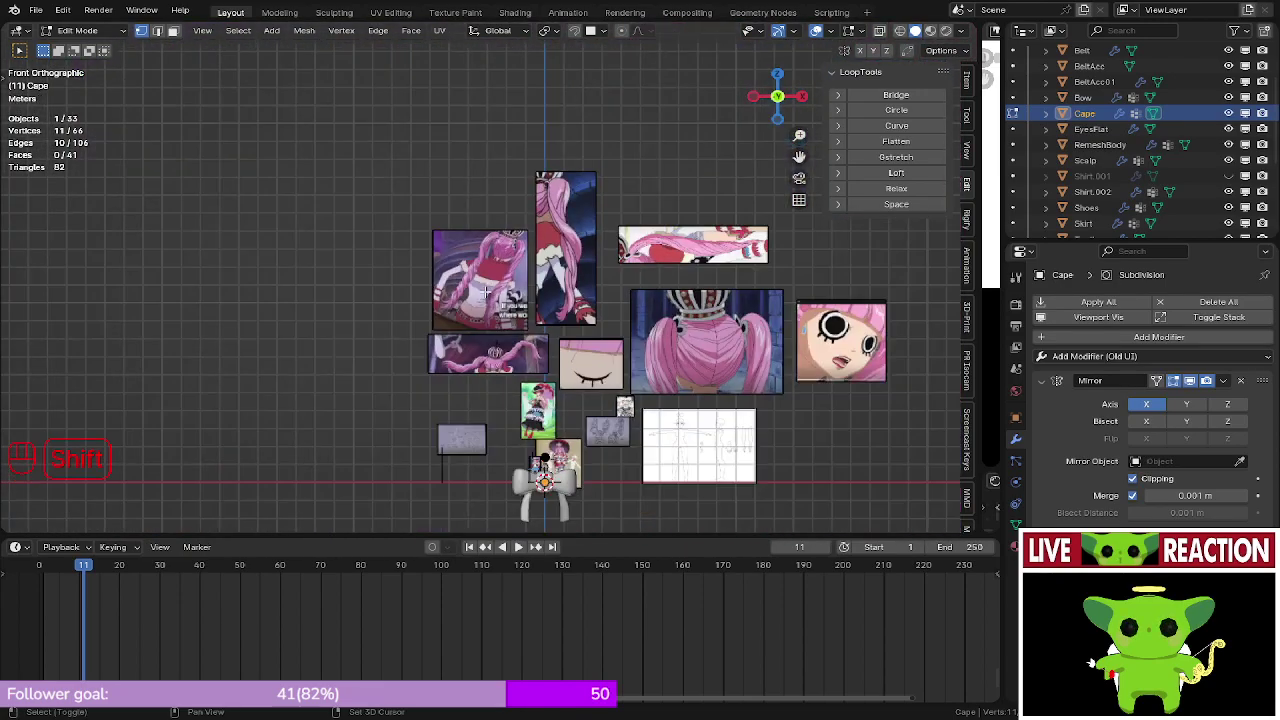
{"action": "mouse_move", "coordinate": [648, 408]}
{"action": "middle_mouse_down", "text": "shift"}
{"action": "mouse_move", "coordinate": [560, 287]}
{"action": "mouse_move", "coordinate": [653, 40]}
{"action": "middle_mouse_up", "text": "shift"}
{"action": "scroll", "coordinate": [560, 287], "scroll_direction": "down", "scroll_amount": 5}
{"action": "scroll", "coordinate": [561, 285], "scroll_direction": "up", "scroll_amount": 16}
{"action": "middle_click_drag", "start_coordinate": [411, 399], "coordinate": [618, 294], "text": "shift"}
{"action": "scroll", "coordinate": [457, 362], "scroll_direction": "up", "scroll_amount": 5}
{"action": "scroll", "coordinate": [559, 265], "scroll_direction": "up", "scroll_amount": 5}
{"action": "scroll", "coordinate": [618, 294], "scroll_direction": "up", "scroll_amount": 3}
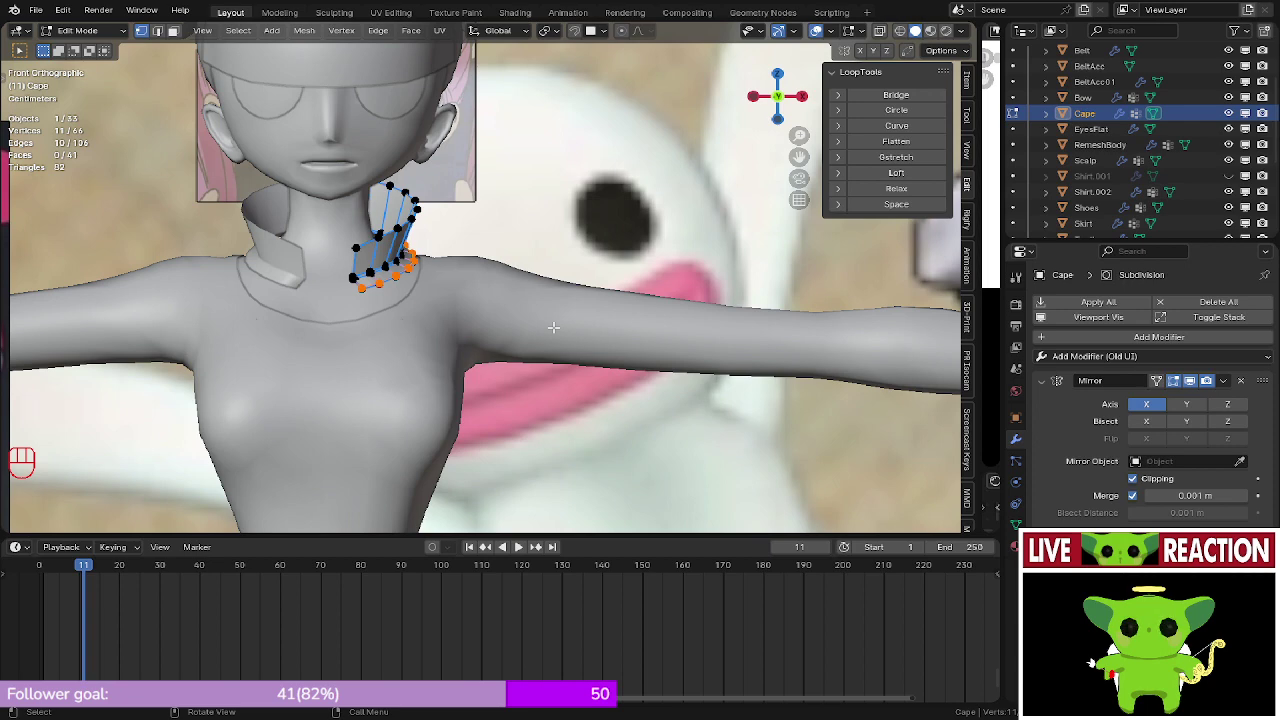
- Extrude the selected rim outward over the shoulder in front view, about 0.066 m along X, and save the file
{"action": "key", "text": "e"}
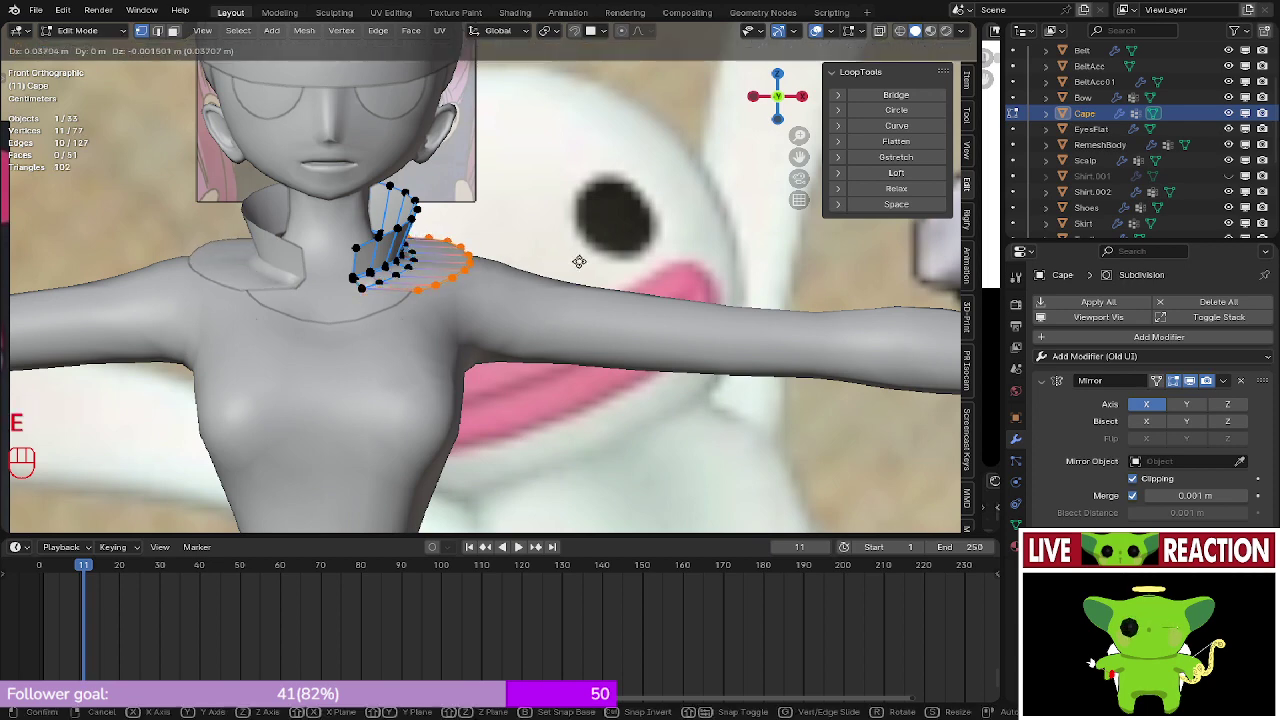
{"action": "left_click", "coordinate": [627, 265]}
{"action": "middle_click_drag", "start_coordinate": [627, 265], "coordinate": [594, 209]}
{"action": "key", "text": "KP_1"}
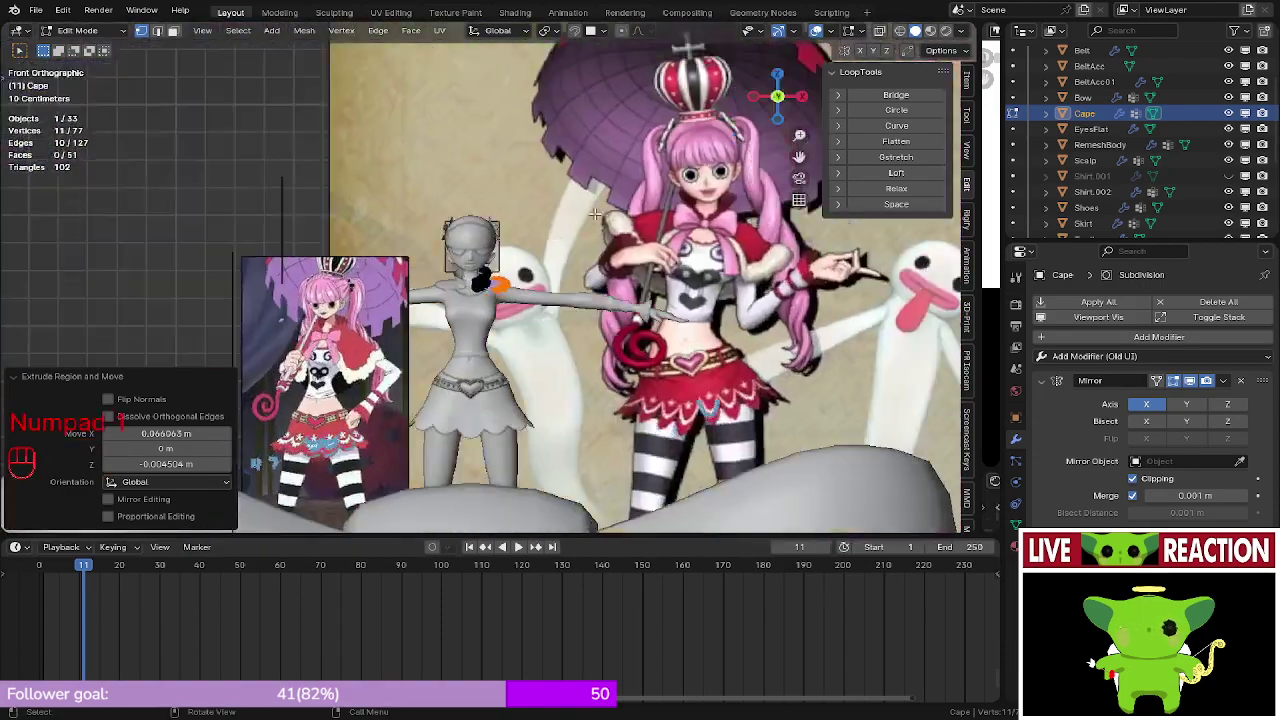
{"action": "key", "text": "ctrl+s"}
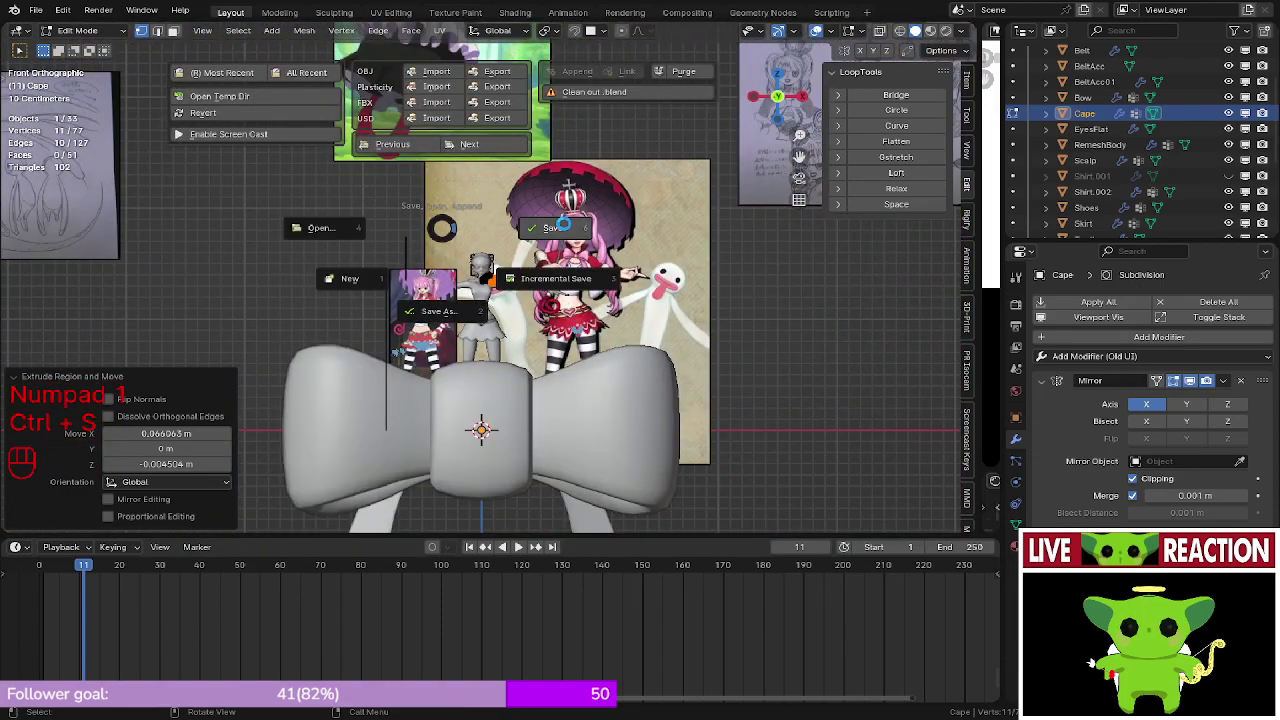
{"action": "left_click", "coordinate": [560, 228]}
{"action": "scroll", "coordinate": [632, 147], "scroll_direction": "up", "scroll_amount": 9}
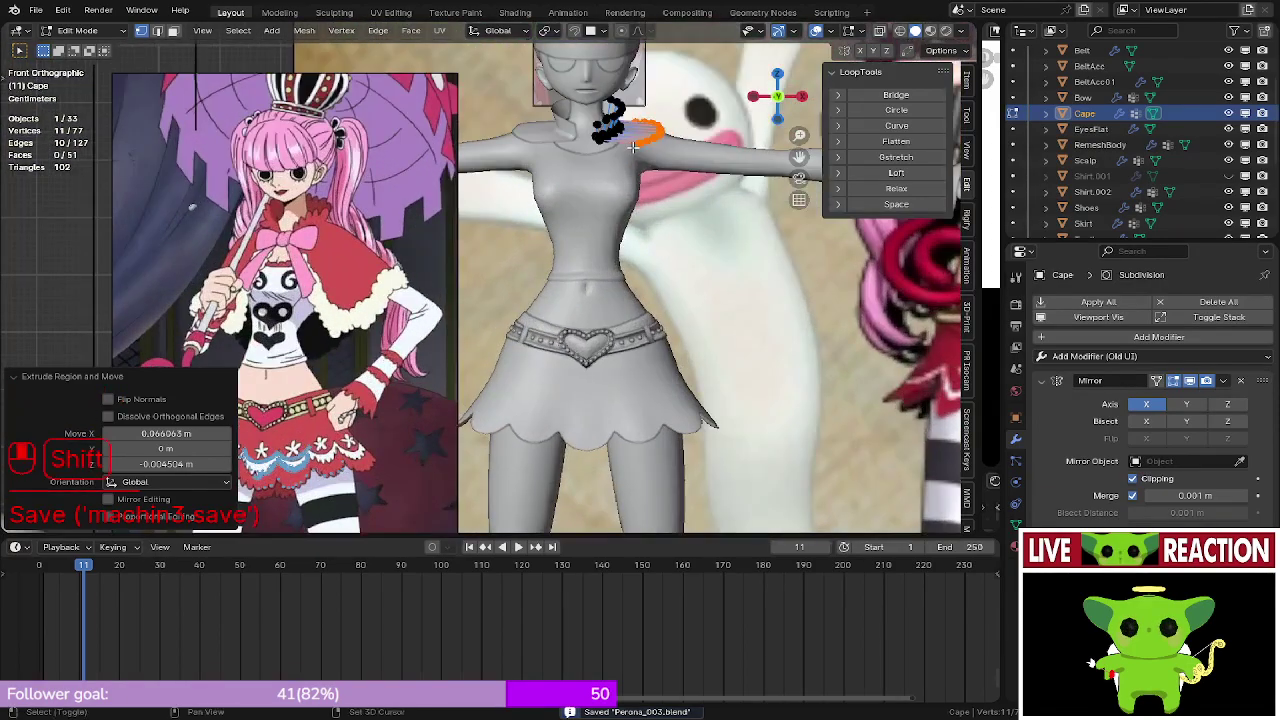
- Move the front corner vertex of the extruded cape edge down and inward onto the chest
{"action": "middle_click_drag", "start_coordinate": [632, 147], "coordinate": [504, 342]}
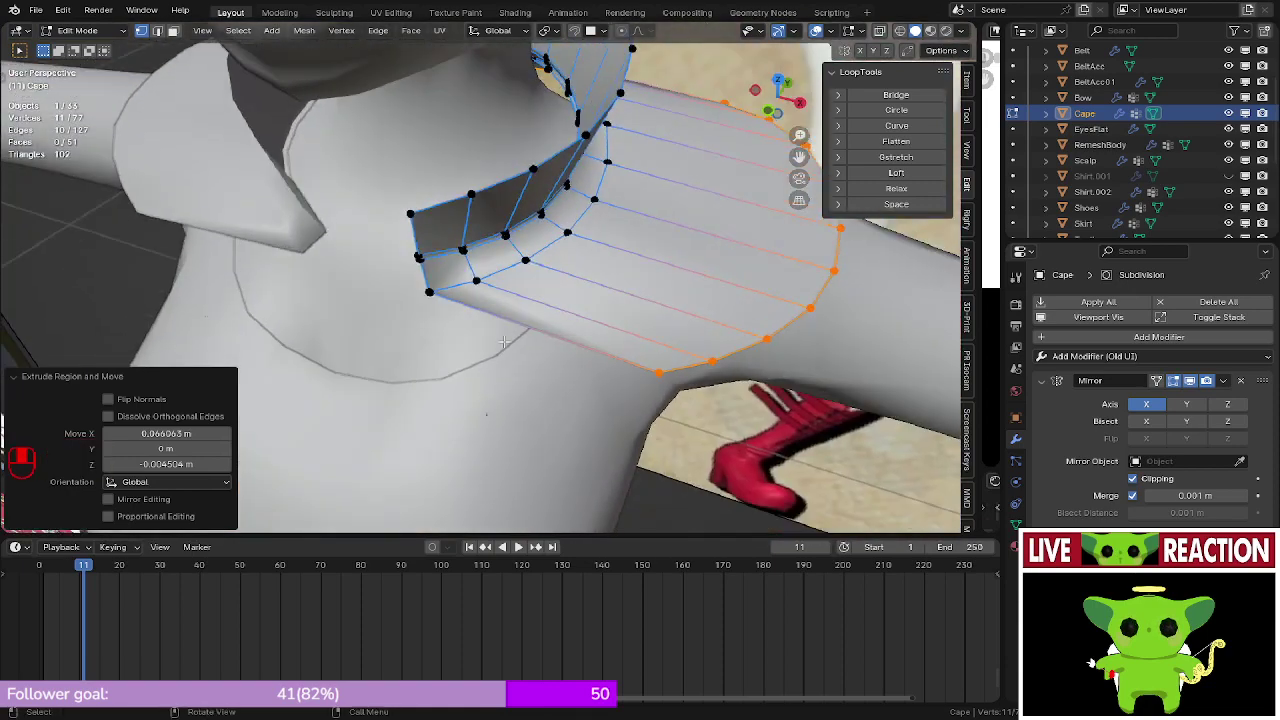
{"action": "left_click", "coordinate": [651, 373]}
{"action": "key", "text": "g"}
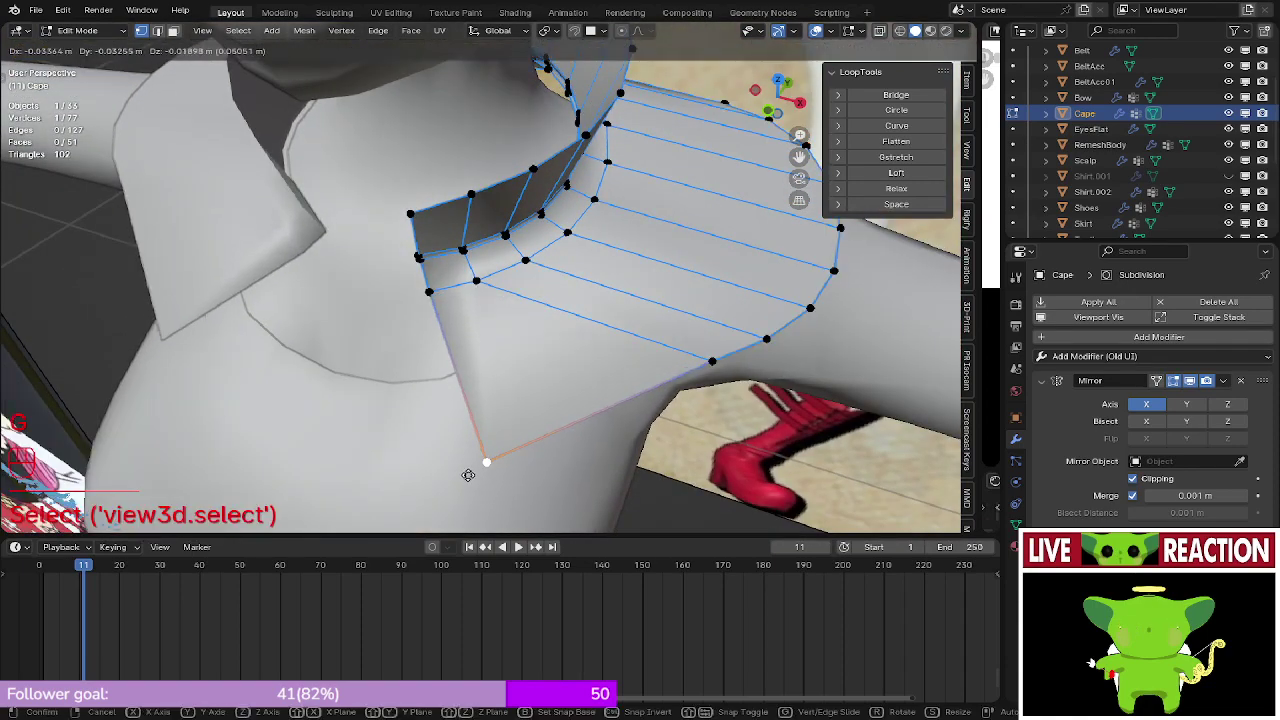
{"action": "left_click", "coordinate": [505, 438]}
- Move the extruded edge's vertex beside the centre back inward toward the middle of the upper back
{"action": "middle_click_drag", "start_coordinate": [505, 438], "coordinate": [548, 429]}
{"action": "left_click", "coordinate": [554, 464]}
{"action": "key", "text": "g"}
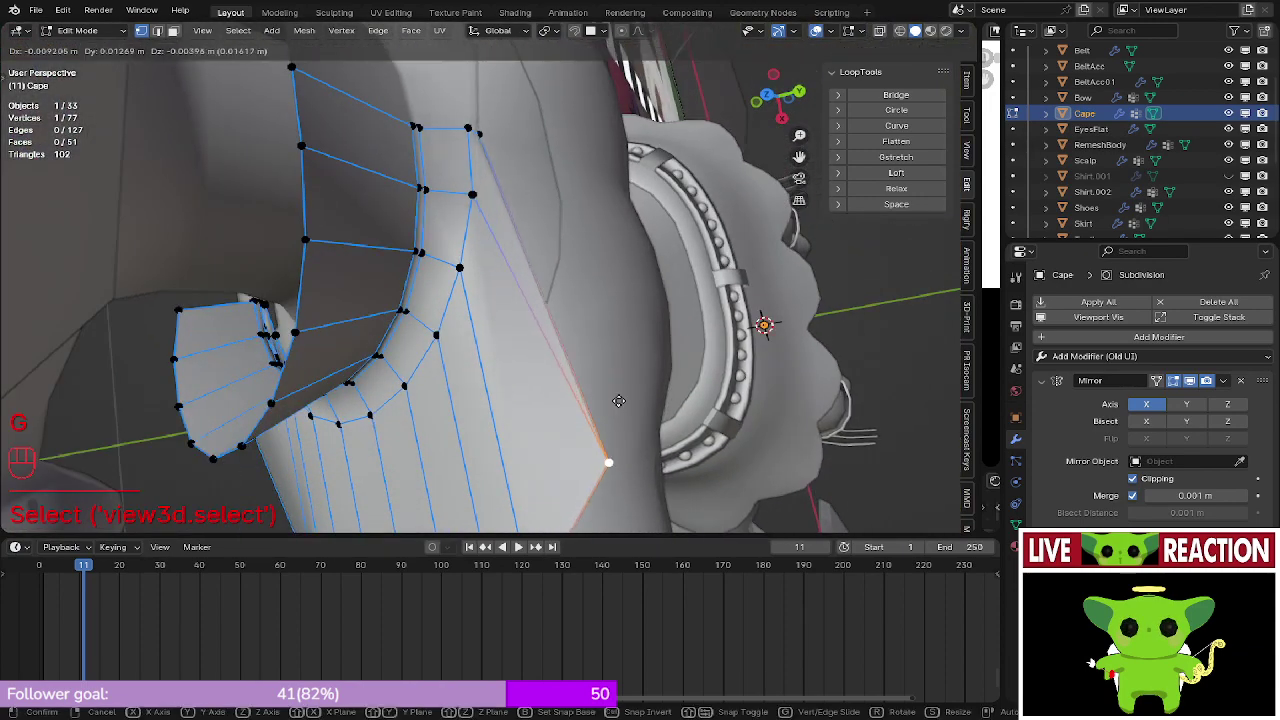
{"action": "left_click", "coordinate": [664, 237]}
{"action": "middle_click_drag", "start_coordinate": [664, 237], "coordinate": [577, 354]}
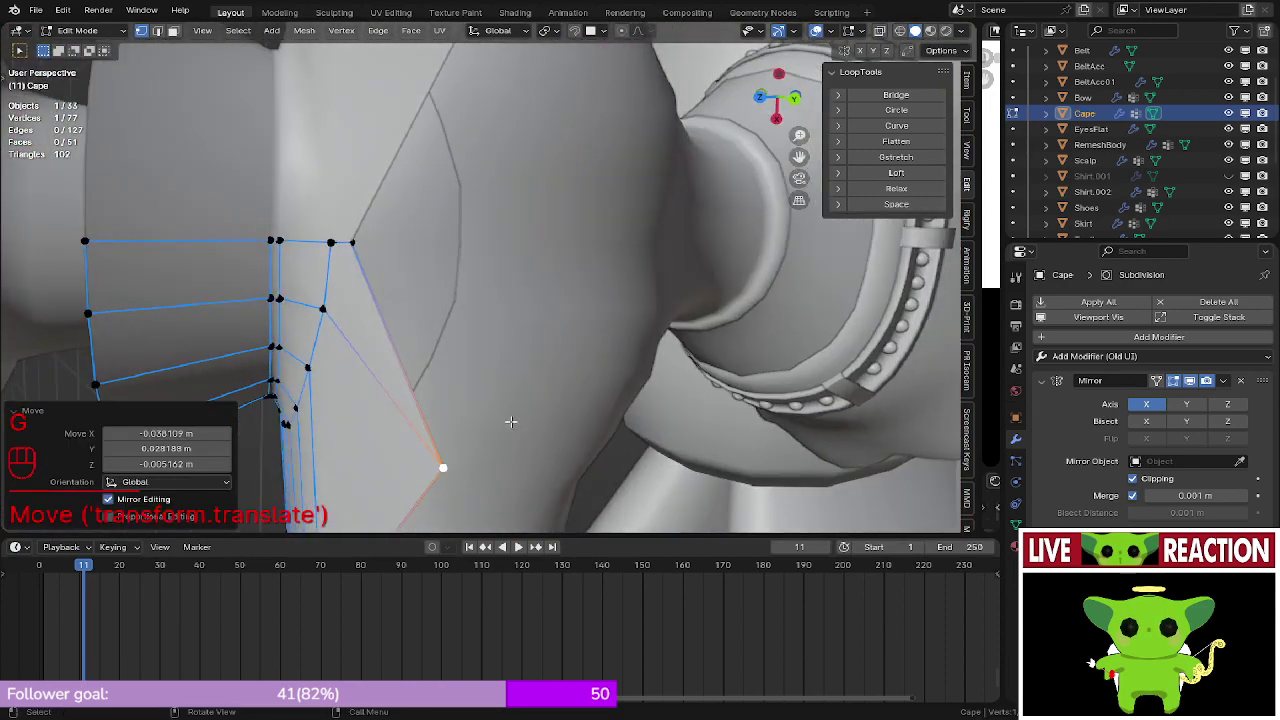
{"action": "left_click", "coordinate": [450, 461]}
{"action": "key", "text": "g"}
{"action": "left_click", "coordinate": [612, 242]}
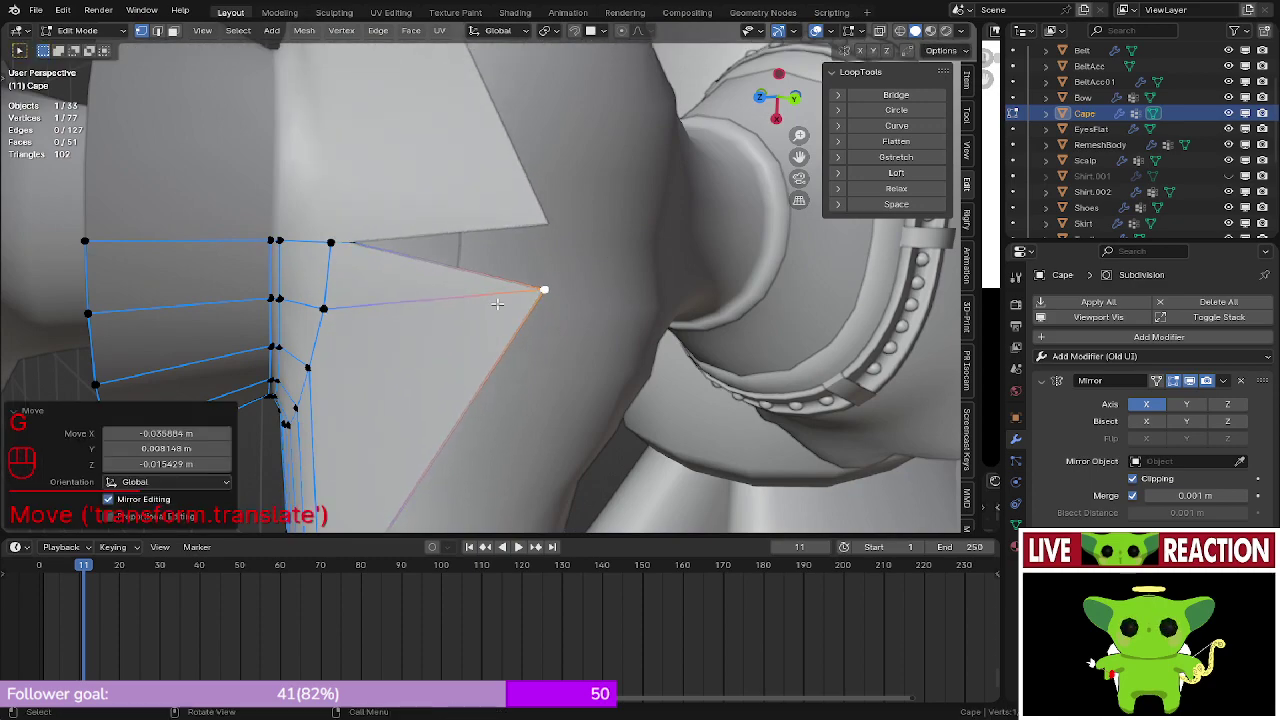
{"action": "left_click", "coordinate": [497, 303]}
{"action": "key", "text": "g"}
{"action": "left_click", "coordinate": [474, 336]}
- Isolate the centre-back vertex using wireframe shading and move it outward behind the neck, about 0.034 m along Y
{"action": "key", "text": "z"}
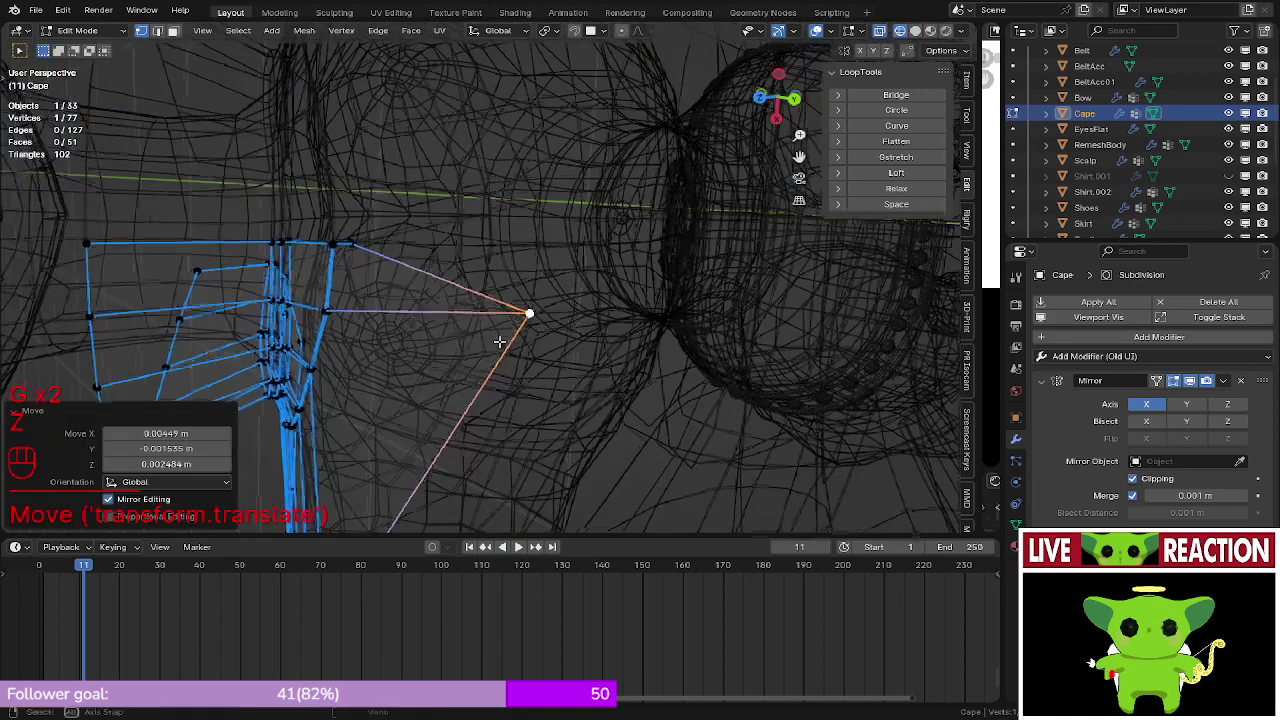
{"action": "mouse_move", "coordinate": [500, 340]}
{"action": "middle_mouse_down"}
{"action": "mouse_move", "coordinate": [593, 211]}
{"action": "mouse_move", "coordinate": [554, 314]}
{"action": "mouse_move", "coordinate": [516, 334]}
{"action": "middle_mouse_up"}
{"action": "left_click", "coordinate": [536, 297]}
{"action": "scroll", "coordinate": [554, 314], "scroll_direction": "up", "scroll_amount": 3}
{"action": "scroll", "coordinate": [497, 243], "scroll_direction": "up", "scroll_amount": 4}
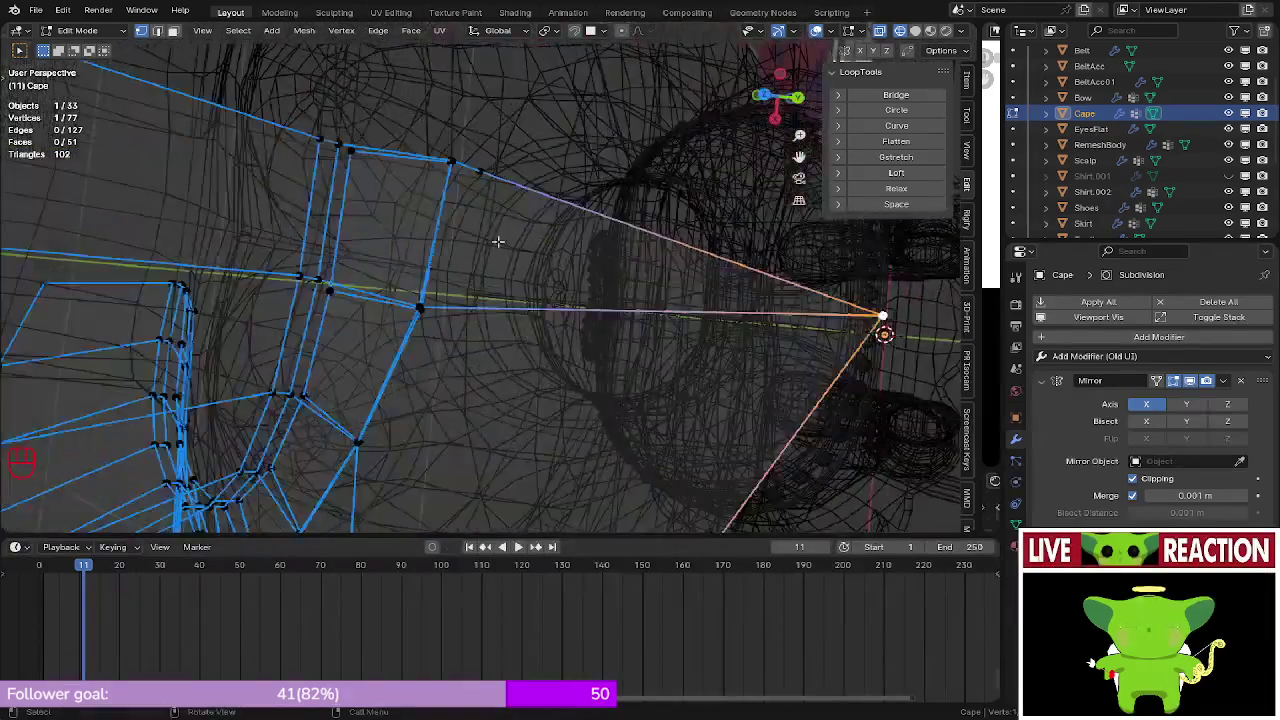
{"action": "left_click", "coordinate": [499, 192]}
{"action": "middle_click_drag", "start_coordinate": [500, 190], "coordinate": [524, 238], "text": "shift"}
{"action": "key", "text": "z"}
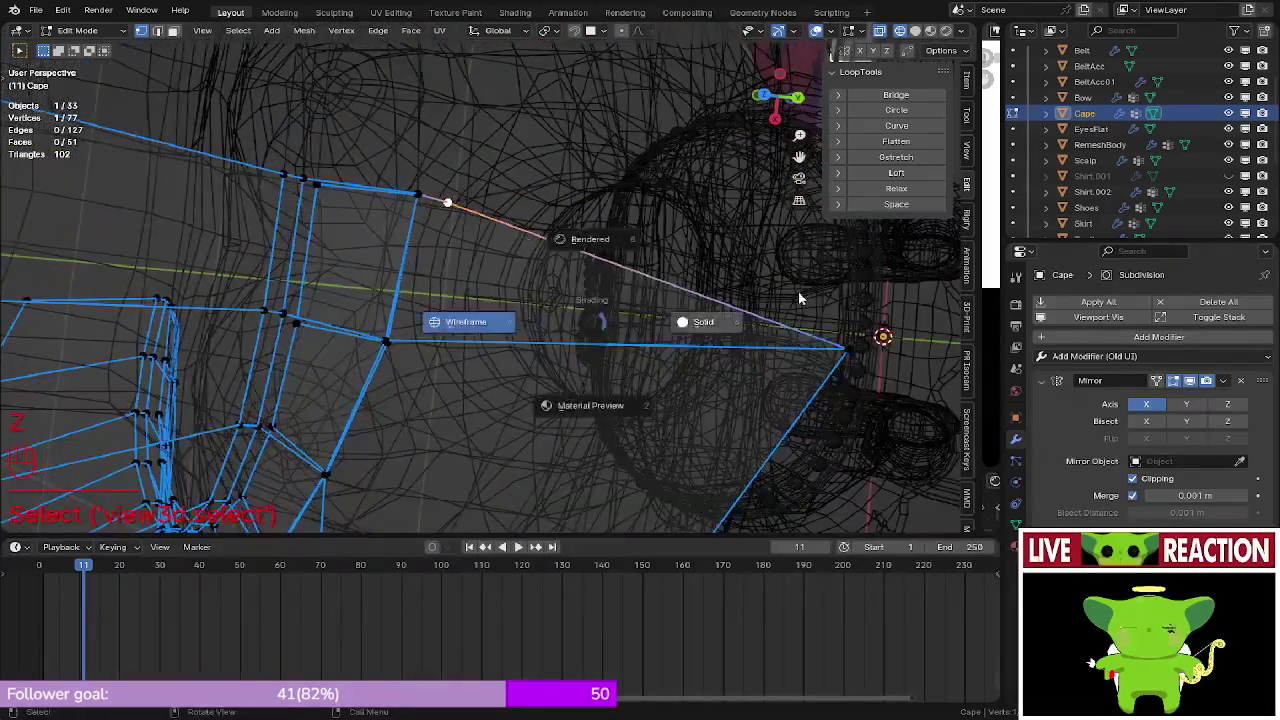
{"action": "left_click", "coordinate": [803, 297]}
{"action": "mouse_move", "coordinate": [803, 297]}
{"action": "middle_mouse_down"}
{"action": "mouse_move", "coordinate": [437, 246]}
{"action": "mouse_move", "coordinate": [440, 270]}
{"action": "middle_mouse_up"}
{"action": "mouse_move", "coordinate": [440, 270]}
{"action": "middle_mouse_down", "text": "shift"}
{"action": "mouse_move", "coordinate": [471, 349]}
{"action": "mouse_move", "coordinate": [296, 268]}
{"action": "mouse_move", "coordinate": [411, 363]}
{"action": "mouse_move", "coordinate": [363, 302]}
{"action": "mouse_move", "coordinate": [417, 371]}
{"action": "middle_mouse_up", "text": "shift"}
{"action": "scroll", "coordinate": [379, 315], "scroll_direction": "down", "scroll_amount": 2}
{"action": "mouse_move", "coordinate": [379, 315]}
{"action": "middle_mouse_down", "text": "shift"}
{"action": "mouse_move", "coordinate": [466, 289]}
{"action": "mouse_move", "coordinate": [401, 308]}
{"action": "middle_mouse_up", "text": "shift"}
{"action": "key", "text": "z"}
{"action": "left_click", "coordinate": [402, 281]}
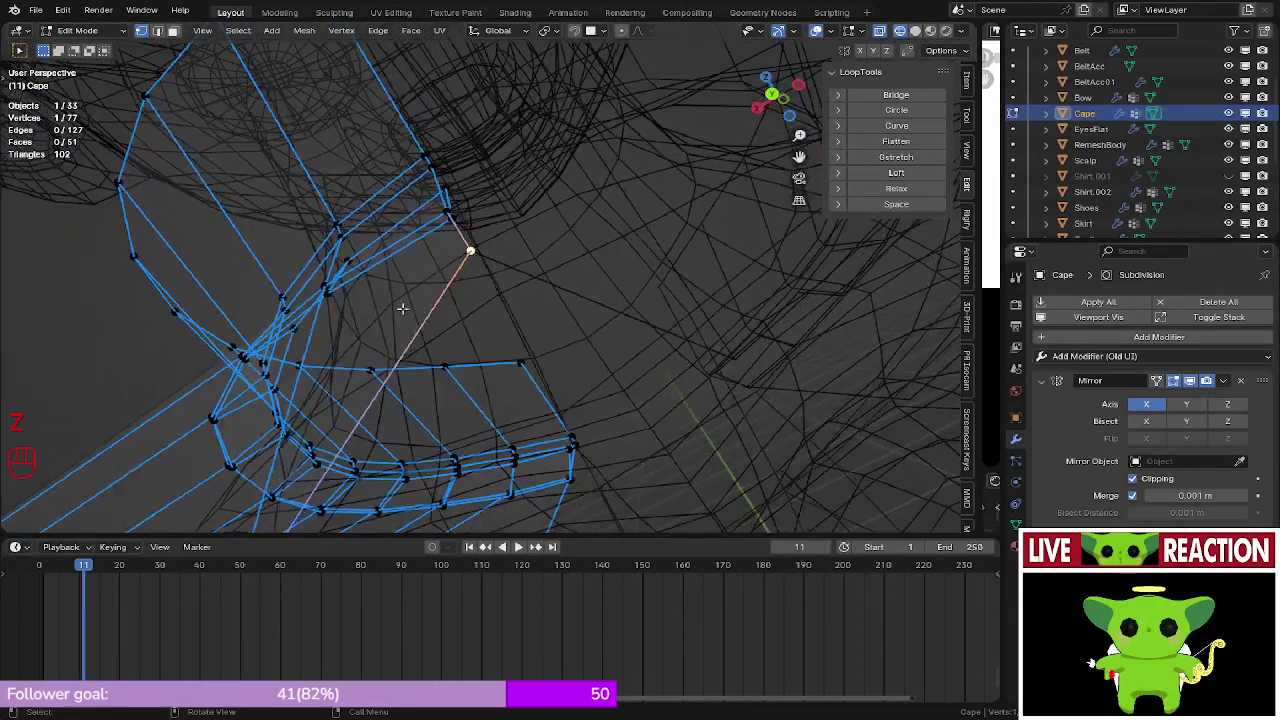
{"action": "left_click", "coordinate": [456, 217], "text": "shift"}
{"action": "mouse_move", "coordinate": [456, 217]}
{"action": "middle_mouse_down"}
{"action": "mouse_move", "coordinate": [461, 268]}
{"action": "mouse_move", "coordinate": [385, 338]}
{"action": "mouse_move", "coordinate": [680, 320]}
{"action": "middle_mouse_up"}
{"action": "key", "text": "z"}
{"action": "left_click", "coordinate": [396, 343]}
{"action": "key", "text": "g"}
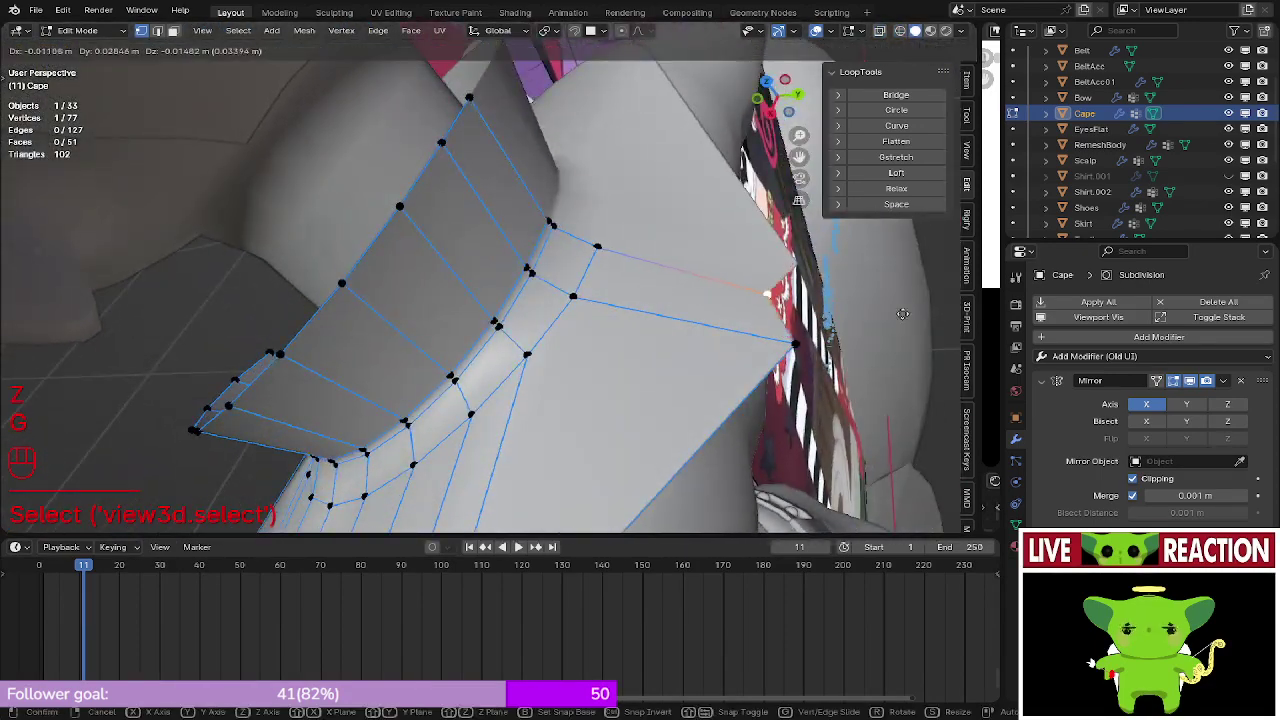
{"action": "left_click", "coordinate": [933, 302]}
- Reposition the vertex beside the centre back, lowering it along the cape's back edge
{"action": "middle_click_drag", "start_coordinate": [577, 357], "coordinate": [563, 342], "text": "shift"}
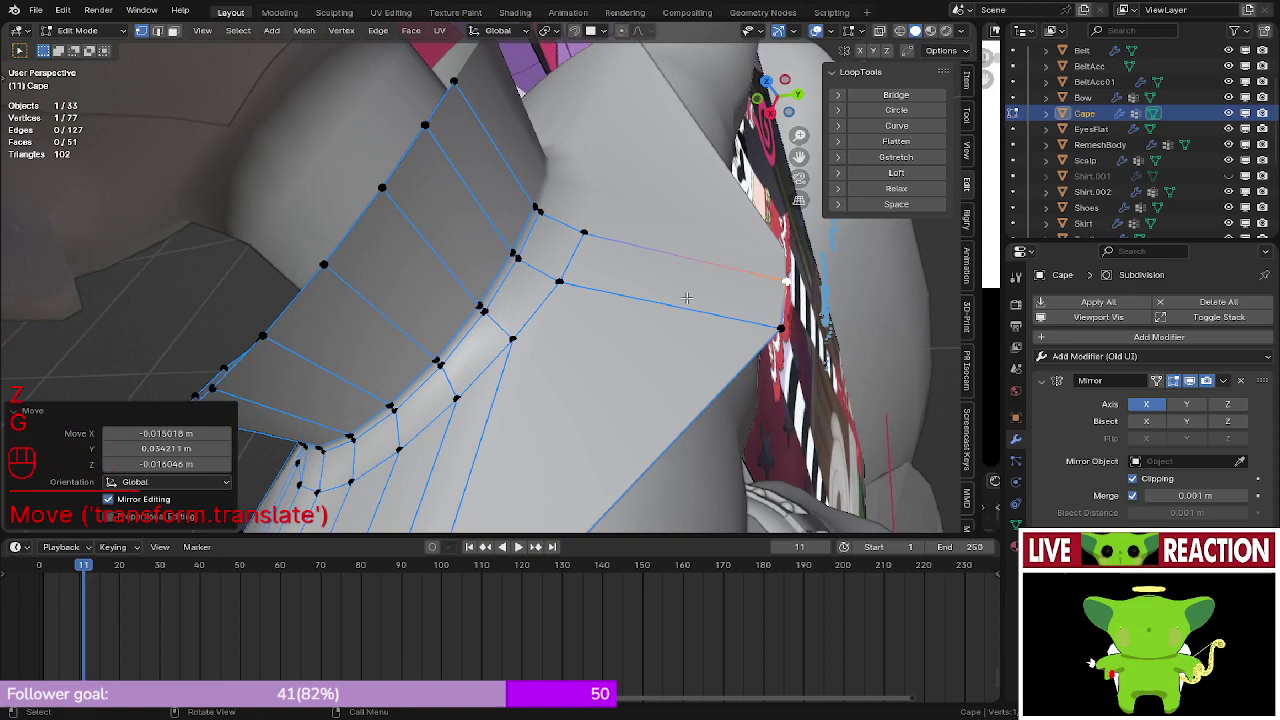
{"action": "left_click", "coordinate": [763, 331]}
{"action": "key", "text": "g"}
{"action": "left_click", "coordinate": [709, 396]}
- Move a back-edge cape vertex closer to the body in the right side view, about -0.022 m in Y and -0.009 m in Z
{"action": "middle_click_drag", "start_coordinate": [709, 396], "coordinate": [577, 264]}
{"action": "key", "text": "KP_3"}
{"action": "left_click", "coordinate": [478, 305]}
{"action": "key", "text": "KP_1"}
{"action": "key", "text": "KP_3"}
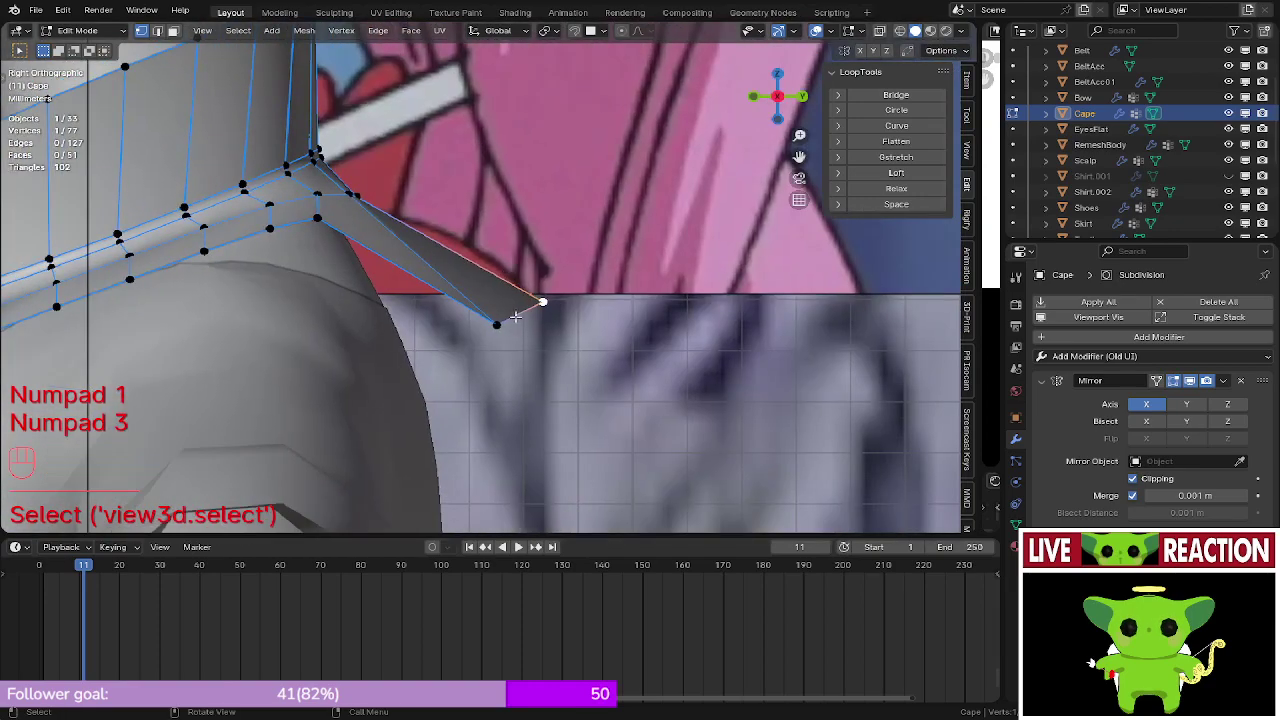
{"action": "key", "text": "g"}
{"action": "left_click", "coordinate": [406, 391]}
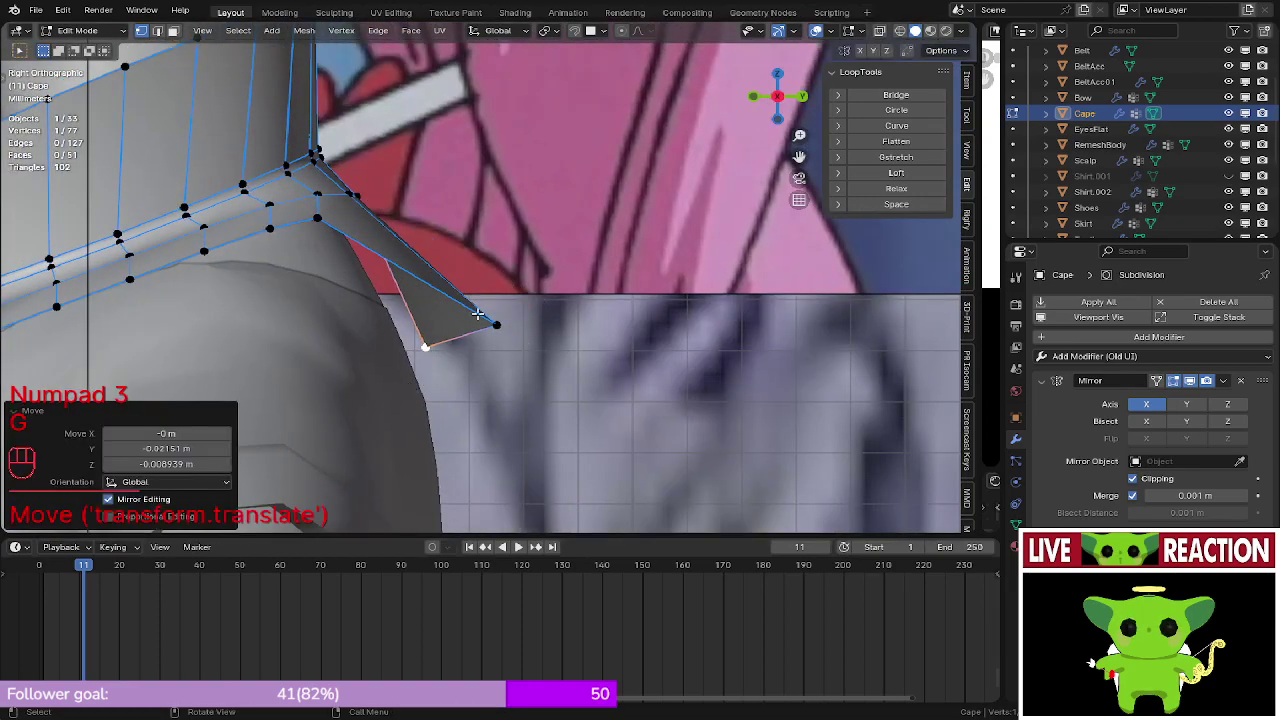
- Pull the back hem vertex beside the centre back closer to the body in the right side view and refine its position
{"action": "middle_click_drag", "start_coordinate": [461, 338], "coordinate": [526, 303]}
{"action": "left_click", "coordinate": [476, 352]}
{"action": "key", "text": "KP_3"}
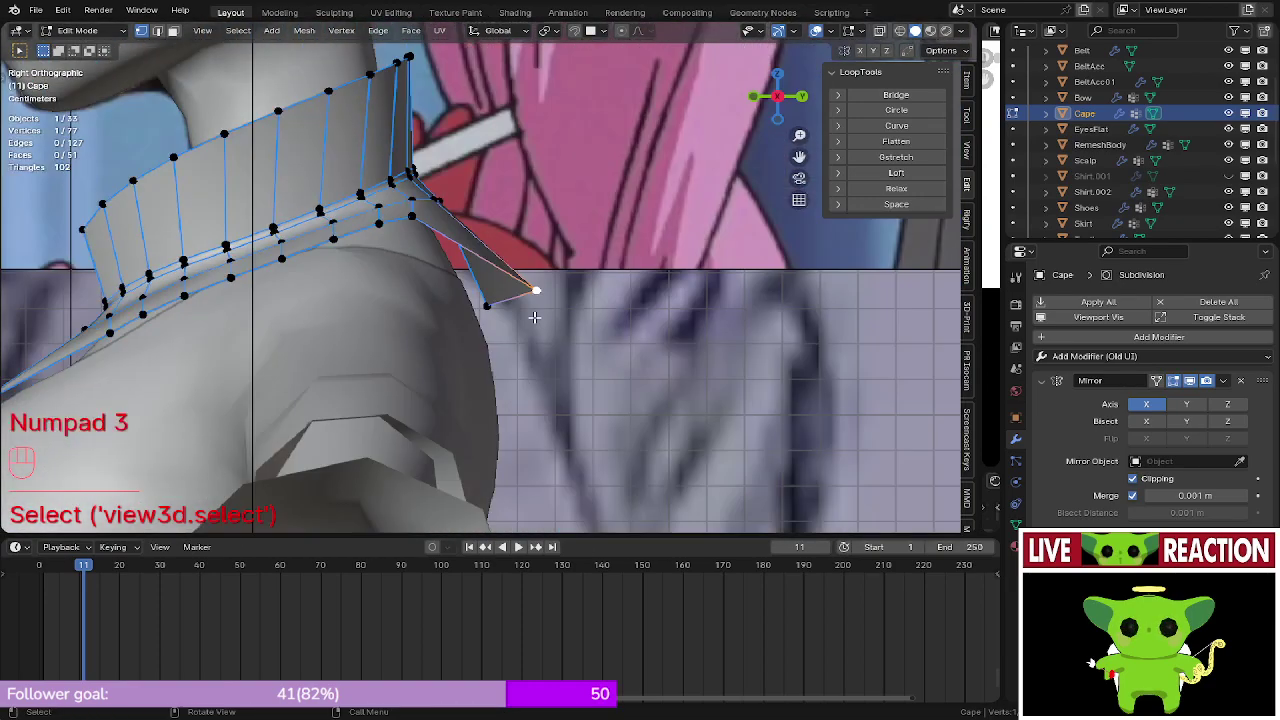
{"action": "key", "text": "g"}
{"action": "left_click", "coordinate": [472, 342]}
{"action": "middle_click_drag", "start_coordinate": [472, 342], "coordinate": [463, 378]}
{"action": "key", "text": "g"}
{"action": "left_click", "coordinate": [451, 379]}
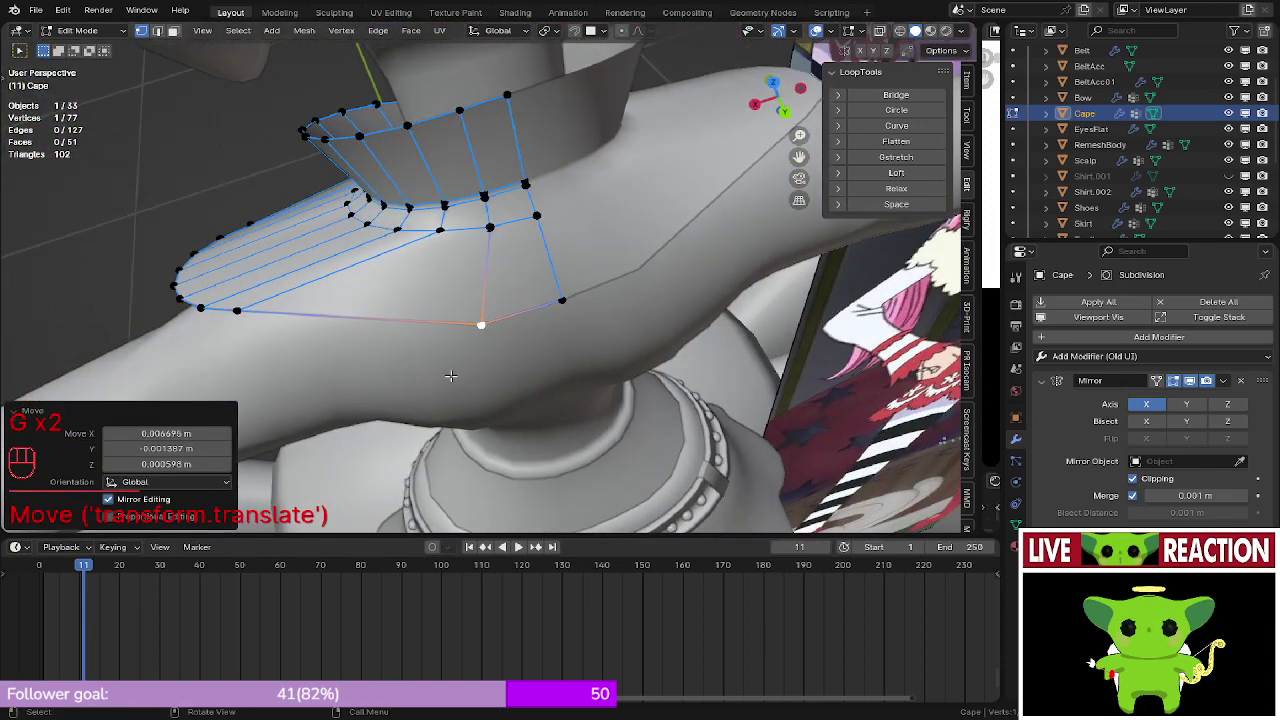
- Move the next rear hem vertex down onto the shoulder blade, about -0.032 m X, 0.015 m Y and -0.028 m Z
{"action": "middle_click_drag", "start_coordinate": [427, 306], "coordinate": [541, 352], "text": "shift"}
{"action": "left_click", "coordinate": [386, 318]}
{"action": "middle_click_drag", "start_coordinate": [389, 318], "coordinate": [562, 362]}
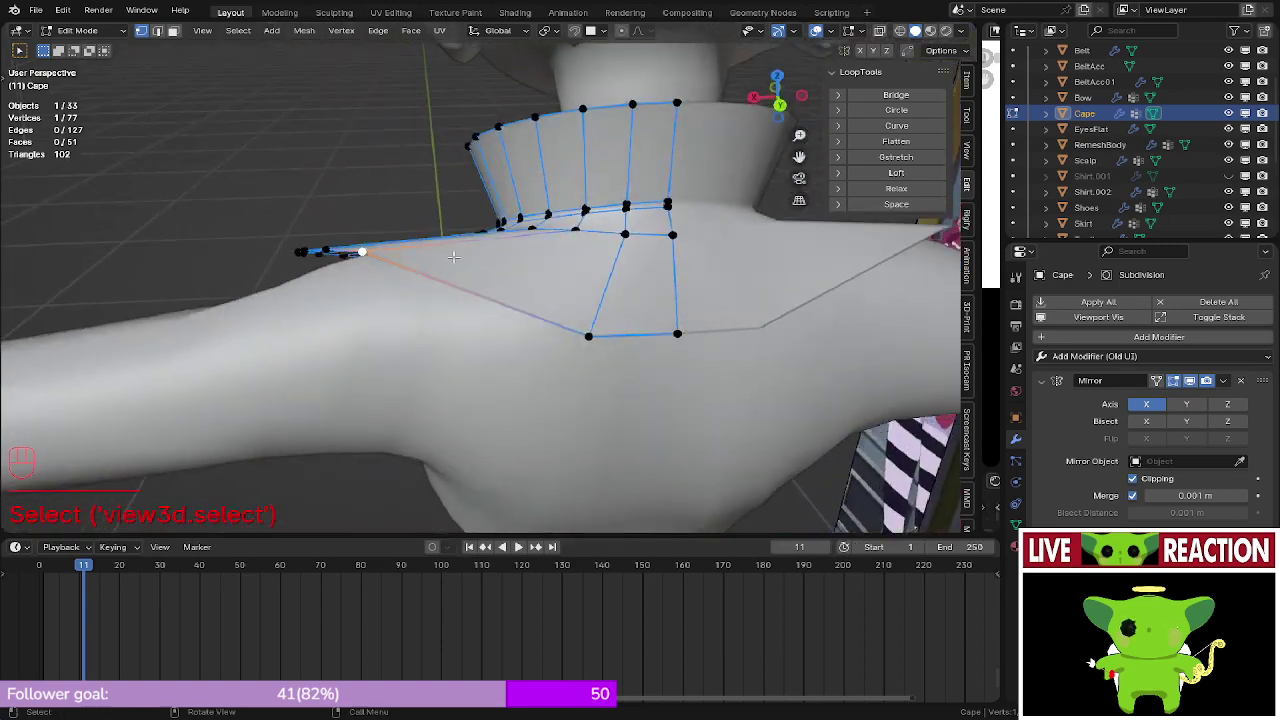
{"action": "key", "text": "g"}
{"action": "left_click", "coordinate": [631, 407]}
{"action": "scroll", "coordinate": [626, 384], "scroll_direction": "down", "scroll_amount": 2}
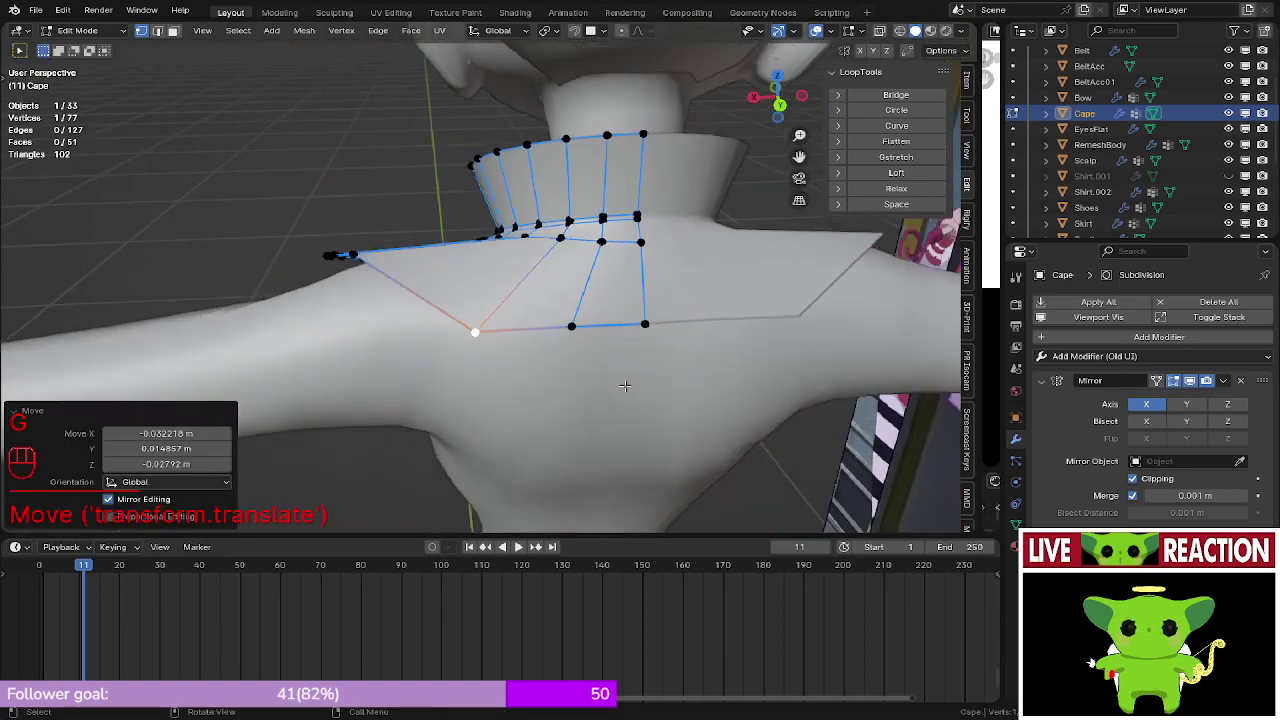
- Nudge the shoulder-blade hem vertex by about -0.002 m X, -0.001 m Y and 0.003 m Z
{"action": "middle_click_drag", "start_coordinate": [608, 326], "coordinate": [477, 334], "text": "shift"}
{"action": "scroll", "coordinate": [440, 290], "scroll_direction": "up", "scroll_amount": 2}
{"action": "middle_click_drag", "start_coordinate": [421, 253], "coordinate": [436, 339], "text": "shift"}
{"action": "scroll", "coordinate": [460, 335], "scroll_direction": "up", "scroll_amount": 2}
{"action": "key", "text": "g"}
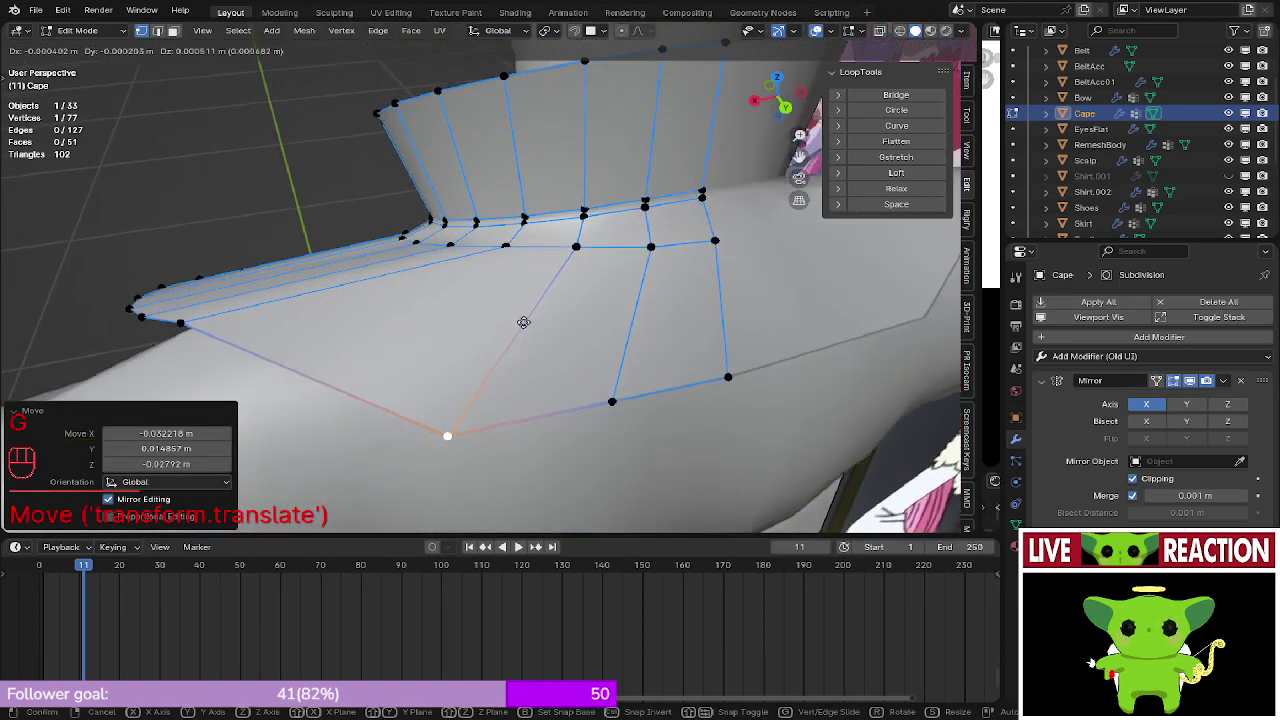
{"action": "left_click", "coordinate": [529, 306]}
- Select the hem path from the shoulder-blade vertex to the front corner and space its vertices evenly with LoopTools Space
{"action": "middle_click_drag", "start_coordinate": [334, 303], "coordinate": [547, 321]}
{"action": "scroll", "coordinate": [468, 304], "scroll_direction": "down", "scroll_amount": 1}
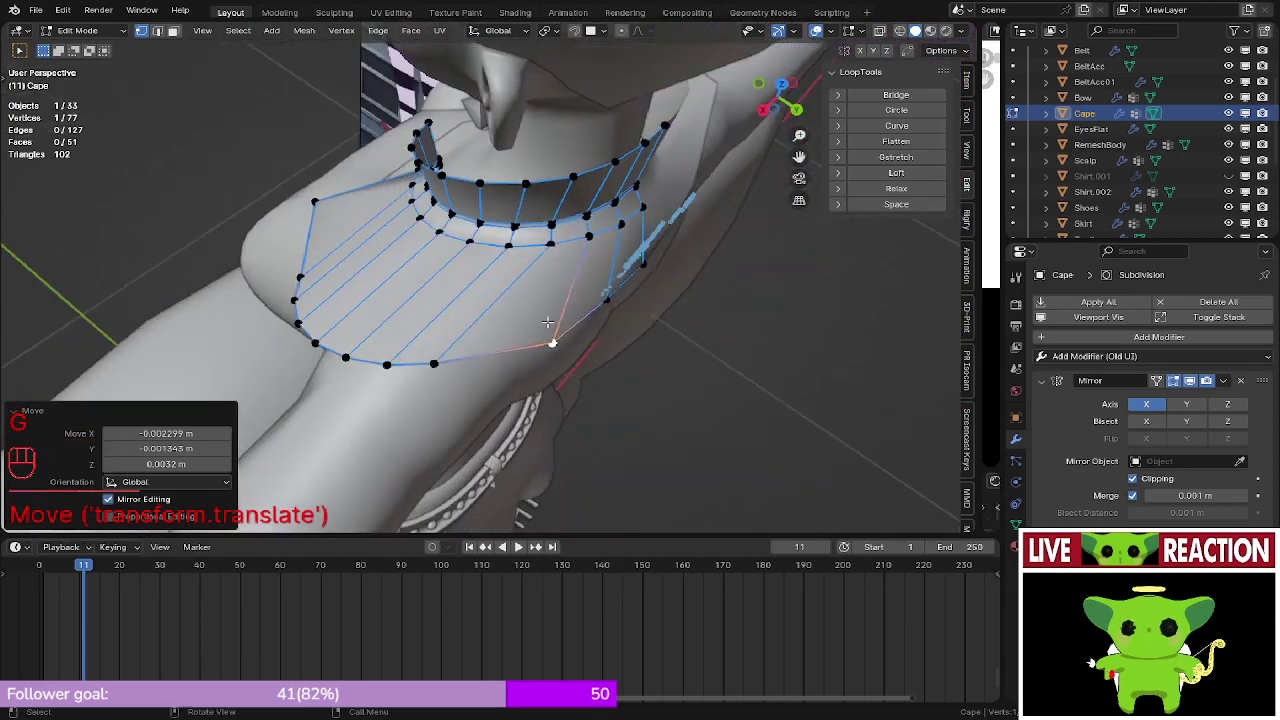
{"action": "left_click", "coordinate": [312, 204], "text": "ctrl"}
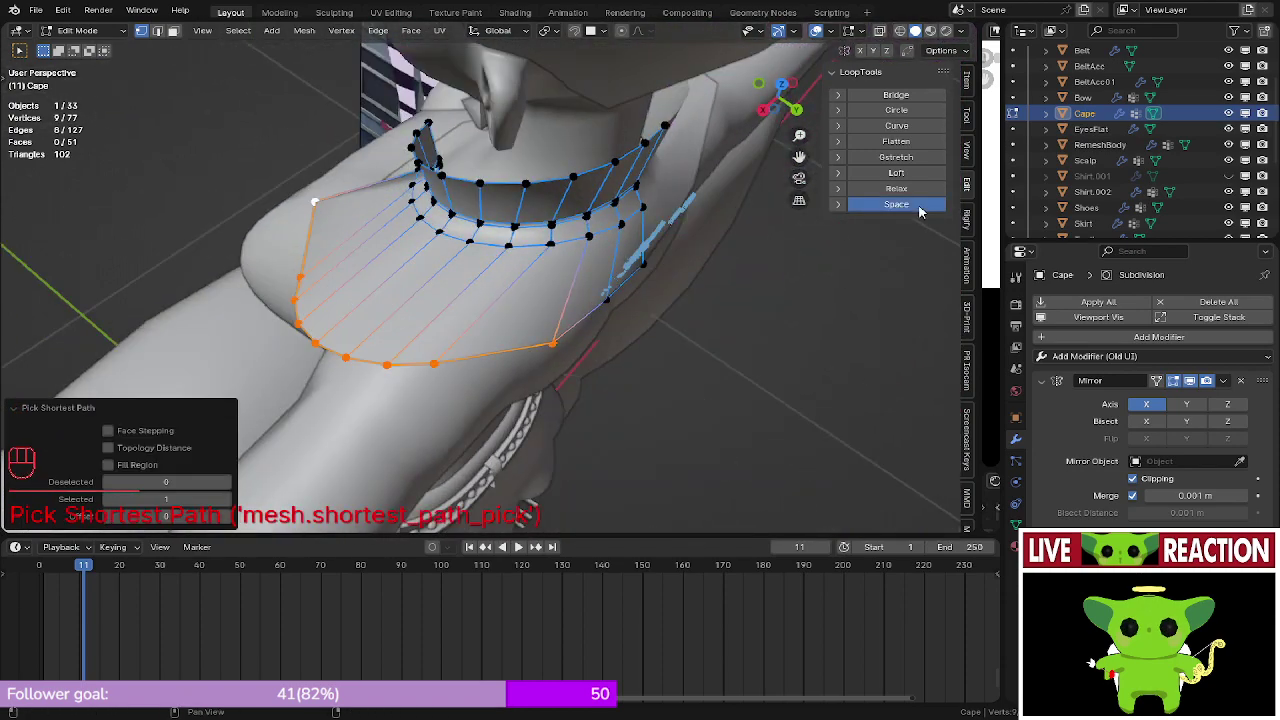
{"action": "left_click", "coordinate": [896, 204]}
- Lower the hem vertex behind the shoulder in the right side view and refine it so it sits closer to the body
{"action": "middle_click_drag", "start_coordinate": [600, 280], "coordinate": [491, 263]}
{"action": "left_click", "coordinate": [491, 263]}
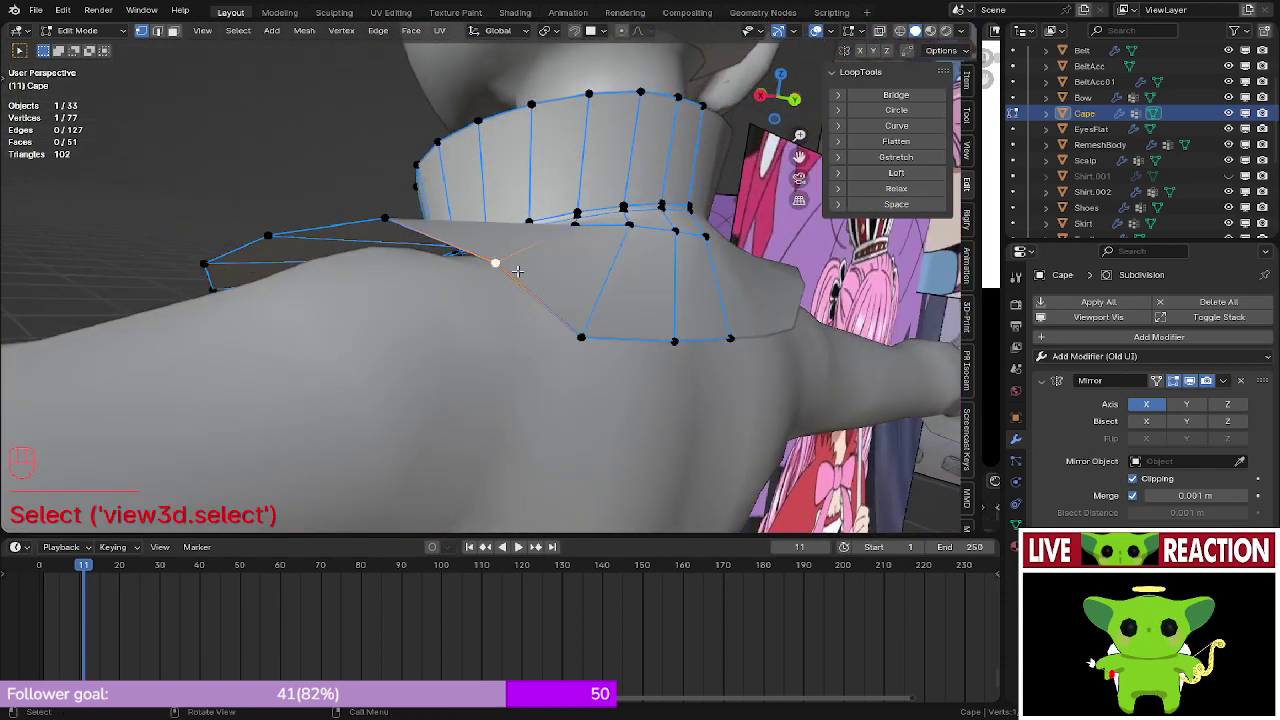
{"action": "key", "text": "KP_1"}
{"action": "key", "text": "KP_3"}
{"action": "key", "text": "g"}
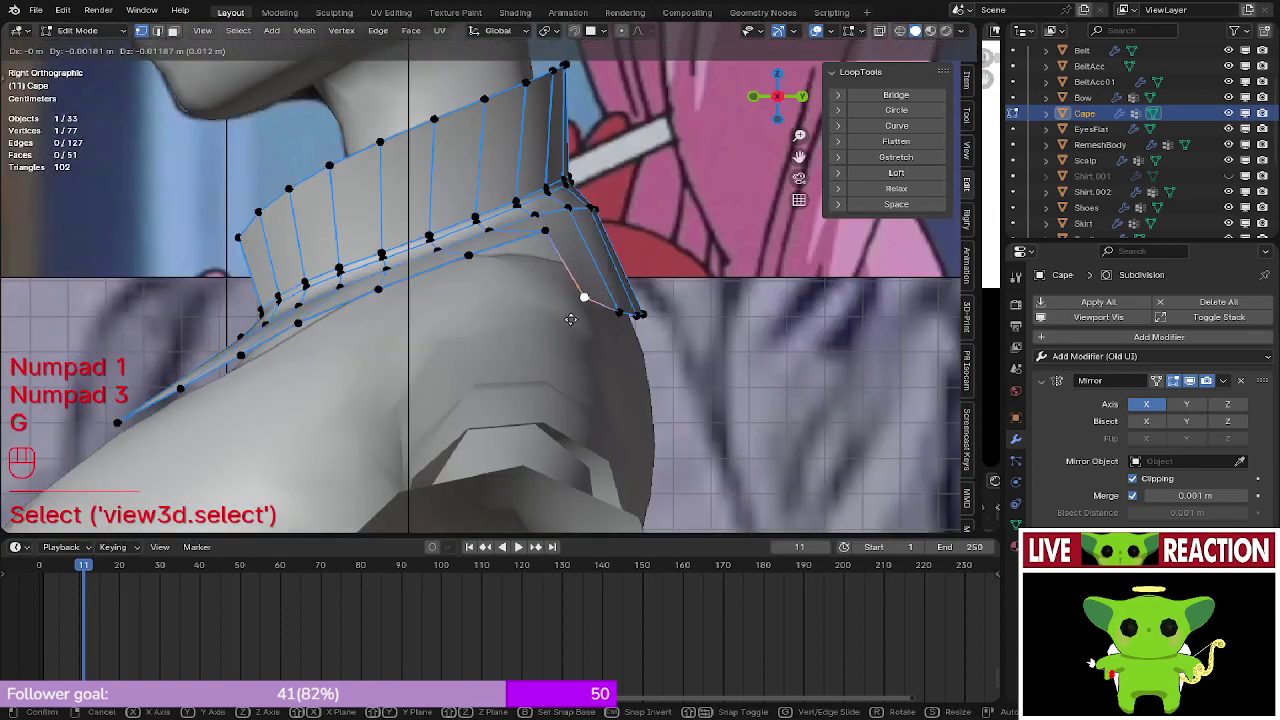
{"action": "left_click", "coordinate": [578, 318]}
{"action": "middle_click_drag", "start_coordinate": [578, 318], "coordinate": [525, 321]}
{"action": "left_click", "coordinate": [543, 300]}
{"action": "key", "text": "g"}
{"action": "left_click", "coordinate": [528, 319]}
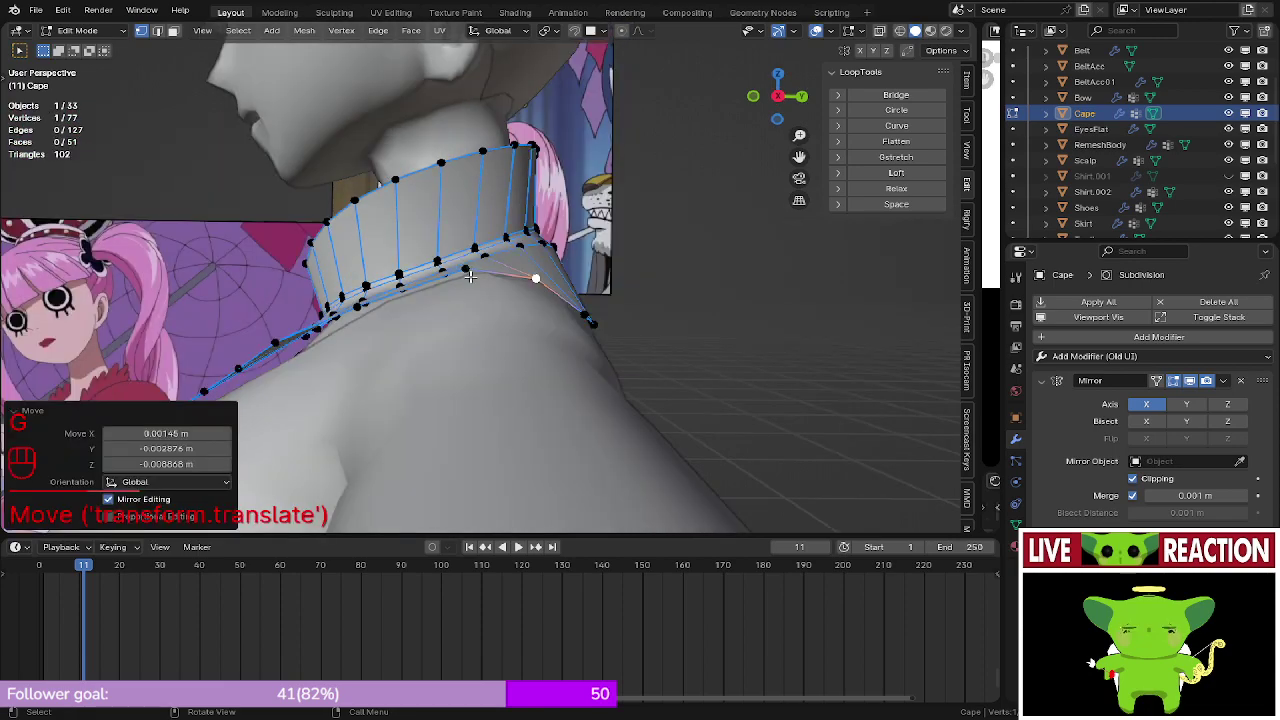
- Adjust the hem vertices over the top of the shoulder so the cape edge follows the body more closely
{"action": "left_click", "coordinate": [470, 276]}
{"action": "key", "text": "g"}
{"action": "left_click", "coordinate": [470, 276]}
{"action": "middle_click_drag", "start_coordinate": [470, 276], "coordinate": [572, 380]}
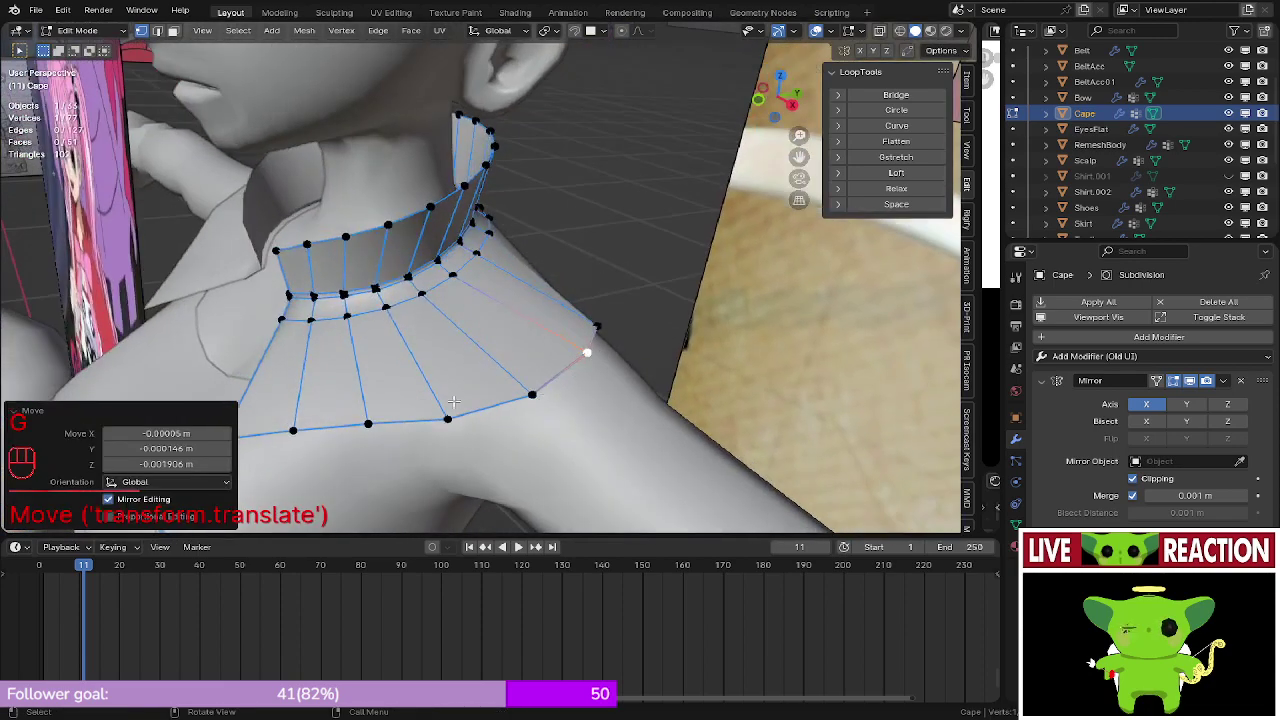
{"action": "middle_click_drag", "start_coordinate": [453, 401], "coordinate": [512, 253]}
{"action": "left_click", "coordinate": [508, 268]}
{"action": "key", "text": "g"}
{"action": "left_click", "coordinate": [452, 273]}
{"action": "left_click", "coordinate": [478, 308]}
{"action": "key", "text": "g"}
{"action": "left_click", "coordinate": [478, 319]}
- Lower the hem vertices along the front of the shoulder one by one toward the body surface
{"action": "left_click", "coordinate": [430, 268]}
{"action": "key", "text": "g"}
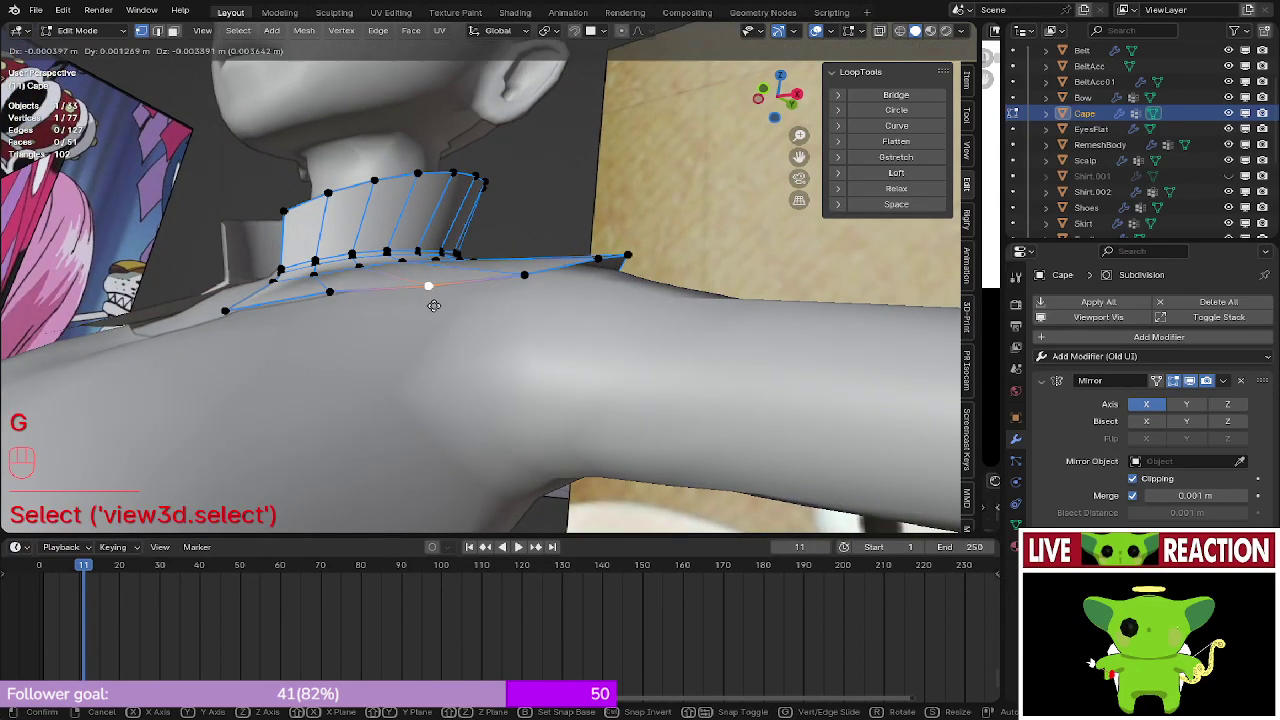
{"action": "left_click", "coordinate": [432, 310]}
{"action": "left_click", "coordinate": [329, 292]}
{"action": "key", "text": "g"}
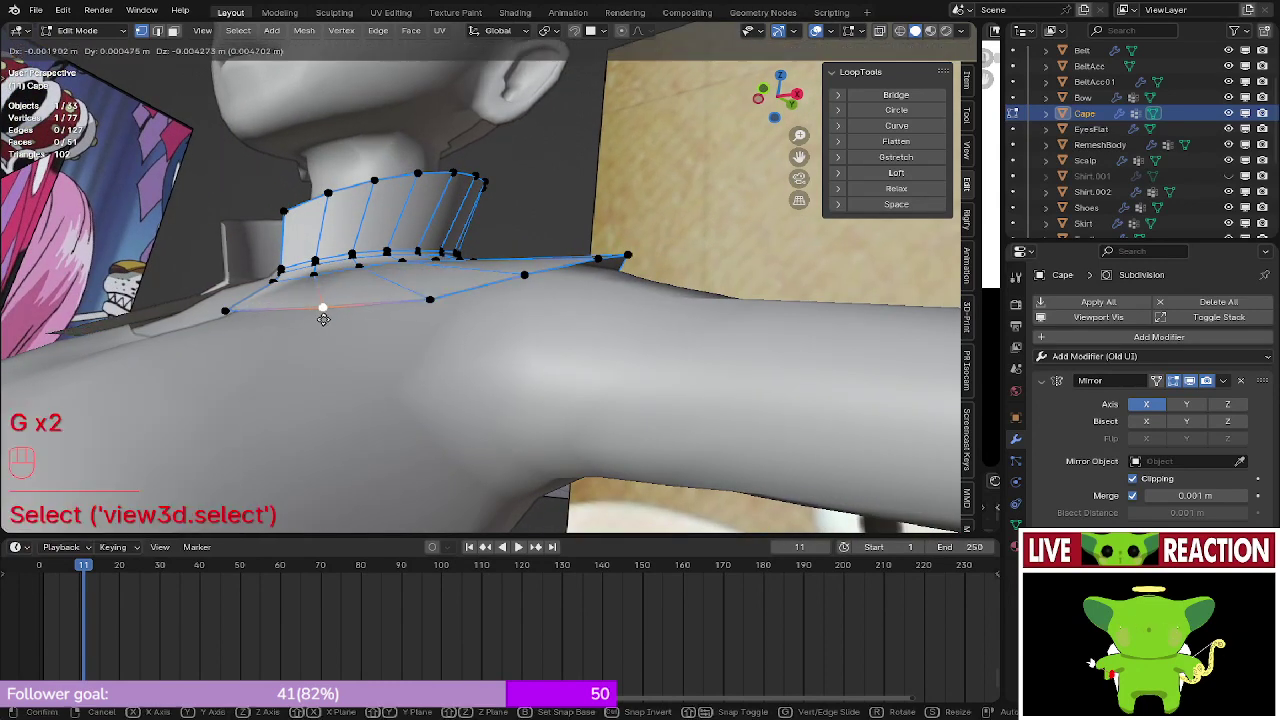
{"action": "left_click", "coordinate": [323, 307]}
{"action": "middle_click_drag", "start_coordinate": [285, 313], "coordinate": [340, 285]}
{"action": "left_click", "coordinate": [340, 285]}
{"action": "key", "text": "g"}
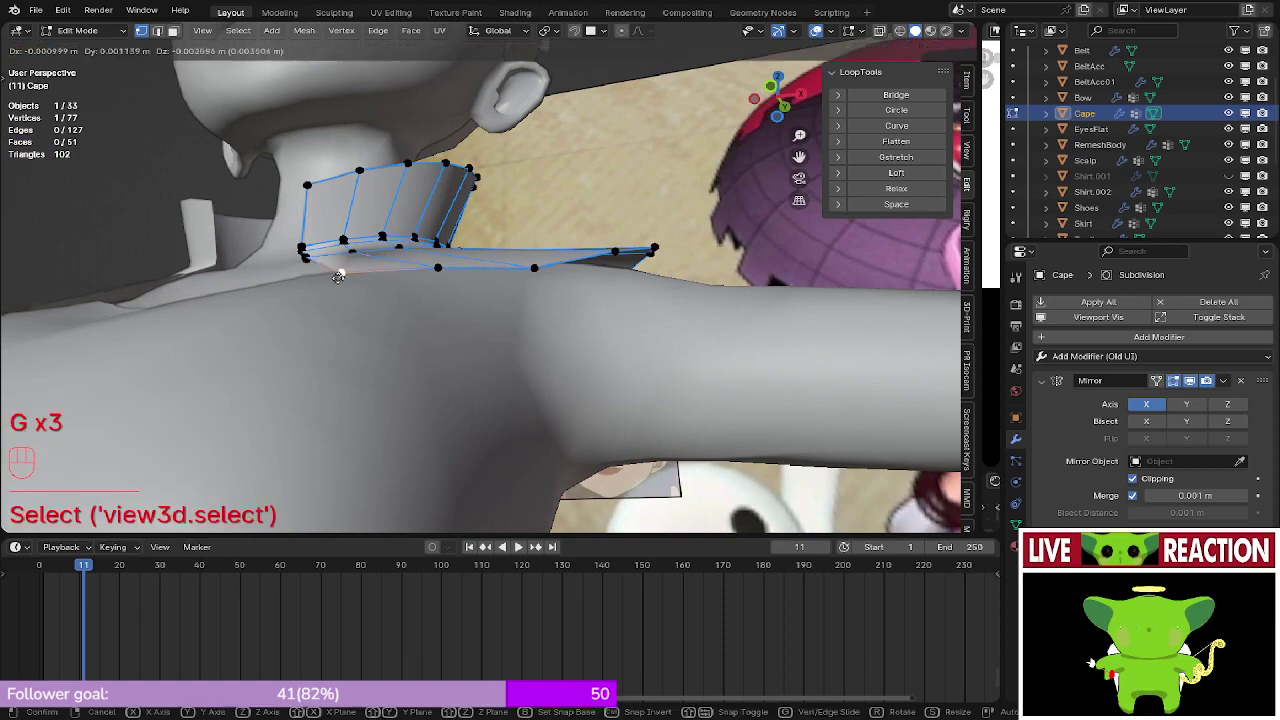
{"action": "left_click", "coordinate": [335, 281]}
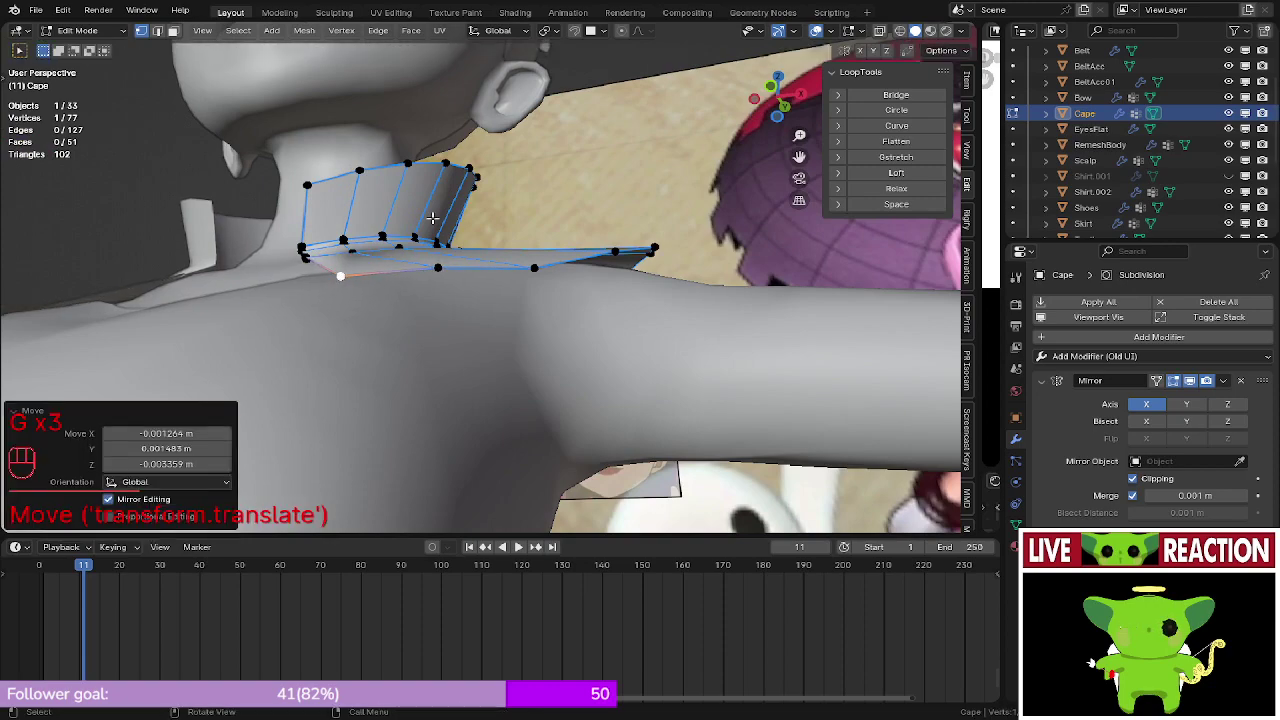
- Compare the cape's shape on the whole figure with the front-view and back-view reference images
{"action": "middle_click_drag", "start_coordinate": [335, 281], "coordinate": [522, 170]}
{"action": "key", "text": "Tab"}
{"action": "key", "text": "KP_1"}
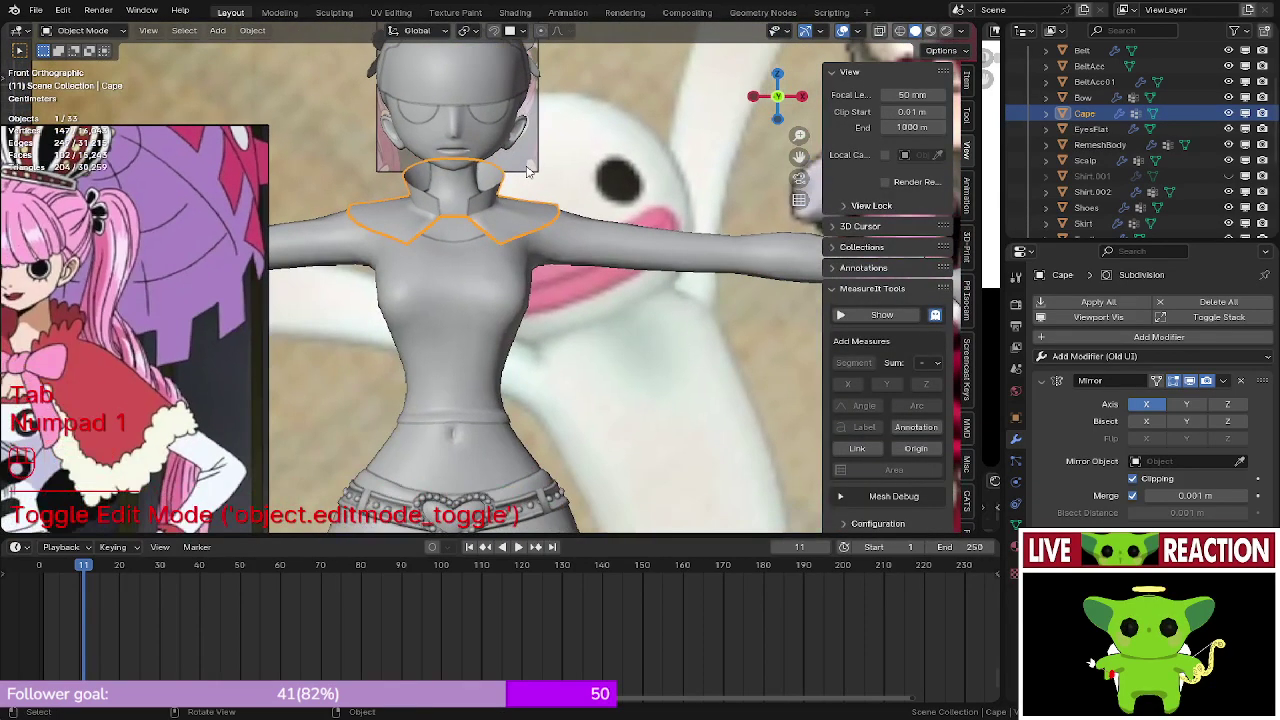
{"action": "scroll", "coordinate": [527, 171], "scroll_direction": "down", "scroll_amount": 3}
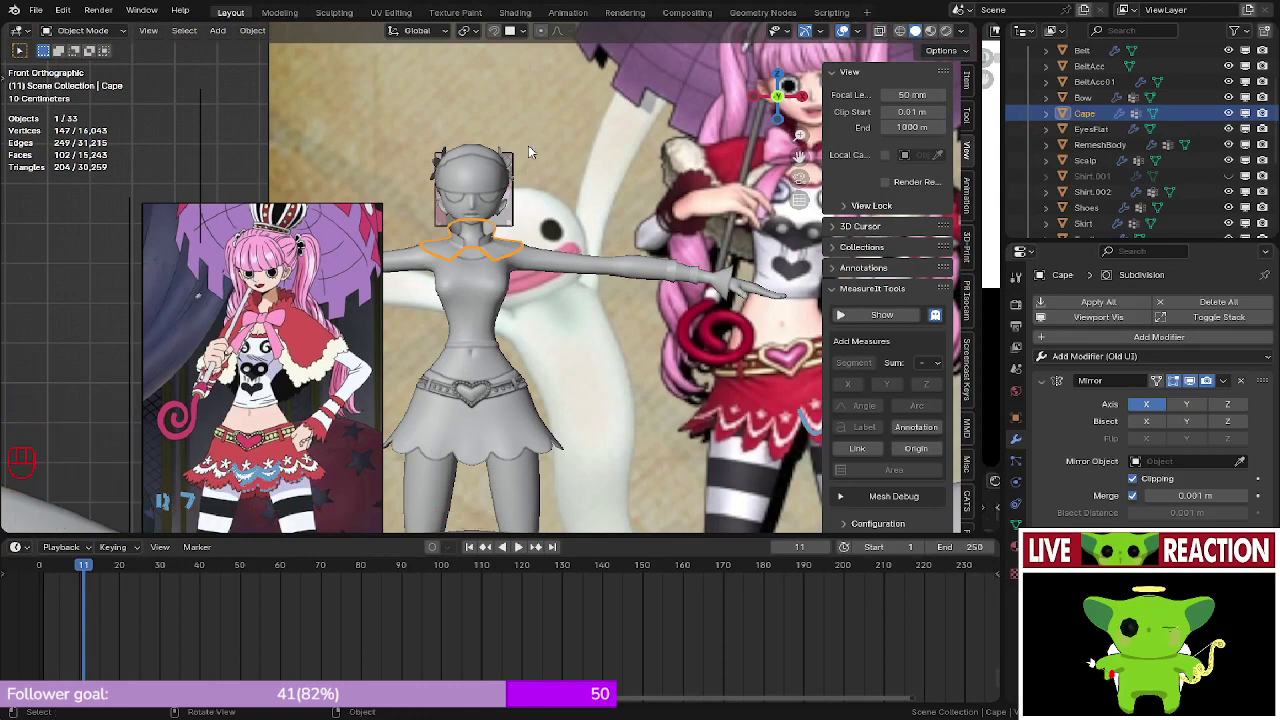
{"action": "middle_click_drag", "start_coordinate": [528, 147], "coordinate": [512, 277], "text": "shift"}
{"action": "scroll", "coordinate": [486, 158], "scroll_direction": "up", "scroll_amount": 3}
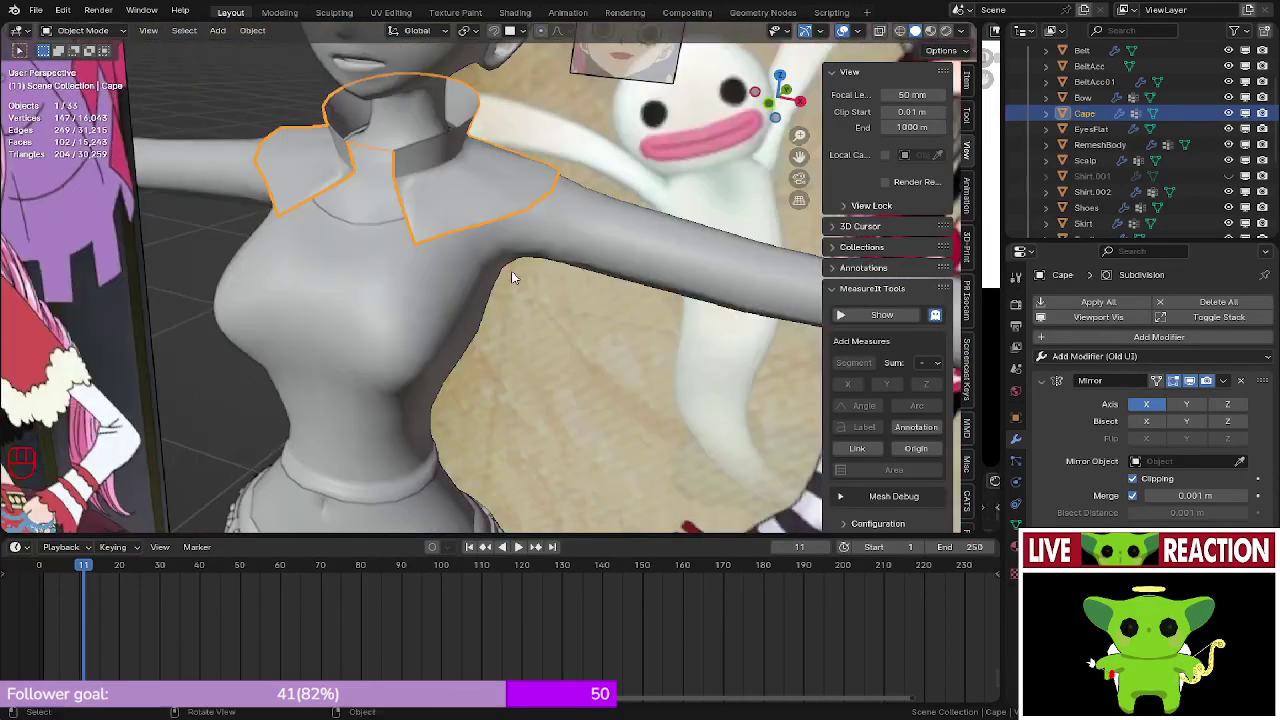
{"action": "key", "text": "Tab"}
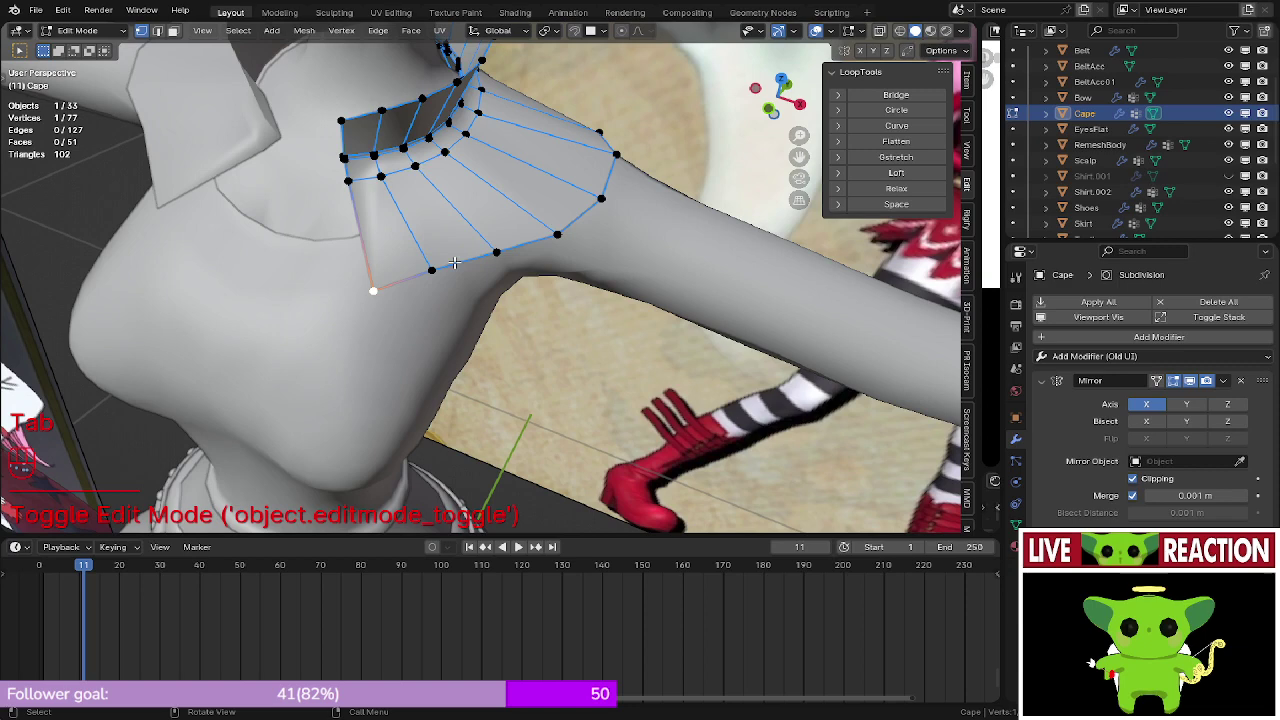
{"action": "key", "text": "KP_1"}
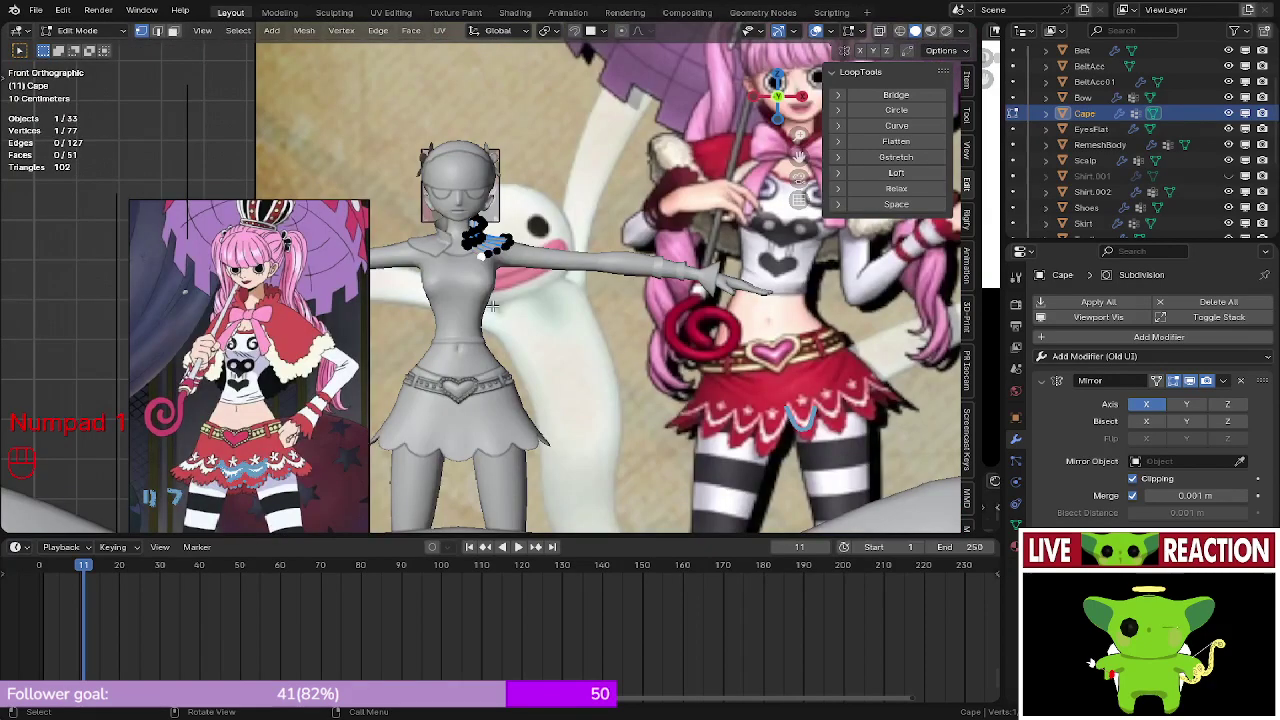
{"action": "middle_click_drag", "start_coordinate": [492, 307], "coordinate": [313, 304], "text": "shift"}
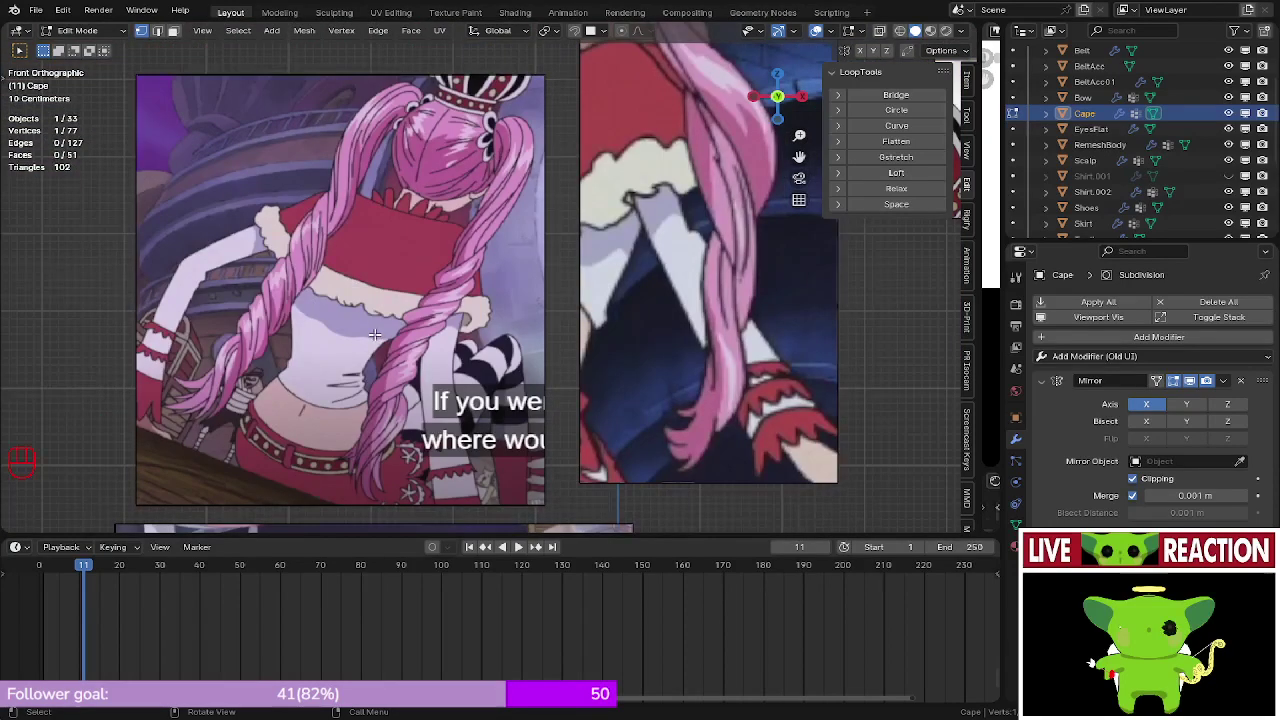
{"action": "key", "text": "KP_3"}
{"action": "middle_click_drag", "start_coordinate": [375, 335], "coordinate": [506, 319]}
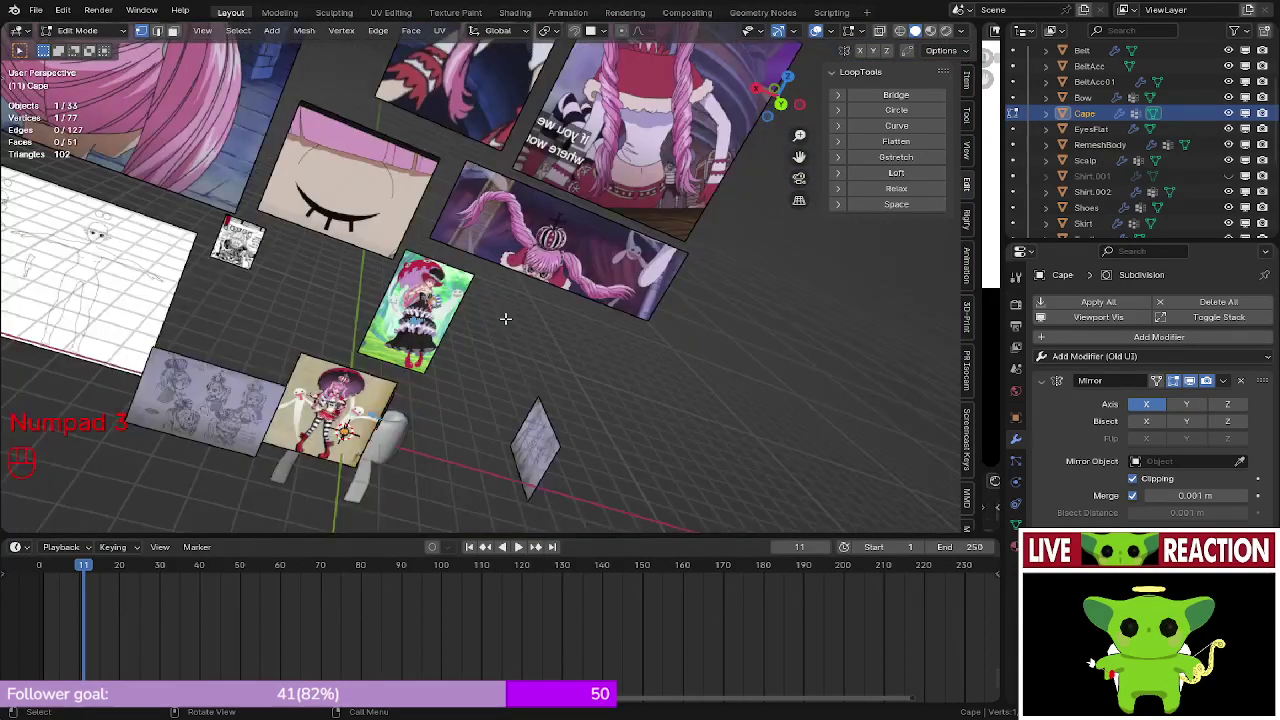
{"action": "scroll", "coordinate": [505, 318], "scroll_direction": "up", "scroll_amount": 5}
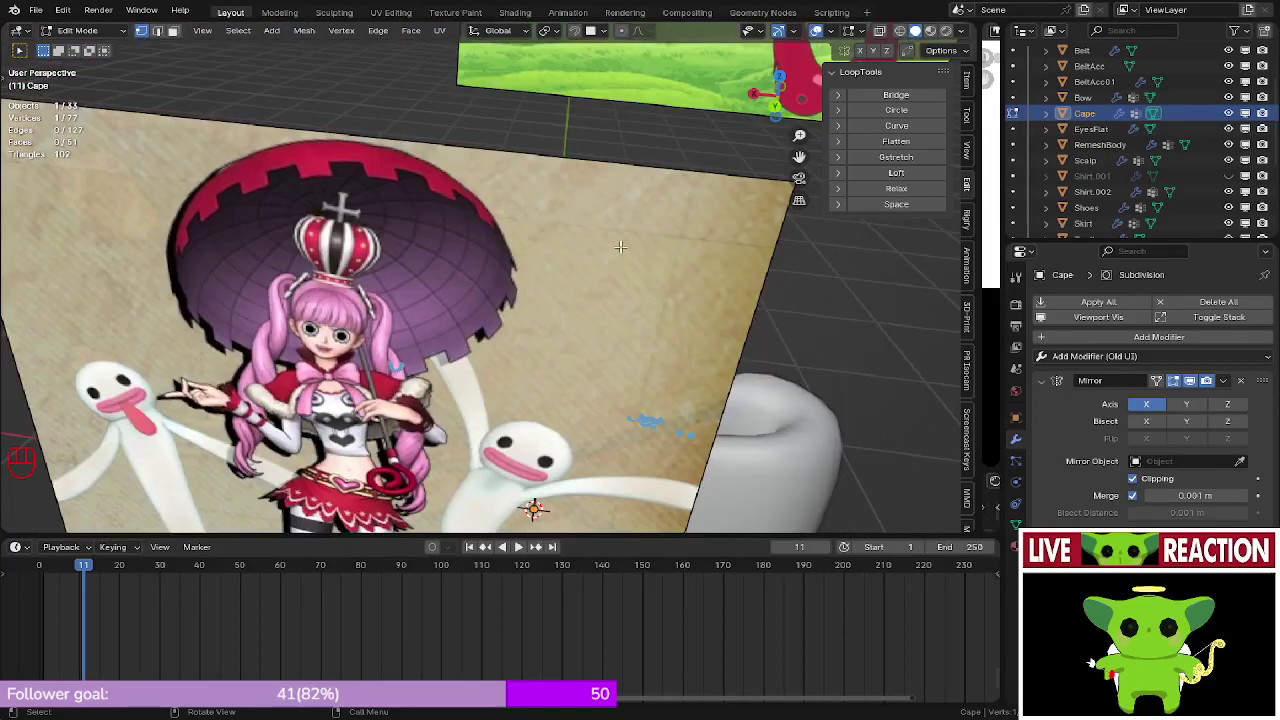
- Extrude the centre-back hem vertex about 0.099 m down the middle of the back
{"action": "middle_click_drag", "start_coordinate": [620, 247], "coordinate": [533, 298]}
{"action": "key", "text": "e"}
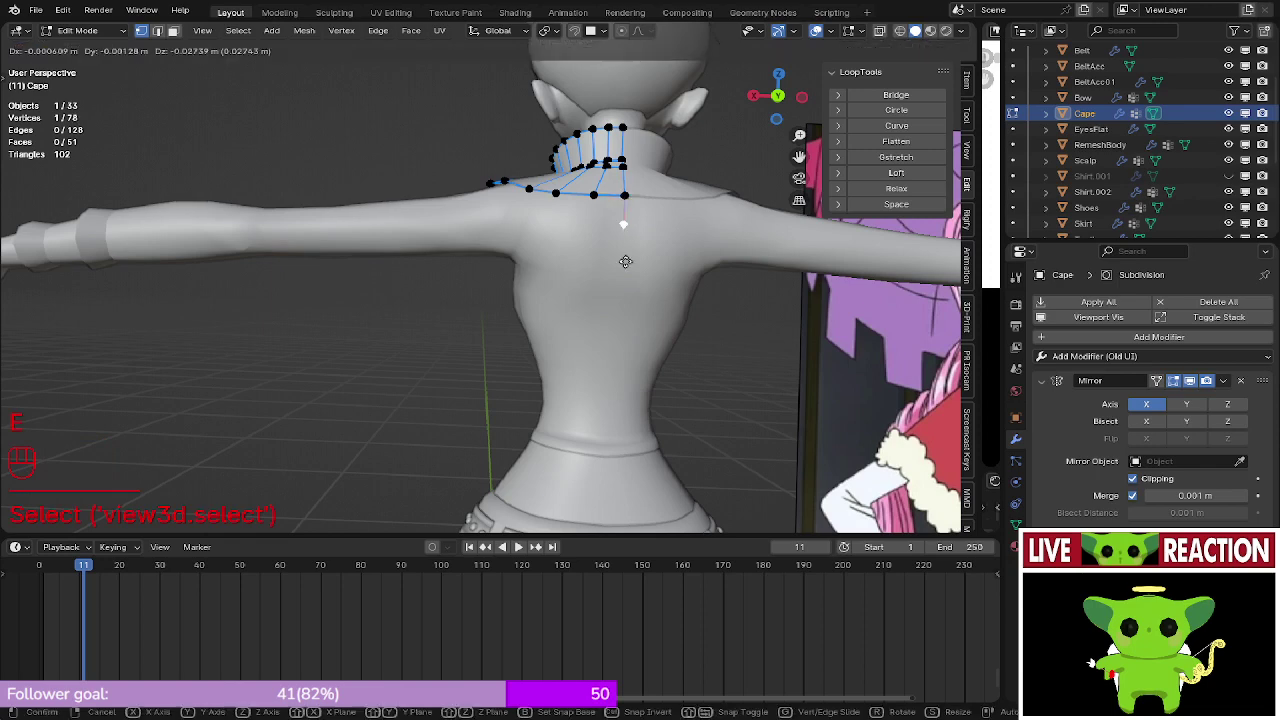
{"action": "left_click", "coordinate": [614, 335]}
{"action": "scroll", "coordinate": [614, 325], "scroll_direction": "down", "scroll_amount": 2}
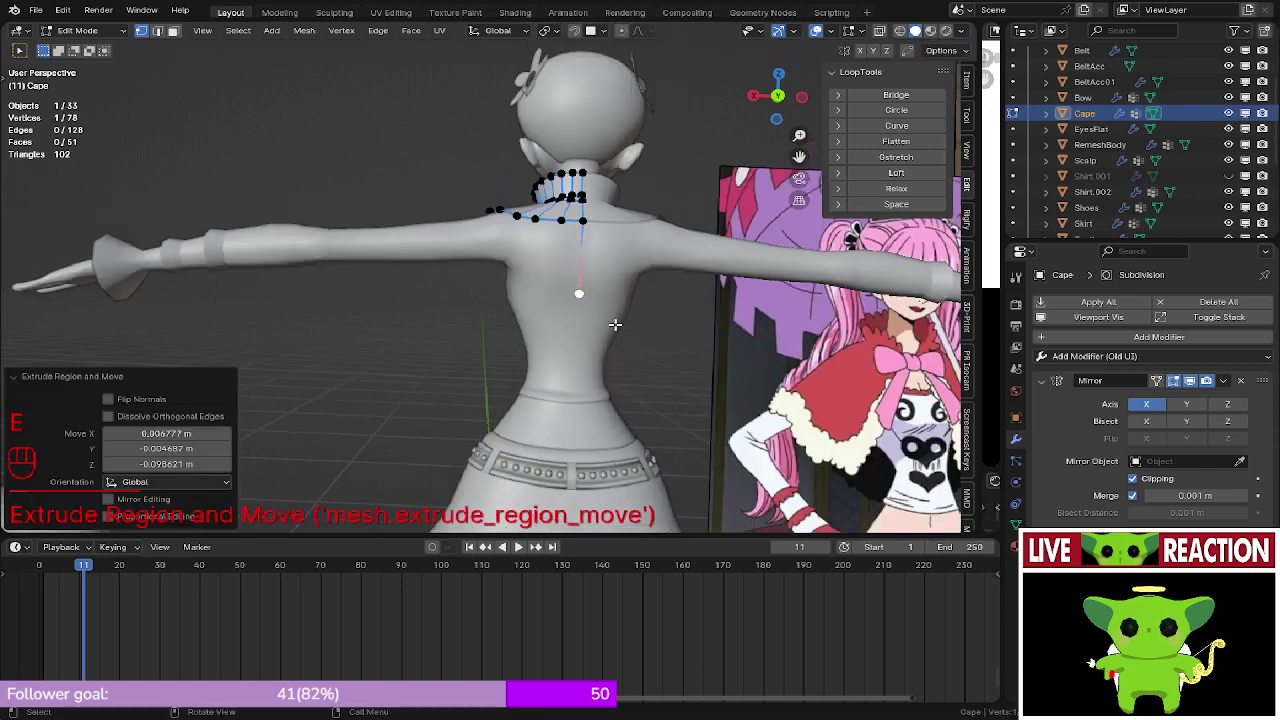
- Subdivide the extruded centre-back edge with one cut
{"action": "middle_click_drag", "start_coordinate": [614, 323], "coordinate": [638, 211]}
{"action": "scroll", "coordinate": [610, 352], "scroll_direction": "up", "scroll_amount": 6}
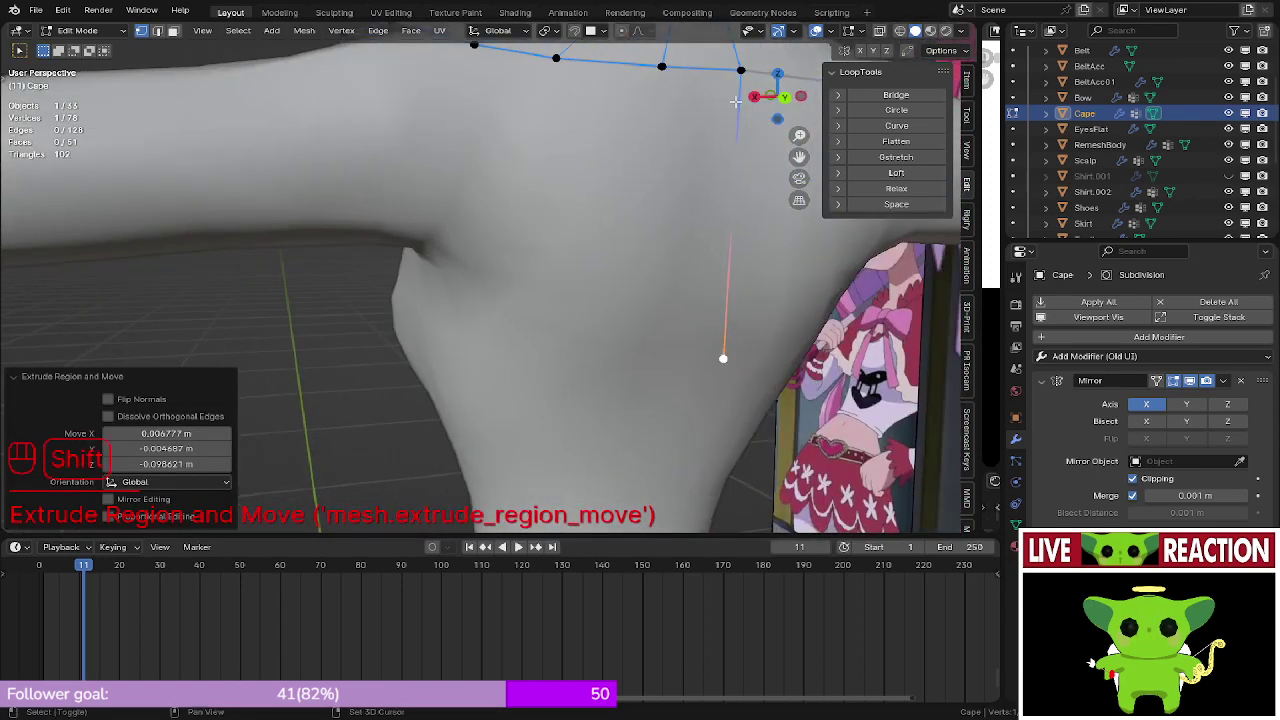
{"action": "left_click", "coordinate": [740, 70], "text": "shift"}
{"action": "right_click", "coordinate": [673, 247]}
{"action": "left_click", "coordinate": [675, 247]}
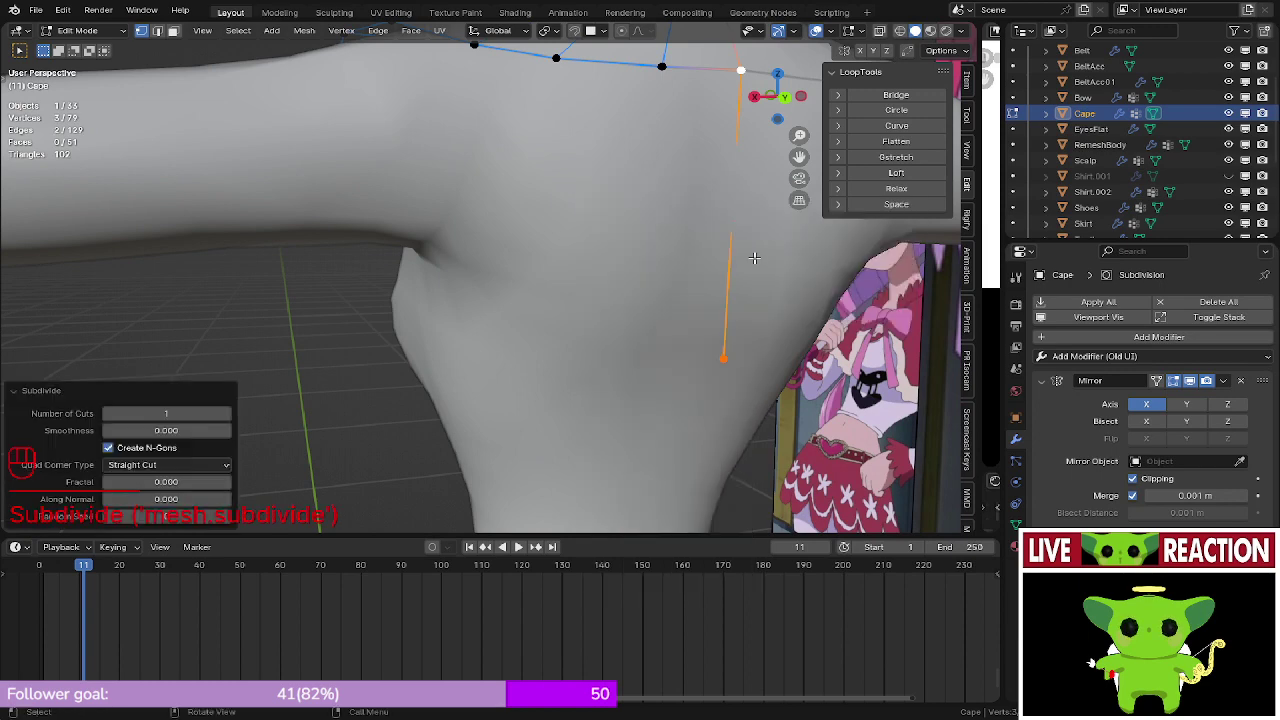
- Move the middle vertex of the centre-back edge outward from the back, about 0.009 m along Y
{"action": "key", "text": "z"}
{"action": "key", "text": "z"}
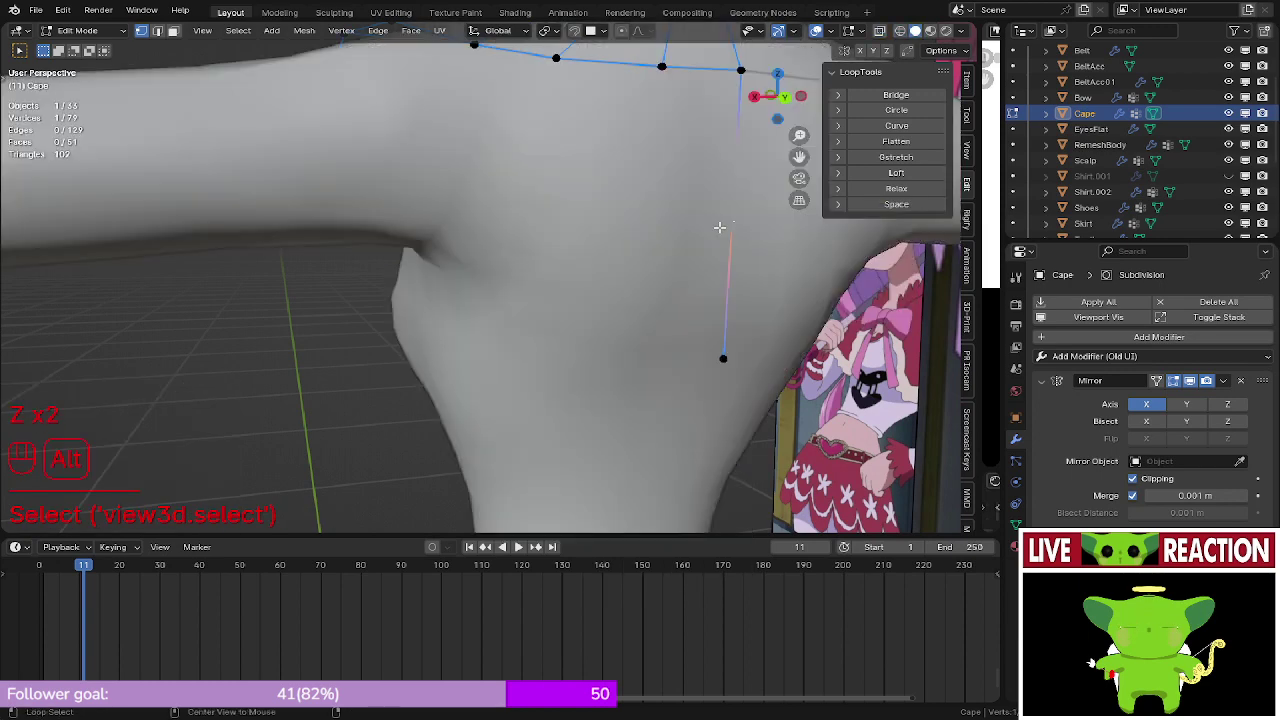
{"action": "key", "text": "alt+s"}
{"action": "key", "text": "z"}
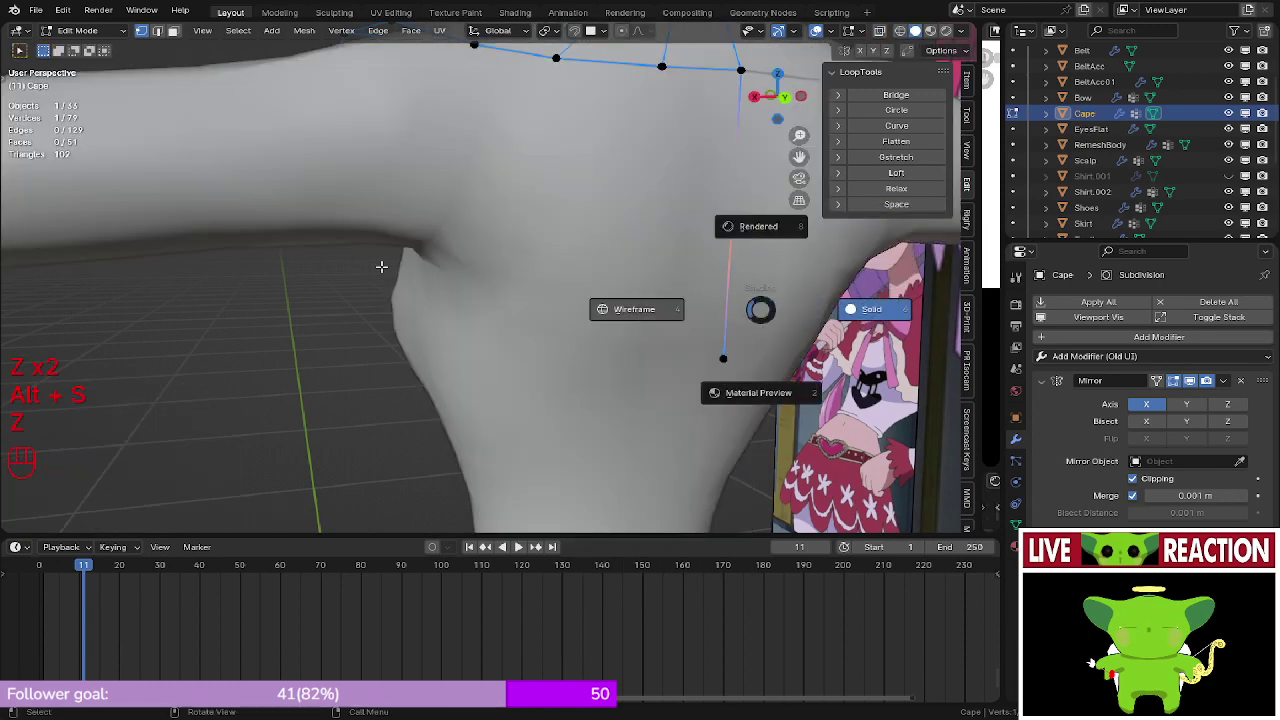
{"action": "key", "text": "z"}
{"action": "key", "text": "g"}
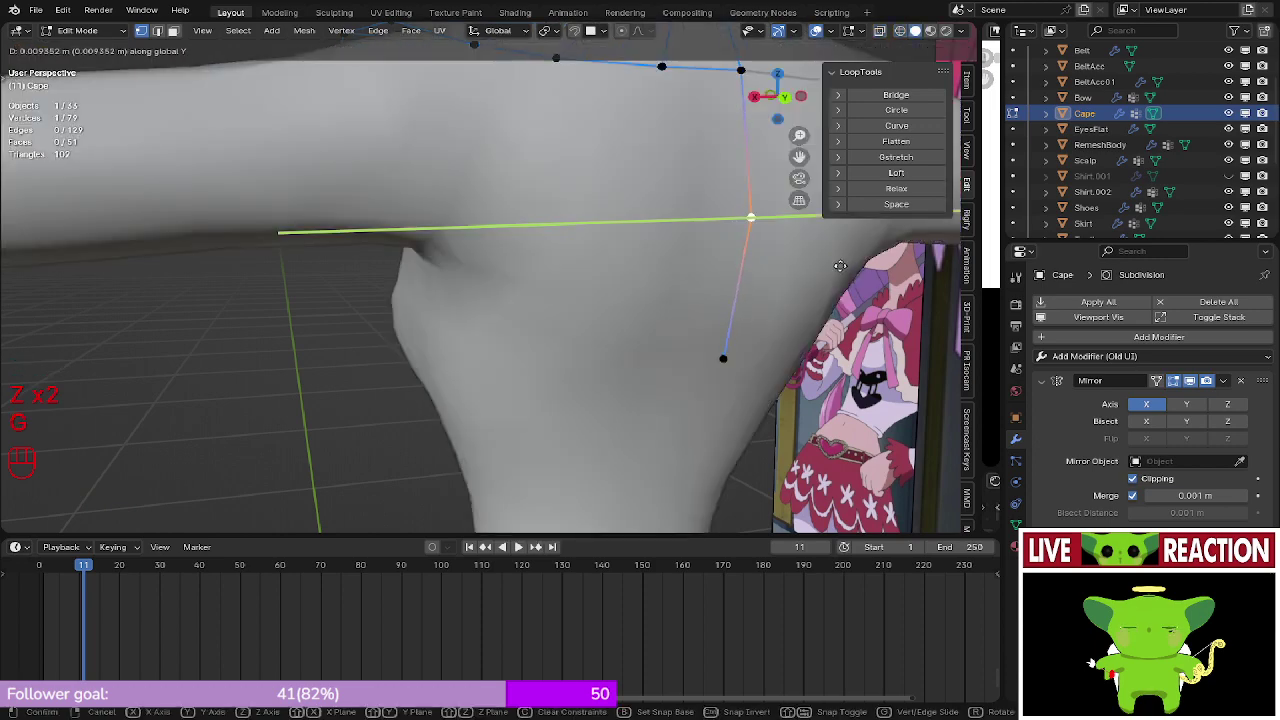
{"action": "left_click", "coordinate": [838, 266]}
- Using wireframe shading in the right side view, move the lowest centre-back vertex outward about 0.008 m along Y
{"action": "middle_click_drag", "start_coordinate": [818, 263], "coordinate": [445, 302]}
{"action": "key", "text": "KP_3"}
{"action": "scroll", "coordinate": [804, 264], "scroll_direction": "down", "scroll_amount": 3}
{"action": "scroll", "coordinate": [488, 318], "scroll_direction": "up", "scroll_amount": 5}
{"action": "mouse_move", "coordinate": [655, 308]}
{"action": "middle_mouse_down", "text": "shift"}
{"action": "mouse_move", "coordinate": [515, 271]}
{"action": "mouse_move", "coordinate": [502, 237]}
{"action": "mouse_move", "coordinate": [514, 265]}
{"action": "middle_mouse_up", "text": "shift"}
{"action": "key", "text": "KP_3"}
{"action": "scroll", "coordinate": [506, 247], "scroll_direction": "up", "scroll_amount": 3}
{"action": "key", "text": "z"}
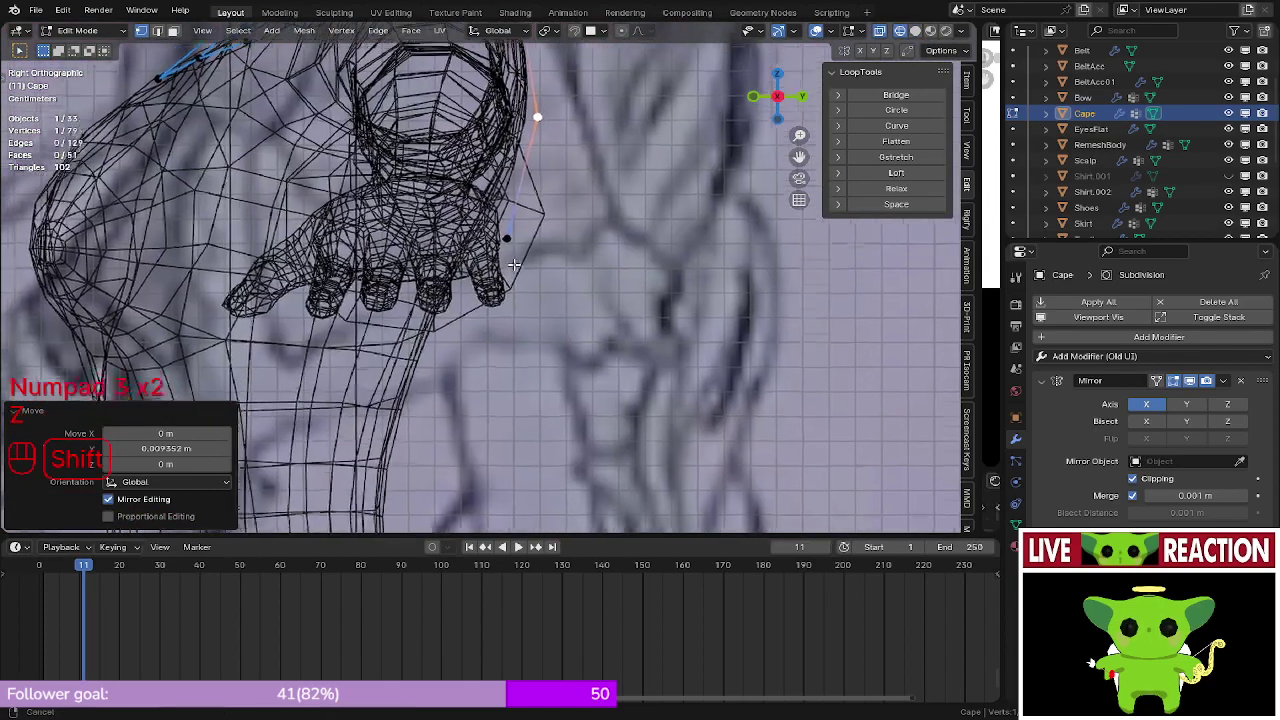
{"action": "scroll", "coordinate": [513, 264], "scroll_direction": "down", "scroll_amount": 7}
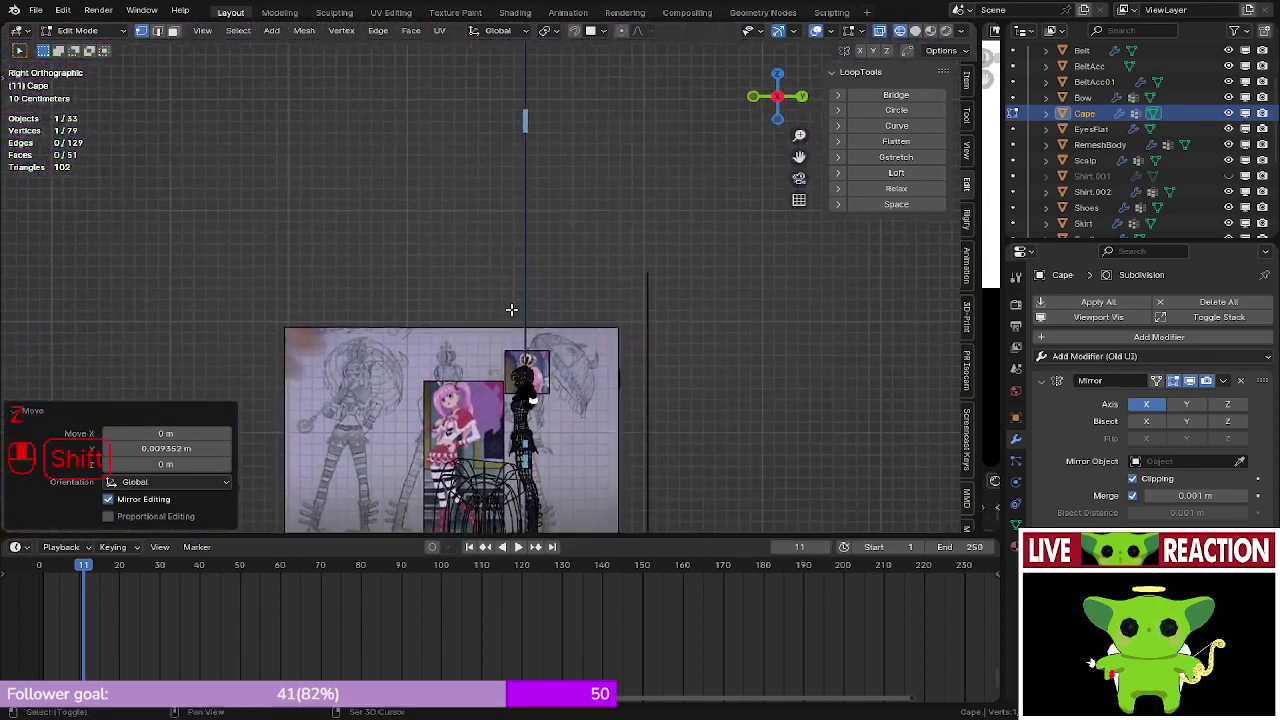
{"action": "scroll", "coordinate": [511, 309], "scroll_direction": "down", "scroll_amount": 7}
{"action": "middle_click_drag", "start_coordinate": [618, 360], "coordinate": [534, 301], "text": "shift"}
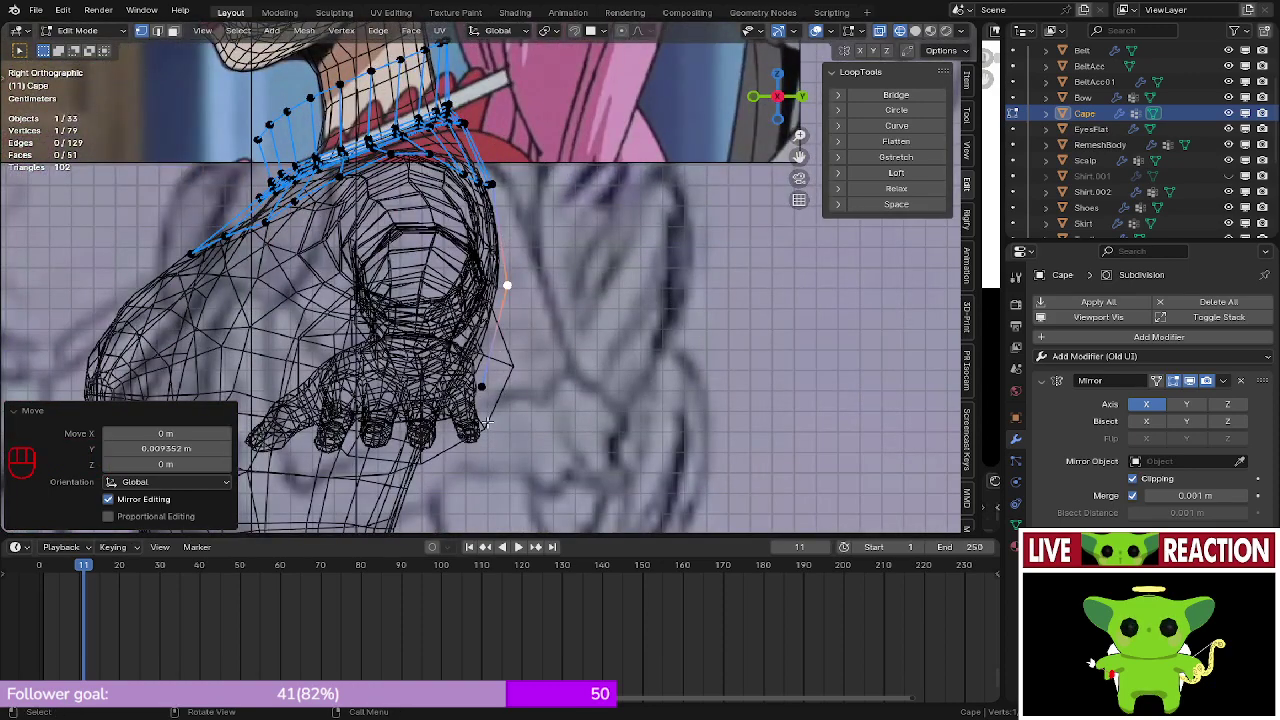
{"action": "left_click", "coordinate": [482, 386]}
{"action": "key", "text": "g"}
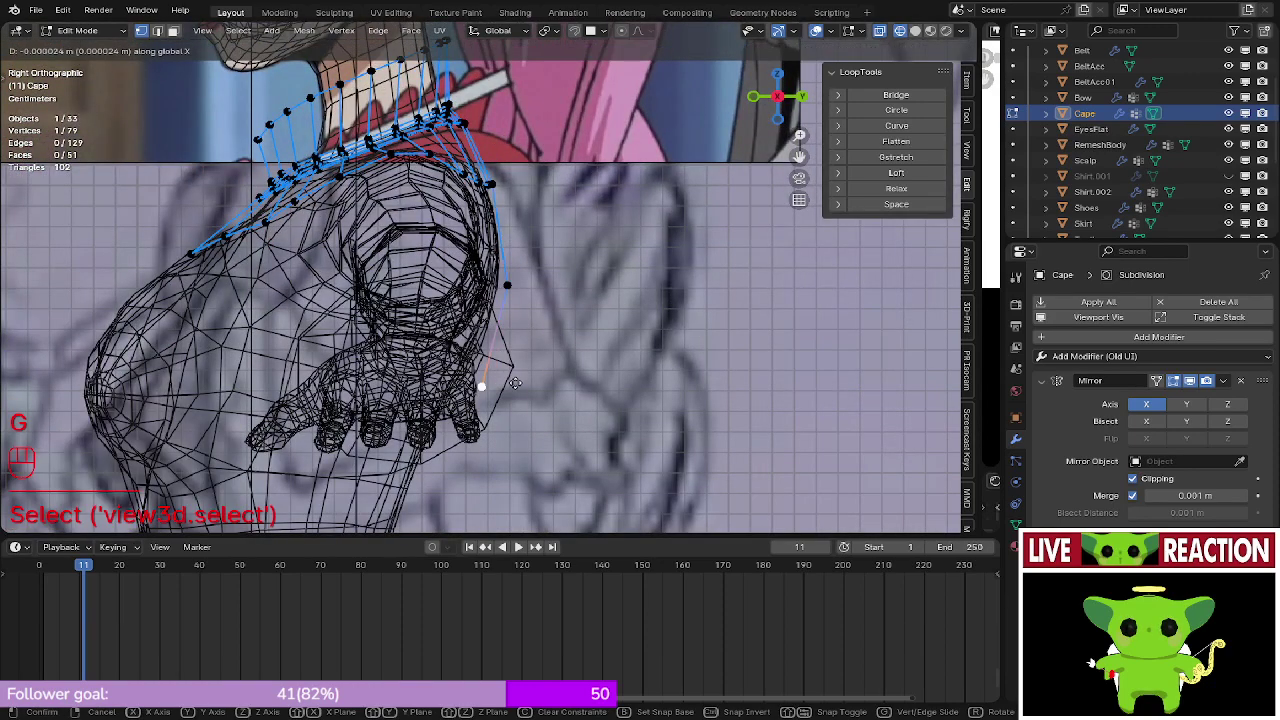
{"action": "key", "text": "g"}
{"action": "left_click", "coordinate": [533, 373]}
{"action": "middle_click_drag", "start_coordinate": [533, 373], "coordinate": [511, 327], "text": "shift"}
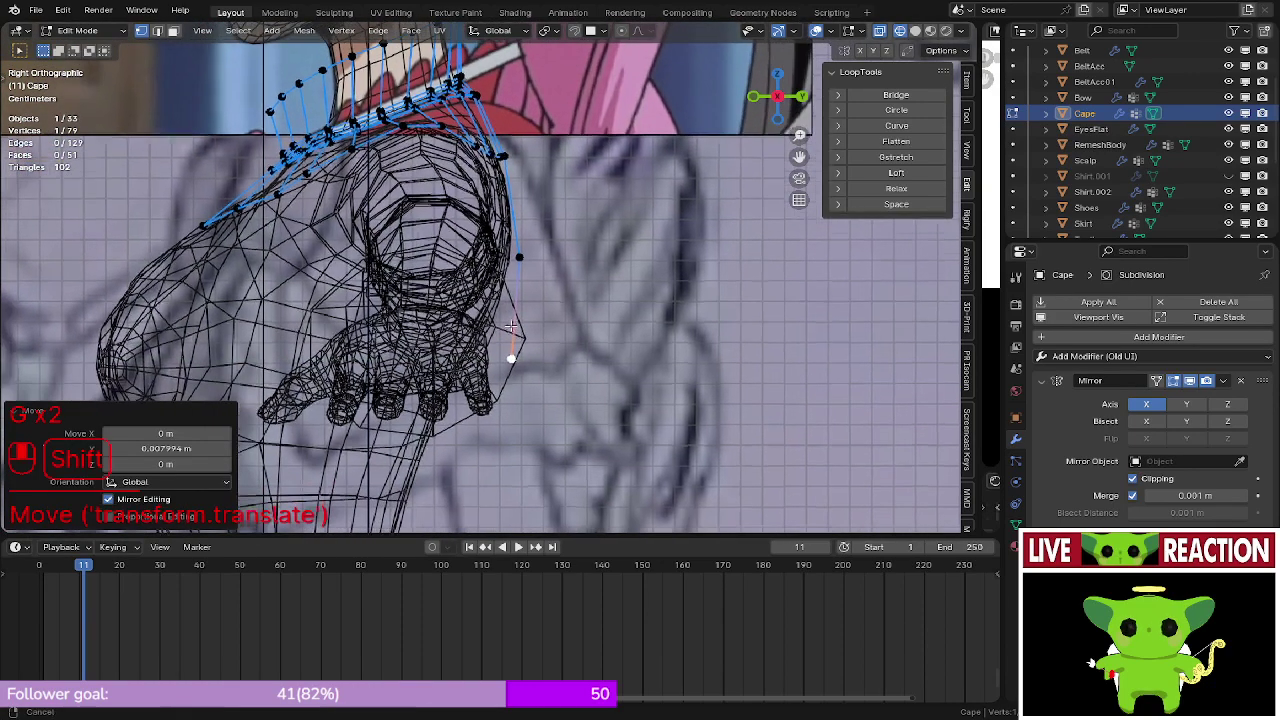
- Nudge the lowest centre-back vertex about 0.001 m inward along Y
{"action": "key", "text": "g"}
{"action": "left_click", "coordinate": [508, 318]}
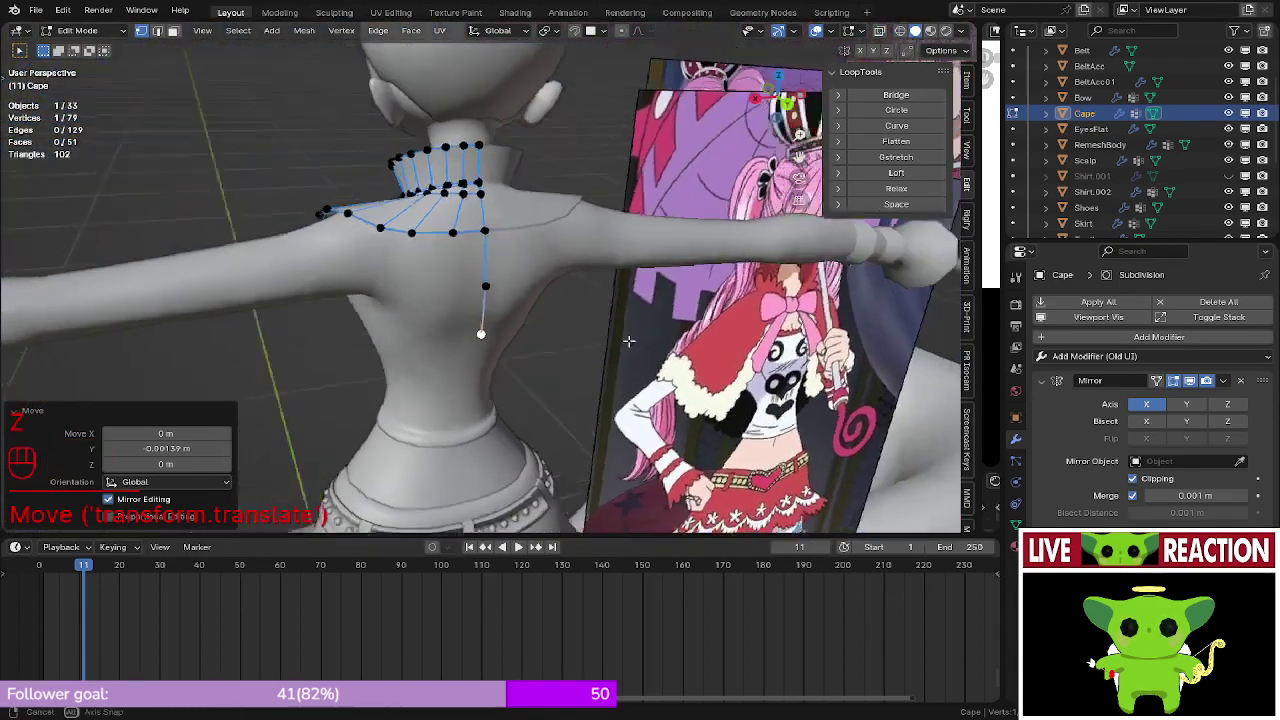
- Extrude the shoulder hem vertex about 0.154 m outward over the arm along X
{"action": "key", "text": "KP_1"}
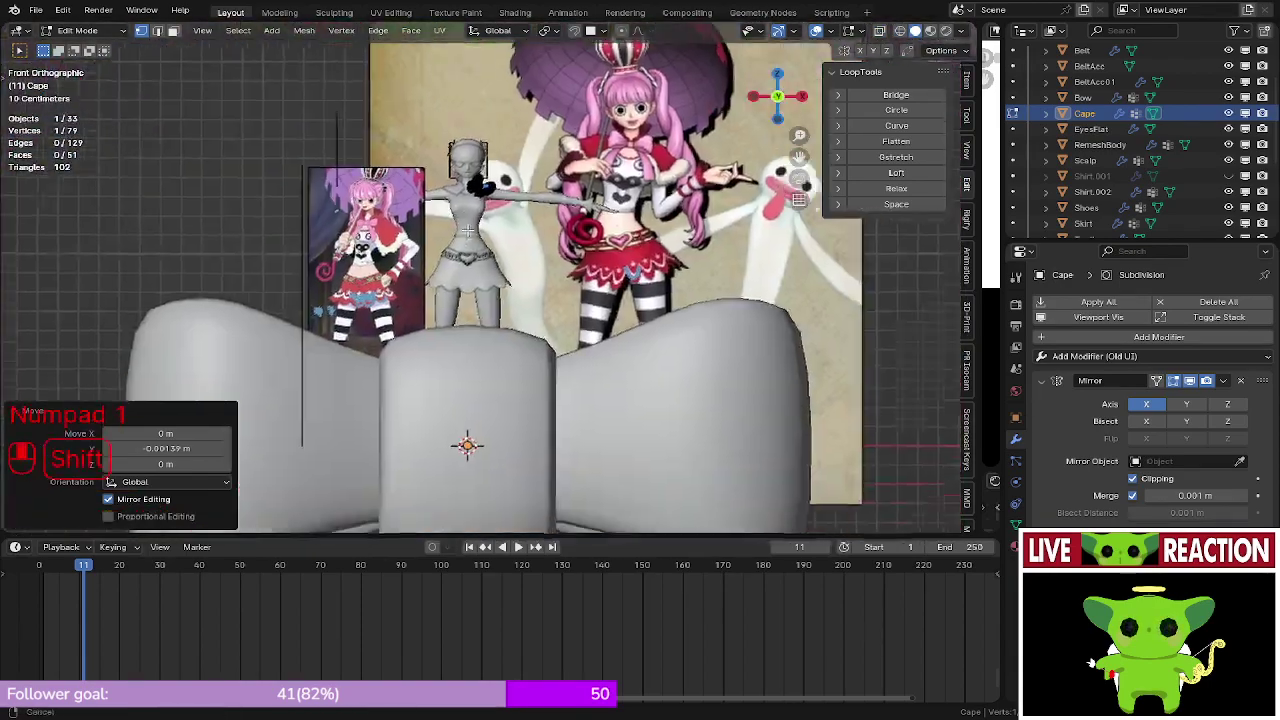
{"action": "scroll", "coordinate": [472, 168], "scroll_direction": "up", "scroll_amount": 5}
{"action": "middle_click_drag", "start_coordinate": [472, 168], "coordinate": [410, 370], "text": "shift"}
{"action": "scroll", "coordinate": [413, 312], "scroll_direction": "up", "scroll_amount": 4}
{"action": "scroll", "coordinate": [451, 385], "scroll_direction": "up", "scroll_amount": 4}
{"action": "scroll", "coordinate": [450, 350], "scroll_direction": "up", "scroll_amount": 3}
{"action": "left_click", "coordinate": [404, 369]}
{"action": "scroll", "coordinate": [404, 369], "scroll_direction": "down", "scroll_amount": 5}
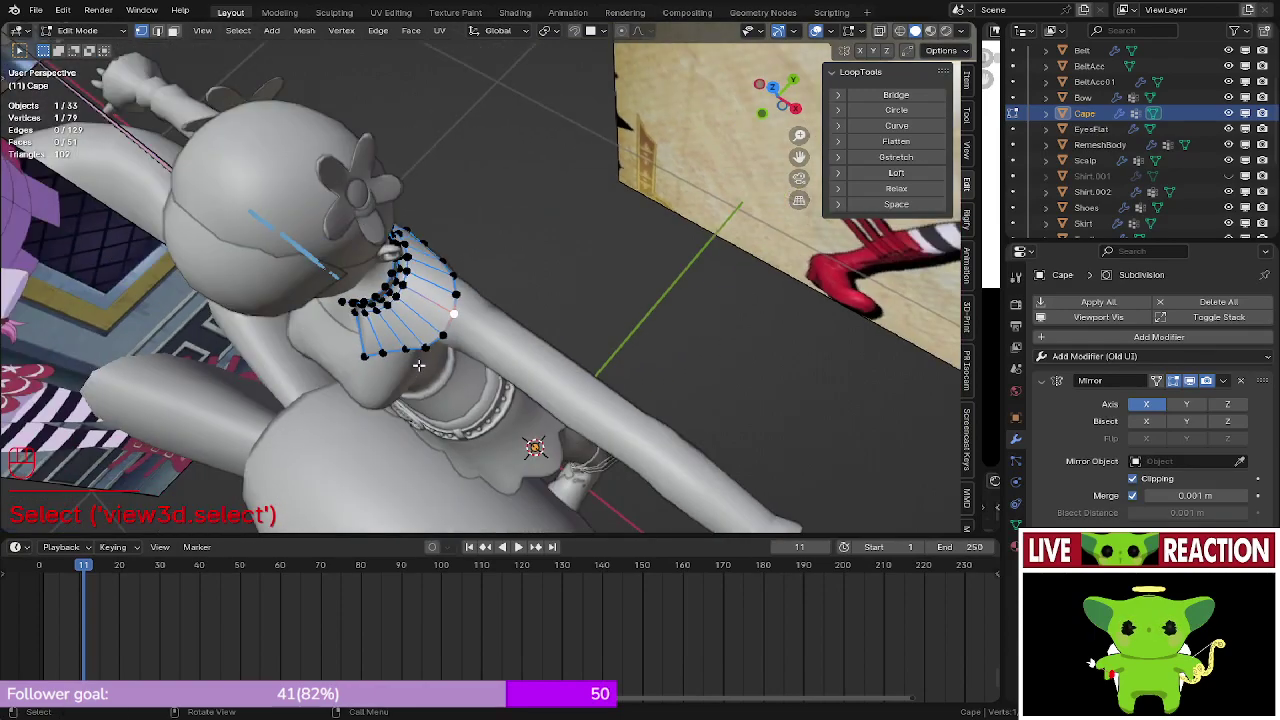
{"action": "key", "text": "KP_1"}
{"action": "middle_click_drag", "start_coordinate": [596, 278], "coordinate": [499, 357]}
{"action": "scroll", "coordinate": [550, 315], "scroll_direction": "up", "scroll_amount": 4}
{"action": "key", "text": "KP_7"}
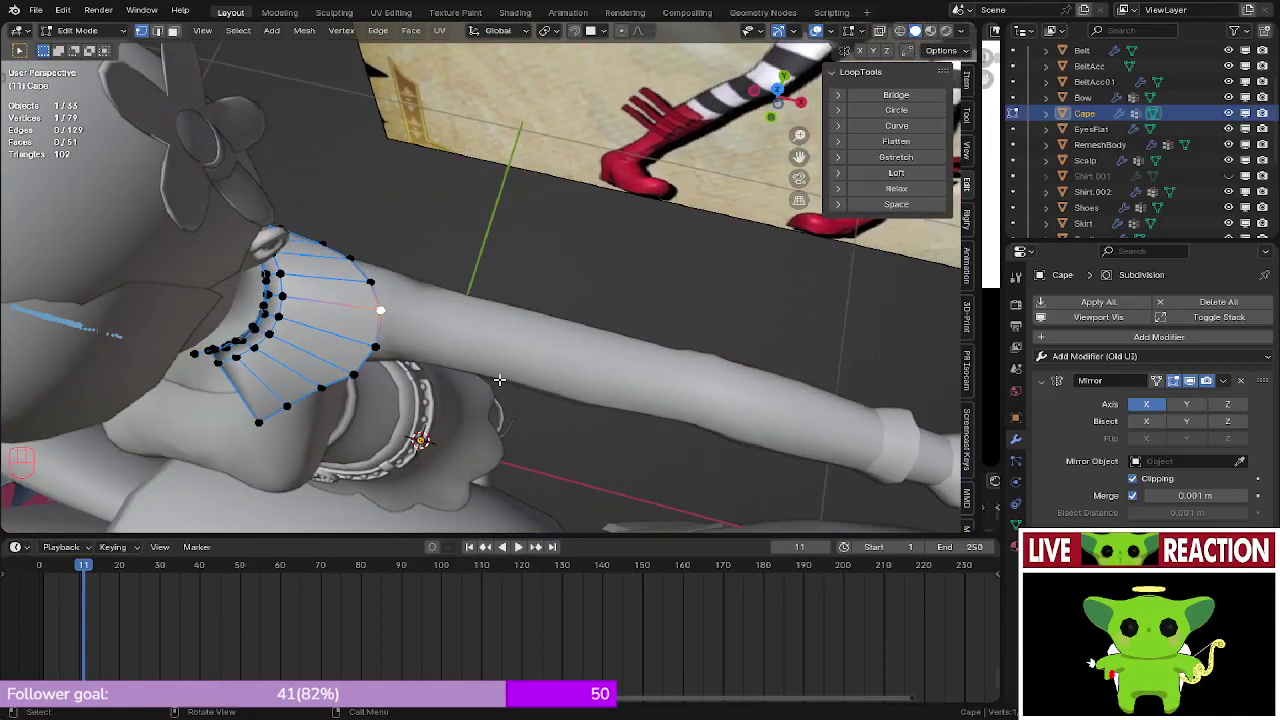
{"action": "key", "text": "e"}
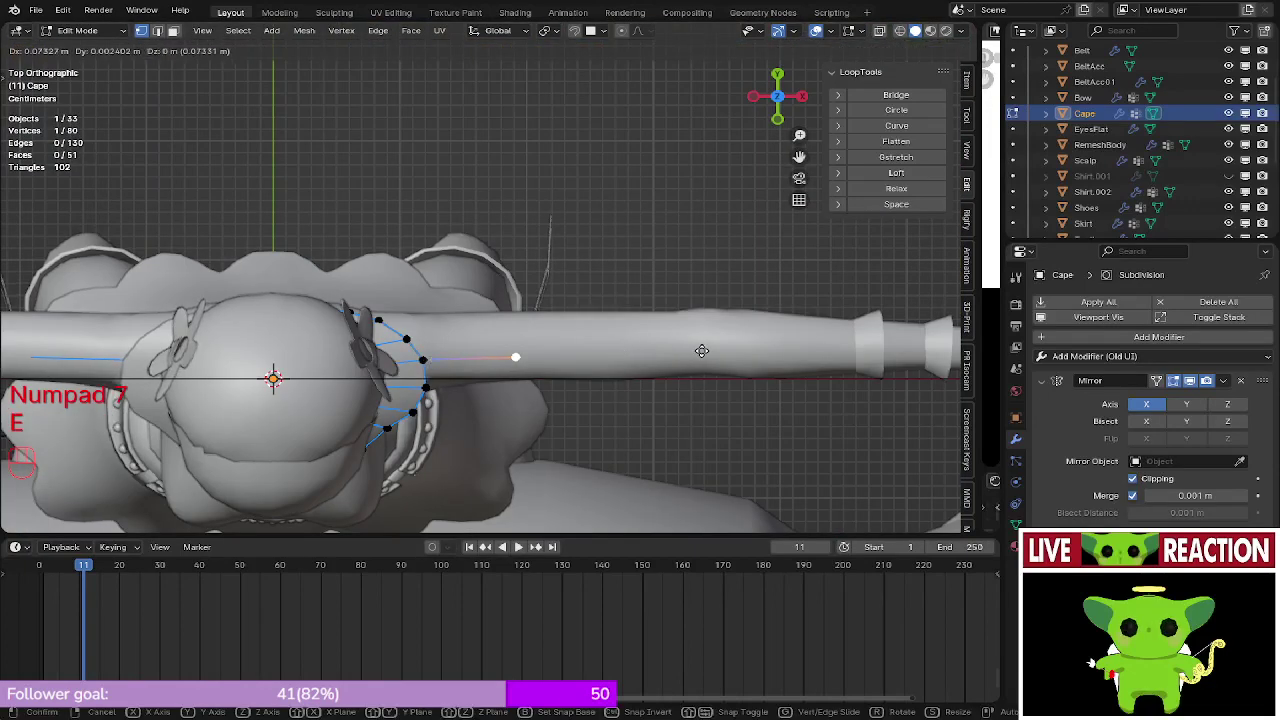
{"action": "key", "text": "y"}
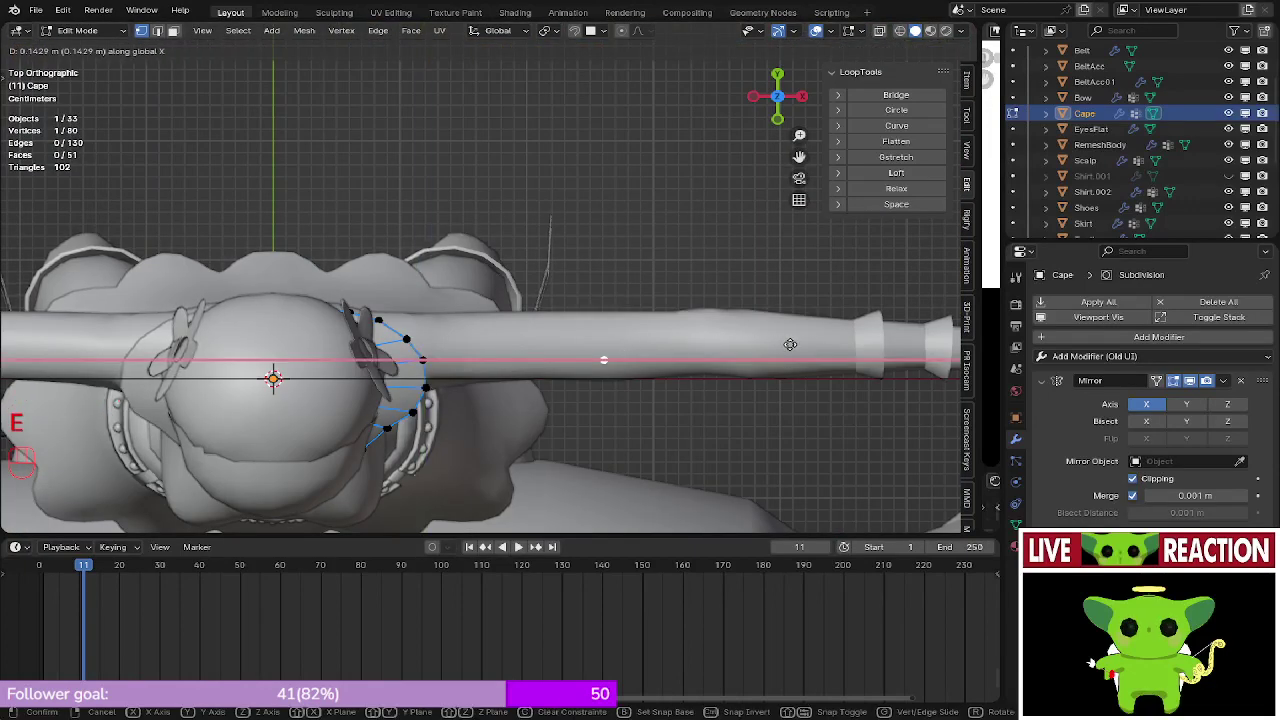
{"action": "left_click", "coordinate": [807, 343]}
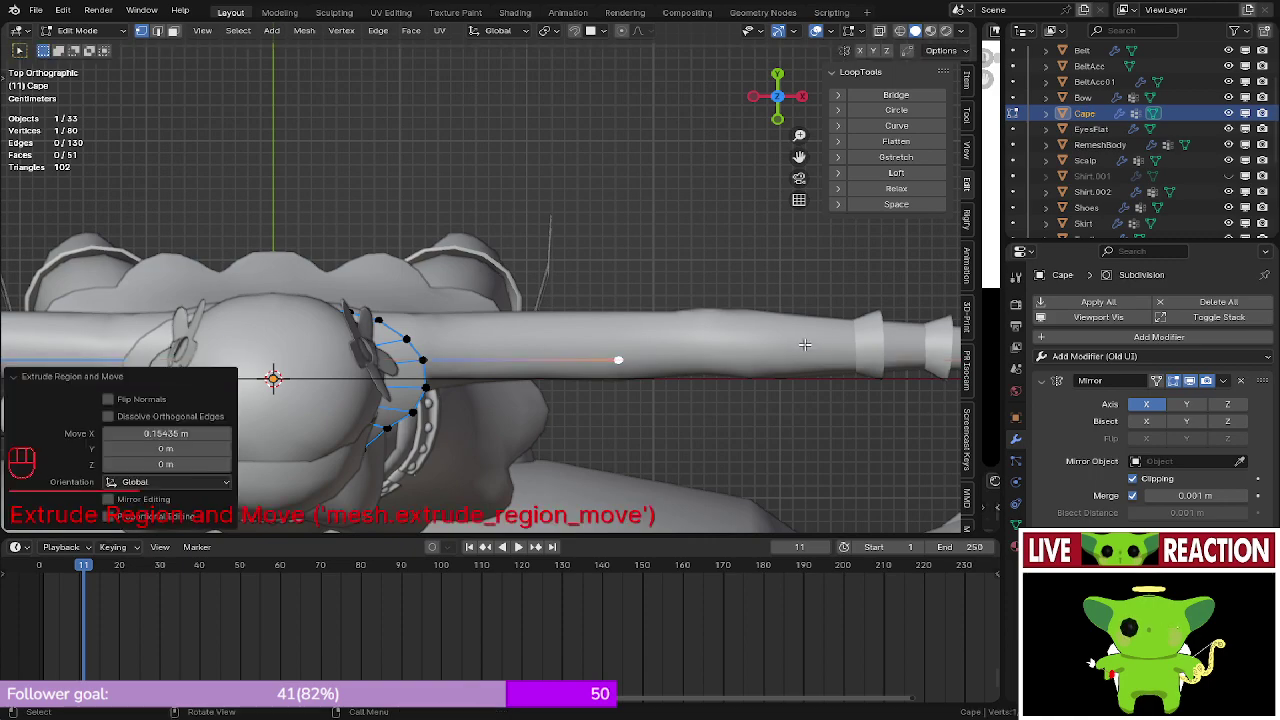
- Lower the extruded arm vertex about 0.026 m along Z in the front view
{"action": "key", "text": "KP_1"}
{"action": "key", "text": "z"}
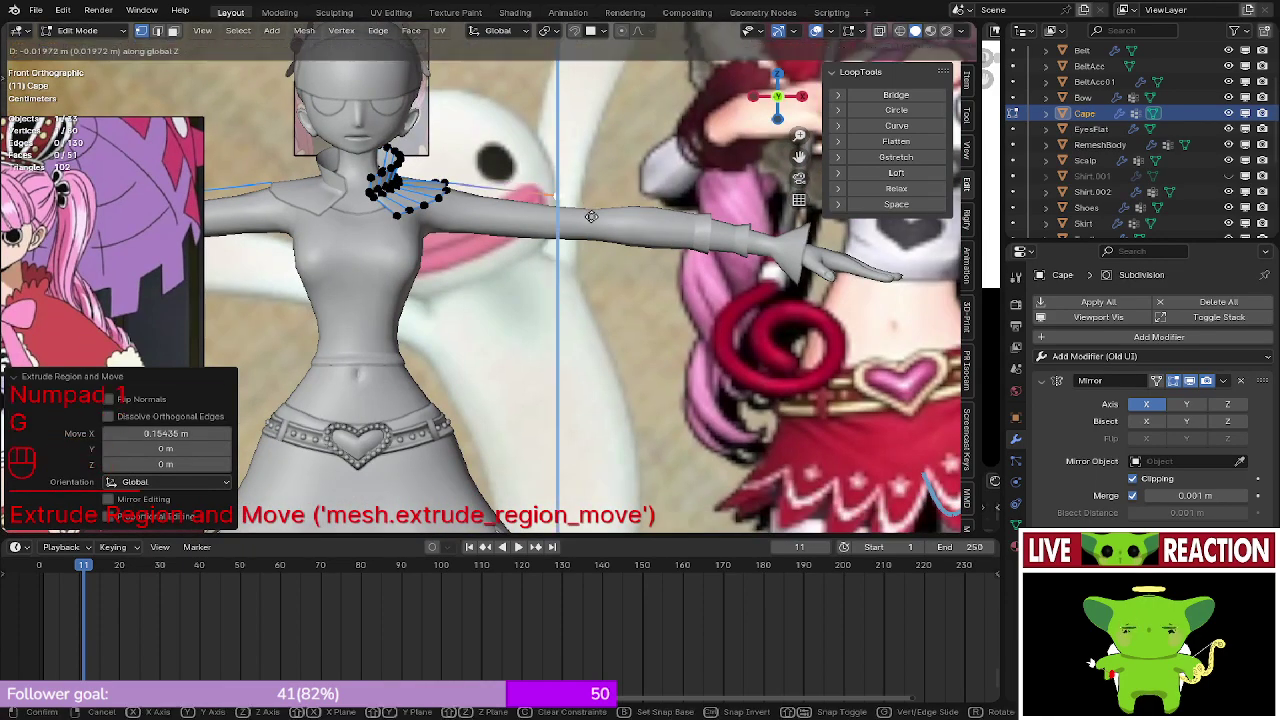
{"action": "left_click", "coordinate": [592, 220]}
- Connect the arm vertex to the lowest centre-back vertex with an edge
{"action": "middle_click_drag", "start_coordinate": [592, 220], "coordinate": [506, 169]}
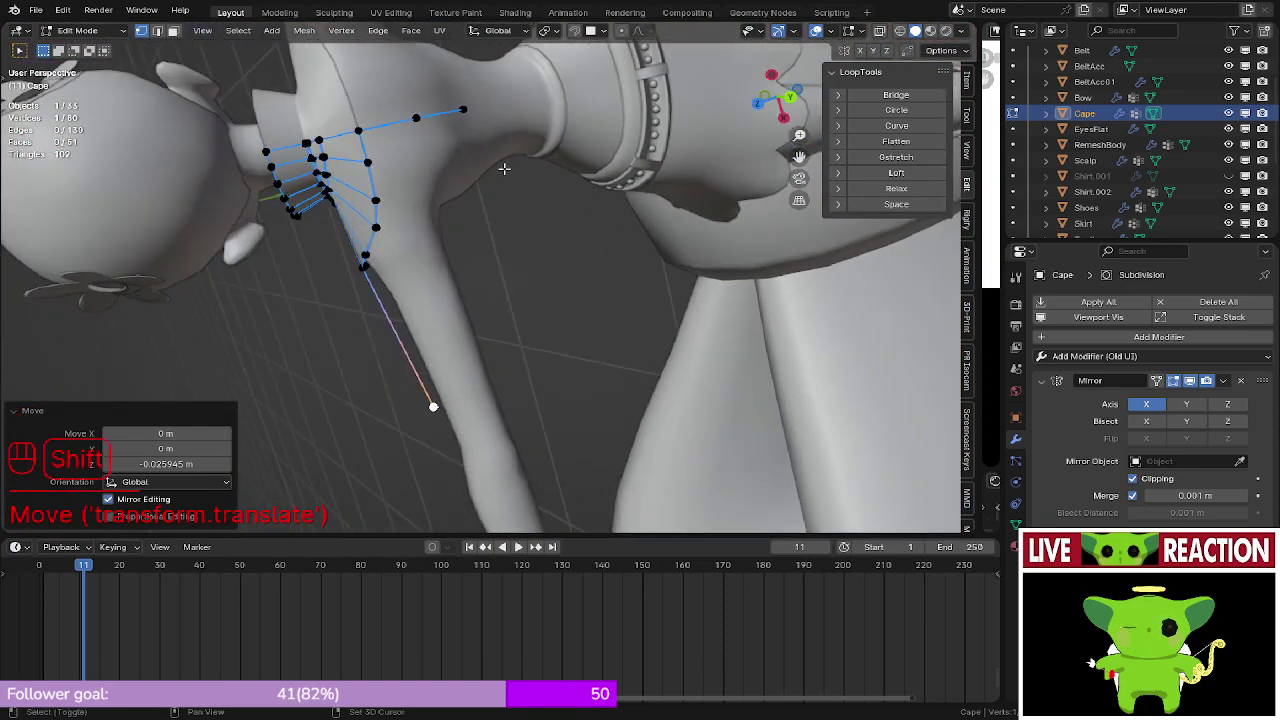
{"action": "middle_click_drag", "start_coordinate": [490, 325], "coordinate": [560, 380]}
{"action": "left_click", "coordinate": [458, 124], "text": "shift"}
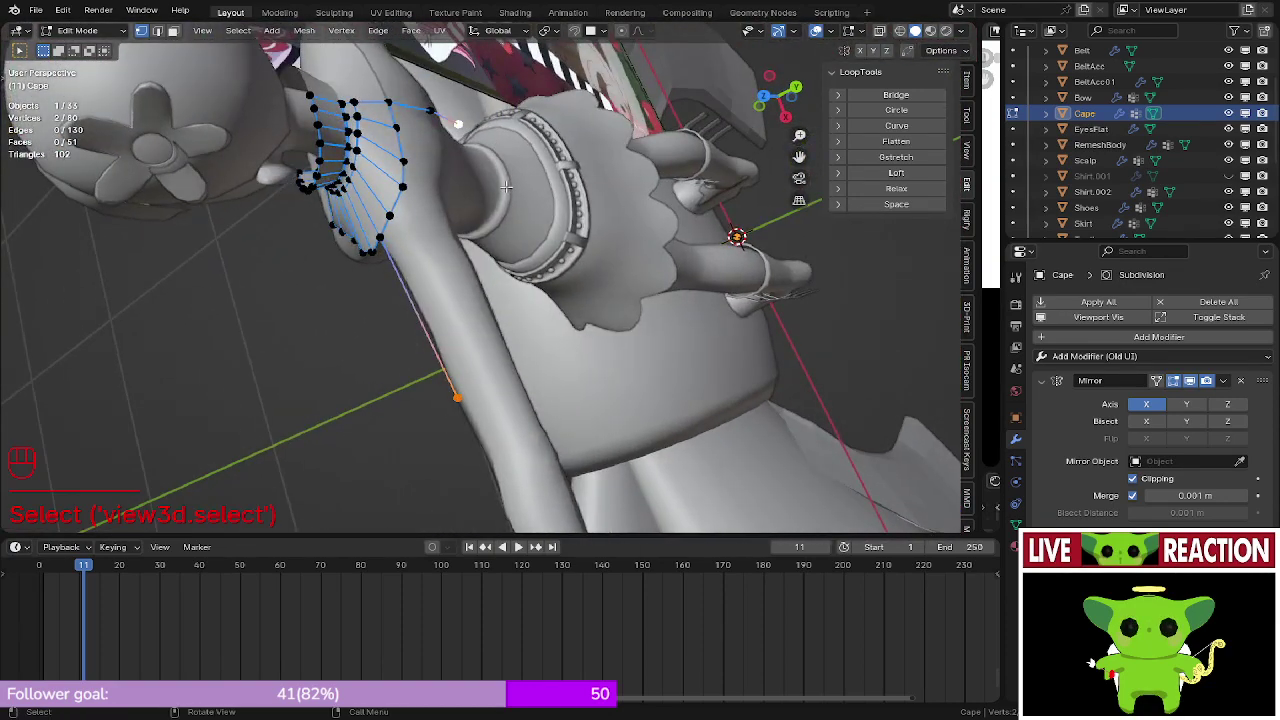
{"action": "key", "text": "f"}
{"action": "middle_click_drag", "start_coordinate": [458, 128], "coordinate": [642, 204]}
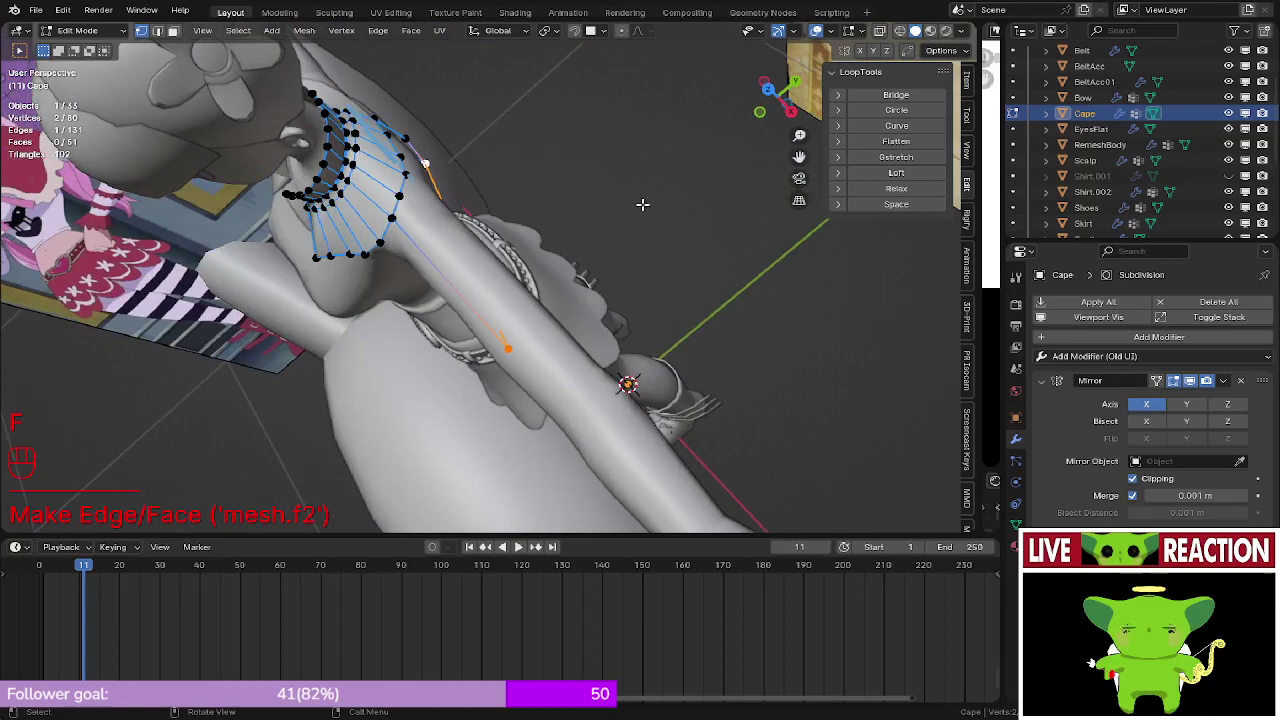
- Extrude the arm vertex inward about 0.112 m along X and down about 0.170 m along Z for the cape's front
{"action": "left_click", "coordinate": [513, 353]}
{"action": "middle_click_drag", "start_coordinate": [513, 353], "coordinate": [534, 270]}
{"action": "key", "text": "KP_1"}
{"action": "scroll", "coordinate": [510, 276], "scroll_direction": "down", "scroll_amount": 4}
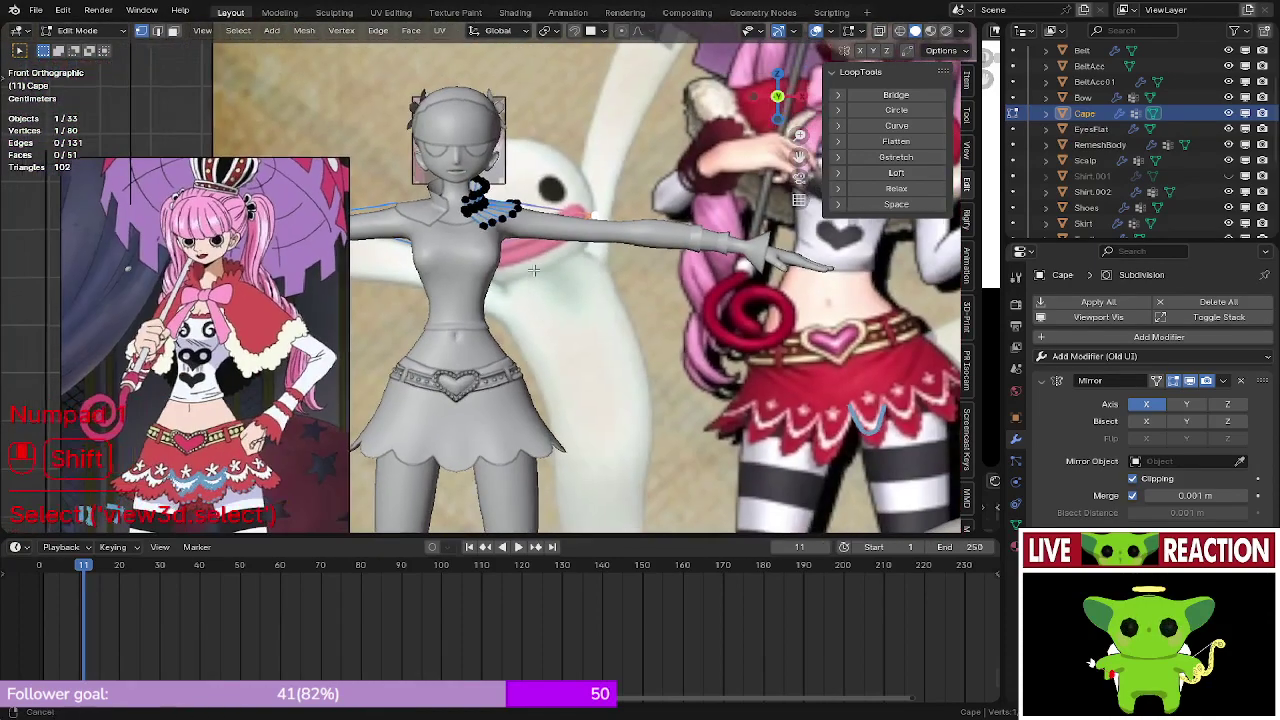
{"action": "key", "text": "e"}
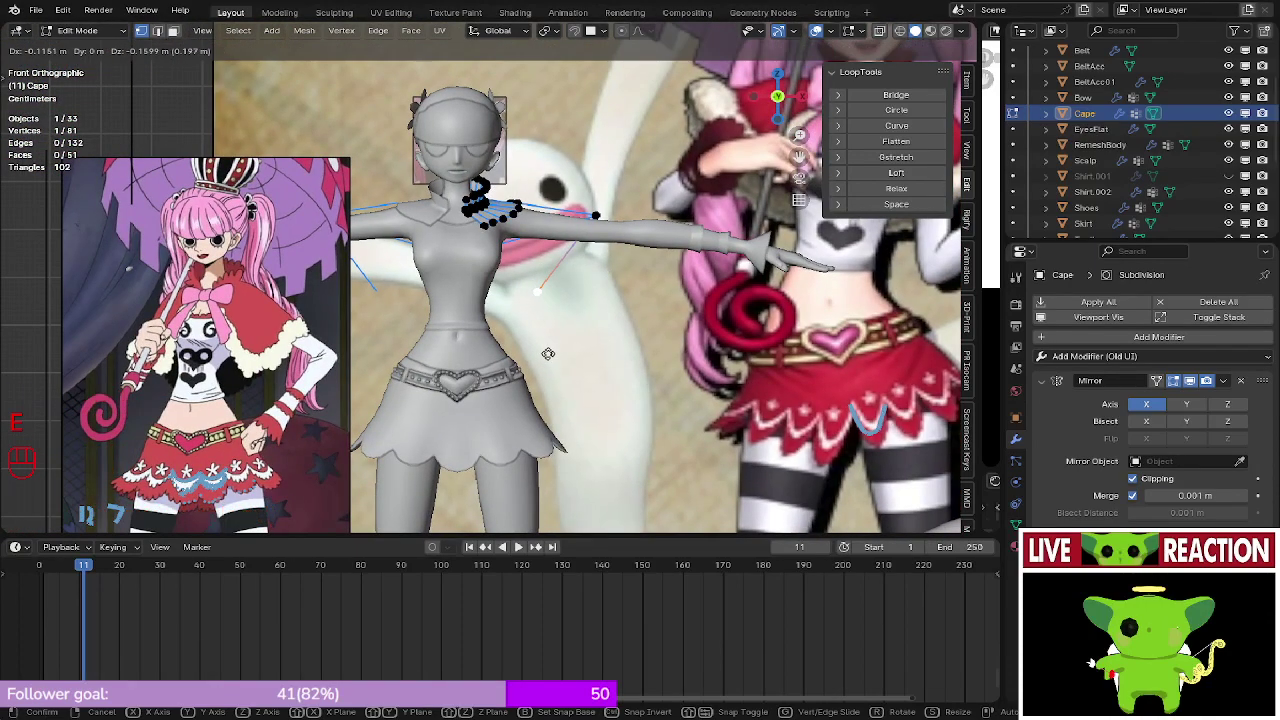
{"action": "left_click", "coordinate": [548, 353]}
- Move the extruded lower vertex about 0.095 m forward along Y, in front of the body
{"action": "middle_click_drag", "start_coordinate": [548, 353], "coordinate": [449, 403]}
{"action": "key", "text": "g"}
{"action": "key", "text": "y"}
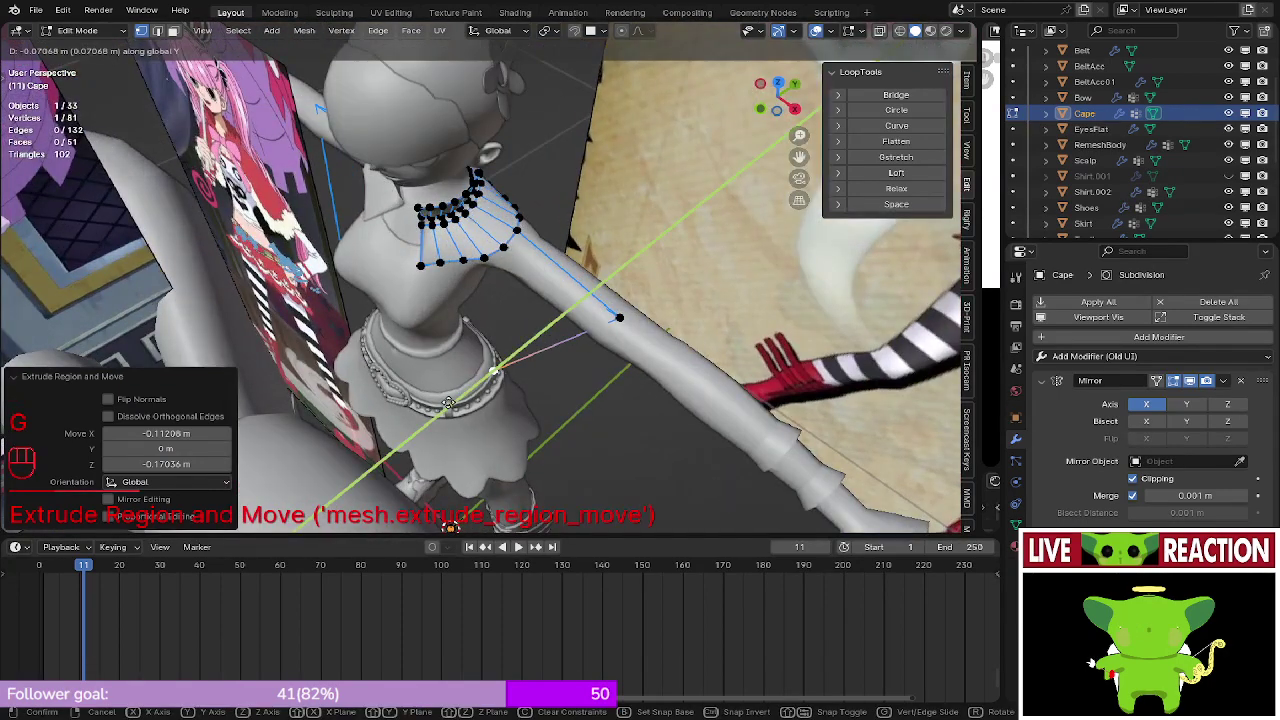
{"action": "left_click", "coordinate": [460, 390]}
- Reposition the lower front vertex in the front view and connect it to the front hem vertex with an edge
{"action": "key", "text": "KP_1"}
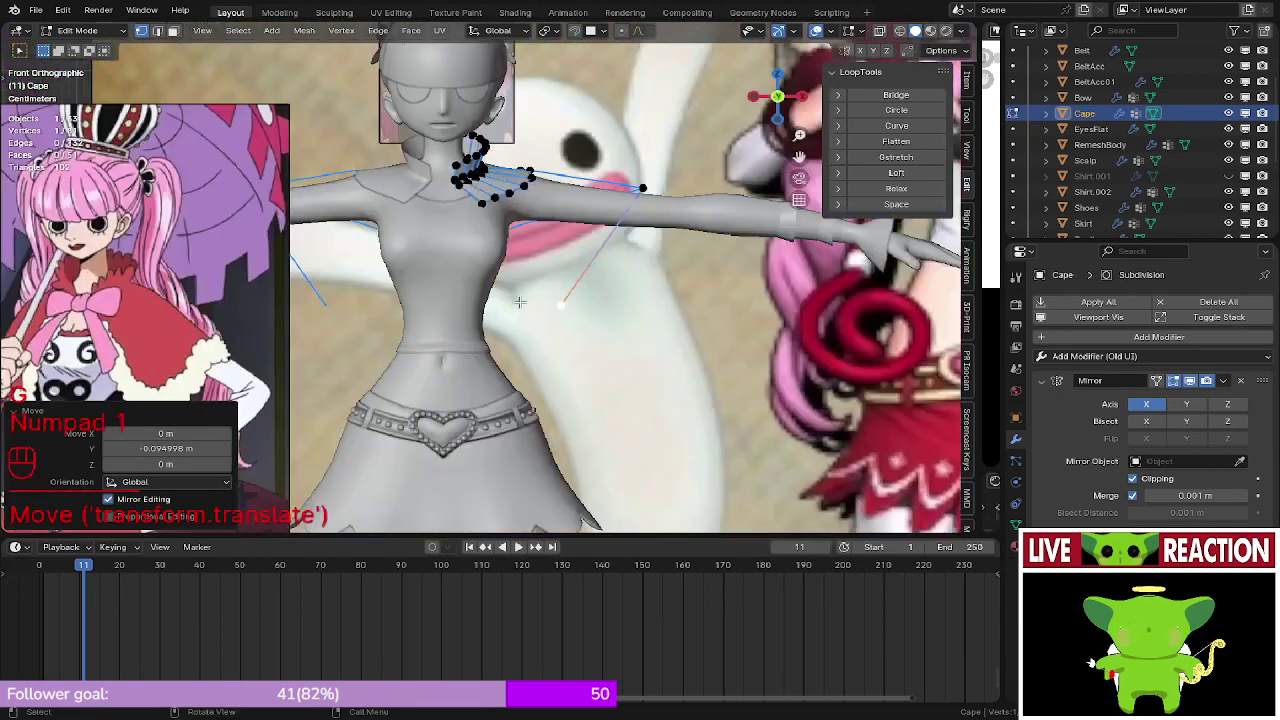
{"action": "middle_click_drag", "start_coordinate": [520, 308], "coordinate": [586, 263], "text": "shift"}
{"action": "key", "text": "g"}
{"action": "left_click", "coordinate": [541, 204]}
{"action": "left_click", "coordinate": [450, 141], "text": "shift"}
{"action": "key", "text": "f"}
- Move the lower front vertex about 0.020 m outward, 0.061 m forward and 0.044 m up
{"action": "left_click", "coordinate": [543, 314]}
{"action": "key", "text": "g"}
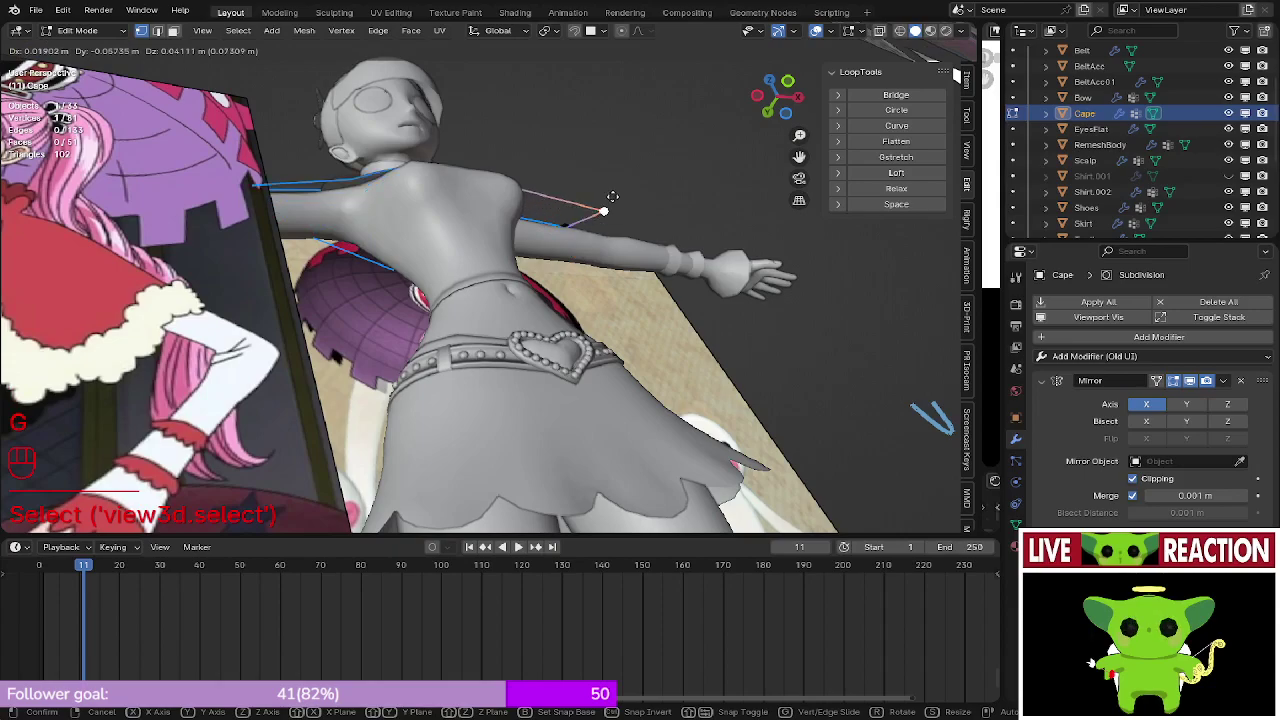
{"action": "left_click", "coordinate": [609, 205]}
- Examine the cape's outline edges around the arm, front and back from several angles
{"action": "middle_click_drag", "start_coordinate": [609, 205], "coordinate": [446, 292]}
{"action": "key", "text": "KP_1"}
{"action": "scroll", "coordinate": [519, 287], "scroll_direction": "down", "scroll_amount": 3}
{"action": "scroll", "coordinate": [574, 297], "scroll_direction": "up", "scroll_amount": 3}
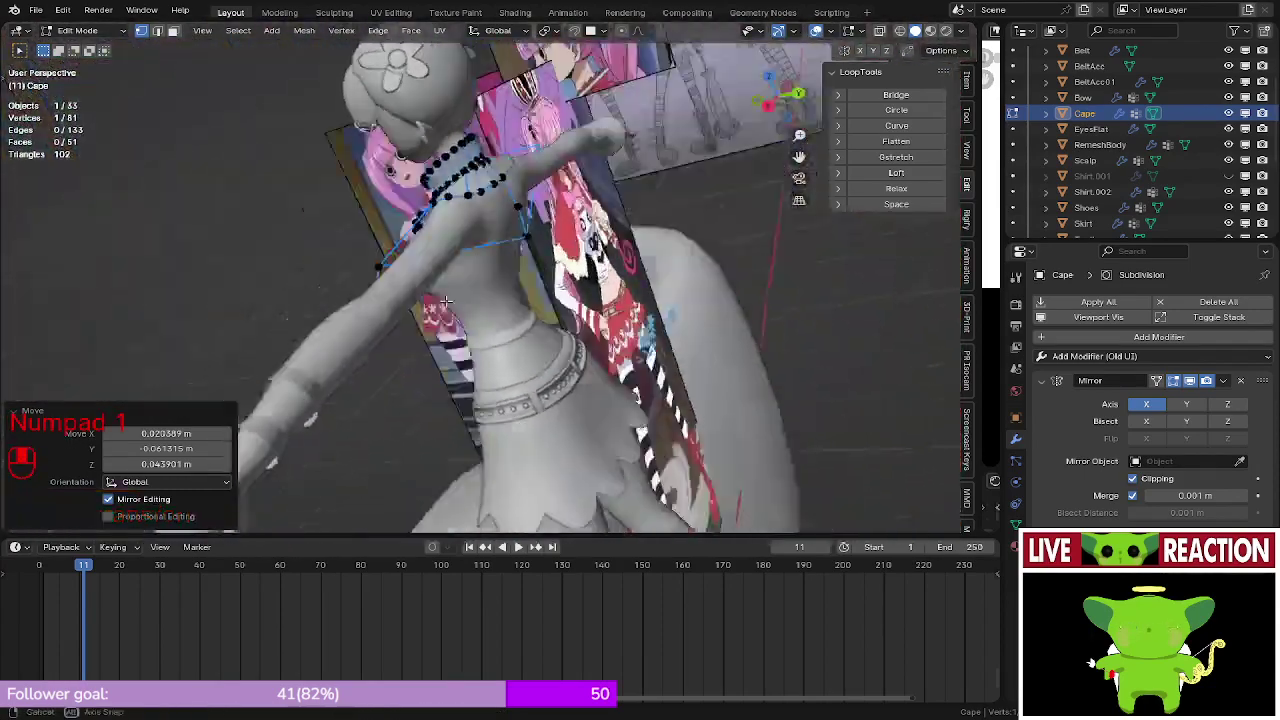
{"action": "scroll", "coordinate": [480, 380], "scroll_direction": "up", "scroll_amount": 3}
{"action": "middle_click_drag", "start_coordinate": [530, 400], "coordinate": [535, 234], "text": "shift"}
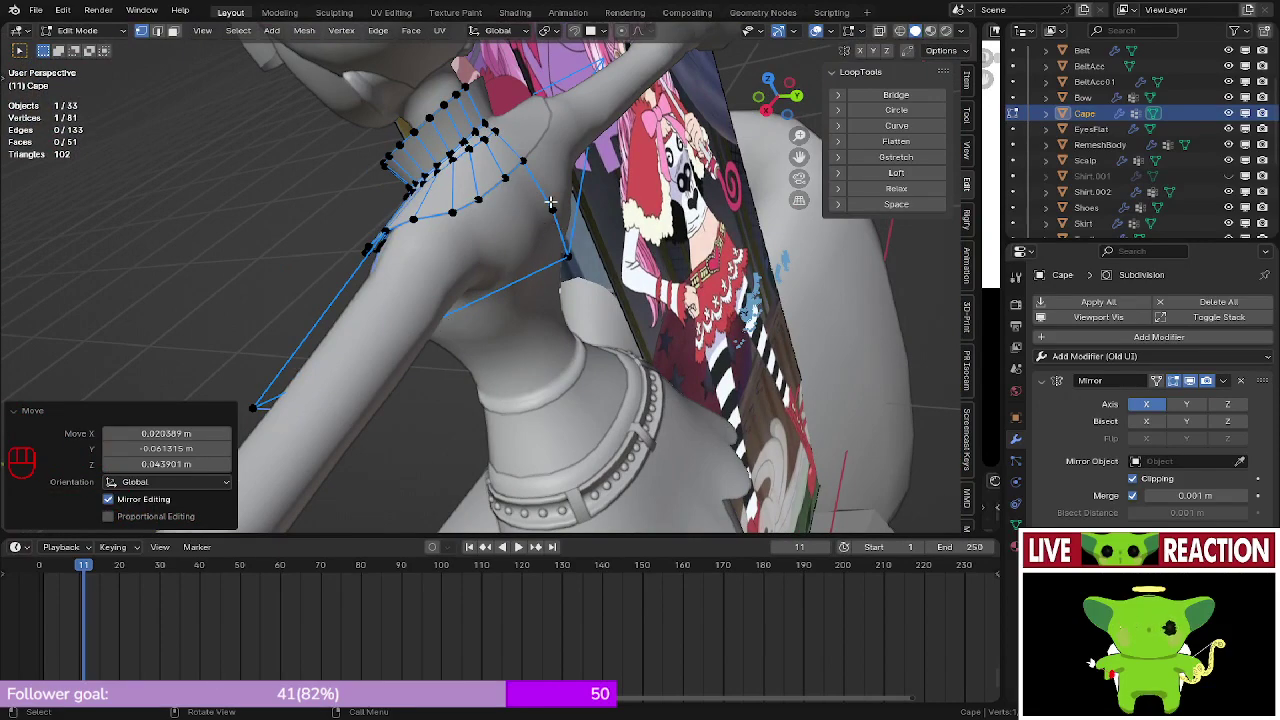
{"action": "middle_click_drag", "start_coordinate": [467, 301], "coordinate": [492, 291]}
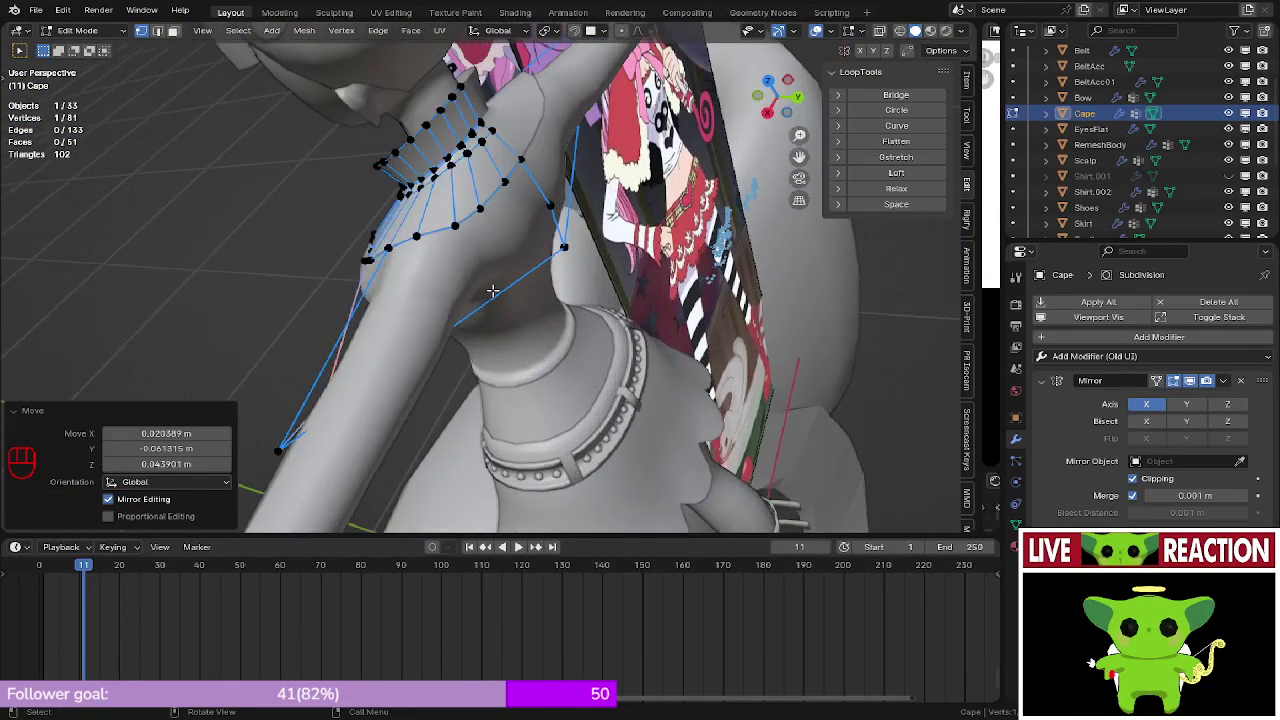
{"action": "middle_click_drag", "start_coordinate": [253, 281], "coordinate": [442, 376]}
{"action": "left_click", "coordinate": [477, 380]}
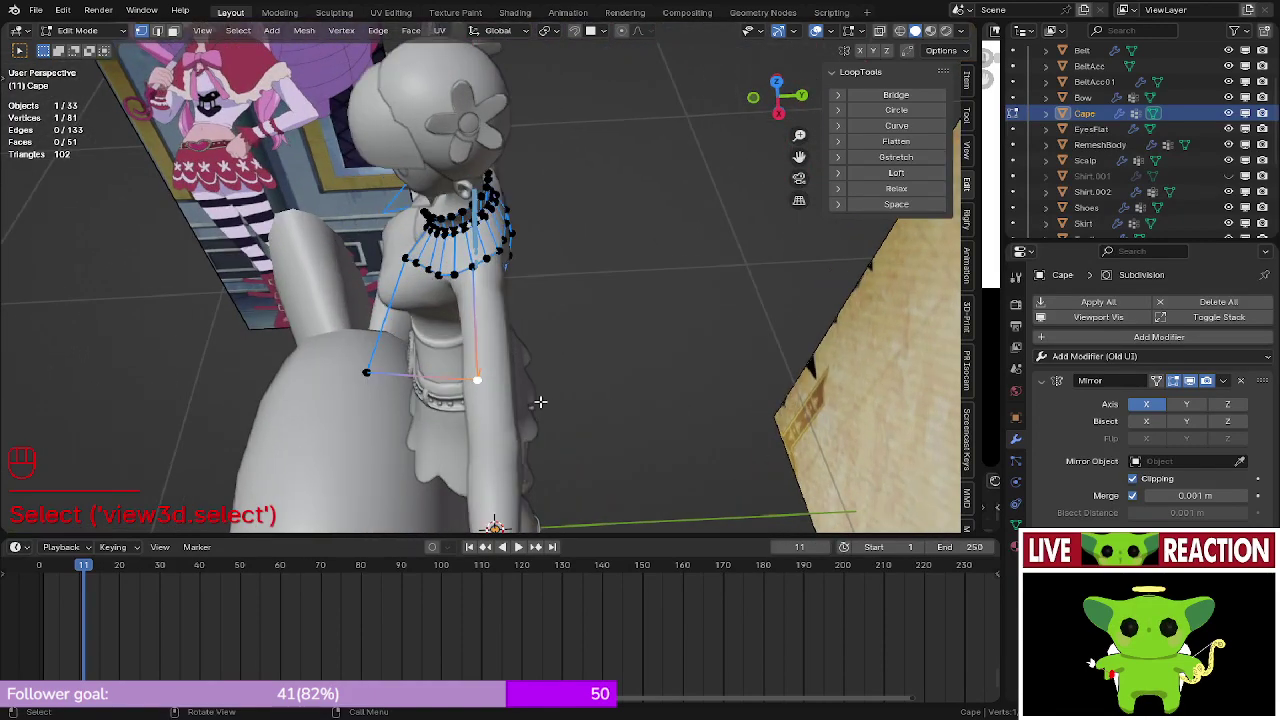
{"action": "scroll", "coordinate": [508, 411], "scroll_direction": "up", "scroll_amount": 2}
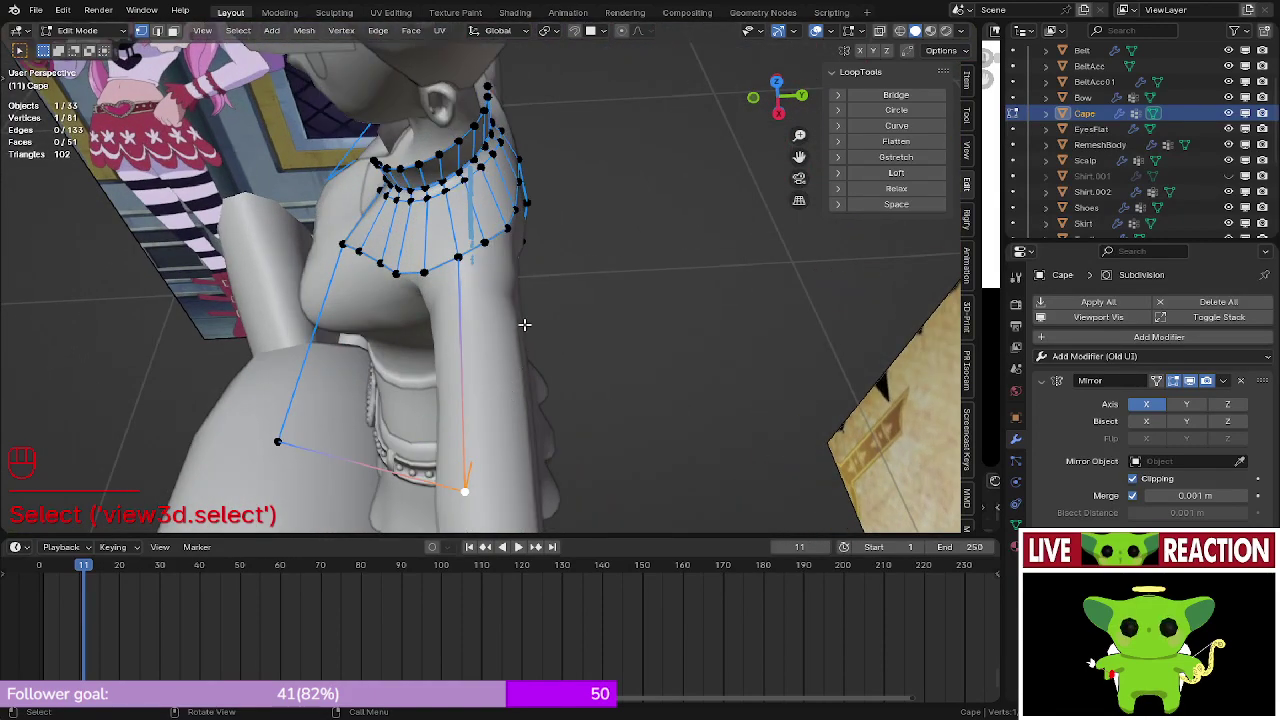
{"action": "middle_click_drag", "start_coordinate": [525, 316], "coordinate": [344, 302]}
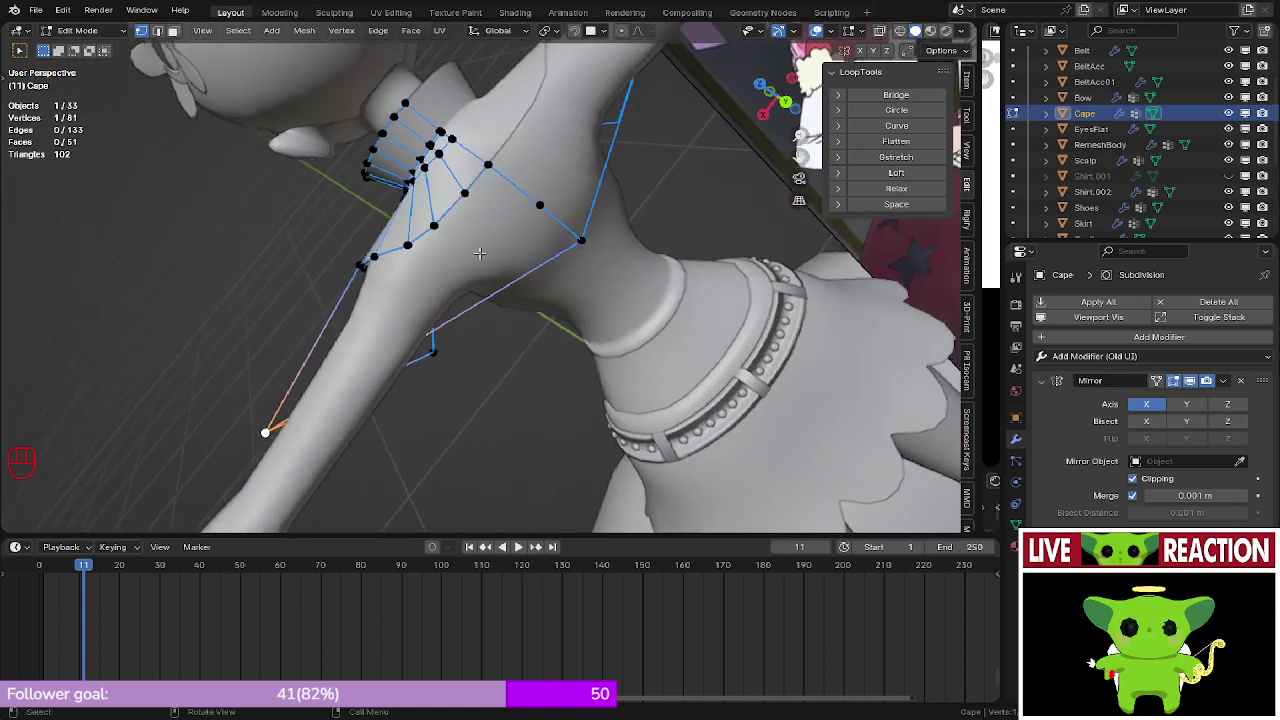
{"action": "middle_click_drag", "start_coordinate": [331, 373], "coordinate": [410, 352]}
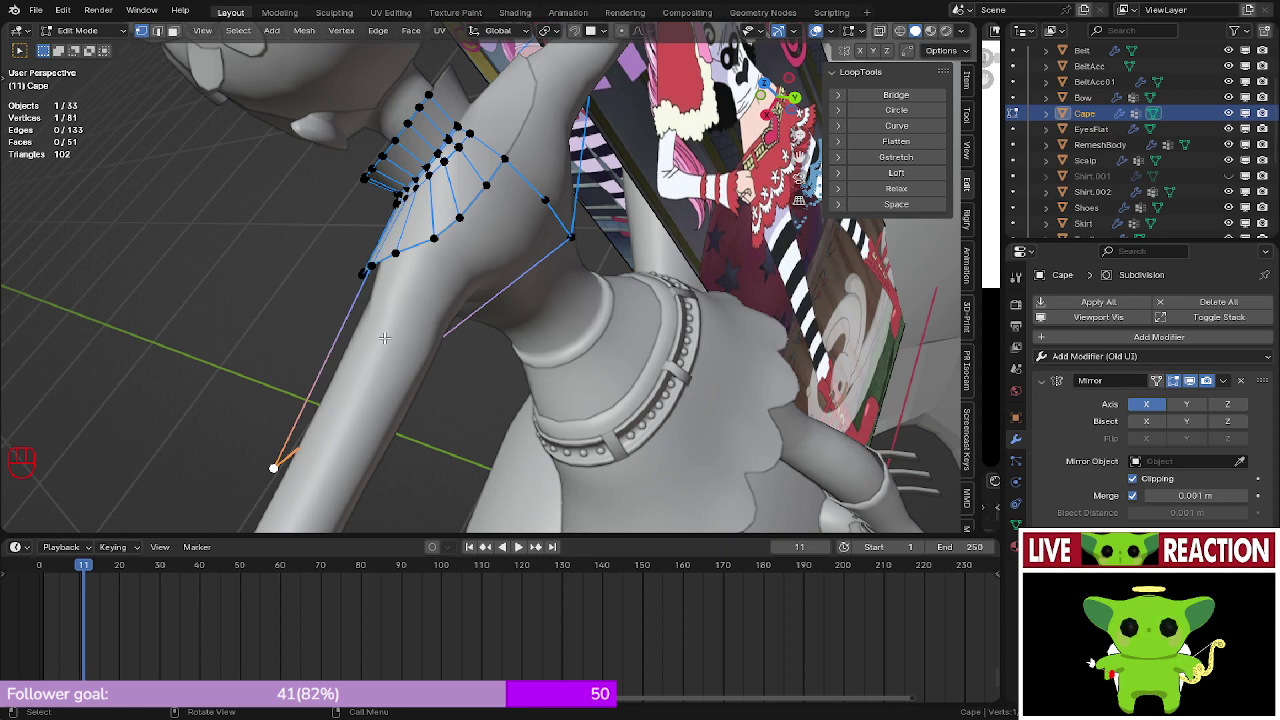
{"action": "middle_click_drag", "start_coordinate": [384, 338], "coordinate": [397, 316]}
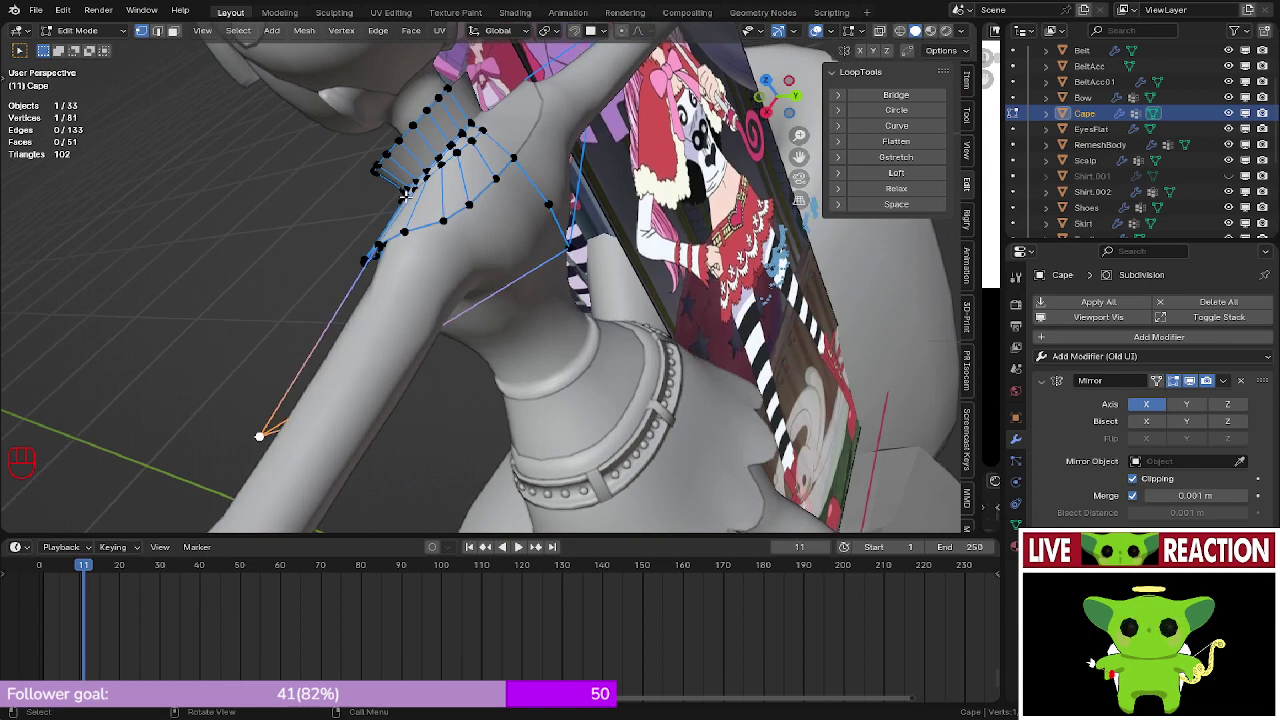
{"action": "middle_click_drag", "start_coordinate": [312, 424], "coordinate": [395, 417]}
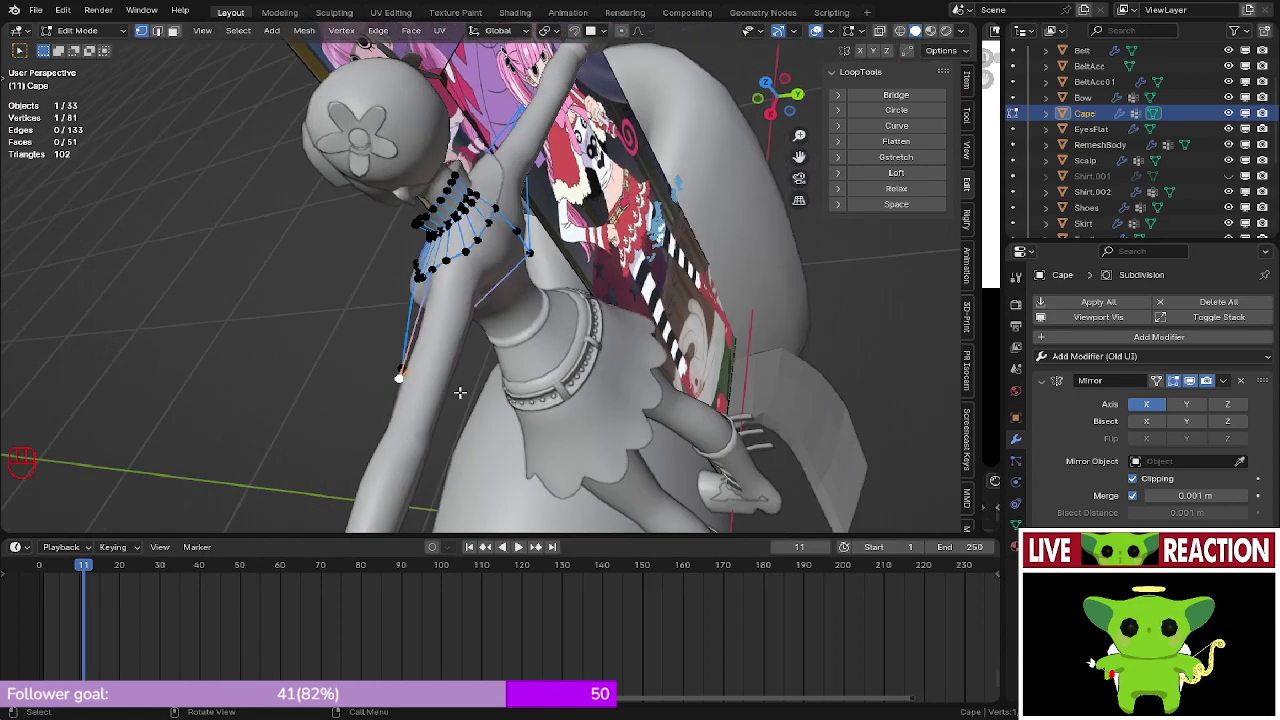
{"action": "middle_click_drag", "start_coordinate": [441, 377], "coordinate": [502, 366], "text": "shift"}
{"action": "scroll", "coordinate": [443, 286], "scroll_direction": "up", "scroll_amount": 3}
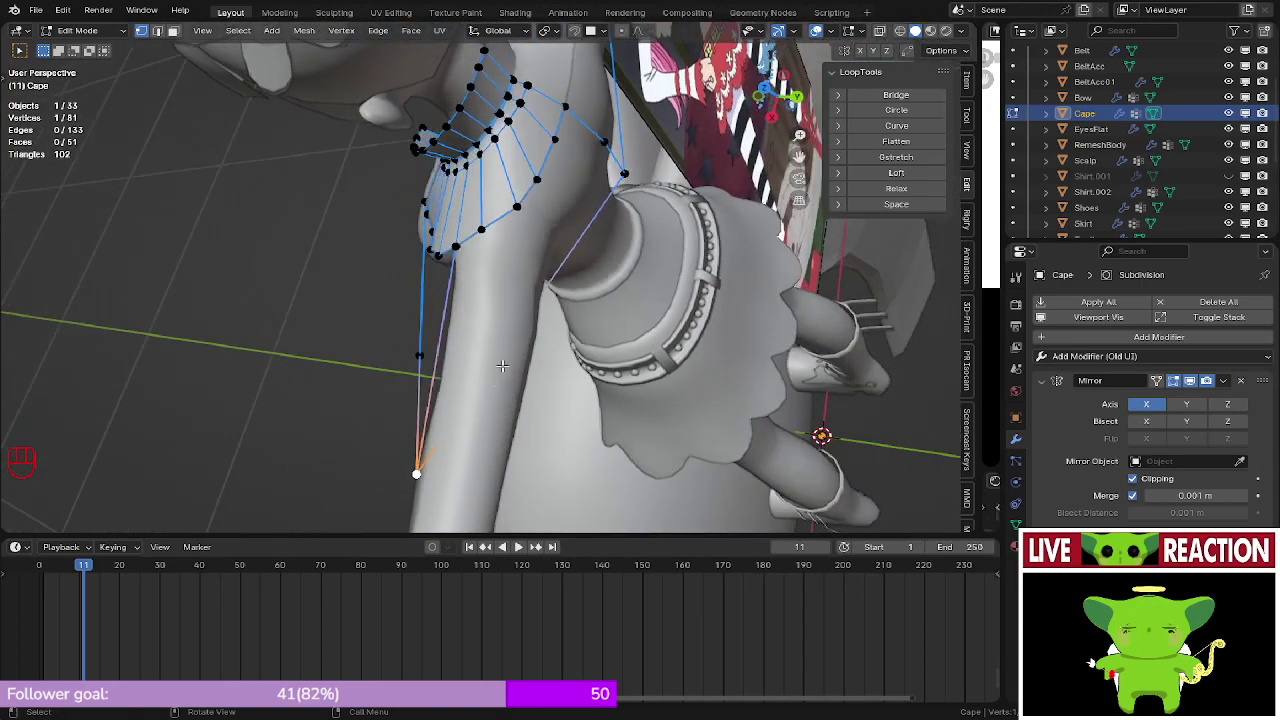
{"action": "middle_click_drag", "start_coordinate": [490, 417], "coordinate": [557, 395]}
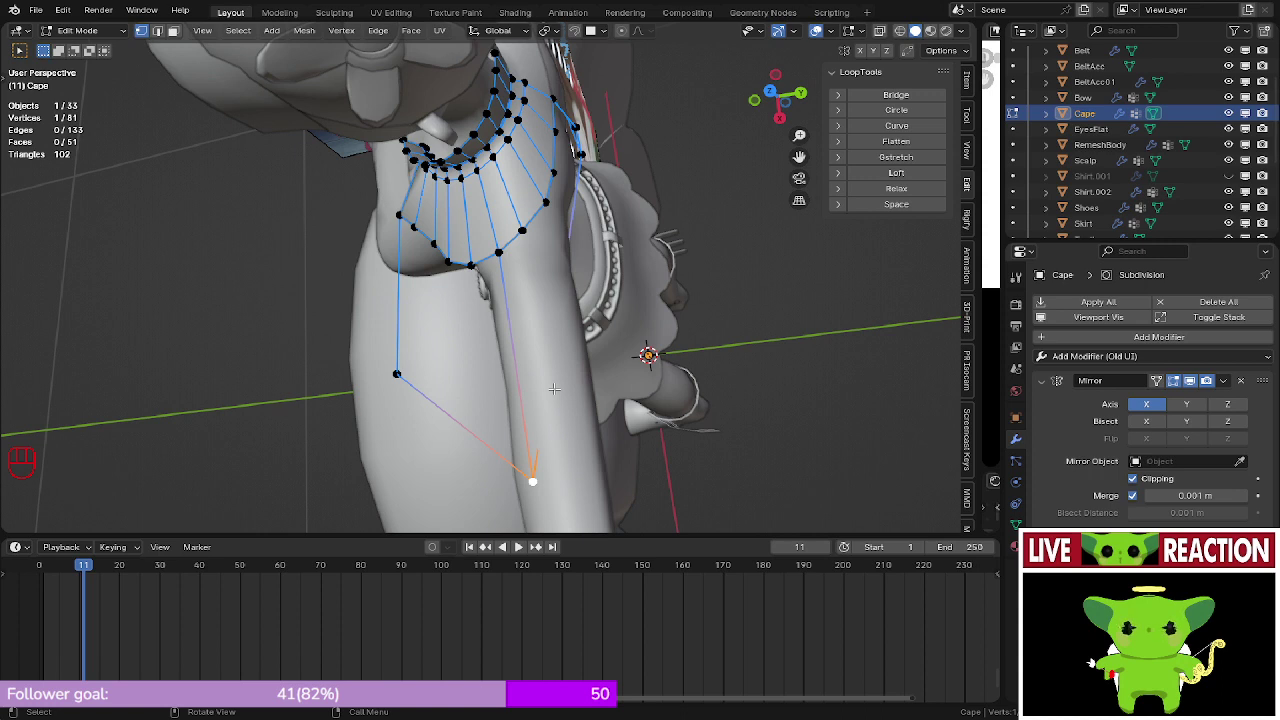
{"action": "middle_click_drag", "start_coordinate": [760, 340], "coordinate": [563, 334]}
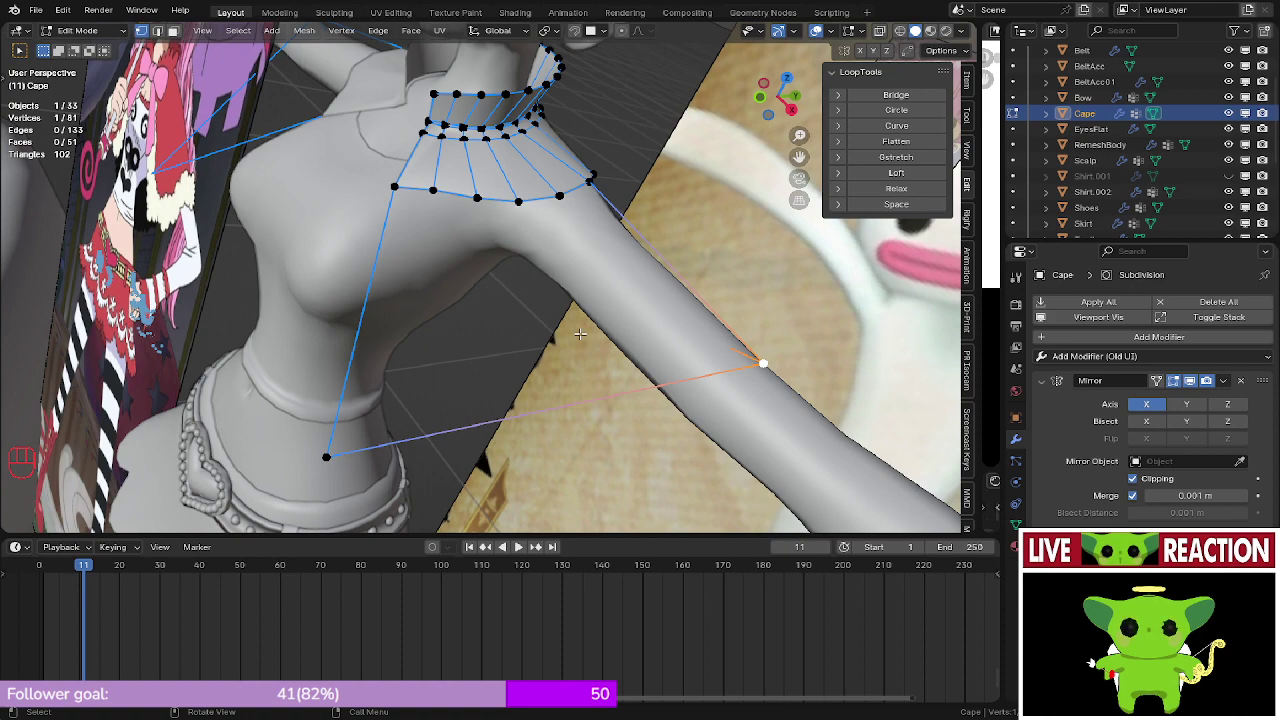
{"action": "middle_click_drag", "start_coordinate": [580, 334], "coordinate": [540, 214]}
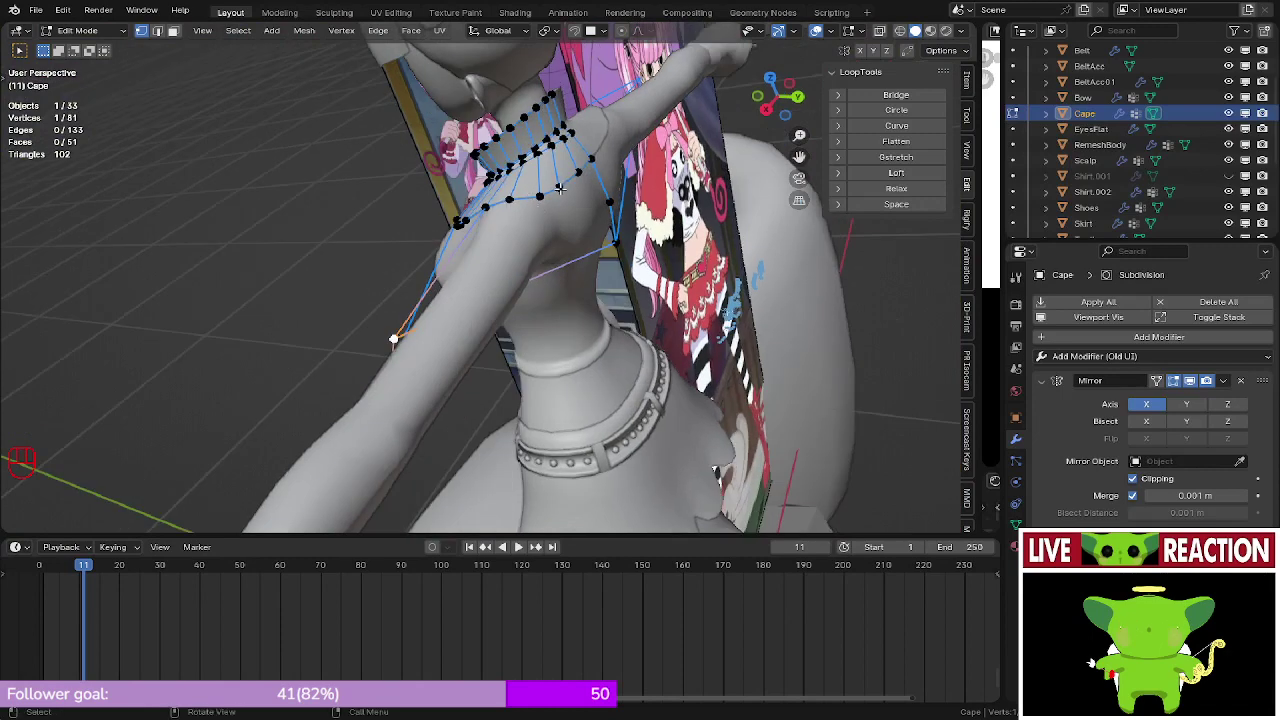
- Subdivide the lower edge between the arm vertex and the centre back with four cuts
{"action": "key", "text": "ctrl+r"}
{"action": "scroll", "coordinate": [587, 262], "scroll_direction": "up", "scroll_amount": 2}
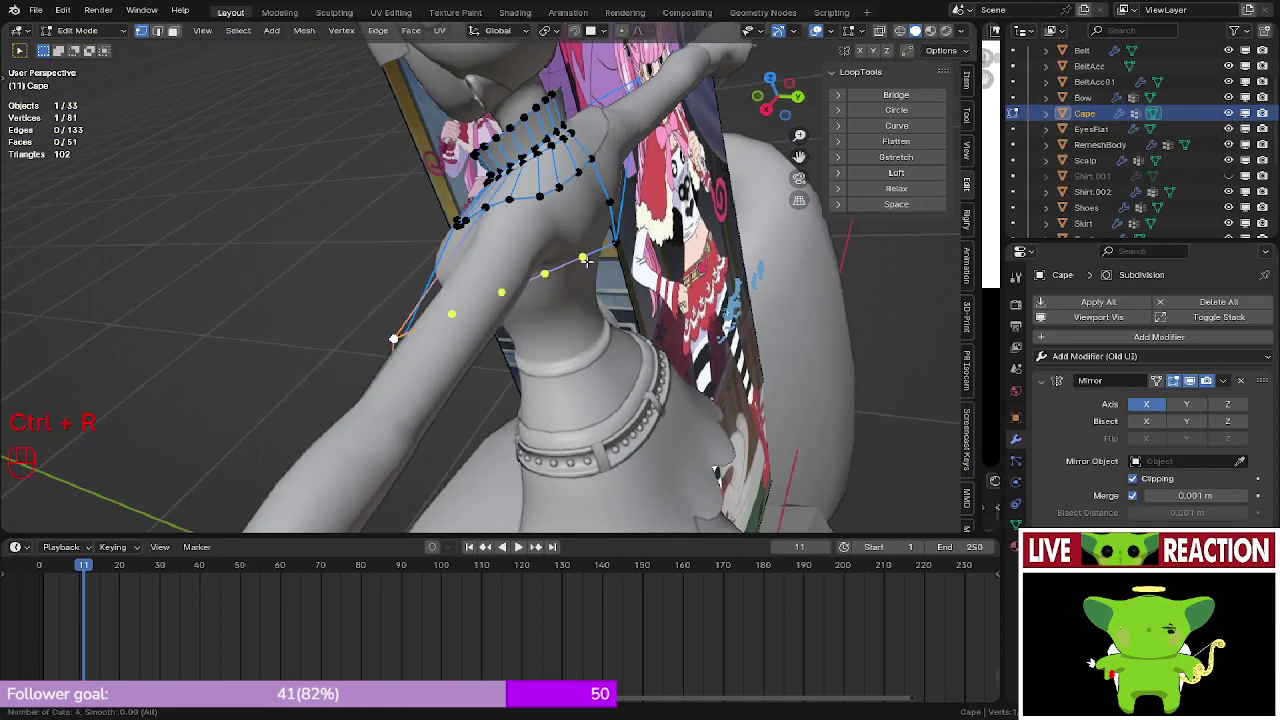
{"action": "left_click", "coordinate": [587, 262]}
{"action": "right_click", "coordinate": [587, 262]}
{"action": "left_click", "coordinate": [590, 262]}
{"action": "middle_click_drag", "start_coordinate": [590, 262], "coordinate": [563, 303]}
{"action": "key", "text": "z"}
{"action": "left_click", "coordinate": [425, 303]}
{"action": "middle_click_drag", "start_coordinate": [425, 303], "coordinate": [541, 292]}
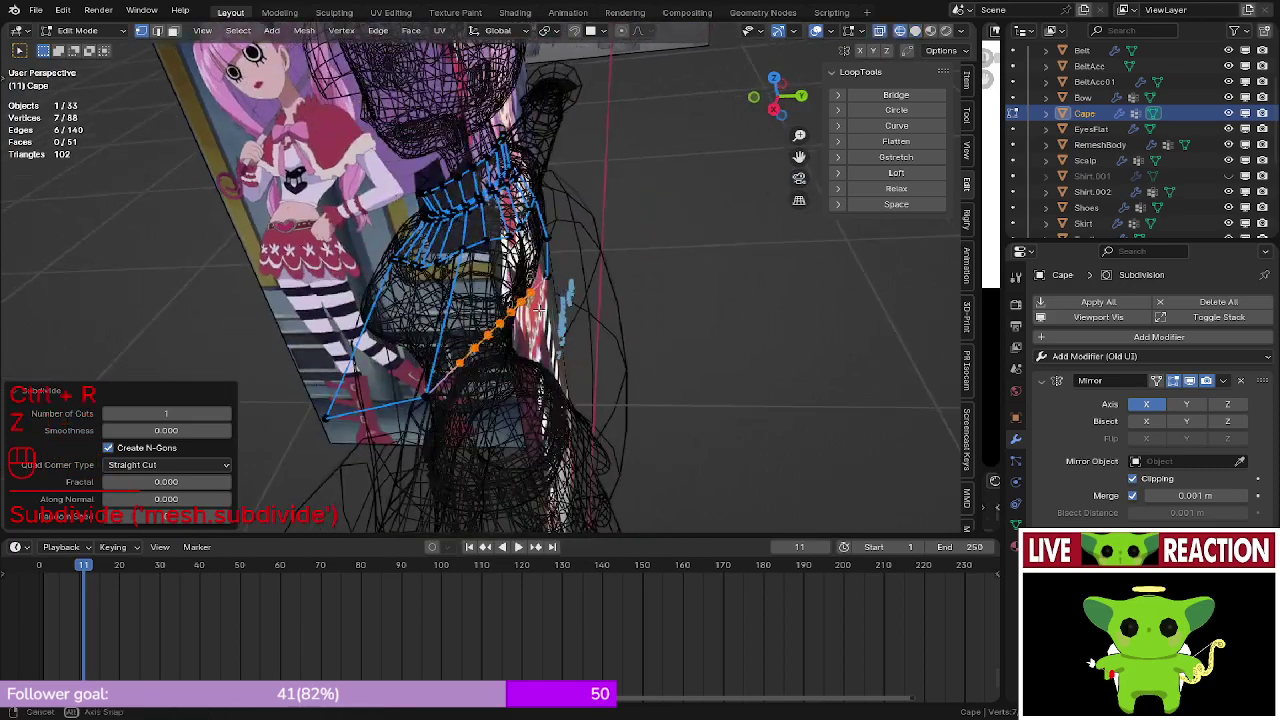
{"action": "key", "text": "z"}
{"action": "left_click", "coordinate": [622, 298]}
{"action": "key", "text": "z"}
{"action": "left_click", "coordinate": [449, 318]}
{"action": "mouse_move", "coordinate": [449, 320]}
{"action": "middle_mouse_down"}
{"action": "mouse_move", "coordinate": [419, 380]}
{"action": "mouse_move", "coordinate": [498, 353]}
{"action": "mouse_move", "coordinate": [489, 346]}
{"action": "middle_mouse_up"}
{"action": "key", "text": "ctrl+z"}
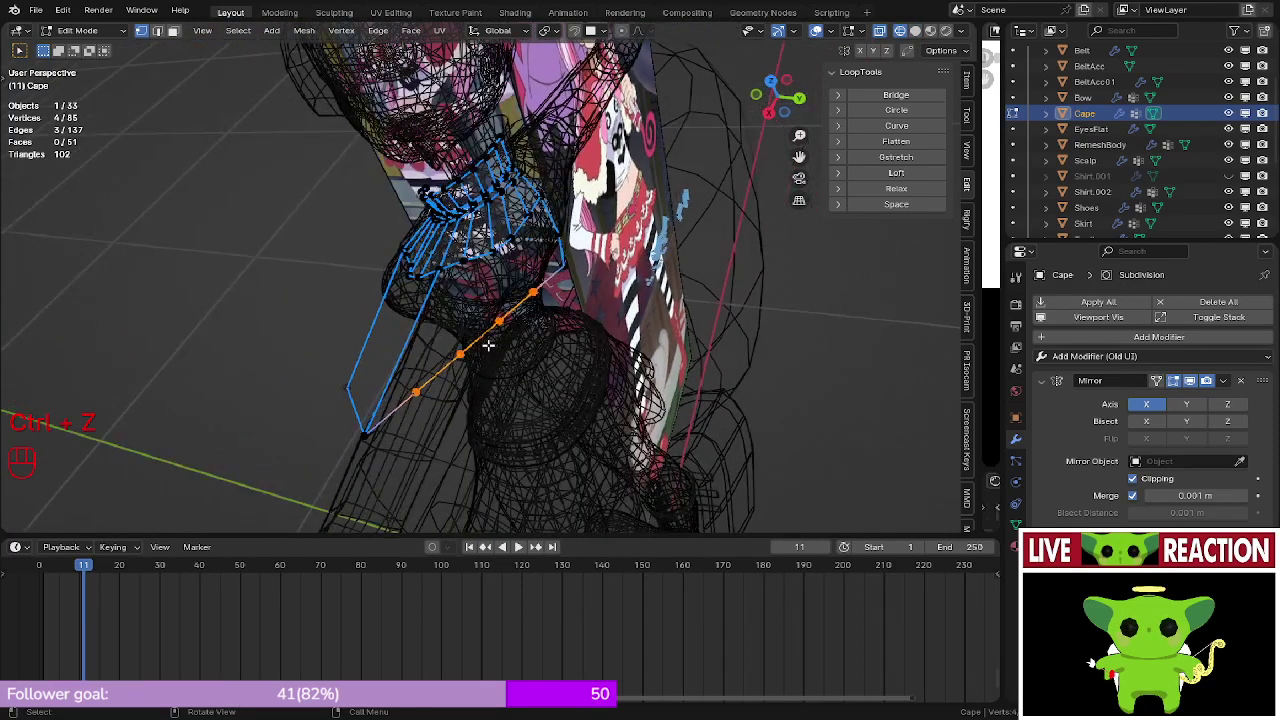
- Move the four new vertices of the lower back edge outward from the body
{"action": "key", "text": "alt+s"}
{"action": "right_click", "coordinate": [615, 379]}
{"action": "key", "text": "z"}
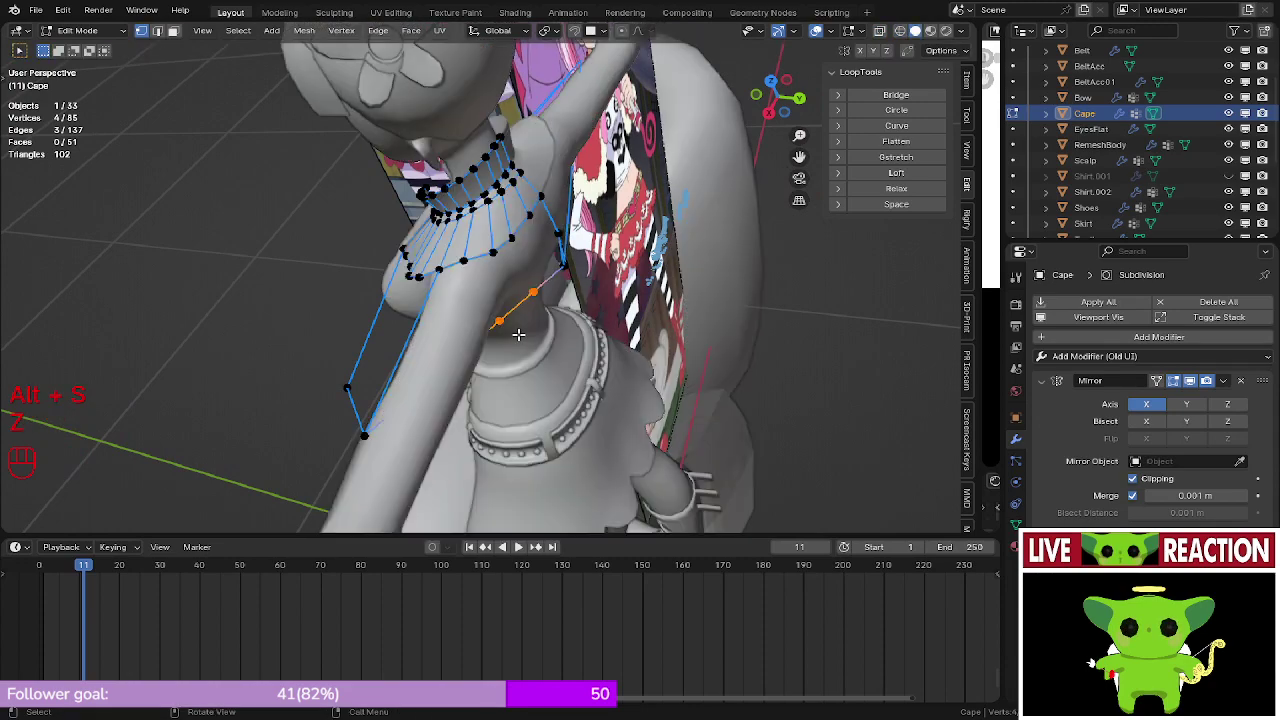
{"action": "mouse_move", "coordinate": [615, 378]}
{"action": "middle_mouse_down"}
{"action": "mouse_move", "coordinate": [522, 316]}
{"action": "mouse_move", "coordinate": [540, 325]}
{"action": "mouse_move", "coordinate": [440, 374]}
{"action": "mouse_move", "coordinate": [506, 343]}
{"action": "mouse_move", "coordinate": [441, 399]}
{"action": "mouse_move", "coordinate": [495, 465]}
{"action": "mouse_move", "coordinate": [526, 380]}
{"action": "mouse_move", "coordinate": [529, 304]}
{"action": "mouse_move", "coordinate": [643, 229]}
{"action": "mouse_move", "coordinate": [578, 252]}
{"action": "middle_mouse_up"}
{"action": "key", "text": "g"}
{"action": "left_click", "coordinate": [524, 320]}
- Reposition the new lower back vertices one by one so the edge curves around the back, moving one about 0.018 m along Y
{"action": "key", "text": "z"}
{"action": "left_click", "coordinate": [437, 376]}
{"action": "key", "text": "z"}
{"action": "key", "text": "g"}
{"action": "left_click", "coordinate": [480, 370]}
{"action": "key", "text": "g"}
{"action": "left_click", "coordinate": [523, 449]}
{"action": "key", "text": "g"}
{"action": "left_click", "coordinate": [654, 234]}
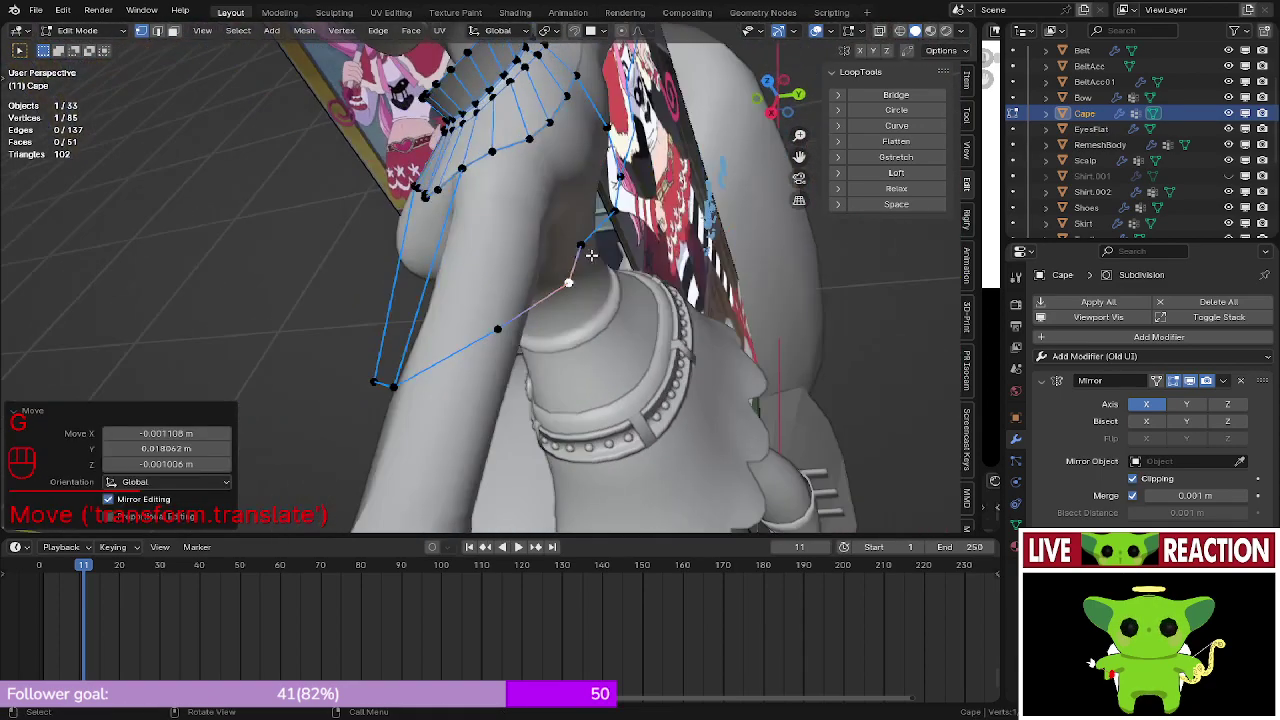
{"action": "key", "text": "g"}
{"action": "left_click", "coordinate": [610, 248]}
{"action": "left_click", "coordinate": [621, 174]}
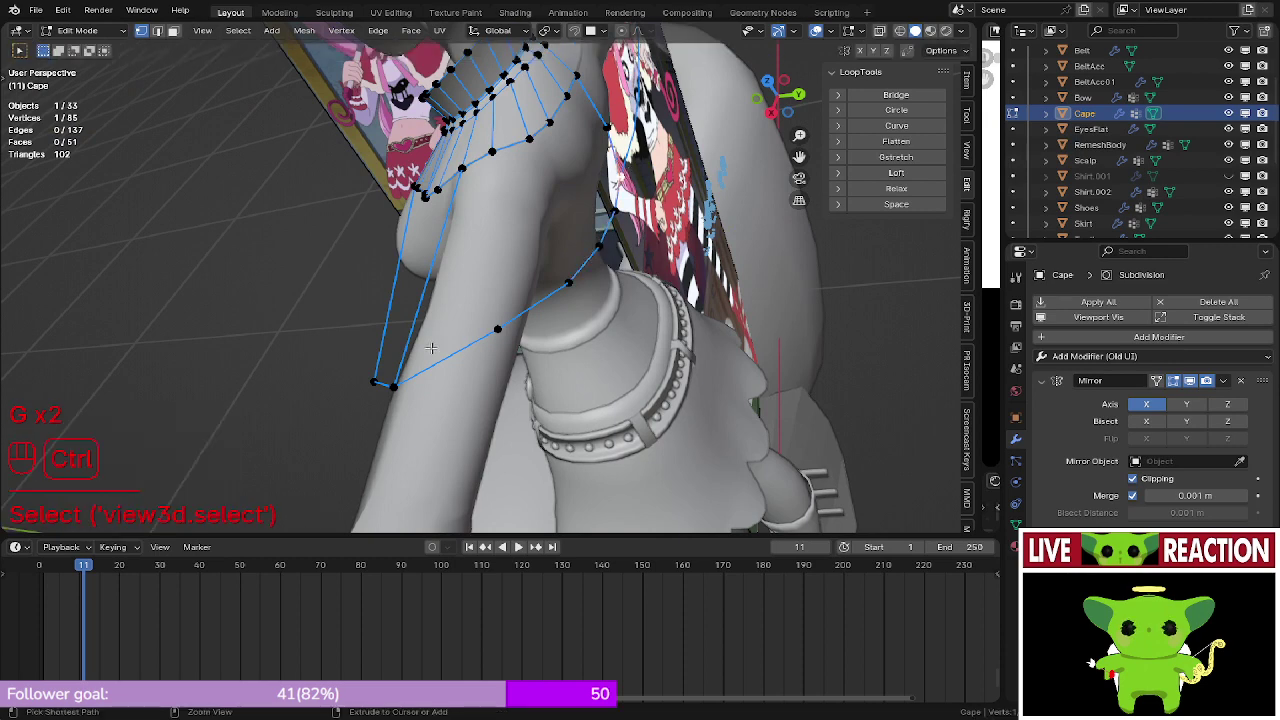
- Try to relax the lower back edge path up to the arm vertex with LoopTools Relax, and undo it
{"action": "left_click", "coordinate": [394, 386], "text": "ctrl"}
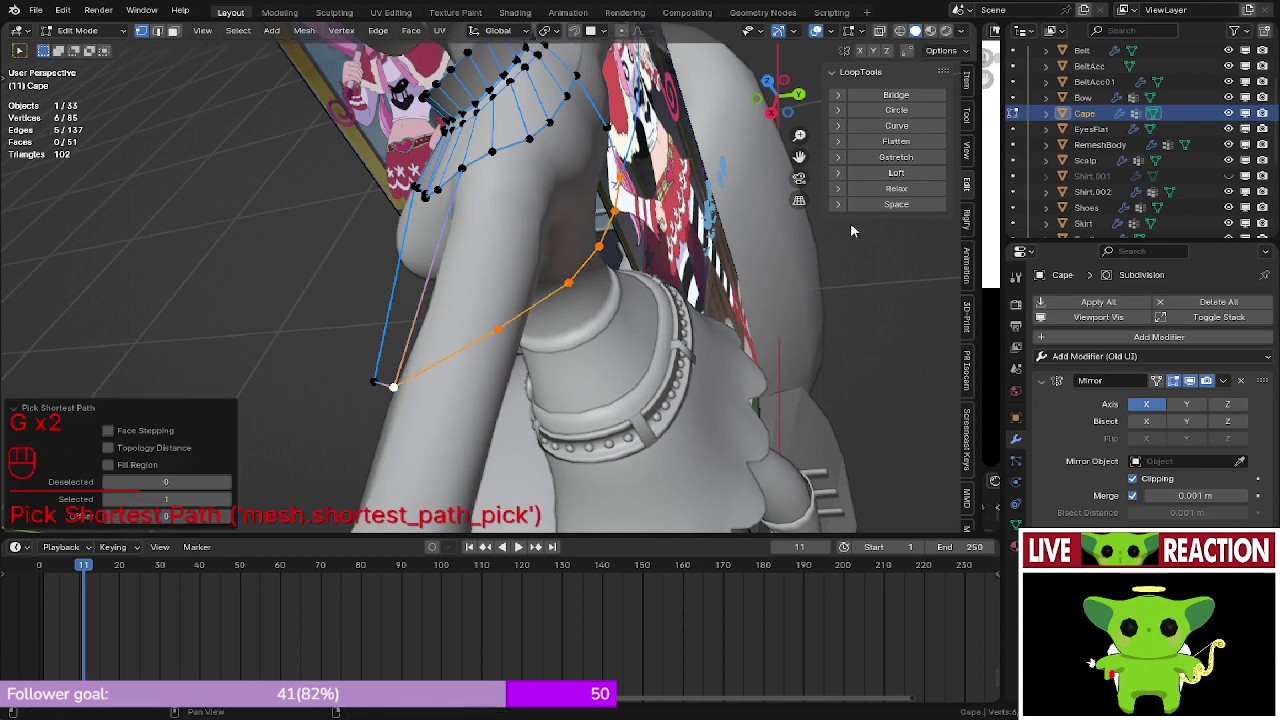
{"action": "left_click", "coordinate": [890, 190]}
{"action": "middle_click_drag", "start_coordinate": [760, 260], "coordinate": [645, 320]}
{"action": "middle_click_drag", "start_coordinate": [645, 320], "coordinate": [651, 291]}
{"action": "left_click", "coordinate": [888, 190]}
{"action": "left_click", "coordinate": [888, 190]}
{"action": "key", "text": "ctrl+z"}
{"action": "key", "text": "ctrl+z"}
{"action": "key", "text": "ctrl+z"}
{"action": "key", "text": "ctrl+z"}
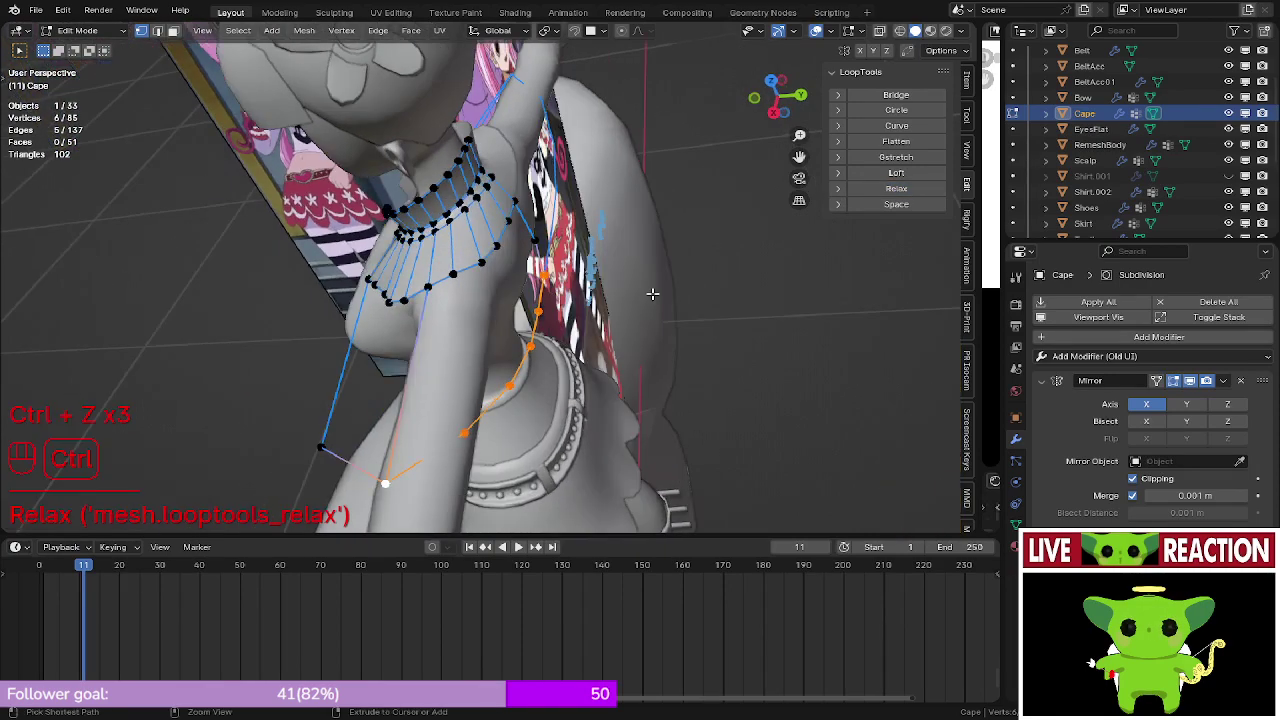
- Connect the collar piece's lower edge to the arm vertex and fill faces from there towards the centre back
{"action": "middle_click_drag", "start_coordinate": [572, 314], "coordinate": [500, 220]}
{"action": "left_click", "coordinate": [436, 168]}
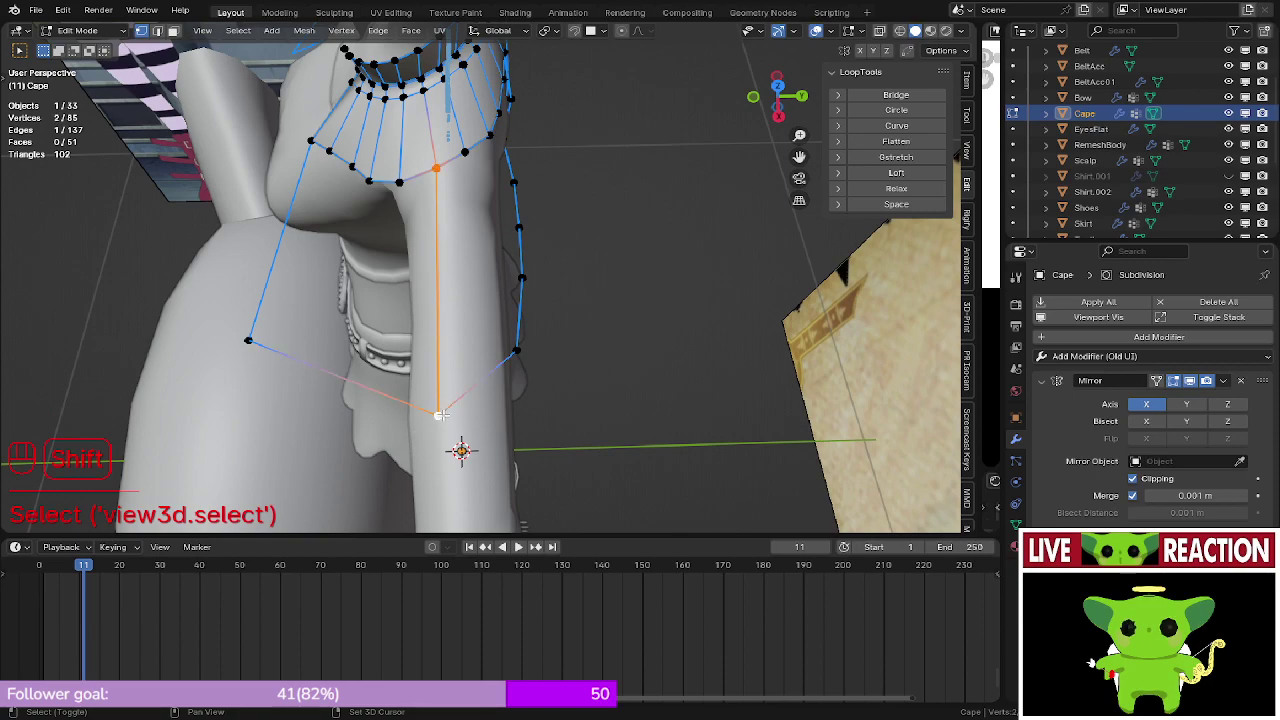
{"action": "key", "text": "f"}
{"action": "key", "text": "f"}
{"action": "key", "text": "f"}
{"action": "middle_click_drag", "start_coordinate": [605, 321], "coordinate": [514, 309]}
{"action": "key", "text": "f"}
{"action": "key", "text": "f"}
{"action": "key", "text": "ctrl+z"}
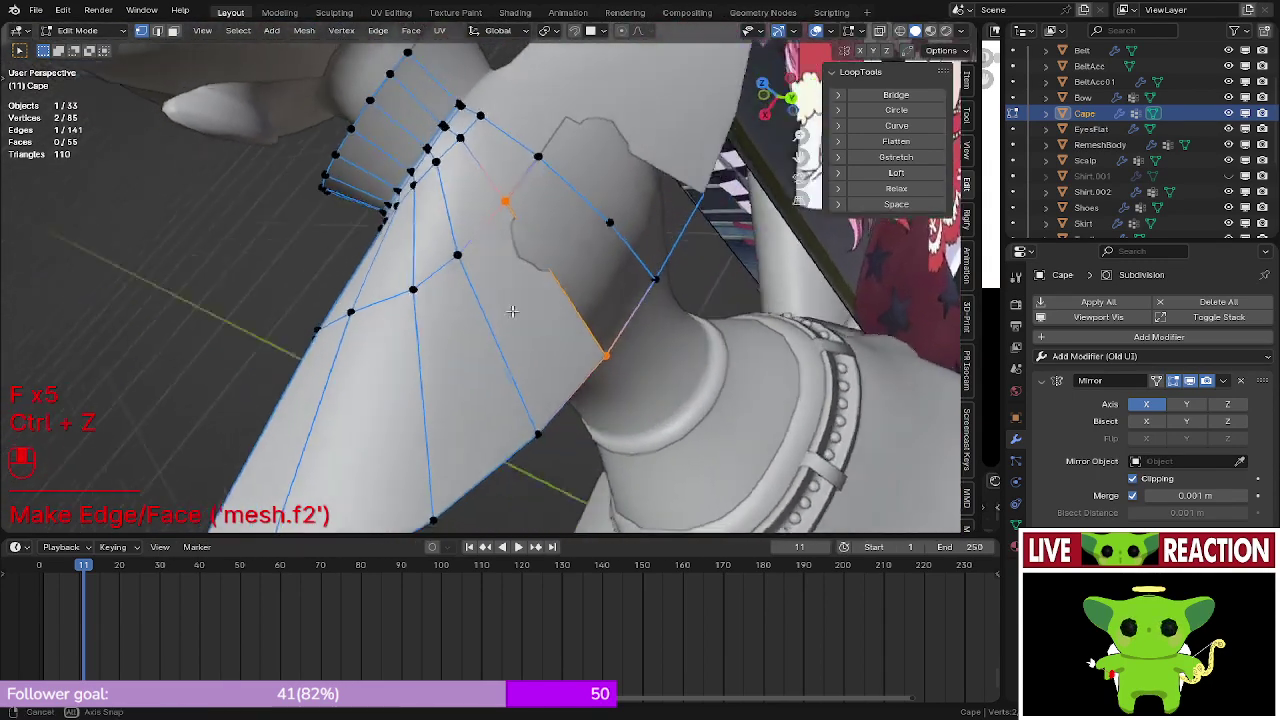
- Add one centred loop cut across the new back faces and fill the two remaining faces near the centre back
{"action": "key", "text": "ctrl+r"}
{"action": "double_click", "coordinate": [503, 317]}
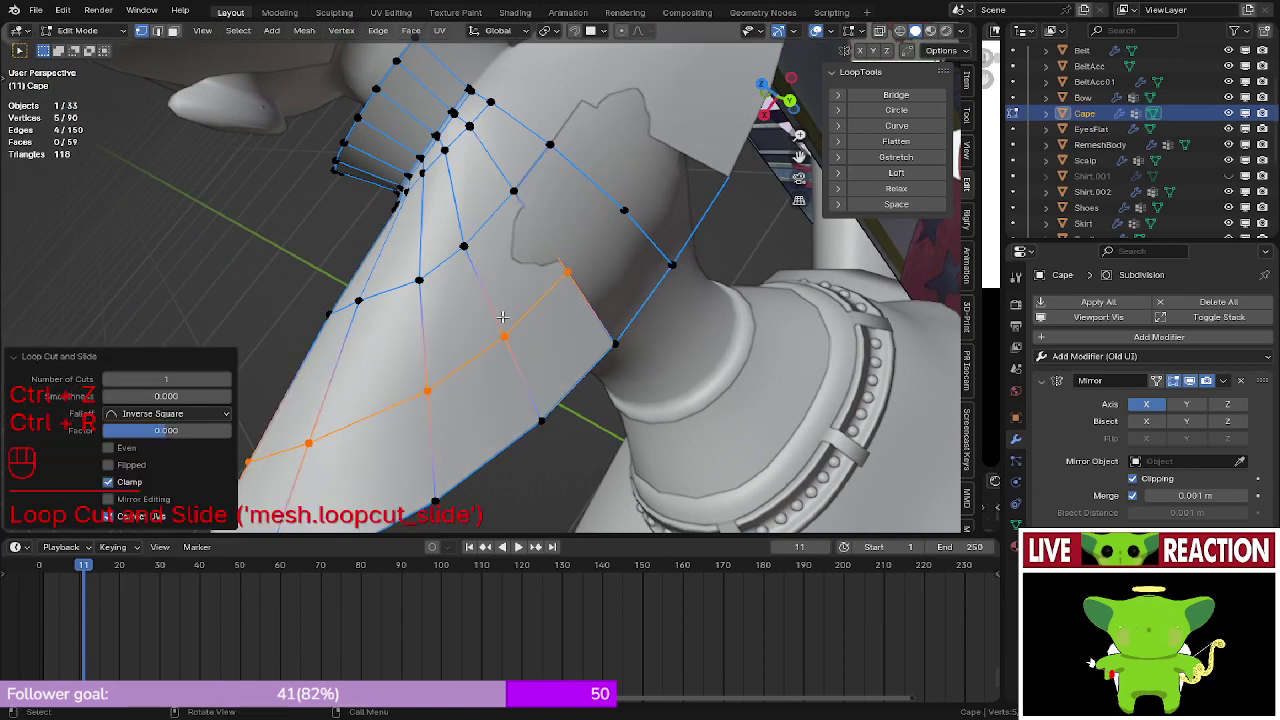
{"action": "left_click", "coordinate": [617, 341]}
{"action": "left_click", "coordinate": [687, 258], "text": "shift"}
{"action": "key", "text": "f"}
{"action": "key", "text": "f"}
{"action": "middle_click_drag", "start_coordinate": [617, 183], "coordinate": [559, 281]}
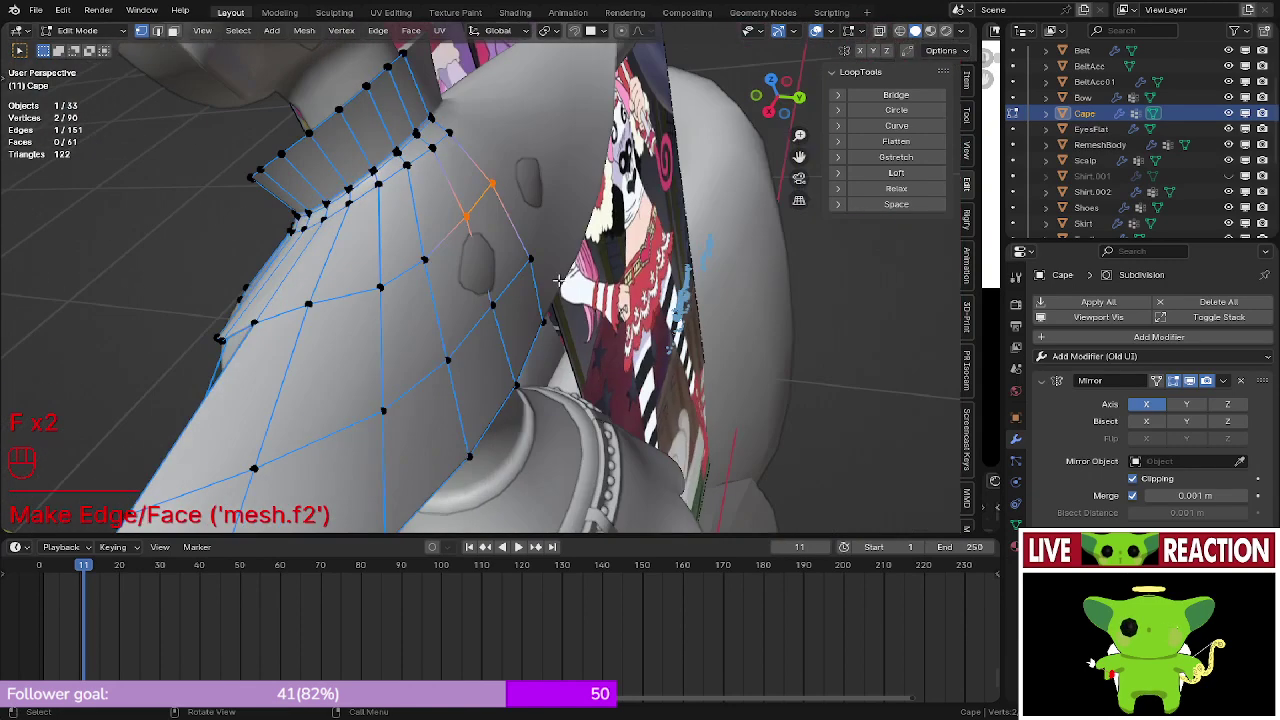
- Push two inner back vertices outward from the body one at a time with Shrink/Fatten, the first by about 0.027 m
{"action": "left_click", "coordinate": [513, 300]}
{"action": "key", "text": "alt+s"}
{"action": "left_click", "coordinate": [519, 271]}
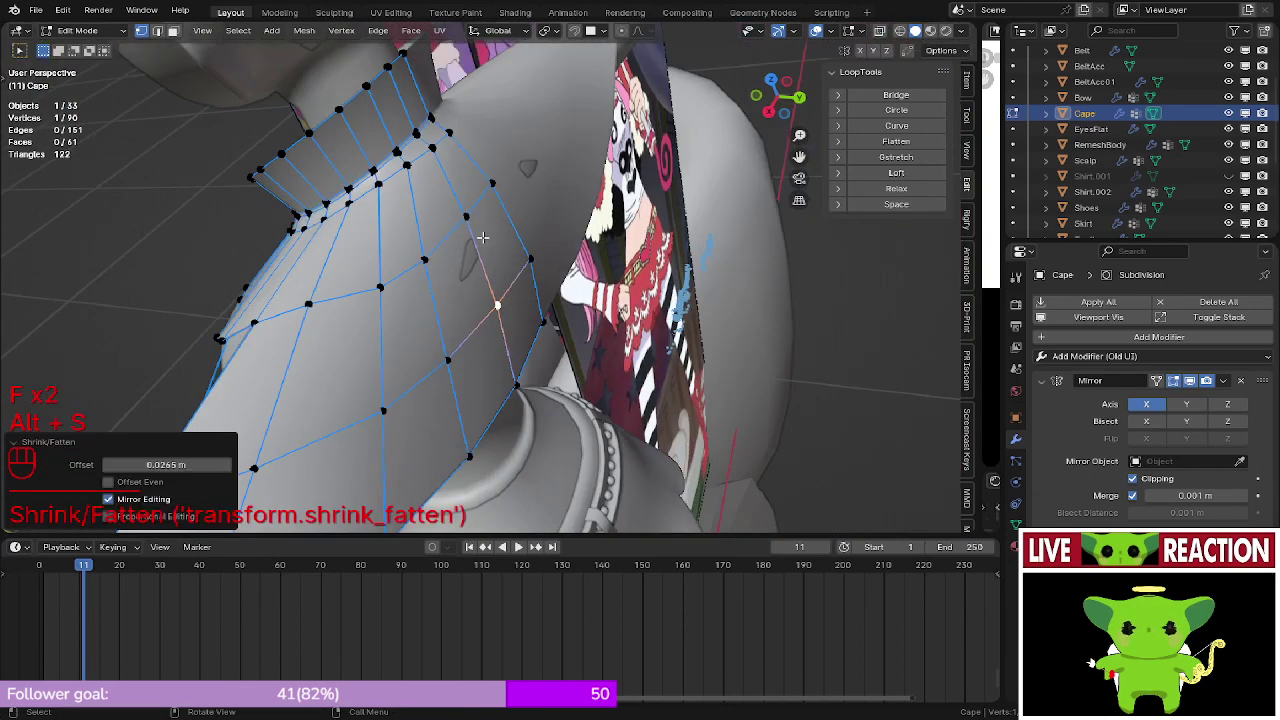
{"action": "left_click", "coordinate": [468, 219]}
{"action": "middle_click_drag", "start_coordinate": [493, 236], "coordinate": [480, 286]}
{"action": "key", "text": "alt+s"}
{"action": "right_click", "coordinate": [576, 246]}
{"action": "key", "text": "alt+s"}
{"action": "left_click", "coordinate": [584, 236]}
- Push the pair of back vertices behind the shoulder outward together with Shrink/Fatten by about 0.018 m
{"action": "key", "text": "Tab"}
{"action": "scroll", "coordinate": [480, 360], "scroll_direction": "up", "scroll_amount": 3}
{"action": "middle_click_drag", "start_coordinate": [480, 320], "coordinate": [482, 280]}
{"action": "key", "text": "Tab"}
{"action": "left_click", "coordinate": [507, 342]}
{"action": "left_click", "coordinate": [481, 277], "text": "shift"}
{"action": "key", "text": "alt+s"}
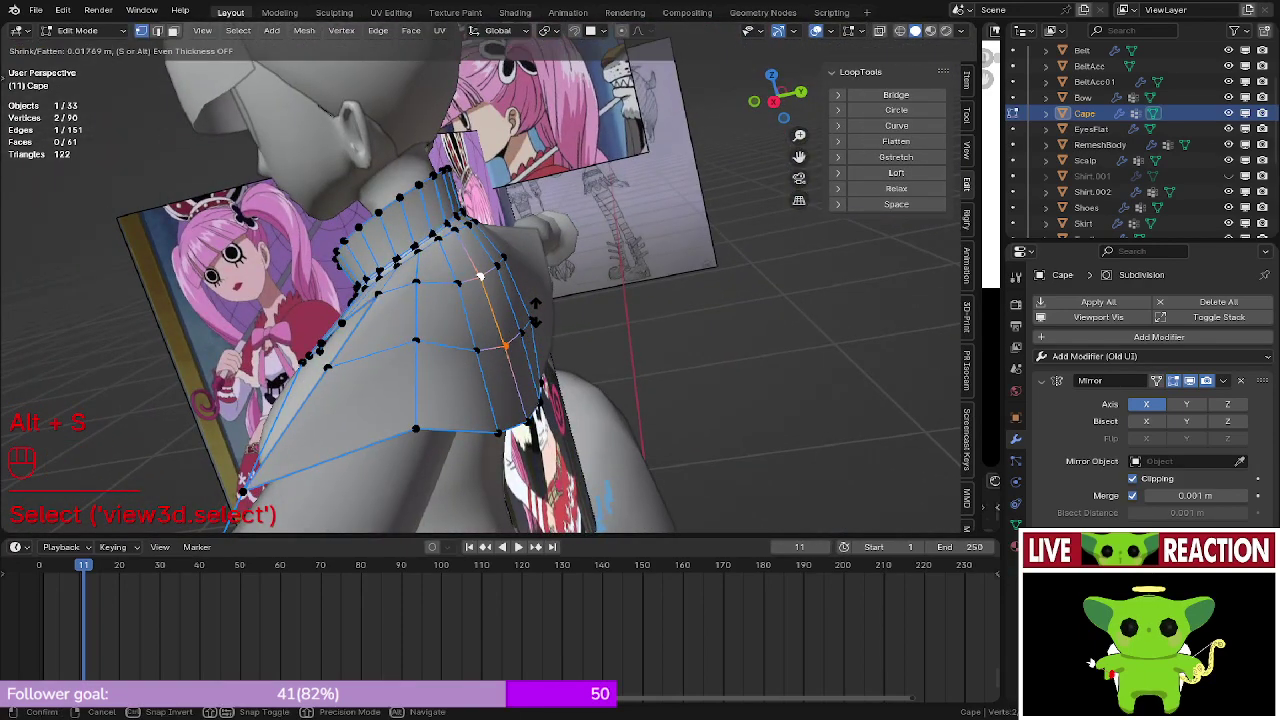
{"action": "left_click", "coordinate": [537, 313]}
- Push the neighbouring pair of vertices, one column closer to the arm, outward with Shrink/Fatten
{"action": "left_click", "coordinate": [471, 347]}
{"action": "left_click", "coordinate": [478, 276], "text": "shift"}
{"action": "left_click", "coordinate": [457, 287]}
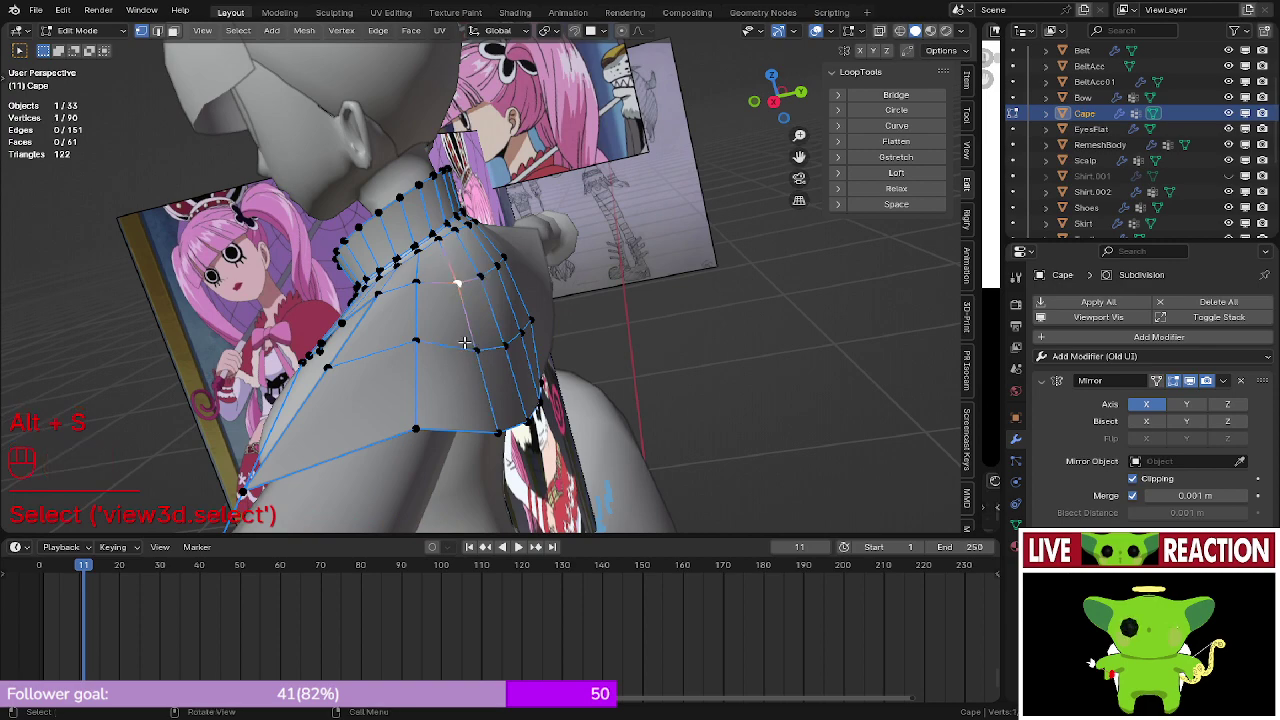
{"action": "left_click", "coordinate": [475, 348], "text": "shift"}
{"action": "key", "text": "alt+s"}
{"action": "left_click", "coordinate": [519, 299]}
{"action": "key", "text": "Tab"}
{"action": "middle_click_drag", "start_coordinate": [519, 297], "coordinate": [500, 349]}
{"action": "key", "text": "Tab"}
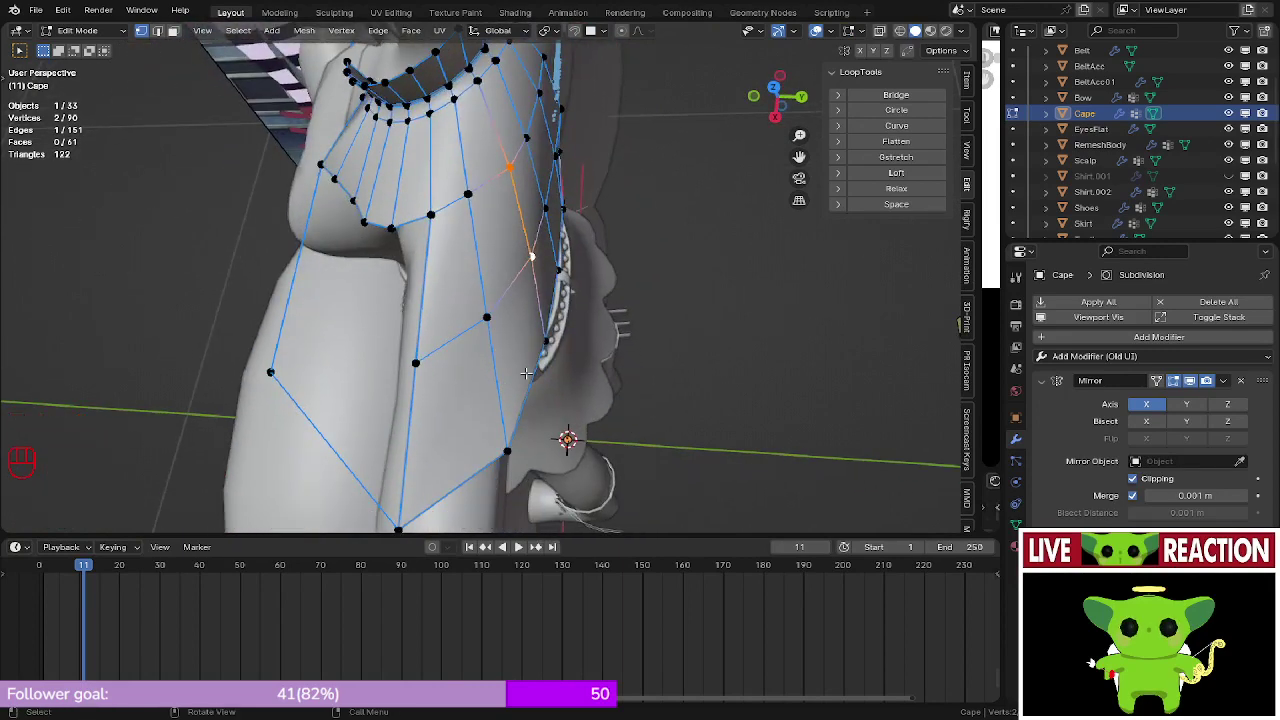
- Cut the front opening edge once at its middle and the lower front edge with four cuts
{"action": "middle_click_drag", "start_coordinate": [327, 257], "coordinate": [394, 237]}
{"action": "key", "text": "ctrl+r"}
{"action": "left_click", "coordinate": [330, 262]}
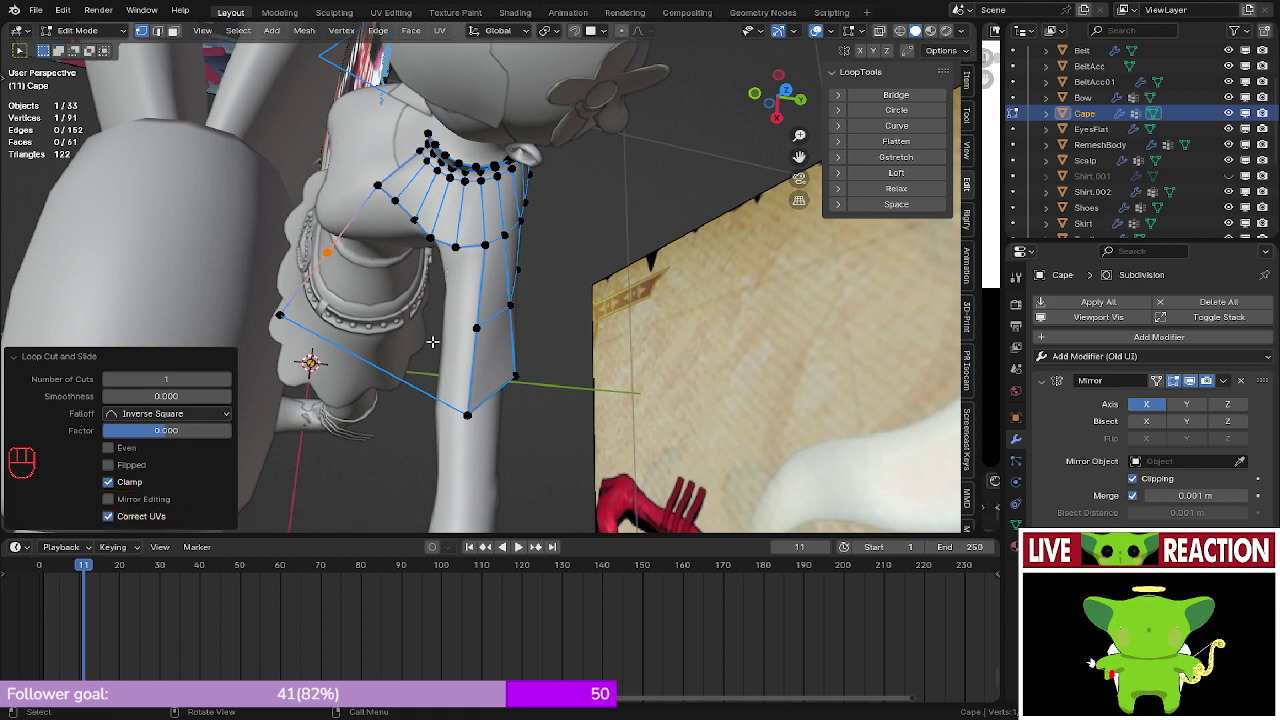
{"action": "key", "text": "ctrl+r"}
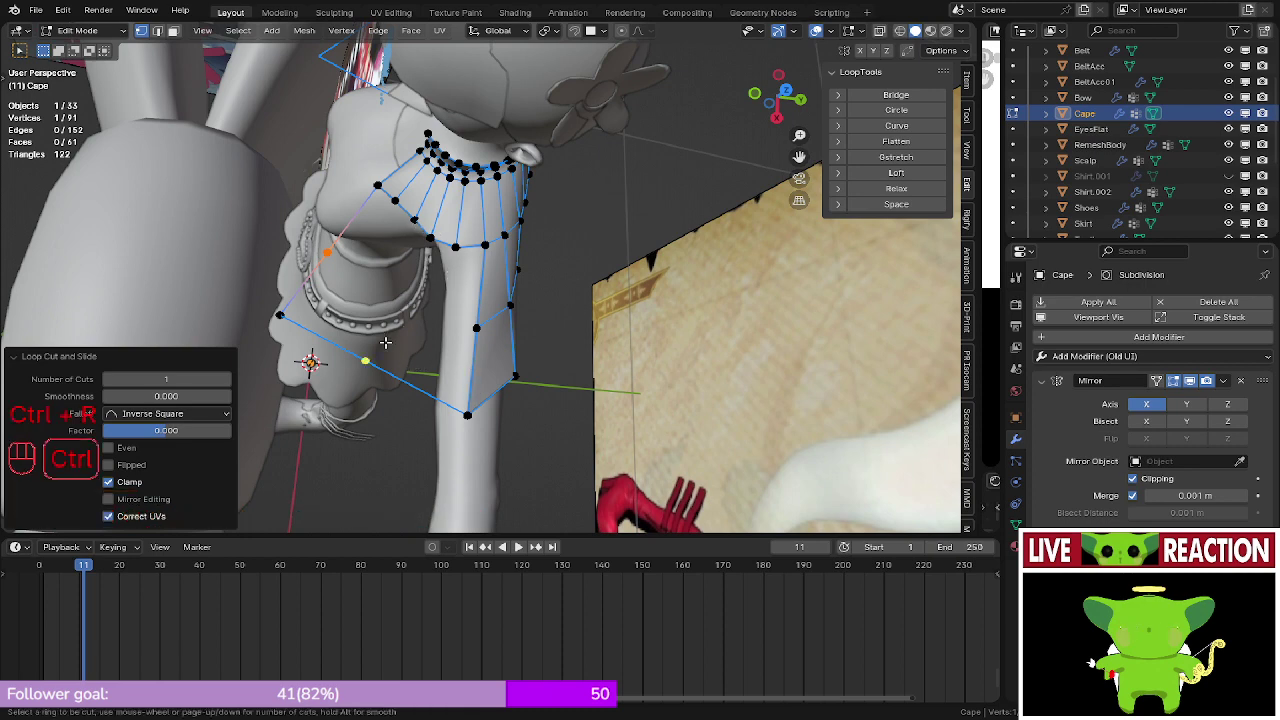
{"action": "scroll", "coordinate": [385, 343], "scroll_direction": "up", "scroll_amount": 3}
{"action": "left_click", "coordinate": [385, 343]}
{"action": "right_click", "coordinate": [385, 343]}
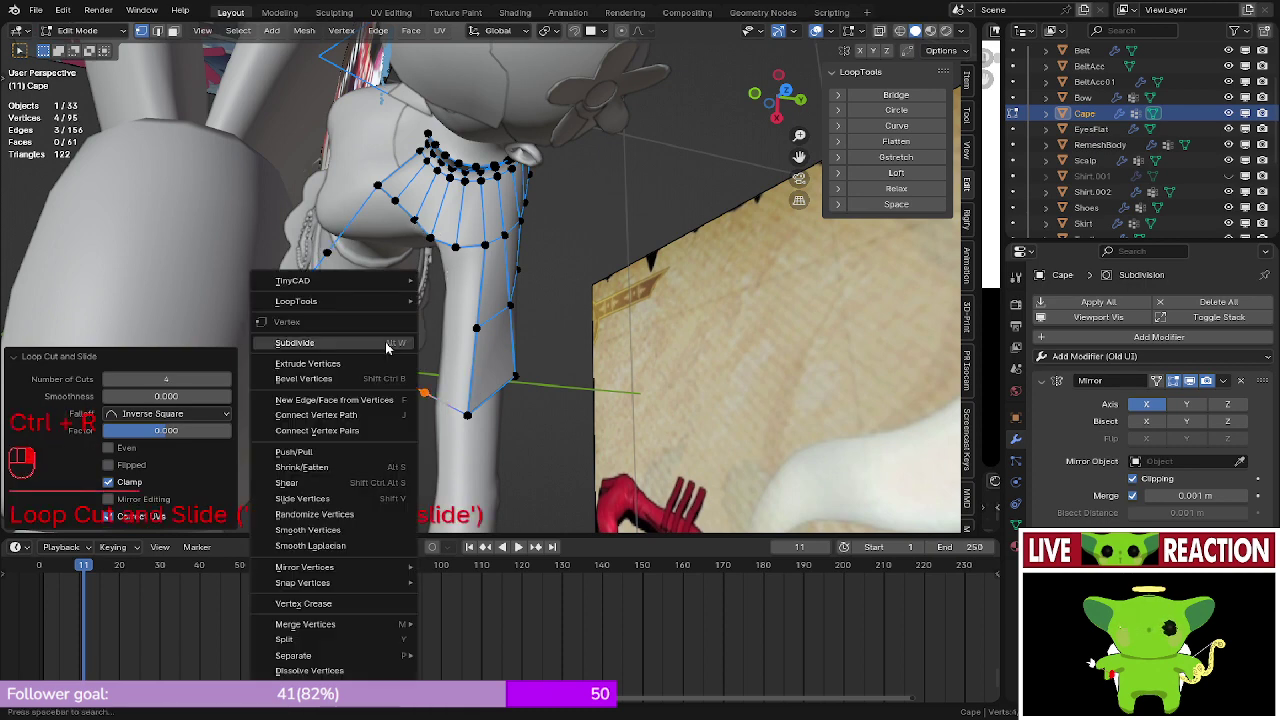
{"action": "key", "text": "Escape"}
- Connect the upper front edge to the new lower-edge vertex nearest the arm and fill faces towards the front opening
{"action": "left_click", "coordinate": [455, 246]}
{"action": "left_click", "coordinate": [408, 375], "text": "shift"}
{"action": "key", "text": "f"}
{"action": "key", "text": "f"}
{"action": "key", "text": "f"}
{"action": "key", "text": "f"}
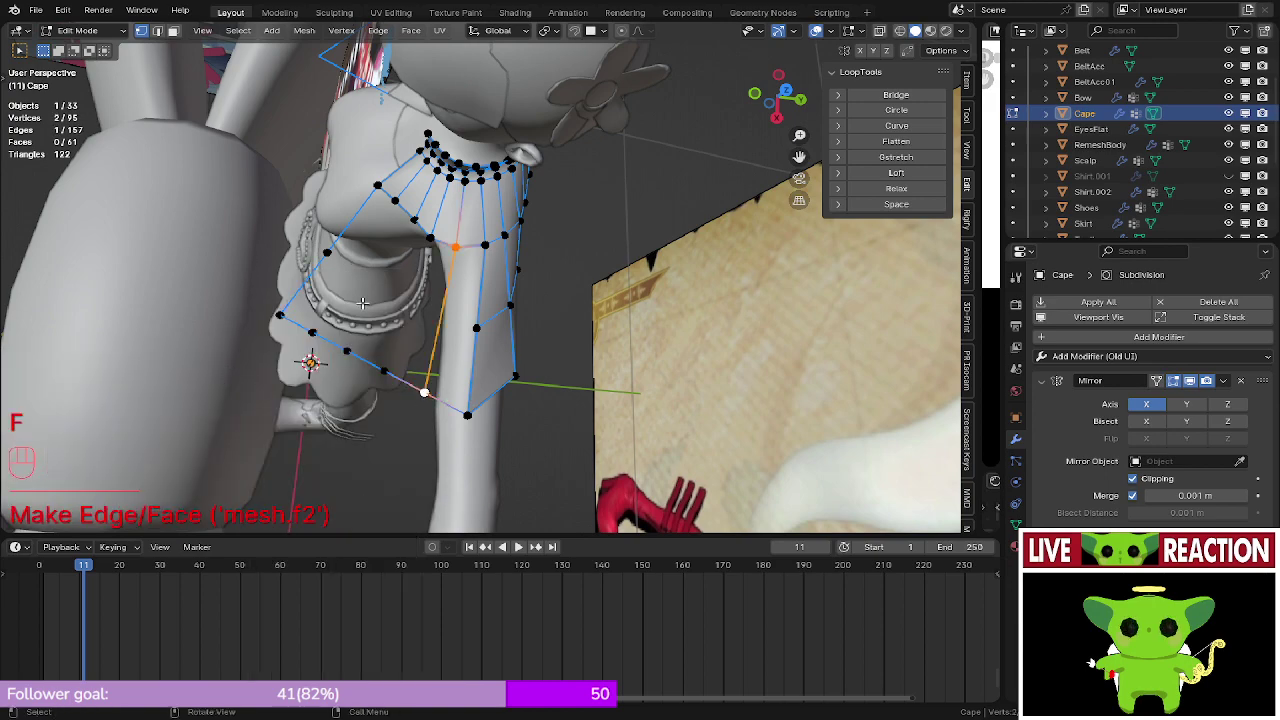
- Add one centred loop cut across the front faces and fill the two-face gap between them and the arm
{"action": "middle_click_drag", "start_coordinate": [408, 375], "coordinate": [420, 320]}
{"action": "key", "text": "KP_1"}
{"action": "scroll", "coordinate": [514, 305], "scroll_direction": "down", "scroll_amount": 2}
{"action": "key", "text": "KP_1"}
{"action": "scroll", "coordinate": [488, 239], "scroll_direction": "up", "scroll_amount": 3}
{"action": "key", "text": "ctrl+r"}
{"action": "left_click", "coordinate": [420, 320]}
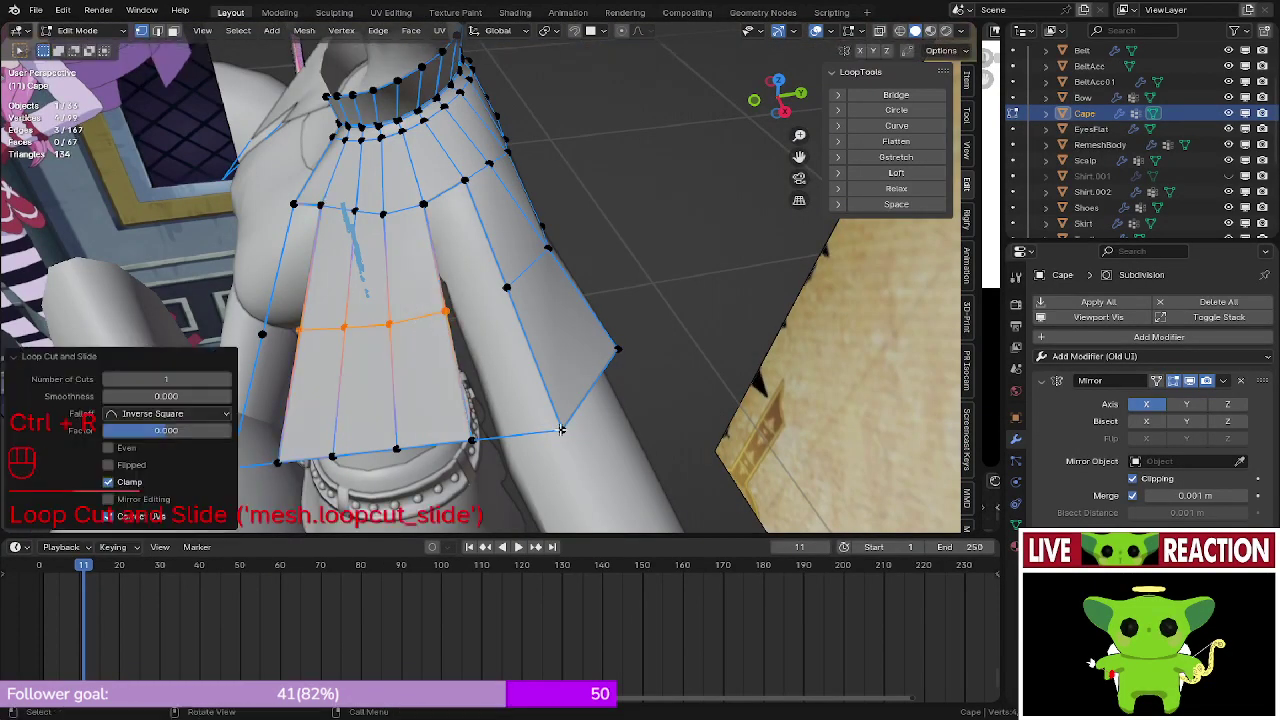
{"action": "left_click", "coordinate": [560, 428]}
{"action": "key", "text": "f"}
{"action": "key", "text": "f"}
{"action": "middle_click_drag", "start_coordinate": [560, 428], "coordinate": [537, 300]}
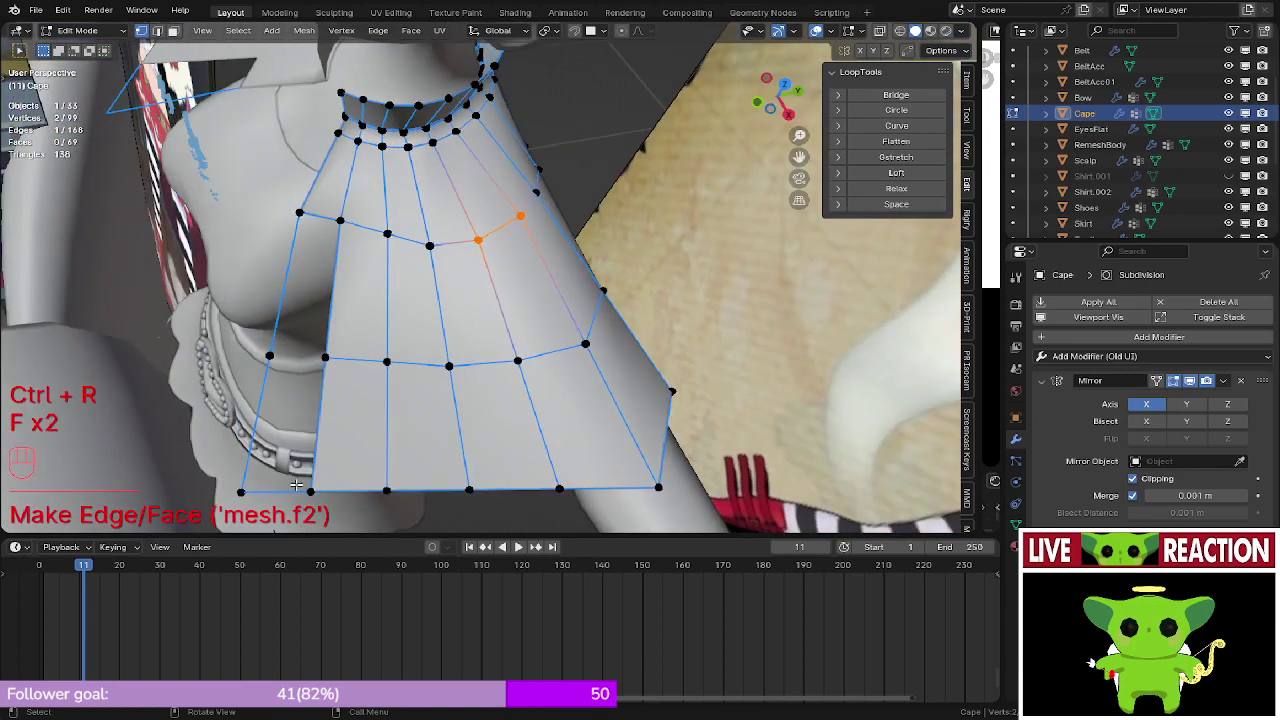
- Fill the last two faces along the cape's front opening and save the file
{"action": "left_click", "coordinate": [309, 490]}
{"action": "left_click", "coordinate": [243, 490], "text": "shift"}
{"action": "key", "text": "f"}
{"action": "key", "text": "f"}
{"action": "middle_click_drag", "start_coordinate": [320, 390], "coordinate": [551, 287]}
{"action": "key", "text": "ctrl+s"}
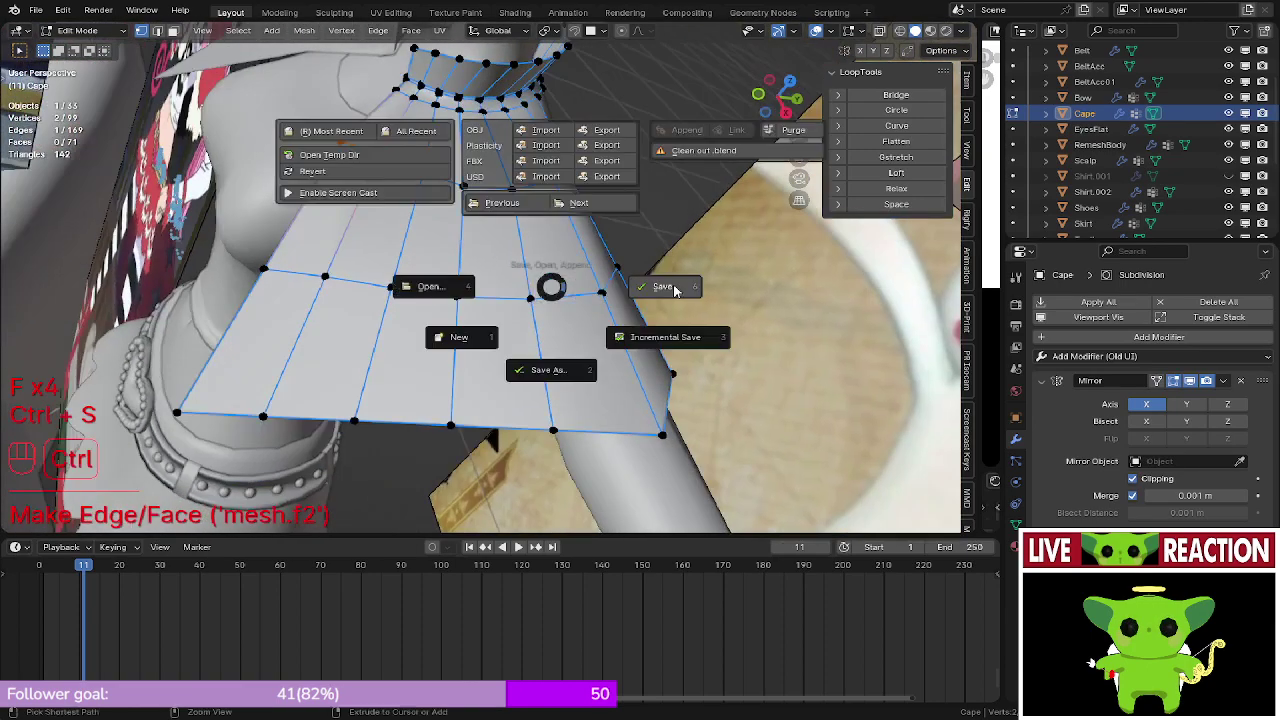
{"action": "left_click", "coordinate": [675, 290]}
- Reposition two cape vertices one at a time to refine the shape of the filled panel
{"action": "middle_click_drag", "start_coordinate": [672, 284], "coordinate": [333, 372]}
{"action": "key", "text": "Tab"}
{"action": "key", "text": "Tab"}
{"action": "middle_click_drag", "start_coordinate": [333, 372], "coordinate": [354, 505]}
{"action": "middle_click_drag", "start_coordinate": [354, 505], "coordinate": [480, 400], "text": "shift"}
{"action": "left_click", "coordinate": [457, 351]}
{"action": "key", "text": "g"}
{"action": "left_click", "coordinate": [437, 350]}
{"action": "left_click", "coordinate": [466, 430]}
{"action": "key", "text": "g"}
{"action": "left_click", "coordinate": [487, 408]}
- Select the cape's upper horizontal edge loop below the collar and smooth it twice with LoopTools Relax
{"action": "scroll", "coordinate": [487, 405], "scroll_direction": "down", "scroll_amount": 3}
{"action": "mouse_move", "coordinate": [480, 400]}
{"action": "middle_mouse_down", "text": "shift"}
{"action": "mouse_move", "coordinate": [491, 377]}
{"action": "mouse_move", "coordinate": [488, 420]}
{"action": "middle_mouse_up", "text": "shift"}
{"action": "scroll", "coordinate": [534, 283], "scroll_direction": "up", "scroll_amount": 2}
{"action": "left_click", "coordinate": [538, 277], "text": "alt"}
{"action": "middle_click_drag", "start_coordinate": [538, 275], "coordinate": [600, 230]}
{"action": "left_click", "coordinate": [895, 192]}
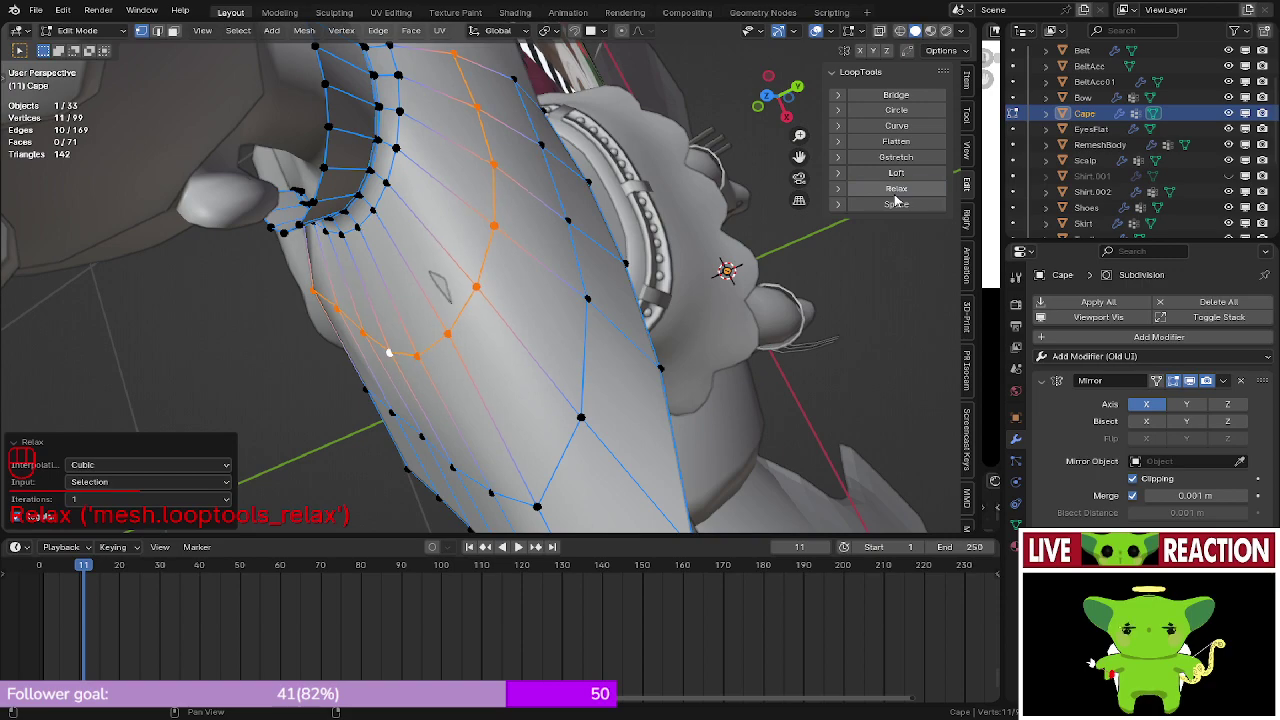
{"action": "left_click", "coordinate": [895, 195]}
{"action": "middle_click_drag", "start_coordinate": [600, 240], "coordinate": [538, 205]}
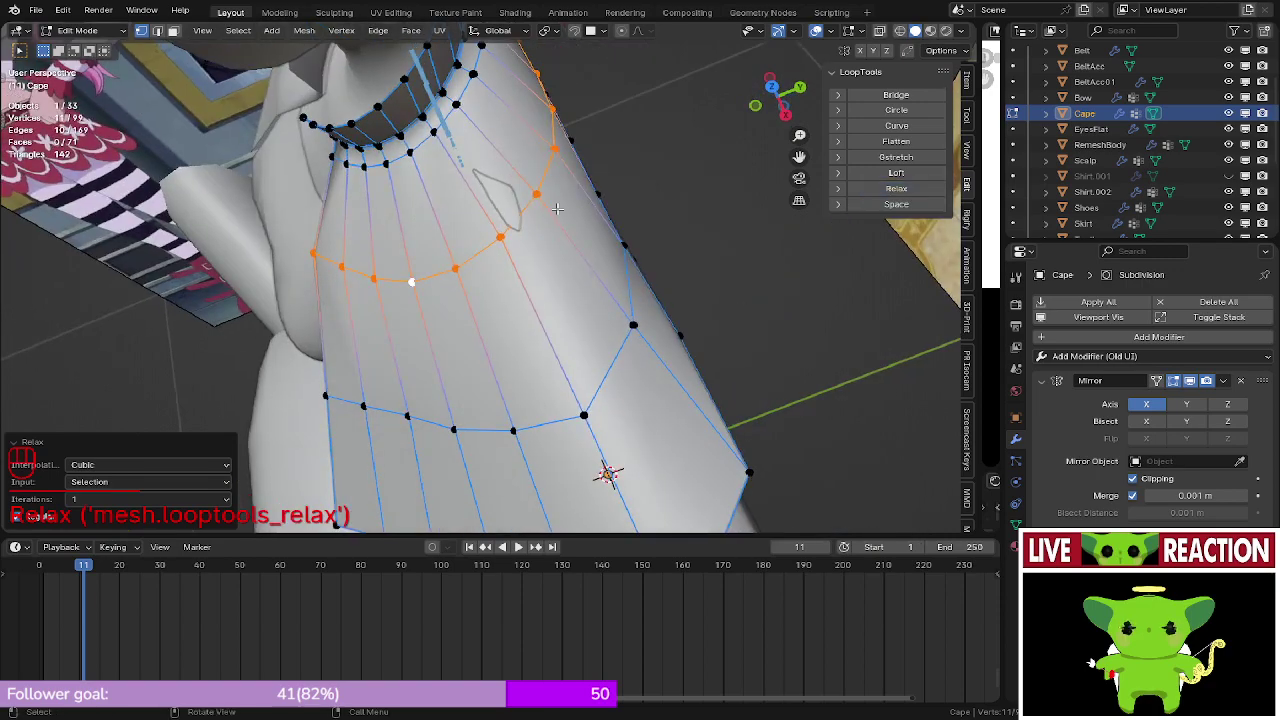
- Push the two upper-loop vertices over the shoulder outward with Shrink/Fatten so the cape clears the body
{"action": "left_click", "coordinate": [534, 196]}
{"action": "left_click", "coordinate": [486, 252], "text": "shift"}
{"action": "middle_click_drag", "start_coordinate": [486, 252], "coordinate": [574, 240]}
{"action": "key", "text": "alt+s"}
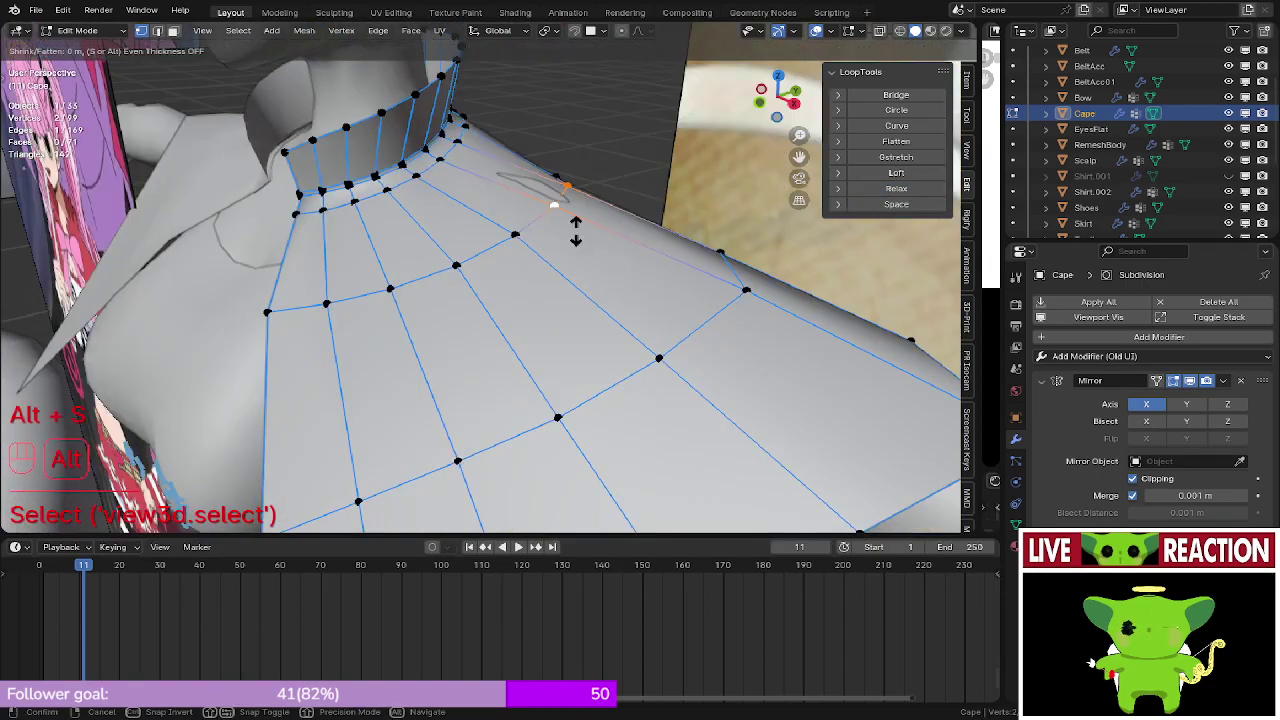
{"action": "left_click", "coordinate": [590, 195]}
{"action": "middle_click_drag", "start_coordinate": [590, 195], "coordinate": [720, 200]}
- Smooth the cape's middle edge loop and its bottom edge loop with LoopTools Relax
{"action": "left_click", "coordinate": [555, 293], "text": "alt"}
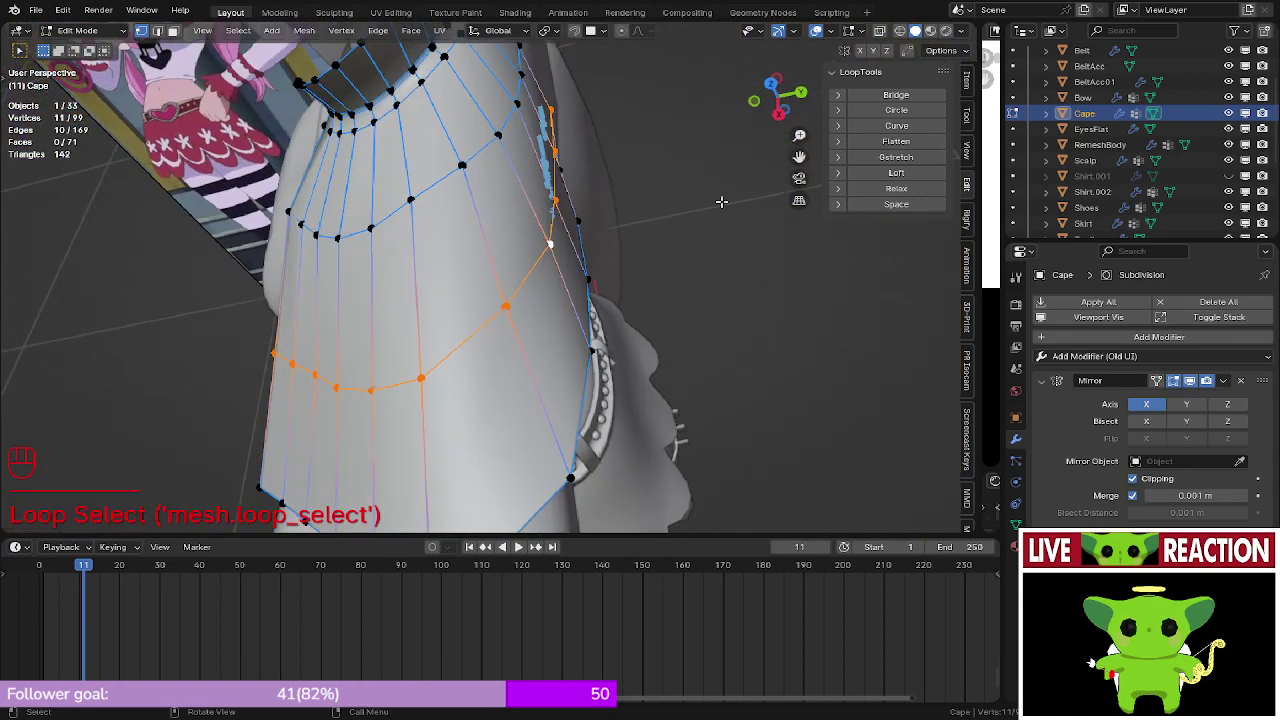
{"action": "left_click", "coordinate": [865, 188]}
{"action": "middle_click_drag", "start_coordinate": [610, 315], "coordinate": [577, 309]}
{"action": "scroll", "coordinate": [465, 335], "scroll_direction": "down", "scroll_amount": 2}
{"action": "left_click", "coordinate": [496, 430], "text": "alt"}
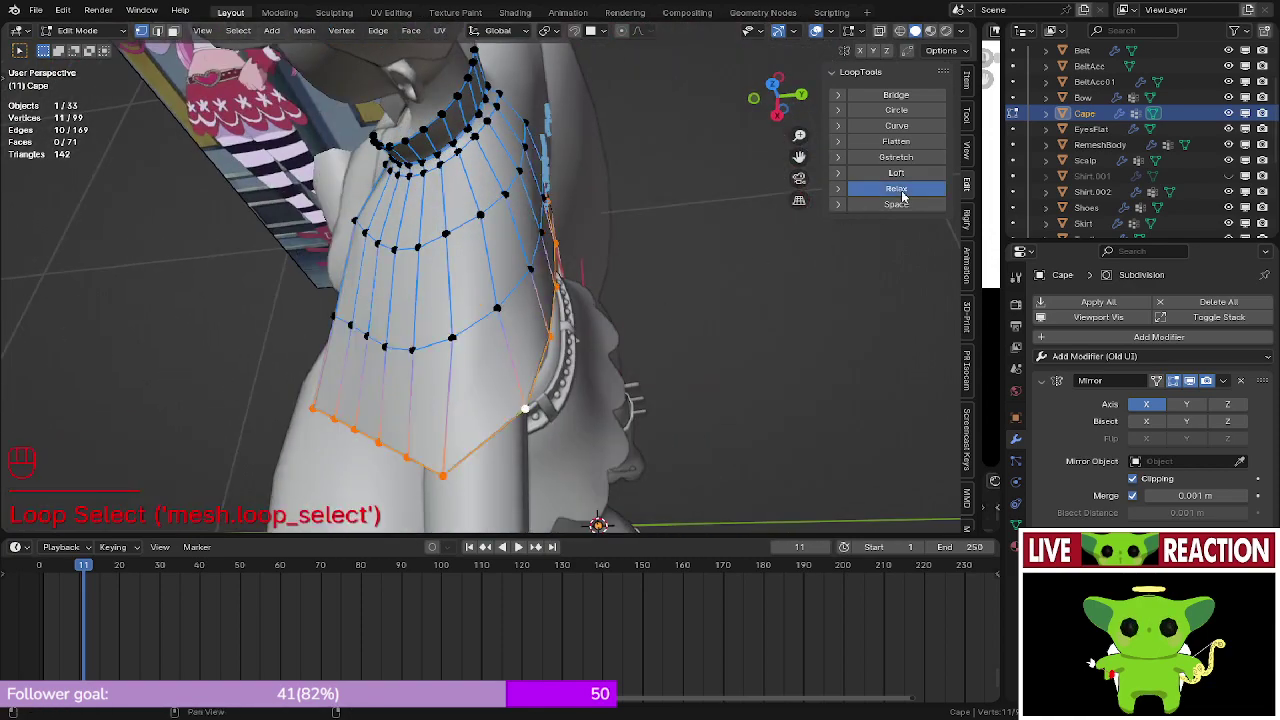
{"action": "left_click", "coordinate": [896, 188]}
{"action": "middle_click_drag", "start_coordinate": [634, 296], "coordinate": [606, 309]}
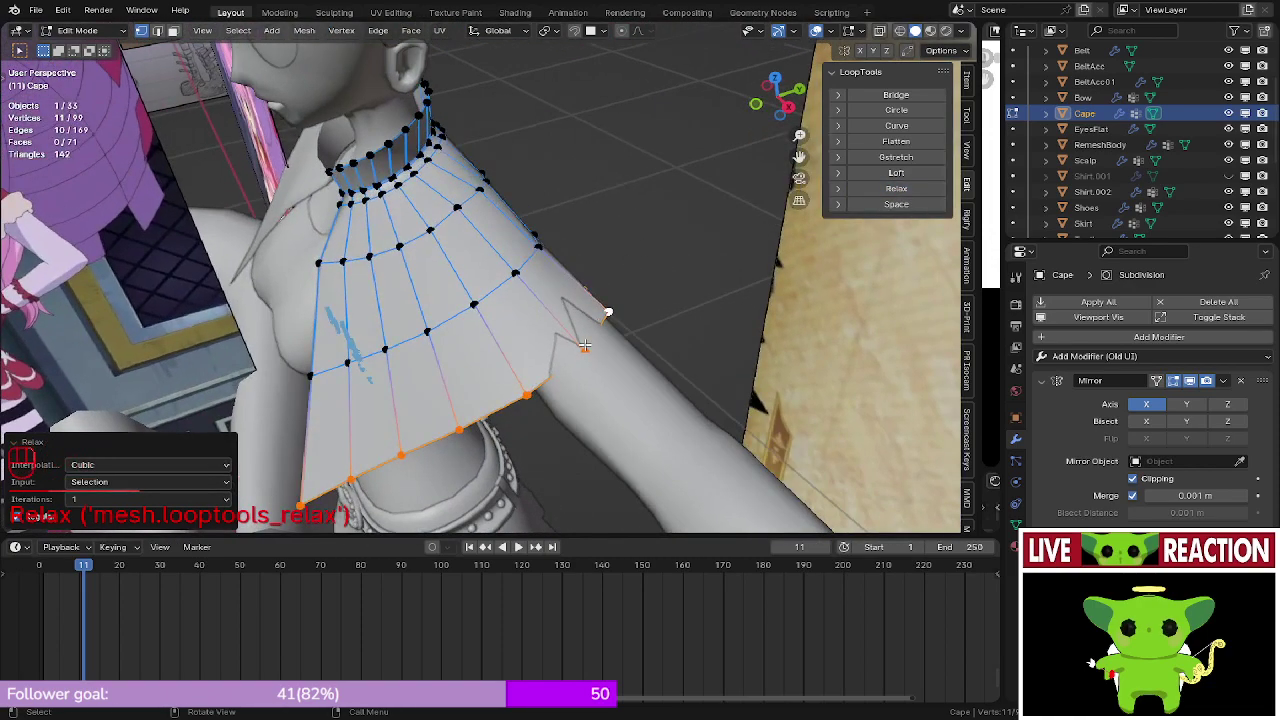
- Push the two bottom-edge vertices over the arm outward with Shrink/Fatten, one alone by about 0.033 m and both together
{"action": "left_click", "coordinate": [585, 350]}
{"action": "key", "text": "alt+s"}
{"action": "left_click", "coordinate": [631, 288]}
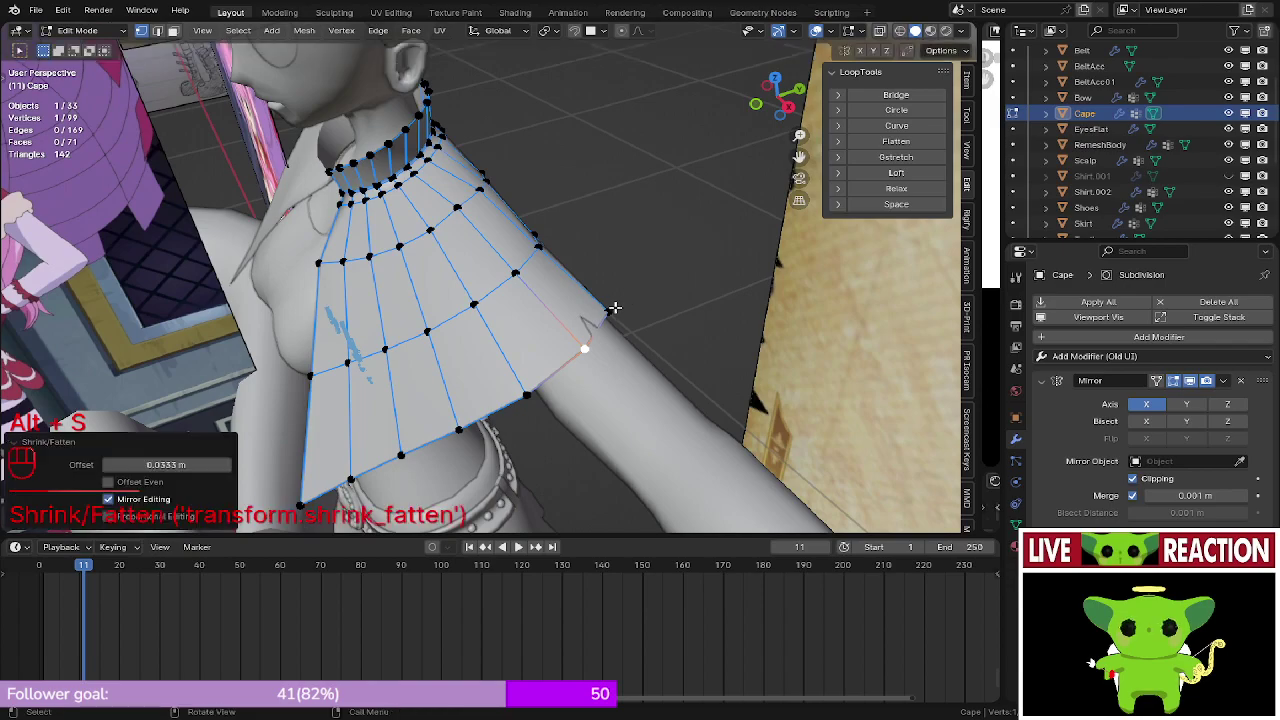
{"action": "left_click", "coordinate": [608, 312]}
{"action": "left_click", "coordinate": [586, 348], "text": "shift"}
{"action": "key", "text": "alt+s"}
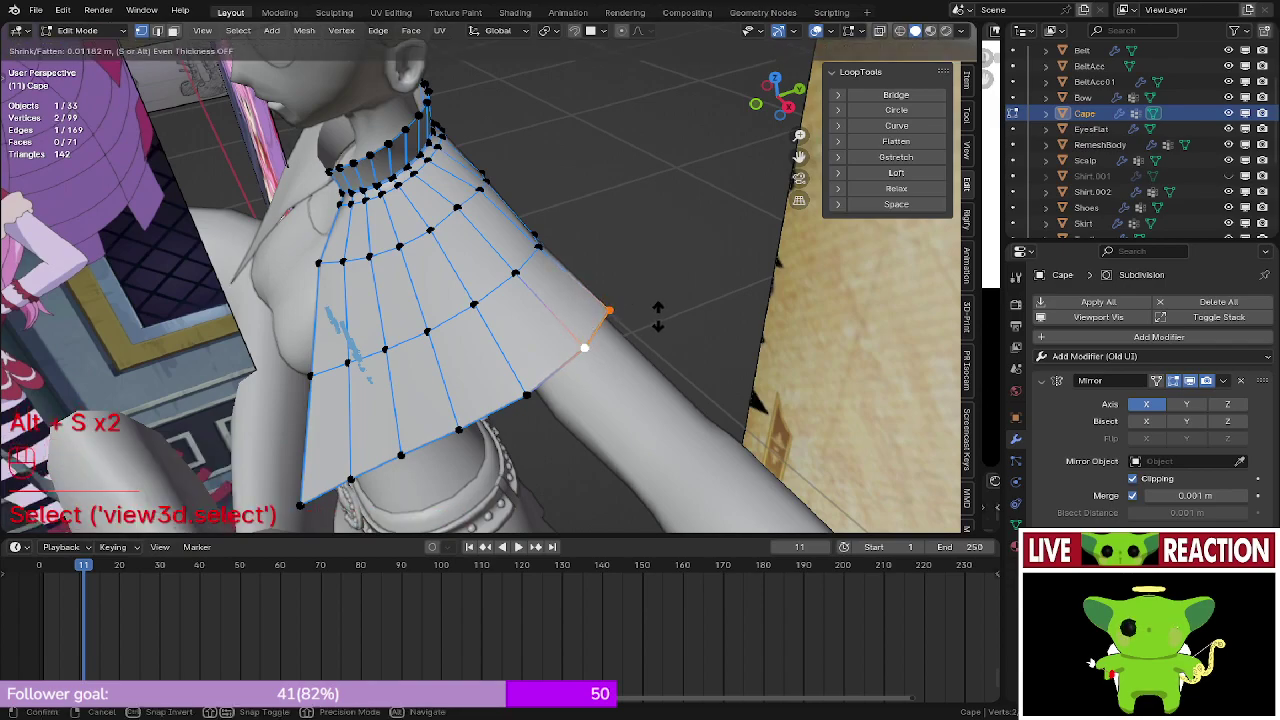
{"action": "left_click", "coordinate": [657, 316]}
{"action": "middle_click_drag", "start_coordinate": [655, 318], "coordinate": [565, 288]}
- Examine the cape's overall silhouette in object mode from the front against the reference images
{"action": "key", "text": "Tab"}
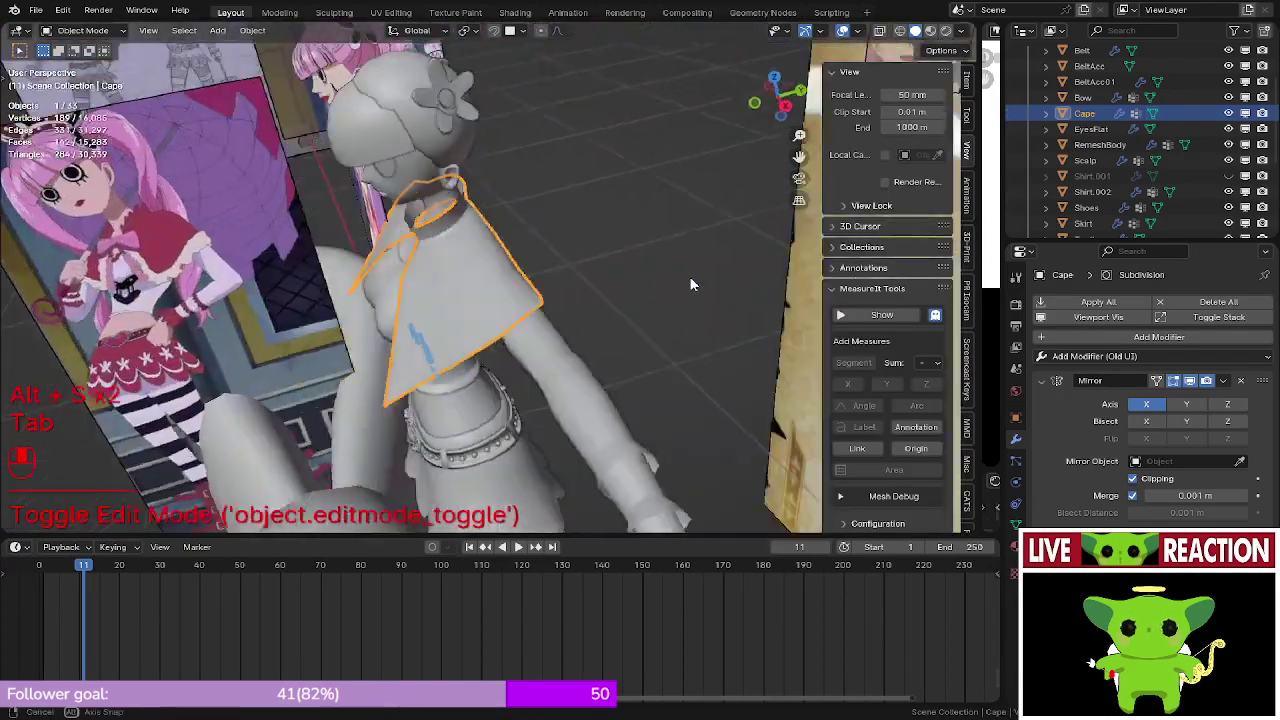
{"action": "key", "text": "KP_1"}
{"action": "scroll", "coordinate": [565, 285], "scroll_direction": "up", "scroll_amount": 4}
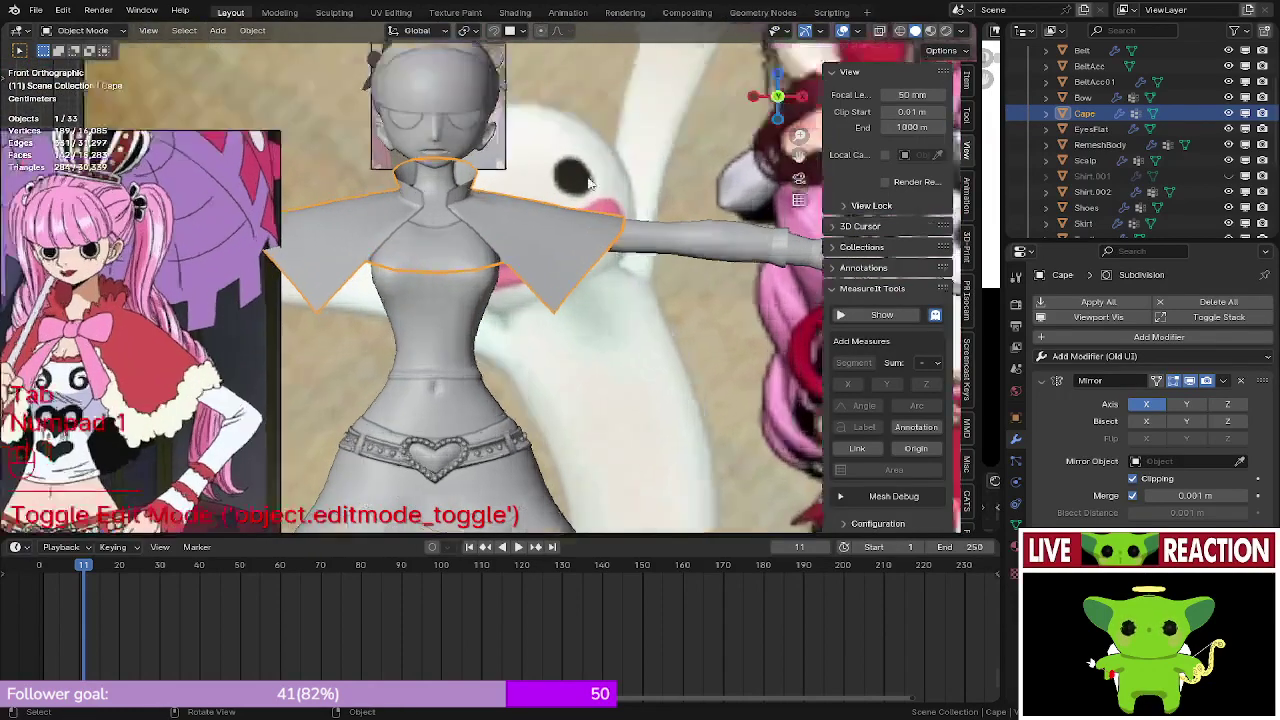
{"action": "middle_click_drag", "start_coordinate": [593, 159], "coordinate": [558, 155], "text": "shift"}
{"action": "middle_click_drag", "start_coordinate": [498, 236], "coordinate": [517, 332], "text": "shift"}
- Move three vertices of the cape's bottom edge below the arm slightly outward and down to round the hem
{"action": "key", "text": "Tab"}
{"action": "scroll", "coordinate": [517, 332], "scroll_direction": "up", "scroll_amount": 5}
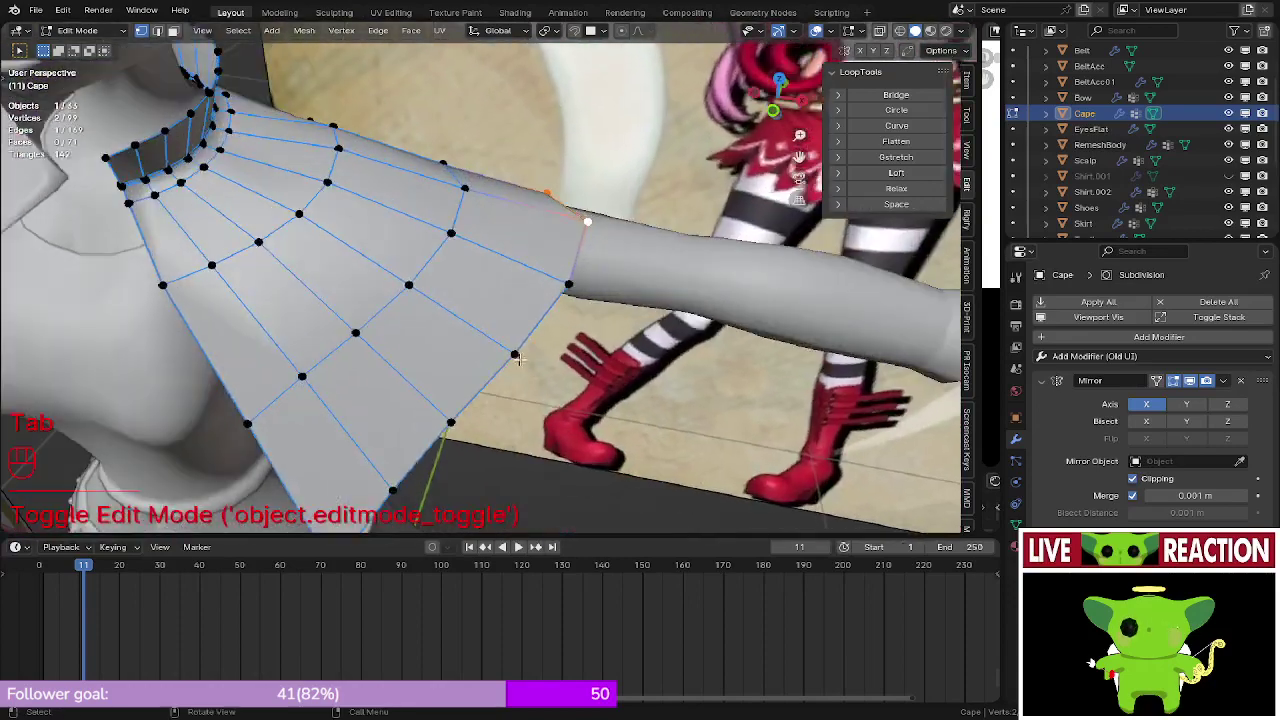
{"action": "left_click", "coordinate": [522, 358]}
{"action": "key", "text": "g"}
{"action": "left_click", "coordinate": [532, 364]}
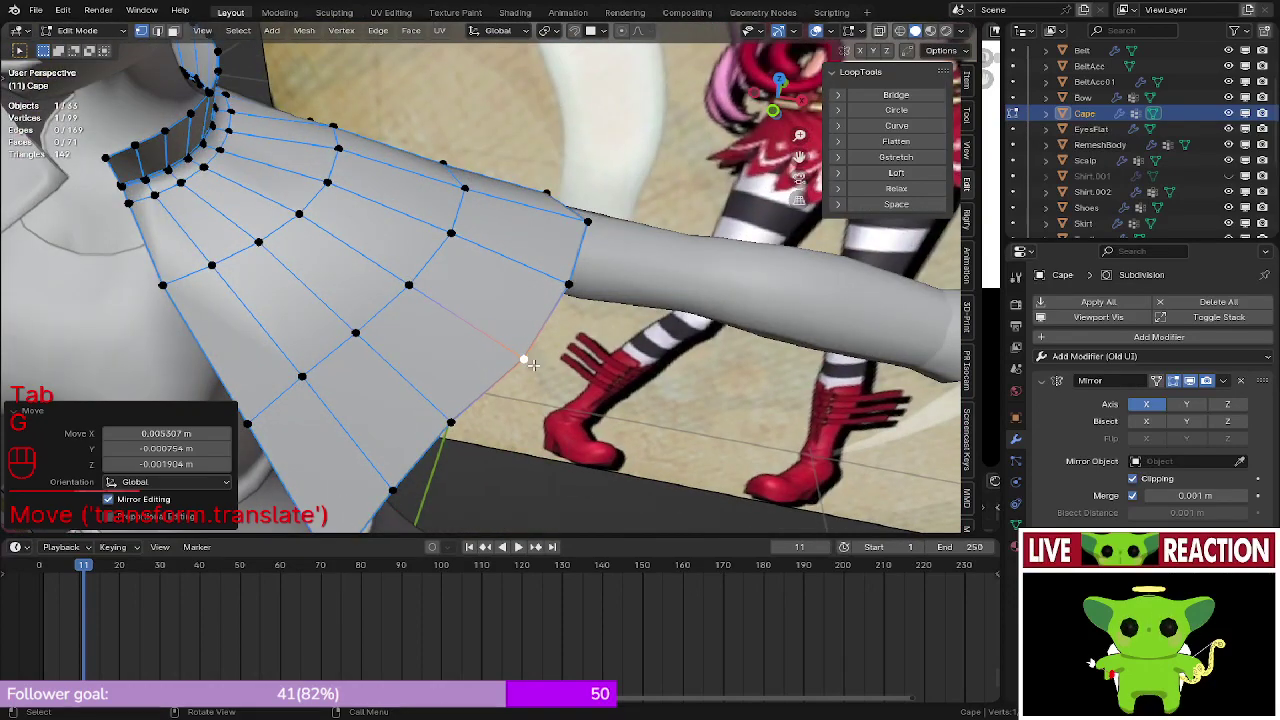
{"action": "left_click", "coordinate": [480, 398]}
{"action": "middle_click_drag", "start_coordinate": [480, 398], "coordinate": [543, 332]}
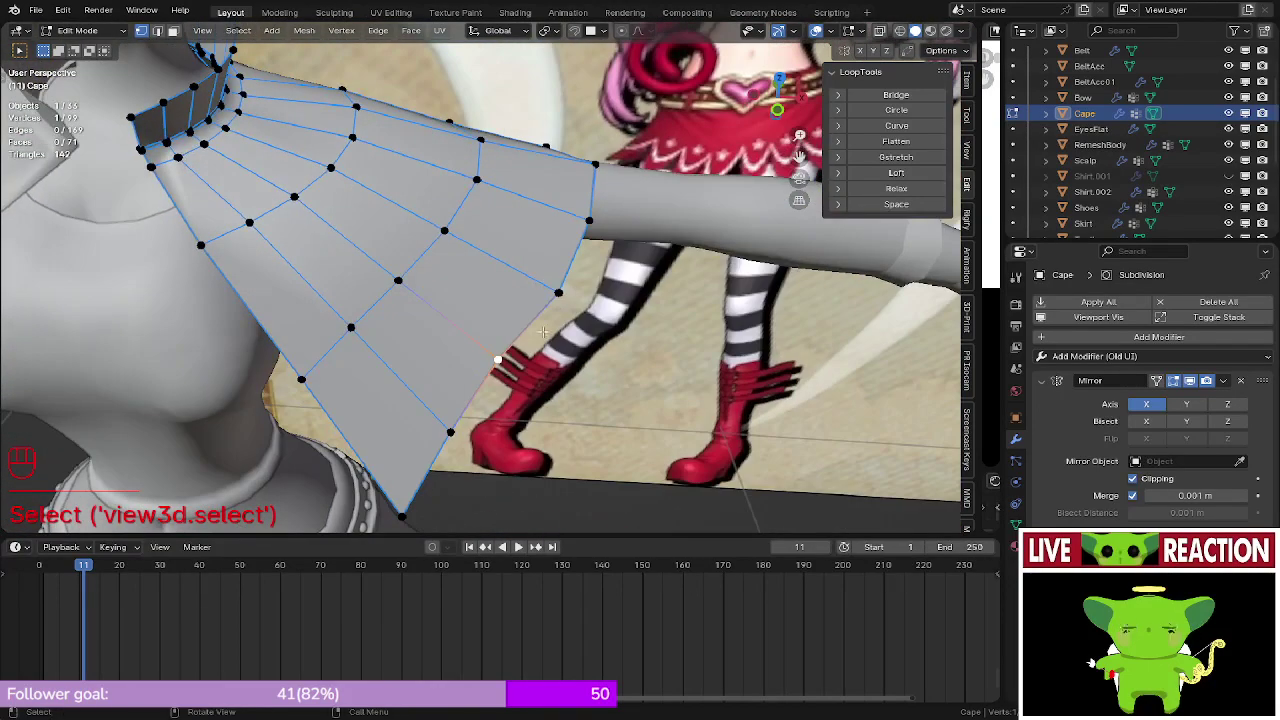
{"action": "key", "text": "g"}
{"action": "left_click", "coordinate": [551, 346]}
{"action": "left_click", "coordinate": [463, 443]}
{"action": "key", "text": "g"}
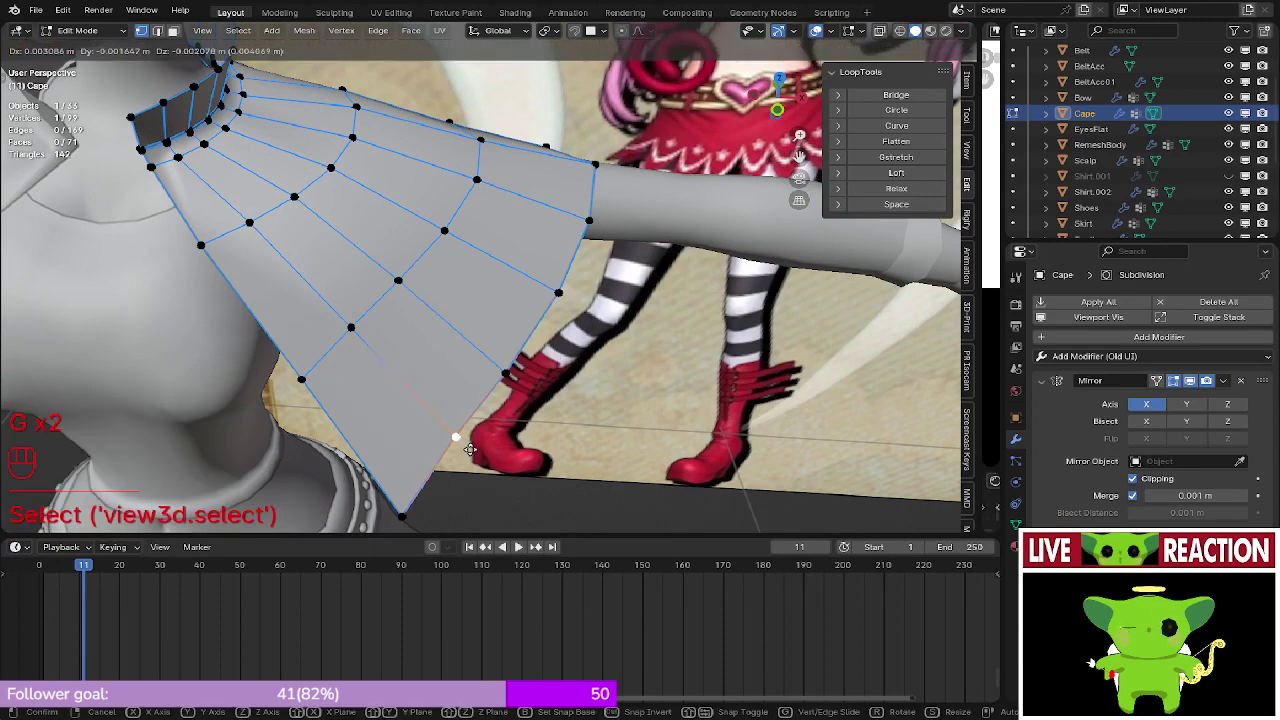
{"action": "left_click", "coordinate": [472, 451]}
- Save the file, check the cape's hem from the front view, and save again
{"action": "middle_click_drag", "start_coordinate": [472, 451], "coordinate": [571, 285]}
{"action": "scroll", "coordinate": [571, 285], "scroll_direction": "up", "scroll_amount": 3}
{"action": "key", "text": "ctrl+s"}
{"action": "left_click", "coordinate": [670, 212]}
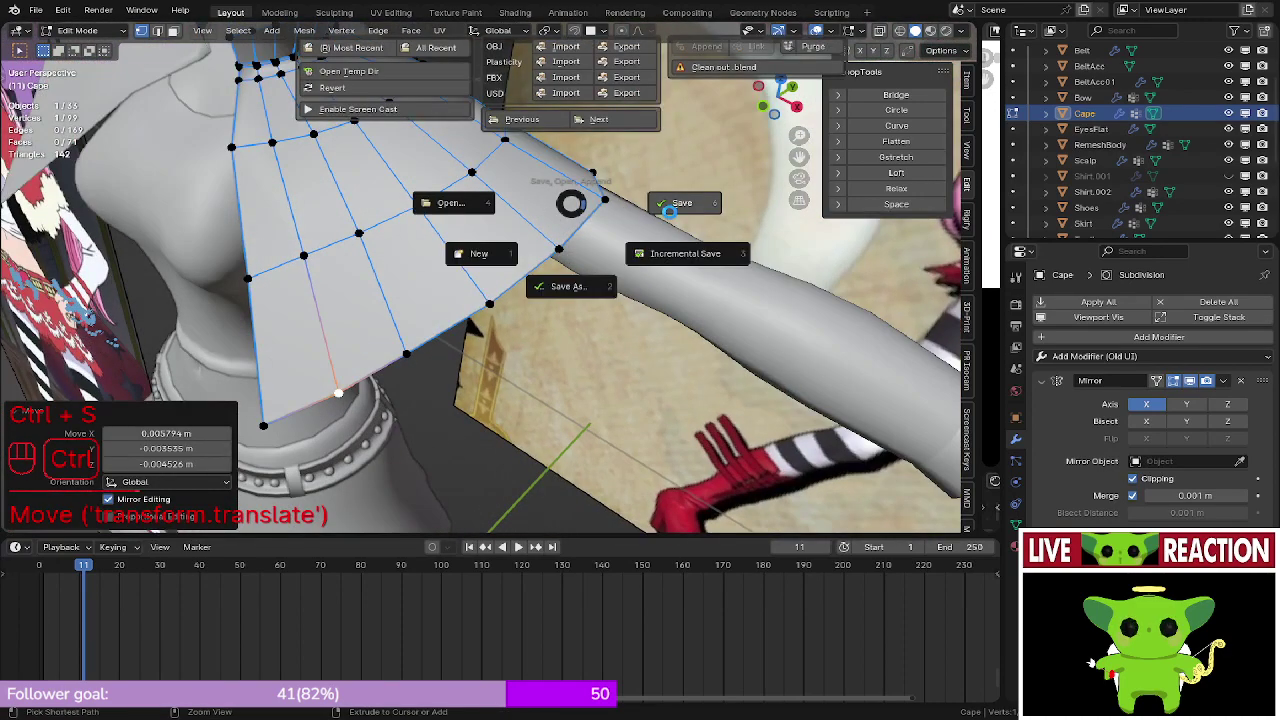
{"action": "left_click", "coordinate": [669, 211]}
{"action": "middle_click_drag", "start_coordinate": [669, 211], "coordinate": [582, 230]}
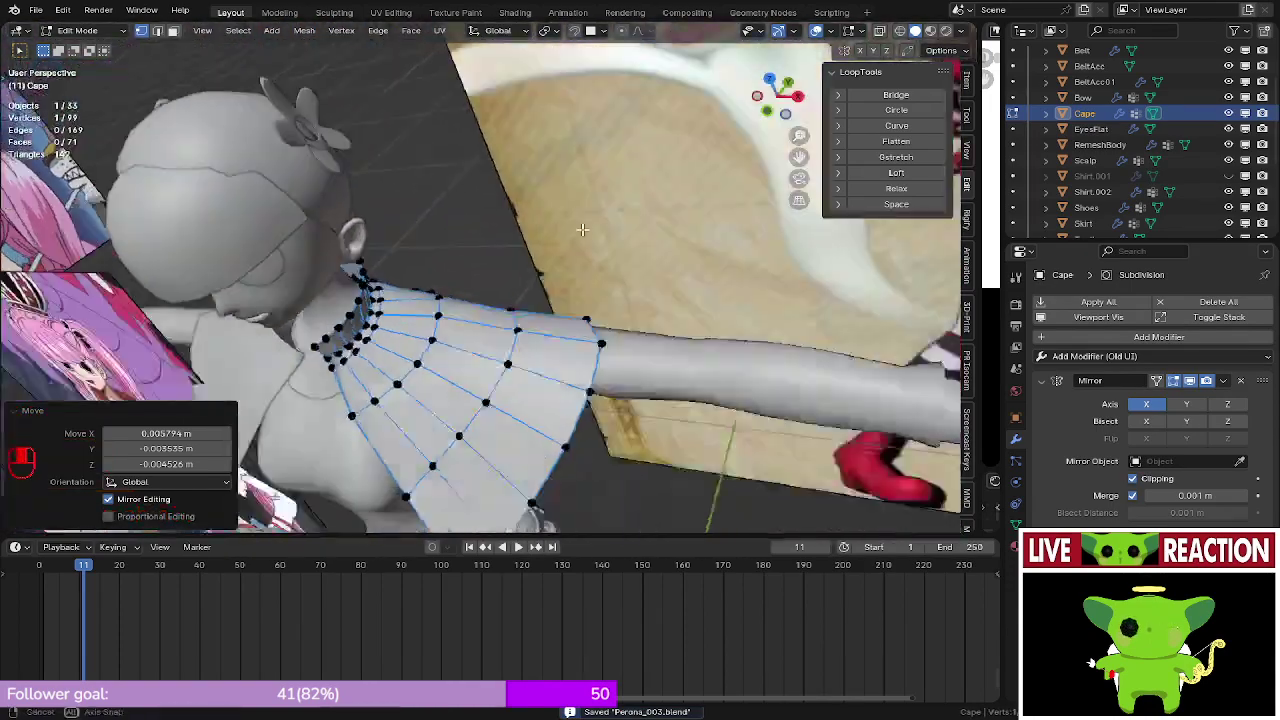
{"action": "key", "text": "KP_1"}
{"action": "scroll", "coordinate": [540, 236], "scroll_direction": "up", "scroll_amount": 3}
{"action": "key", "text": "ctrl+s"}
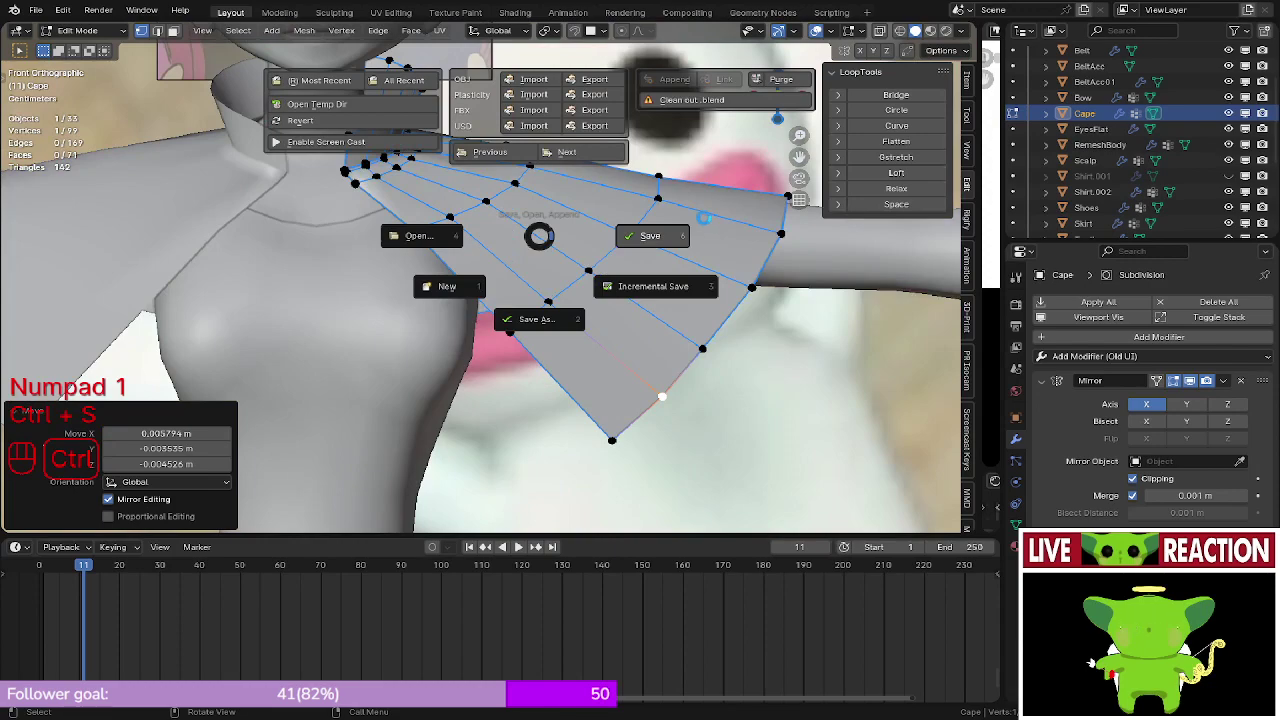
{"action": "left_click", "coordinate": [703, 213]}
{"action": "scroll", "coordinate": [678, 244], "scroll_direction": "down", "scroll_amount": 5}
{"action": "scroll", "coordinate": [678, 244], "scroll_direction": "up", "scroll_amount": 3}
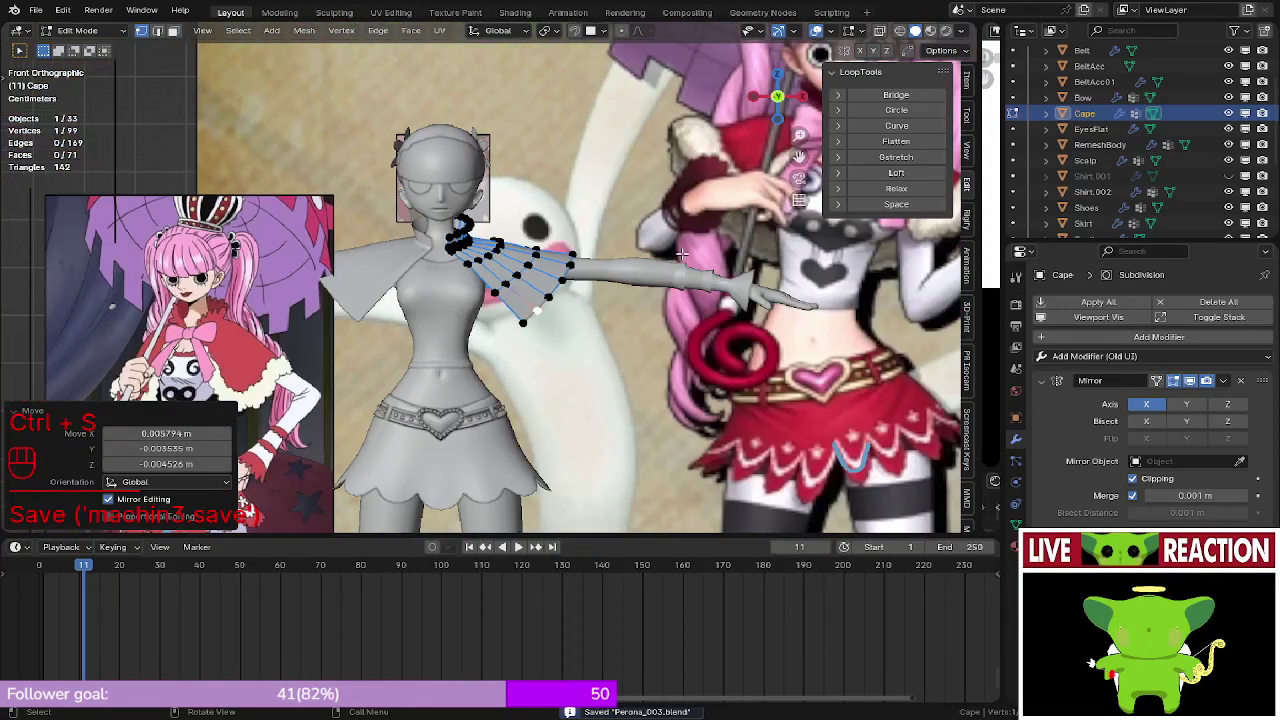
- Study the cape's shape and hem in the front, back and pose reference images around the model
{"action": "middle_click_drag", "start_coordinate": [436, 298], "coordinate": [608, 224], "text": "shift"}
{"action": "scroll", "coordinate": [608, 224], "scroll_direction": "up", "scroll_amount": 3}
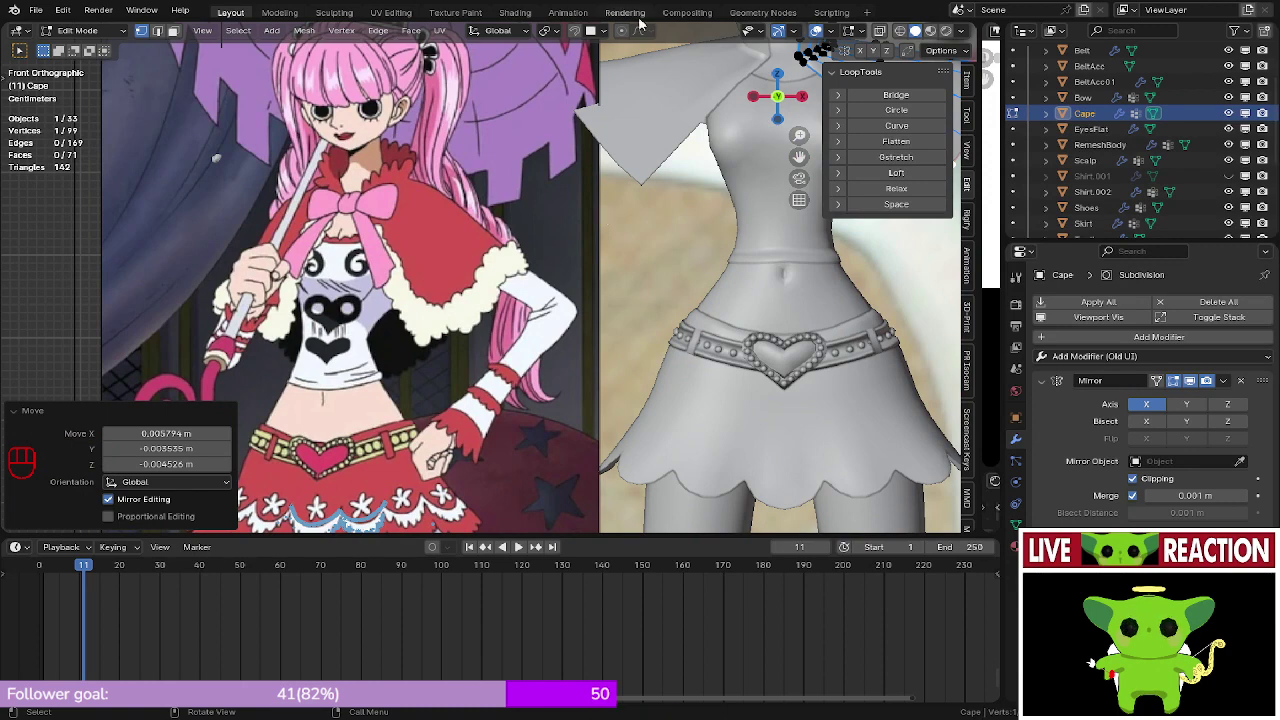
{"action": "middle_click_drag", "start_coordinate": [715, 163], "coordinate": [618, 270], "text": "shift"}
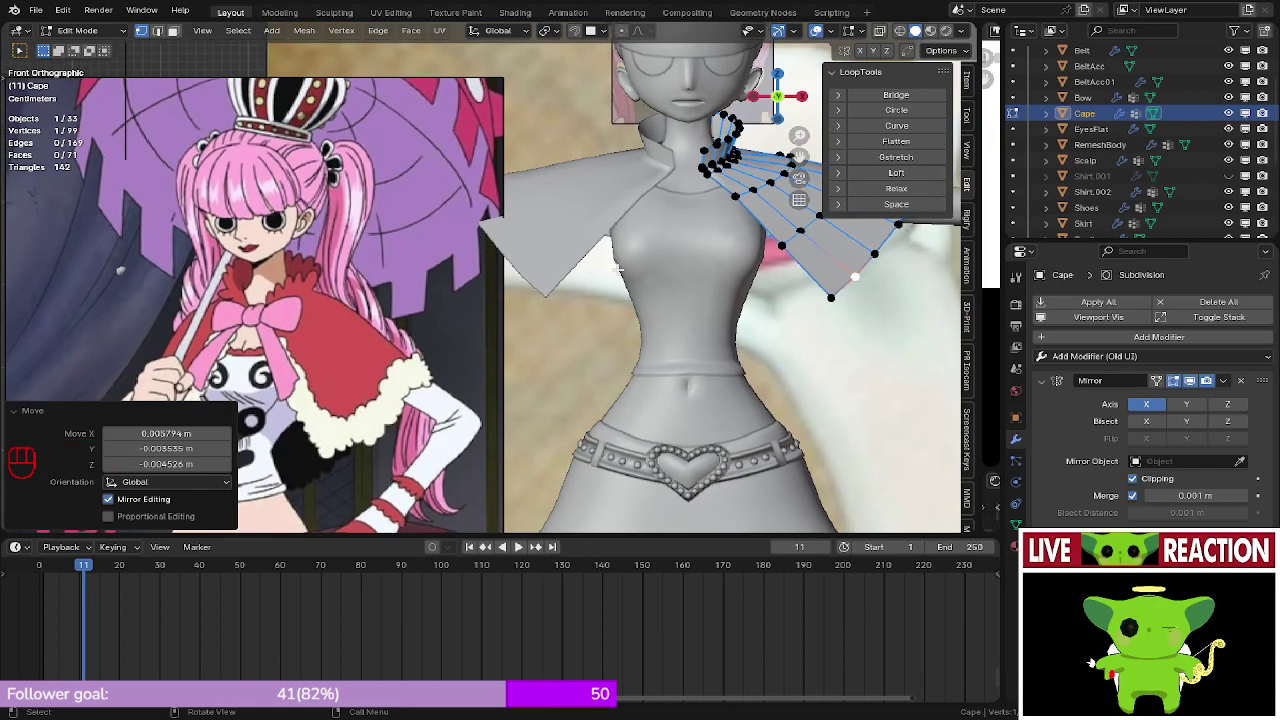
{"action": "scroll", "coordinate": [618, 268], "scroll_direction": "down", "scroll_amount": 6}
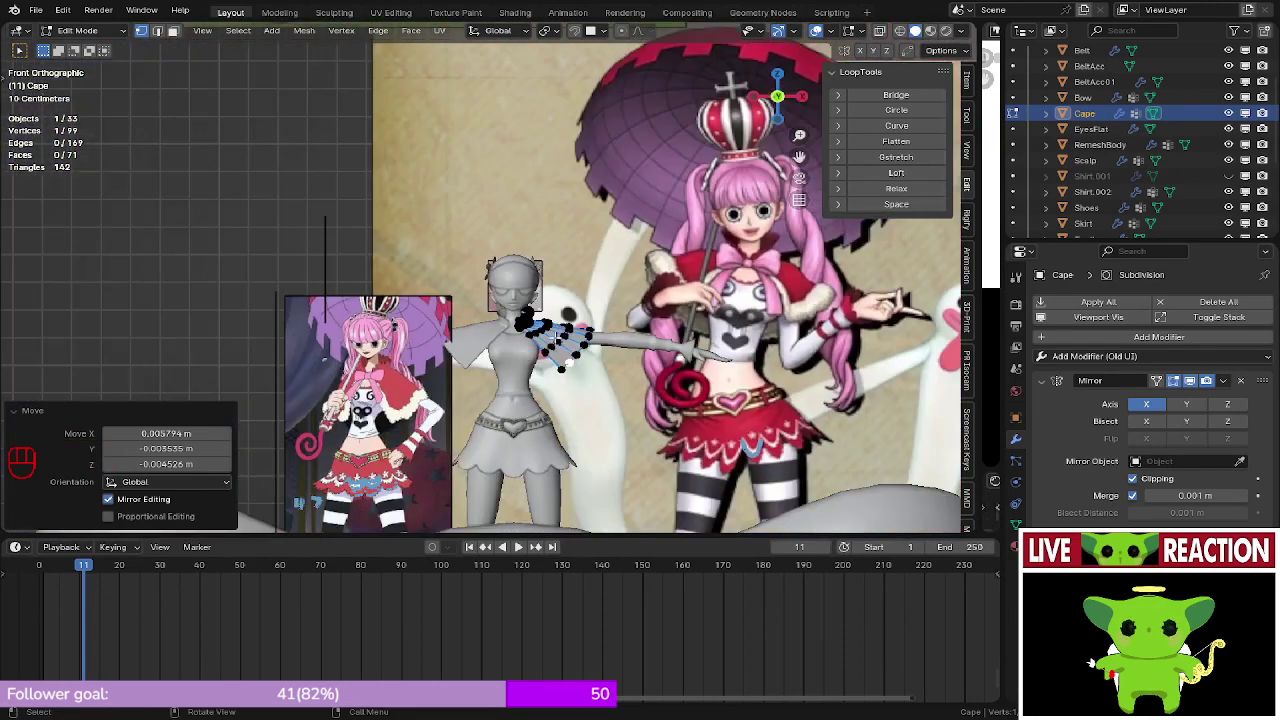
{"action": "scroll", "coordinate": [555, 338], "scroll_direction": "down", "scroll_amount": 5}
{"action": "middle_click_drag", "start_coordinate": [555, 338], "coordinate": [559, 408], "text": "shift"}
{"action": "scroll", "coordinate": [578, 330], "scroll_direction": "up", "scroll_amount": 4}
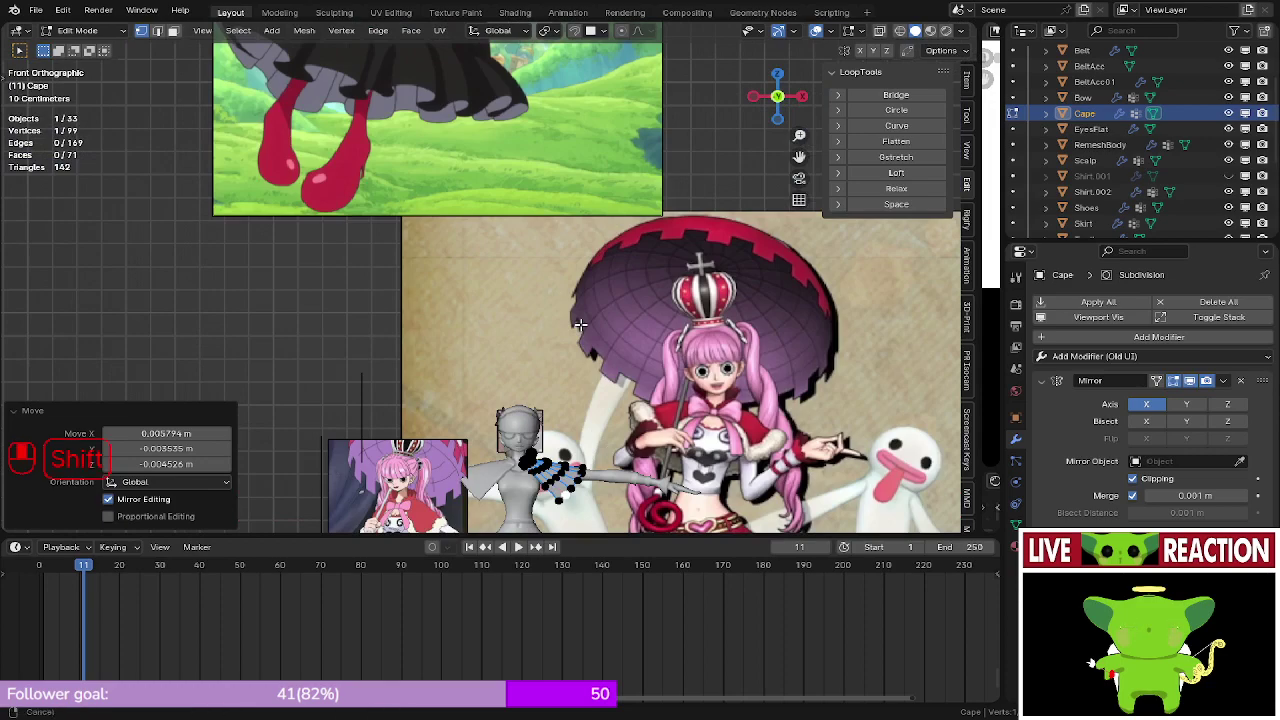
{"action": "middle_click_drag", "start_coordinate": [580, 325], "coordinate": [554, 527], "text": "shift"}
{"action": "scroll", "coordinate": [566, 131], "scroll_direction": "down", "scroll_amount": 7}
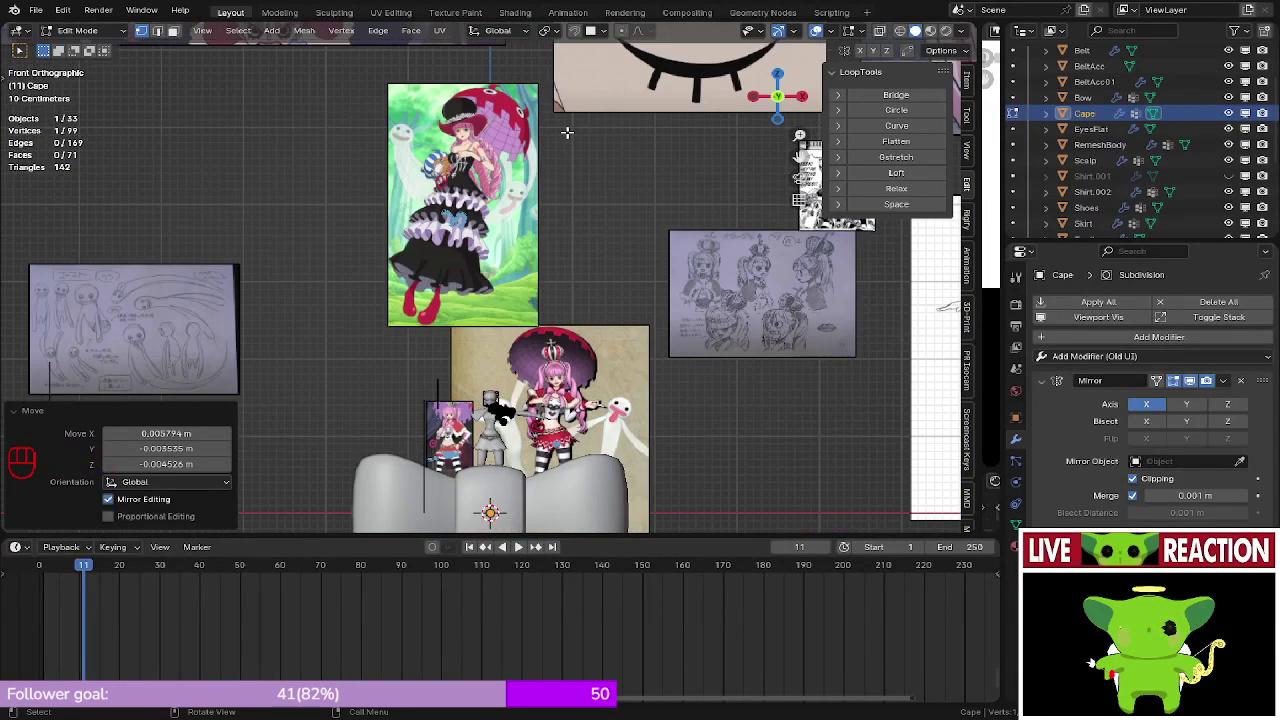
{"action": "scroll", "coordinate": [572, 200], "scroll_direction": "up", "scroll_amount": 4}
{"action": "scroll", "coordinate": [543, 363], "scroll_direction": "up", "scroll_amount": 3}
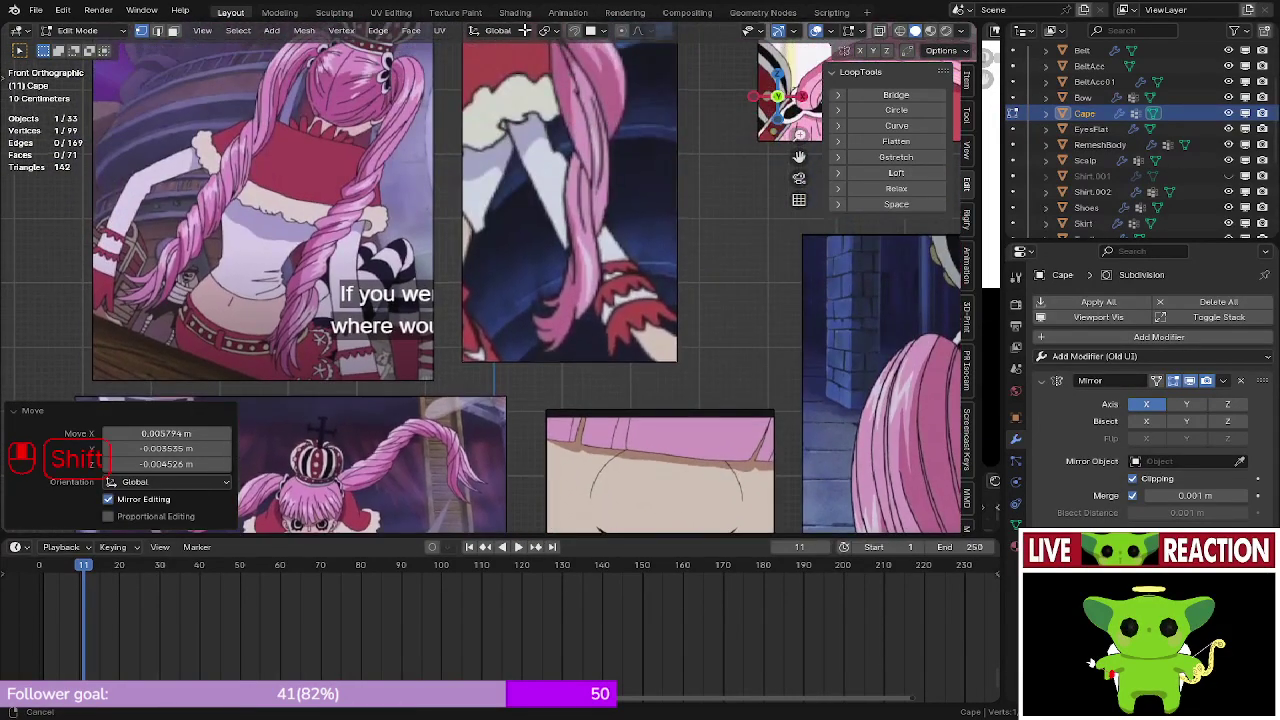
{"action": "middle_click_drag", "start_coordinate": [483, 58], "coordinate": [220, 140], "text": "shift"}
{"action": "scroll", "coordinate": [430, 270], "scroll_direction": "down", "scroll_amount": 4}
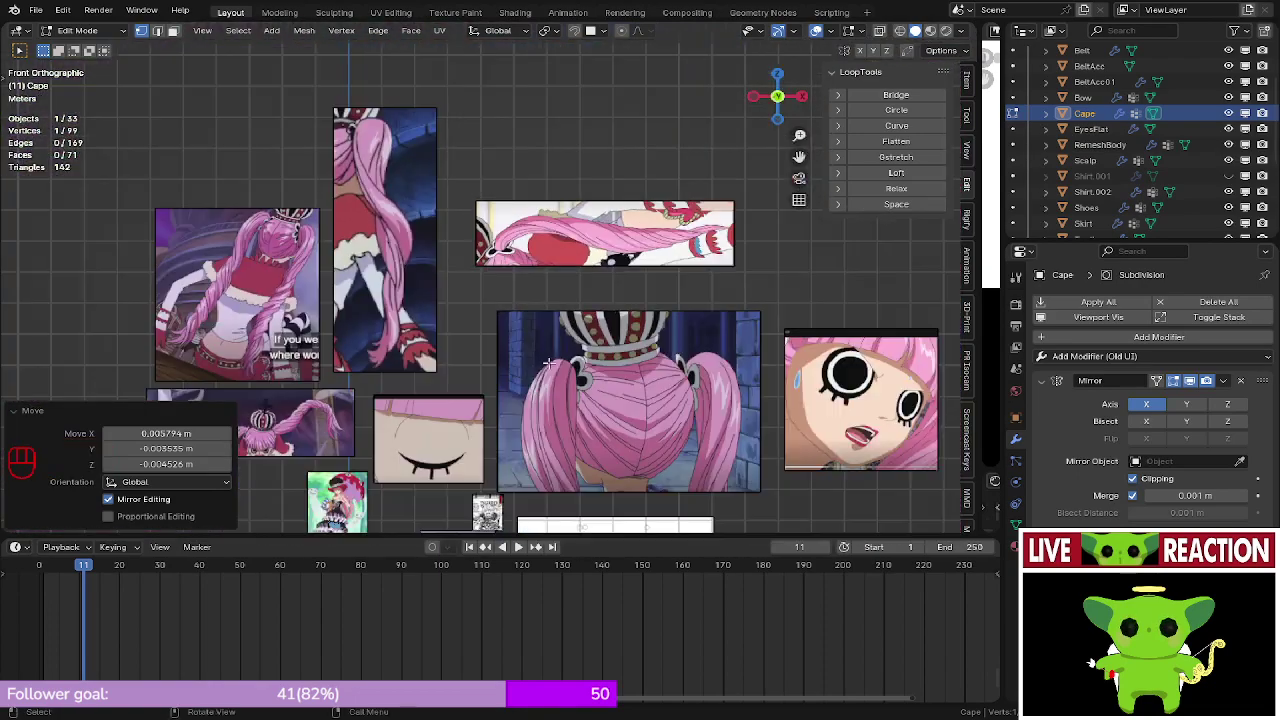
{"action": "middle_click_drag", "start_coordinate": [549, 354], "coordinate": [725, 478], "text": "shift"}
- Check the cape against the side-view references, return to the front view and save the file
{"action": "key", "text": "KP_3"}
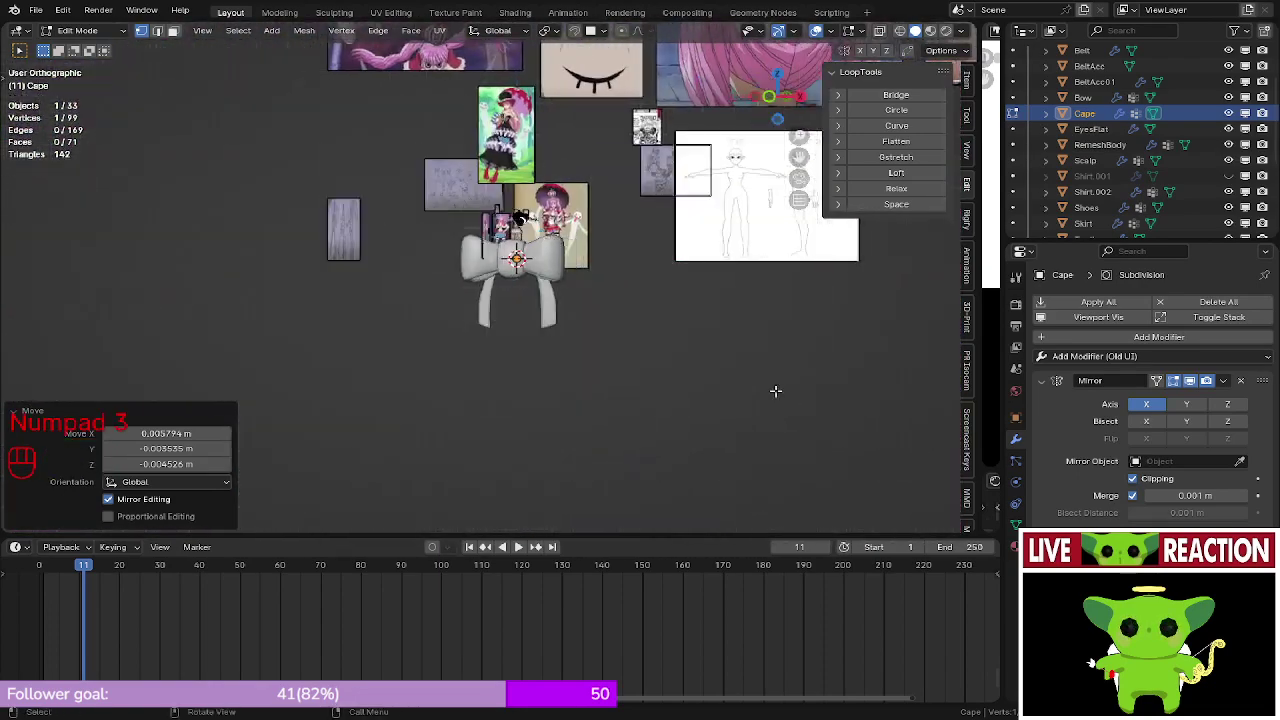
{"action": "scroll", "coordinate": [750, 381], "scroll_direction": "up", "scroll_amount": 4}
{"action": "left_click_drag", "start_coordinate": [480, 240], "coordinate": [563, 315], "text": "shift"}
{"action": "scroll", "coordinate": [586, 351], "scroll_direction": "up", "scroll_amount": 5}
{"action": "mouse_move", "coordinate": [563, 315]}
{"action": "middle_mouse_down", "text": "shift"}
{"action": "mouse_move", "coordinate": [586, 351]}
{"action": "mouse_move", "coordinate": [550, 329]}
{"action": "middle_mouse_up", "text": "shift"}
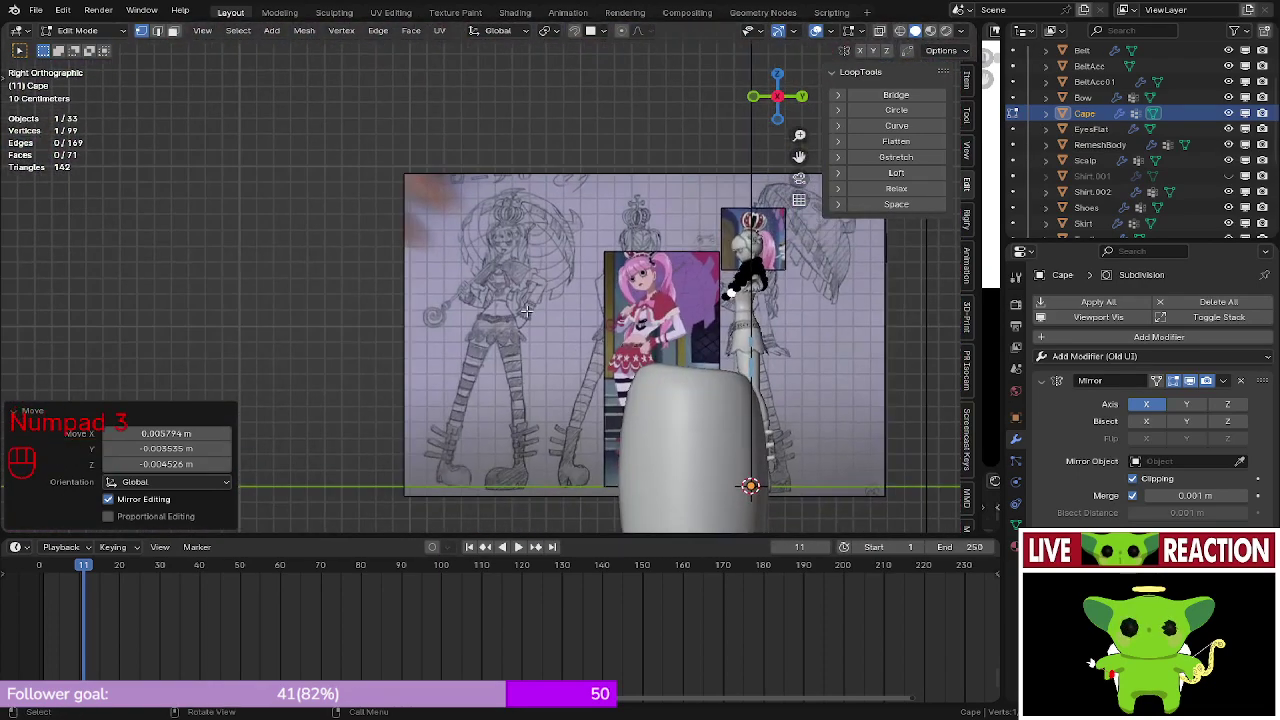
{"action": "key", "text": "KP_1"}
{"action": "key", "text": "ctrl+s"}
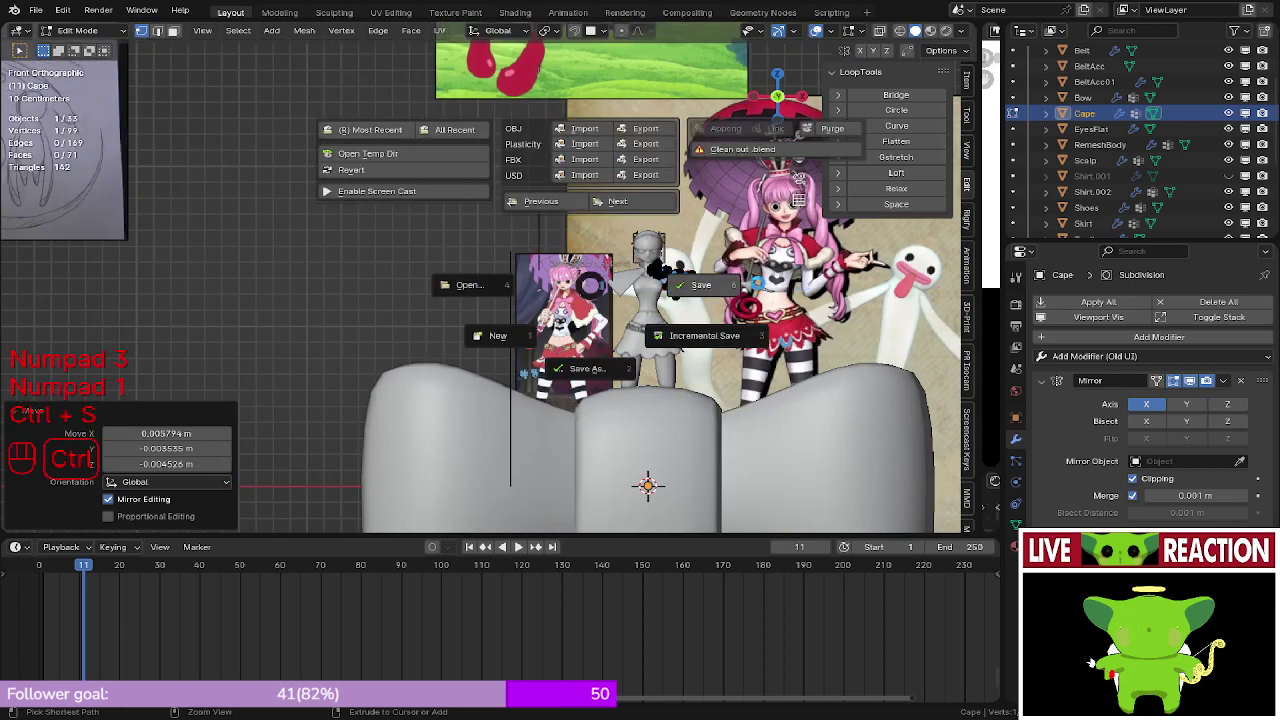
{"action": "left_click", "coordinate": [760, 284]}
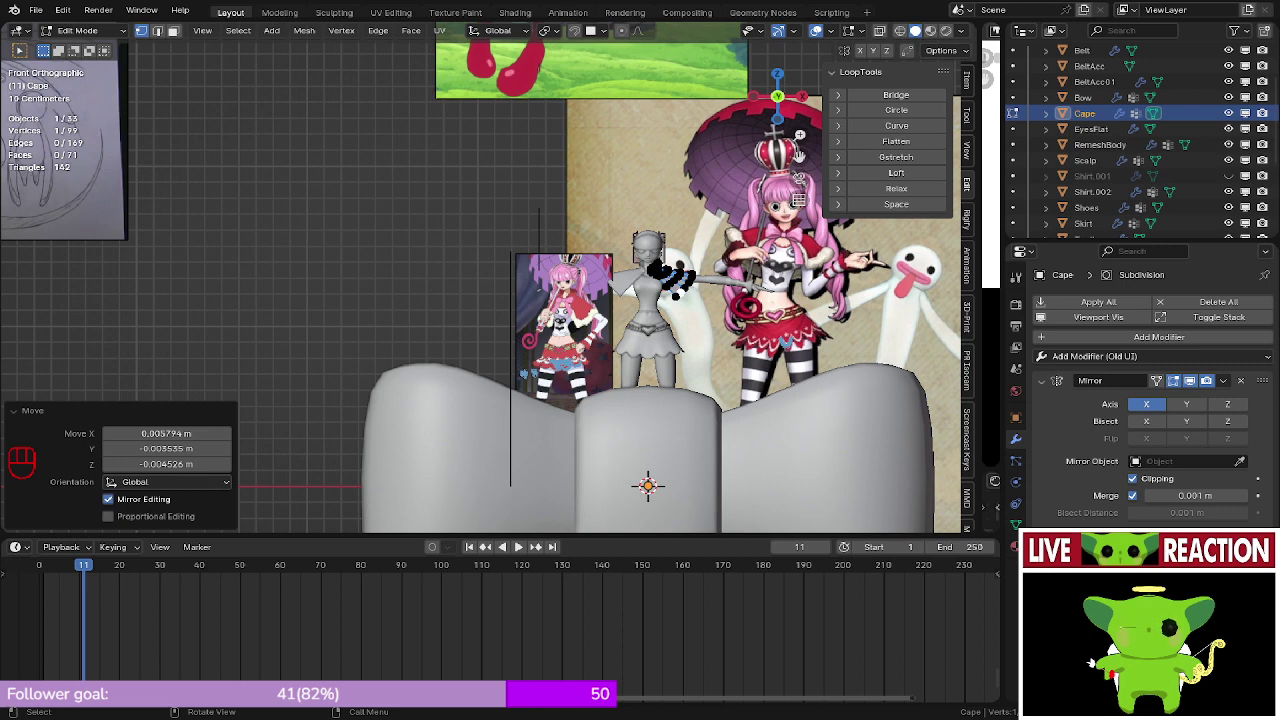
- Add one centred loop cut running from the collar to the hem over the cape's shoulder
{"action": "scroll", "coordinate": [732, 250], "scroll_direction": "up", "scroll_amount": 6}
{"action": "middle_click_drag", "start_coordinate": [700, 160], "coordinate": [557, 304], "text": "shift"}
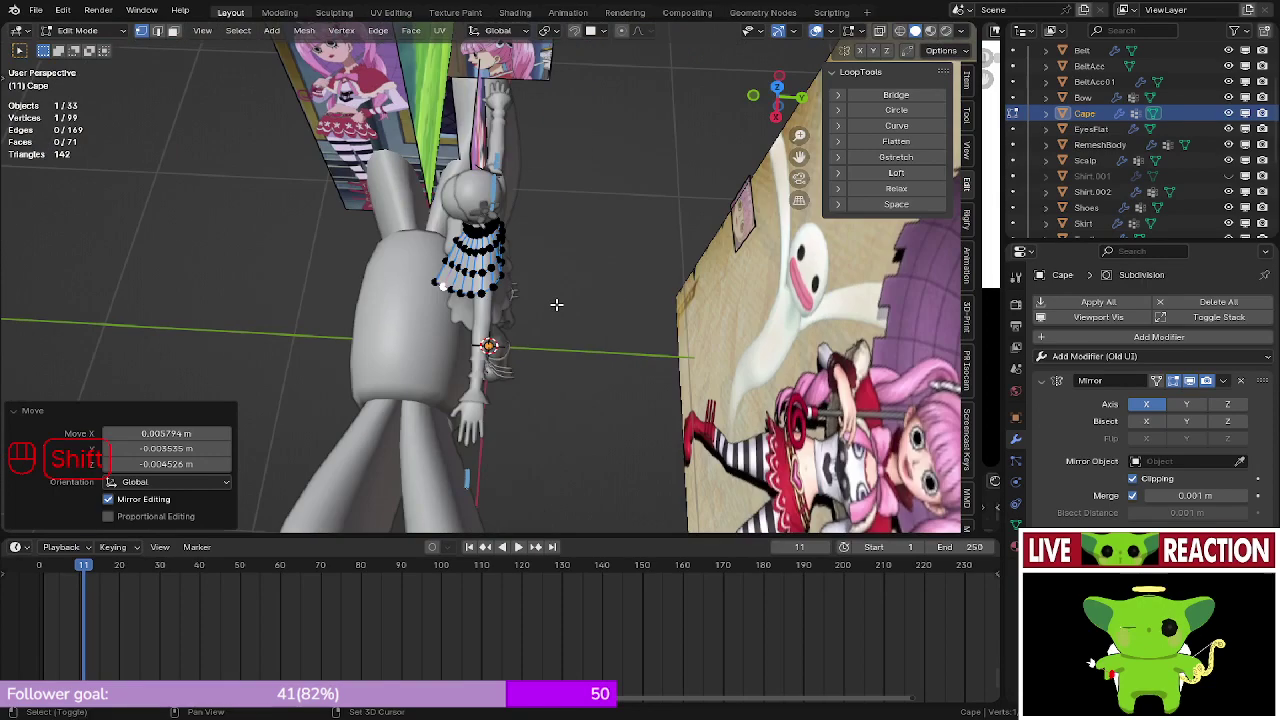
{"action": "scroll", "coordinate": [557, 304], "scroll_direction": "up", "scroll_amount": 5}
{"action": "key", "text": "ctrl+r"}
{"action": "left_click", "coordinate": [512, 254]}
{"action": "right_click", "coordinate": [512, 254]}
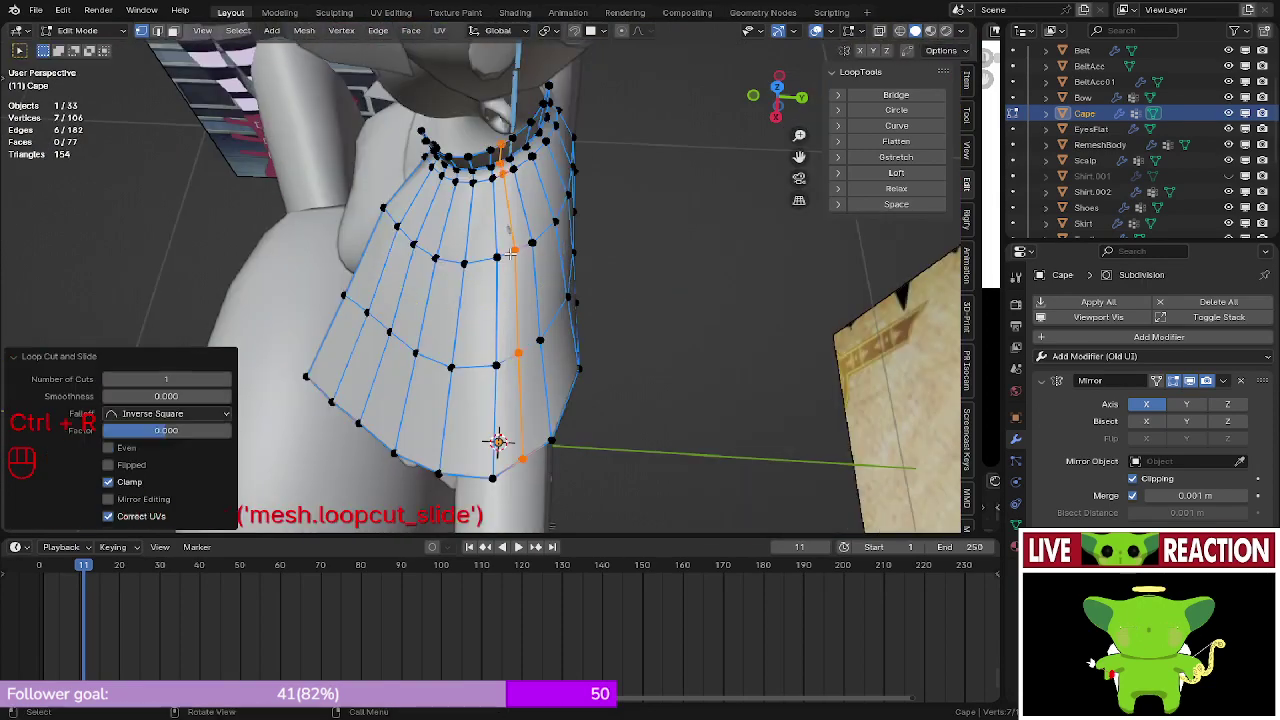
- Space the vertices of the collar's top edge loop evenly with LoopTools
{"action": "middle_click_drag", "start_coordinate": [514, 249], "coordinate": [491, 363], "text": "shift"}
{"action": "left_click", "coordinate": [494, 308], "text": "alt"}
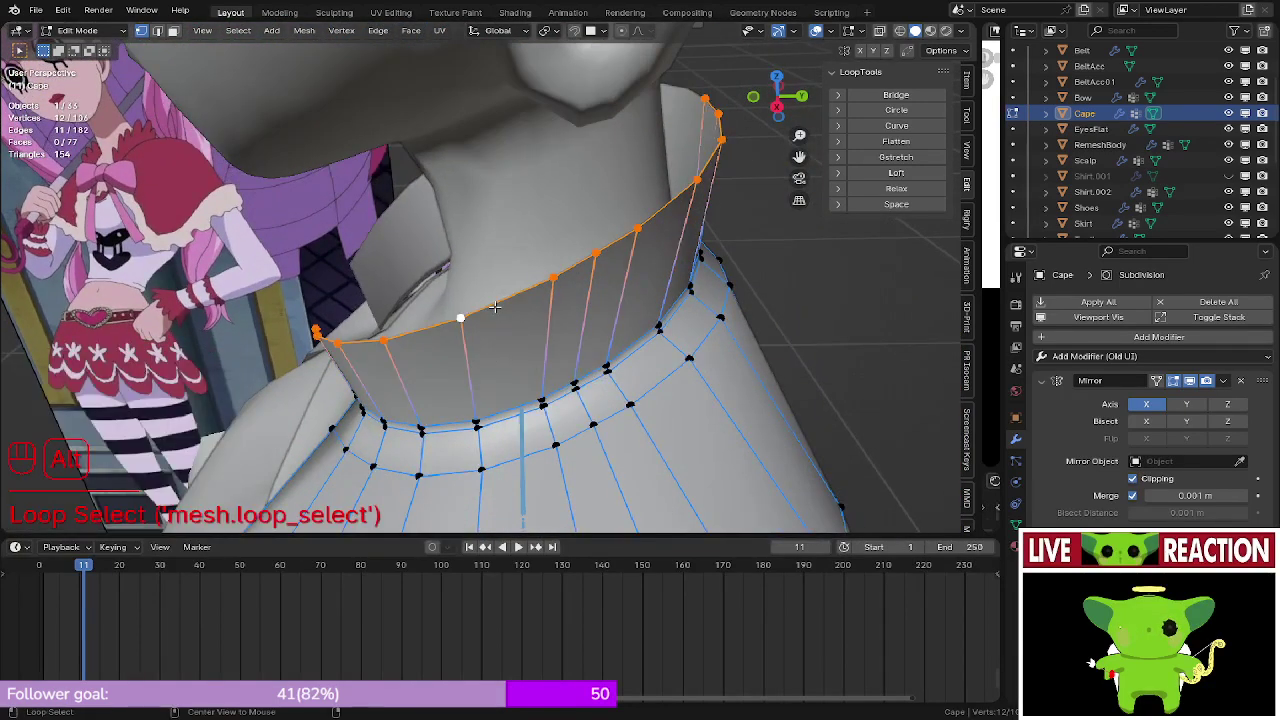
{"action": "left_click", "coordinate": [896, 204]}
{"action": "left_click", "coordinate": [587, 376], "text": "alt"}
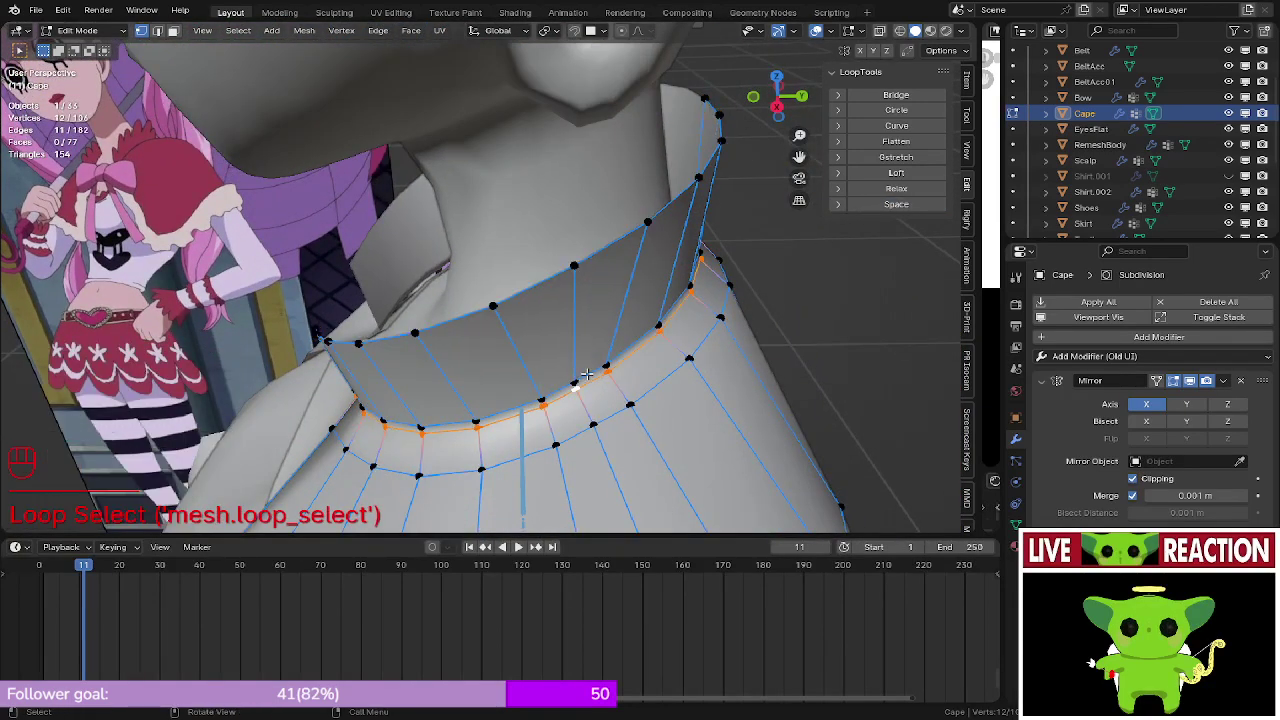
{"action": "left_click", "coordinate": [578, 368], "text": "alt"}
{"action": "left_click", "coordinate": [918, 206]}
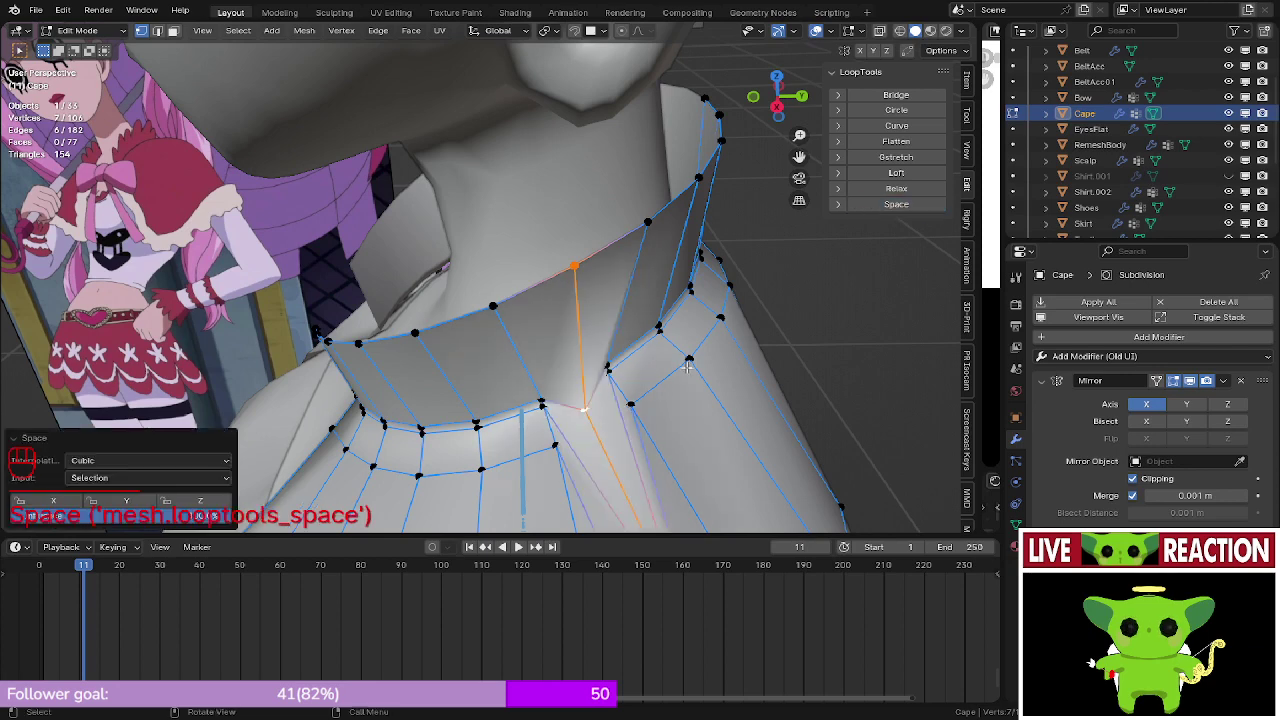
{"action": "key", "text": "ctrl+z"}
- Evenly space the vertices of the two collar-base edge loops and the loop just below them with LoopTools Space
{"action": "left_click", "coordinate": [580, 373], "text": "alt"}
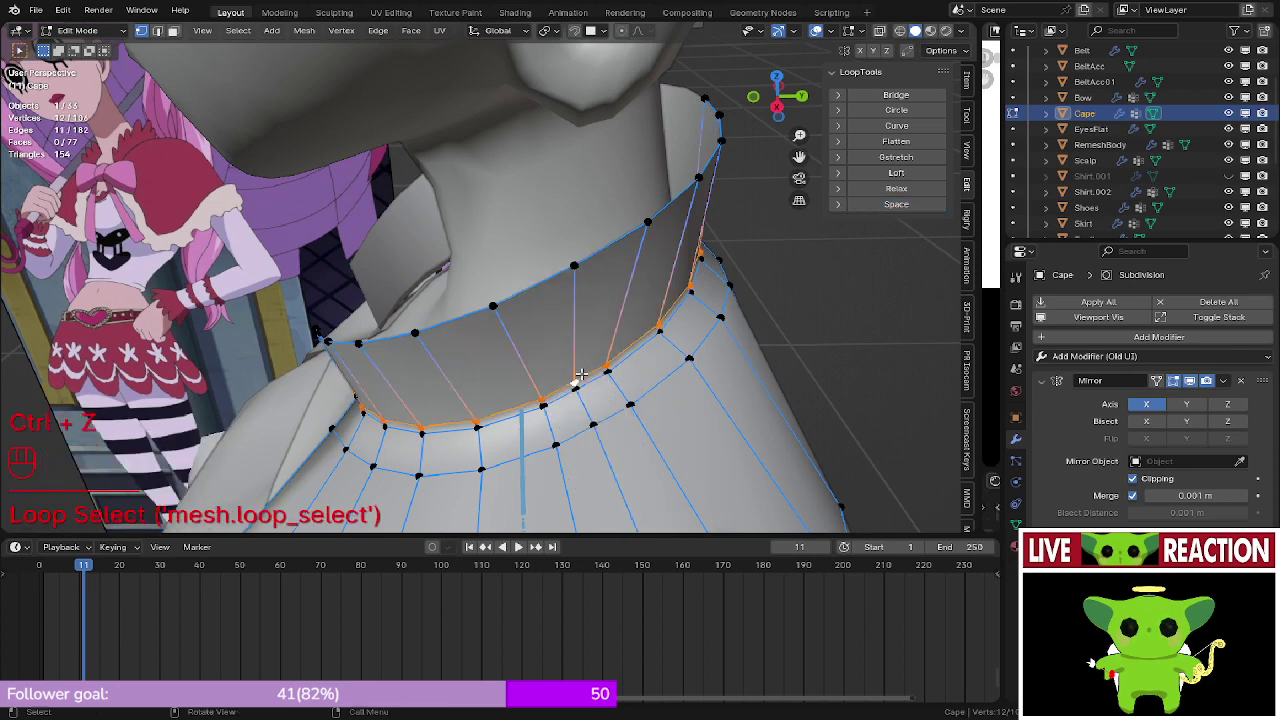
{"action": "left_click", "coordinate": [885, 205]}
{"action": "left_click", "coordinate": [665, 354], "text": "alt"}
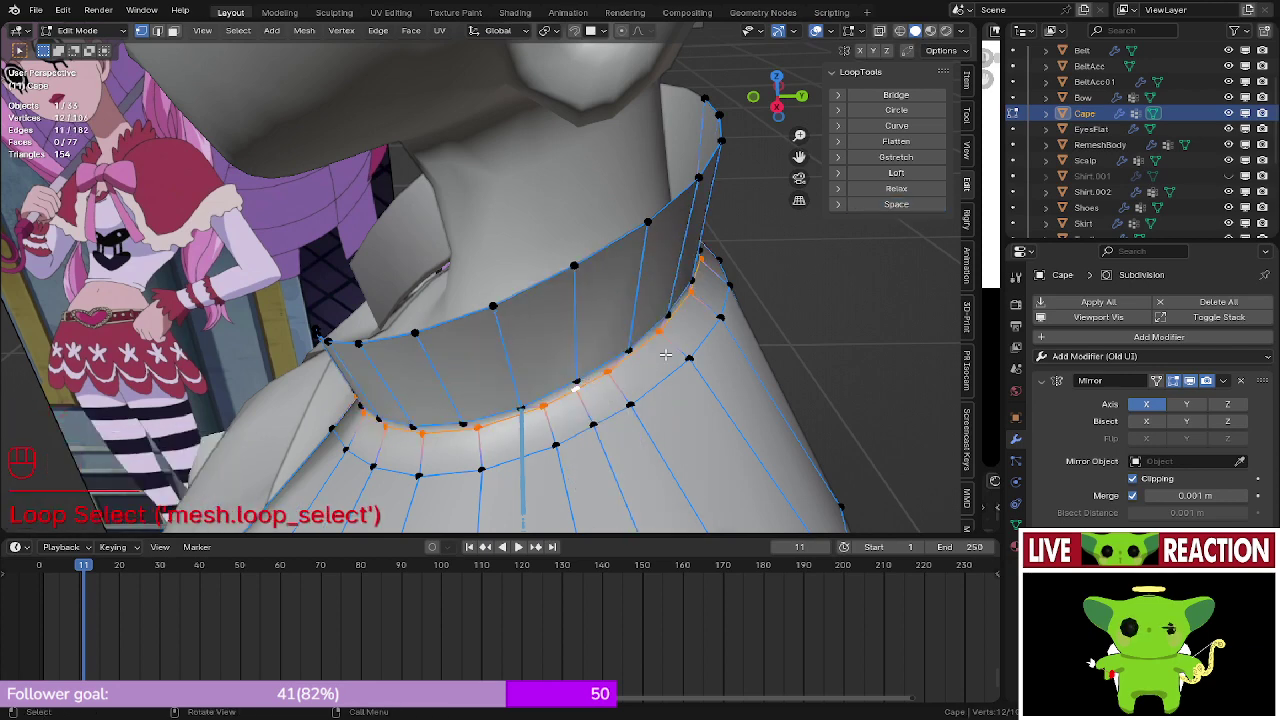
{"action": "left_click", "coordinate": [896, 205]}
{"action": "left_click", "coordinate": [608, 416], "text": "alt"}
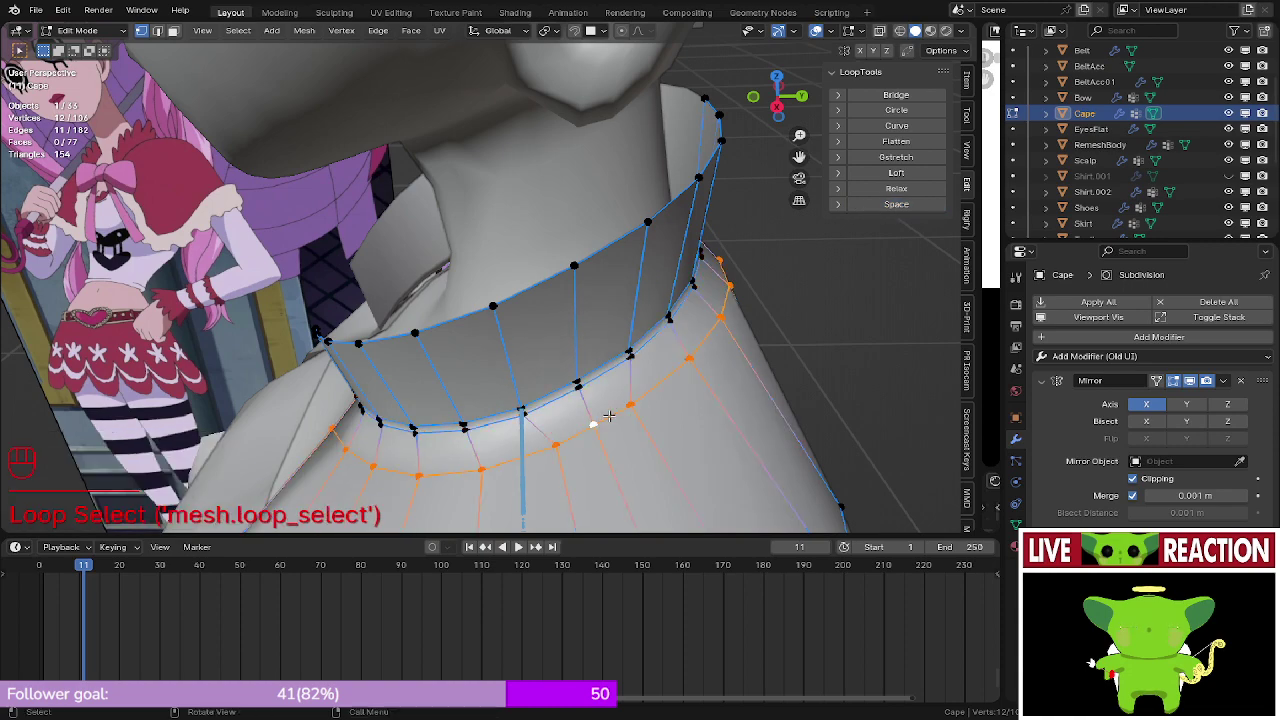
{"action": "left_click", "coordinate": [921, 212]}
- Evenly space the vertices of the cape's shoulder loop and the loop below it with LoopTools Space
{"action": "middle_click_drag", "start_coordinate": [714, 369], "coordinate": [696, 324], "text": "shift"}
{"action": "scroll", "coordinate": [706, 283], "scroll_direction": "down", "scroll_amount": 5}
{"action": "scroll", "coordinate": [696, 323], "scroll_direction": "up", "scroll_amount": 3}
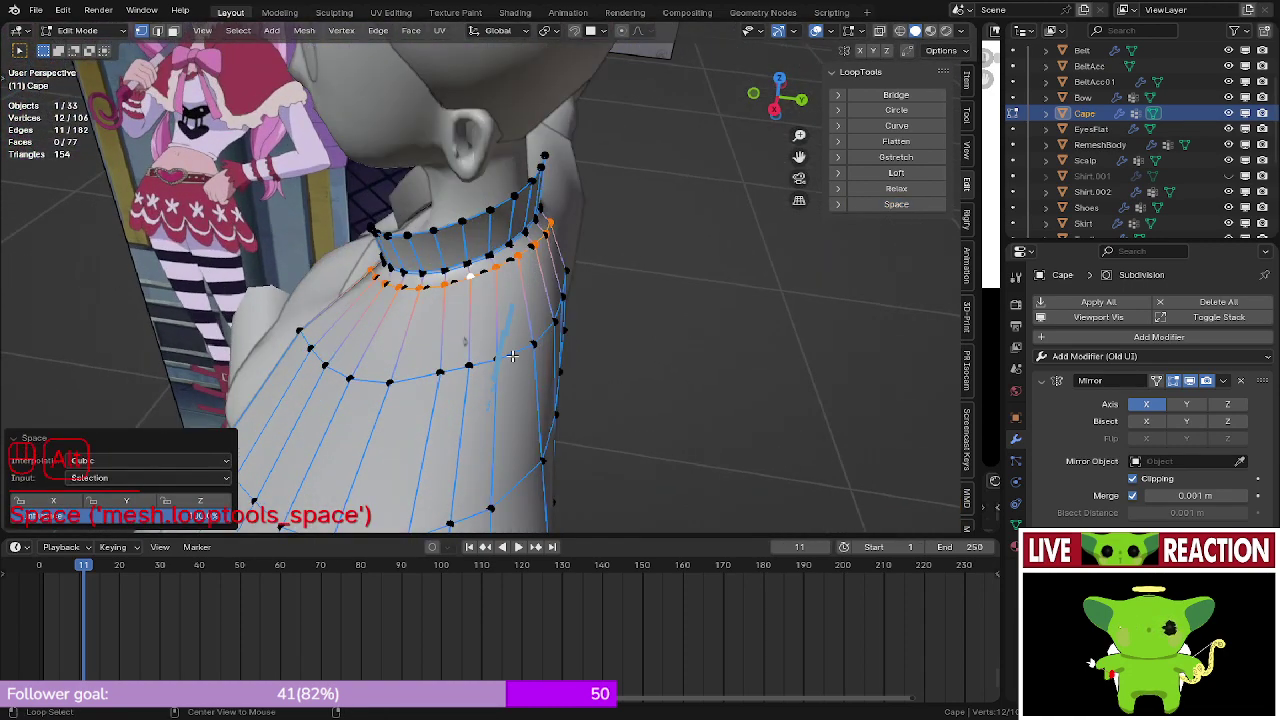
{"action": "left_click", "coordinate": [512, 356], "text": "alt"}
{"action": "left_click", "coordinate": [935, 212]}
{"action": "scroll", "coordinate": [580, 357], "scroll_direction": "up", "scroll_amount": 3}
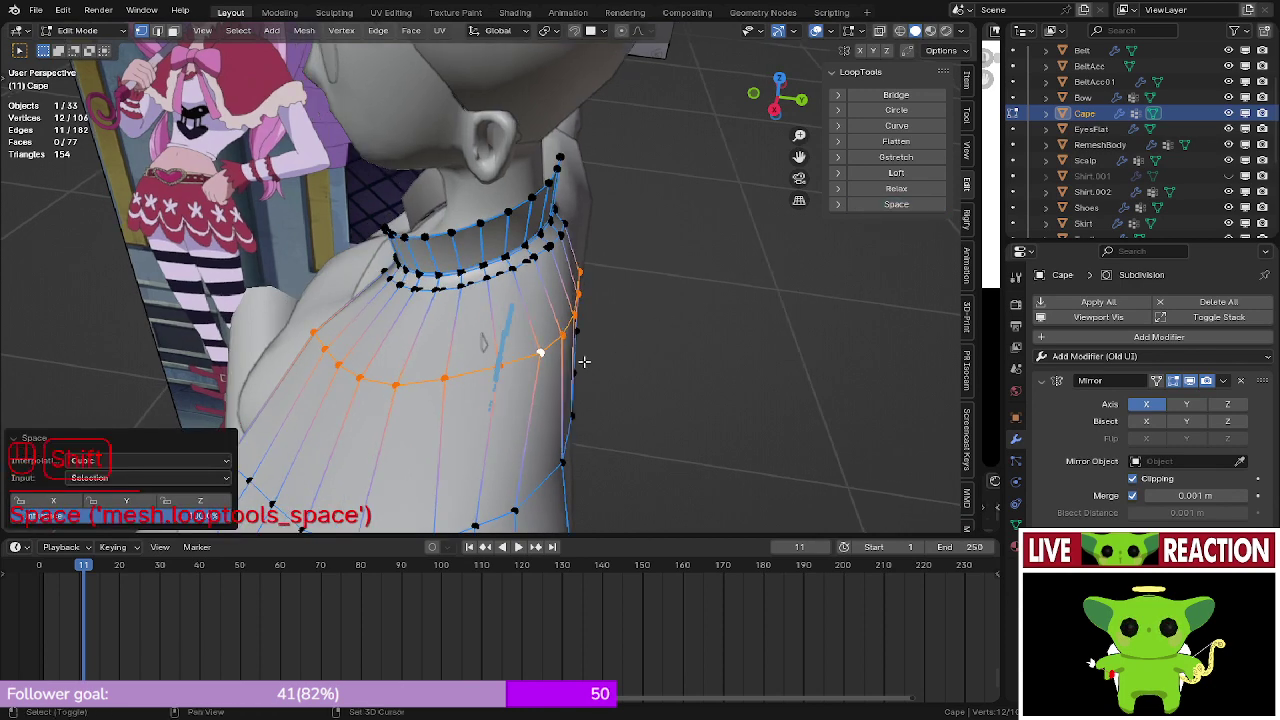
{"action": "left_click", "coordinate": [596, 382], "text": "alt"}
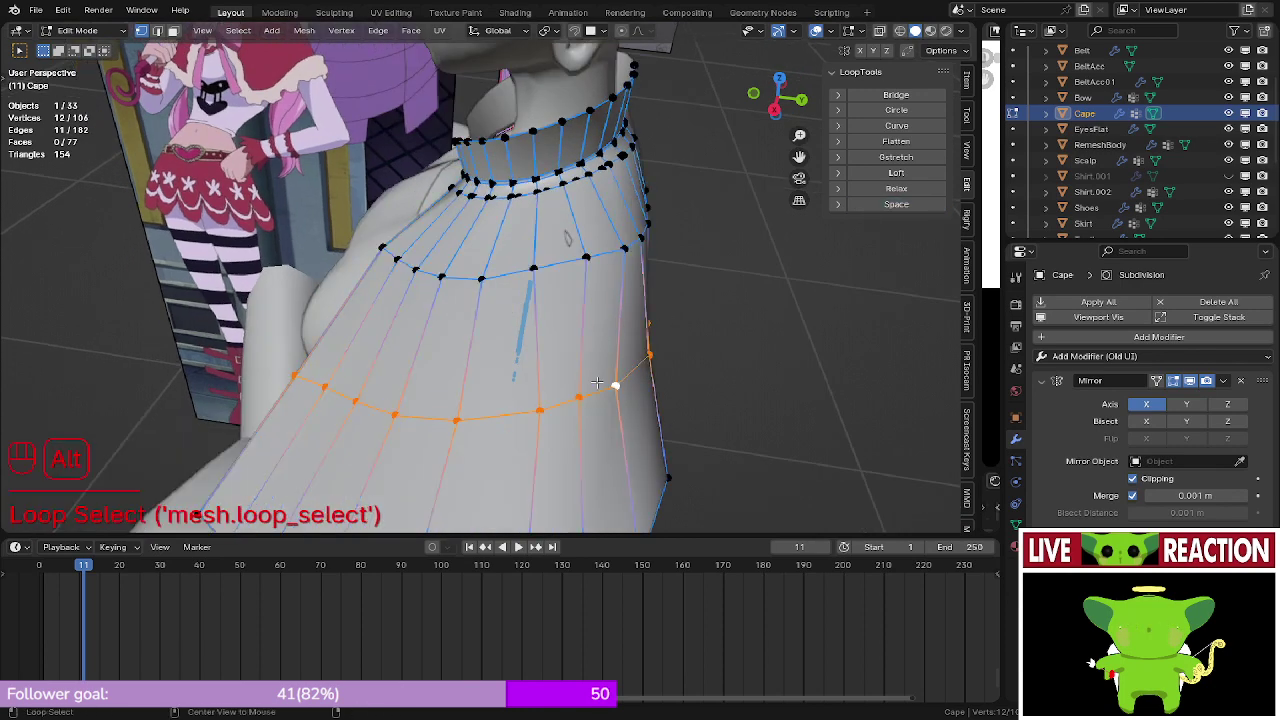
{"action": "left_click", "coordinate": [898, 208]}
- Push two neighbouring shoulder-loop vertices outward with Shrink/Fatten, one by about 0.0188 m and the other by about 0.0173 m
{"action": "middle_click_drag", "start_coordinate": [715, 287], "coordinate": [687, 297], "text": "shift"}
{"action": "middle_click_drag", "start_coordinate": [577, 315], "coordinate": [589, 334], "text": "shift"}
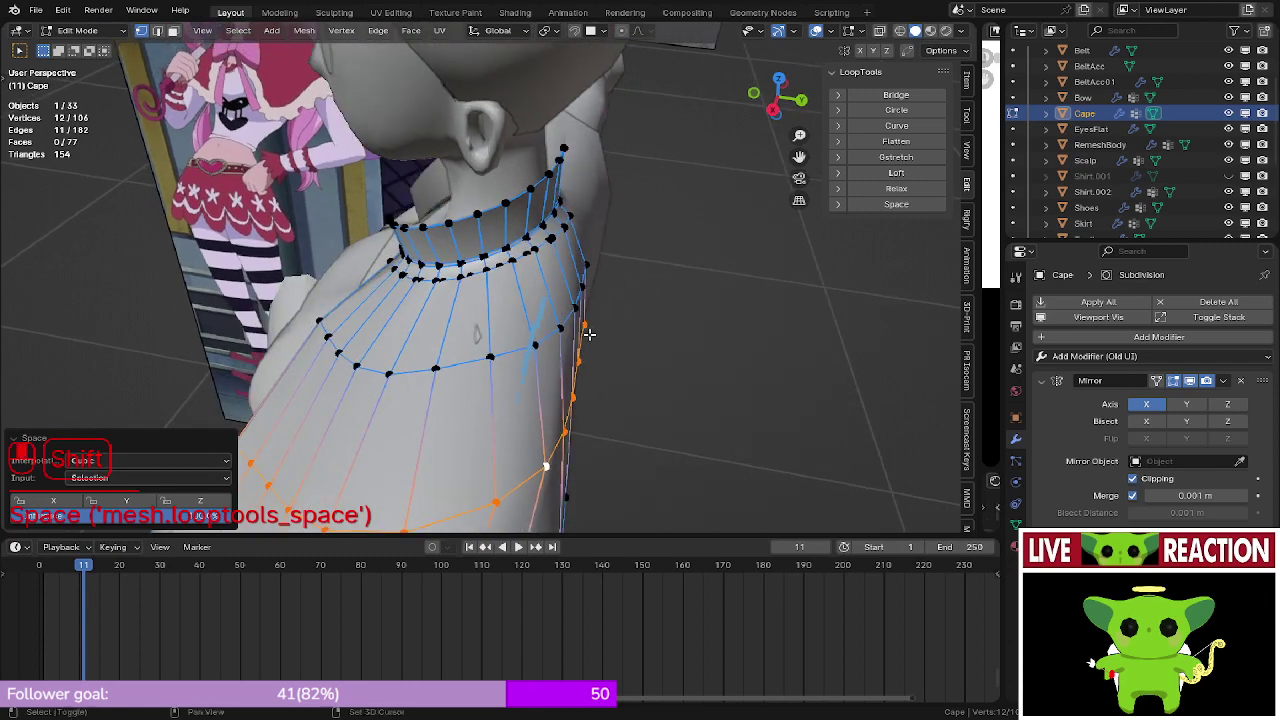
{"action": "left_click", "coordinate": [535, 345]}
{"action": "key", "text": "alt+s"}
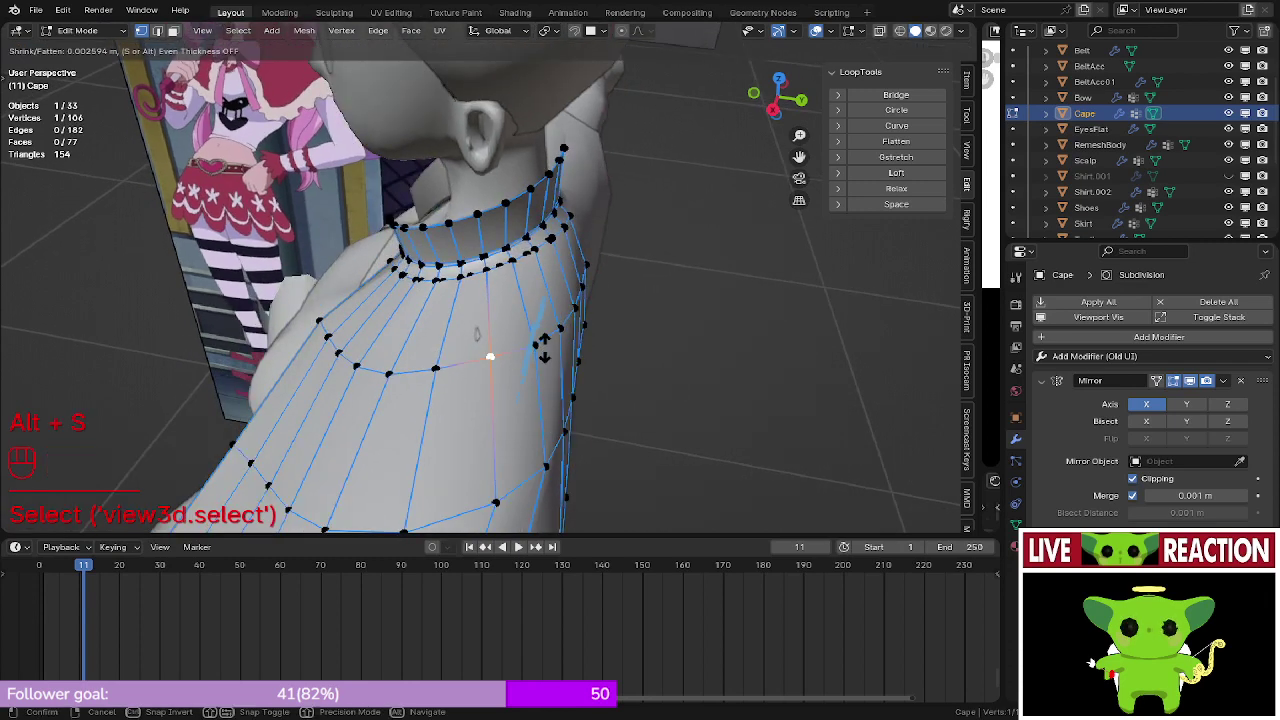
{"action": "left_click", "coordinate": [548, 332]}
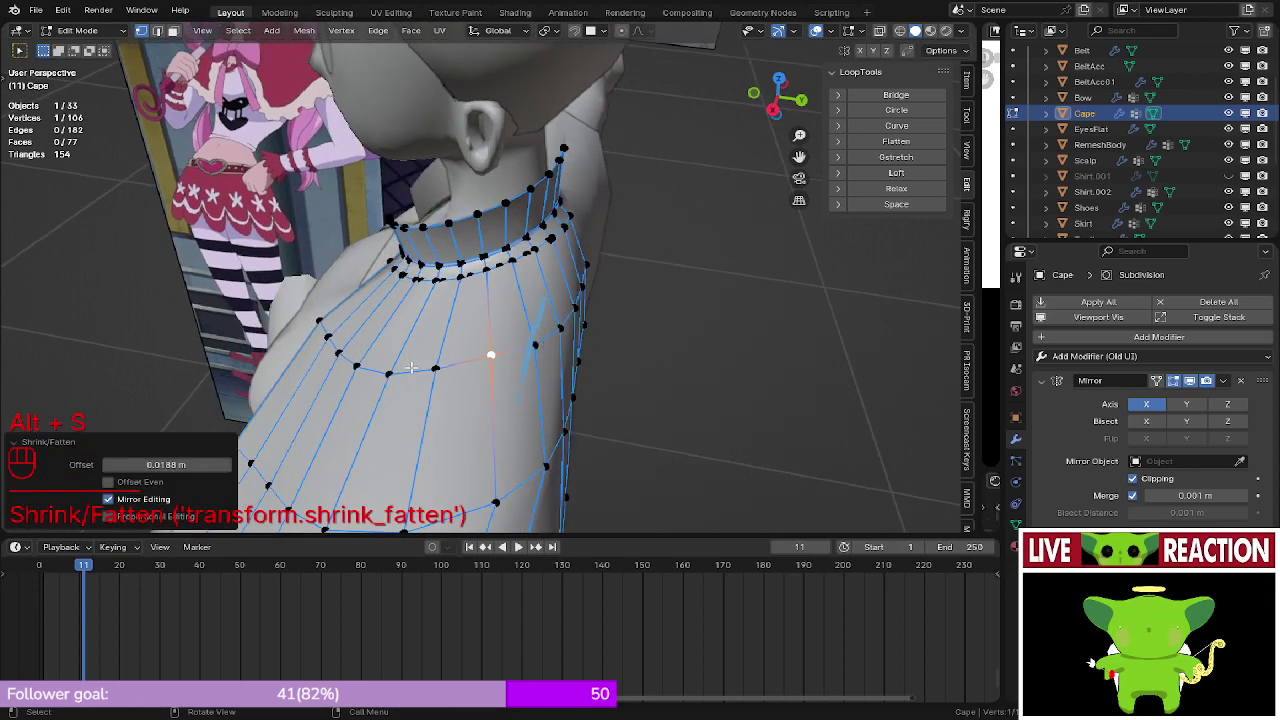
{"action": "left_click", "coordinate": [436, 366]}
{"action": "key", "text": "alt+s"}
{"action": "left_click", "coordinate": [545, 324]}
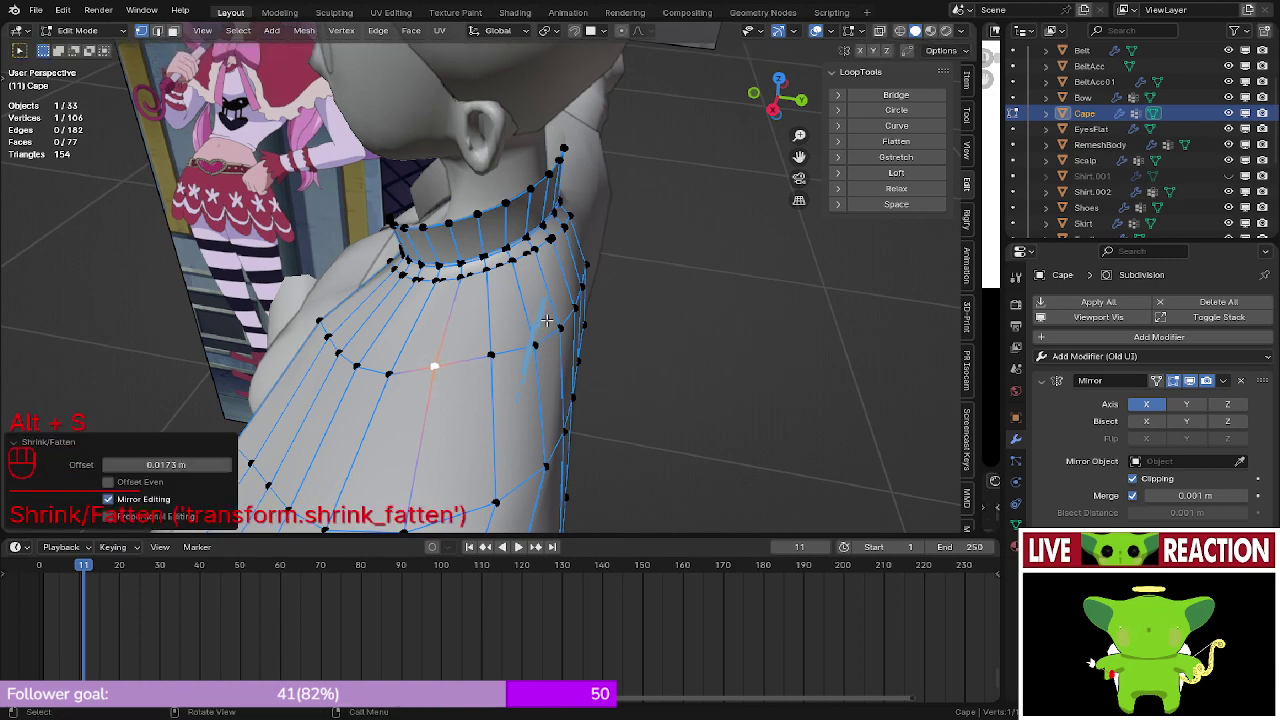
- Evenly space the vertices along the cape's bottom hem loop with LoopTools Space
{"action": "scroll", "coordinate": [544, 330], "scroll_direction": "down", "scroll_amount": 6}
{"action": "middle_click_drag", "start_coordinate": [530, 395], "coordinate": [510, 360], "text": "shift"}
{"action": "left_click", "coordinate": [530, 365], "text": "alt"}
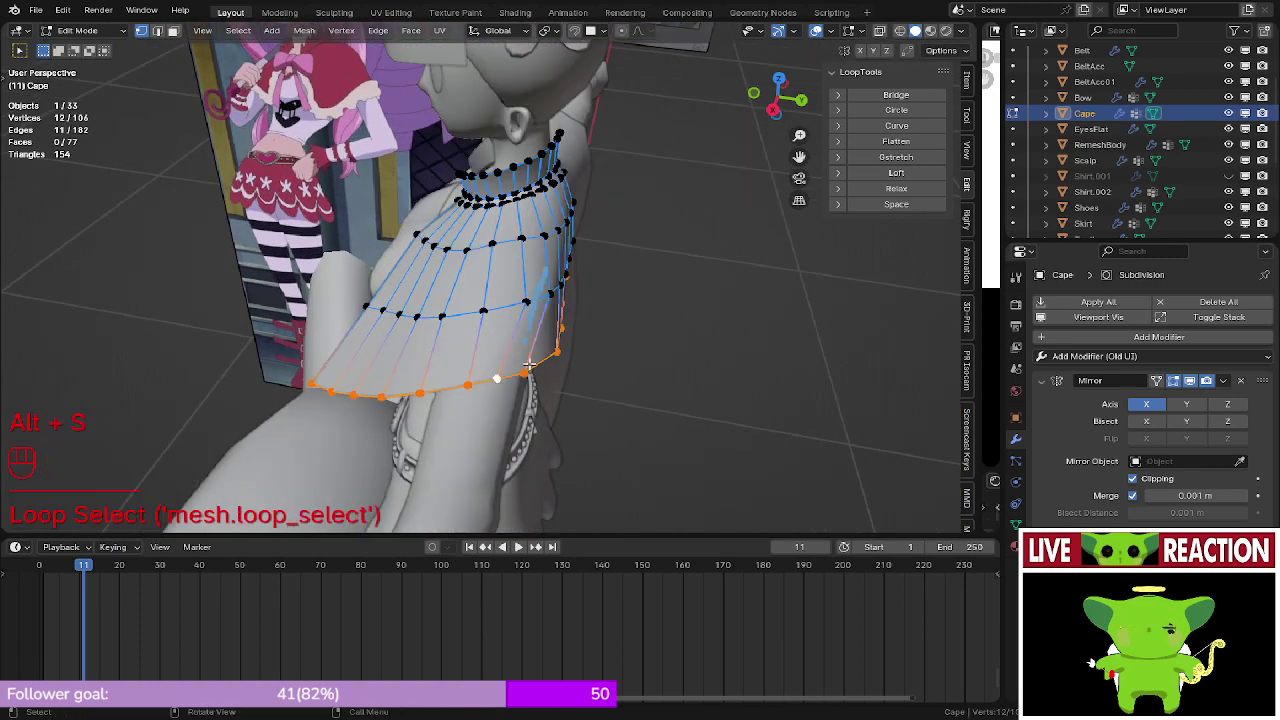
{"action": "left_click", "coordinate": [905, 205]}
- Inspect the whole cape in object mode from several angles and from the front
{"action": "middle_click_drag", "start_coordinate": [600, 300], "coordinate": [520, 320]}
{"action": "key", "text": "Tab"}
{"action": "key", "text": "KP_3"}
{"action": "scroll", "coordinate": [551, 396], "scroll_direction": "up", "scroll_amount": 1}
{"action": "scroll", "coordinate": [600, 391], "scroll_direction": "down", "scroll_amount": 4}
{"action": "scroll", "coordinate": [502, 410], "scroll_direction": "up", "scroll_amount": 4}
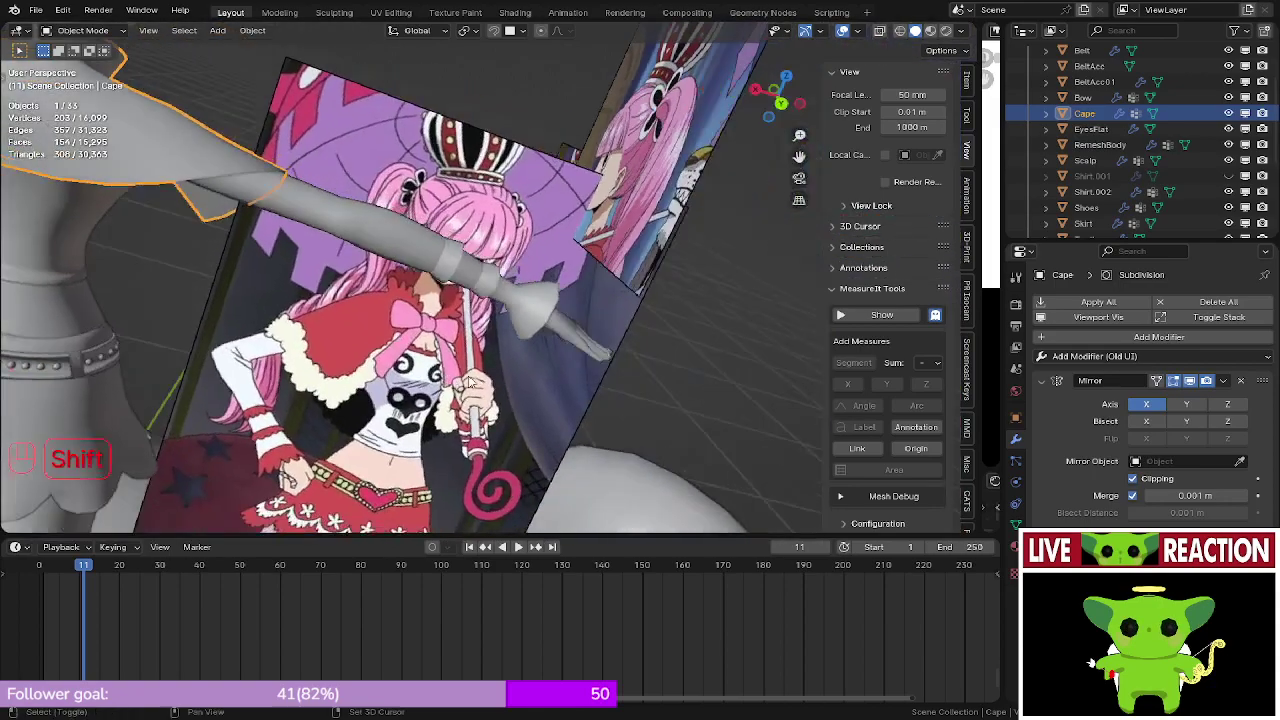
{"action": "middle_click_drag", "start_coordinate": [440, 300], "coordinate": [610, 400], "text": "shift"}
{"action": "middle_click_drag", "start_coordinate": [610, 400], "coordinate": [527, 390], "text": "shift"}
{"action": "middle_click_drag", "start_coordinate": [527, 390], "coordinate": [482, 376], "text": "shift"}
{"action": "mouse_move", "coordinate": [482, 376]}
{"action": "middle_mouse_down", "text": "shift"}
{"action": "mouse_move", "coordinate": [486, 394]}
{"action": "mouse_move", "coordinate": [486, 371]}
{"action": "middle_mouse_up", "text": "shift"}
{"action": "key", "text": "KP_1"}
{"action": "scroll", "coordinate": [486, 371], "scroll_direction": "down", "scroll_amount": 8}
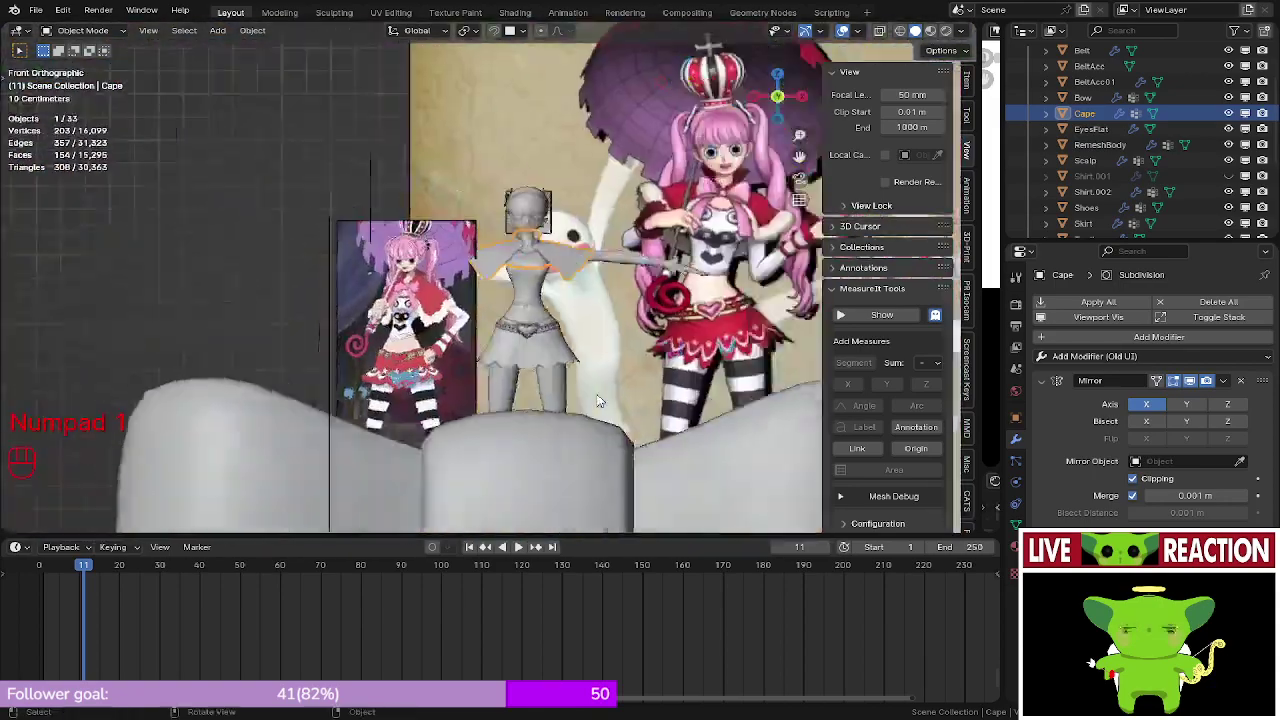
- Examine the back-view reference images for the cape's rear shape and trim
{"action": "middle_click_drag", "start_coordinate": [484, 270], "coordinate": [508, 524], "text": "shift"}
{"action": "scroll", "coordinate": [490, 300], "scroll_direction": "down", "scroll_amount": 5}
{"action": "scroll", "coordinate": [418, 241], "scroll_direction": "up", "scroll_amount": 6}
{"action": "middle_click_drag", "start_coordinate": [385, 80], "coordinate": [440, 283], "text": "shift"}
{"action": "scroll", "coordinate": [440, 283], "scroll_direction": "down", "scroll_amount": 5}
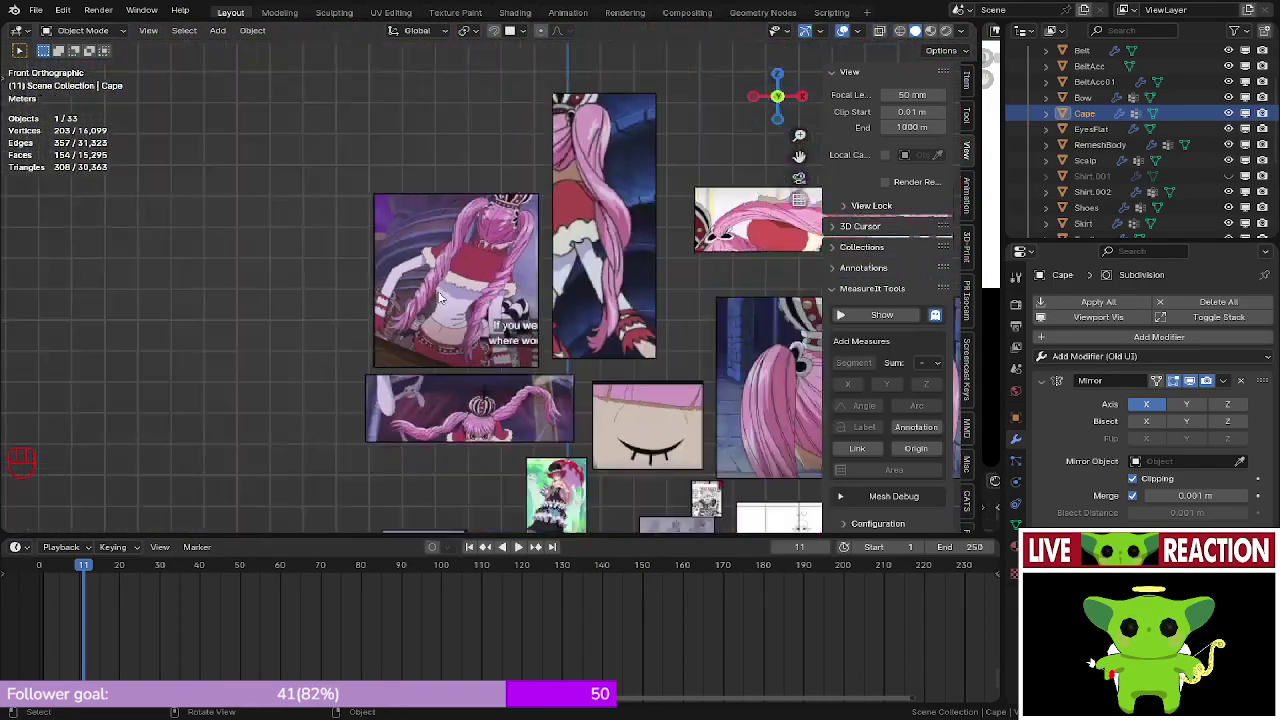
{"action": "scroll", "coordinate": [530, 286], "scroll_direction": "down", "scroll_amount": 8}
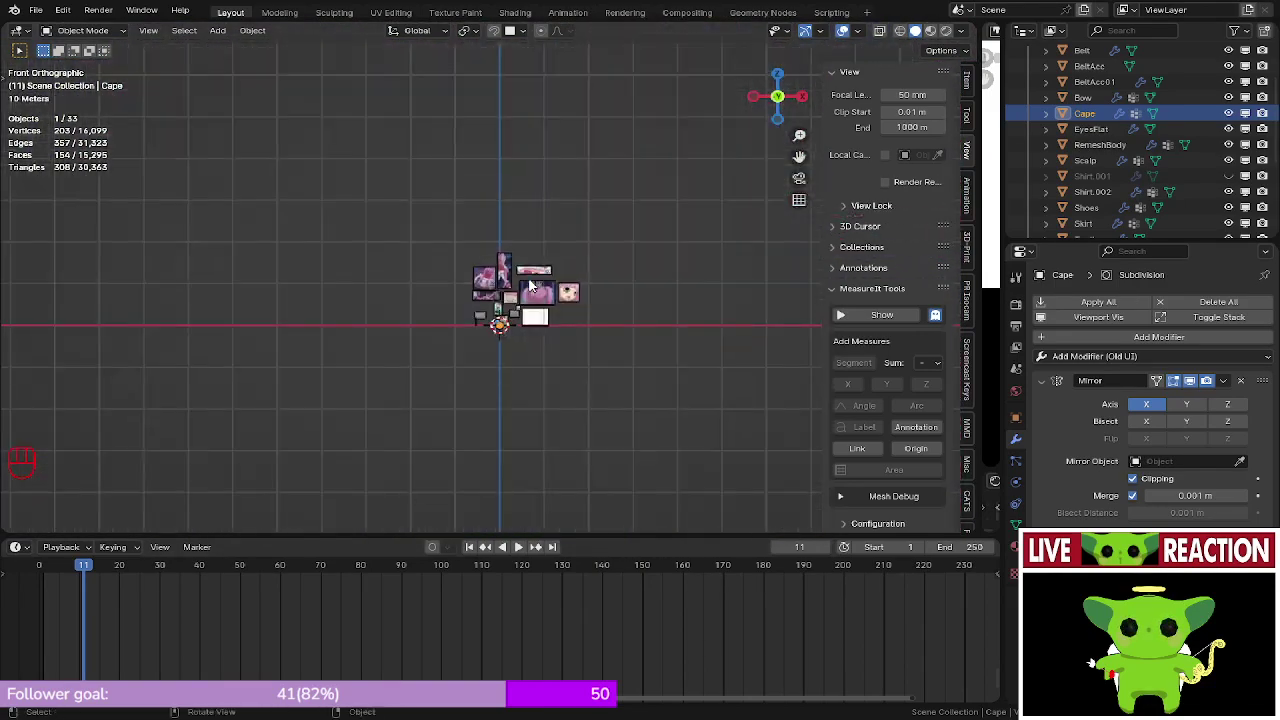
{"action": "scroll", "coordinate": [498, 307], "scroll_direction": "up", "scroll_amount": 8}
{"action": "scroll", "coordinate": [498, 307], "scroll_direction": "up", "scroll_amount": 3}
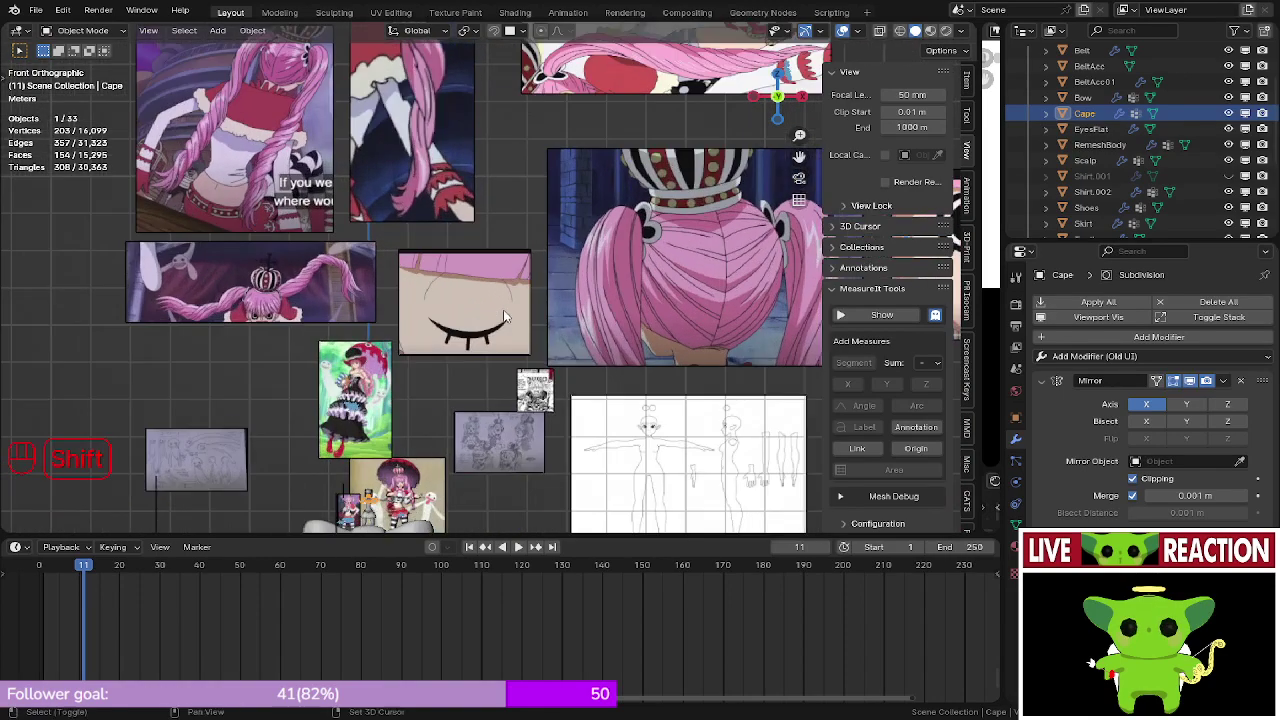
{"action": "scroll", "coordinate": [684, 383], "scroll_direction": "up", "scroll_amount": 4}
{"action": "middle_click_drag", "start_coordinate": [419, 236], "coordinate": [342, 337], "text": "shift"}
{"action": "scroll", "coordinate": [556, 291], "scroll_direction": "up", "scroll_amount": 1}
{"action": "scroll", "coordinate": [541, 294], "scroll_direction": "down", "scroll_amount": 5}
{"action": "scroll", "coordinate": [1120, 155], "scroll_direction": "up", "scroll_amount": 2}
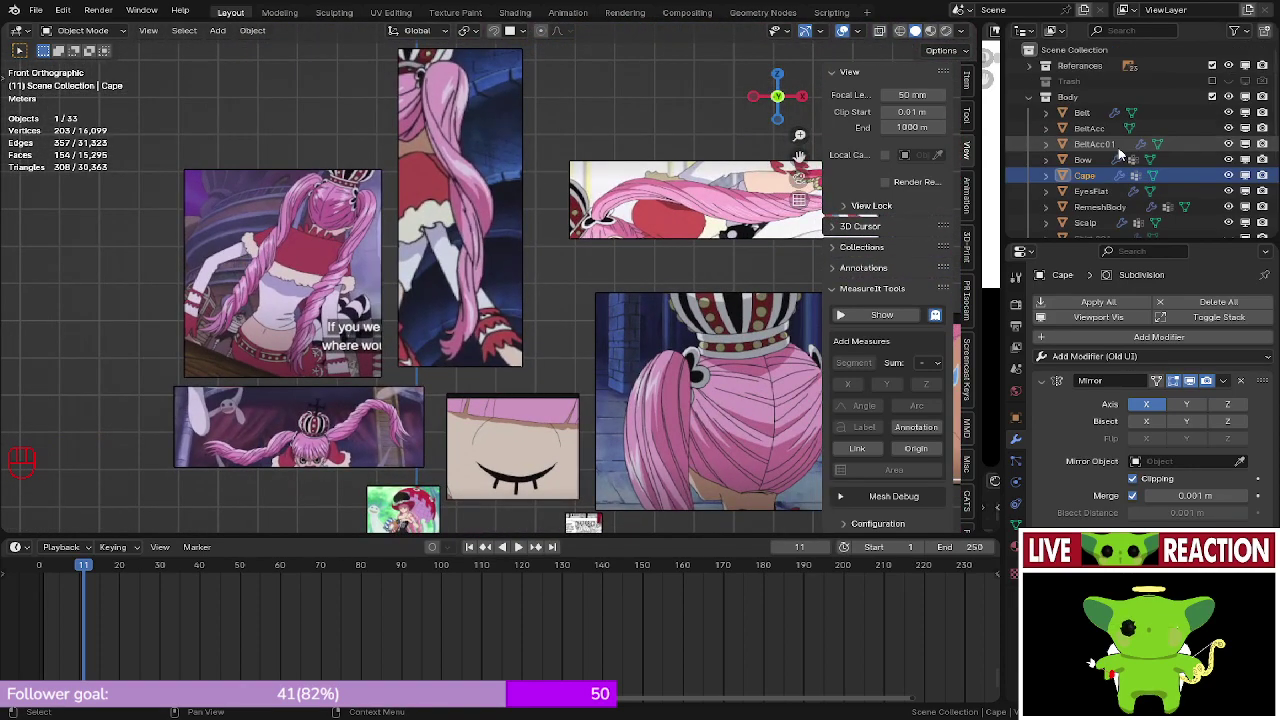
- Show the FrontSideRef image from the references collection and check it from the side and front
{"action": "left_click", "coordinate": [1029, 66]}
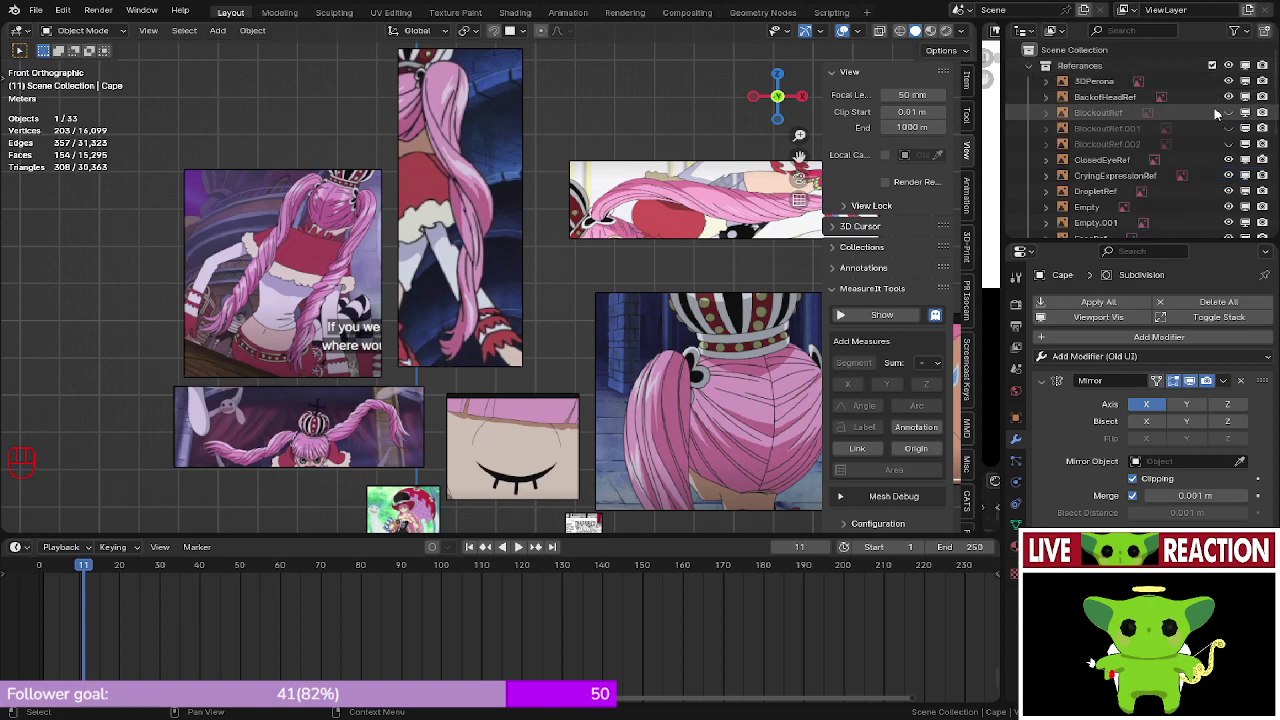
{"action": "scroll", "coordinate": [1207, 130], "scroll_direction": "down", "scroll_amount": 3}
{"action": "scroll", "coordinate": [1207, 132], "scroll_direction": "down", "scroll_amount": 2}
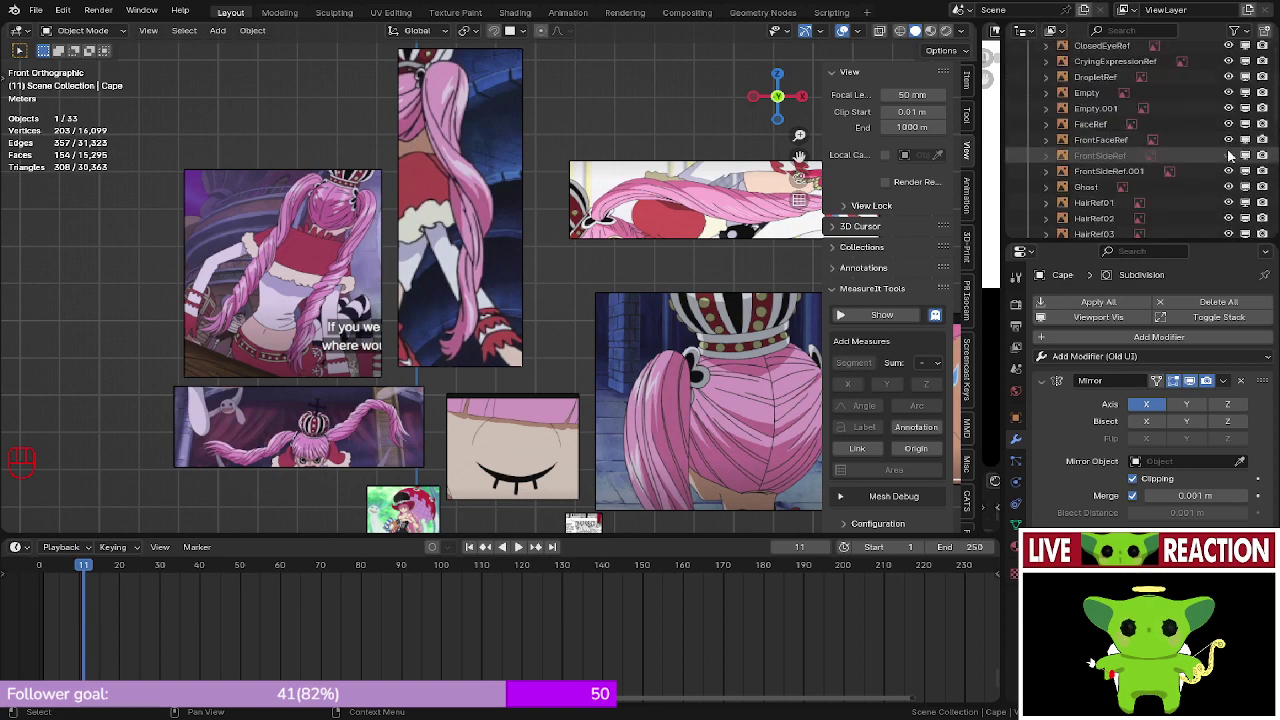
{"action": "left_click", "coordinate": [1229, 156]}
{"action": "scroll", "coordinate": [560, 310], "scroll_direction": "down", "scroll_amount": 5}
{"action": "middle_click_drag", "start_coordinate": [488, 440], "coordinate": [492, 302], "text": "shift"}
{"action": "scroll", "coordinate": [492, 302], "scroll_direction": "up", "scroll_amount": 5}
{"action": "key", "text": "KP_3"}
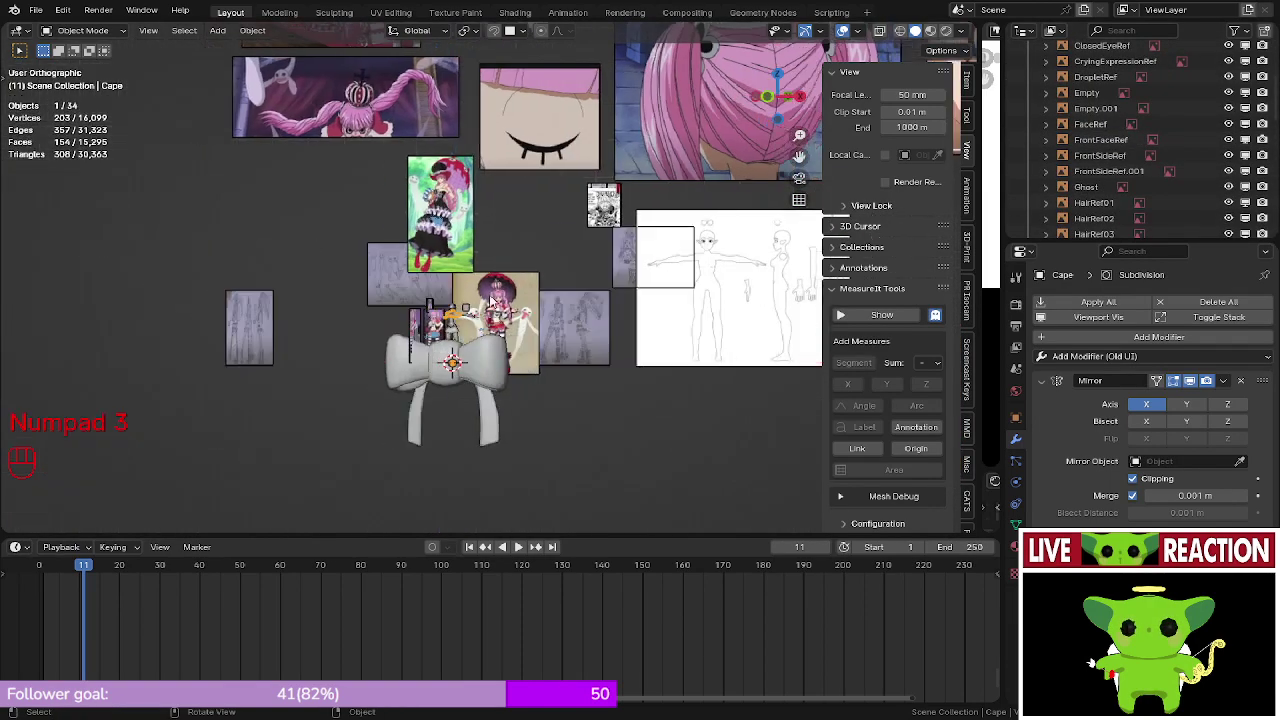
{"action": "key", "text": "KP_3"}
{"action": "scroll", "coordinate": [467, 204], "scroll_direction": "up", "scroll_amount": 8}
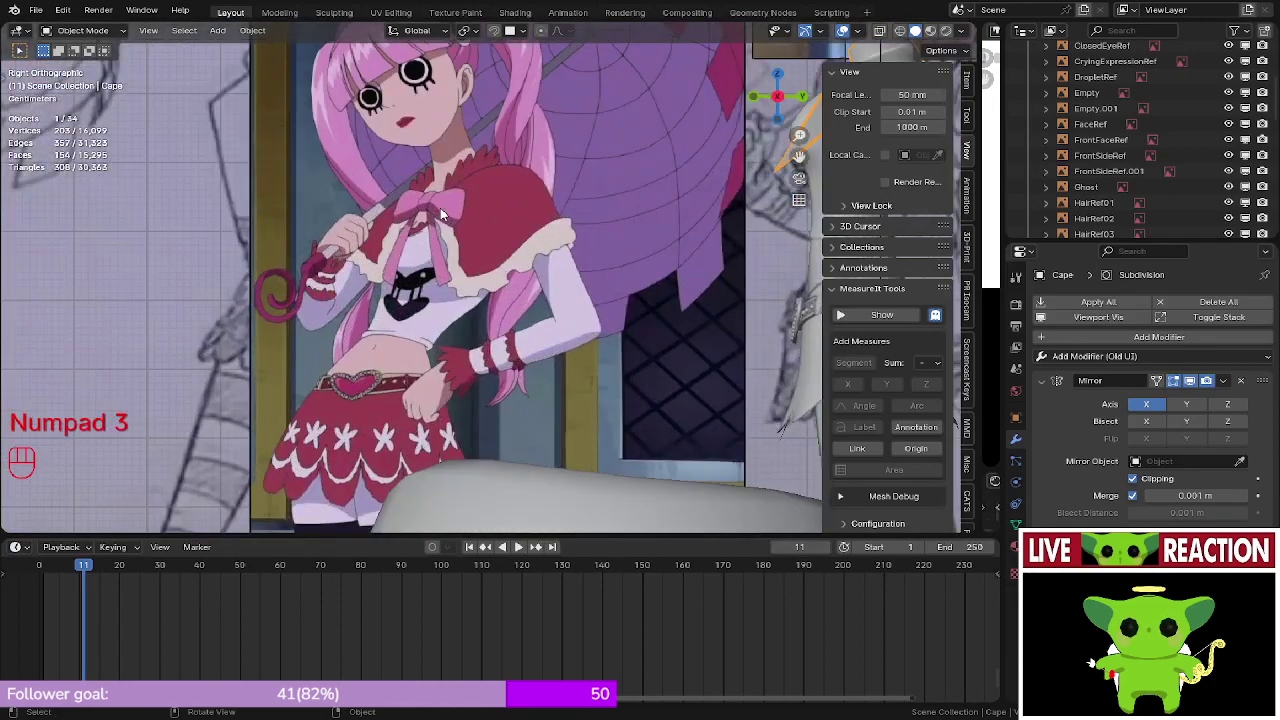
{"action": "scroll", "coordinate": [441, 213], "scroll_direction": "down", "scroll_amount": 5}
{"action": "middle_click_drag", "start_coordinate": [441, 213], "coordinate": [520, 230]}
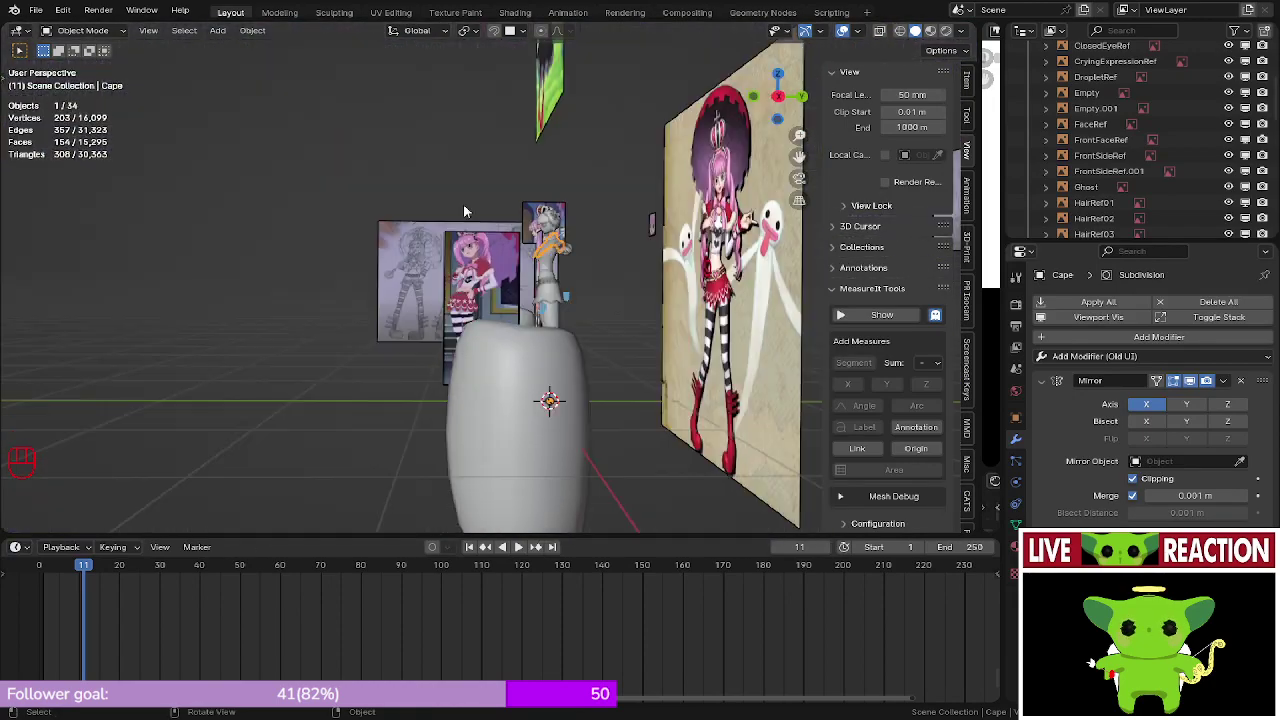
{"action": "left_click", "coordinate": [1100, 156]}
{"action": "key", "text": "KP_1"}
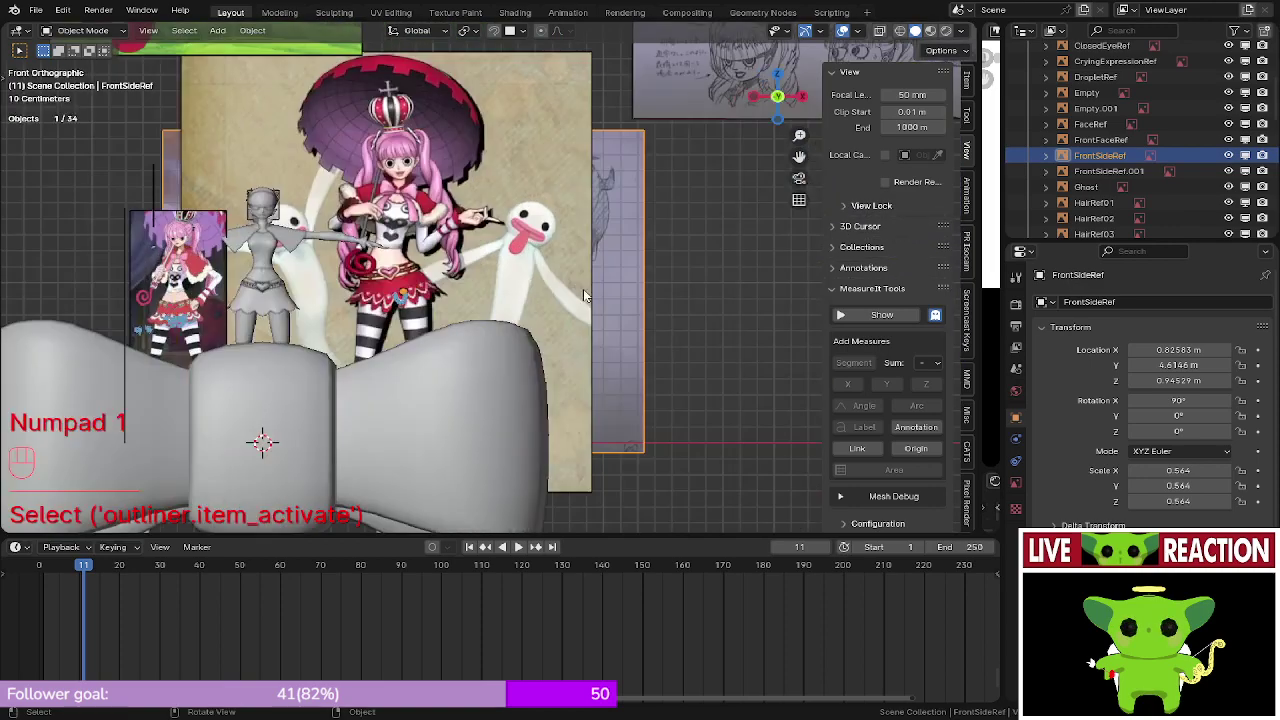
- Show the SideBOdyRef reference image and select it in the right orthographic view
{"action": "scroll", "coordinate": [1228, 190], "scroll_direction": "down", "scroll_amount": 5}
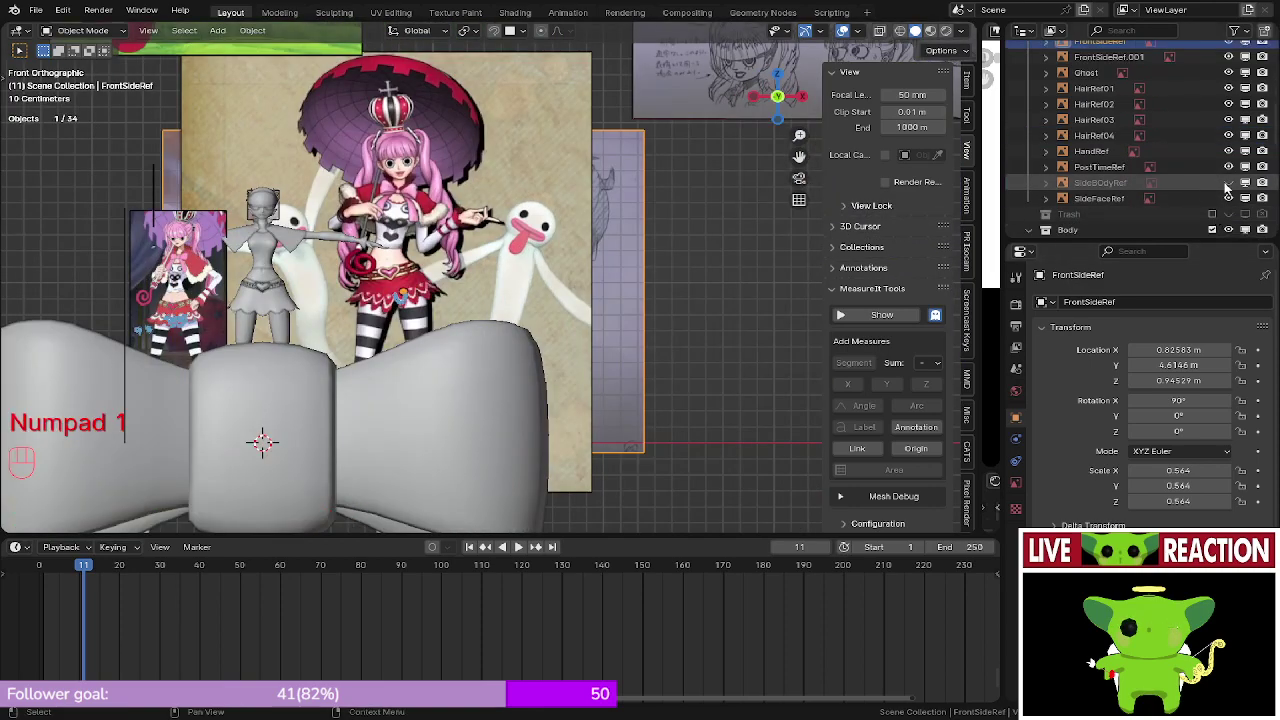
{"action": "left_click", "coordinate": [1232, 183]}
{"action": "middle_click_drag", "start_coordinate": [551, 304], "coordinate": [528, 314]}
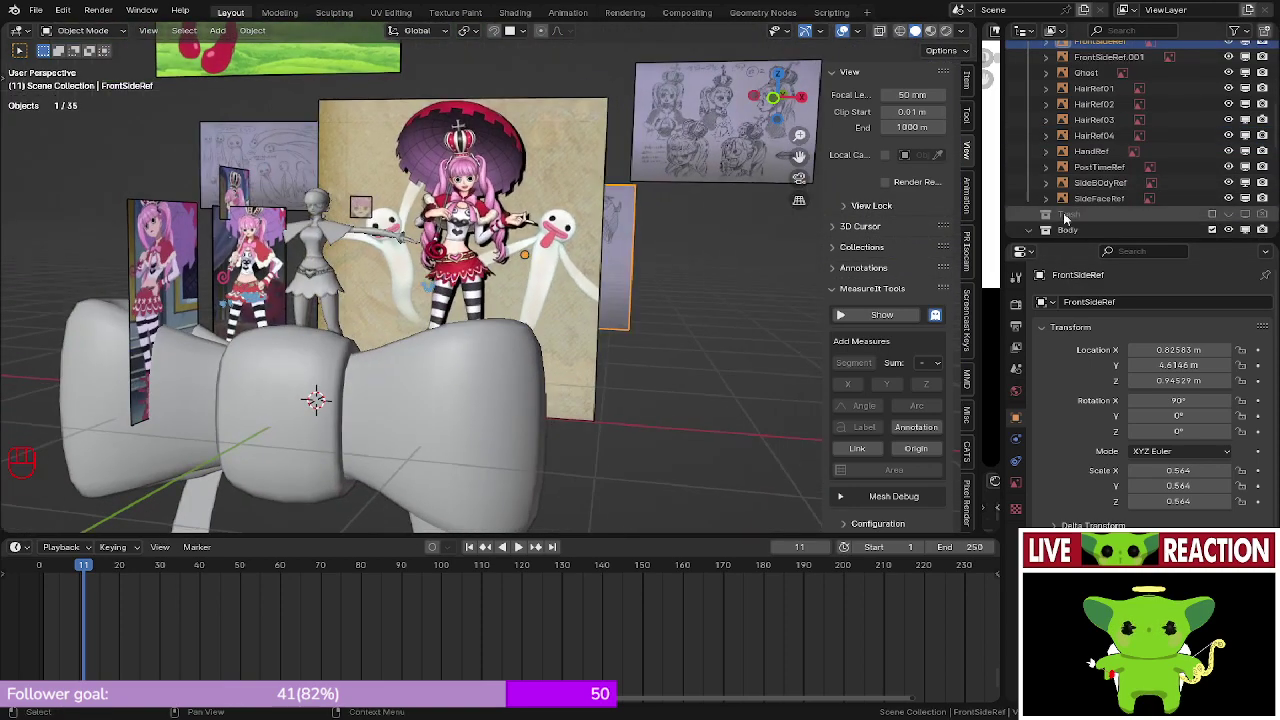
{"action": "left_click", "coordinate": [1097, 184]}
{"action": "key", "text": "KP_3"}
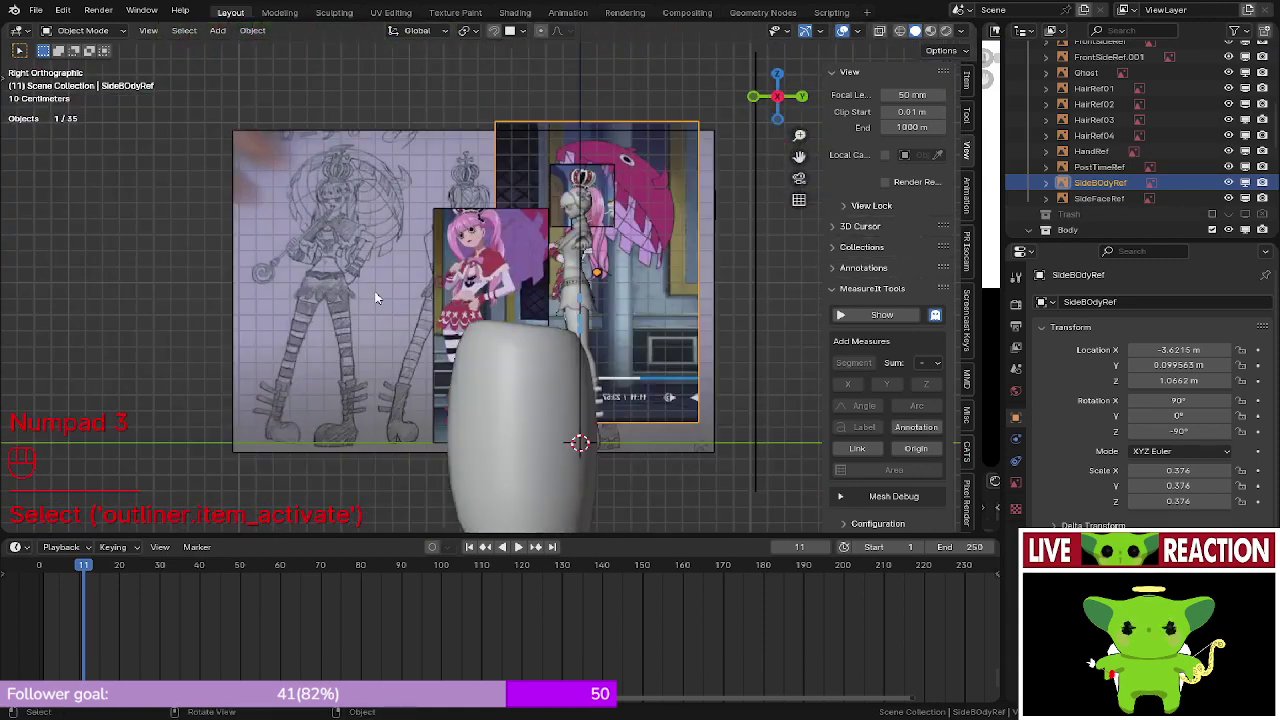
- Move the SideBOdyRef image along Y by about -1.65 m, clear of the model
{"action": "scroll", "coordinate": [600, 350], "scroll_direction": "up", "scroll_amount": 2}
{"action": "middle_click_drag", "start_coordinate": [638, 350], "coordinate": [511, 331], "text": "shift"}
{"action": "scroll", "coordinate": [540, 315], "scroll_direction": "down", "scroll_amount": 3}
{"action": "key", "text": "g"}
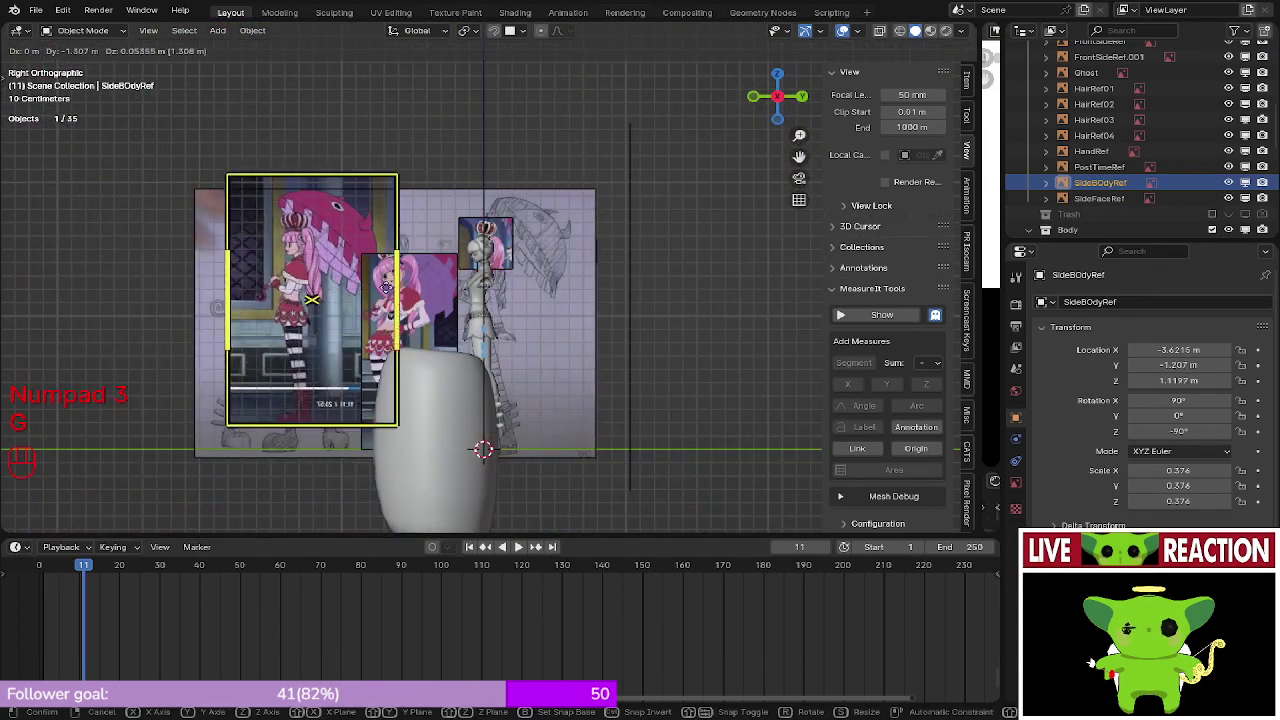
{"action": "key", "text": "x"}
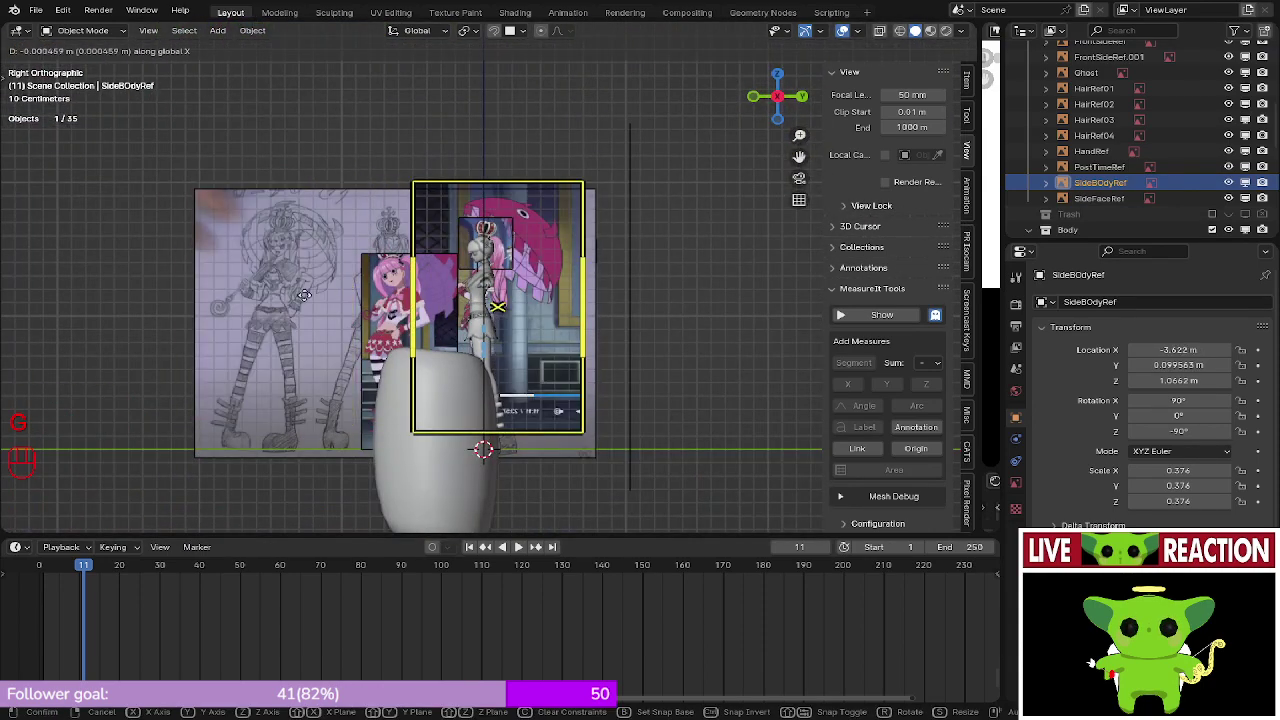
{"action": "right_click", "coordinate": [259, 302]}
{"action": "key", "text": "g"}
{"action": "key", "text": "y"}
{"action": "left_click", "coordinate": [26, 309]}
- Examine the side-view reference for the cape's profile and hem, comparing it with the modelled cape
{"action": "middle_click_drag", "start_coordinate": [93, 298], "coordinate": [347, 345], "text": "shift"}
{"action": "scroll", "coordinate": [329, 265], "scroll_direction": "up", "scroll_amount": 6}
{"action": "scroll", "coordinate": [366, 325], "scroll_direction": "up", "scroll_amount": 4}
{"action": "scroll", "coordinate": [430, 320], "scroll_direction": "down", "scroll_amount": 6}
{"action": "middle_click_drag", "start_coordinate": [457, 321], "coordinate": [26, 344], "text": "shift"}
{"action": "middle_click_drag", "start_coordinate": [237, 345], "coordinate": [686, 340], "text": "shift"}
{"action": "scroll", "coordinate": [624, 302], "scroll_direction": "up", "scroll_amount": 4}
{"action": "scroll", "coordinate": [473, 294], "scroll_direction": "up", "scroll_amount": 3}
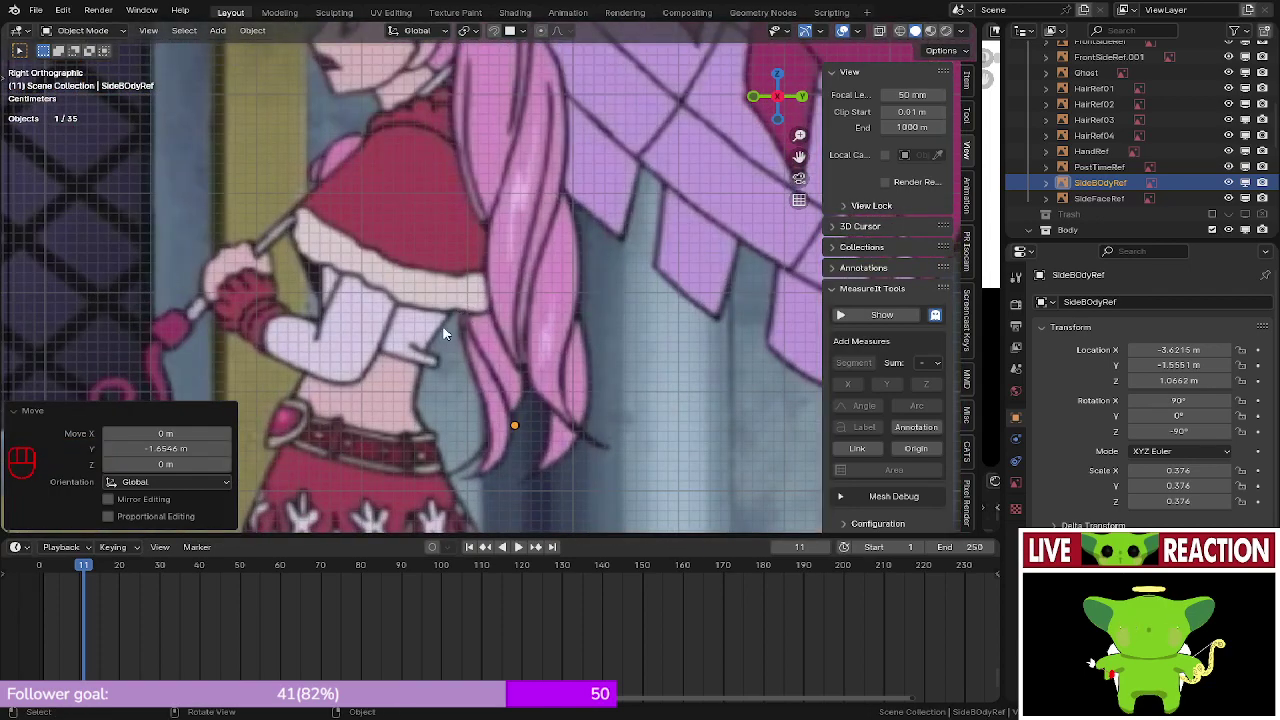
{"action": "scroll", "coordinate": [442, 325], "scroll_direction": "down", "scroll_amount": 8}
{"action": "middle_click_drag", "start_coordinate": [442, 325], "coordinate": [574, 258]}
{"action": "scroll", "coordinate": [503, 428], "scroll_direction": "up", "scroll_amount": 6}
{"action": "scroll", "coordinate": [260, 223], "scroll_direction": "up", "scroll_amount": 3}
{"action": "scroll", "coordinate": [468, 335], "scroll_direction": "up", "scroll_amount": 5}
{"action": "scroll", "coordinate": [550, 321], "scroll_direction": "up", "scroll_amount": 6}
{"action": "scroll", "coordinate": [486, 303], "scroll_direction": "up", "scroll_amount": 5}
{"action": "key", "text": "KP_3"}
{"action": "scroll", "coordinate": [574, 258], "scroll_direction": "up", "scroll_amount": 5}
{"action": "middle_click_drag", "start_coordinate": [490, 278], "coordinate": [3, 325], "text": "shift"}
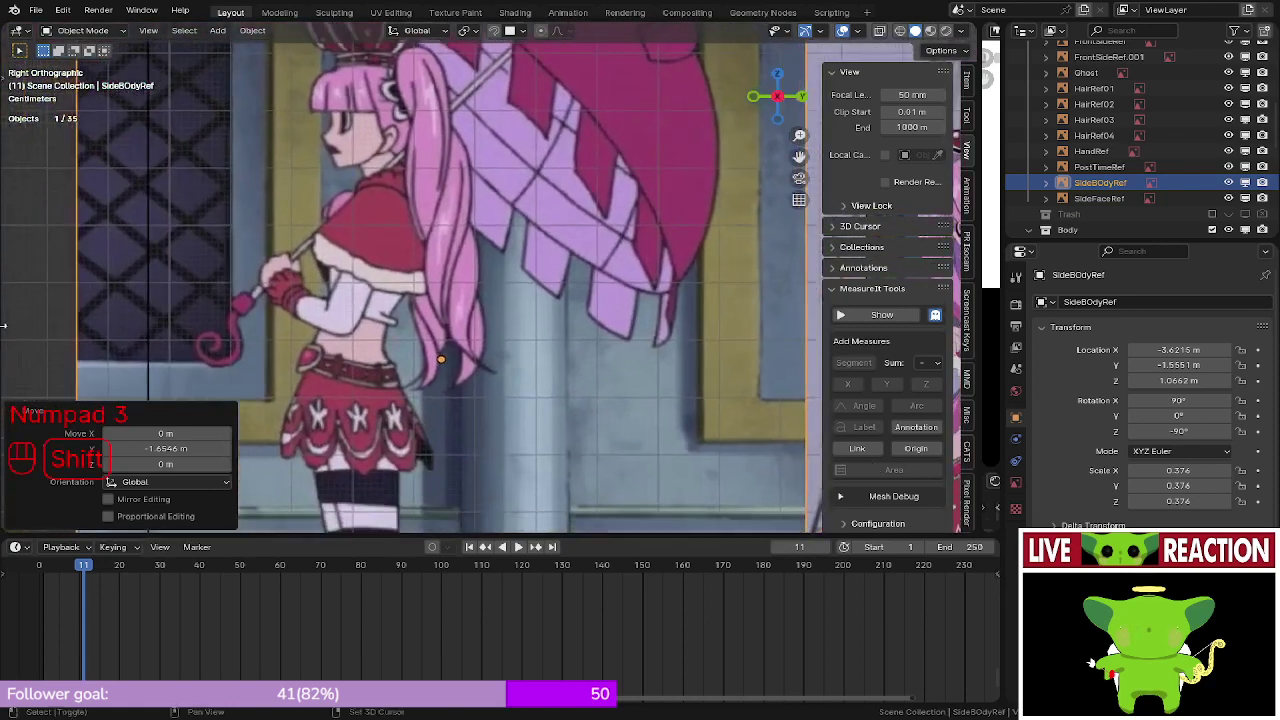
{"action": "scroll", "coordinate": [300, 340], "scroll_direction": "up", "scroll_amount": 2}
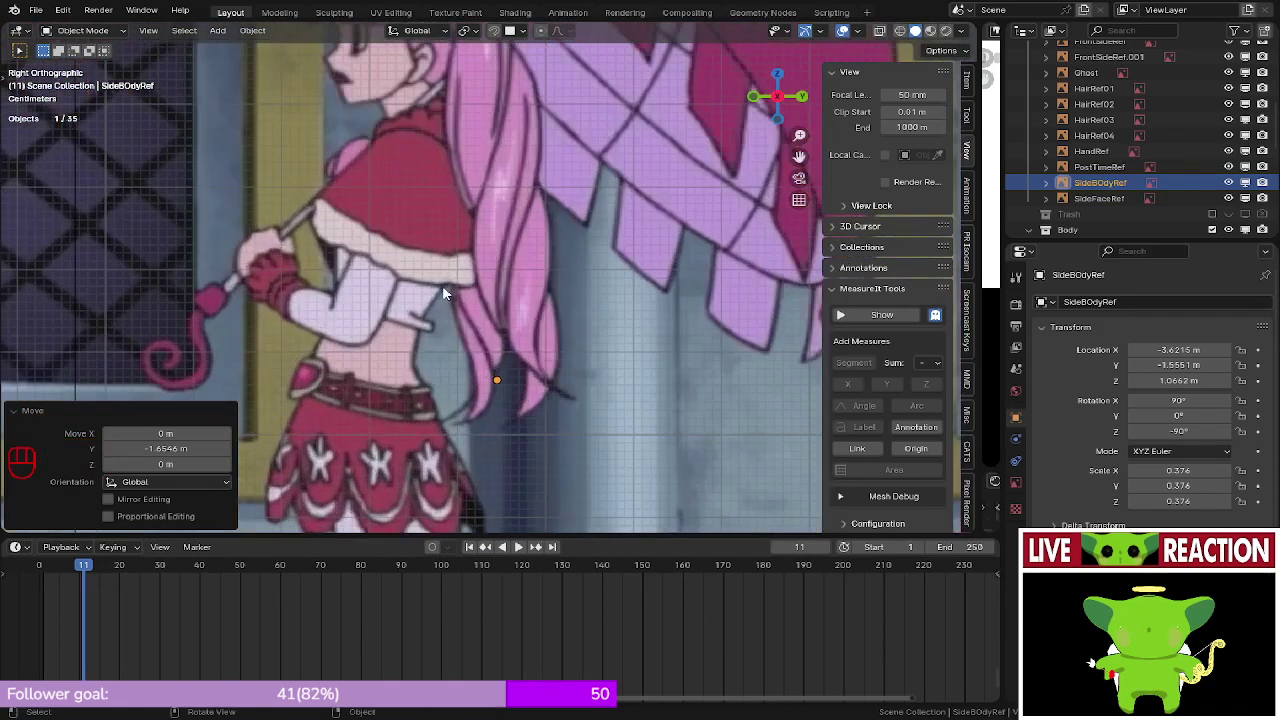
{"action": "middle_click_drag", "start_coordinate": [443, 288], "coordinate": [437, 296], "text": "shift"}
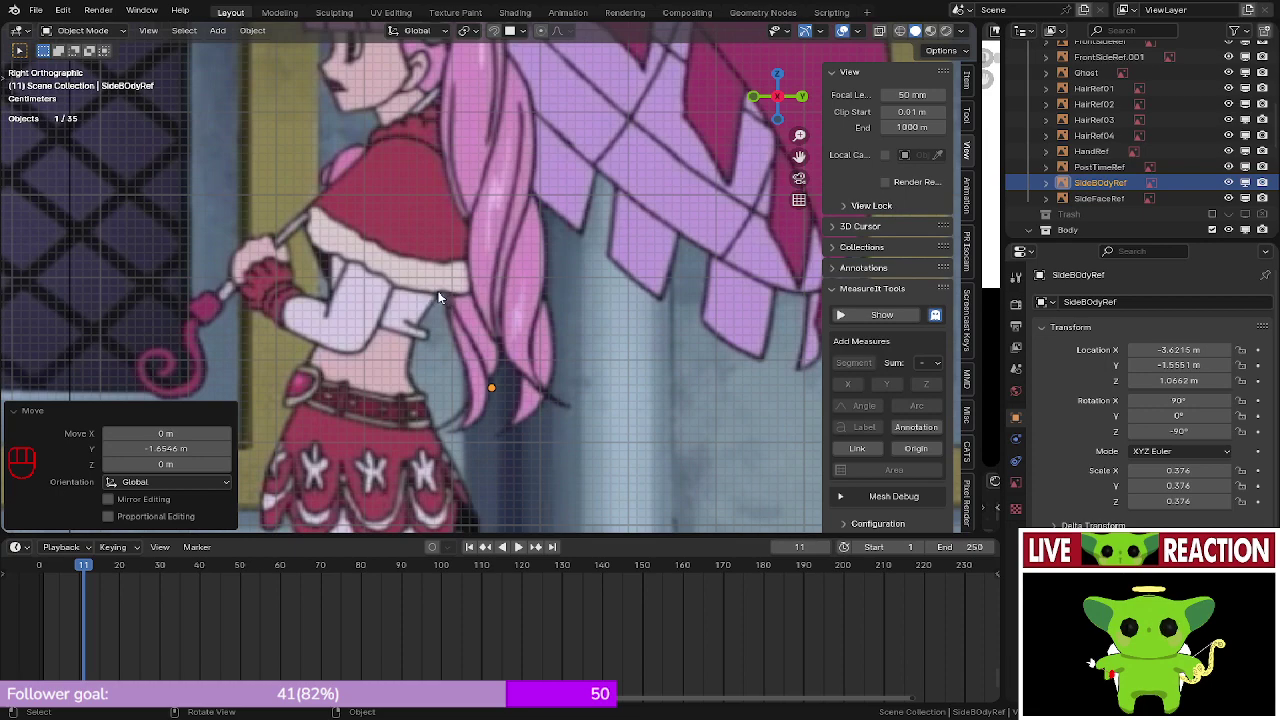
{"action": "middle_click_drag", "start_coordinate": [513, 332], "coordinate": [448, 300]}
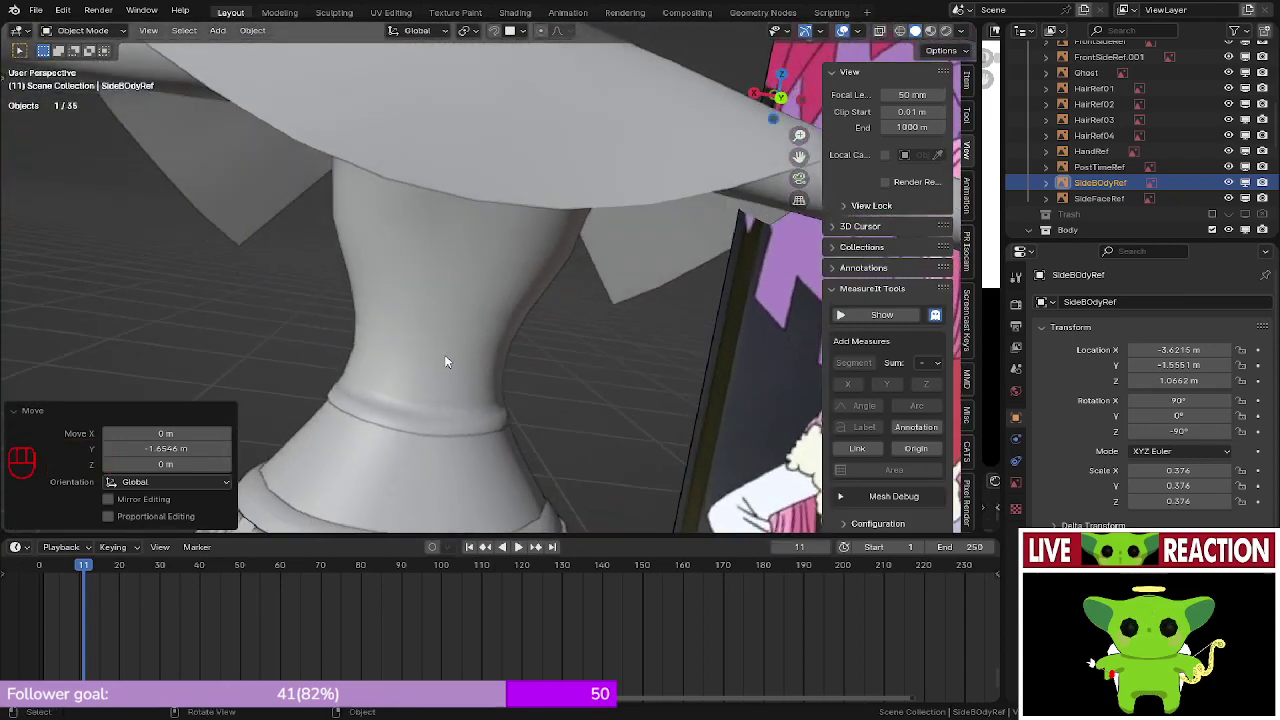
- Hide the FrontSideRef and 3DPerona images that block the model in the back view
{"action": "key", "text": "ctrl+KP_3"}
{"action": "key", "text": "ctrl+KP_1"}
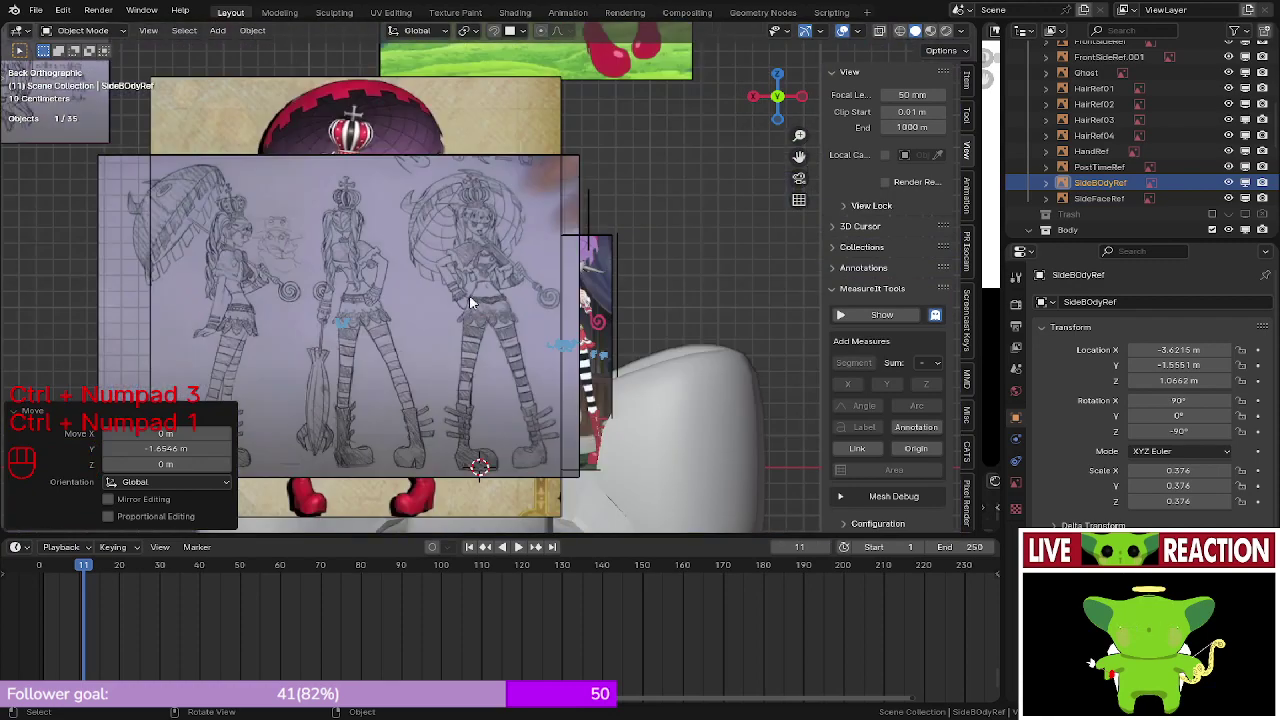
{"action": "left_click", "coordinate": [472, 302]}
{"action": "key", "text": "h"}
{"action": "key", "text": "h"}
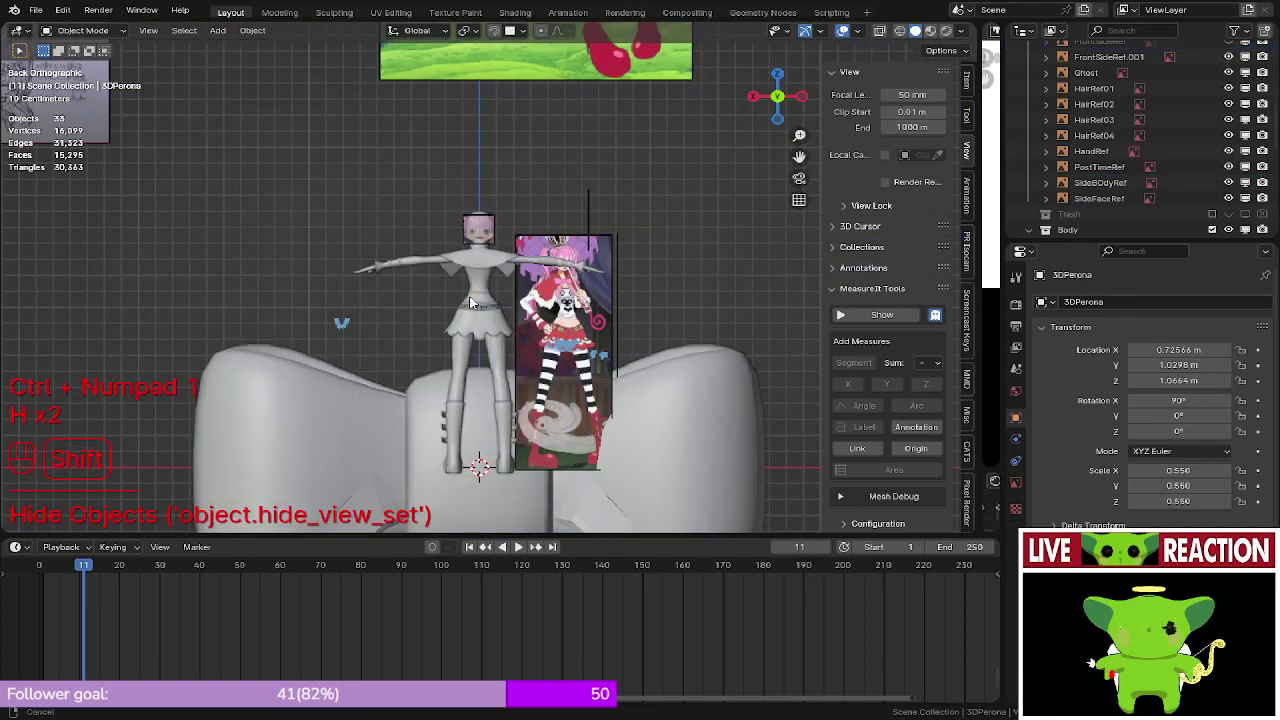
- Edit the cape mesh and move the centre-back hem vertex straight down by about 0.03 m
{"action": "scroll", "coordinate": [472, 302], "scroll_direction": "up", "scroll_amount": 4}
{"action": "scroll", "coordinate": [476, 308], "scroll_direction": "up", "scroll_amount": 5}
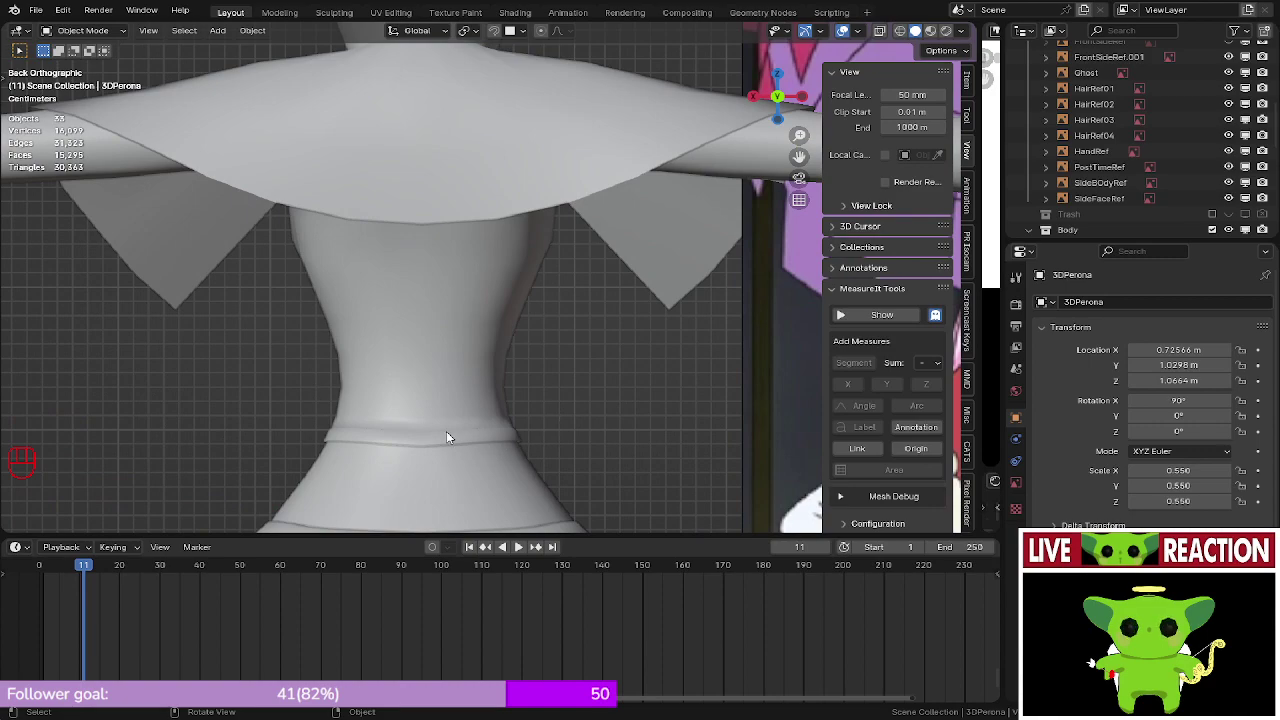
{"action": "middle_click_drag", "start_coordinate": [427, 355], "coordinate": [443, 374], "text": "shift"}
{"action": "left_click", "coordinate": [426, 224]}
{"action": "key", "text": "Tab"}
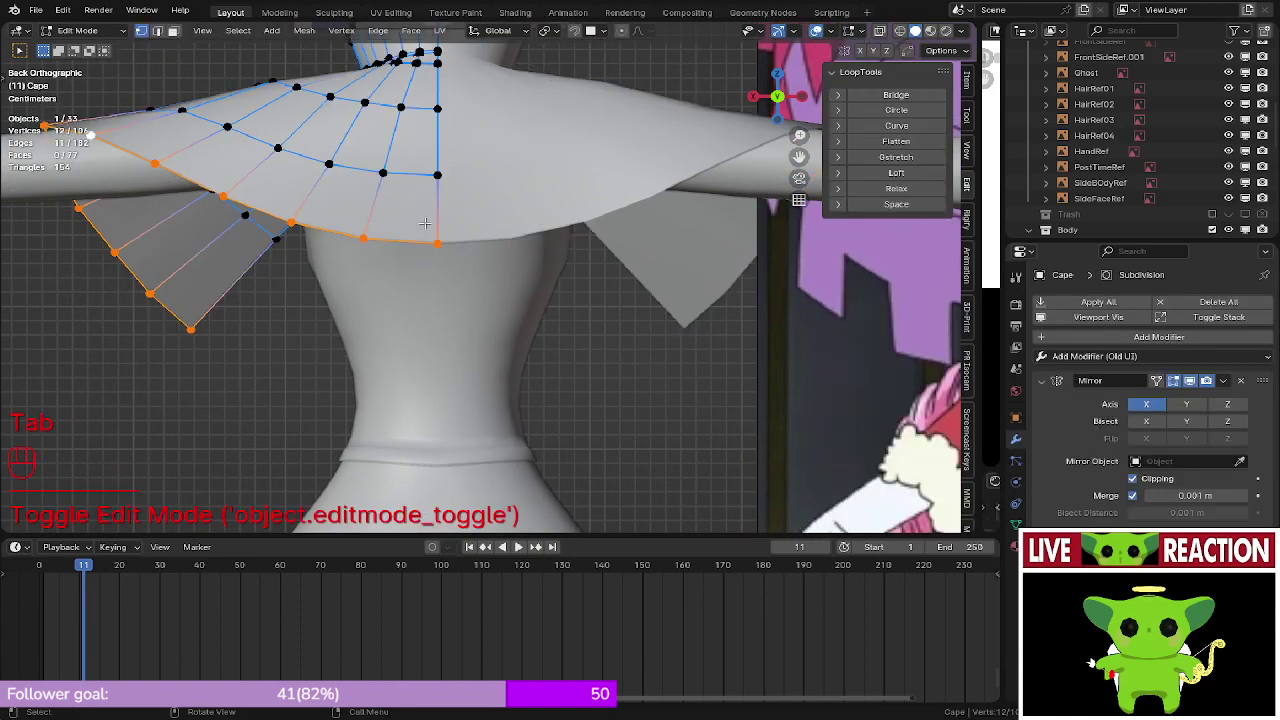
{"action": "scroll", "coordinate": [432, 230], "scroll_direction": "down", "scroll_amount": 3}
{"action": "middle_click_drag", "start_coordinate": [434, 232], "coordinate": [439, 252], "text": "shift"}
{"action": "scroll", "coordinate": [439, 252], "scroll_direction": "up", "scroll_amount": 3}
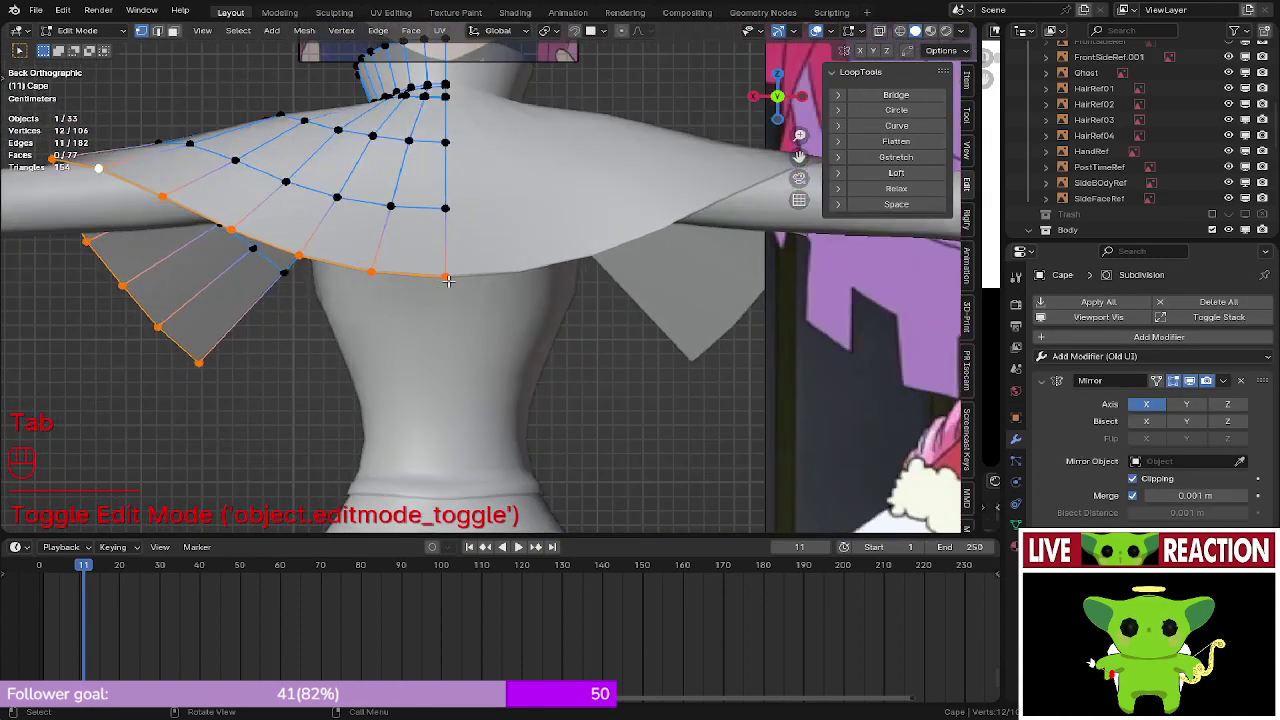
{"action": "left_click", "coordinate": [446, 278]}
{"action": "key", "text": "g"}
{"action": "left_click", "coordinate": [447, 320]}
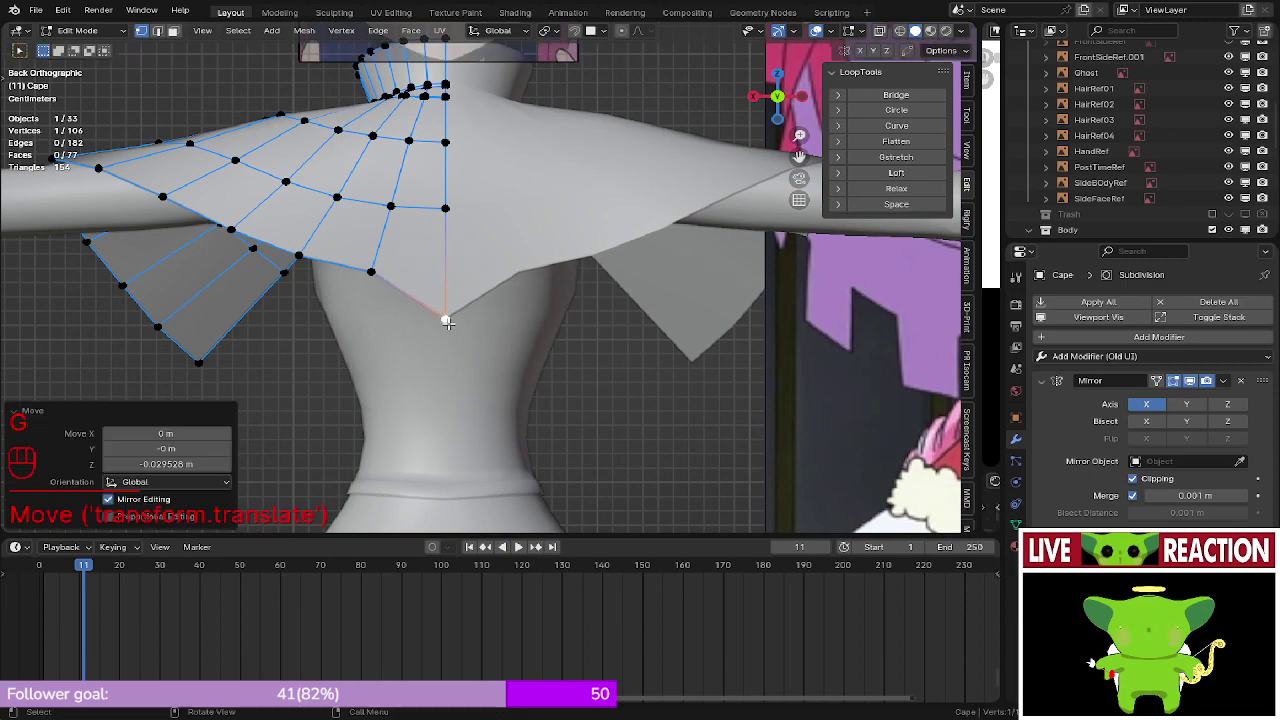
- Pull the hem vertices just beside the lowered centre-back point down to continue the curve
{"action": "mouse_move", "coordinate": [447, 320]}
{"action": "middle_mouse_down"}
{"action": "mouse_move", "coordinate": [477, 316]}
{"action": "mouse_move", "coordinate": [476, 345]}
{"action": "mouse_move", "coordinate": [454, 317]}
{"action": "middle_mouse_up"}
{"action": "left_click", "coordinate": [454, 318]}
{"action": "key", "text": "g"}
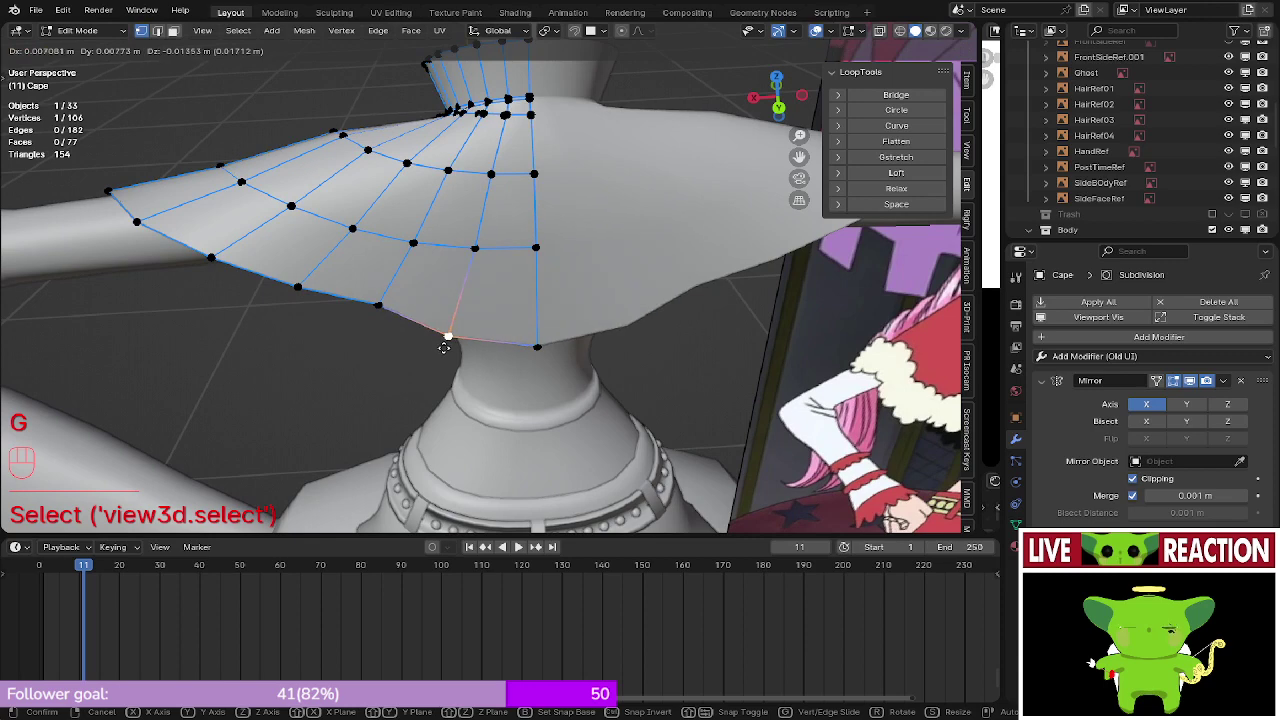
{"action": "left_click", "coordinate": [443, 351]}
{"action": "middle_click_drag", "start_coordinate": [414, 318], "coordinate": [544, 398], "text": "shift"}
{"action": "key", "text": "g"}
{"action": "left_click", "coordinate": [465, 357]}
- Move the next three hem vertices toward the shoulder slightly down and outward to smooth the back hem curve
{"action": "left_click", "coordinate": [493, 345]}
{"action": "scroll", "coordinate": [516, 352], "scroll_direction": "up", "scroll_amount": 2}
{"action": "key", "text": "g"}
{"action": "left_click", "coordinate": [500, 382]}
{"action": "left_click", "coordinate": [509, 360]}
{"action": "key", "text": "g"}
{"action": "left_click", "coordinate": [482, 370]}
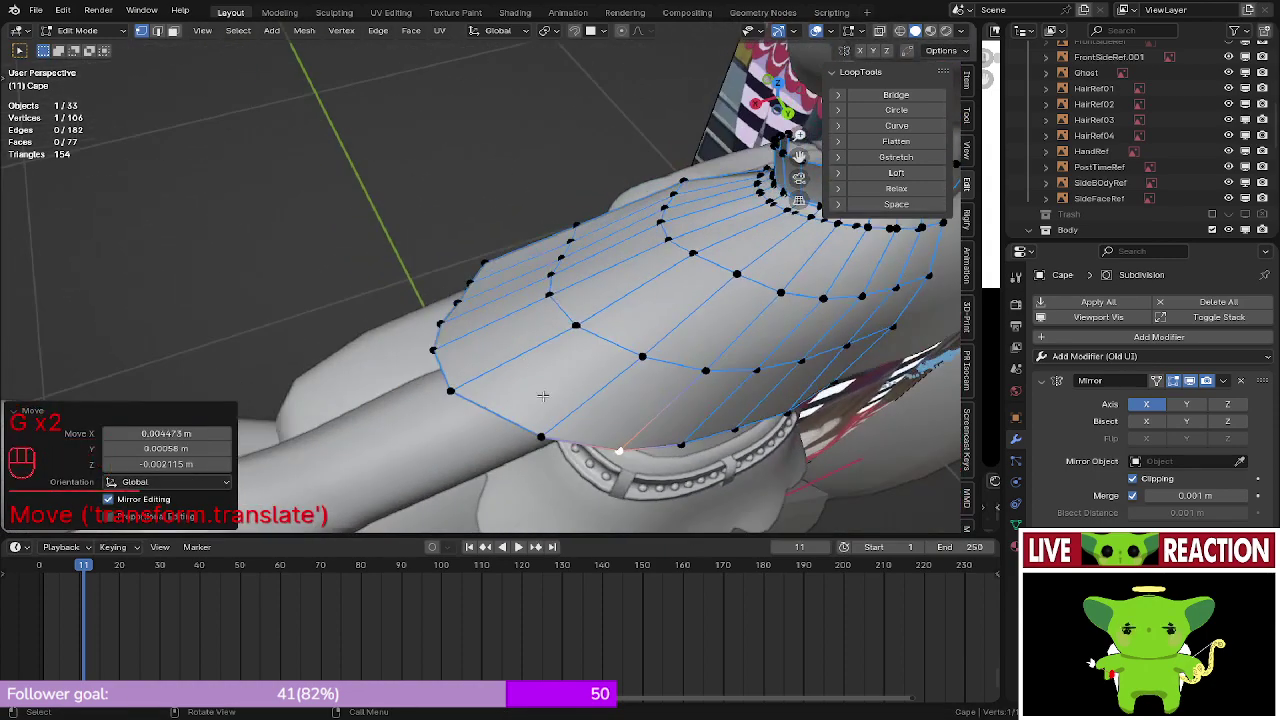
{"action": "left_click", "coordinate": [541, 421]}
{"action": "key", "text": "g"}
{"action": "left_click", "coordinate": [527, 440]}
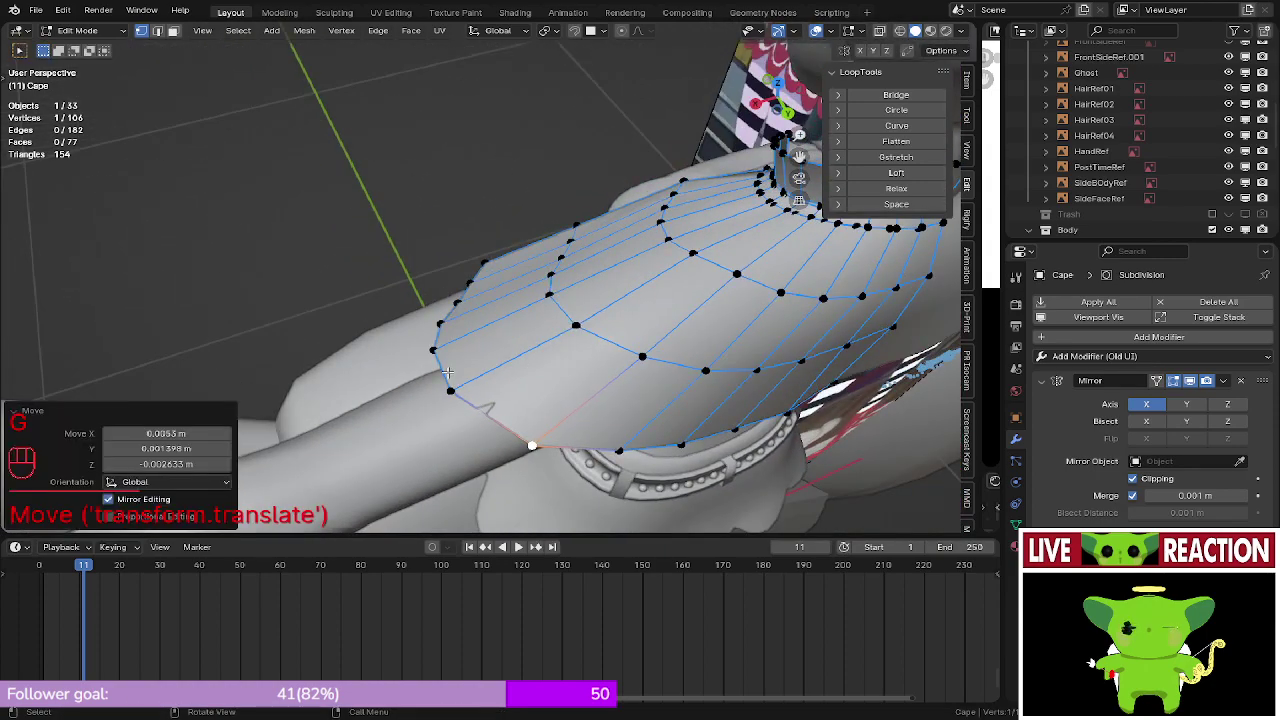
- Push the last moved hem vertex and its neighbour over the arm outward with Shrink/Fatten by about 0.0087 m
{"action": "left_click", "coordinate": [450, 389], "text": "shift"}
{"action": "key", "text": "alt+s"}
{"action": "left_click", "coordinate": [499, 377]}
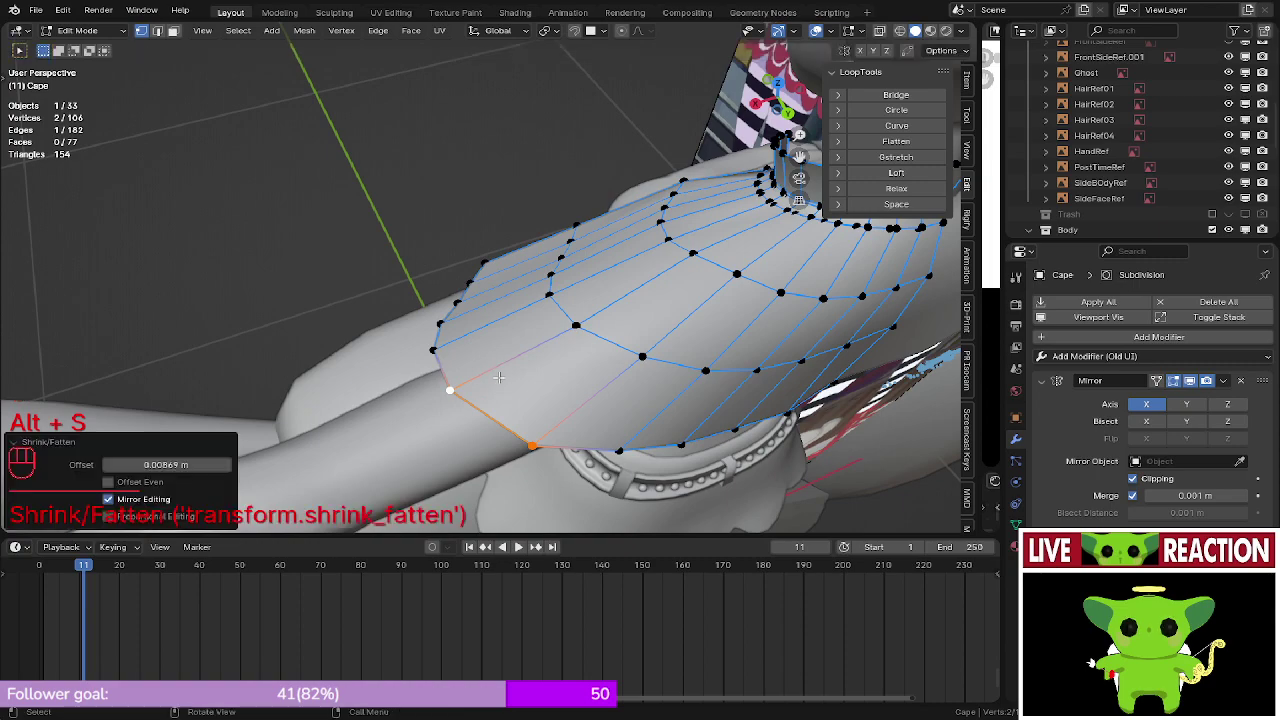
- Lower one back hem vertex near the arm by about 0.002 m and save the file
{"action": "key", "text": "Tab"}
{"action": "middle_click_drag", "start_coordinate": [500, 376], "coordinate": [482, 351]}
{"action": "key", "text": "Tab"}
{"action": "scroll", "coordinate": [459, 343], "scroll_direction": "up", "scroll_amount": 2}
{"action": "left_click", "coordinate": [460, 344]}
{"action": "scroll", "coordinate": [462, 340], "scroll_direction": "up", "scroll_amount": 3}
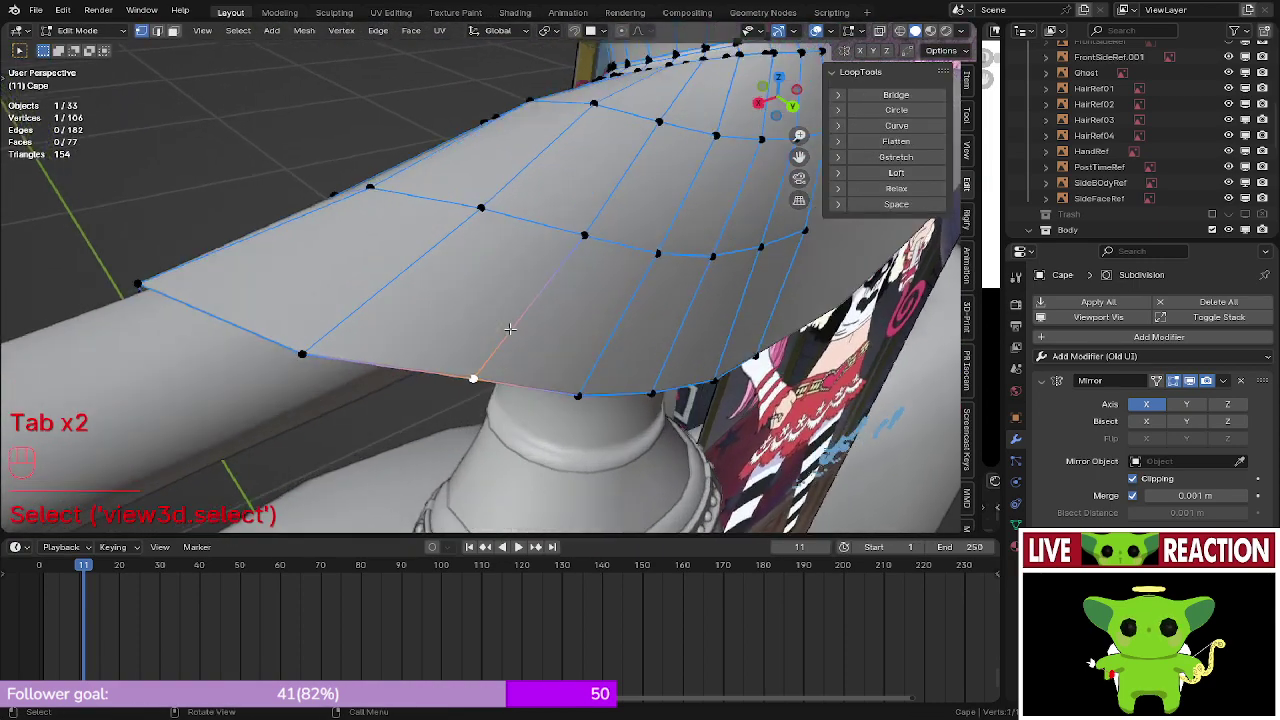
{"action": "key", "text": "g"}
{"action": "left_click", "coordinate": [464, 338]}
{"action": "middle_click_drag", "start_coordinate": [464, 338], "coordinate": [502, 315]}
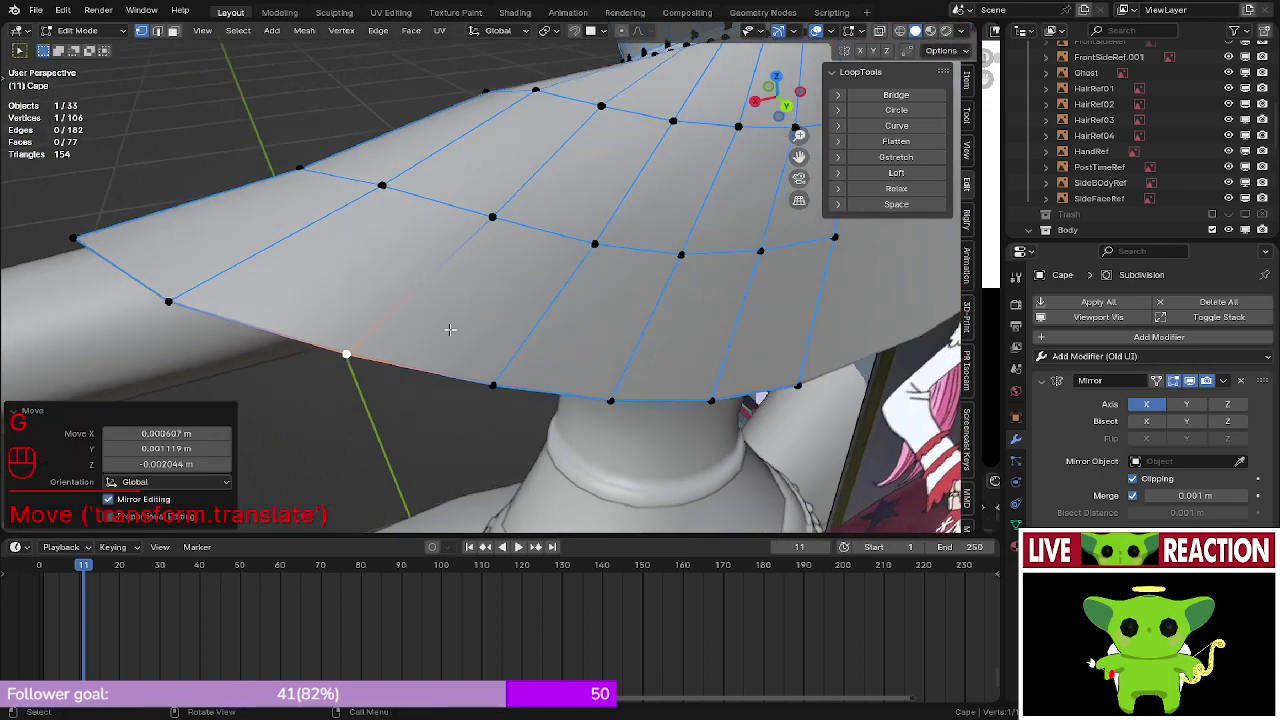
{"action": "key", "text": "ctrl+s"}
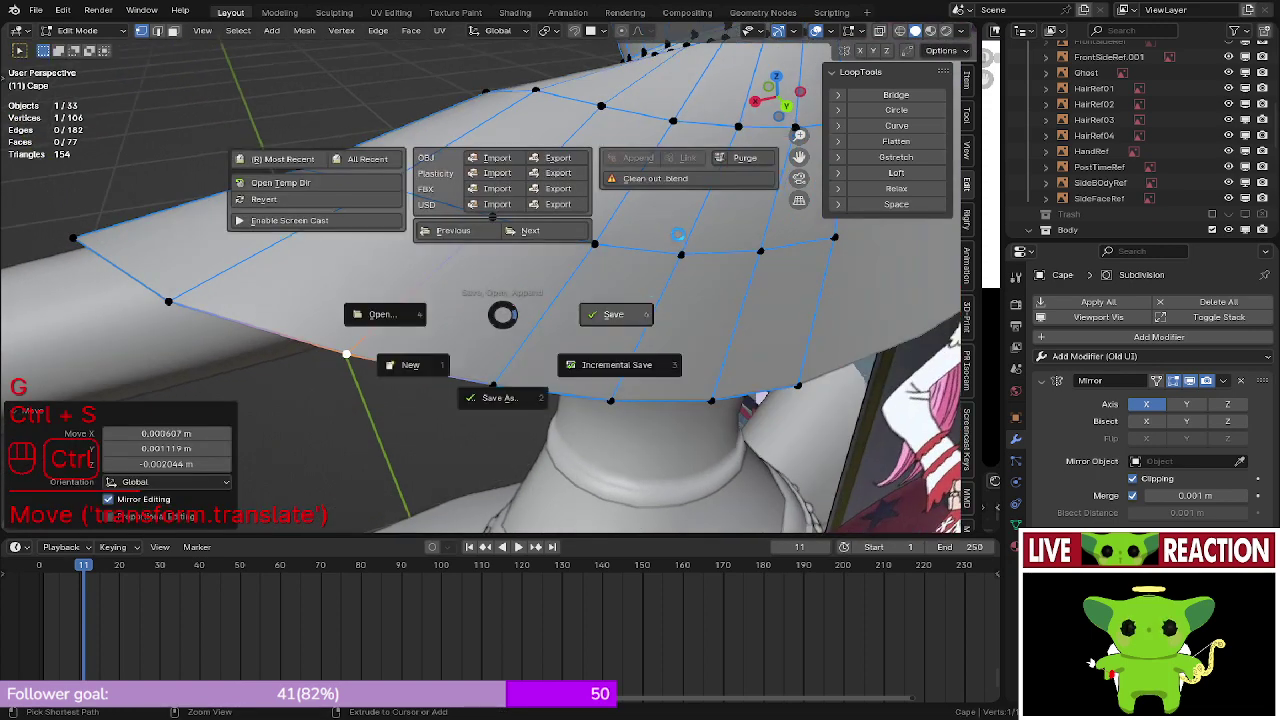
{"action": "left_click", "coordinate": [679, 234]}
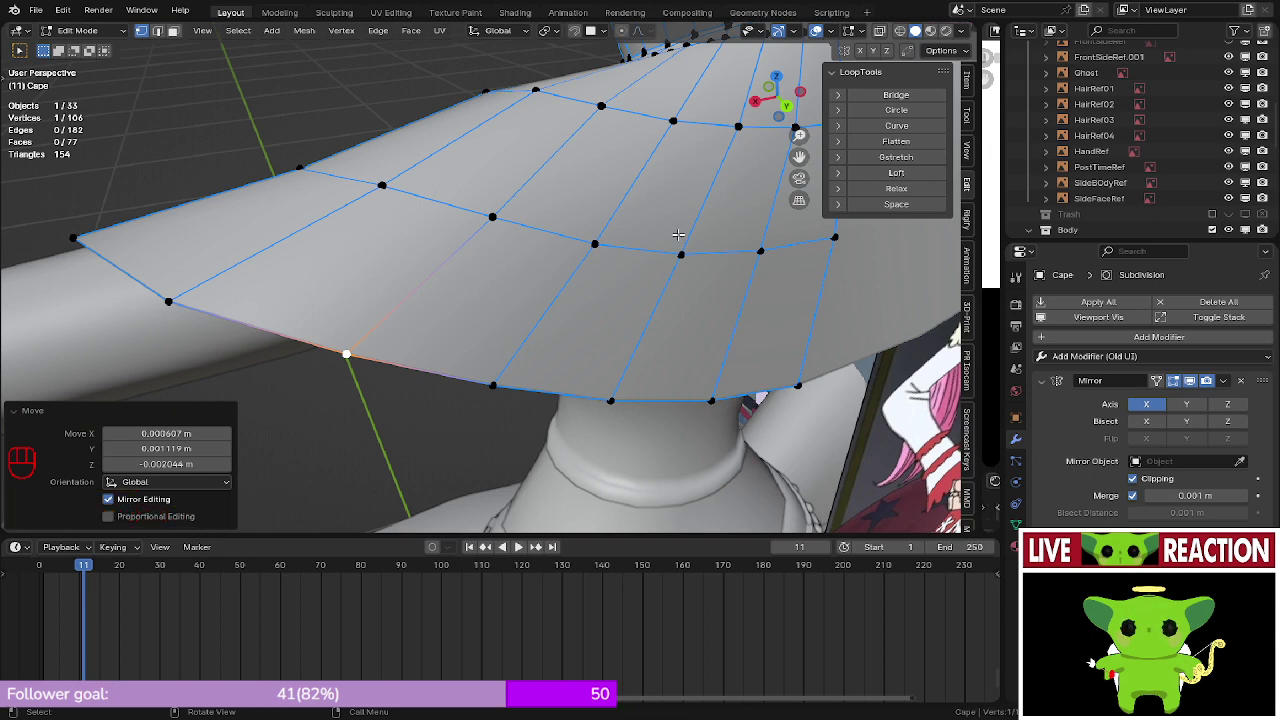
- Smooth the cape's whole bottom hem loop with LoopTools Relax
{"action": "middle_click_drag", "start_coordinate": [678, 234], "coordinate": [374, 250]}
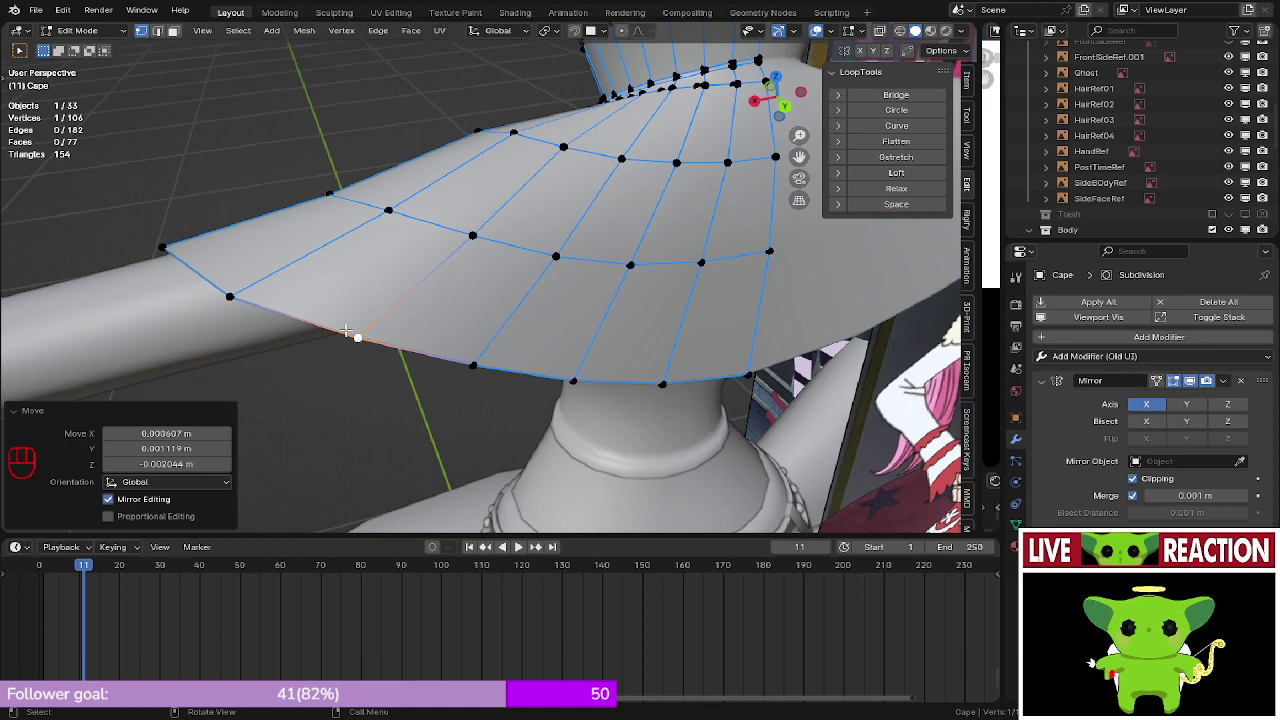
{"action": "left_click", "coordinate": [333, 331], "text": "alt"}
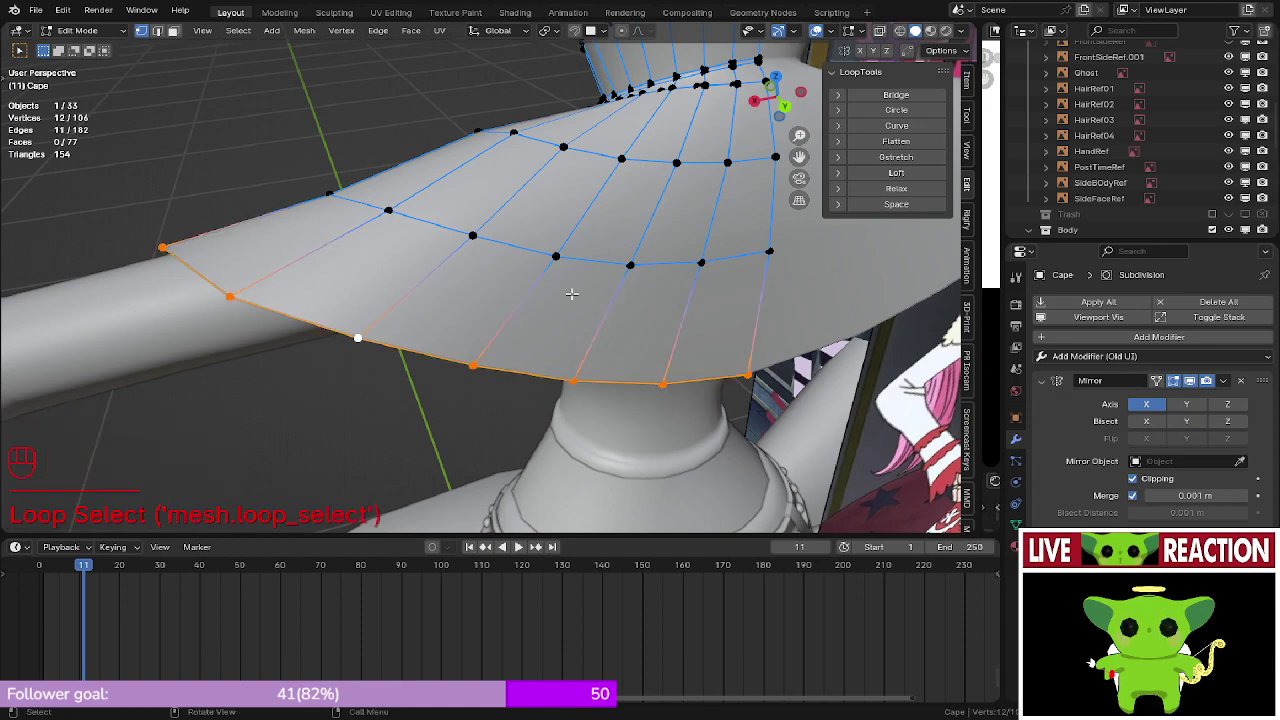
{"action": "left_click", "coordinate": [922, 195]}
{"action": "scroll", "coordinate": [500, 285], "scroll_direction": "down", "scroll_amount": 2}
{"action": "middle_click_drag", "start_coordinate": [370, 275], "coordinate": [362, 326]}
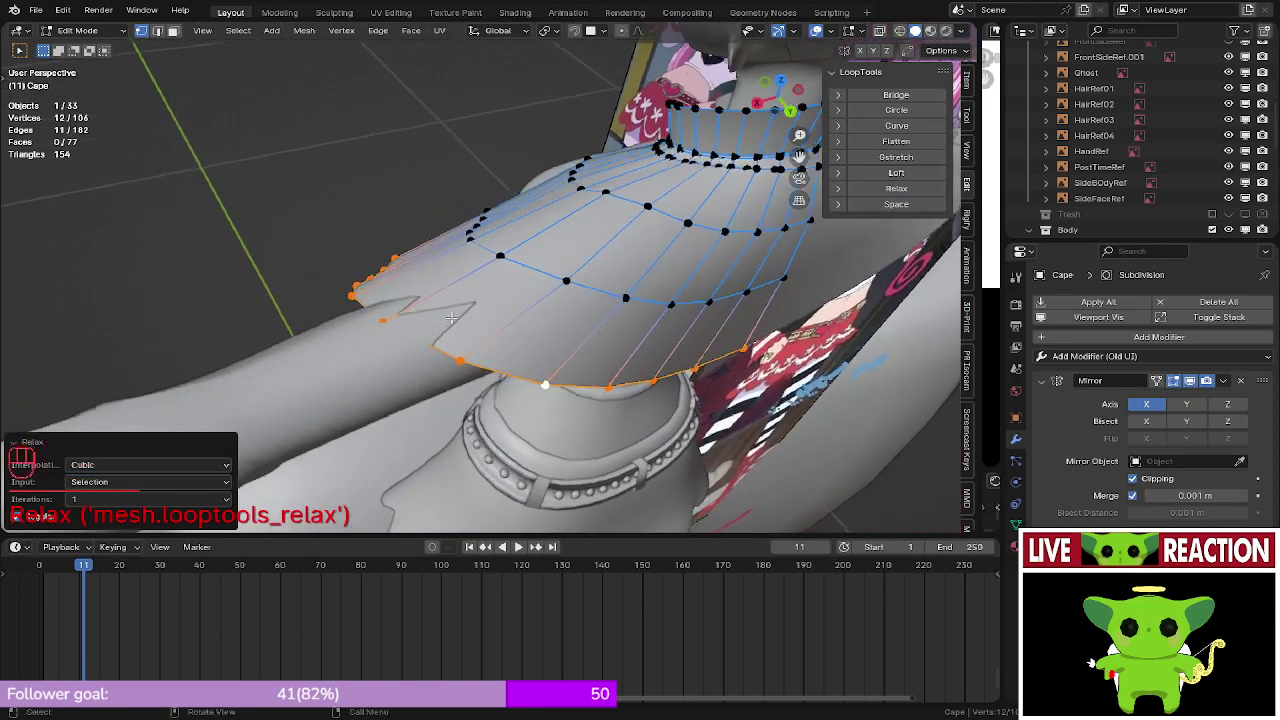
- Push two neighbouring hem vertices over the arm outward with Shrink/Fatten, the second by about 0.03 m
{"action": "scroll", "coordinate": [362, 326], "scroll_direction": "up", "scroll_amount": 3}
{"action": "left_click", "coordinate": [322, 336]}
{"action": "key", "text": "alt+s"}
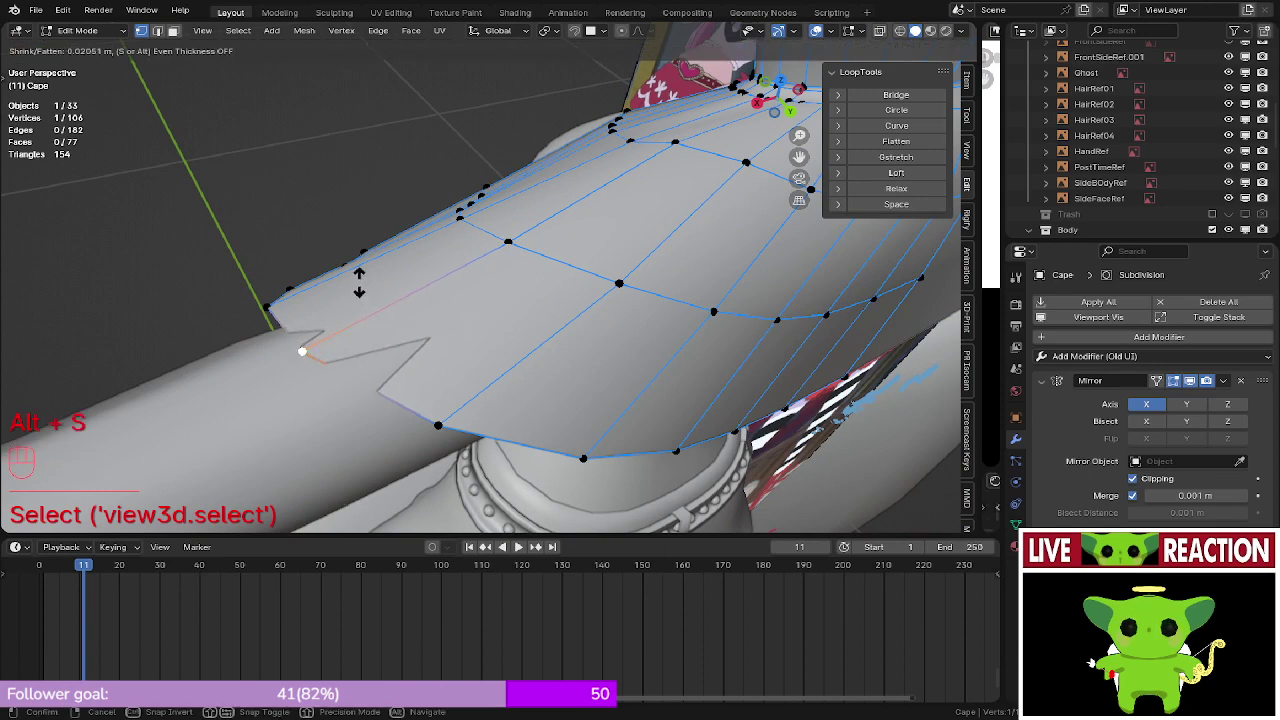
{"action": "left_click", "coordinate": [430, 438]}
{"action": "left_click", "coordinate": [431, 435]}
{"action": "key", "text": "alt+s"}
{"action": "left_click", "coordinate": [419, 375]}
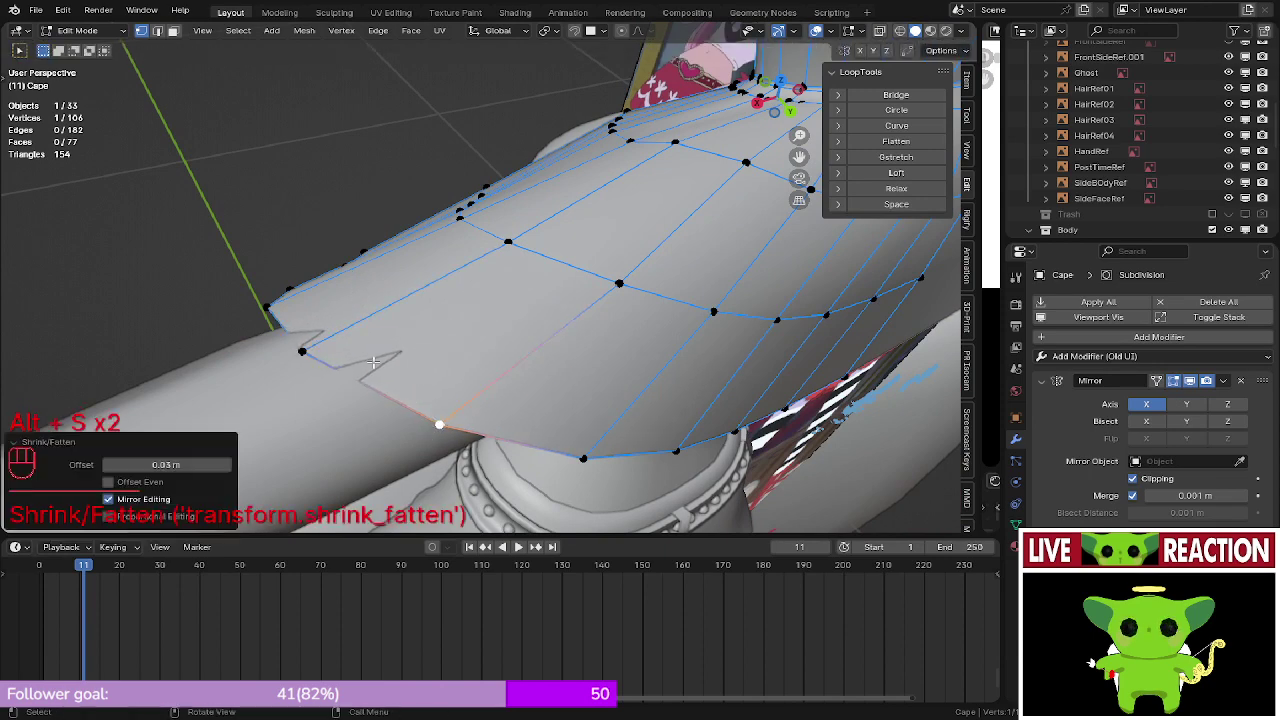
- Push two neighbouring hem vertices over the arm outward with Shrink/Fatten, the first by about 0.0266 m
{"action": "middle_click_drag", "start_coordinate": [342, 358], "coordinate": [387, 364]}
{"action": "left_click", "coordinate": [363, 364]}
{"action": "key", "text": "alt+s"}
{"action": "left_click", "coordinate": [423, 342]}
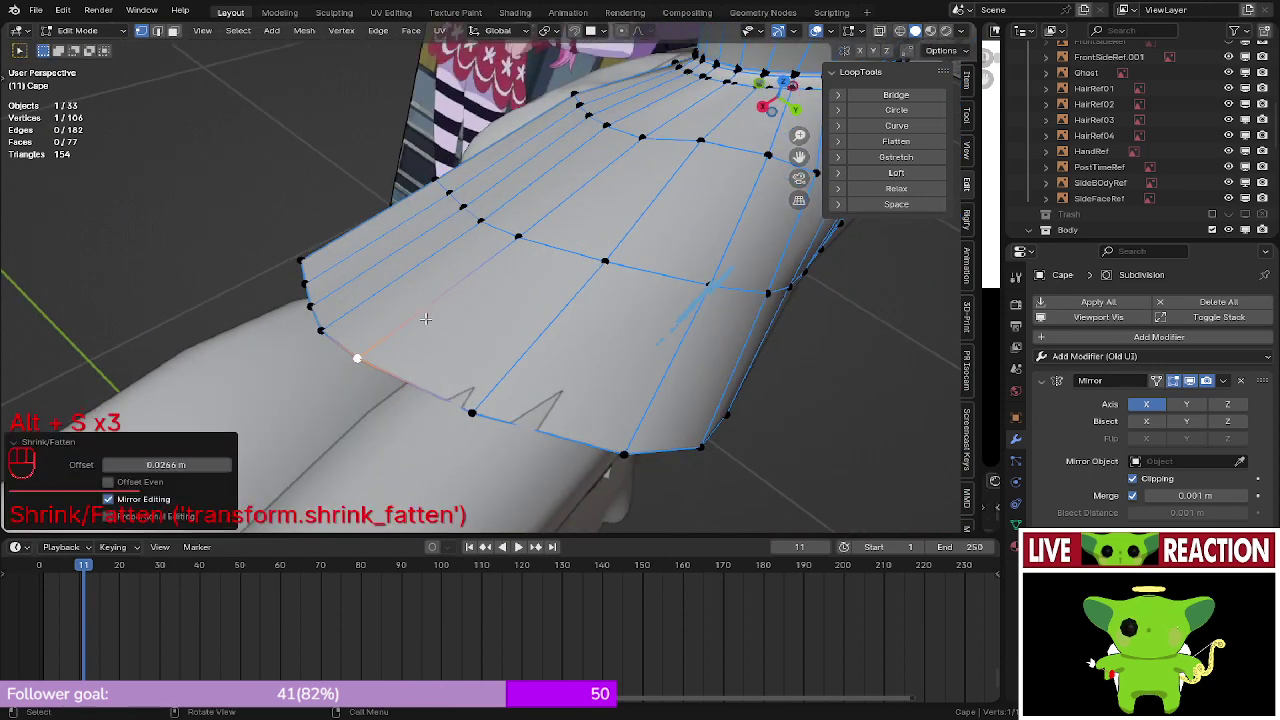
{"action": "left_click", "coordinate": [466, 395]}
{"action": "key", "text": "alt+s"}
{"action": "left_click", "coordinate": [471, 354]}
{"action": "key", "text": "Tab"}
{"action": "middle_click_drag", "start_coordinate": [471, 354], "coordinate": [579, 348]}
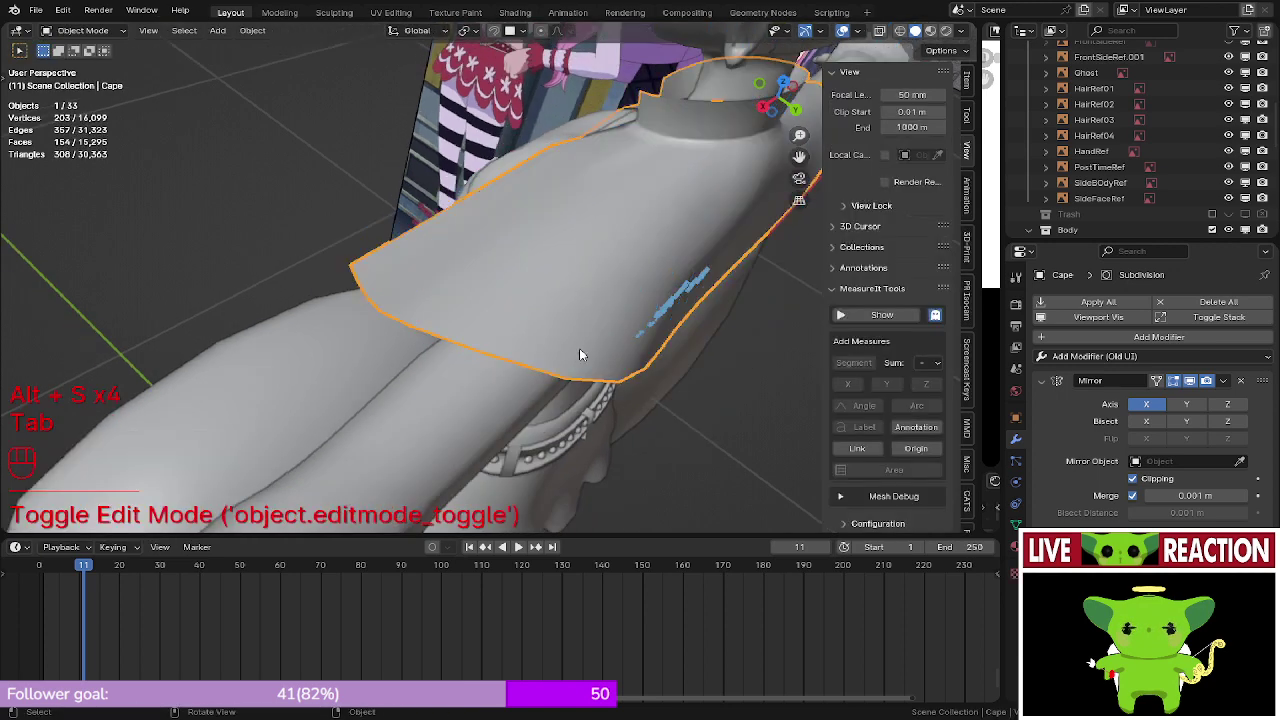
- Smooth the cape's middle horizontal loop and the loop above it with LoopTools Relax
{"action": "key", "text": "Tab"}
{"action": "left_click", "coordinate": [572, 295], "text": "alt+shift"}
{"action": "middle_click_drag", "start_coordinate": [572, 295], "coordinate": [518, 385]}
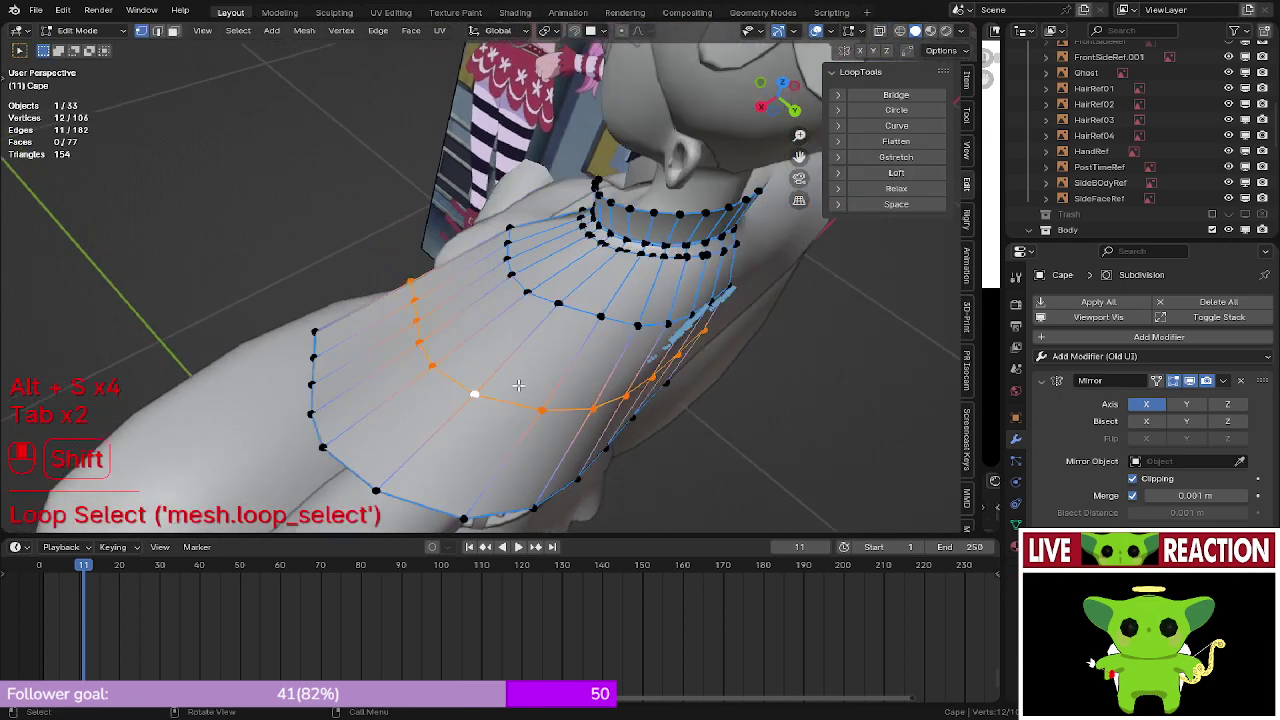
{"action": "left_click", "coordinate": [925, 189]}
{"action": "middle_click_drag", "start_coordinate": [620, 330], "coordinate": [558, 353]}
{"action": "left_click", "coordinate": [538, 452], "text": "alt"}
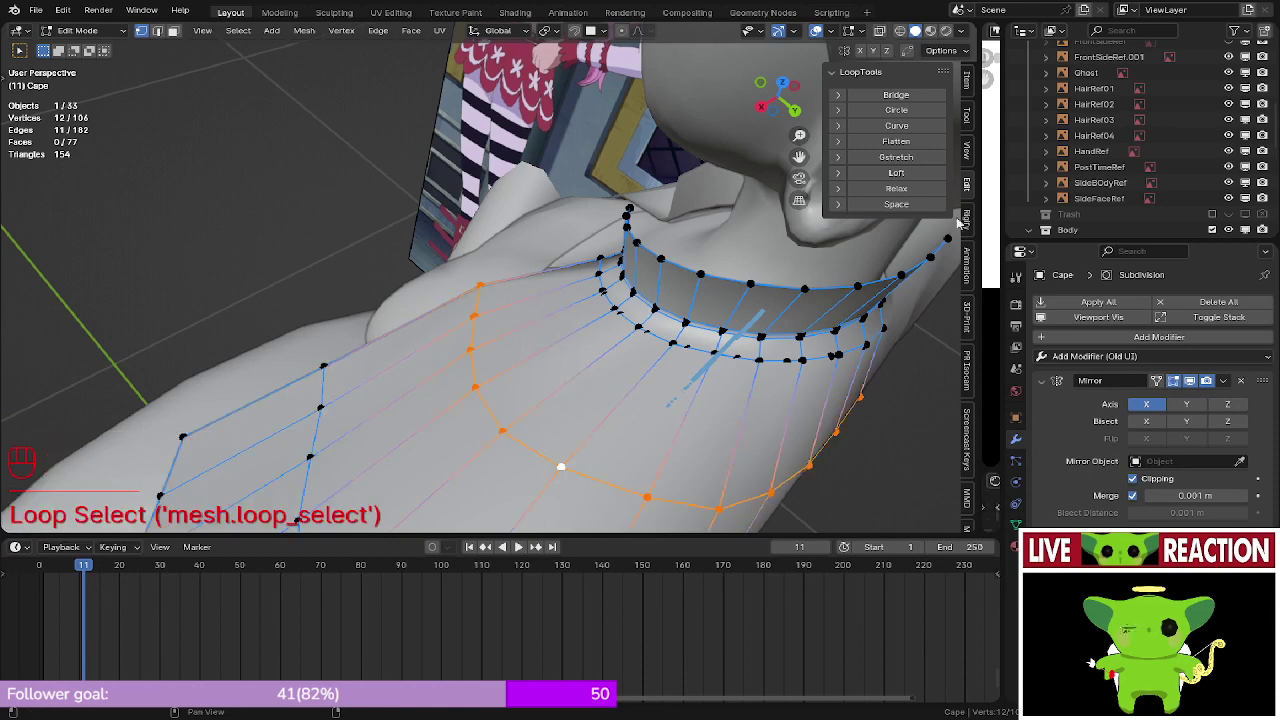
{"action": "left_click", "coordinate": [896, 188]}
- Push two adjacent upper-loop vertices over the shoulder outward with Shrink/Fatten, along with one further vertex of that area
{"action": "middle_click_drag", "start_coordinate": [727, 244], "coordinate": [579, 247]}
{"action": "left_click", "coordinate": [494, 393]}
{"action": "key", "text": "alt+s"}
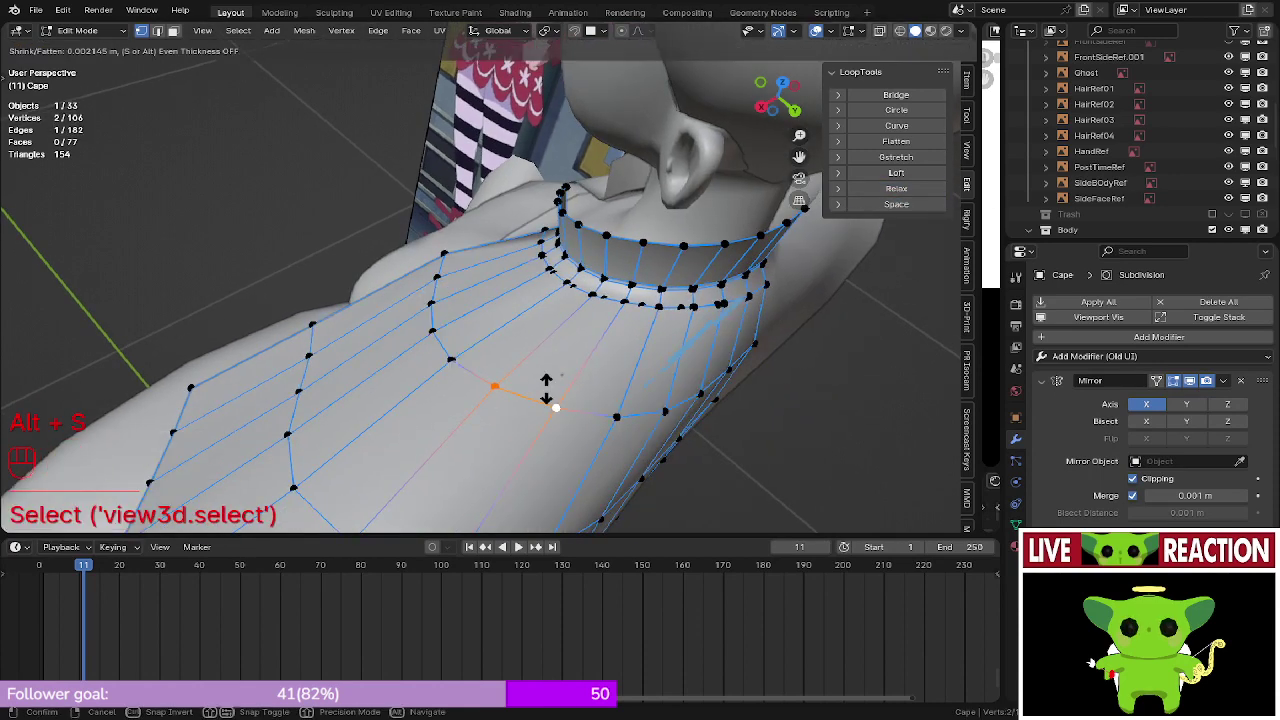
{"action": "left_click", "coordinate": [547, 378]}
{"action": "key", "text": "Tab"}
{"action": "middle_click_drag", "start_coordinate": [550, 377], "coordinate": [600, 287]}
{"action": "middle_click_drag", "start_coordinate": [600, 287], "coordinate": [414, 314], "text": "shift"}
{"action": "key", "text": "Tab"}
{"action": "left_click", "coordinate": [518, 345]}
{"action": "key", "text": "alt+s"}
{"action": "left_click", "coordinate": [560, 338]}
- Push another pair of adjacent cape vertices below the collar outward together with Shrink/Fatten
{"action": "left_click", "coordinate": [593, 416]}
{"action": "middle_click_drag", "start_coordinate": [593, 416], "coordinate": [391, 326]}
{"action": "left_click", "coordinate": [391, 326]}
{"action": "left_click", "coordinate": [540, 396], "text": "shift"}
{"action": "key", "text": "alt+s"}
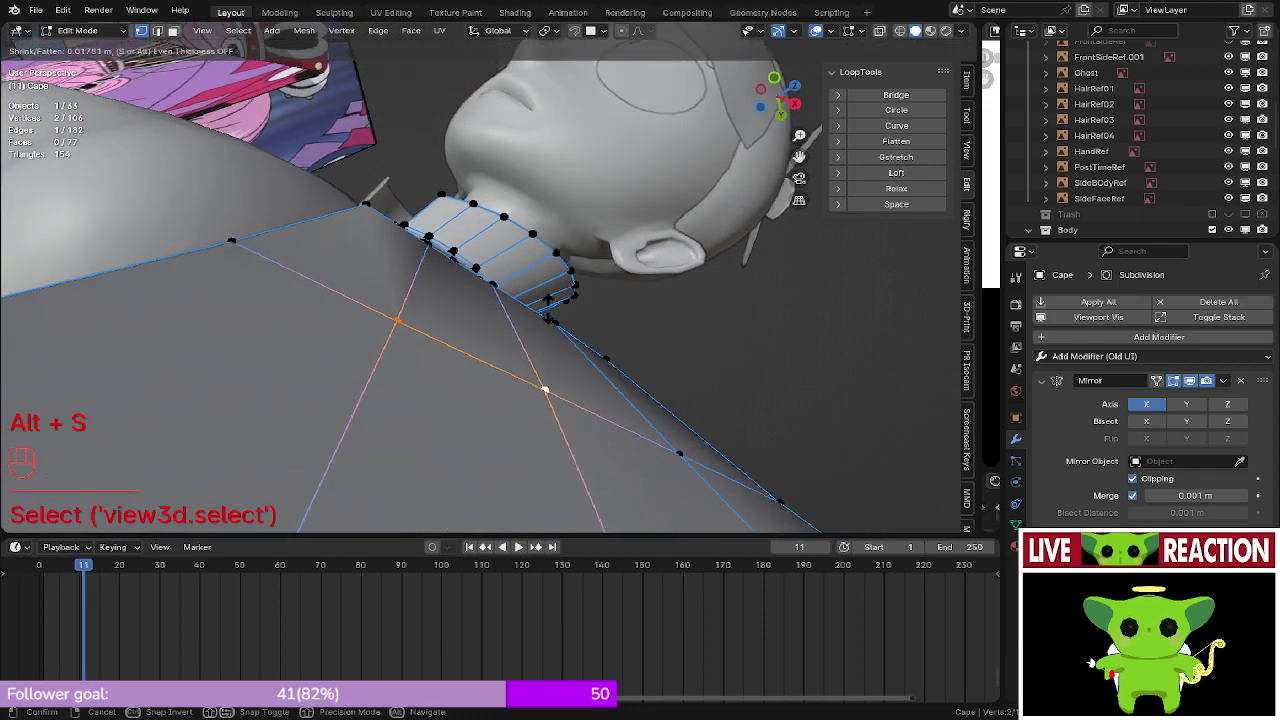
{"action": "left_click", "coordinate": [534, 347]}
- Push two more cape vertices outward with Shrink/Fatten, ending with a middle-loop vertex by about 0.0133 m
{"action": "middle_click_drag", "start_coordinate": [534, 347], "coordinate": [440, 280]}
{"action": "left_click", "coordinate": [387, 296]}
{"action": "key", "text": "alt+s"}
{"action": "left_click", "coordinate": [402, 281]}
{"action": "left_click", "coordinate": [352, 285]}
{"action": "key", "text": "alt+s"}
{"action": "left_click", "coordinate": [446, 207]}
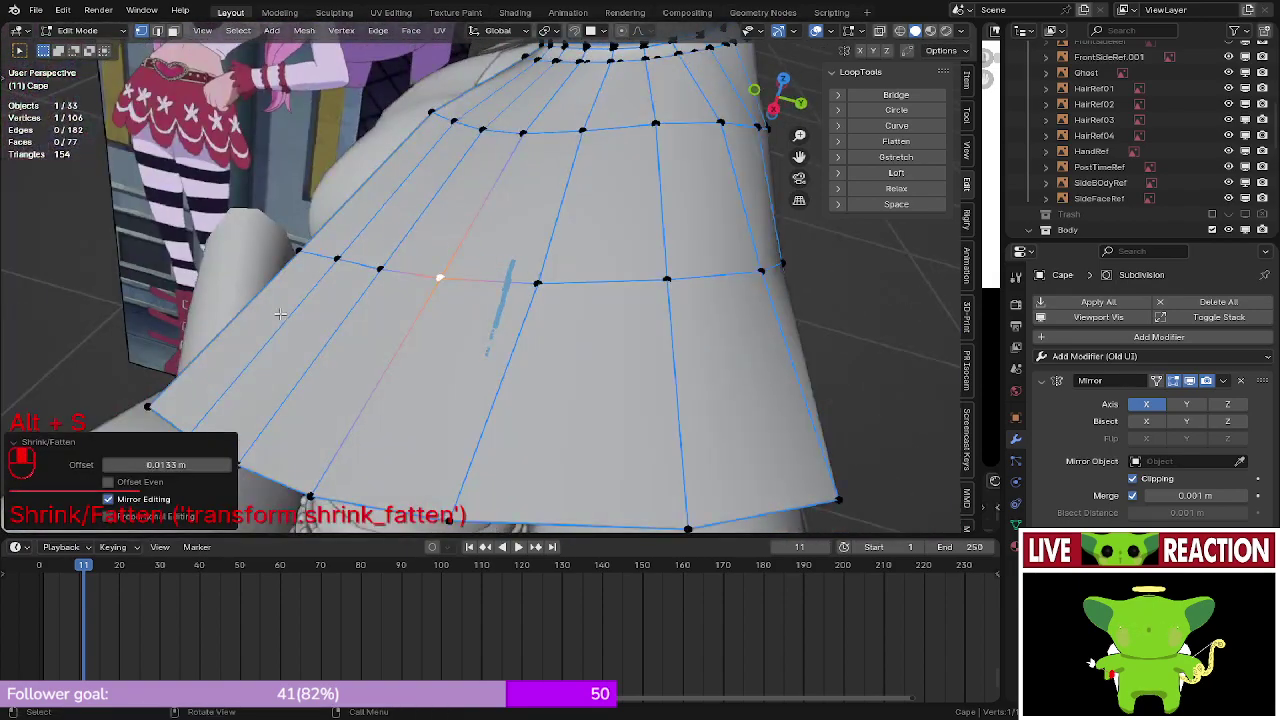
- Examine the cape's silhouette and hem from front, side and angled views against the reference images
{"action": "key", "text": "Tab"}
{"action": "scroll", "coordinate": [474, 200], "scroll_direction": "down", "scroll_amount": 4}
{"action": "middle_click_drag", "start_coordinate": [474, 200], "coordinate": [562, 268]}
{"action": "key", "text": "KP_1"}
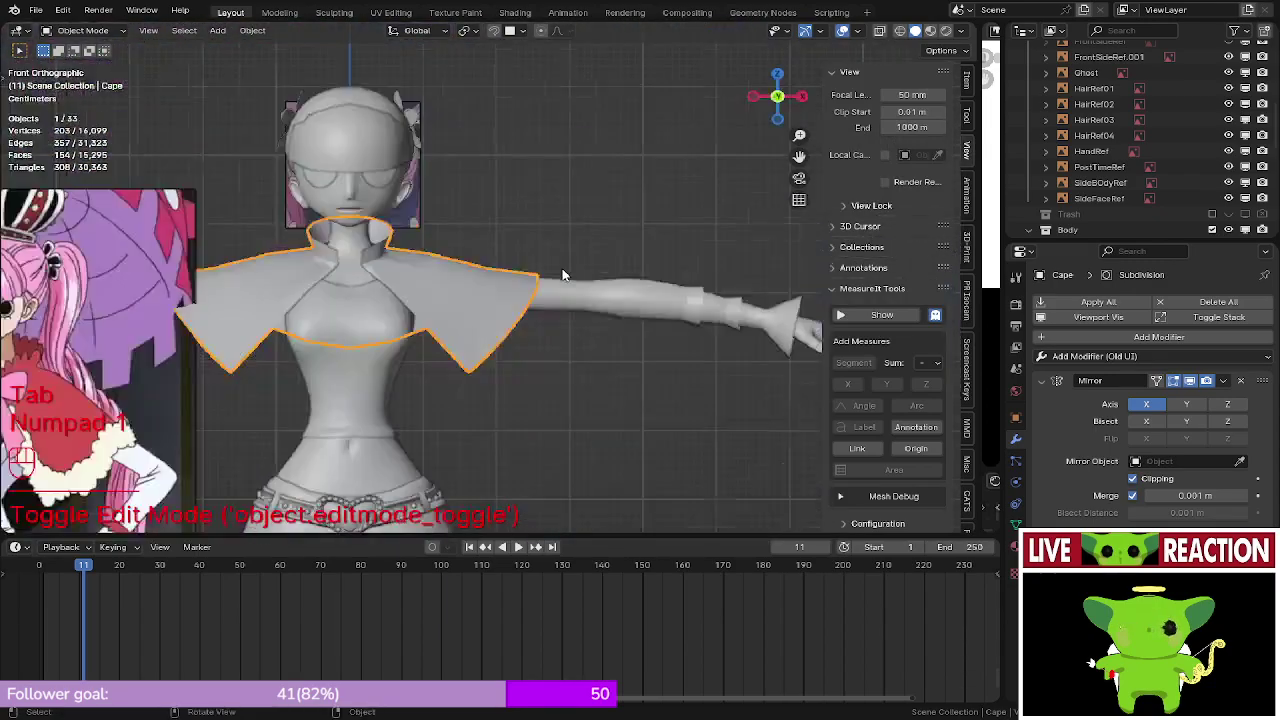
{"action": "middle_click_drag", "start_coordinate": [544, 224], "coordinate": [436, 256], "text": "shift"}
{"action": "scroll", "coordinate": [436, 256], "scroll_direction": "up", "scroll_amount": 3}
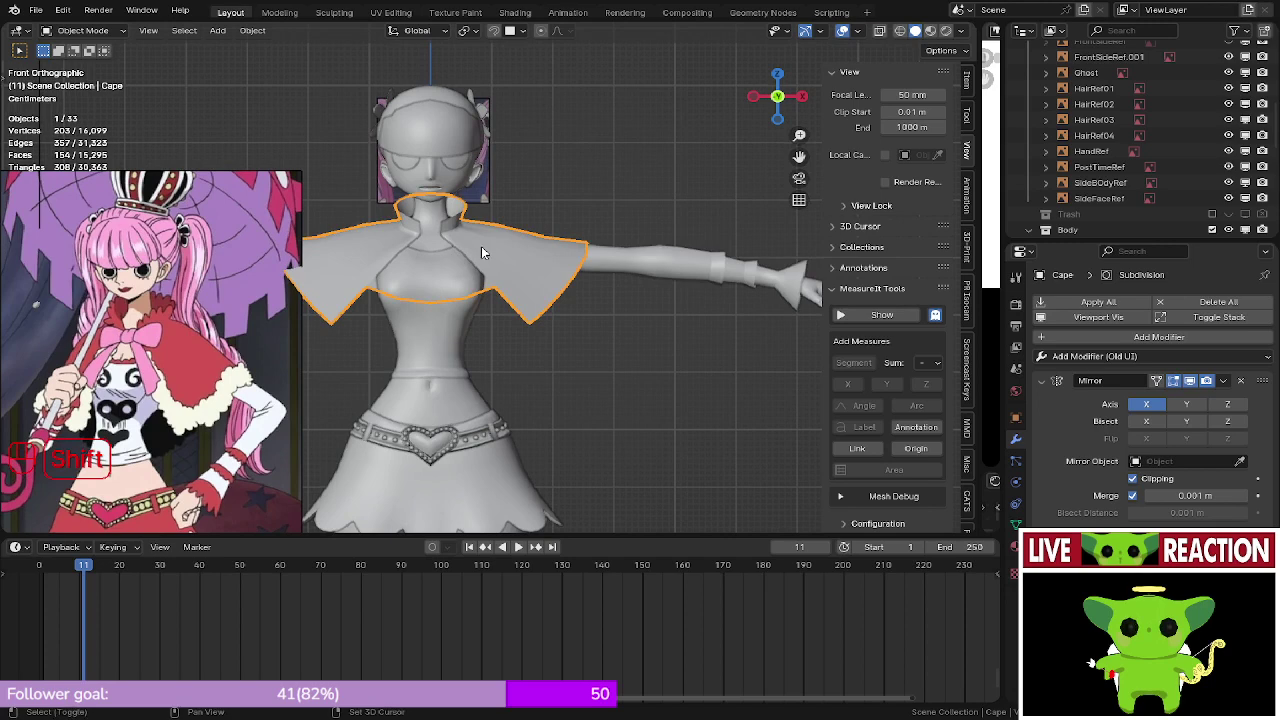
{"action": "middle_click_drag", "start_coordinate": [481, 246], "coordinate": [492, 230], "text": "shift"}
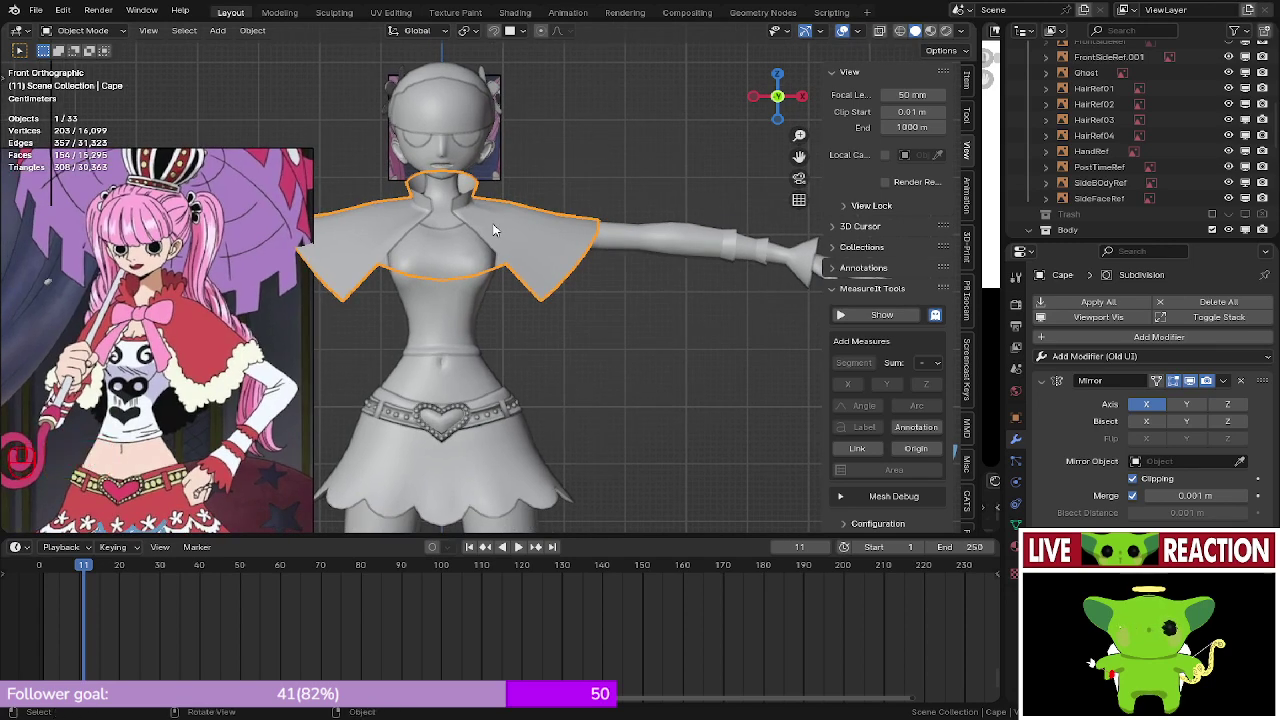
{"action": "middle_click_drag", "start_coordinate": [492, 230], "coordinate": [474, 297]}
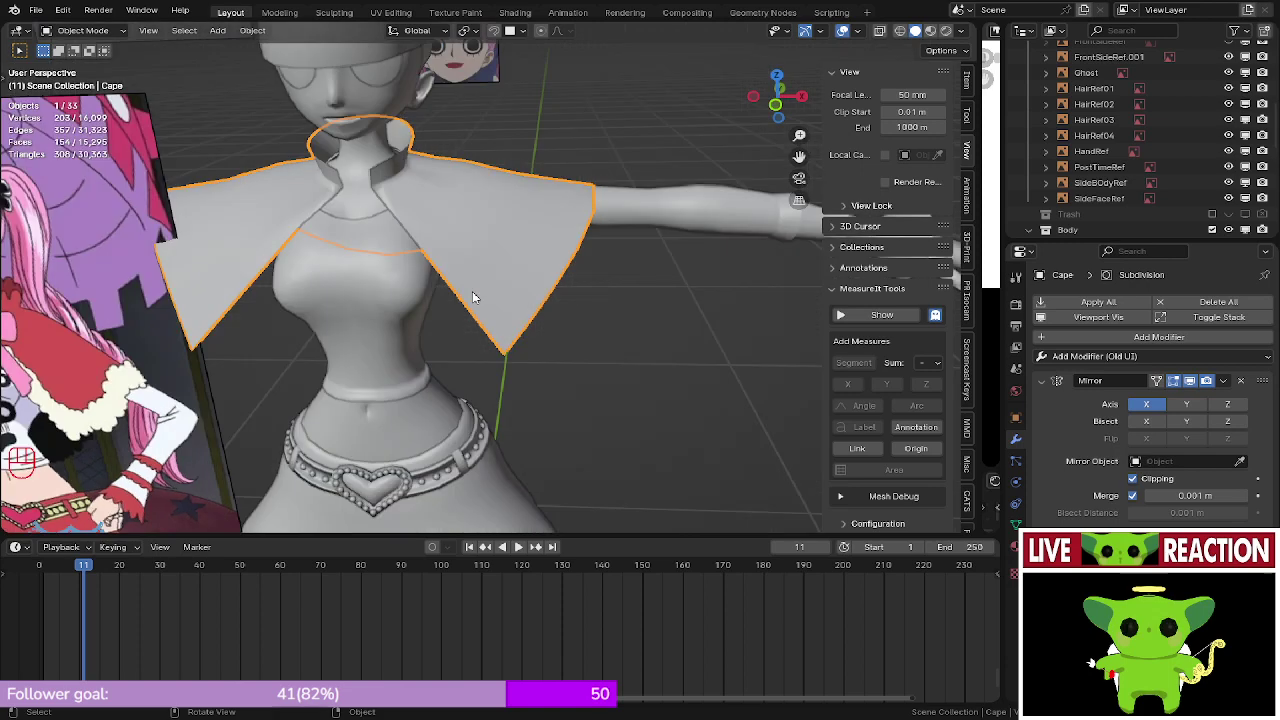
{"action": "key", "text": "KP_1"}
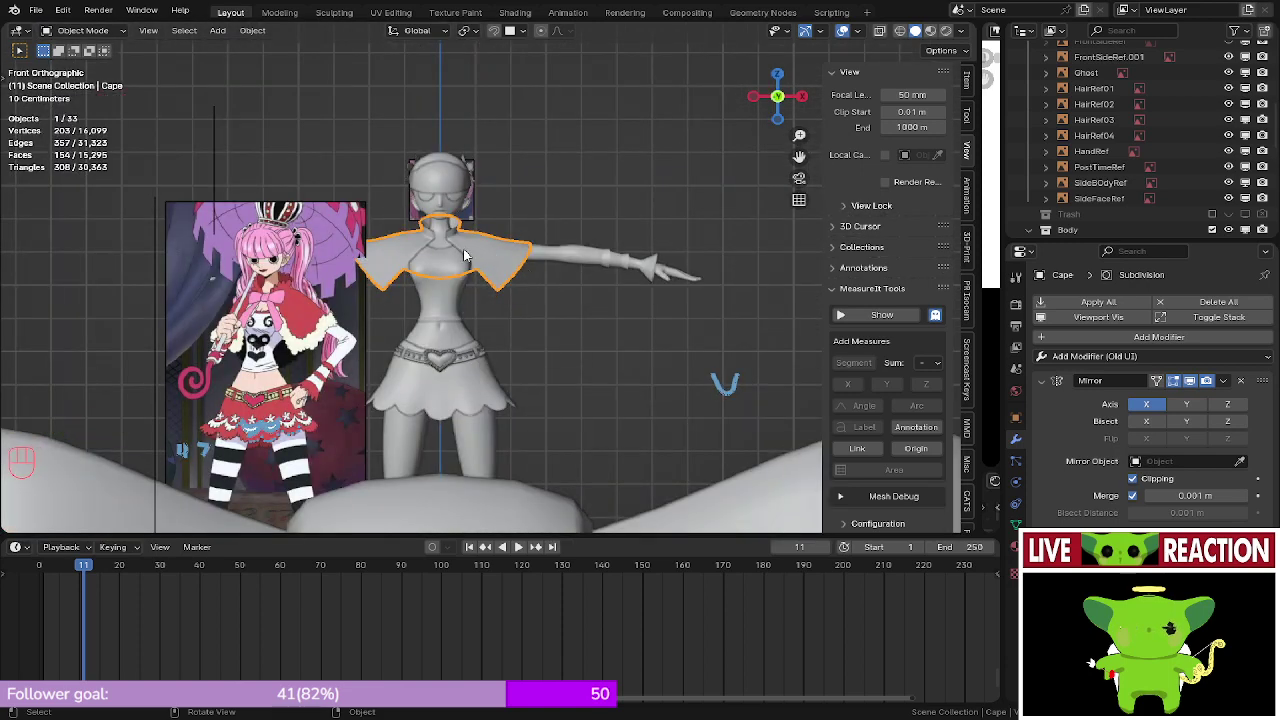
{"action": "scroll", "coordinate": [463, 255], "scroll_direction": "up", "scroll_amount": 6}
{"action": "middle_click_drag", "start_coordinate": [463, 255], "coordinate": [432, 222]}
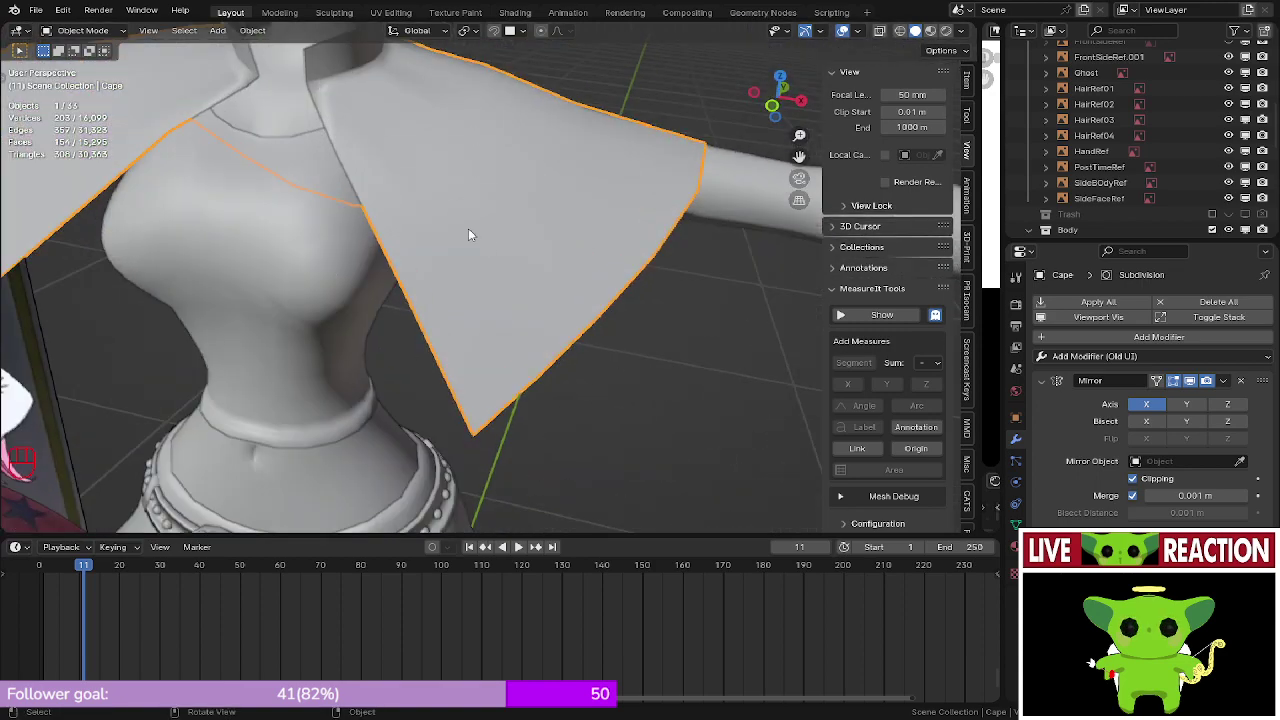
{"action": "scroll", "coordinate": [454, 352], "scroll_direction": "down", "scroll_amount": 4}
{"action": "middle_click_drag", "start_coordinate": [454, 352], "coordinate": [449, 357]}
{"action": "scroll", "coordinate": [449, 357], "scroll_direction": "up", "scroll_amount": 2}
{"action": "key", "text": "KP_1"}
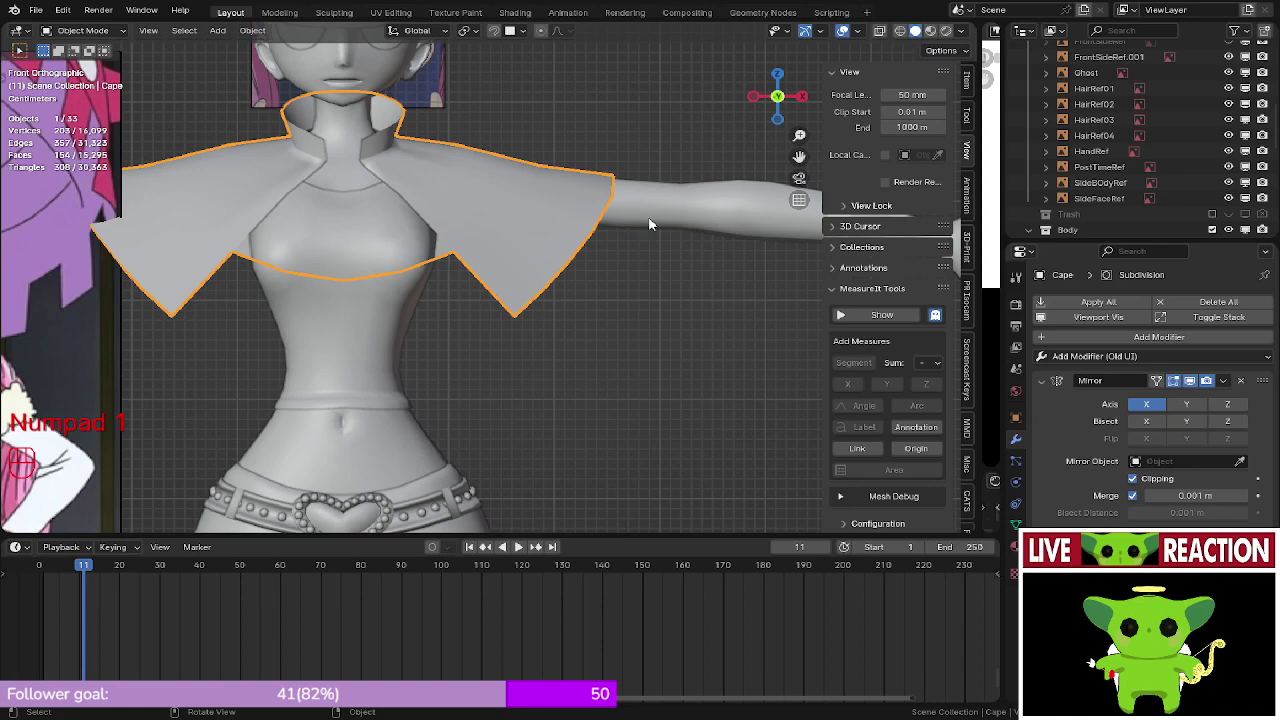
{"action": "scroll", "coordinate": [576, 223], "scroll_direction": "down", "scroll_amount": 5}
{"action": "middle_click_drag", "start_coordinate": [576, 223], "coordinate": [539, 287]}
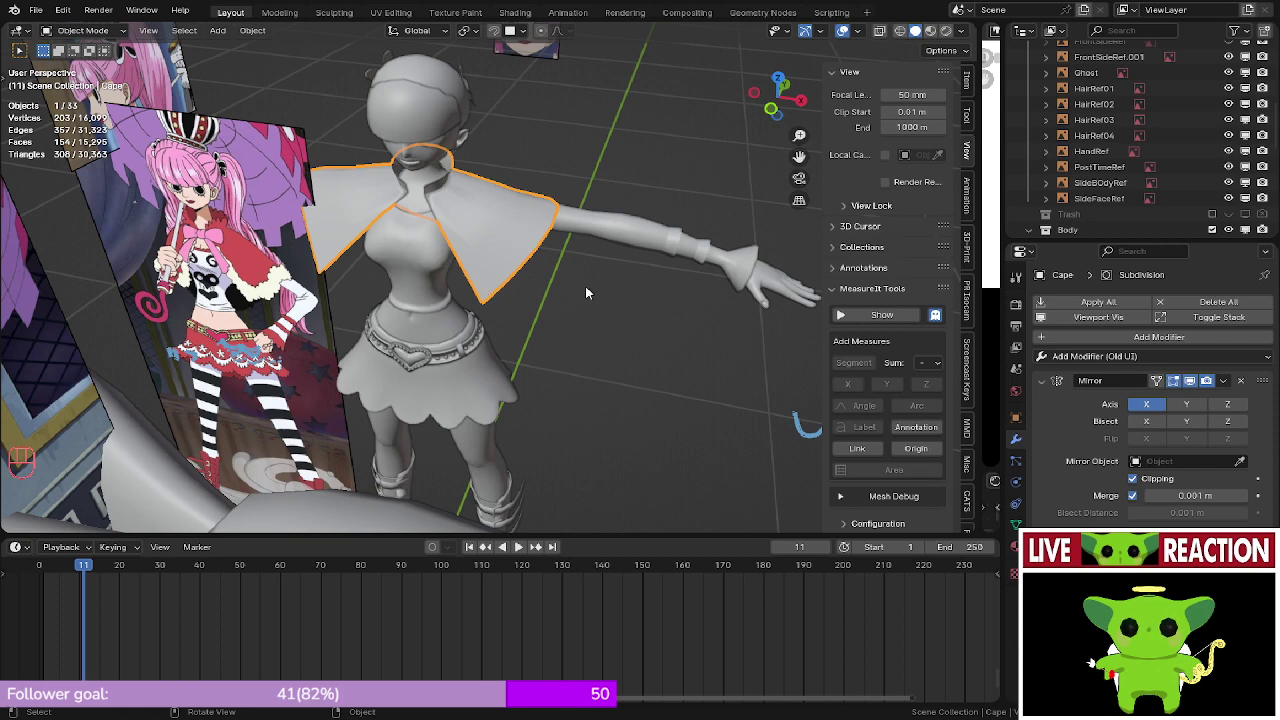
{"action": "scroll", "coordinate": [585, 286], "scroll_direction": "up", "scroll_amount": 5}
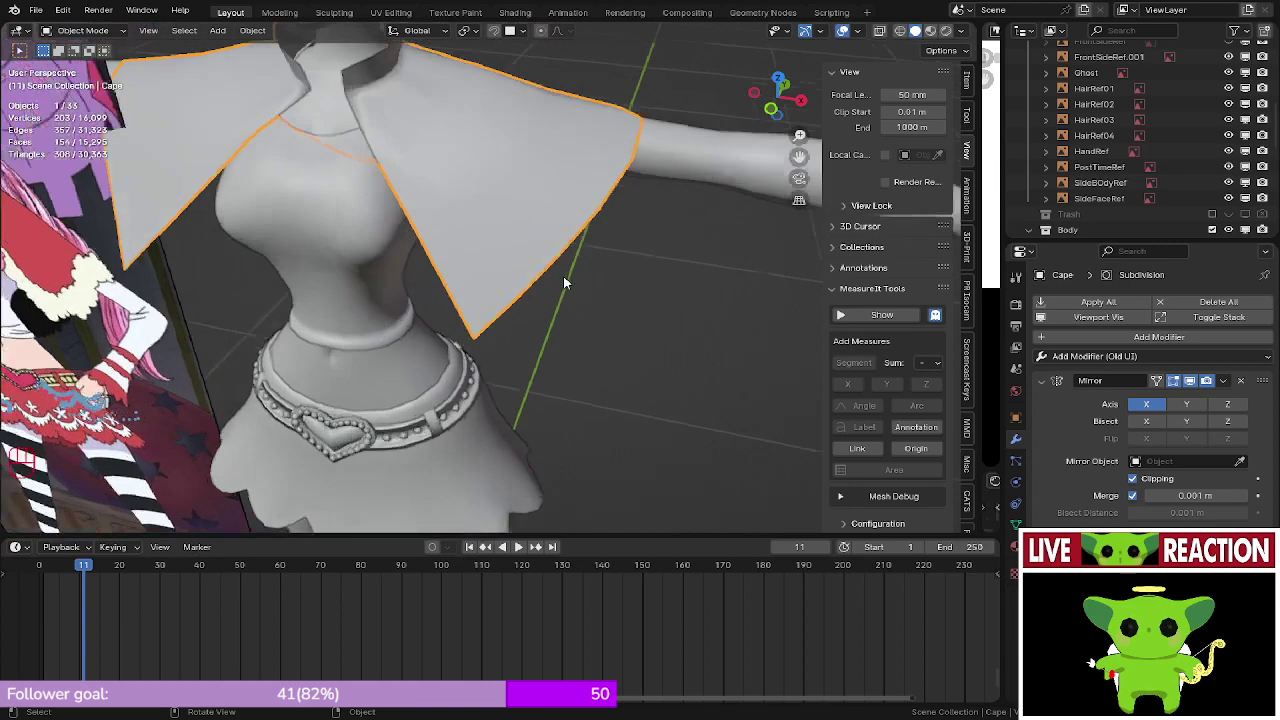
{"action": "key", "text": "KP_1"}
{"action": "scroll", "coordinate": [286, 271], "scroll_direction": "down", "scroll_amount": 2}
{"action": "scroll", "coordinate": [353, 286], "scroll_direction": "down", "scroll_amount": 2}
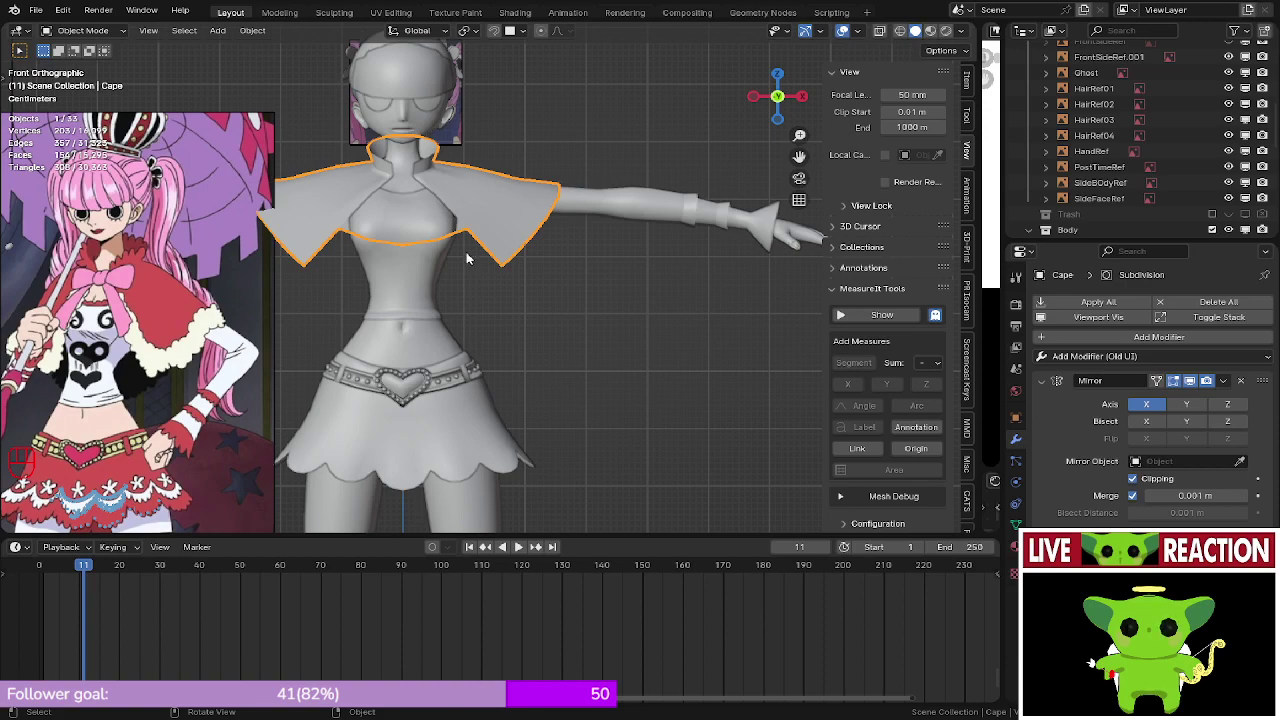
{"action": "middle_click_drag", "start_coordinate": [511, 327], "coordinate": [486, 377]}
{"action": "scroll", "coordinate": [514, 305], "scroll_direction": "up", "scroll_amount": 4}
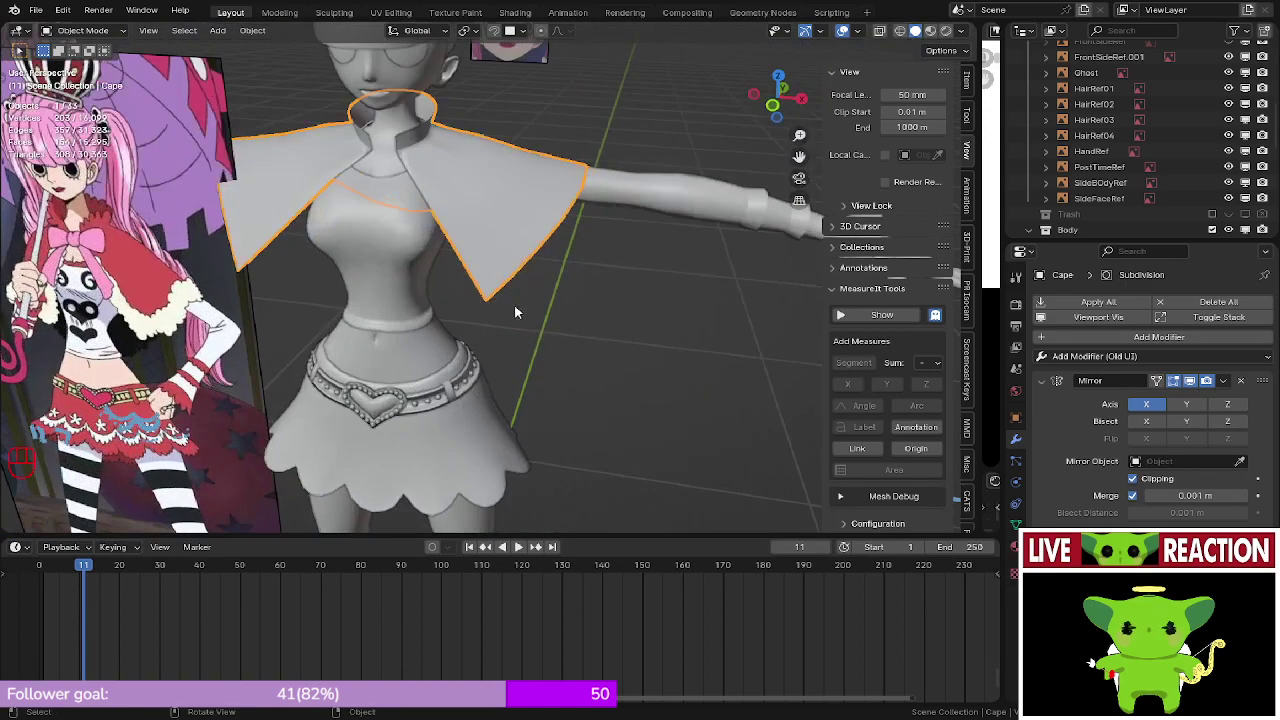
{"action": "middle_click_drag", "start_coordinate": [514, 305], "coordinate": [512, 351]}
{"action": "scroll", "coordinate": [515, 349], "scroll_direction": "up", "scroll_amount": 3}
{"action": "key", "text": "KP_1"}
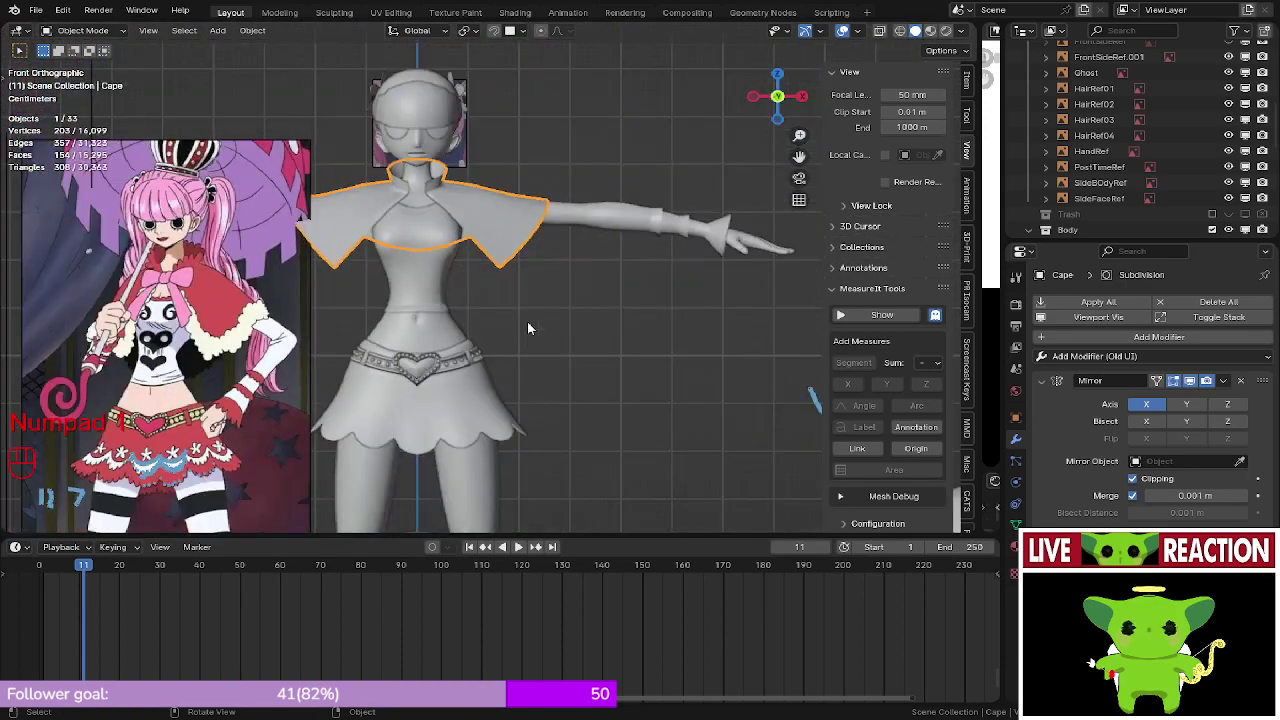
{"action": "key", "text": "KP_3"}
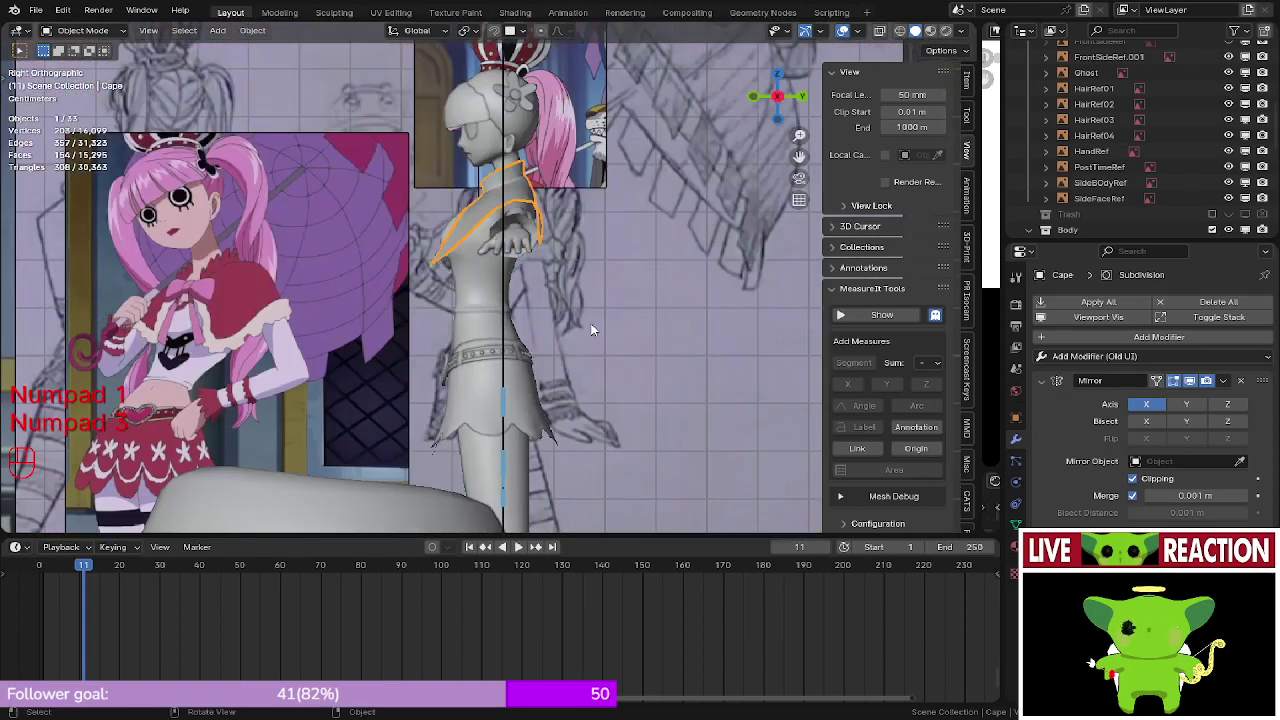
- Nudge the back hem vertex beside the centre line slightly to even out the hem curve
{"action": "middle_click_drag", "start_coordinate": [591, 330], "coordinate": [530, 371]}
{"action": "middle_click_drag", "start_coordinate": [450, 340], "coordinate": [500, 288]}
{"action": "scroll", "coordinate": [431, 306], "scroll_direction": "up", "scroll_amount": 5}
{"action": "key", "text": "Tab"}
{"action": "scroll", "coordinate": [408, 298], "scroll_direction": "up", "scroll_amount": 3}
{"action": "left_click", "coordinate": [404, 301]}
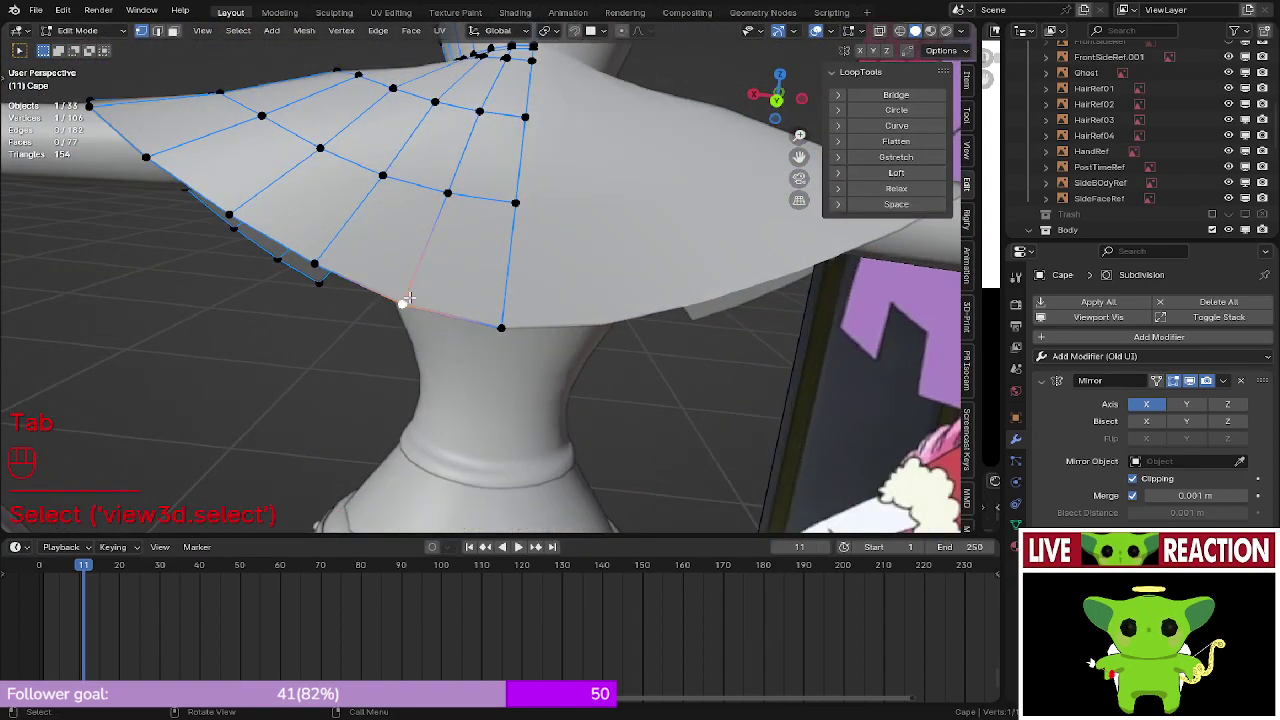
{"action": "key", "text": "g"}
{"action": "left_click", "coordinate": [406, 303]}
- Smooth the cape's whole bottom hem loop with LoopTools Relax
{"action": "key", "text": "Tab"}
{"action": "scroll", "coordinate": [408, 306], "scroll_direction": "down", "scroll_amount": 2}
{"action": "middle_click_drag", "start_coordinate": [409, 308], "coordinate": [452, 368], "text": "shift"}
{"action": "scroll", "coordinate": [453, 369], "scroll_direction": "up", "scroll_amount": 2}
{"action": "middle_click_drag", "start_coordinate": [455, 369], "coordinate": [472, 380]}
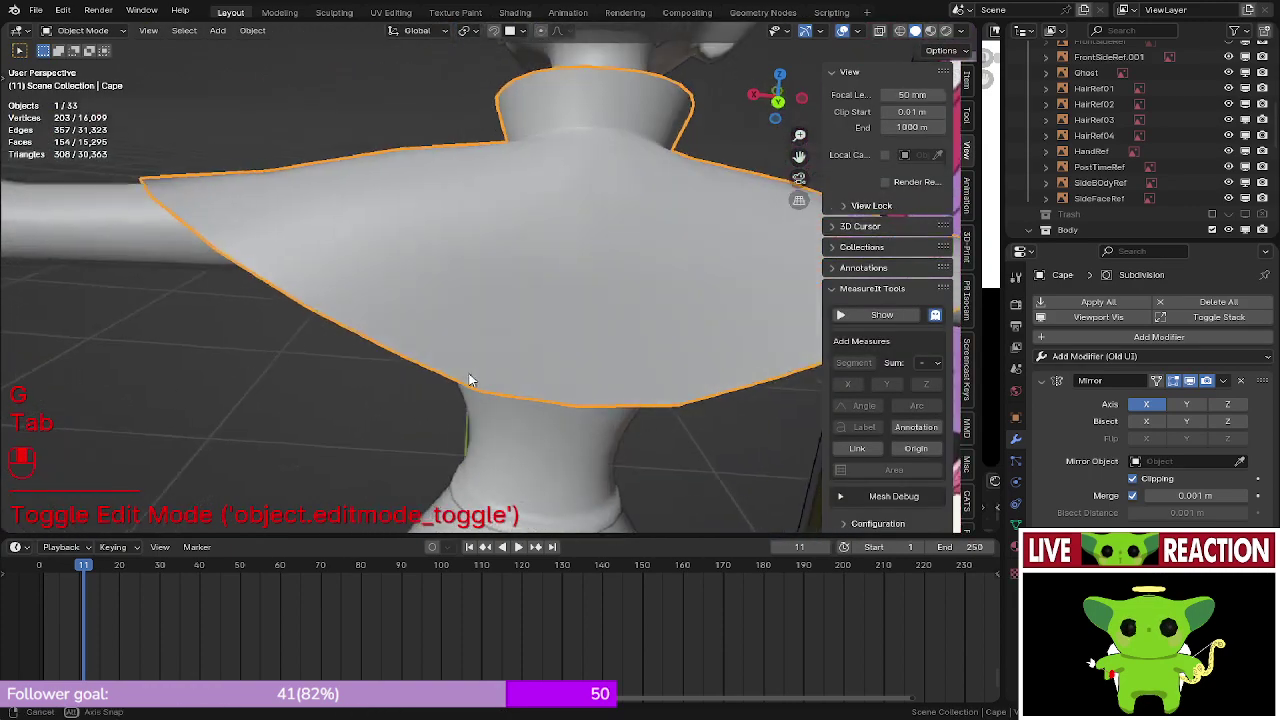
{"action": "key", "text": "Tab"}
{"action": "left_click", "coordinate": [480, 390], "text": "alt"}
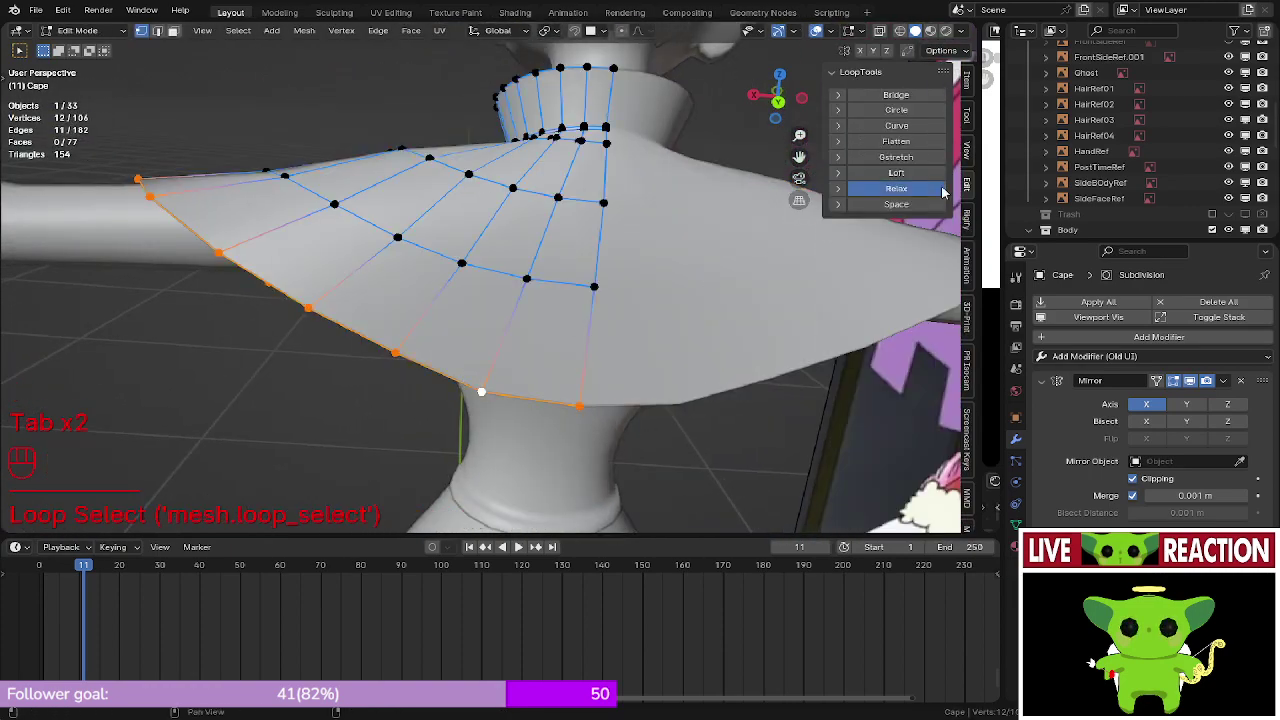
{"action": "left_click", "coordinate": [940, 189]}
{"action": "key", "text": "Tab"}
- Push the hem vertices that sink into the arm outward with Shrink/Fatten, the first by about 0.013 m
{"action": "middle_click_drag", "start_coordinate": [286, 243], "coordinate": [400, 340]}
{"action": "key", "text": "Tab"}
{"action": "left_click", "coordinate": [385, 360]}
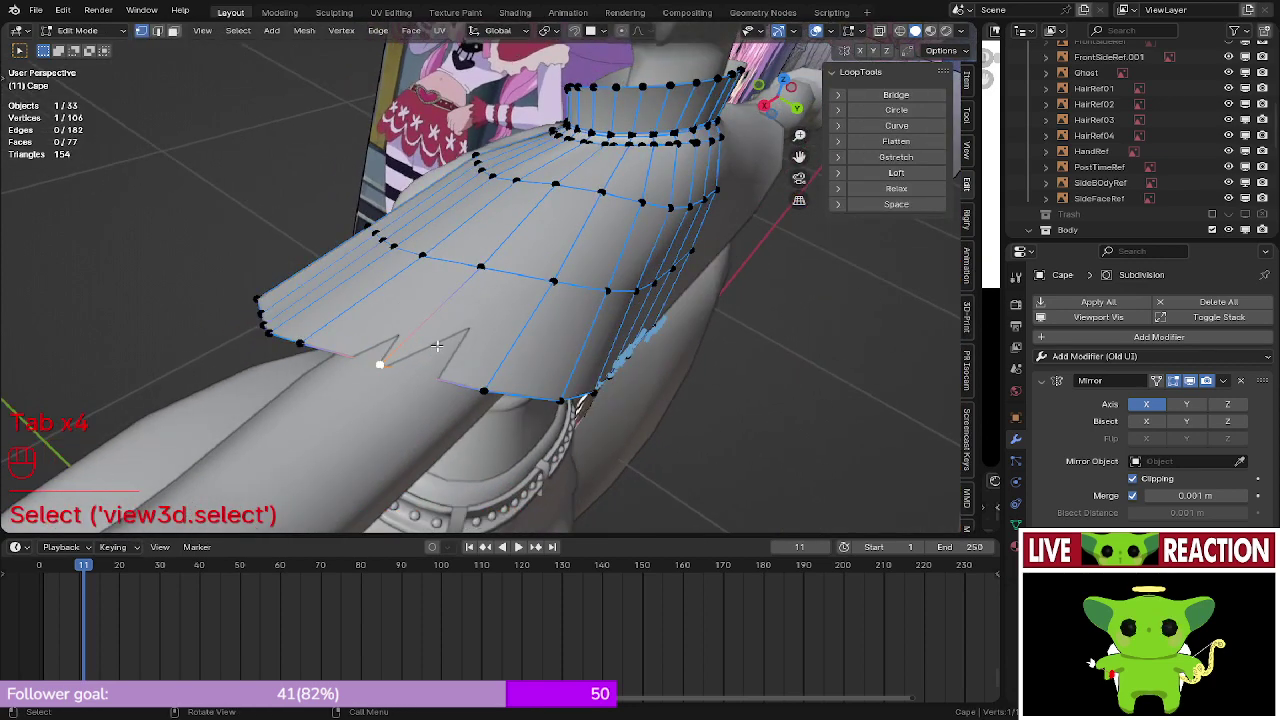
{"action": "key", "text": "alt+s"}
{"action": "left_click", "coordinate": [481, 387], "text": "shift"}
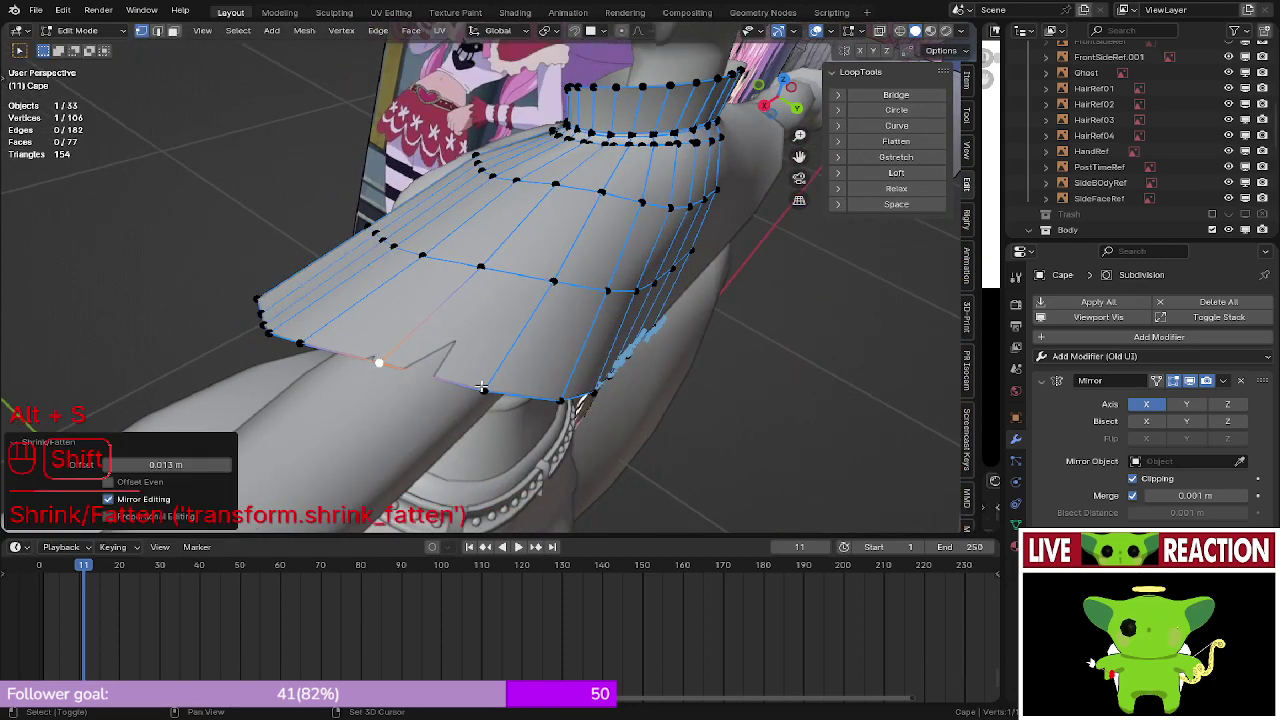
{"action": "left_click", "coordinate": [481, 387], "text": "shift"}
{"action": "key", "text": "alt+s"}
{"action": "left_click", "coordinate": [486, 344]}
- Smooth the cape's front edge down to the front hem corner with LoopTools Relax
{"action": "key", "text": "Tab"}
{"action": "middle_click_drag", "start_coordinate": [486, 346], "coordinate": [360, 370]}
{"action": "key", "text": "Tab"}
{"action": "left_click", "coordinate": [470, 273]}
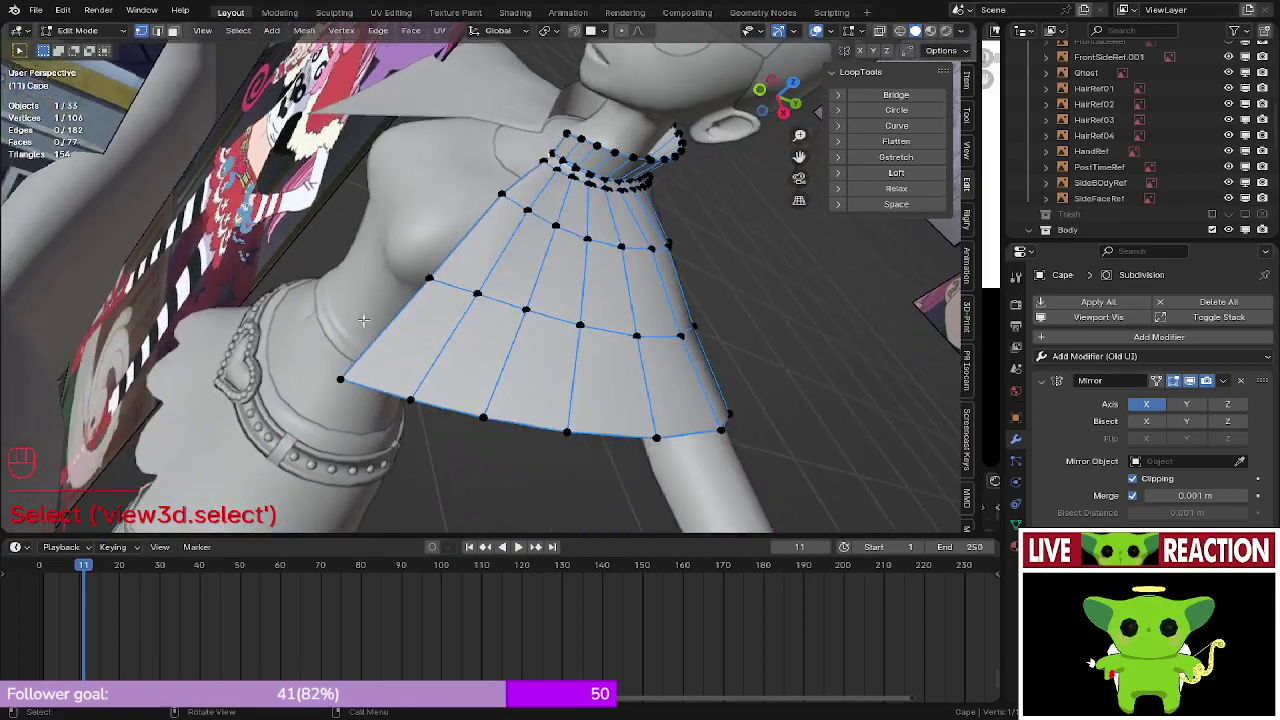
{"action": "left_click", "coordinate": [340, 380], "text": "ctrl"}
{"action": "left_click", "coordinate": [918, 194]}
- Push the upper vertex of the cape's front edge outward with Shrink/Fatten by about 0.0352 m
{"action": "middle_click_drag", "start_coordinate": [560, 262], "coordinate": [586, 297]}
{"action": "middle_click_drag", "start_coordinate": [502, 236], "coordinate": [551, 296], "text": "shift"}
{"action": "left_click", "coordinate": [422, 326]}
{"action": "key", "text": "alt+s"}
{"action": "left_click", "coordinate": [551, 249]}
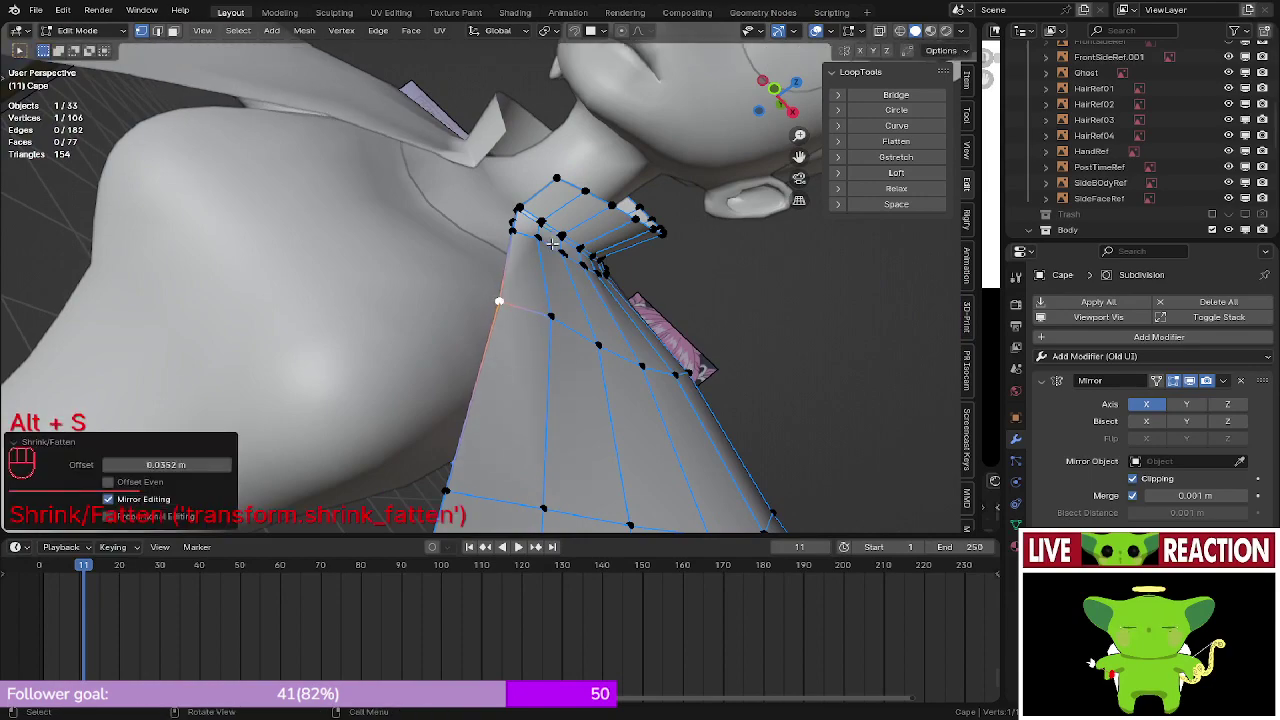
{"action": "key", "text": "Tab"}
{"action": "middle_click_drag", "start_coordinate": [553, 252], "coordinate": [656, 318]}
{"action": "middle_click_drag", "start_coordinate": [656, 318], "coordinate": [465, 415], "text": "shift"}
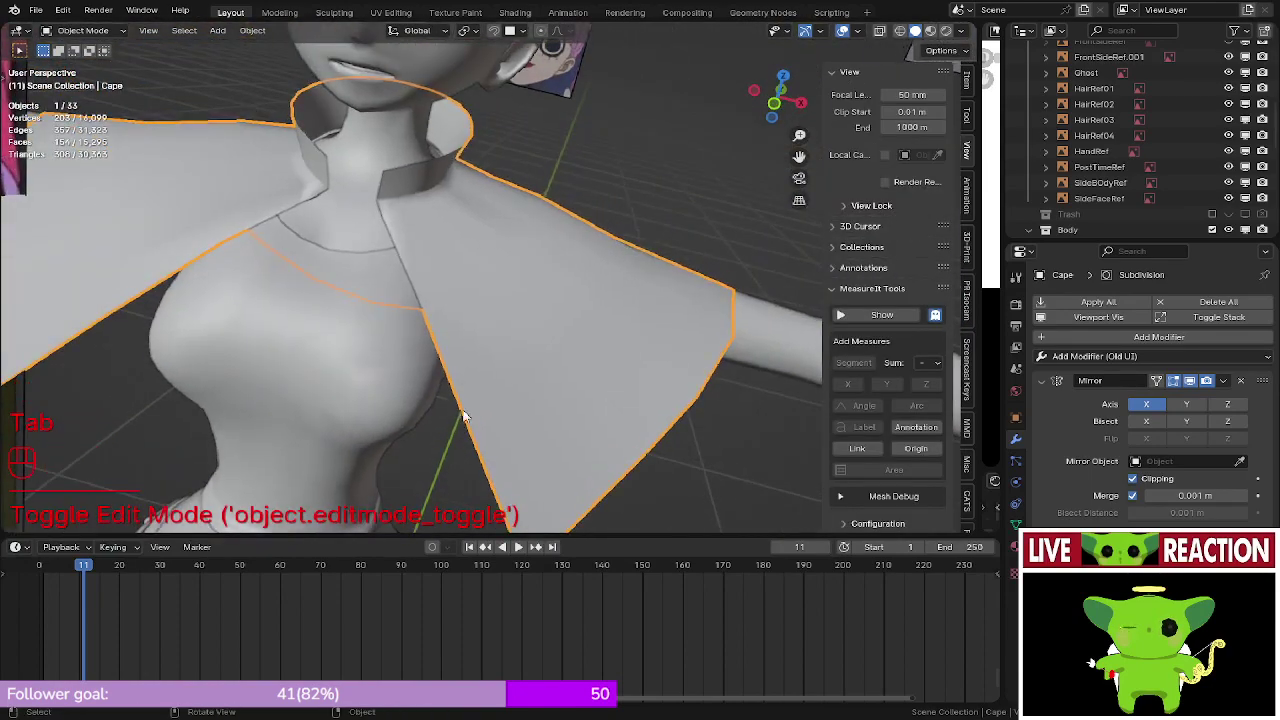
- Try to smooth the vertex column beside the front edge, from collar to hem, with LoopTools Relax
{"action": "key", "text": "Tab"}
{"action": "left_click", "coordinate": [381, 190]}
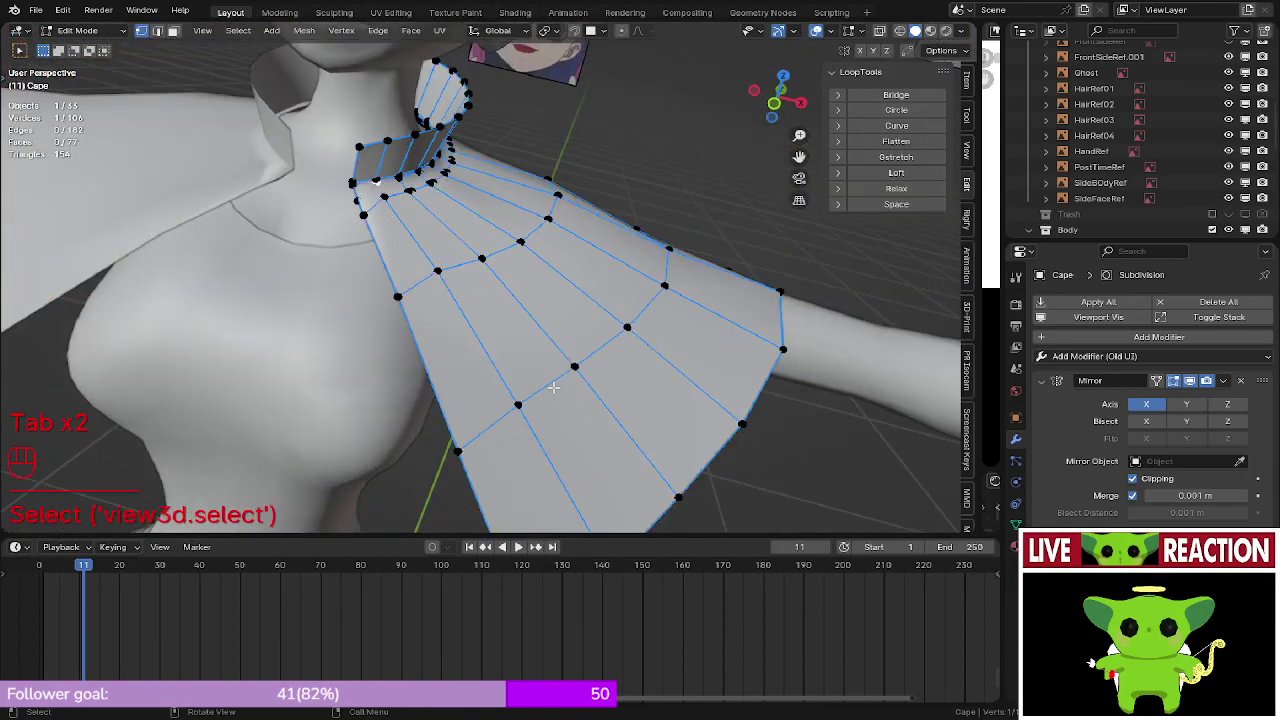
{"action": "middle_click_drag", "start_coordinate": [381, 190], "coordinate": [381, 122], "text": "shift"}
{"action": "left_click", "coordinate": [611, 494], "text": "ctrl"}
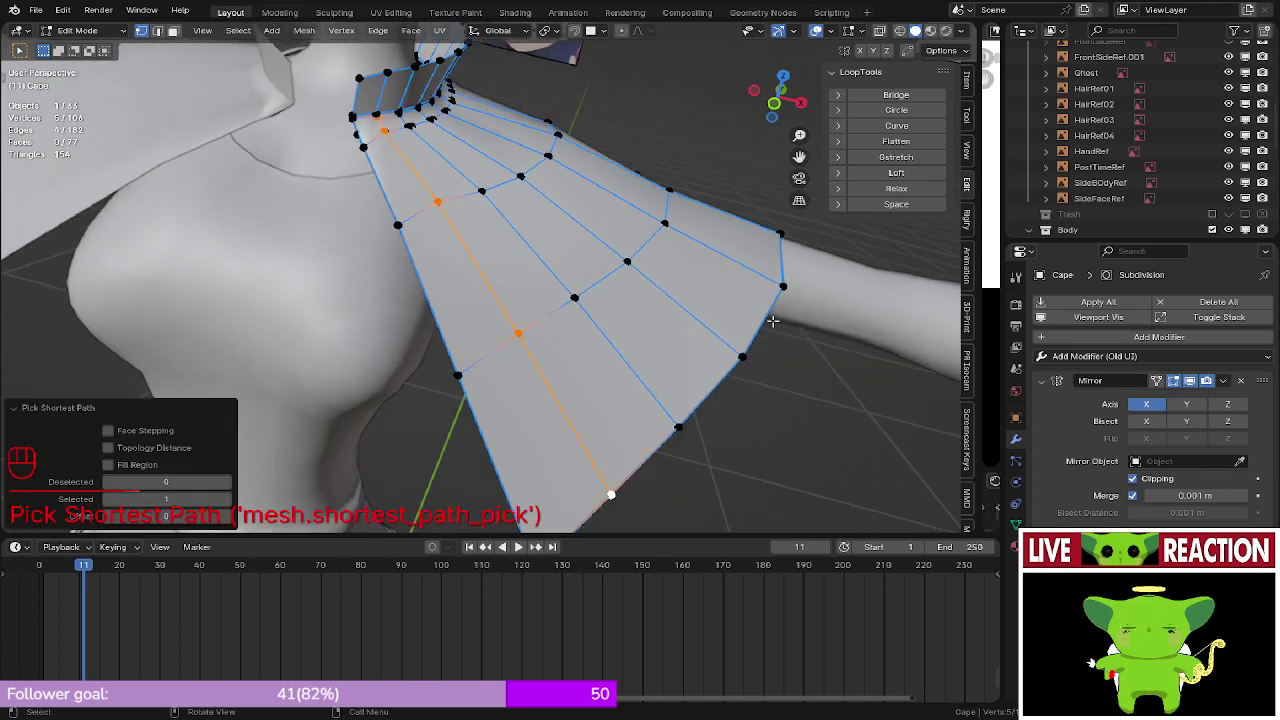
{"action": "left_click", "coordinate": [896, 188]}
- Compare the column's shape before and after the Relax in solid and wireframe shading by undoing and redoing it
{"action": "middle_click_drag", "start_coordinate": [779, 251], "coordinate": [640, 303]}
{"action": "key", "text": "ctrl+z"}
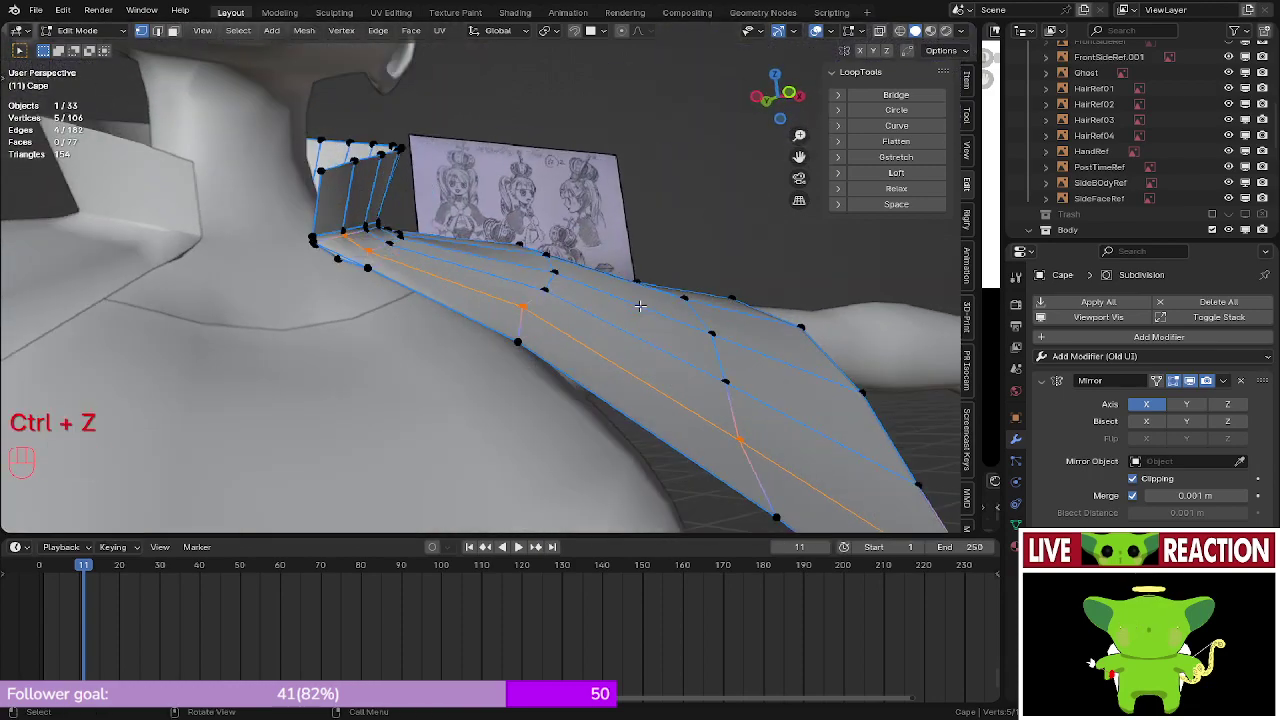
{"action": "key", "text": "shift+z"}
{"action": "mouse_move", "coordinate": [640, 305]}
{"action": "middle_mouse_down"}
{"action": "mouse_move", "coordinate": [512, 250]}
{"action": "mouse_move", "coordinate": [608, 301]}
{"action": "mouse_move", "coordinate": [651, 277]}
{"action": "middle_mouse_up"}
{"action": "key", "text": "shift+z"}
{"action": "key", "text": "ctrl+z"}
{"action": "key", "text": "ctrl+shift+z"}
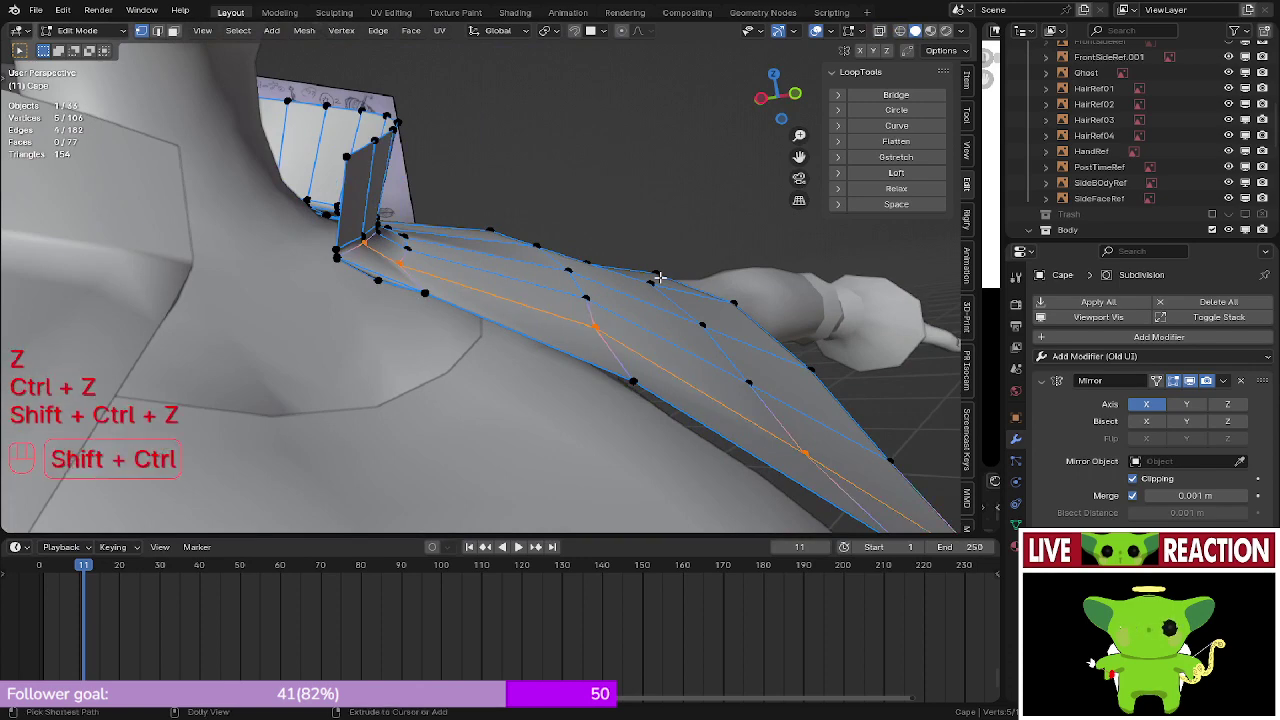
{"action": "key", "text": "ctrl+shift+z"}
{"action": "key", "text": "ctrl+z"}
{"action": "key", "text": "shift+z"}
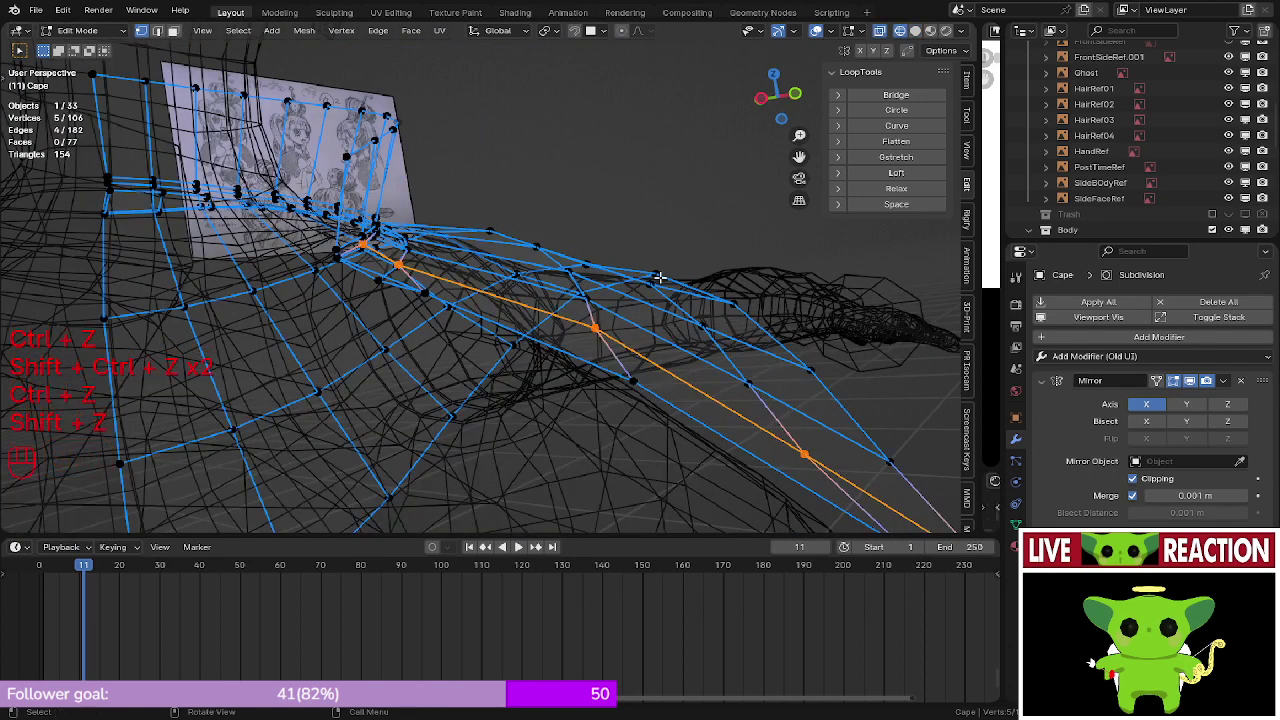
{"action": "key", "text": "ctrl+z"}
{"action": "key", "text": "ctrl+z"}
{"action": "key", "text": "ctrl+shift+z"}
{"action": "key", "text": "ctrl+shift+z"}
{"action": "key", "text": "ctrl+shift+z"}
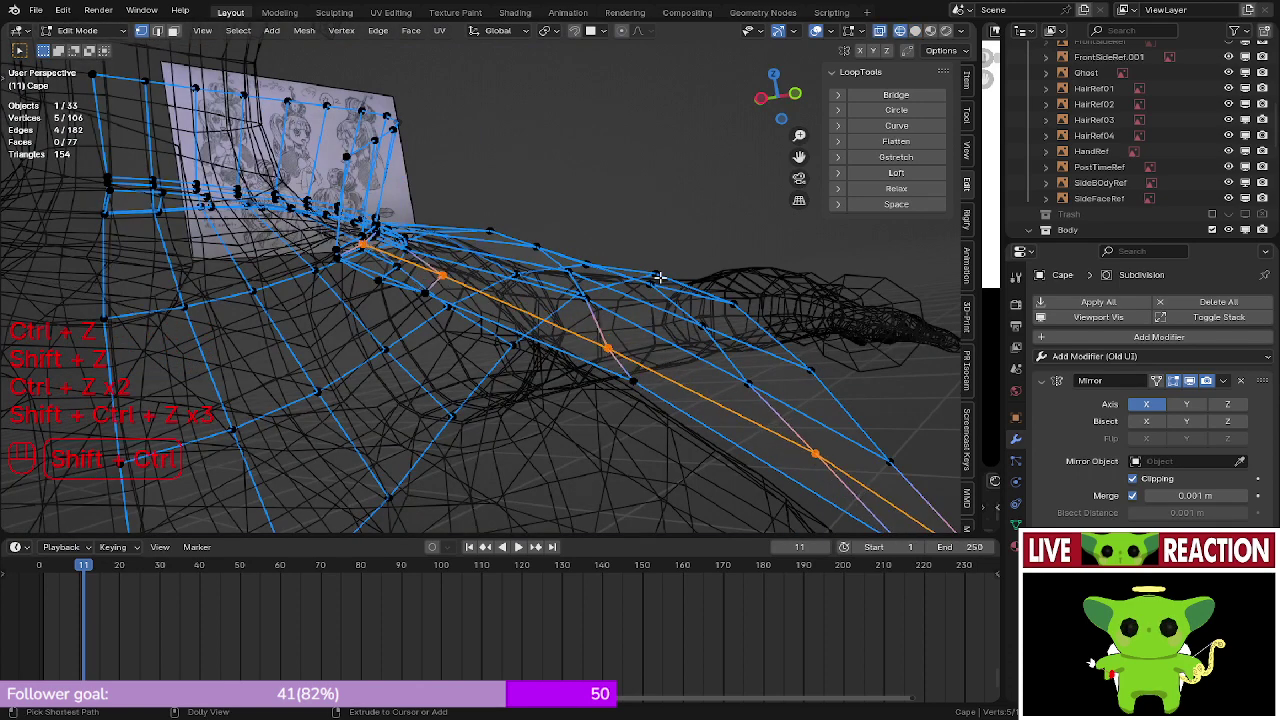
- Return to solid shading, inspect the cape from the front and below, and undo the column's Relax
{"action": "key", "text": "z"}
{"action": "left_click", "coordinate": [696, 284]}
{"action": "middle_click_drag", "start_coordinate": [696, 284], "coordinate": [534, 365]}
{"action": "scroll", "coordinate": [382, 308], "scroll_direction": "down", "scroll_amount": 3}
{"action": "mouse_move", "coordinate": [382, 308]}
{"action": "middle_mouse_down"}
{"action": "mouse_move", "coordinate": [414, 343]}
{"action": "mouse_move", "coordinate": [438, 336]}
{"action": "mouse_move", "coordinate": [416, 155]}
{"action": "middle_mouse_up"}
{"action": "key", "text": "ctrl+z"}
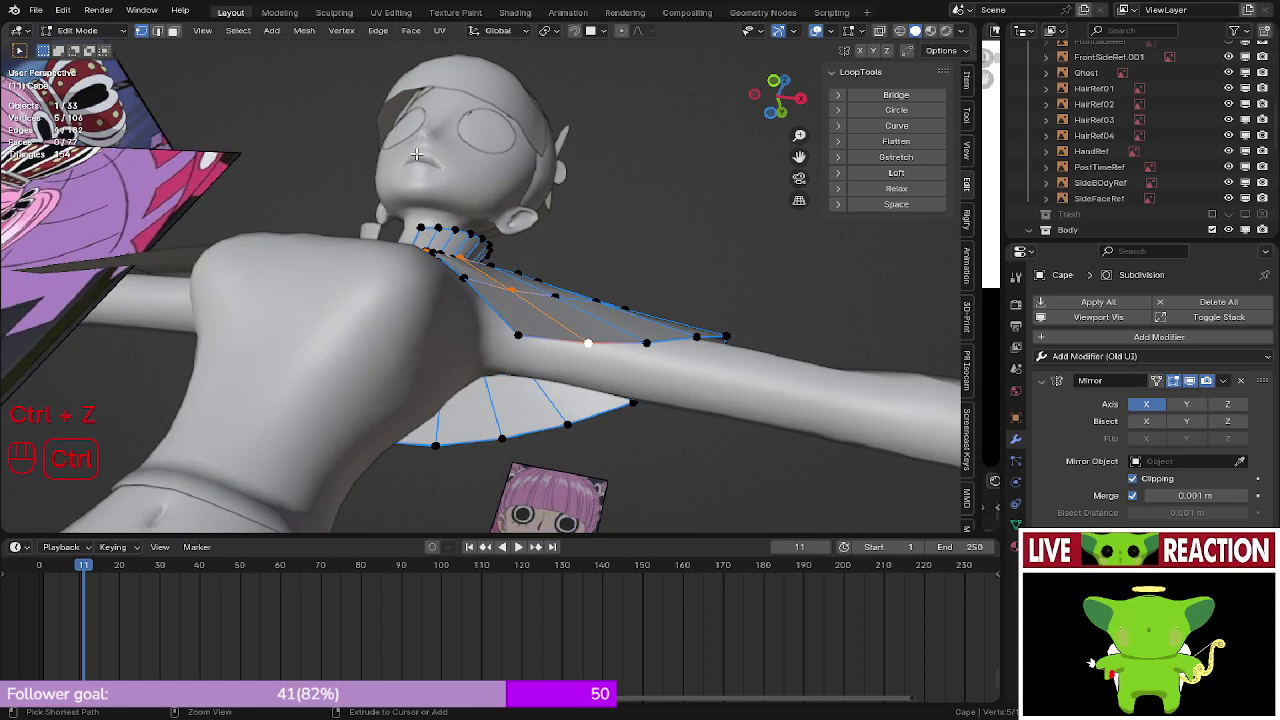
- Undo the latest vertex edits on the cape and view the smoothed cape in Object Mode
{"action": "key", "text": "ctrl+z"}
{"action": "key", "text": "ctrl+z"}
{"action": "key", "text": "ctrl+z"}
{"action": "key", "text": "ctrl+z"}
{"action": "key", "text": "ctrl+z"}
{"action": "middle_click_drag", "start_coordinate": [416, 155], "coordinate": [474, 348]}
{"action": "key", "text": "Tab"}
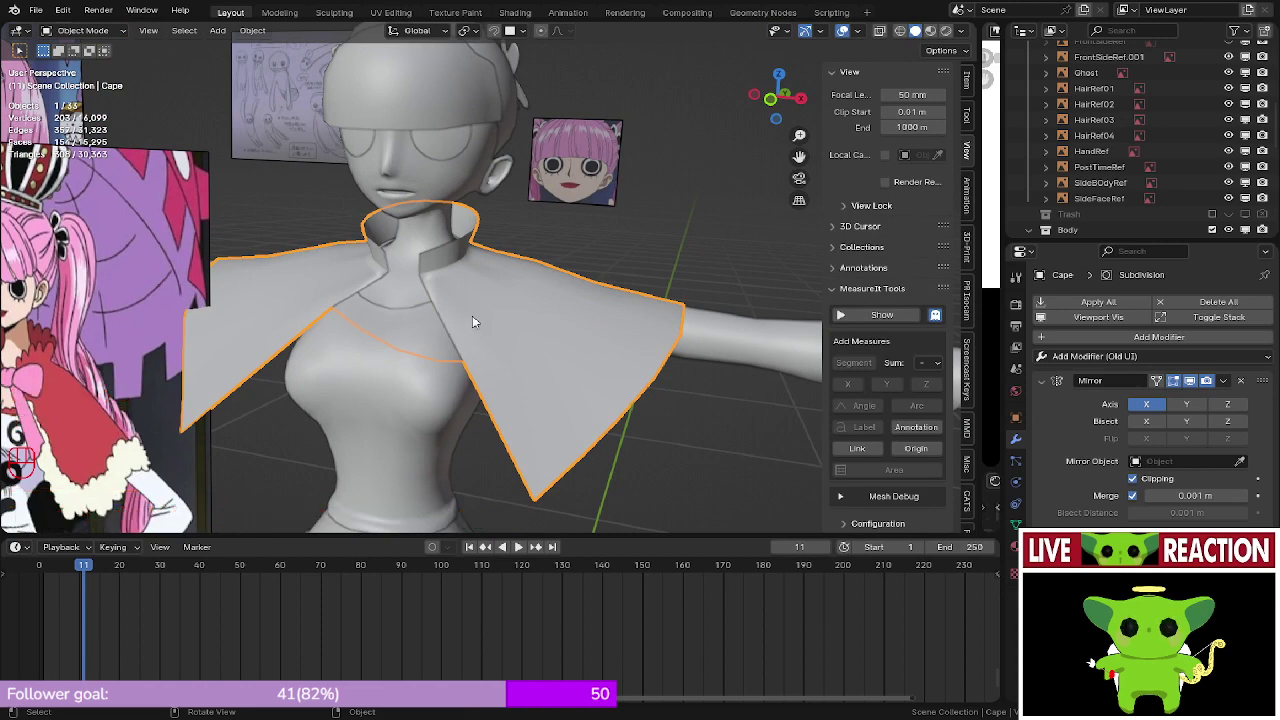
{"action": "scroll", "coordinate": [591, 259], "scroll_direction": "up", "scroll_amount": 5}
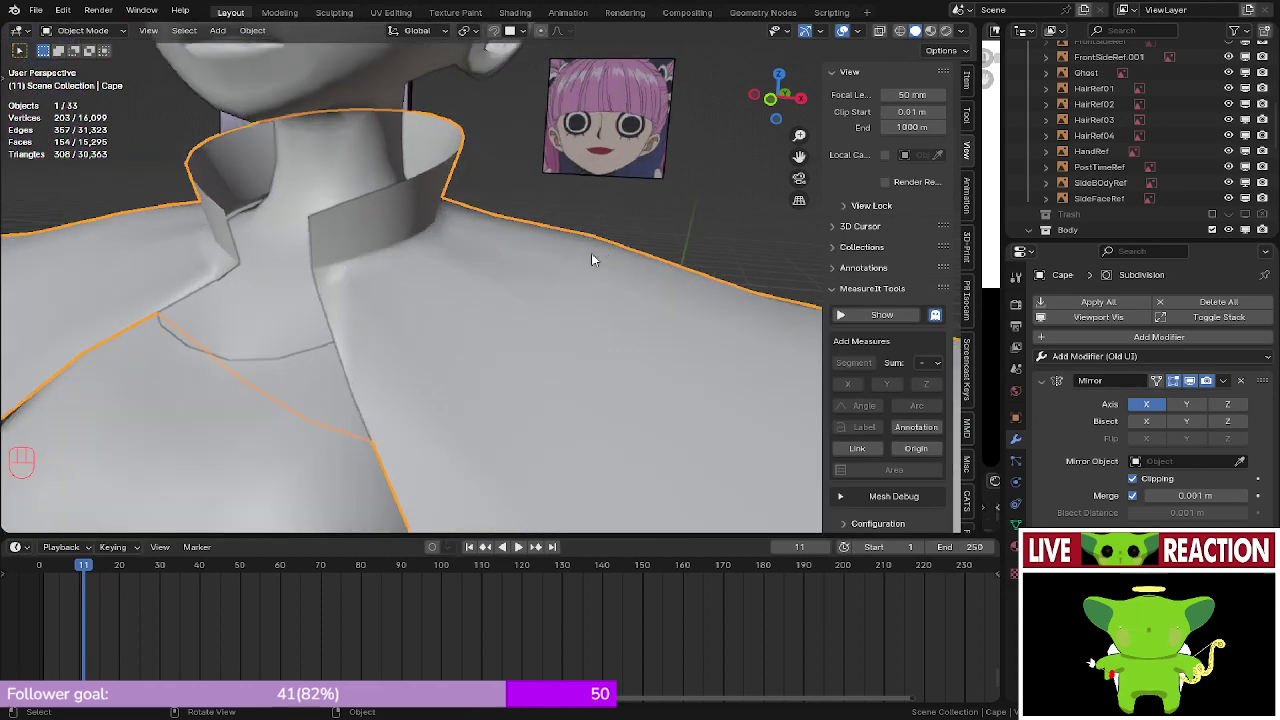
- Return to Edit Mode on the cape and save the current file
{"action": "key", "text": "KP_1"}
{"action": "key", "text": "Tab"}
{"action": "middle_click_drag", "start_coordinate": [591, 259], "coordinate": [503, 347]}
{"action": "scroll", "coordinate": [545, 296], "scroll_direction": "down", "scroll_amount": 7}
{"action": "scroll", "coordinate": [503, 347], "scroll_direction": "up", "scroll_amount": 3}
{"action": "key", "text": "ctrl+r"}
{"action": "key", "text": "ctrl+s"}
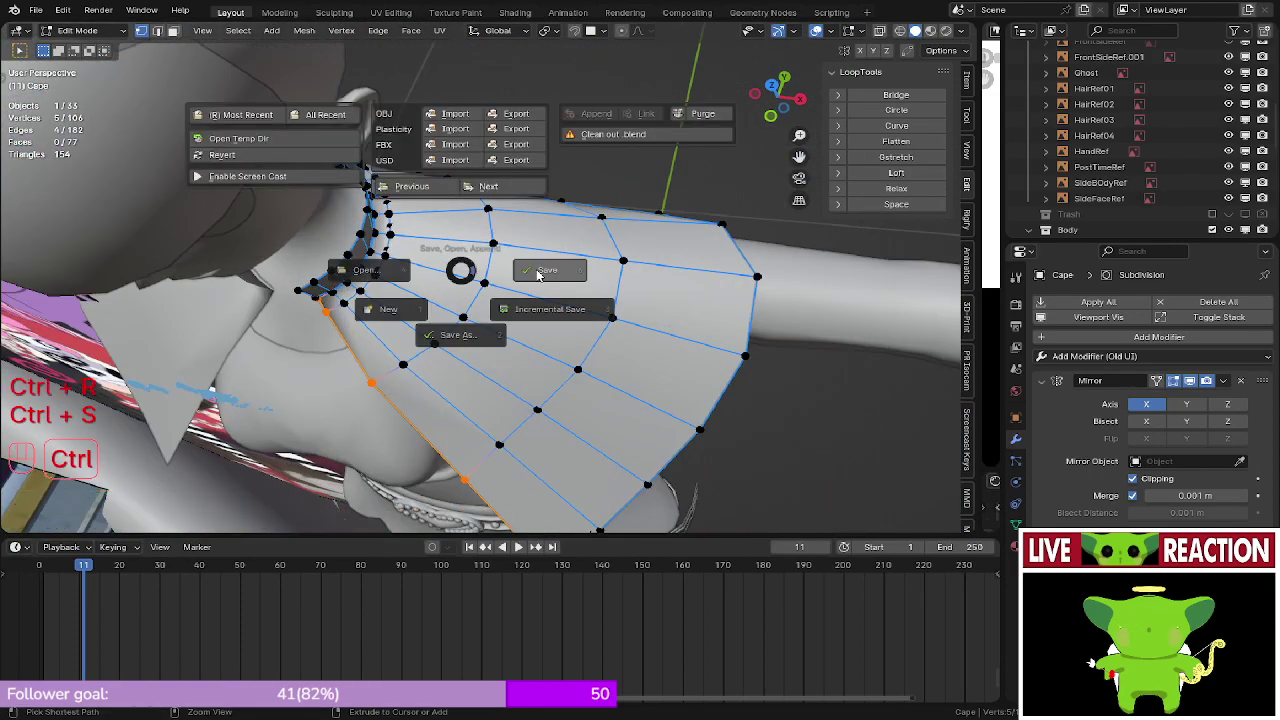
{"action": "left_click", "coordinate": [583, 263]}
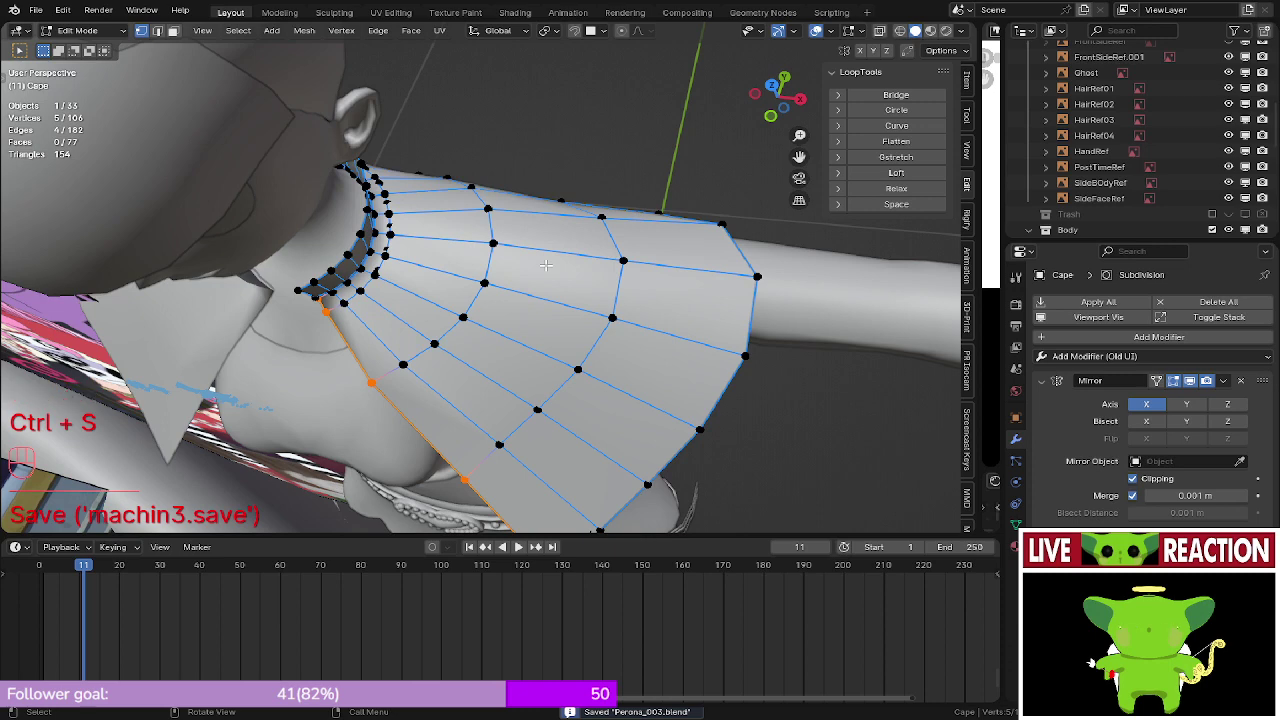
- Merge all of the cape's vertices by distance, using a merge distance of 0.0001 m
{"action": "key", "text": "a"}
{"action": "key", "text": "m"}
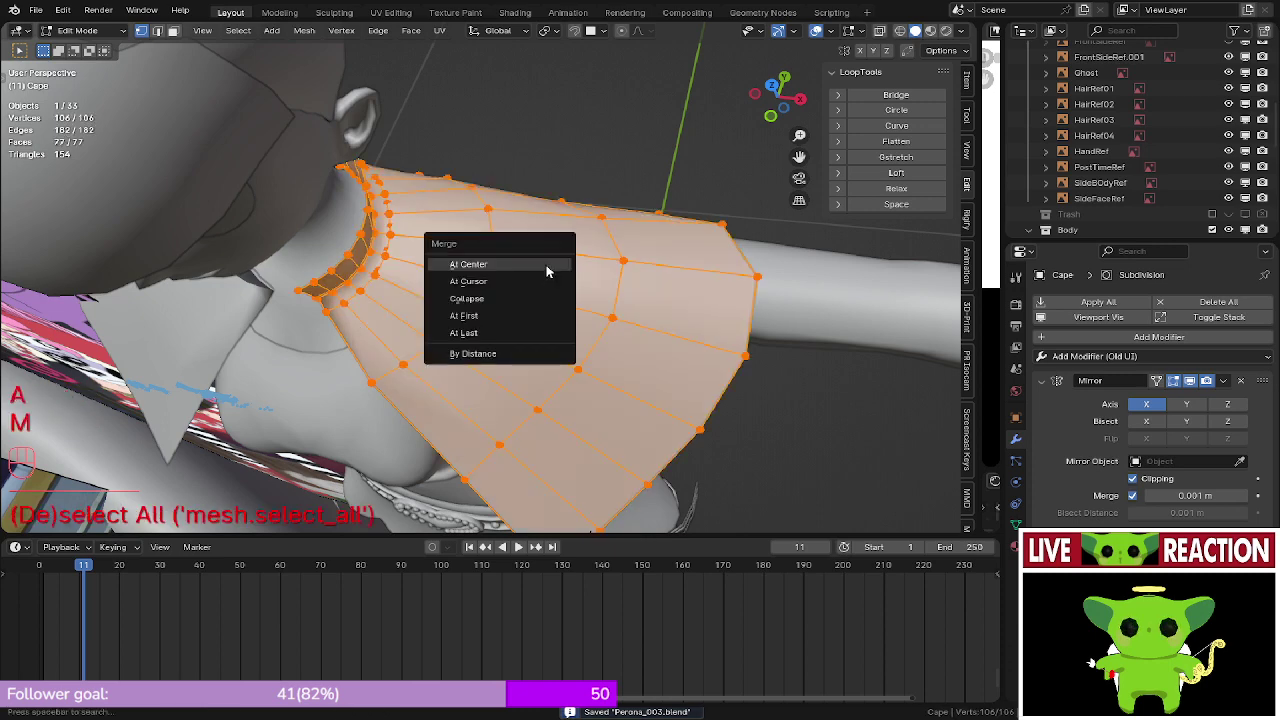
{"action": "left_click", "coordinate": [549, 353]}
- Inspect the cape's mesh from the front and back, including the seam below the collar
{"action": "scroll", "coordinate": [543, 333], "scroll_direction": "down", "scroll_amount": 3}
{"action": "key", "text": "KP_1"}
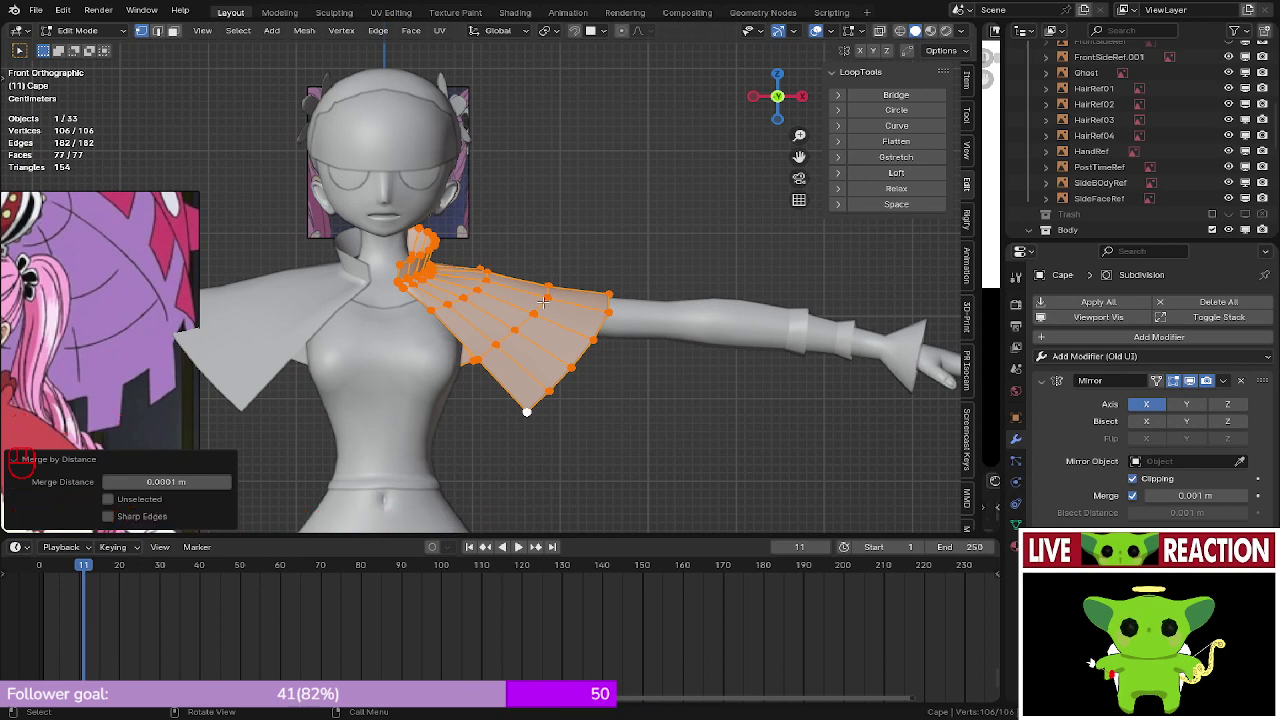
{"action": "middle_click_drag", "start_coordinate": [543, 301], "coordinate": [560, 365]}
{"action": "scroll", "coordinate": [680, 311], "scroll_direction": "up", "scroll_amount": 2}
{"action": "middle_click_drag", "start_coordinate": [680, 311], "coordinate": [594, 377]}
{"action": "scroll", "coordinate": [594, 377], "scroll_direction": "up", "scroll_amount": 4}
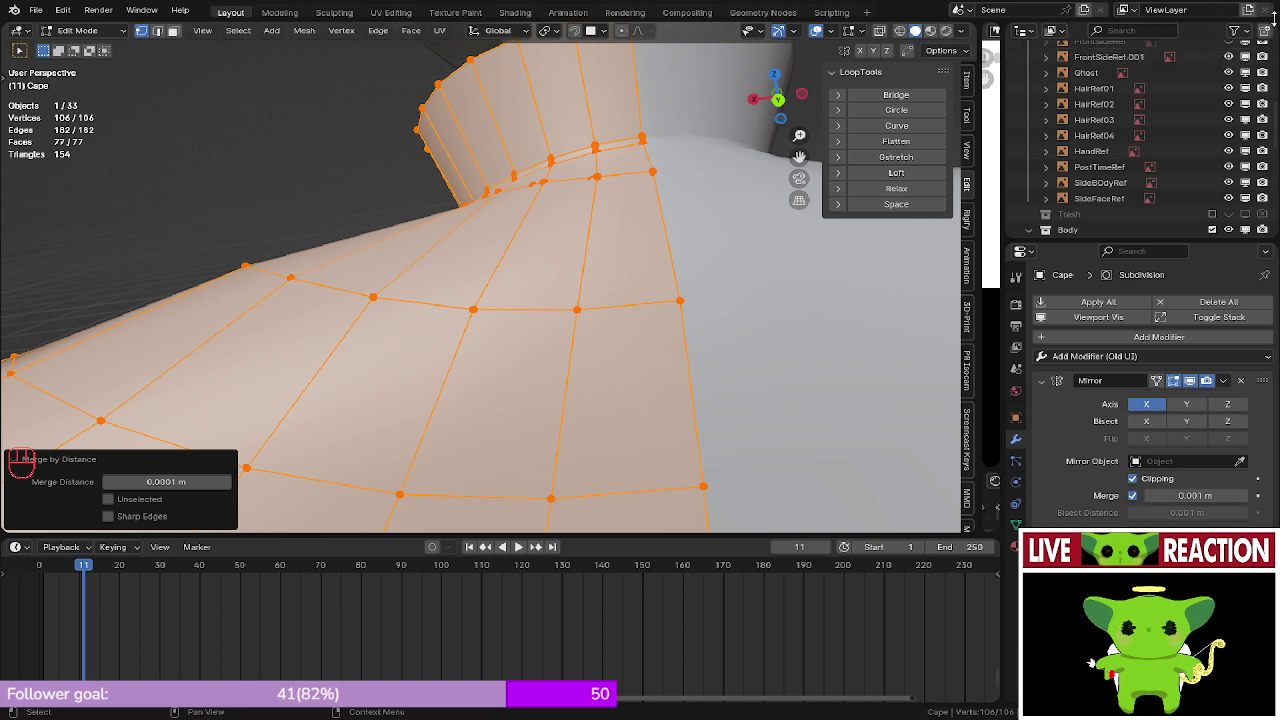
{"action": "scroll", "coordinate": [345, 277], "scroll_direction": "down", "scroll_amount": 4}
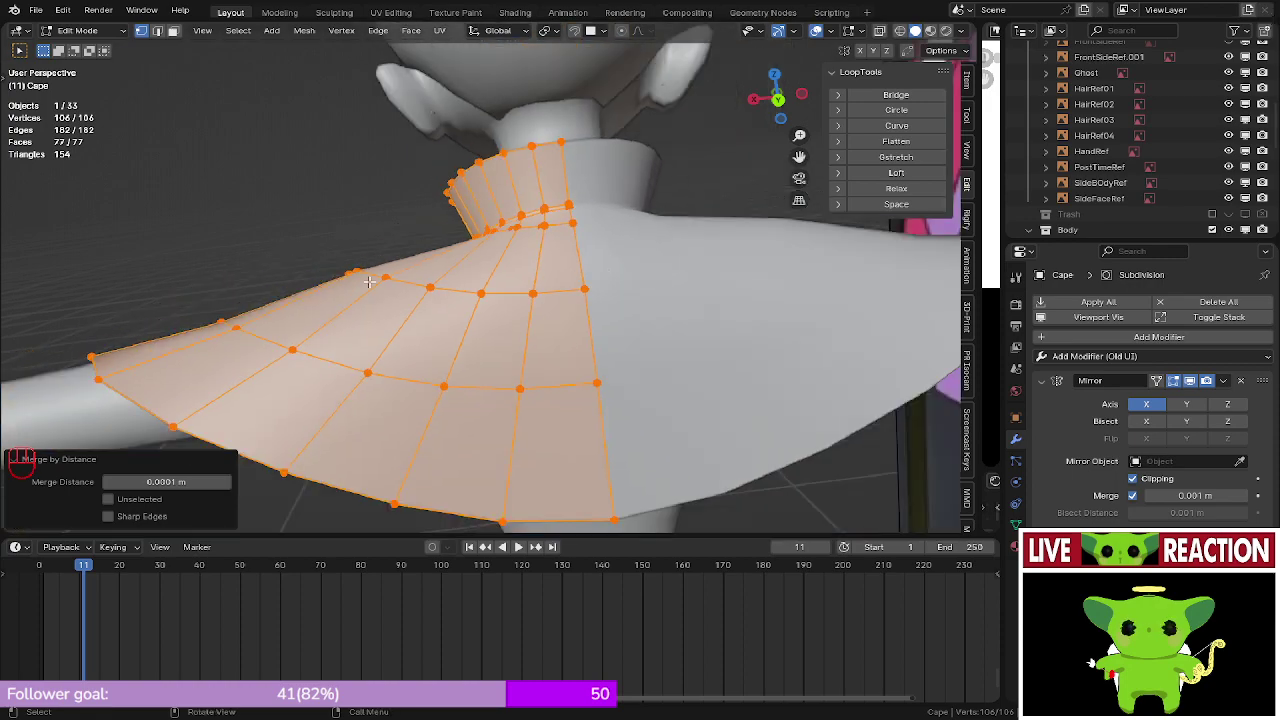
{"action": "middle_click_drag", "start_coordinate": [321, 289], "coordinate": [391, 286], "text": "shift"}
{"action": "scroll", "coordinate": [391, 286], "scroll_direction": "up", "scroll_amount": 4}
{"action": "middle_click_drag", "start_coordinate": [549, 67], "coordinate": [503, 180], "text": "shift"}
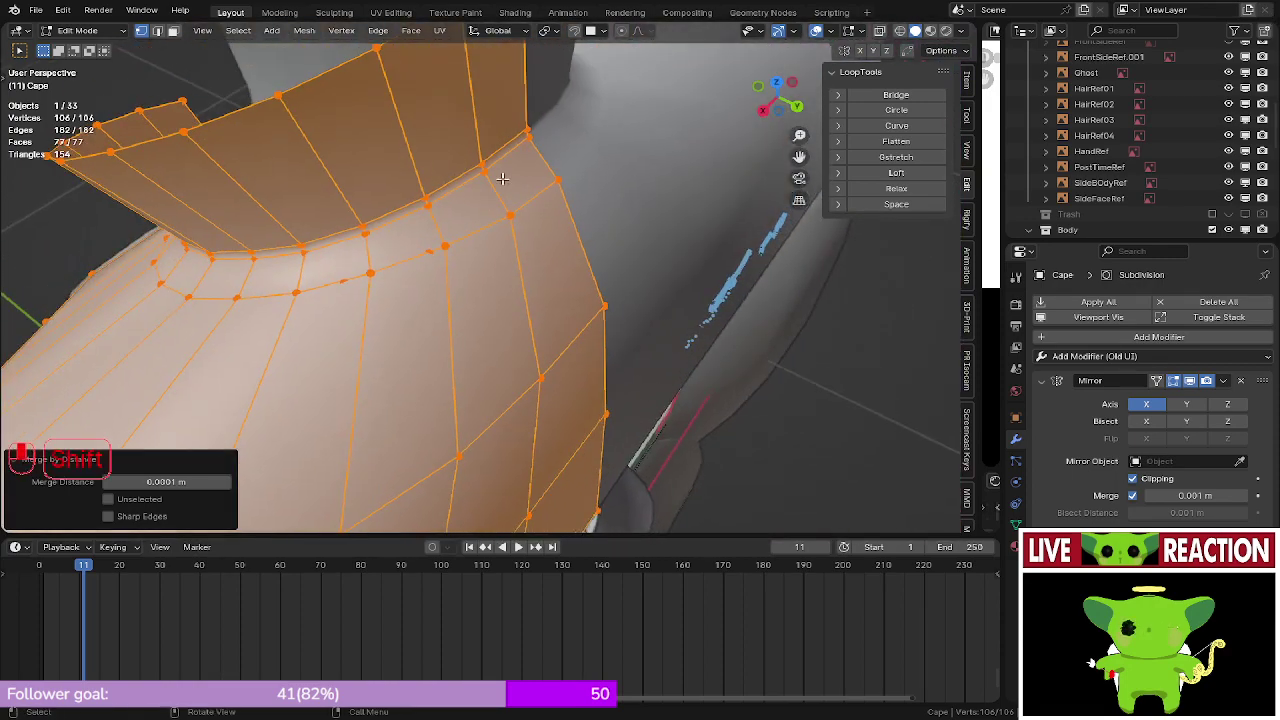
- Try to smooth the cape's centre-back vertex column, from collar base to hem, with LoopTools Relax, and undo it
{"action": "left_click", "coordinate": [529, 152]}
{"action": "middle_click_drag", "start_coordinate": [553, 262], "coordinate": [530, 175]}
{"action": "middle_click_drag", "start_coordinate": [530, 175], "coordinate": [521, 145], "text": "shift"}
{"action": "scroll", "coordinate": [520, 144], "scroll_direction": "down", "scroll_amount": 3}
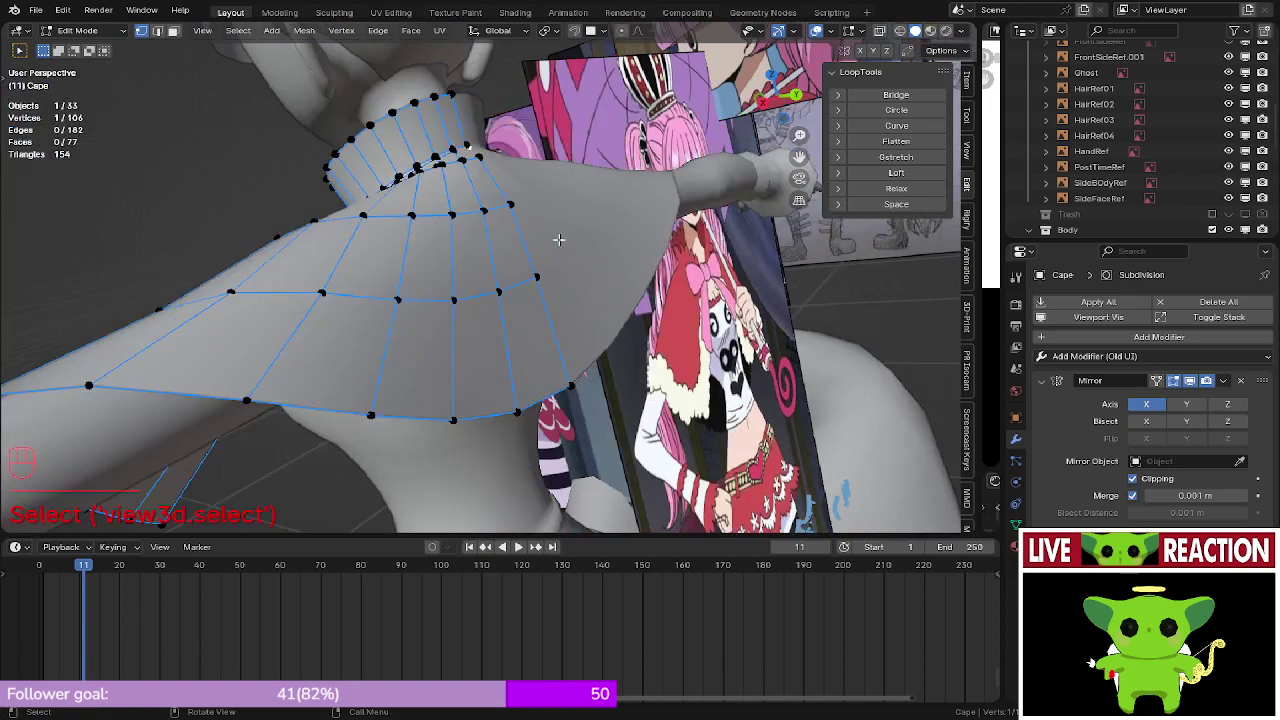
{"action": "left_click", "coordinate": [570, 385], "text": "ctrl"}
{"action": "left_click", "coordinate": [889, 192]}
{"action": "middle_click_drag", "start_coordinate": [676, 300], "coordinate": [629, 286]}
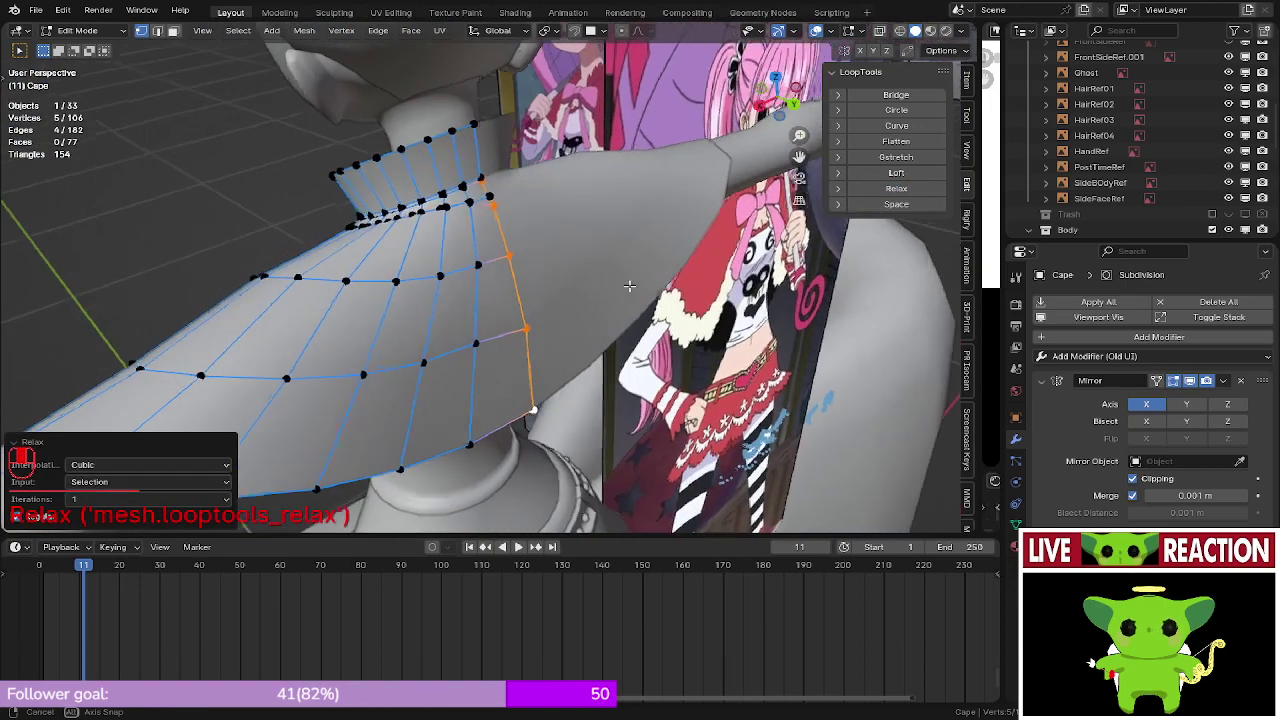
{"action": "scroll", "coordinate": [624, 276], "scroll_direction": "up", "scroll_amount": 3}
{"action": "key", "text": "ctrl+z"}
- Inspect the cape's back and the area over the arm in both Object Mode and Edit Mode
{"action": "middle_click_drag", "start_coordinate": [545, 211], "coordinate": [538, 271], "text": "shift"}
{"action": "scroll", "coordinate": [543, 273], "scroll_direction": "down", "scroll_amount": 3}
{"action": "scroll", "coordinate": [538, 271], "scroll_direction": "up", "scroll_amount": 3}
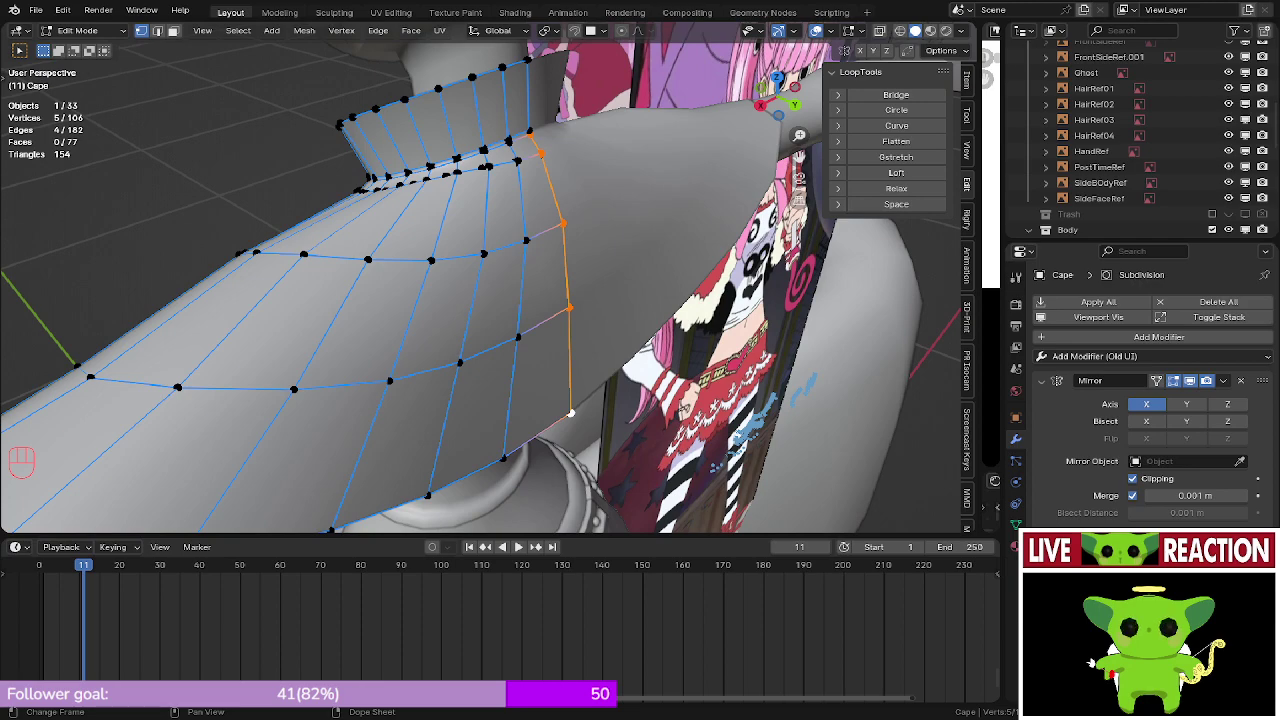
{"action": "scroll", "coordinate": [500, 330], "scroll_direction": "down", "scroll_amount": 4}
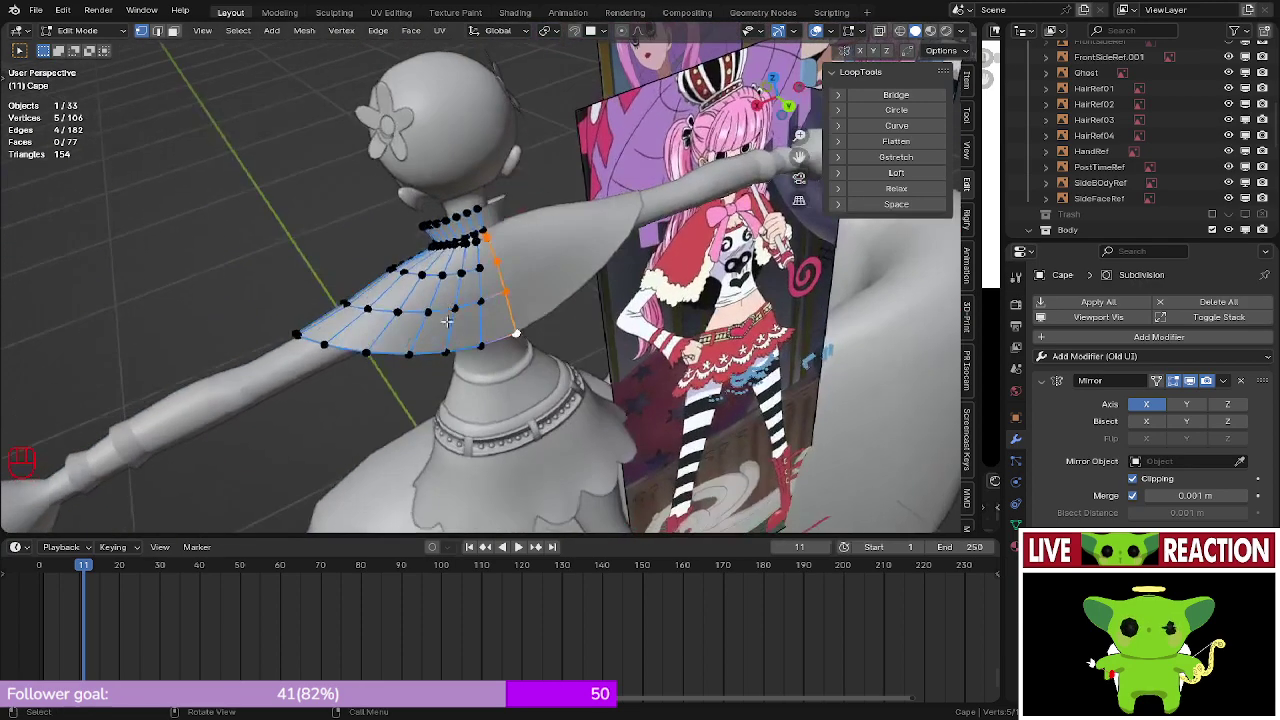
{"action": "key", "text": "Tab"}
{"action": "middle_click_drag", "start_coordinate": [437, 305], "coordinate": [366, 262]}
{"action": "key", "text": "Tab"}
{"action": "scroll", "coordinate": [453, 331], "scroll_direction": "up", "scroll_amount": 2}
{"action": "scroll", "coordinate": [449, 309], "scroll_direction": "up", "scroll_amount": 2}
- Push two neighbouring cape vertices above the arm, one row in from the hem, outward with Shrink/Fatten, the first by about 0.0212 m
{"action": "left_click", "coordinate": [631, 354]}
{"action": "middle_click_drag", "start_coordinate": [366, 262], "coordinate": [394, 340], "text": "shift"}
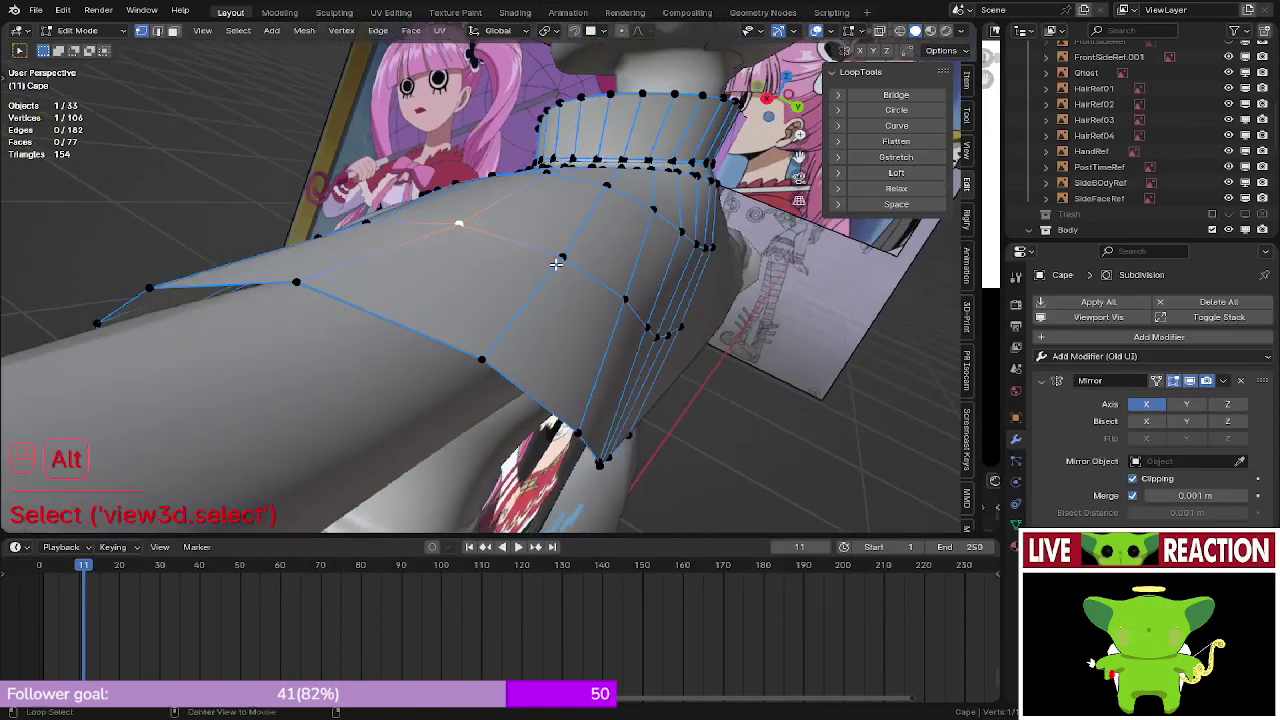
{"action": "key", "text": "alt+s"}
{"action": "left_click", "coordinate": [563, 232]}
{"action": "middle_click_drag", "start_coordinate": [563, 231], "coordinate": [455, 302]}
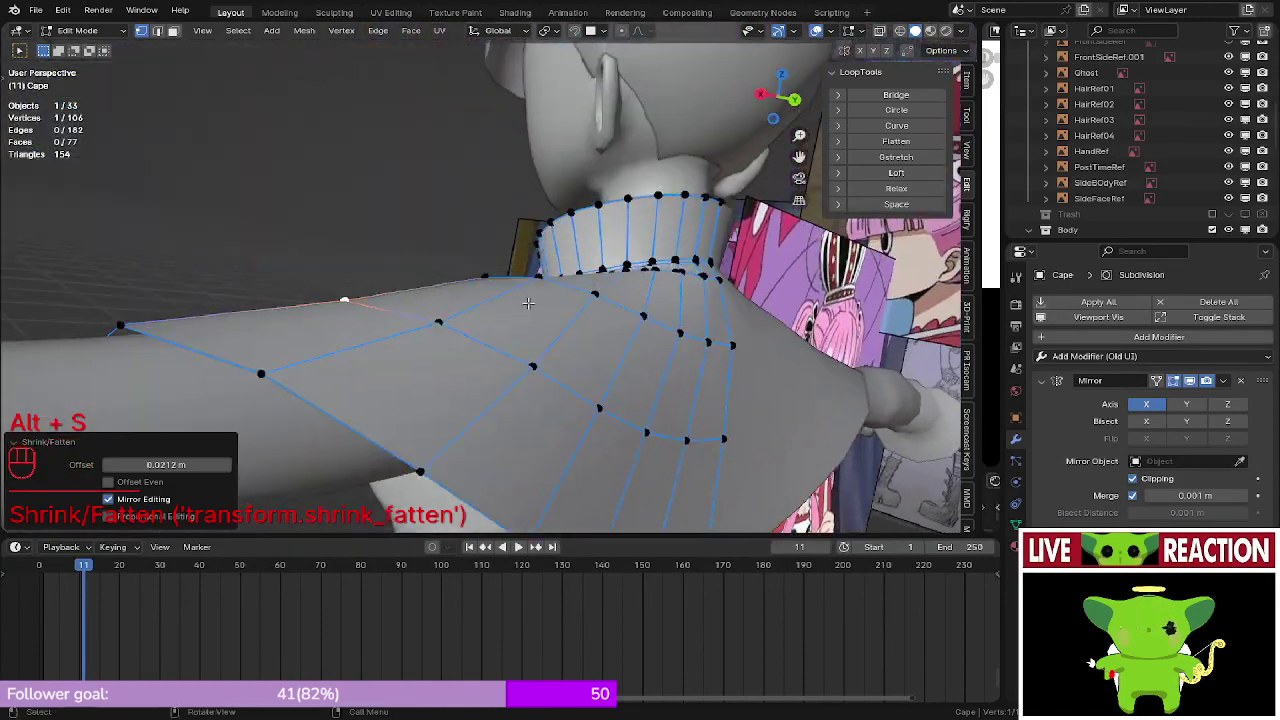
{"action": "left_click", "coordinate": [445, 320]}
{"action": "key", "text": "alt+s"}
{"action": "left_click", "coordinate": [527, 280]}
- Check the reshaped cape's silhouette from the front and side in Object Mode and Edit Mode
{"action": "key", "text": "Tab"}
{"action": "middle_click_drag", "start_coordinate": [527, 282], "coordinate": [557, 271]}
{"action": "scroll", "coordinate": [587, 259], "scroll_direction": "down", "scroll_amount": 3}
{"action": "key", "text": "KP_1"}
{"action": "scroll", "coordinate": [512, 250], "scroll_direction": "down", "scroll_amount": 3}
{"action": "key", "text": "KP_1"}
{"action": "scroll", "coordinate": [508, 251], "scroll_direction": "up", "scroll_amount": 3}
{"action": "key", "text": "Tab"}
{"action": "scroll", "coordinate": [543, 240], "scroll_direction": "up", "scroll_amount": 3}
{"action": "scroll", "coordinate": [510, 281], "scroll_direction": "up", "scroll_amount": 3}
{"action": "middle_click_drag", "start_coordinate": [478, 287], "coordinate": [540, 290]}
{"action": "key", "text": "KP_3"}
{"action": "key", "text": "KP_1"}
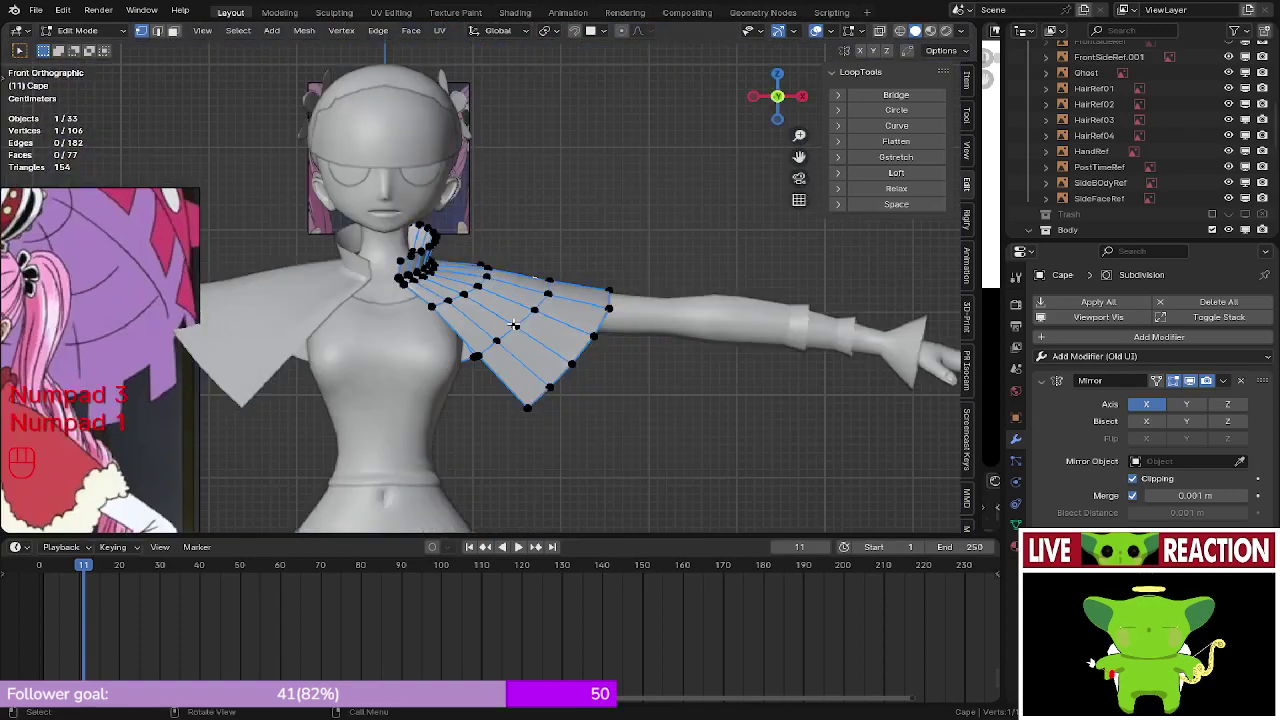
- Examine the cape's drape and fur-trimmed hem in the reference illustration shown in the side view
{"action": "key", "text": "Tab"}
{"action": "middle_click_drag", "start_coordinate": [592, 282], "coordinate": [626, 261], "text": "shift"}
{"action": "scroll", "coordinate": [560, 300], "scroll_direction": "down", "scroll_amount": 3}
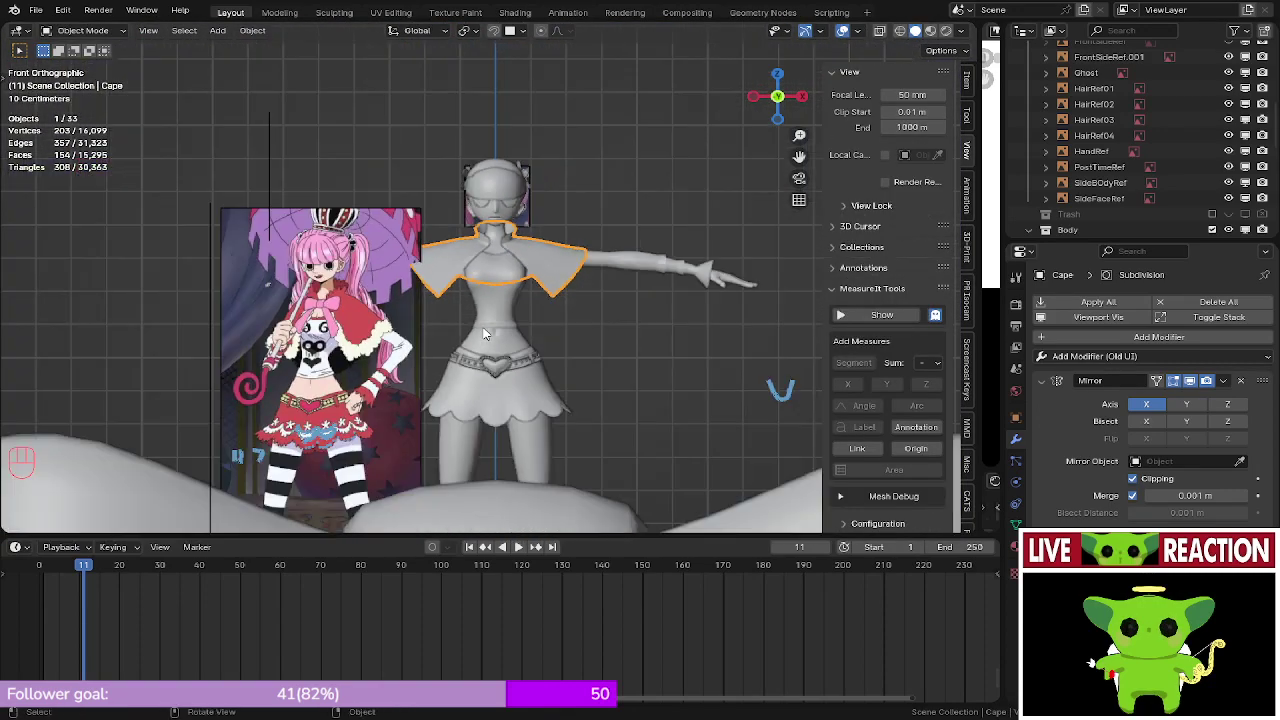
{"action": "middle_click_drag", "start_coordinate": [486, 334], "coordinate": [838, 304], "text": "shift"}
{"action": "scroll", "coordinate": [534, 303], "scroll_direction": "down", "scroll_amount": 1}
{"action": "key", "text": "KP_3"}
{"action": "key", "text": "KP_3"}
{"action": "scroll", "coordinate": [460, 302], "scroll_direction": "up", "scroll_amount": 8}
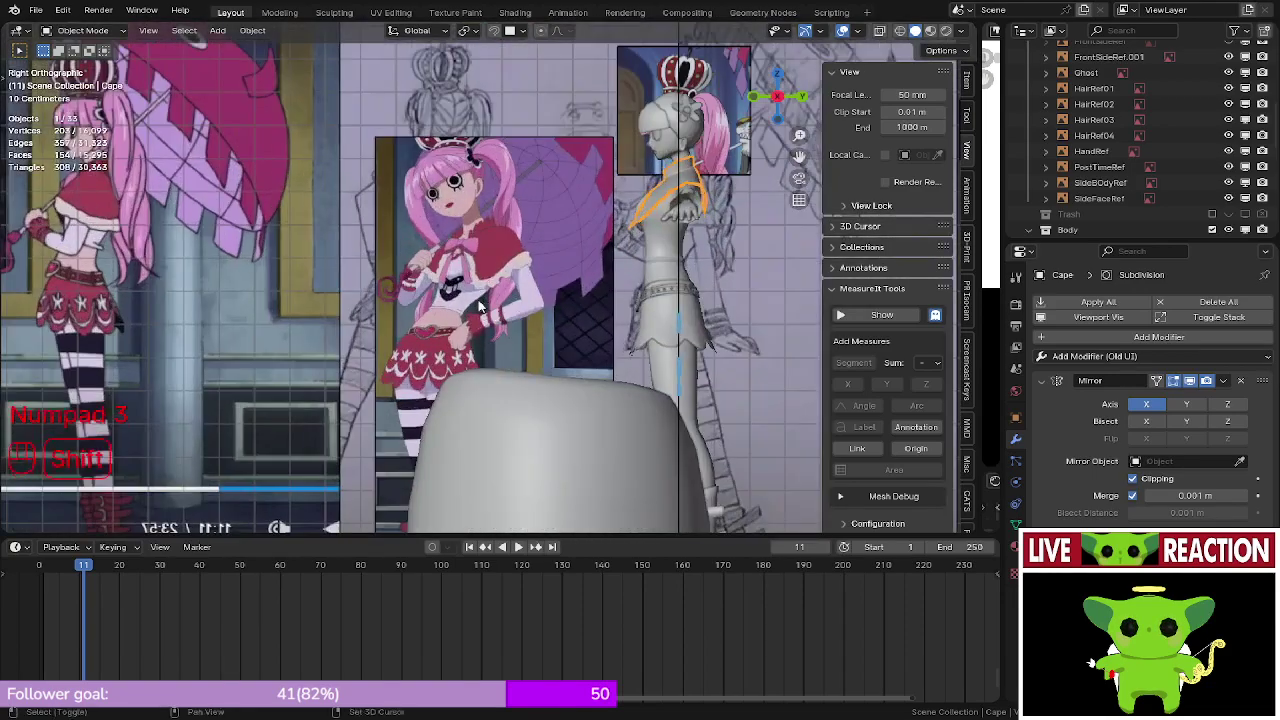
{"action": "scroll", "coordinate": [460, 300], "scroll_direction": "up", "scroll_amount": 3}
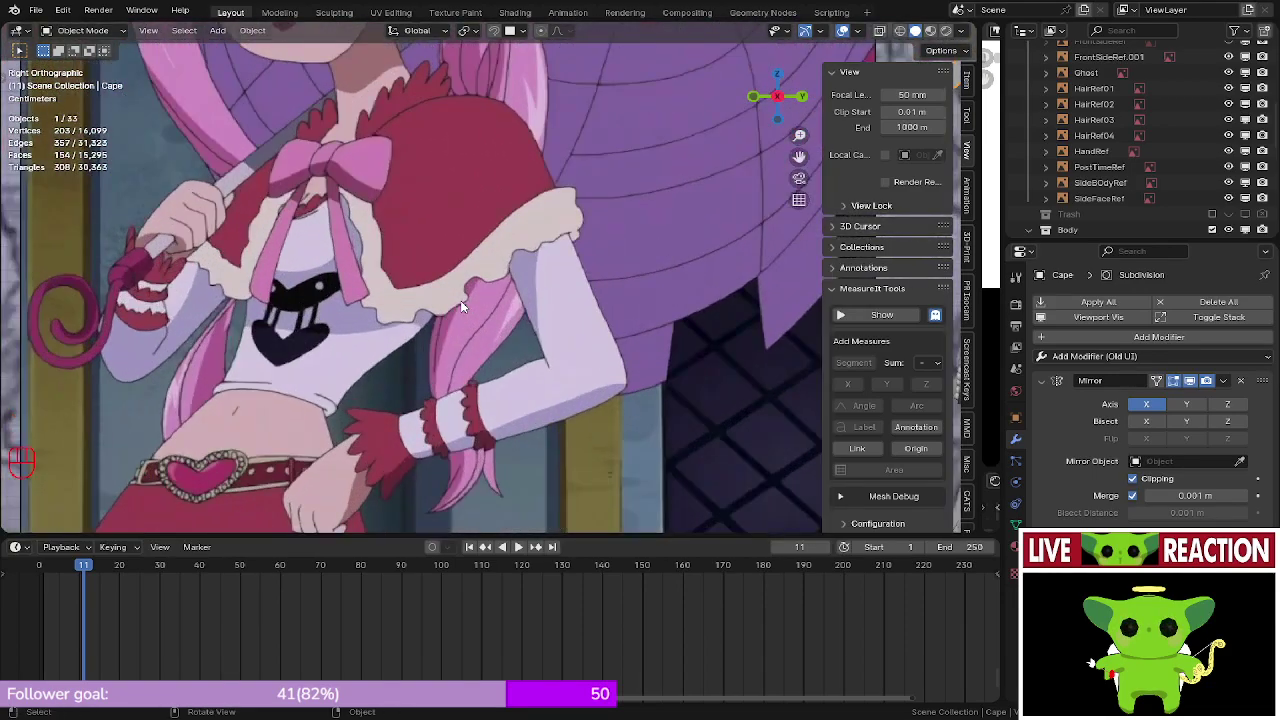
- Look through the reference images placed above the character in the front view for other views of the cape
{"action": "scroll", "coordinate": [460, 300], "scroll_direction": "down", "scroll_amount": 8}
{"action": "key", "text": "KP_1"}
{"action": "middle_click_drag", "start_coordinate": [460, 300], "coordinate": [544, 313], "text": "shift"}
{"action": "scroll", "coordinate": [544, 320], "scroll_direction": "down", "scroll_amount": 10}
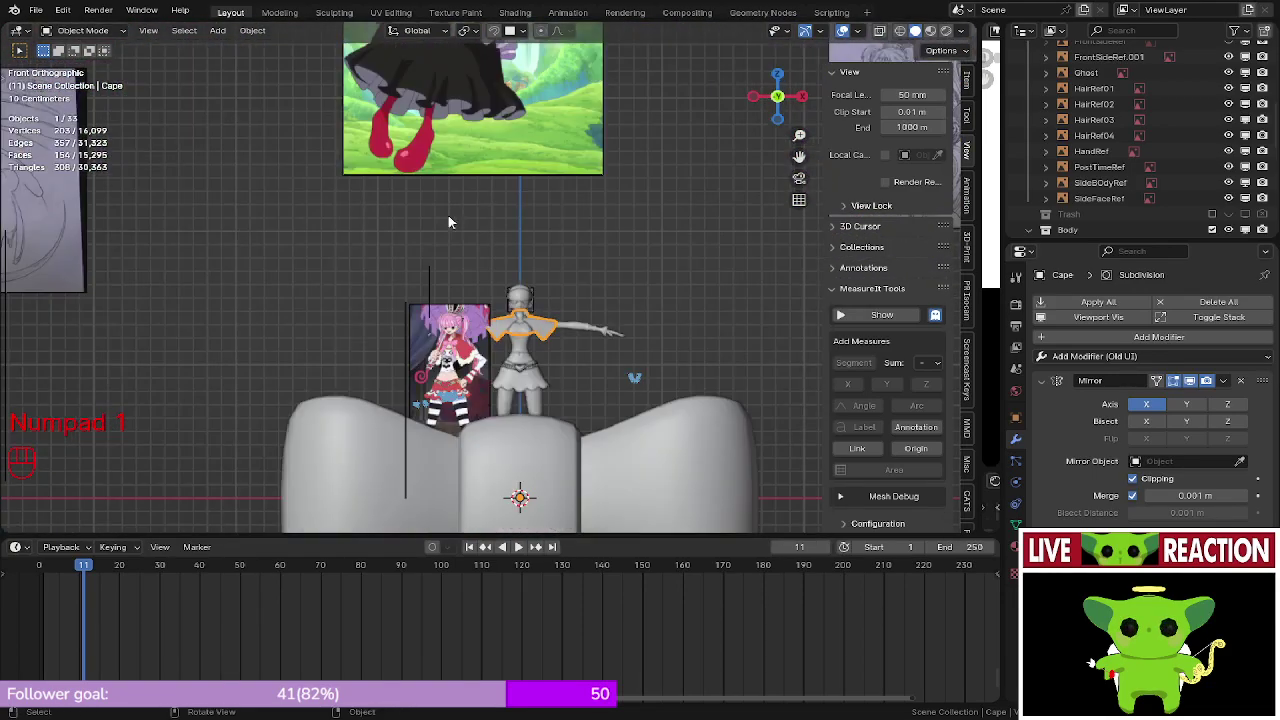
{"action": "middle_click_drag", "start_coordinate": [411, 249], "coordinate": [165, 163], "text": "shift"}
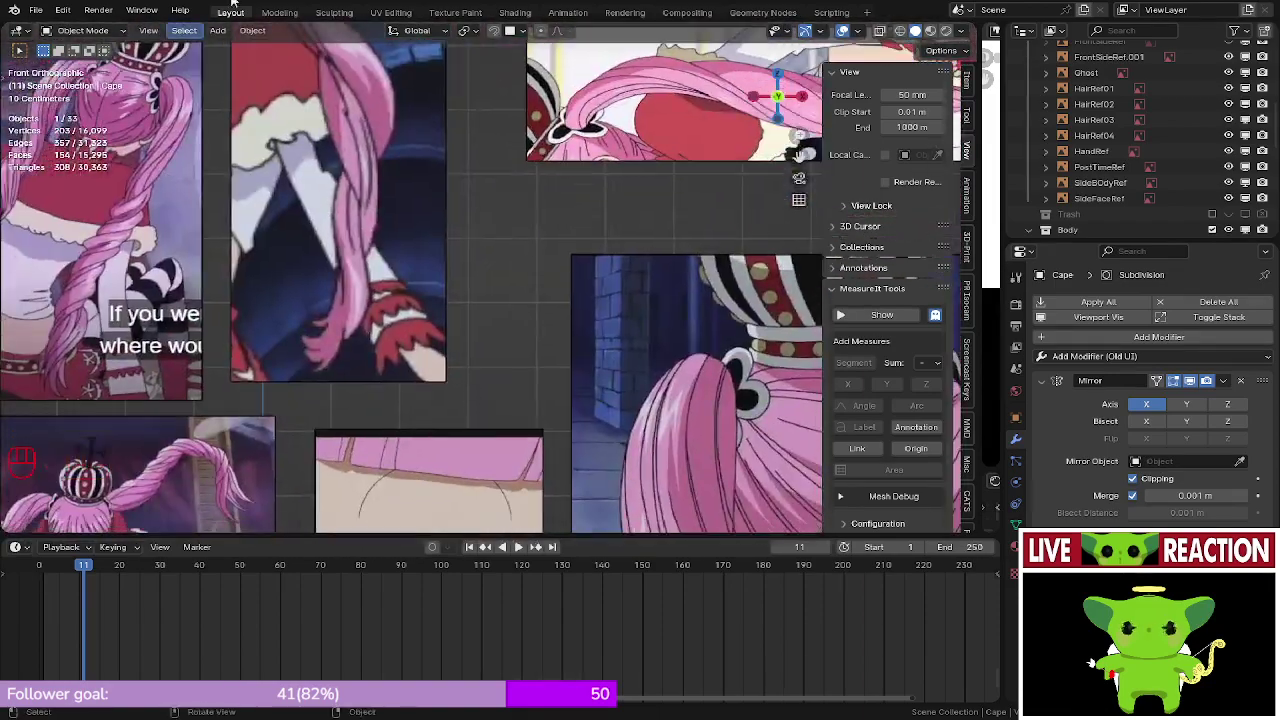
{"action": "scroll", "coordinate": [480, 273], "scroll_direction": "down", "scroll_amount": 6}
{"action": "middle_click_drag", "start_coordinate": [503, 326], "coordinate": [497, 328], "text": "shift"}
{"action": "scroll", "coordinate": [497, 335], "scroll_direction": "up", "scroll_amount": 5}
{"action": "scroll", "coordinate": [497, 335], "scroll_direction": "down", "scroll_amount": 7}
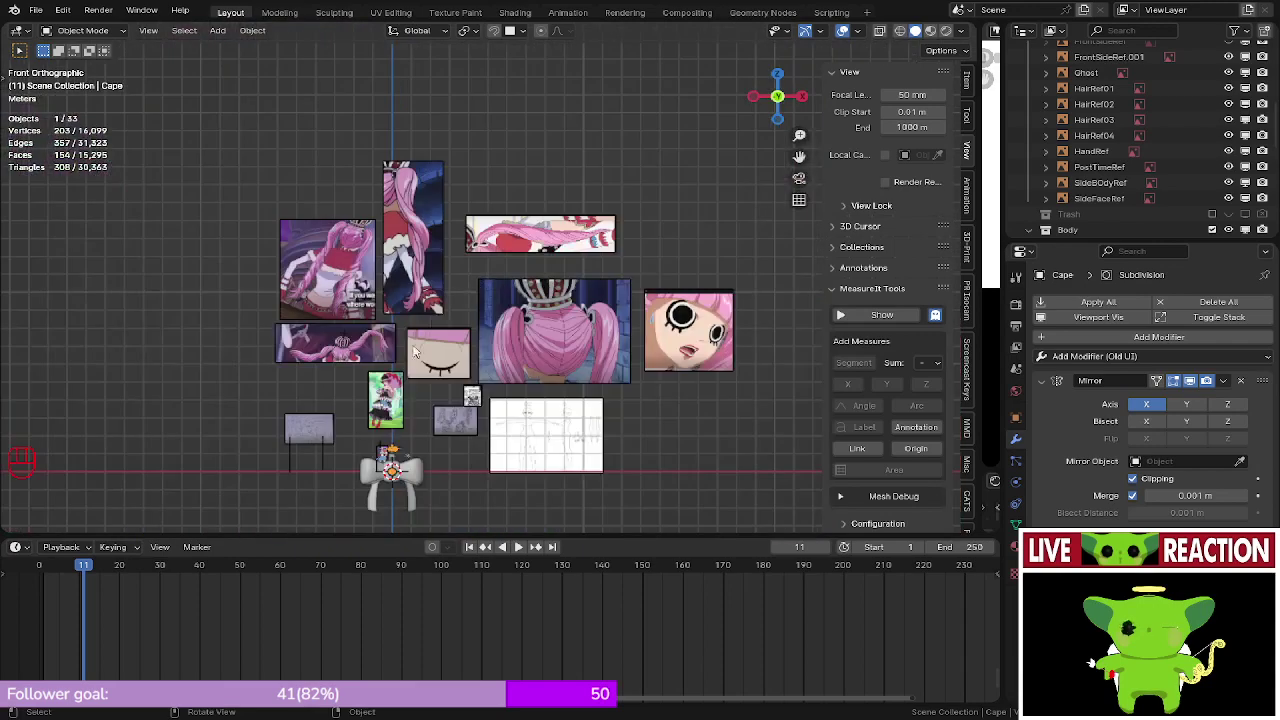
- Examine the cape, bow and collar in the pencil sketch reference sheet
{"action": "key", "text": "KP_1"}
{"action": "scroll", "coordinate": [451, 313], "scroll_direction": "up", "scroll_amount": 1}
{"action": "scroll", "coordinate": [451, 313], "scroll_direction": "up", "scroll_amount": 5}
{"action": "middle_click_drag", "start_coordinate": [451, 313], "coordinate": [541, 192], "text": "shift"}
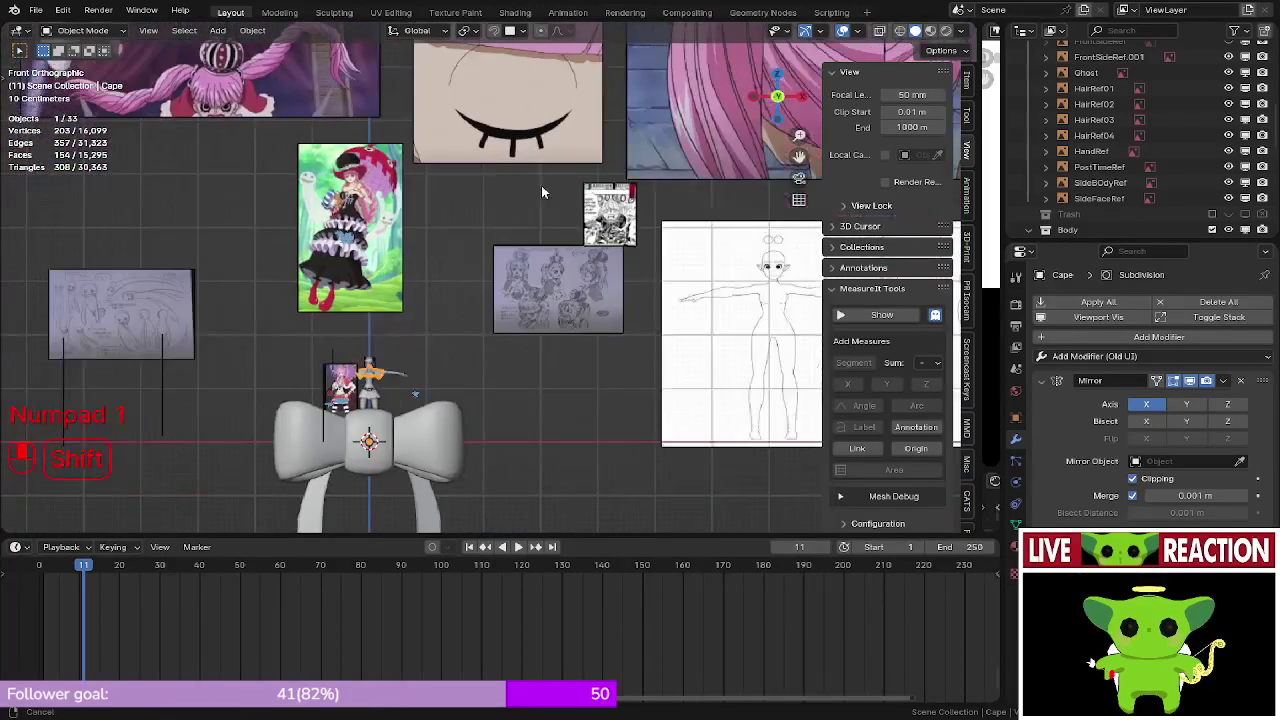
{"action": "scroll", "coordinate": [573, 257], "scroll_direction": "up", "scroll_amount": 8}
{"action": "mouse_move", "coordinate": [573, 257]}
{"action": "middle_mouse_down", "text": "shift"}
{"action": "mouse_move", "coordinate": [318, 368]}
{"action": "mouse_move", "coordinate": [501, 276]}
{"action": "middle_mouse_up", "text": "shift"}
{"action": "scroll", "coordinate": [320, 374], "scroll_direction": "up", "scroll_amount": 4}
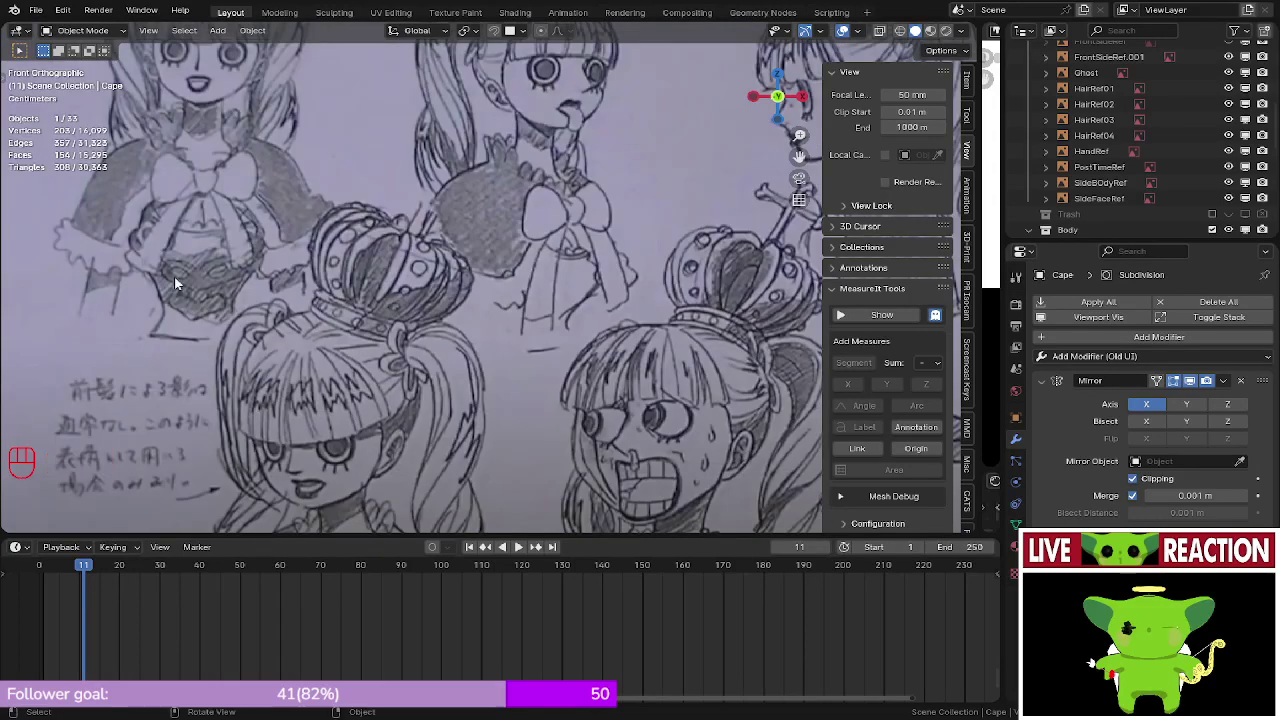
{"action": "middle_click_drag", "start_coordinate": [175, 283], "coordinate": [352, 152], "text": "shift"}
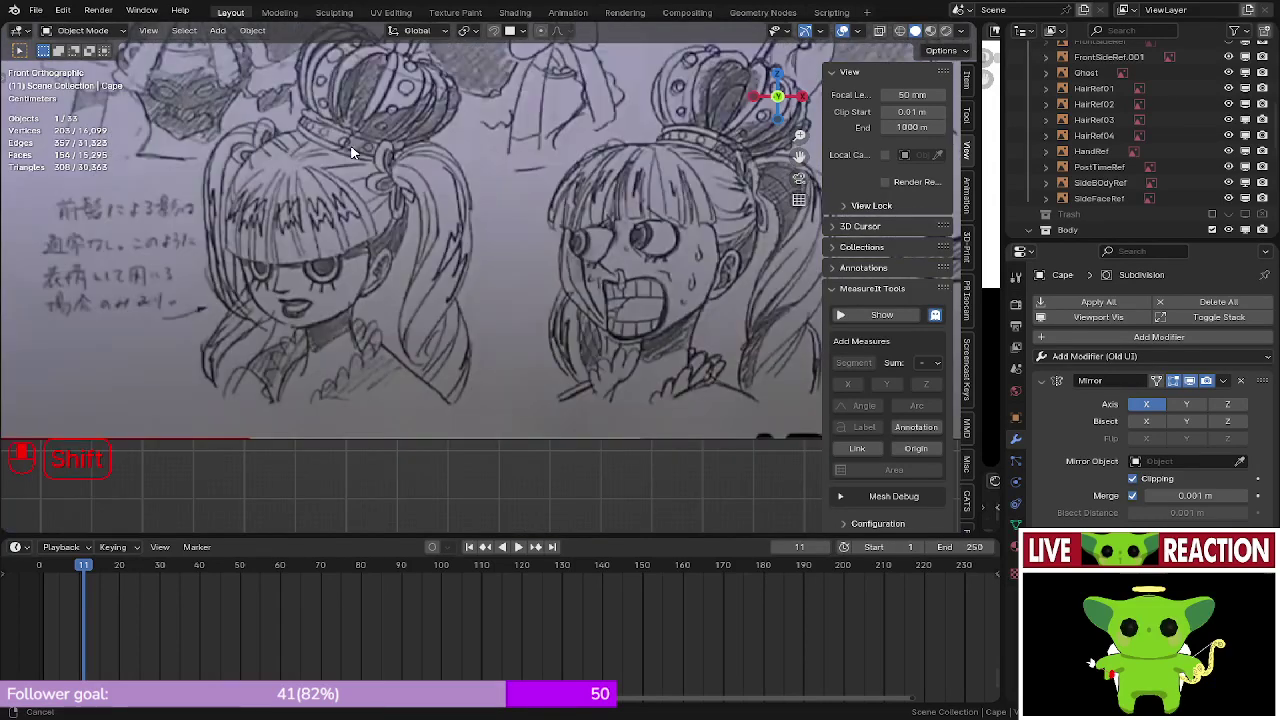
{"action": "scroll", "coordinate": [352, 152], "scroll_direction": "down", "scroll_amount": 10}
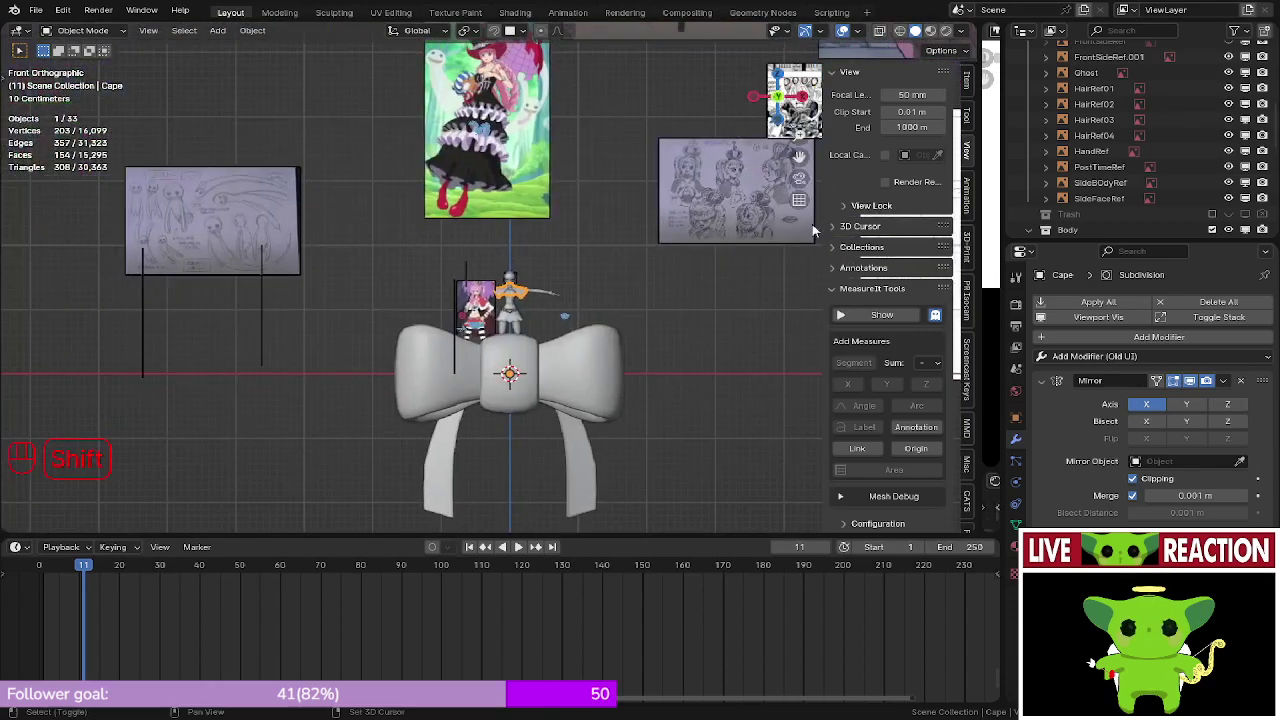
- Compare the modelled cape with the front reference illustration, checking the collar, front opening and hem
{"action": "scroll", "coordinate": [533, 257], "scroll_direction": "down", "scroll_amount": 3}
{"action": "scroll", "coordinate": [533, 257], "scroll_direction": "up", "scroll_amount": 4}
{"action": "scroll", "coordinate": [538, 306], "scroll_direction": "up", "scroll_amount": 6}
{"action": "mouse_move", "coordinate": [625, 350]}
{"action": "middle_mouse_down", "text": "shift"}
{"action": "mouse_move", "coordinate": [538, 306]}
{"action": "mouse_move", "coordinate": [605, 341]}
{"action": "middle_mouse_up", "text": "shift"}
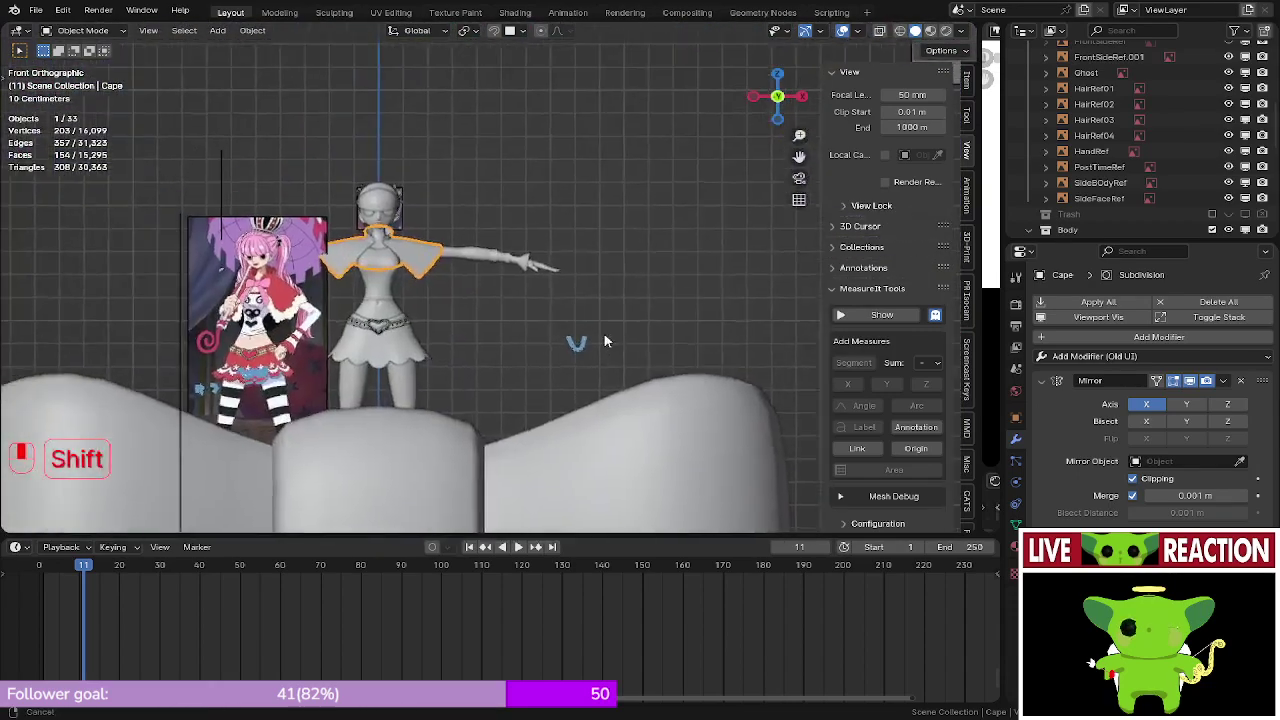
{"action": "scroll", "coordinate": [476, 280], "scroll_direction": "up", "scroll_amount": 5}
{"action": "middle_click_drag", "start_coordinate": [426, 266], "coordinate": [624, 306], "text": "shift"}
{"action": "scroll", "coordinate": [624, 306], "scroll_direction": "up", "scroll_amount": 2}
{"action": "scroll", "coordinate": [485, 290], "scroll_direction": "down", "scroll_amount": 4}
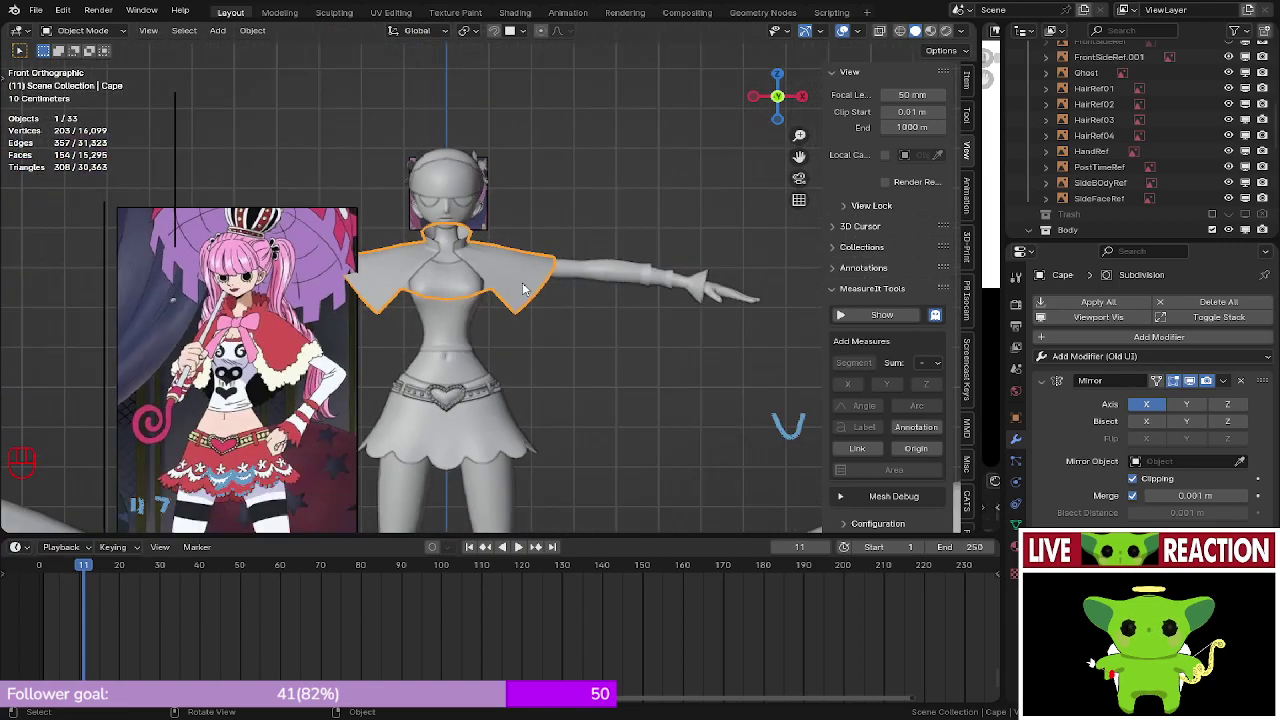
{"action": "middle_click_drag", "start_coordinate": [474, 335], "coordinate": [664, 290], "text": "shift"}
{"action": "scroll", "coordinate": [348, 345], "scroll_direction": "up", "scroll_amount": 4}
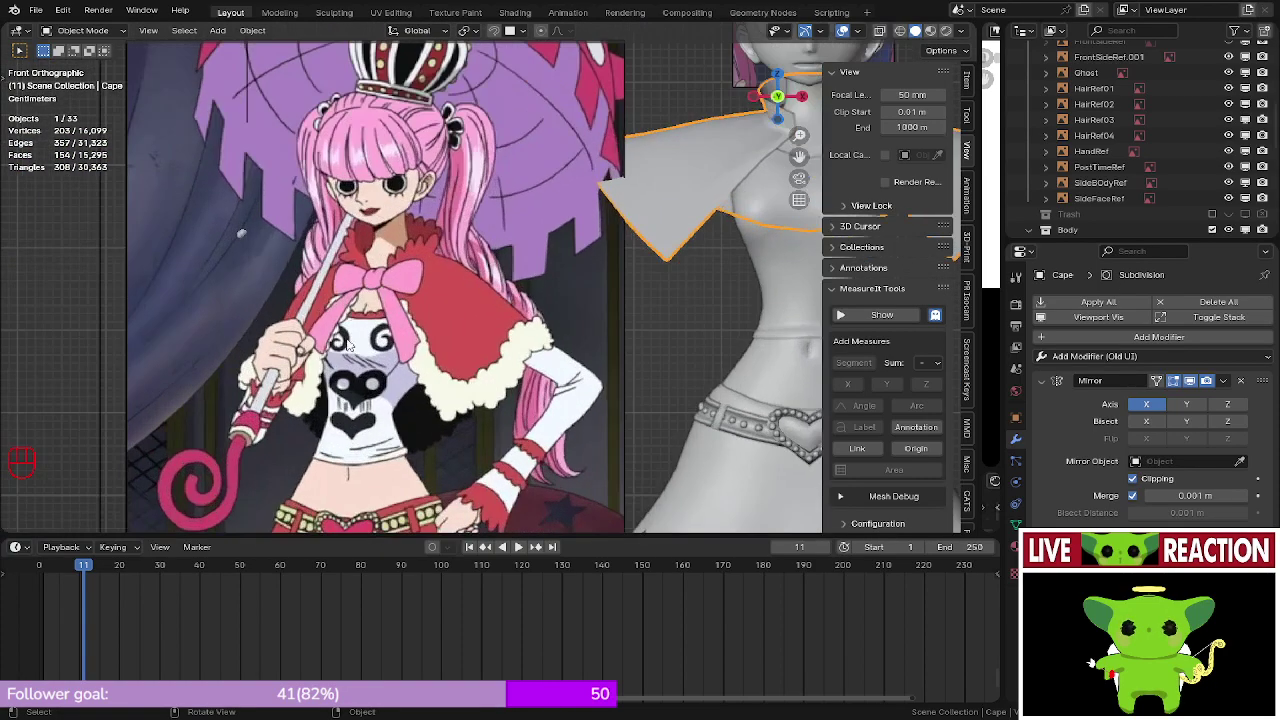
{"action": "scroll", "coordinate": [347, 344], "scroll_direction": "up", "scroll_amount": 3}
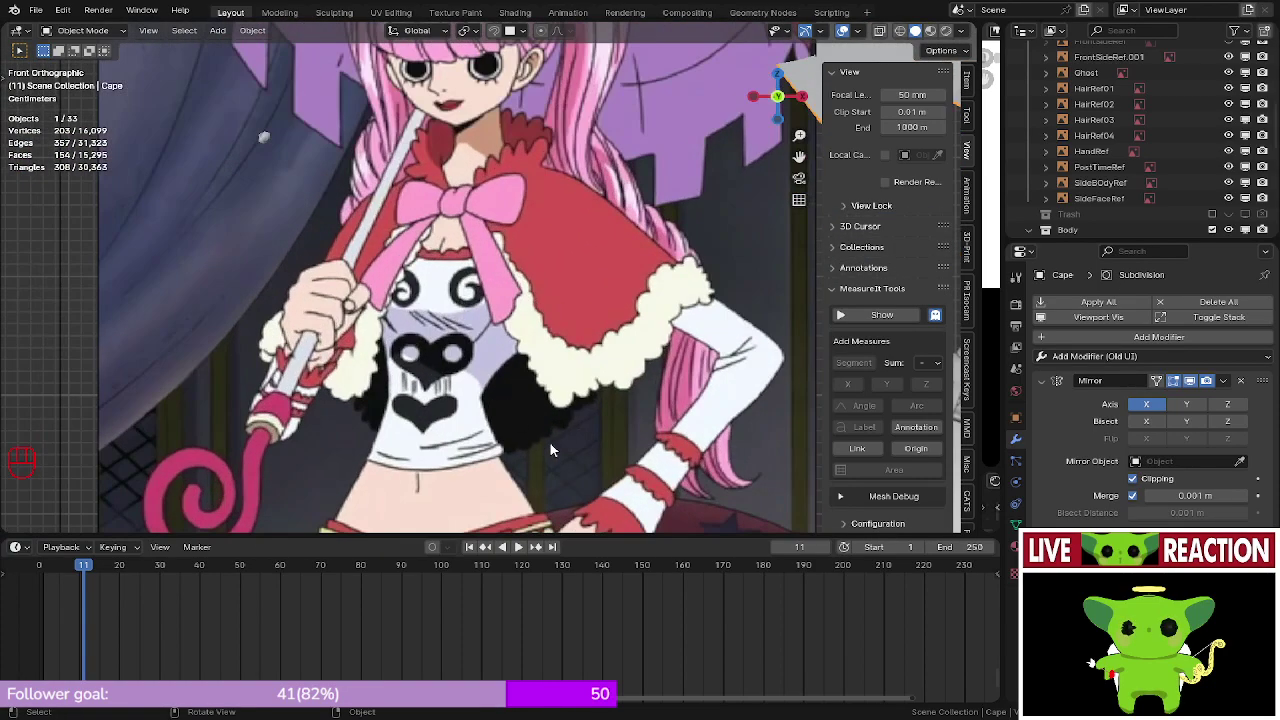
{"action": "scroll", "coordinate": [492, 432], "scroll_direction": "down", "scroll_amount": 5}
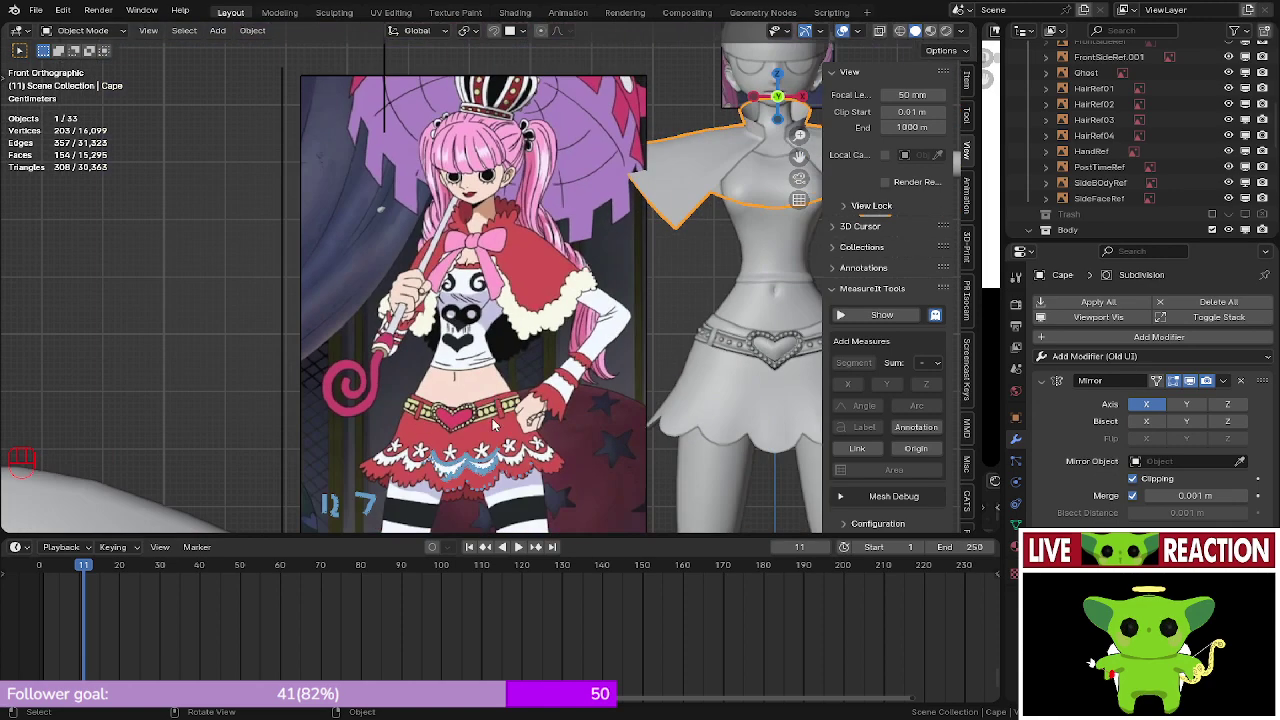
{"action": "scroll", "coordinate": [492, 390], "scroll_direction": "up", "scroll_amount": 5}
{"action": "scroll", "coordinate": [492, 390], "scroll_direction": "down", "scroll_amount": 5}
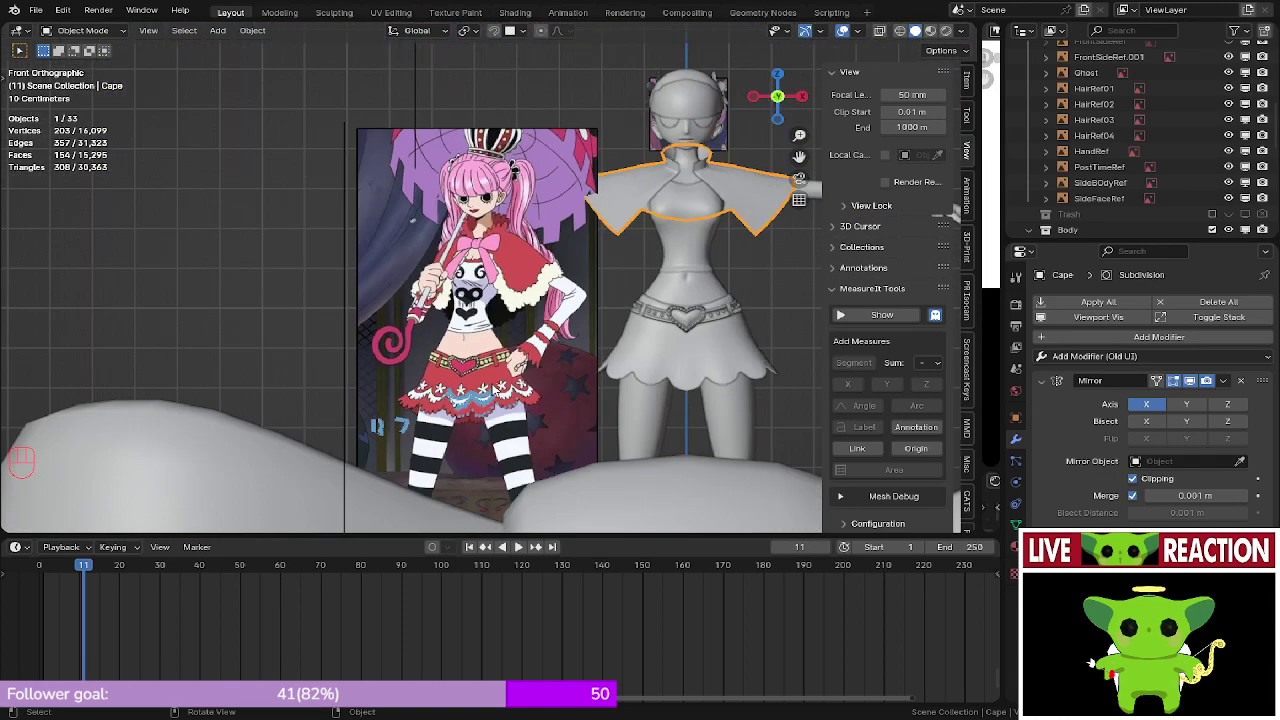
{"action": "scroll", "coordinate": [488, 405], "scroll_direction": "up", "scroll_amount": 7}
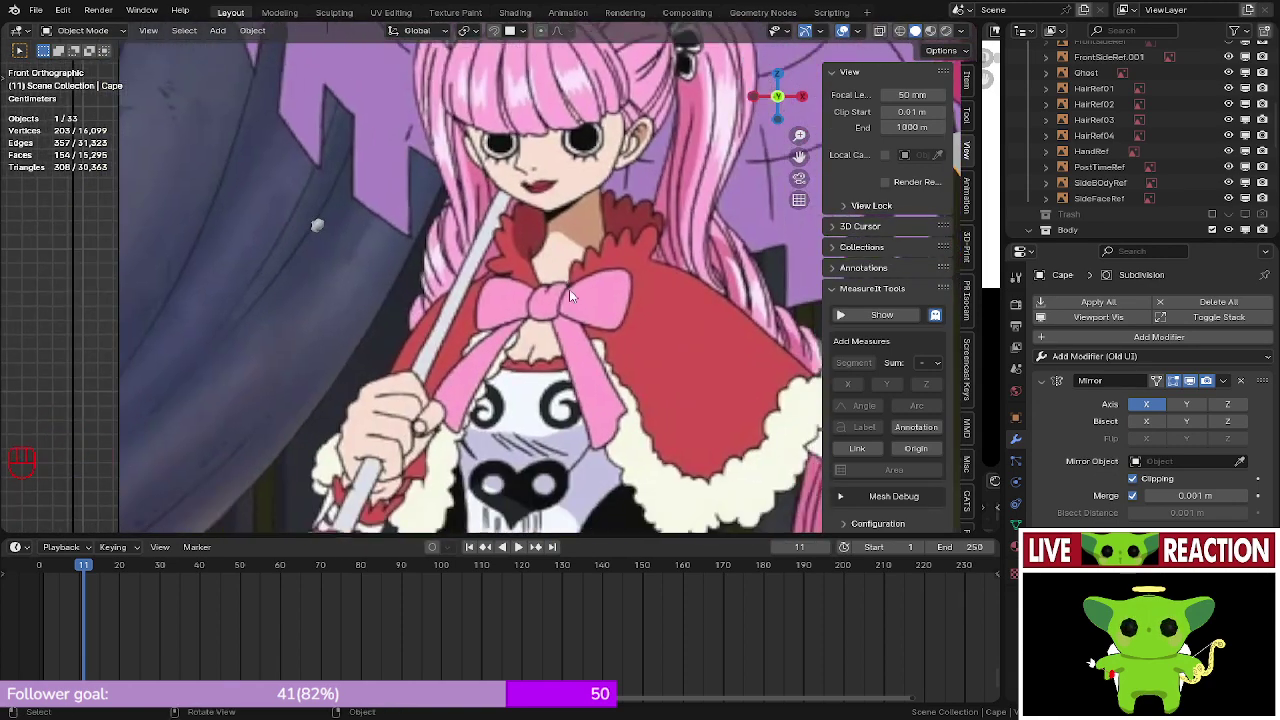
- Compare the cape's drawn shape between the front and side reference illustrations
{"action": "key", "text": "KP_3"}
{"action": "scroll", "coordinate": [519, 387], "scroll_direction": "up", "scroll_amount": 4}
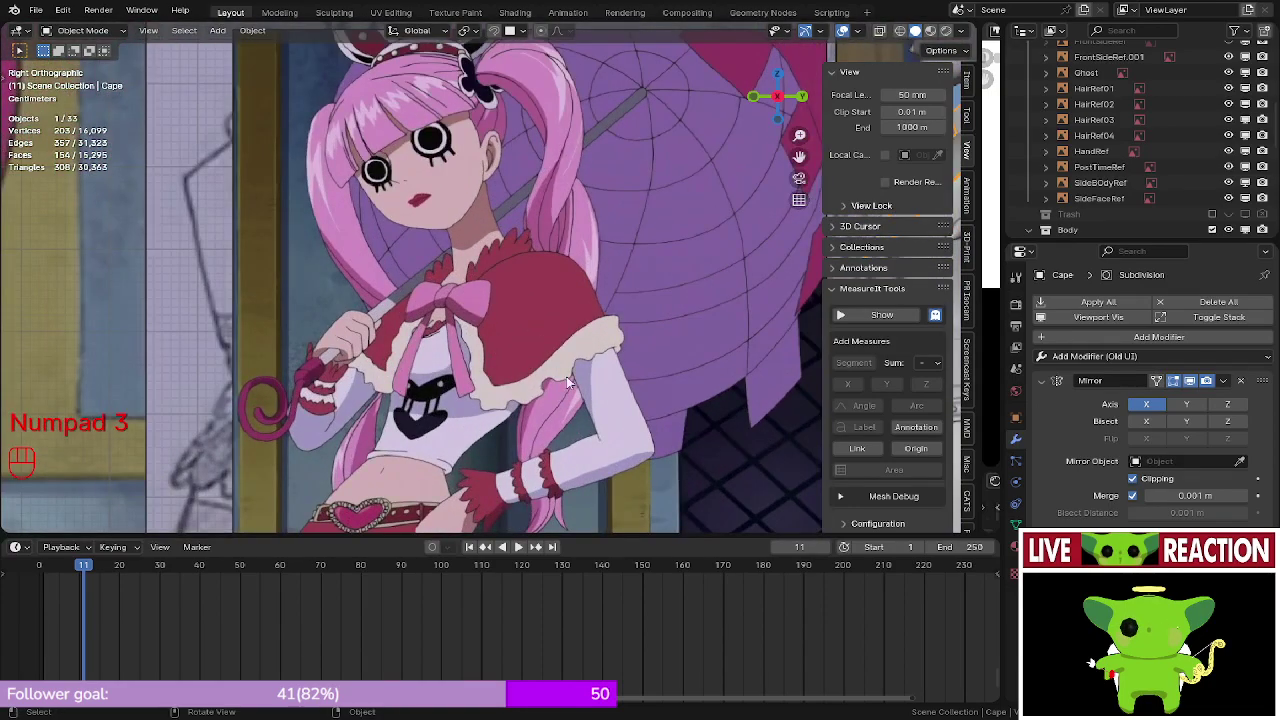
{"action": "key", "text": "KP_1"}
{"action": "key", "text": "KP_3"}
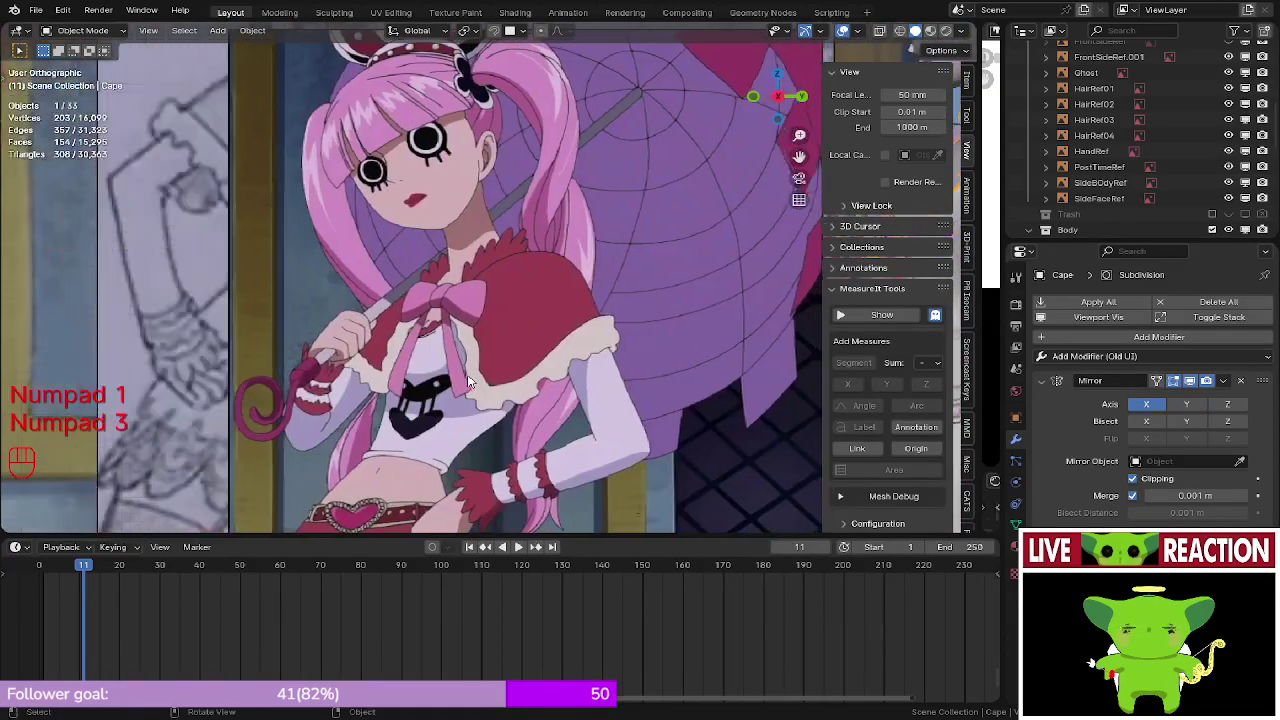
- Compare the cape in the side reference illustration with the modelled cape in the front view
{"action": "middle_click_drag", "start_coordinate": [470, 380], "coordinate": [642, 296], "text": "shift"}
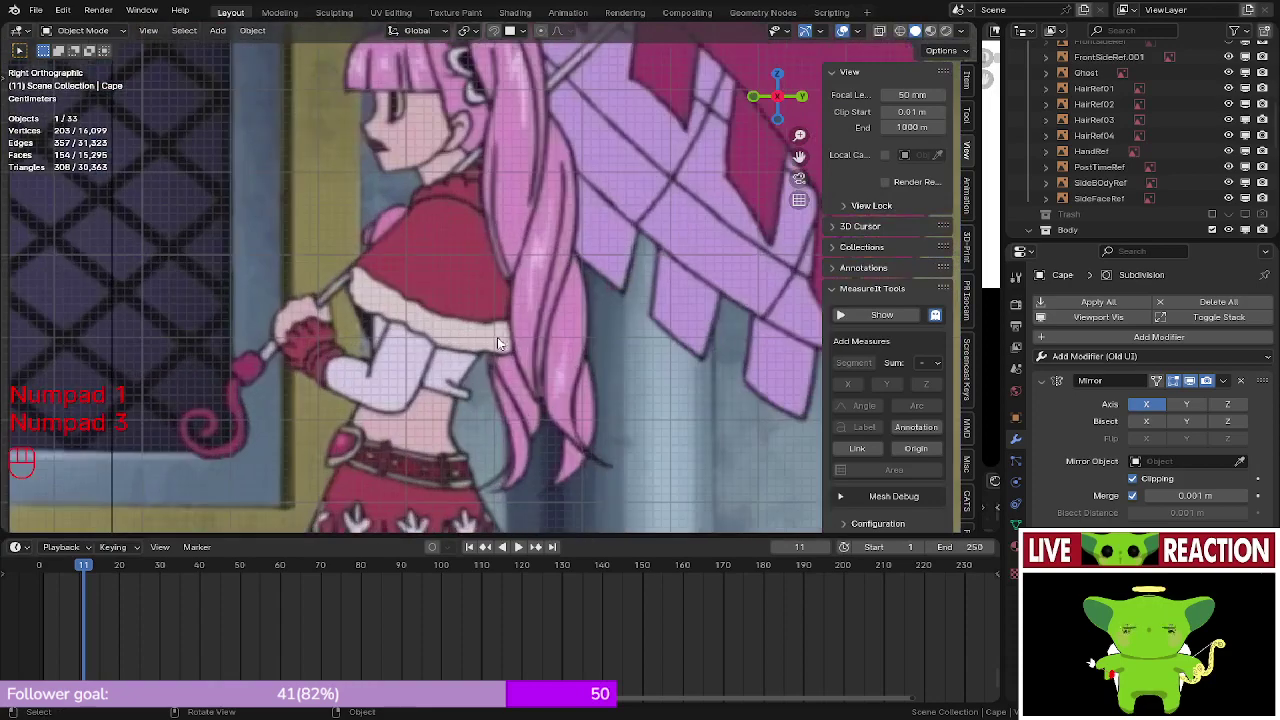
{"action": "scroll", "coordinate": [512, 330], "scroll_direction": "down", "scroll_amount": 6}
{"action": "key", "text": "KP_1"}
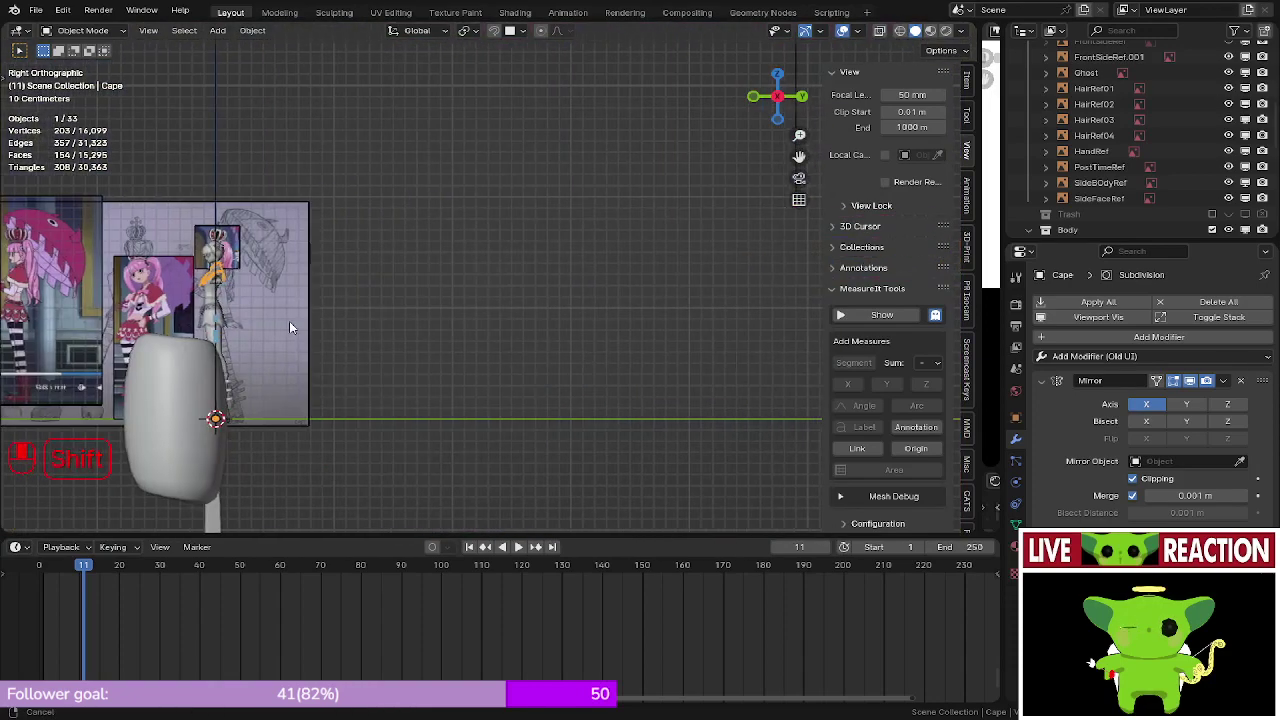
{"action": "scroll", "coordinate": [470, 310], "scroll_direction": "up", "scroll_amount": 6}
{"action": "middle_click_drag", "start_coordinate": [476, 294], "coordinate": [586, 359], "text": "shift"}
{"action": "scroll", "coordinate": [586, 359], "scroll_direction": "up", "scroll_amount": 4}
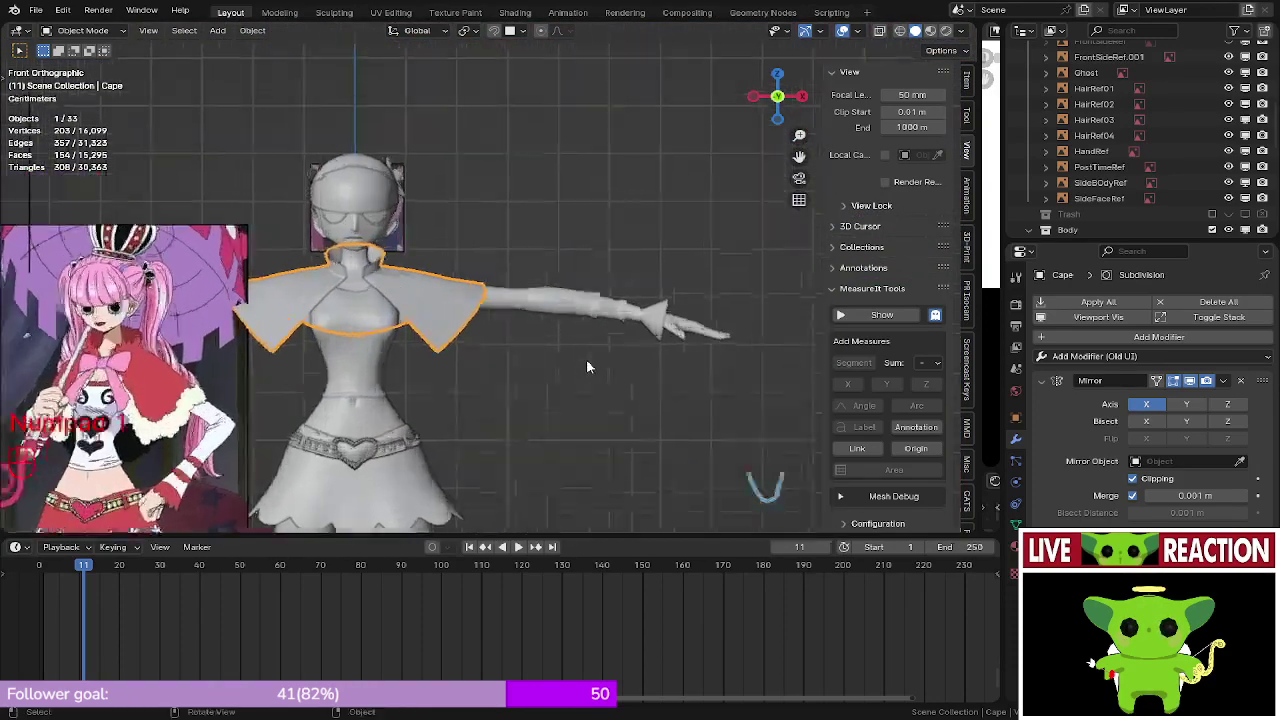
{"action": "middle_click_drag", "start_coordinate": [520, 315], "coordinate": [463, 322], "text": "shift"}
{"action": "scroll", "coordinate": [463, 322], "scroll_direction": "down", "scroll_amount": 2}
{"action": "key", "text": "KP_1"}
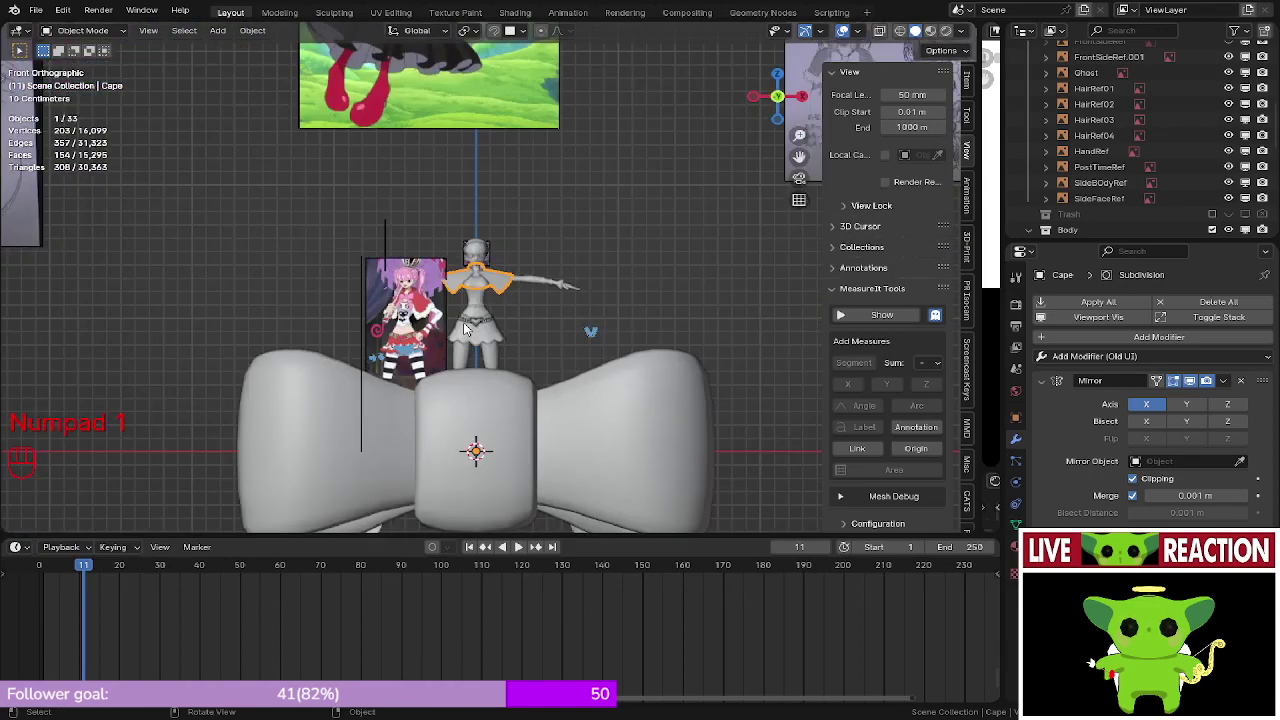
- Extrude the collar's top edge loop about 0.0058 m upward and 0.0012 m outward
{"action": "scroll", "coordinate": [463, 322], "scroll_direction": "up", "scroll_amount": 11}
{"action": "middle_click_drag", "start_coordinate": [478, 250], "coordinate": [540, 312], "text": "shift"}
{"action": "mouse_move", "coordinate": [546, 320]}
{"action": "middle_mouse_down"}
{"action": "mouse_move", "coordinate": [533, 315]}
{"action": "mouse_move", "coordinate": [572, 303]}
{"action": "mouse_move", "coordinate": [539, 301]}
{"action": "mouse_move", "coordinate": [563, 304]}
{"action": "middle_mouse_up"}
{"action": "scroll", "coordinate": [533, 315], "scroll_direction": "down", "scroll_amount": 8}
{"action": "scroll", "coordinate": [533, 315], "scroll_direction": "up", "scroll_amount": 7}
{"action": "scroll", "coordinate": [572, 303], "scroll_direction": "down", "scroll_amount": 3}
{"action": "scroll", "coordinate": [541, 306], "scroll_direction": "down", "scroll_amount": 8}
{"action": "scroll", "coordinate": [542, 311], "scroll_direction": "up", "scroll_amount": 8}
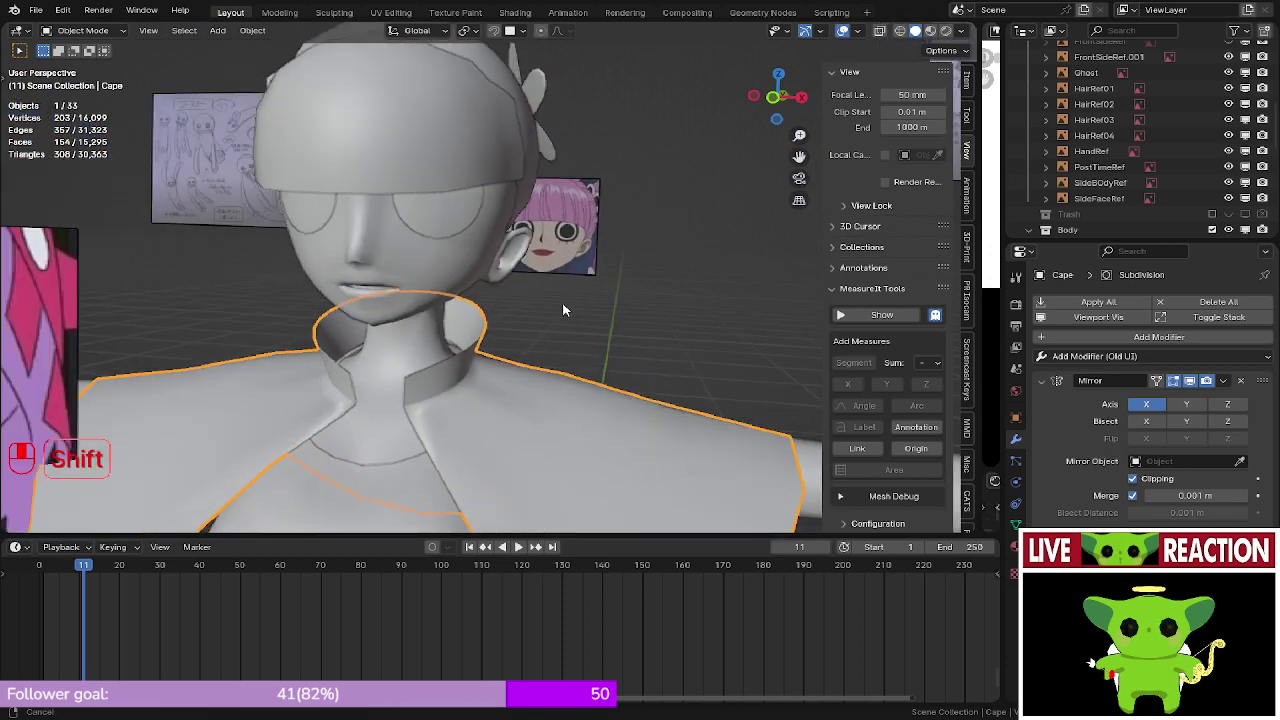
{"action": "key", "text": "Tab"}
{"action": "left_click", "coordinate": [464, 348], "text": "alt"}
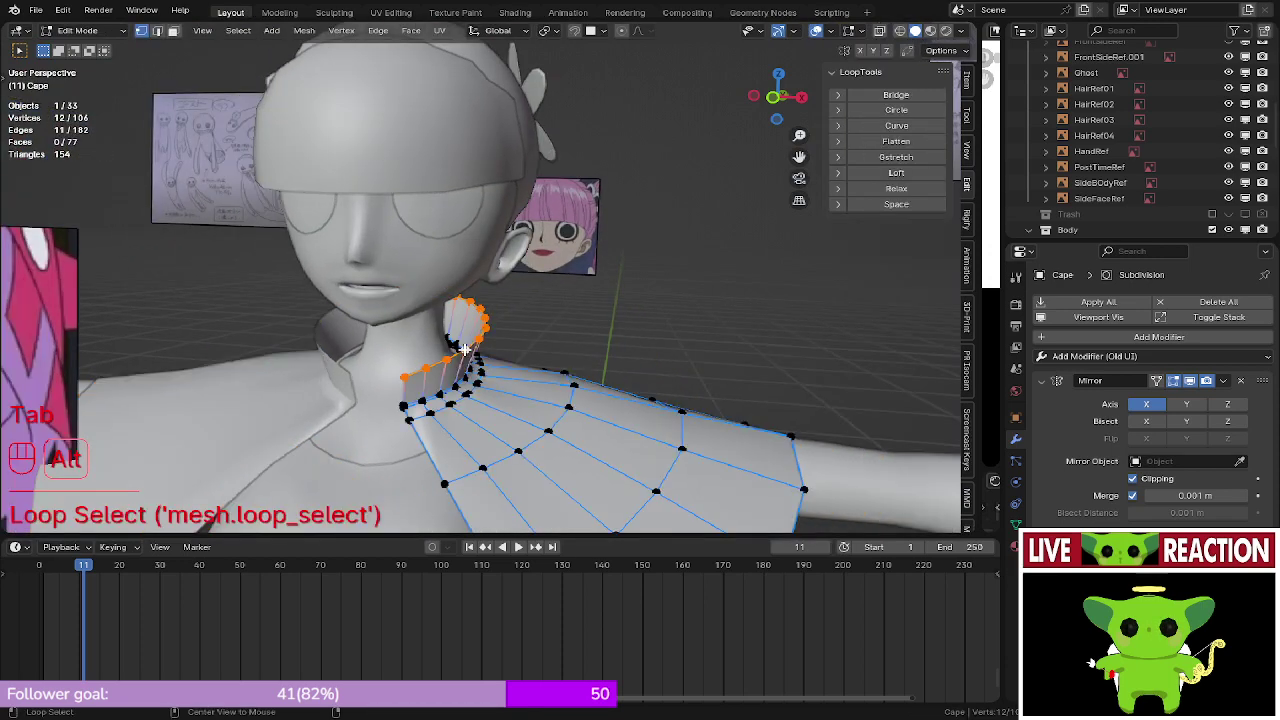
{"action": "middle_click_drag", "start_coordinate": [464, 348], "coordinate": [557, 219], "text": "shift"}
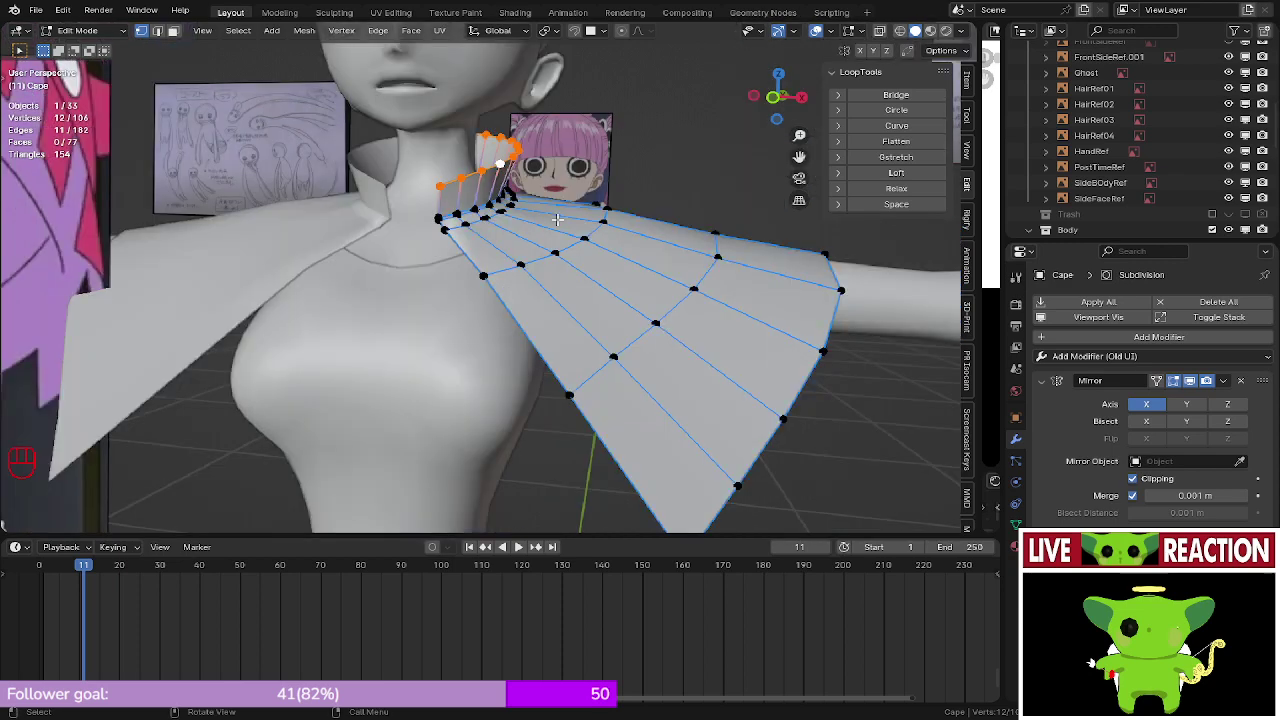
{"action": "key", "text": "KP_1"}
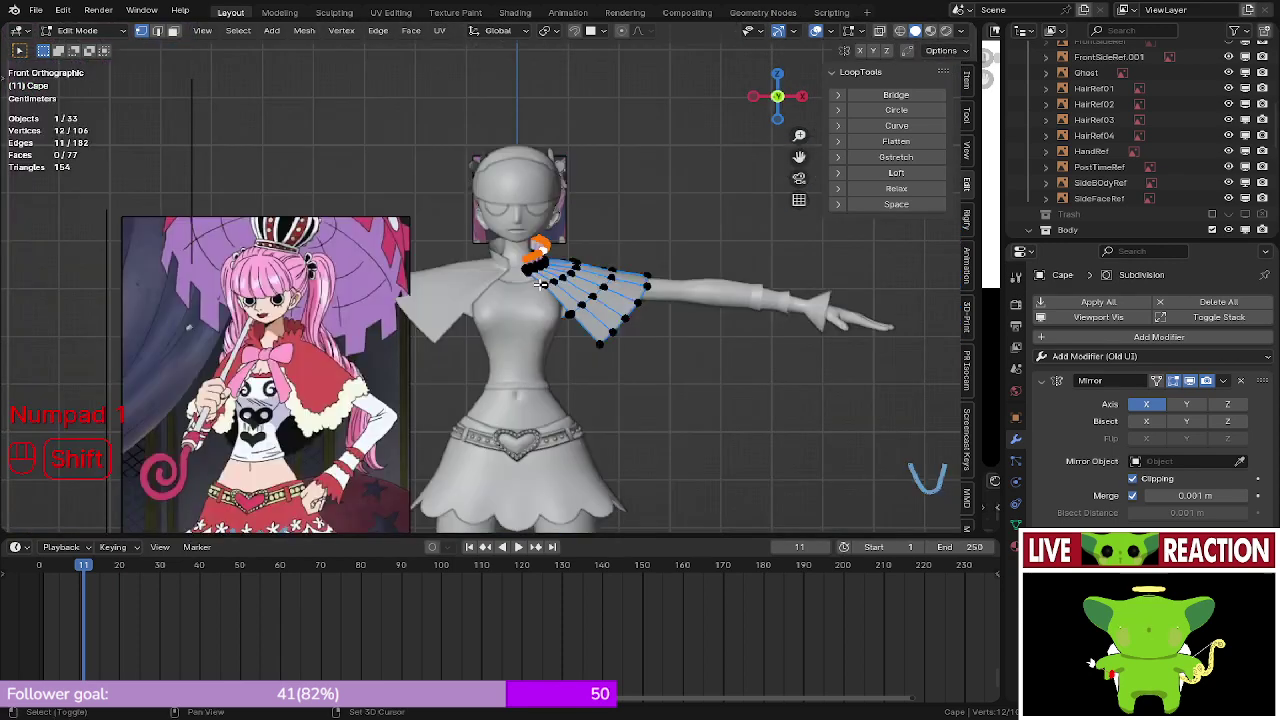
{"action": "scroll", "coordinate": [540, 285], "scroll_direction": "up", "scroll_amount": 8}
{"action": "key", "text": "e"}
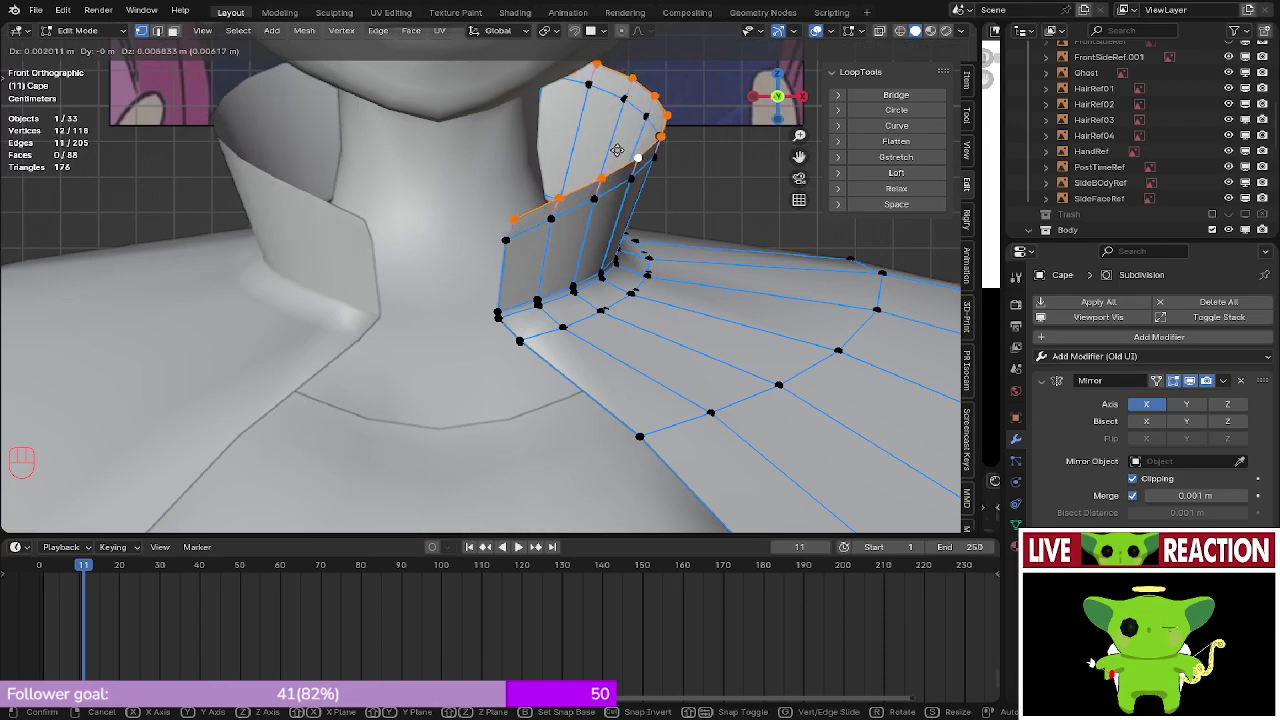
{"action": "left_click", "coordinate": [614, 150]}
- Slide the edge loop just below the collar's rim slightly down toward the neckline
{"action": "middle_click_drag", "start_coordinate": [614, 152], "coordinate": [503, 294]}
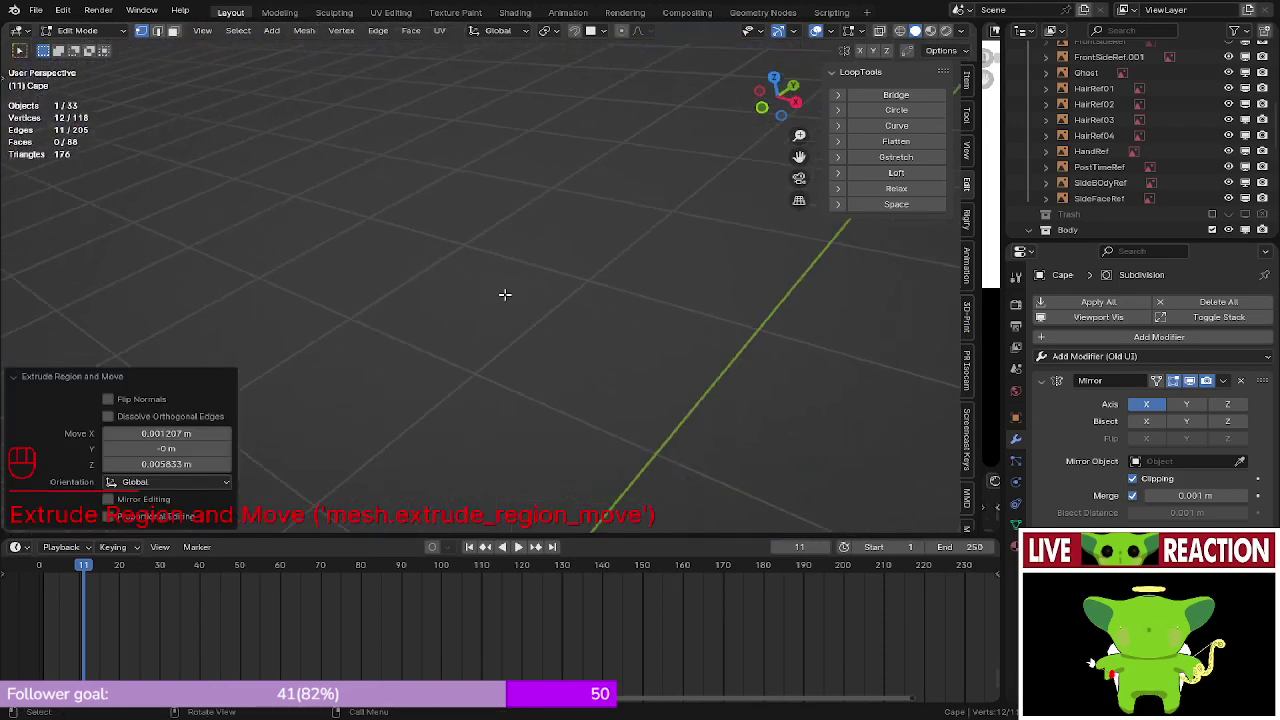
{"action": "key", "text": "KP_3"}
{"action": "scroll", "coordinate": [602, 284], "scroll_direction": "down", "scroll_amount": 8}
{"action": "middle_click_drag", "start_coordinate": [603, 281], "coordinate": [728, 250], "text": "shift"}
{"action": "scroll", "coordinate": [728, 250], "scroll_direction": "up", "scroll_amount": 6}
{"action": "middle_click_drag", "start_coordinate": [482, 306], "coordinate": [495, 250]}
{"action": "scroll", "coordinate": [543, 392], "scroll_direction": "up", "scroll_amount": 6}
{"action": "scroll", "coordinate": [463, 423], "scroll_direction": "up", "scroll_amount": 3}
{"action": "left_click", "coordinate": [495, 250], "text": "alt"}
{"action": "scroll", "coordinate": [495, 250], "scroll_direction": "up", "scroll_amount": 3}
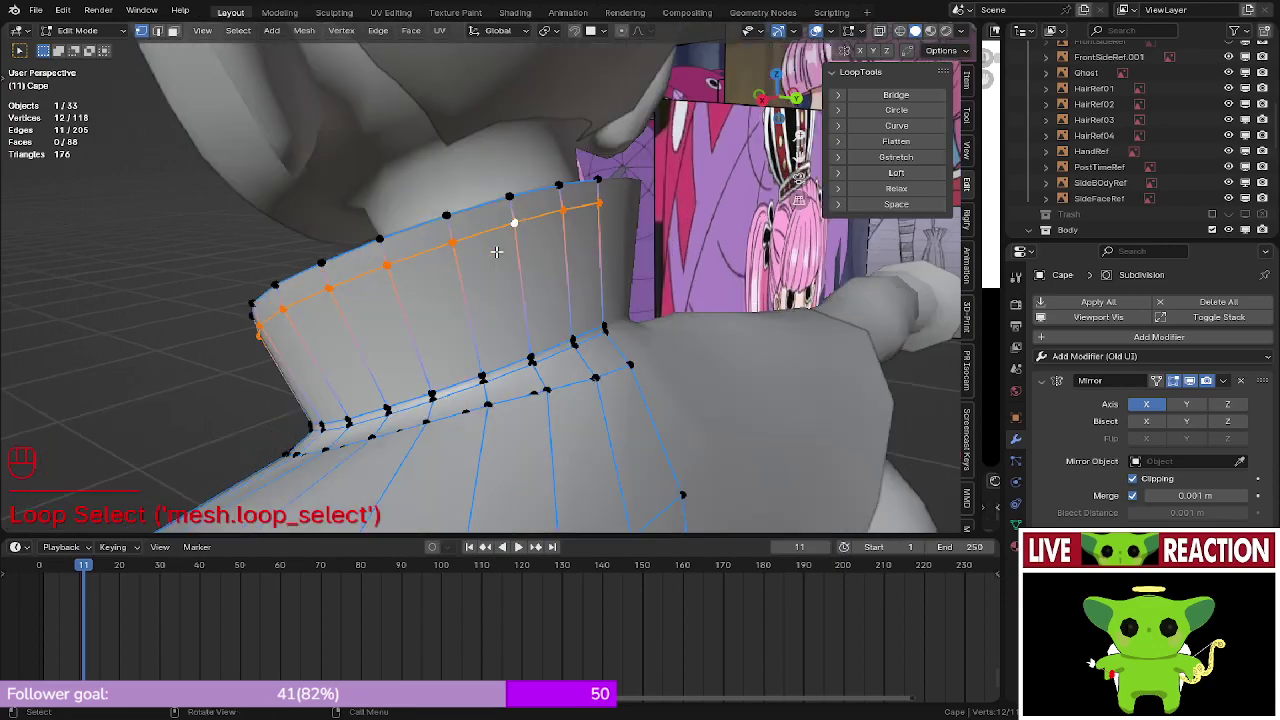
{"action": "key", "text": "g"}
{"action": "key", "text": "g"}
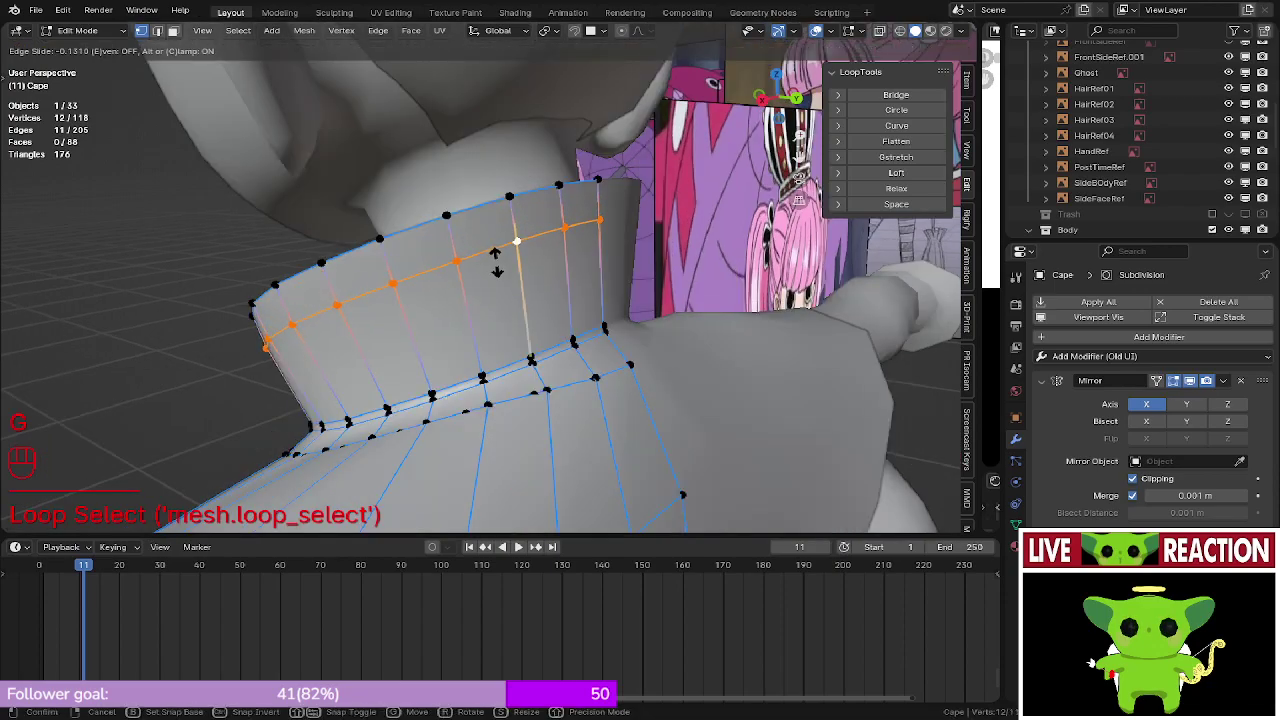
{"action": "left_click", "coordinate": [494, 269]}
- Move the collar's front top corner vertex slightly forward and in toward the centre
{"action": "middle_click_drag", "start_coordinate": [494, 269], "coordinate": [565, 285]}
{"action": "middle_click_drag", "start_coordinate": [530, 285], "coordinate": [565, 279], "text": "shift"}
{"action": "left_click", "coordinate": [566, 280]}
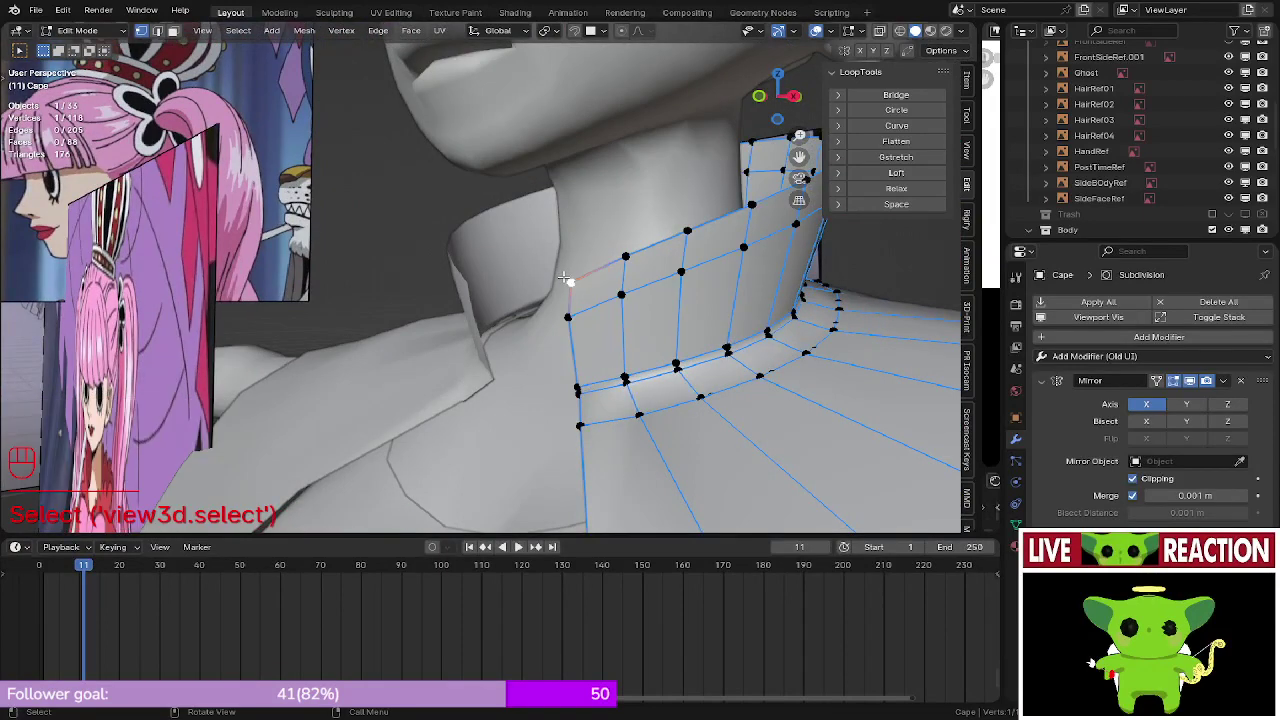
{"action": "key", "text": "g"}
{"action": "left_click", "coordinate": [557, 279]}
- Space the vertices of the collar's top edge loop evenly with LoopTools, using cubic interpolation
{"action": "scroll", "coordinate": [558, 276], "scroll_direction": "down", "scroll_amount": 3}
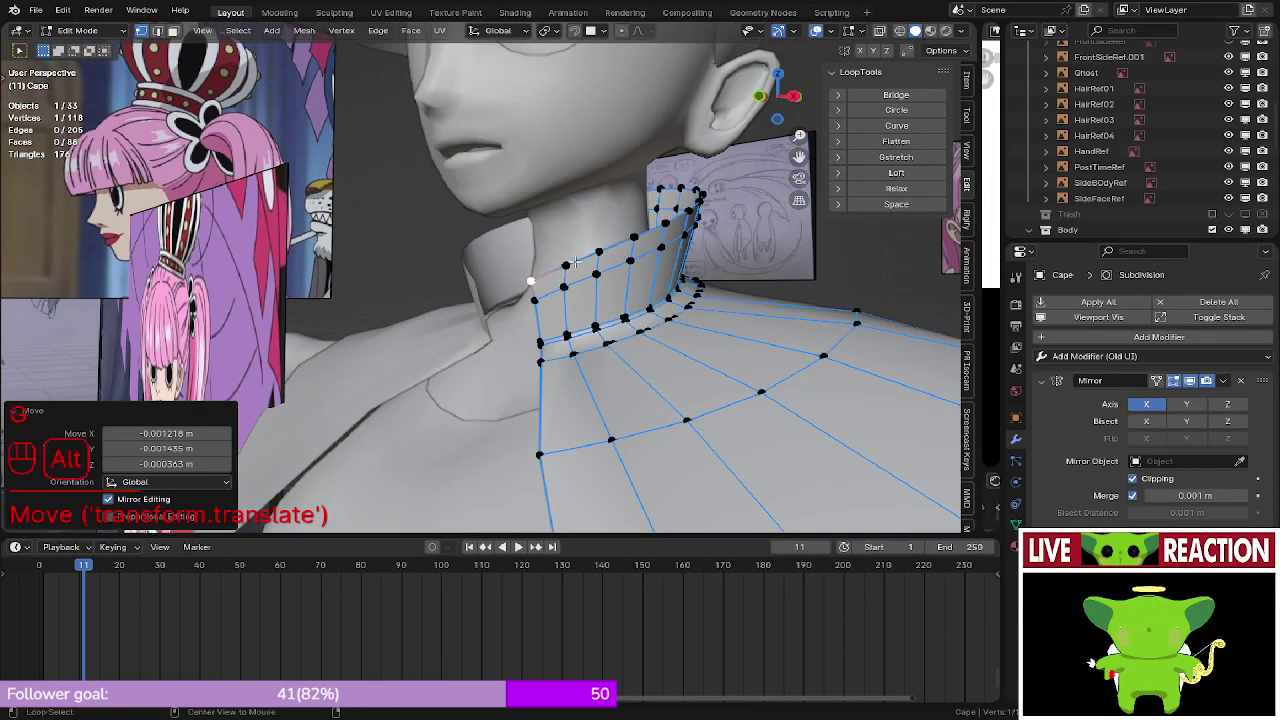
{"action": "left_click", "coordinate": [558, 273], "text": "alt"}
{"action": "left_click", "coordinate": [878, 207]}
{"action": "scroll", "coordinate": [708, 249], "scroll_direction": "up", "scroll_amount": 4}
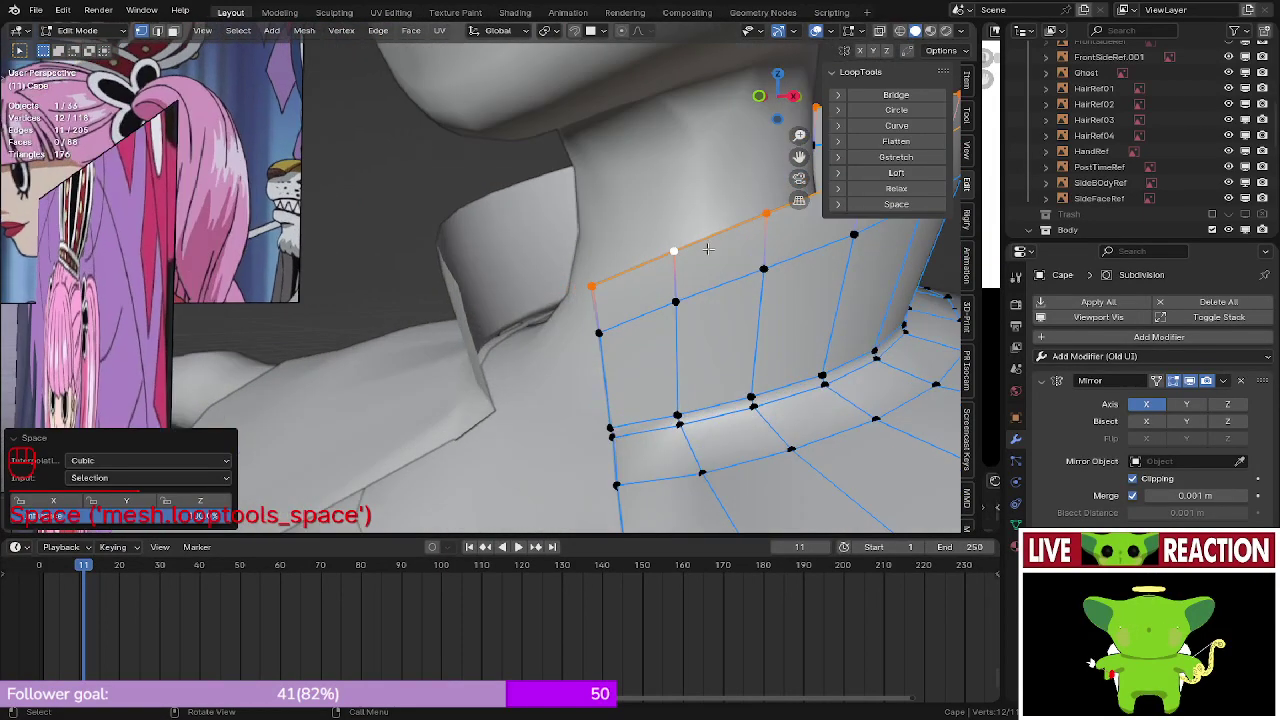
{"action": "middle_click_drag", "start_coordinate": [691, 276], "coordinate": [489, 329]}
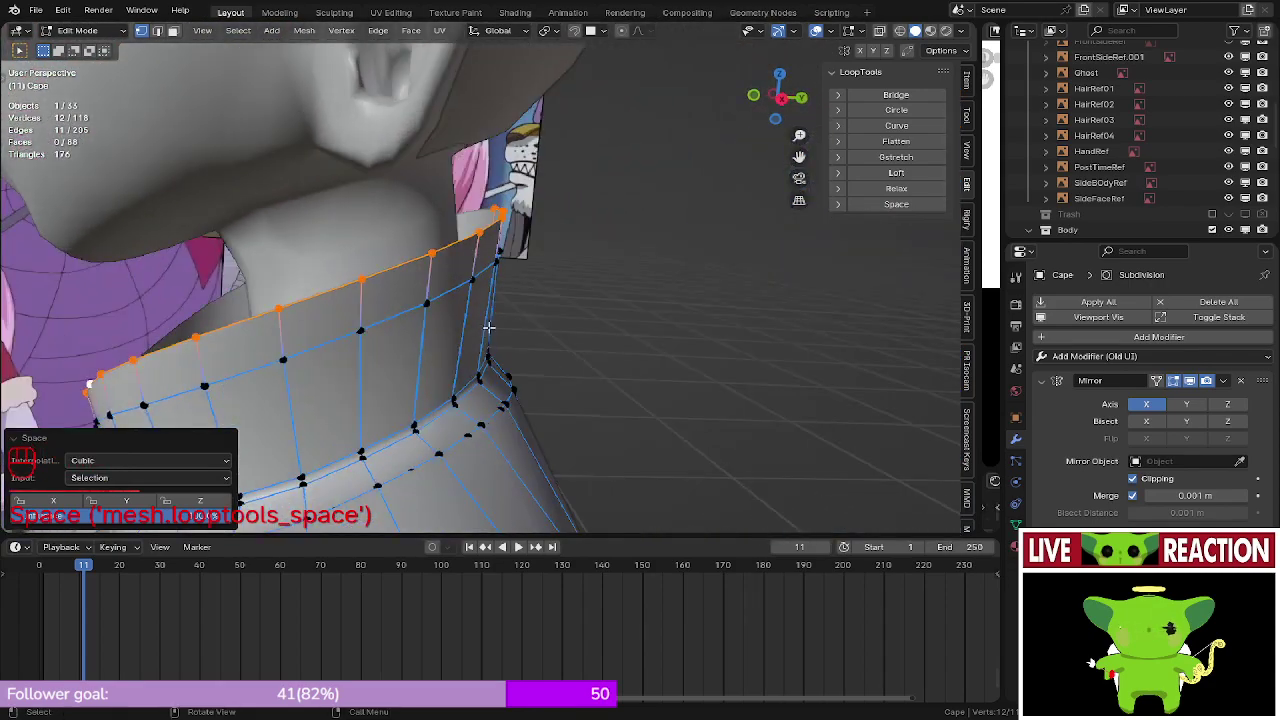
- Examine the ruffled collar and the frilled sleeve cuffs in the front reference illustration
{"action": "key", "text": "KP_1"}
{"action": "scroll", "coordinate": [450, 307], "scroll_direction": "up", "scroll_amount": 8}
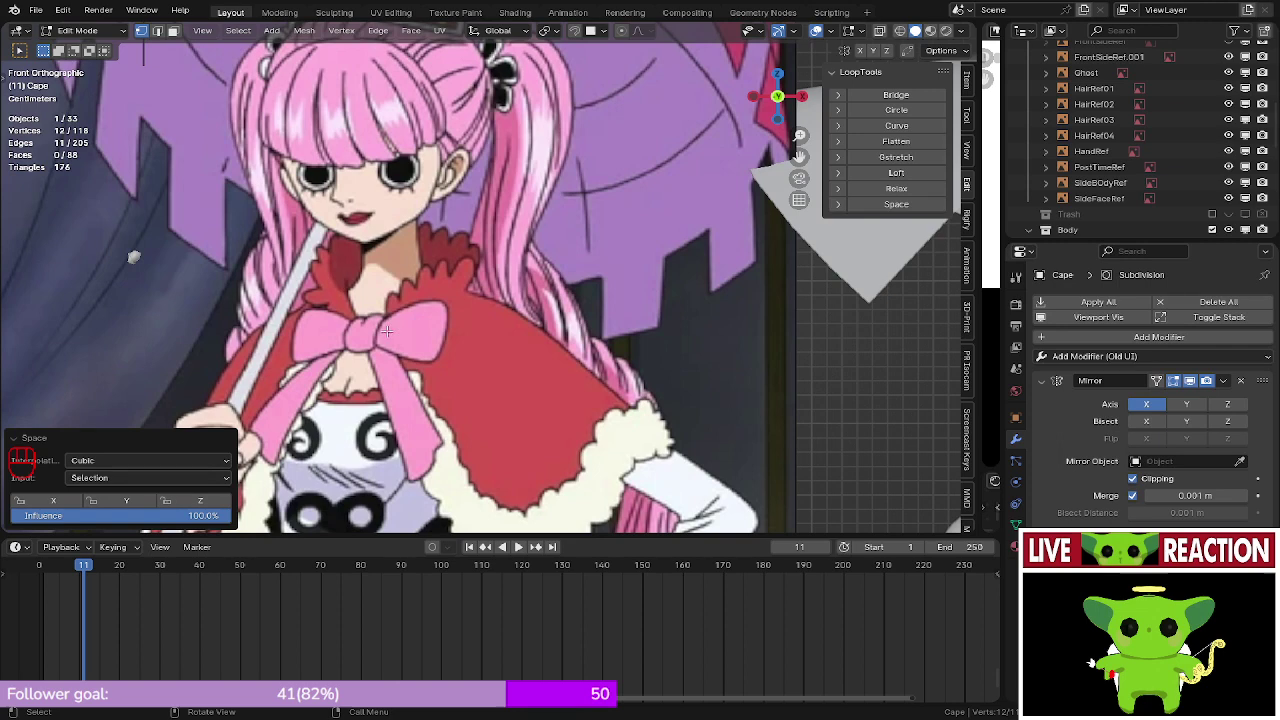
{"action": "scroll", "coordinate": [395, 290], "scroll_direction": "up", "scroll_amount": 5}
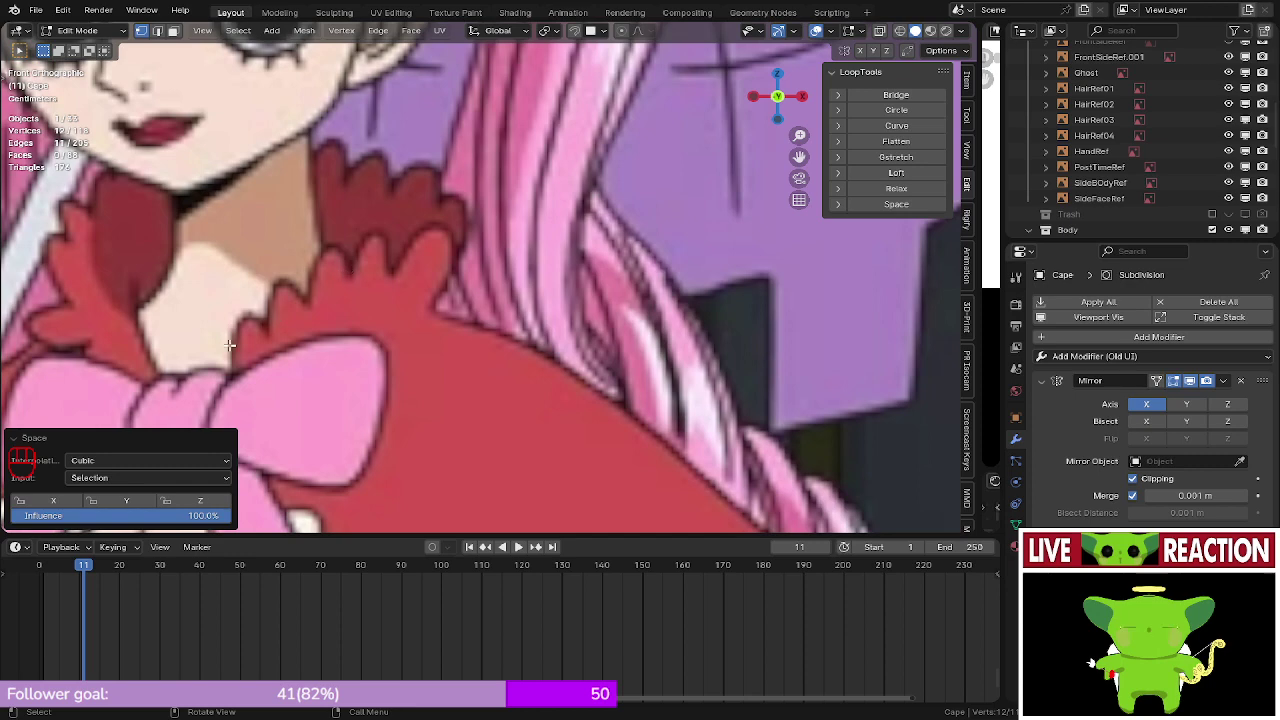
{"action": "scroll", "coordinate": [229, 345], "scroll_direction": "down", "scroll_amount": 9}
{"action": "middle_click_drag", "start_coordinate": [474, 510], "coordinate": [504, 212], "text": "shift"}
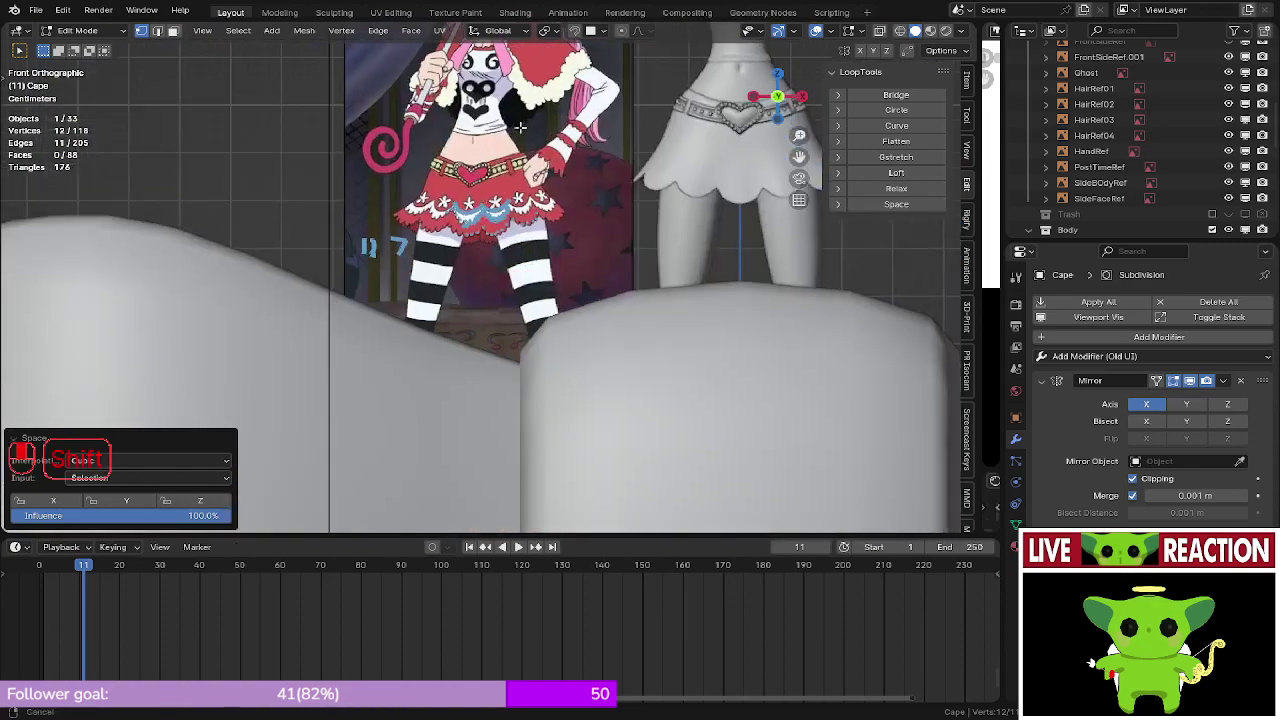
{"action": "scroll", "coordinate": [504, 212], "scroll_direction": "up", "scroll_amount": 5}
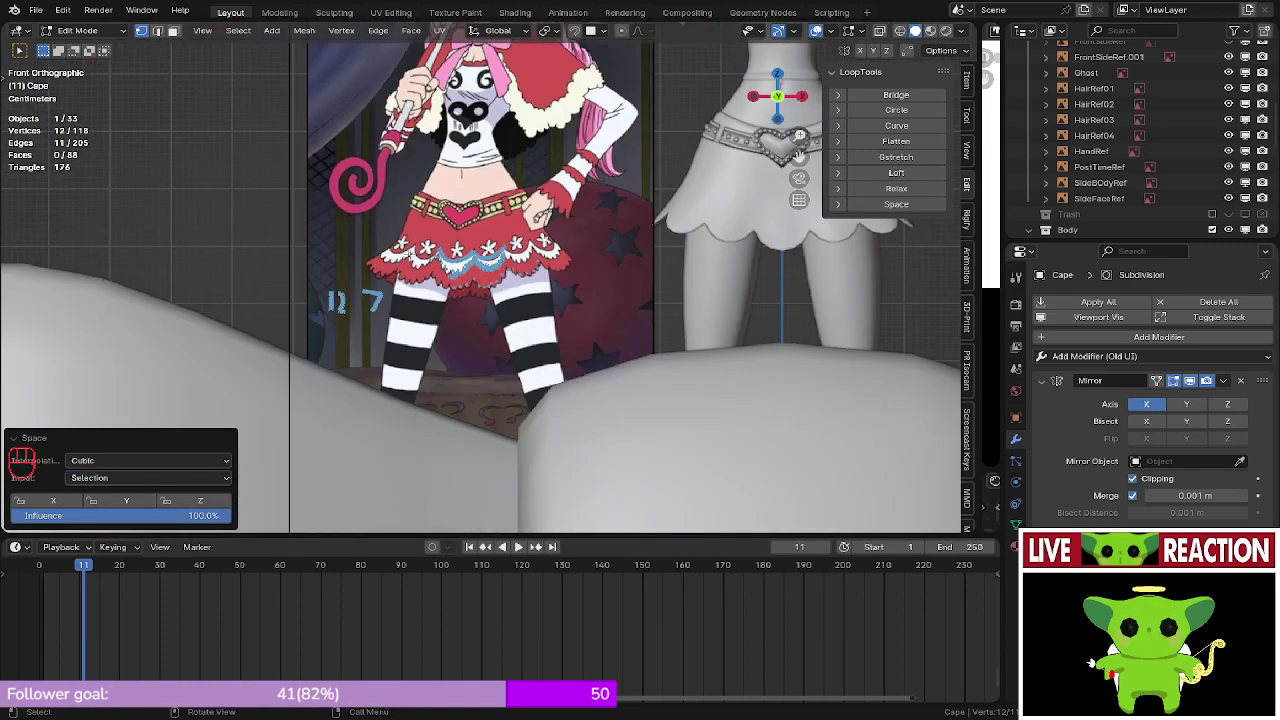
{"action": "scroll", "coordinate": [433, 279], "scroll_direction": "up", "scroll_amount": 3}
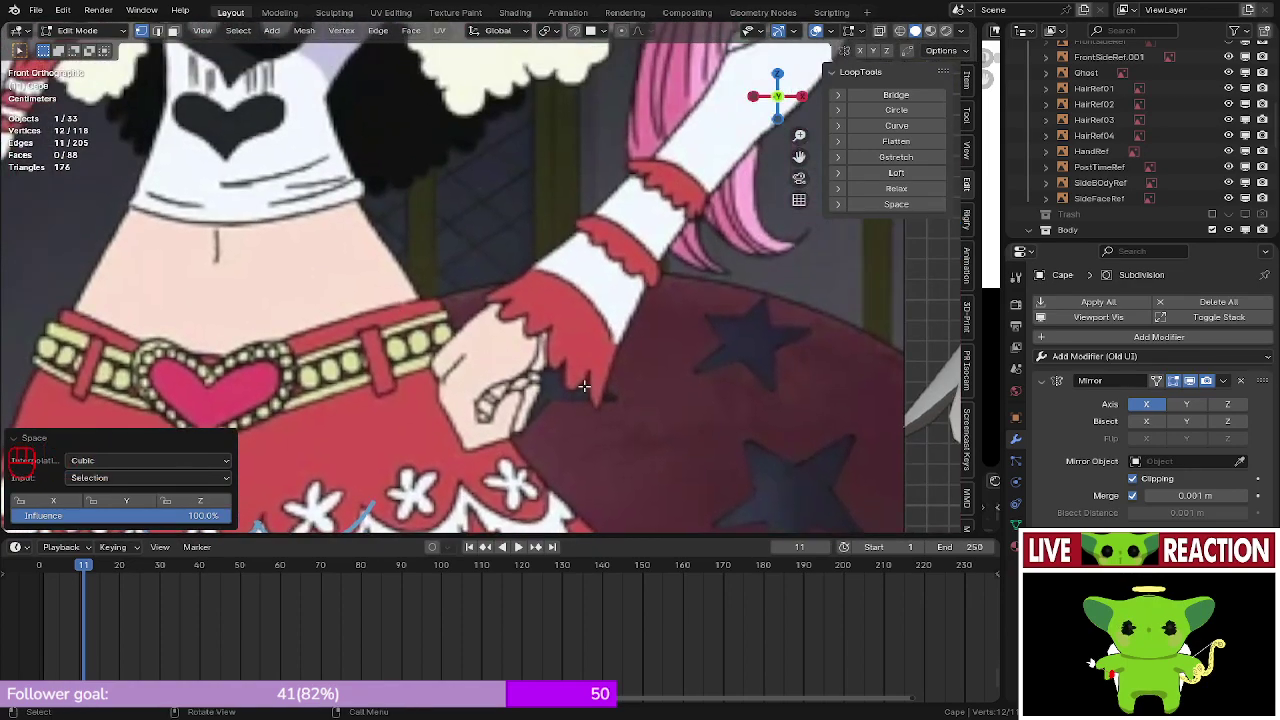
{"action": "middle_click_drag", "start_coordinate": [489, 240], "coordinate": [557, 437], "text": "shift"}
{"action": "scroll", "coordinate": [557, 437], "scroll_direction": "down", "scroll_amount": 5}
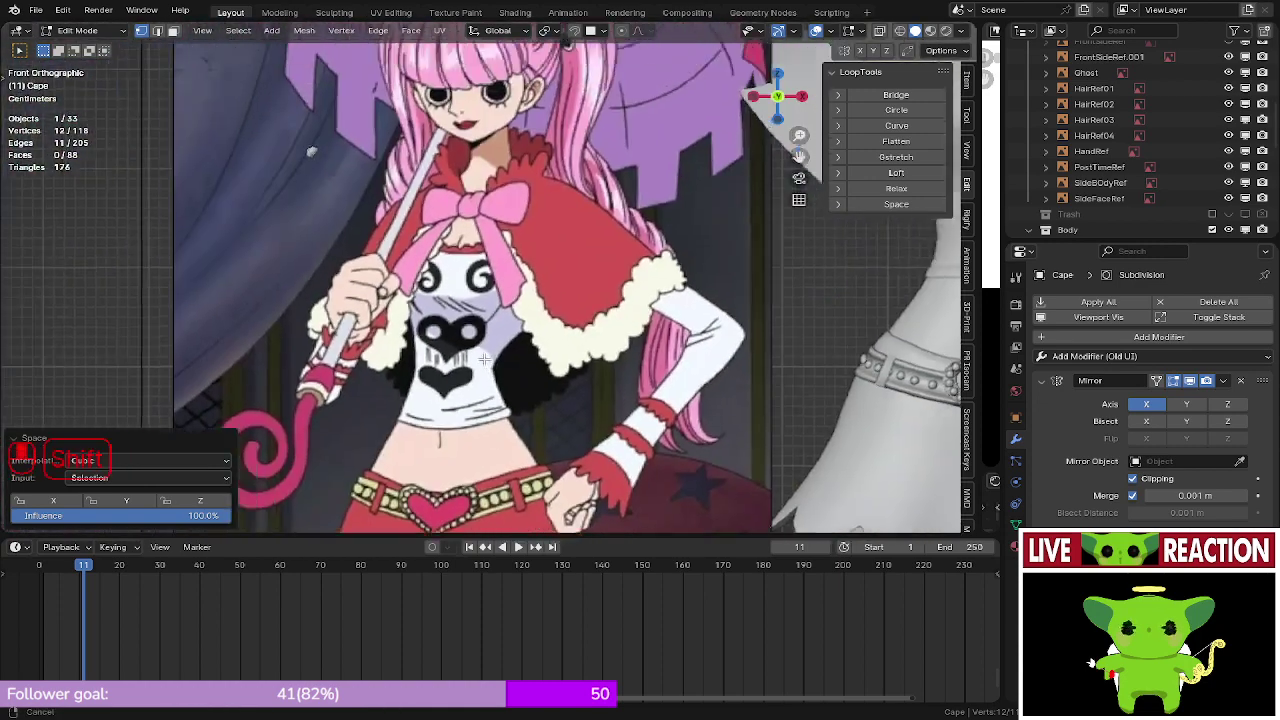
- Examine the bow, the cape's front opening and its fluffy trim in the front reference illustration
{"action": "scroll", "coordinate": [480, 228], "scroll_direction": "up", "scroll_amount": 7}
{"action": "scroll", "coordinate": [445, 283], "scroll_direction": "down", "scroll_amount": 1}
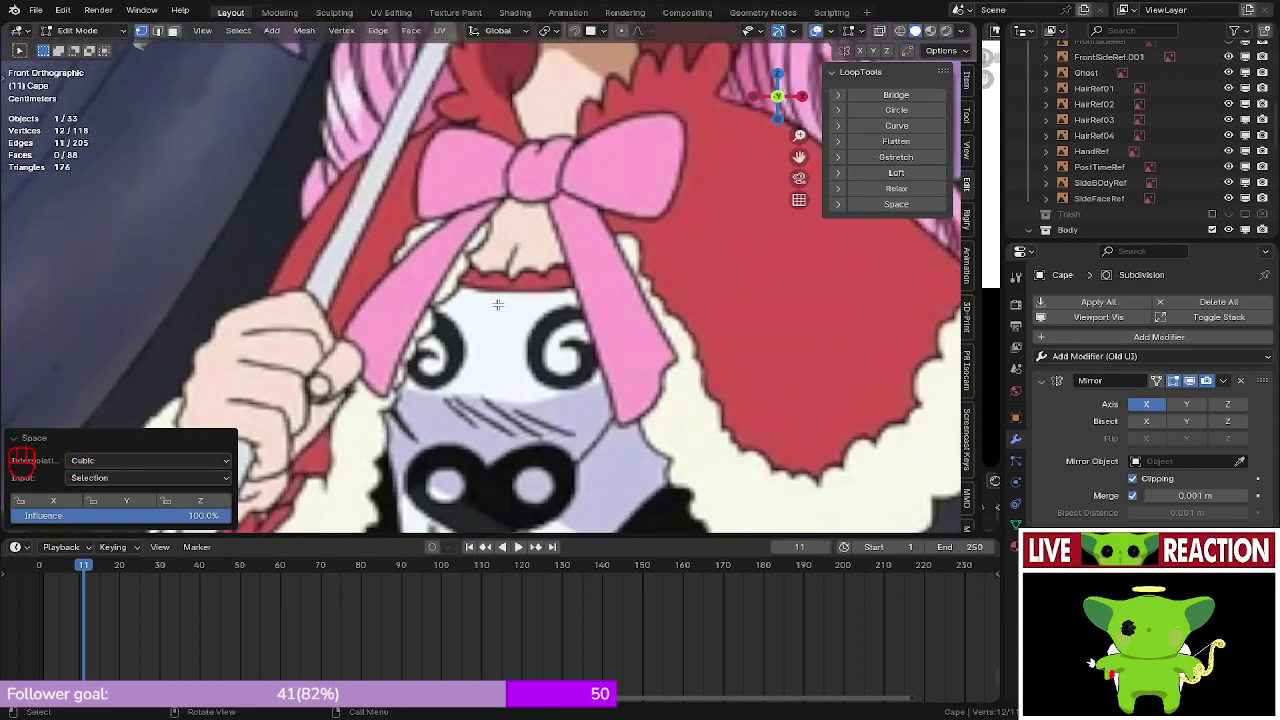
{"action": "scroll", "coordinate": [487, 301], "scroll_direction": "down", "scroll_amount": 3}
{"action": "scroll", "coordinate": [488, 301], "scroll_direction": "down", "scroll_amount": 2}
{"action": "middle_click_drag", "start_coordinate": [488, 301], "coordinate": [474, 219], "text": "shift"}
{"action": "scroll", "coordinate": [467, 365], "scroll_direction": "down", "scroll_amount": 1}
{"action": "middle_click_drag", "start_coordinate": [466, 440], "coordinate": [467, 194], "text": "shift"}
{"action": "scroll", "coordinate": [467, 194], "scroll_direction": "down", "scroll_amount": 1}
- Save the character file with the updated collar
{"action": "scroll", "coordinate": [500, 230], "scroll_direction": "down", "scroll_amount": 6}
{"action": "key", "text": "KP_1"}
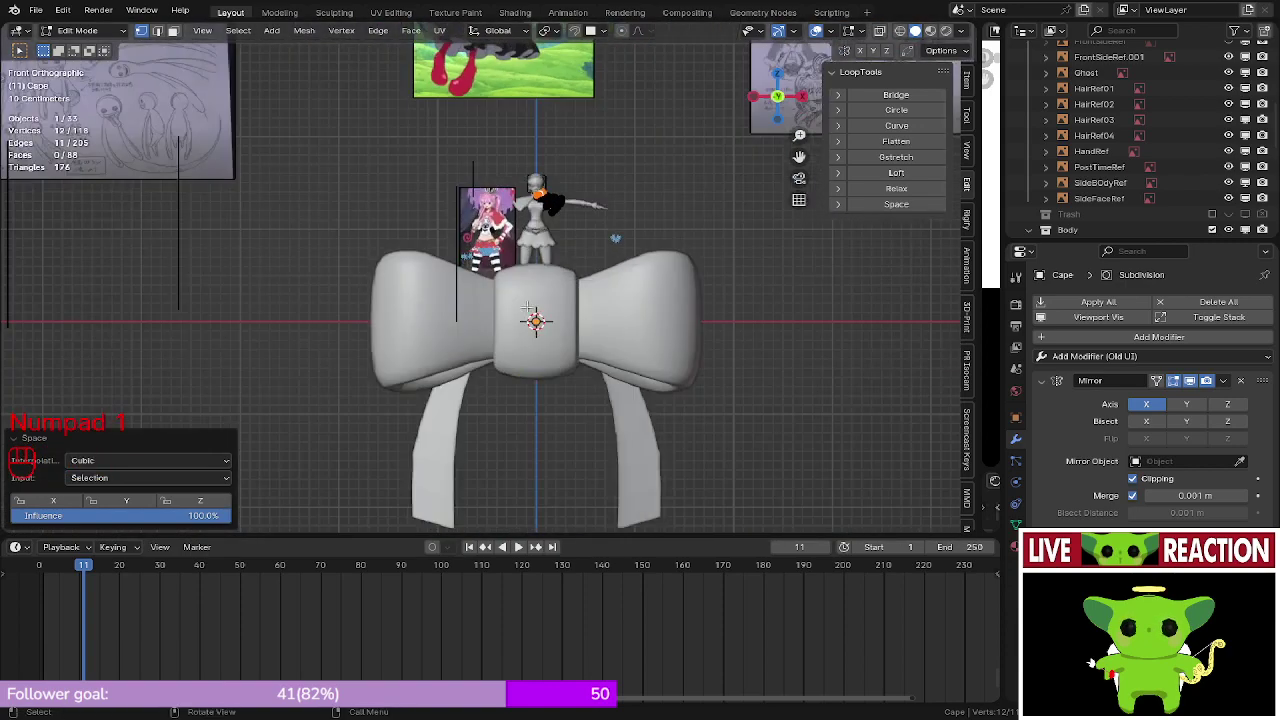
{"action": "key", "text": "ctrl+s"}
{"action": "left_click", "coordinate": [624, 265]}
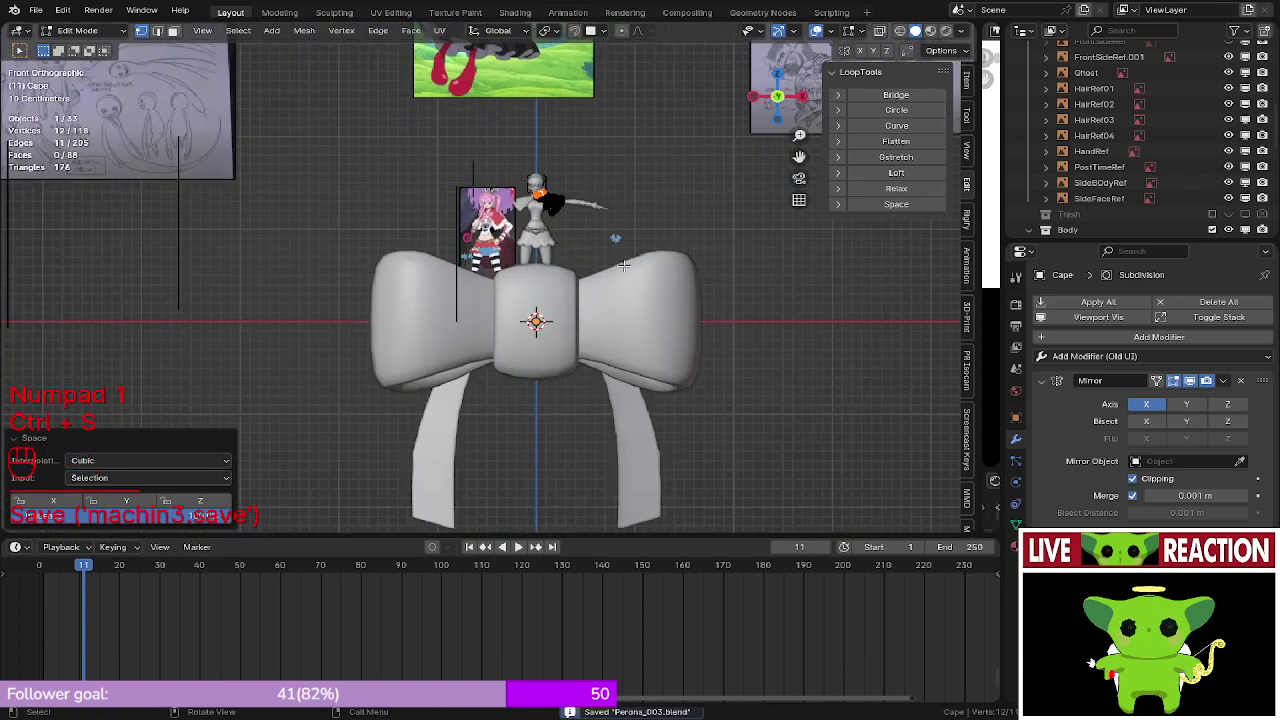
- Inspect the whole cape on the character in object mode and compare it with the front reference
{"action": "scroll", "coordinate": [625, 256], "scroll_direction": "up", "scroll_amount": 6}
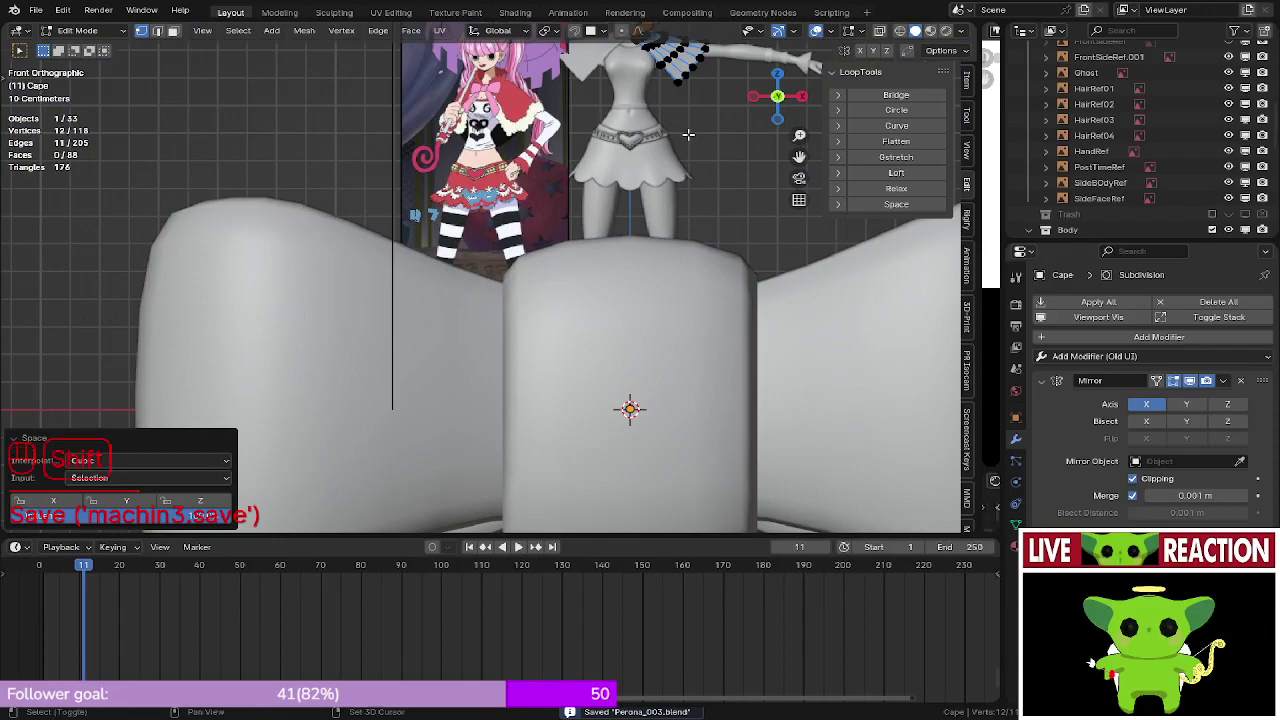
{"action": "key", "text": "shift+Tab"}
{"action": "middle_click_drag", "start_coordinate": [698, 150], "coordinate": [516, 318], "text": "shift"}
{"action": "scroll", "coordinate": [474, 390], "scroll_direction": "up", "scroll_amount": 3}
{"action": "scroll", "coordinate": [452, 366], "scroll_direction": "down", "scroll_amount": 1}
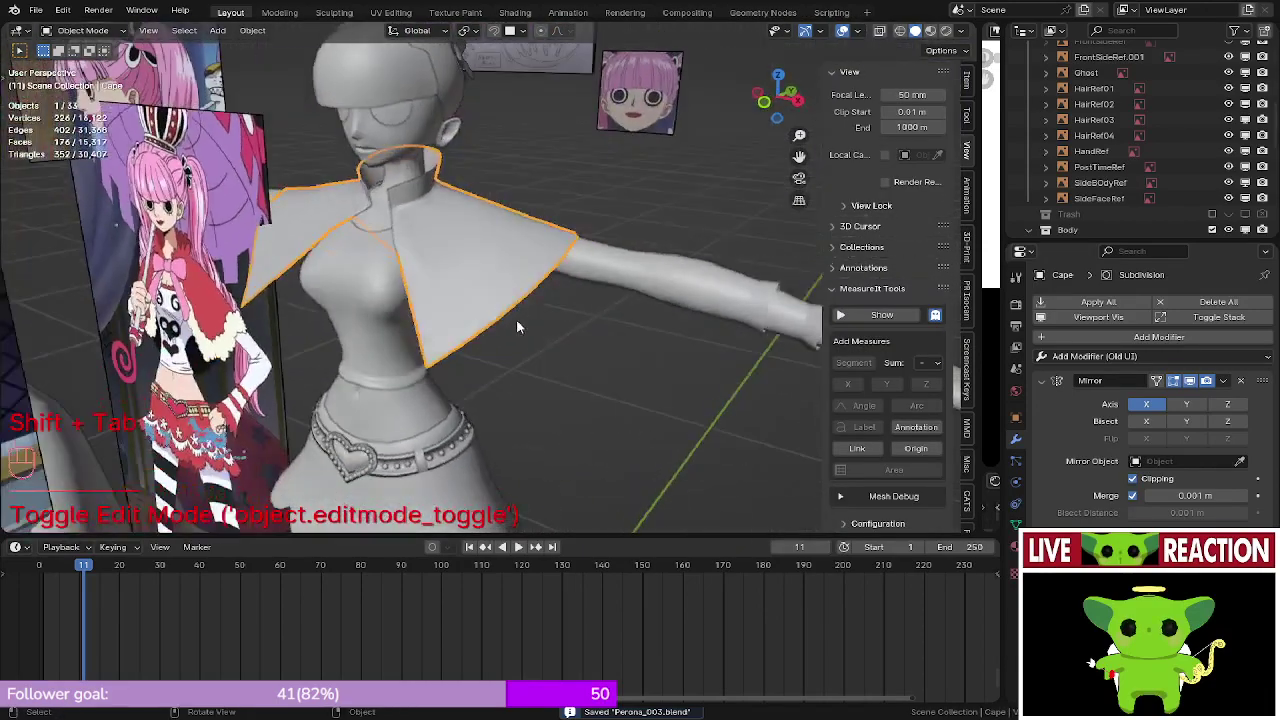
{"action": "key", "text": "KP_1"}
{"action": "middle_click_drag", "start_coordinate": [392, 368], "coordinate": [642, 281], "text": "shift"}
{"action": "scroll", "coordinate": [480, 298], "scroll_direction": "up", "scroll_amount": 3}
{"action": "middle_click_drag", "start_coordinate": [408, 312], "coordinate": [884, 55], "text": "shift"}
- Reopen the cape mesh for editing around its outer edge over the upper arm
{"action": "middle_click_drag", "start_coordinate": [600, 290], "coordinate": [592, 199]}
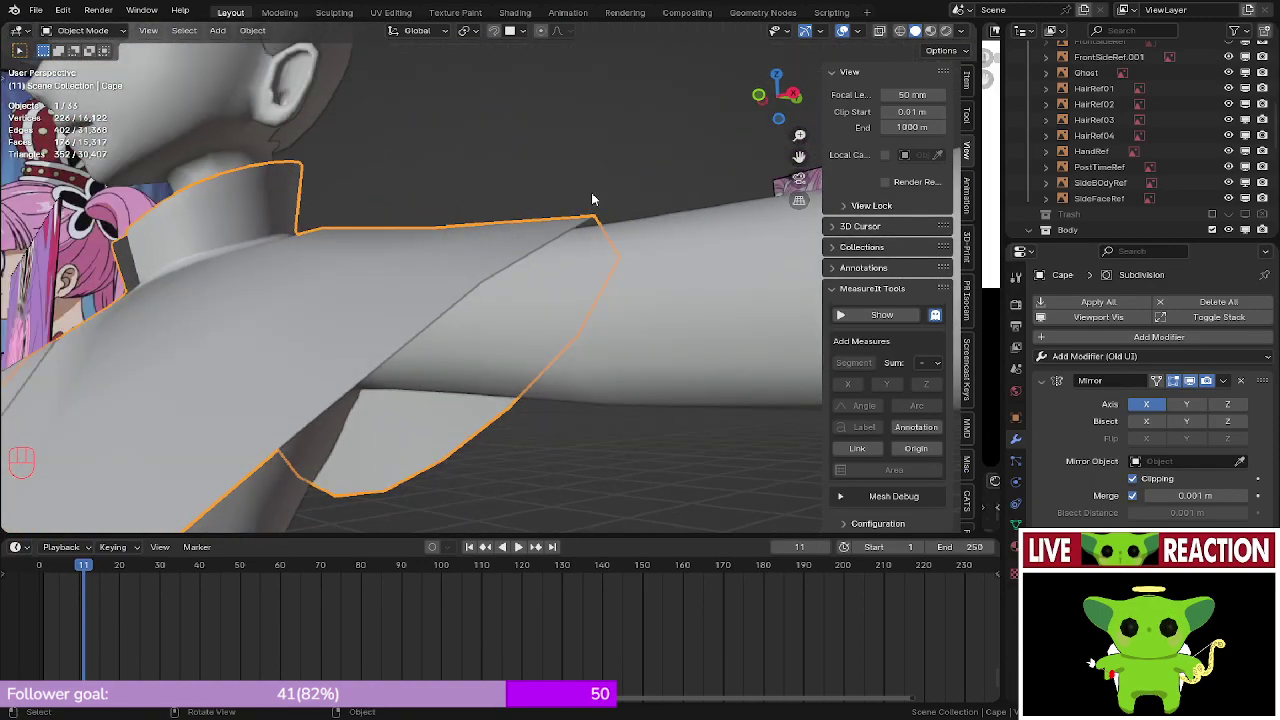
{"action": "key", "text": "Tab"}
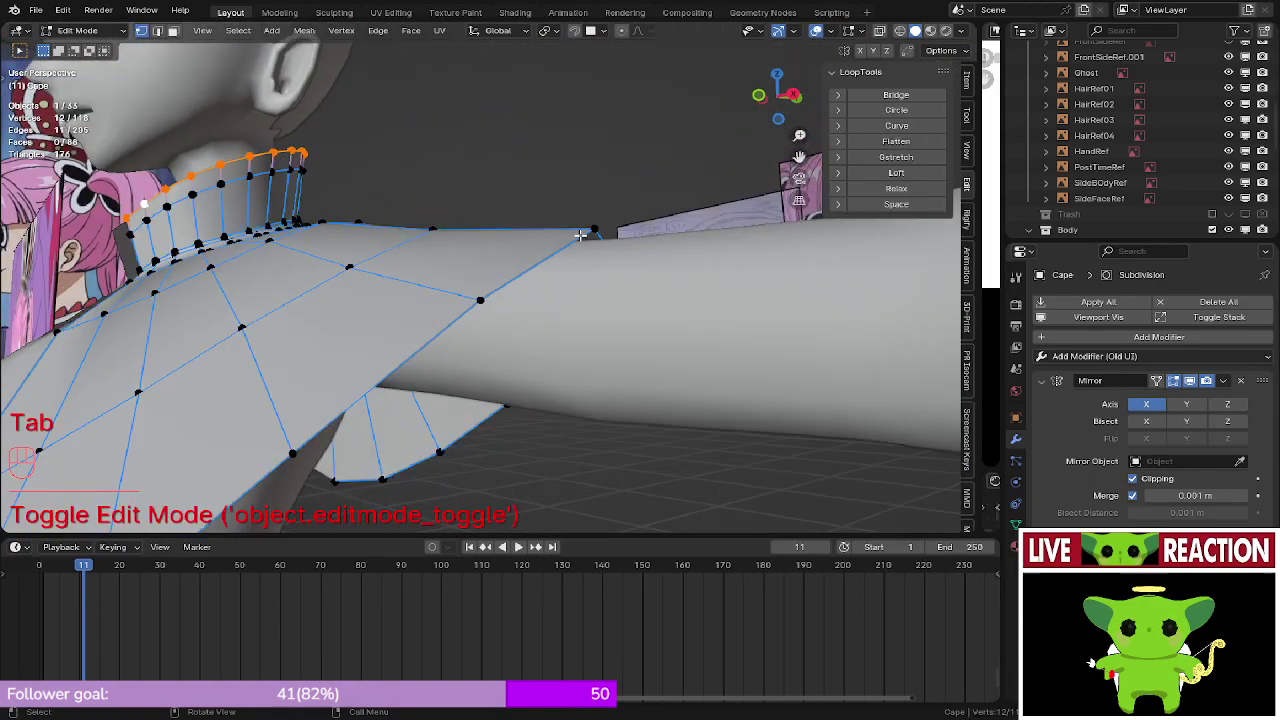
{"action": "middle_click_drag", "start_coordinate": [581, 235], "coordinate": [555, 243]}
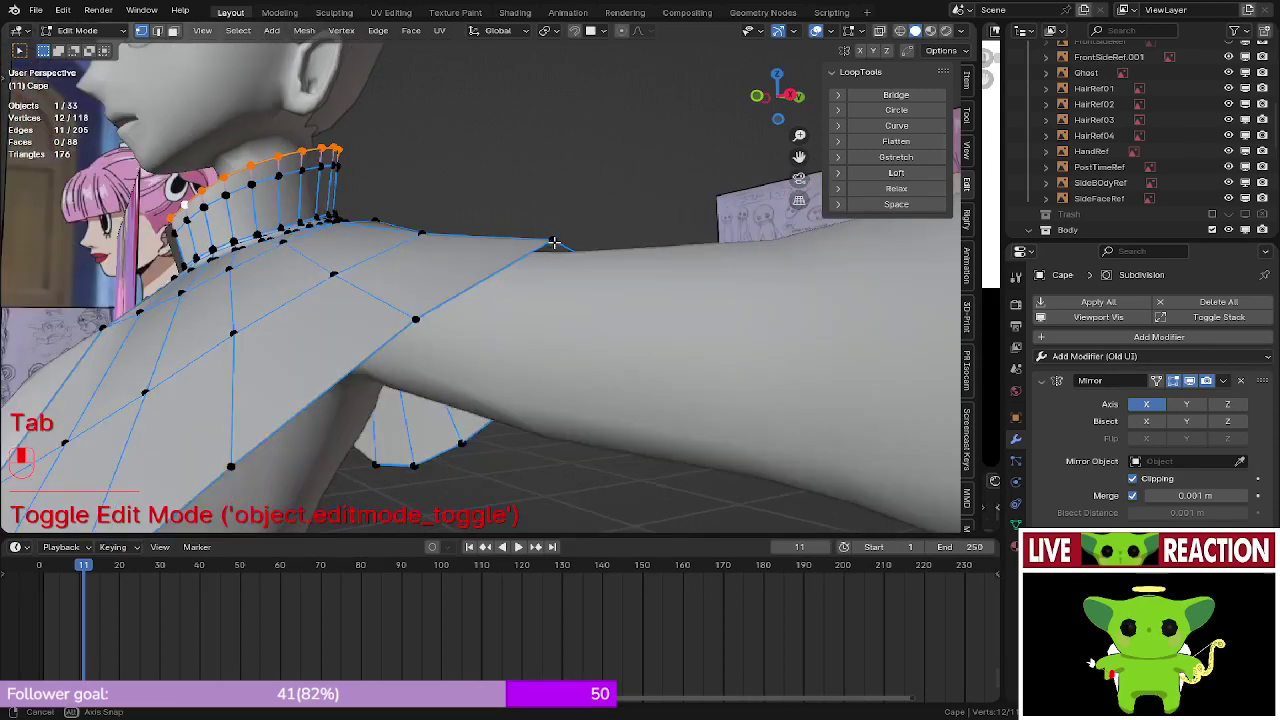
- Inspect the cape's shoulder edge from the side and front, selecting a vertex there, and save the file
{"action": "left_click_drag", "start_coordinate": [554, 242], "coordinate": [500, 258]}
{"action": "left_click", "coordinate": [507, 292]}
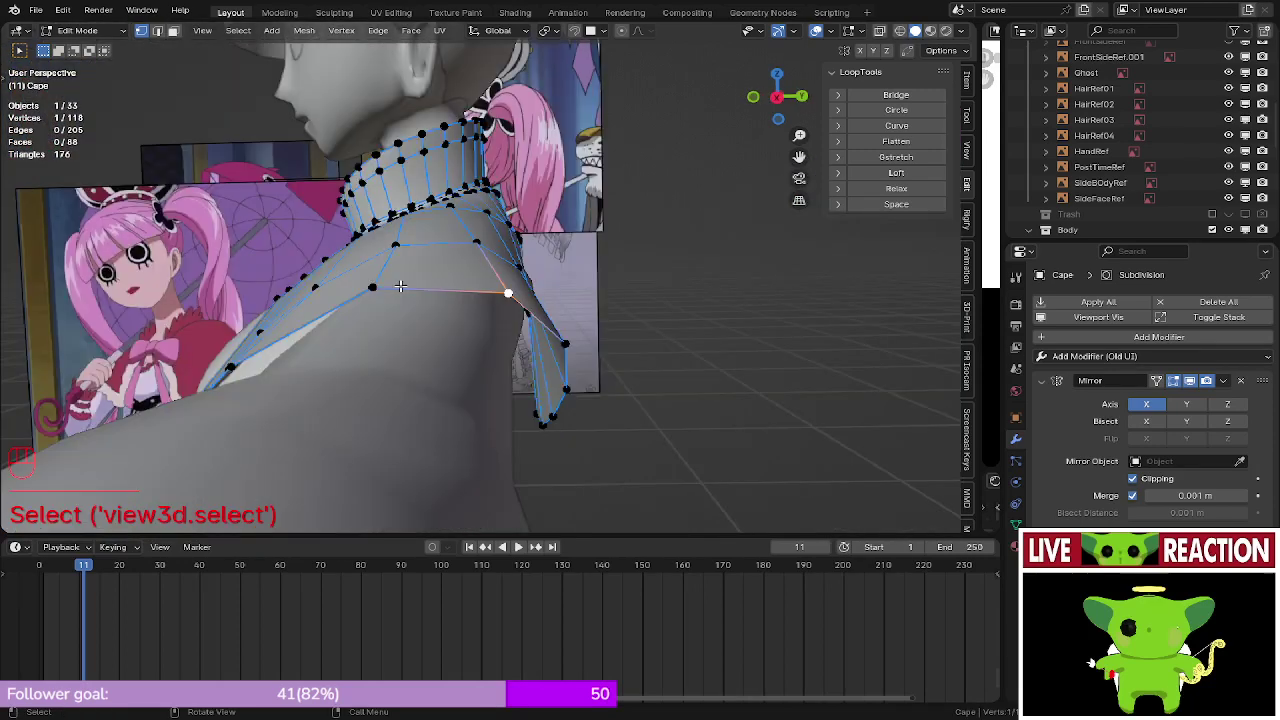
{"action": "middle_click_drag", "start_coordinate": [400, 287], "coordinate": [580, 262]}
{"action": "key", "text": "KP_1"}
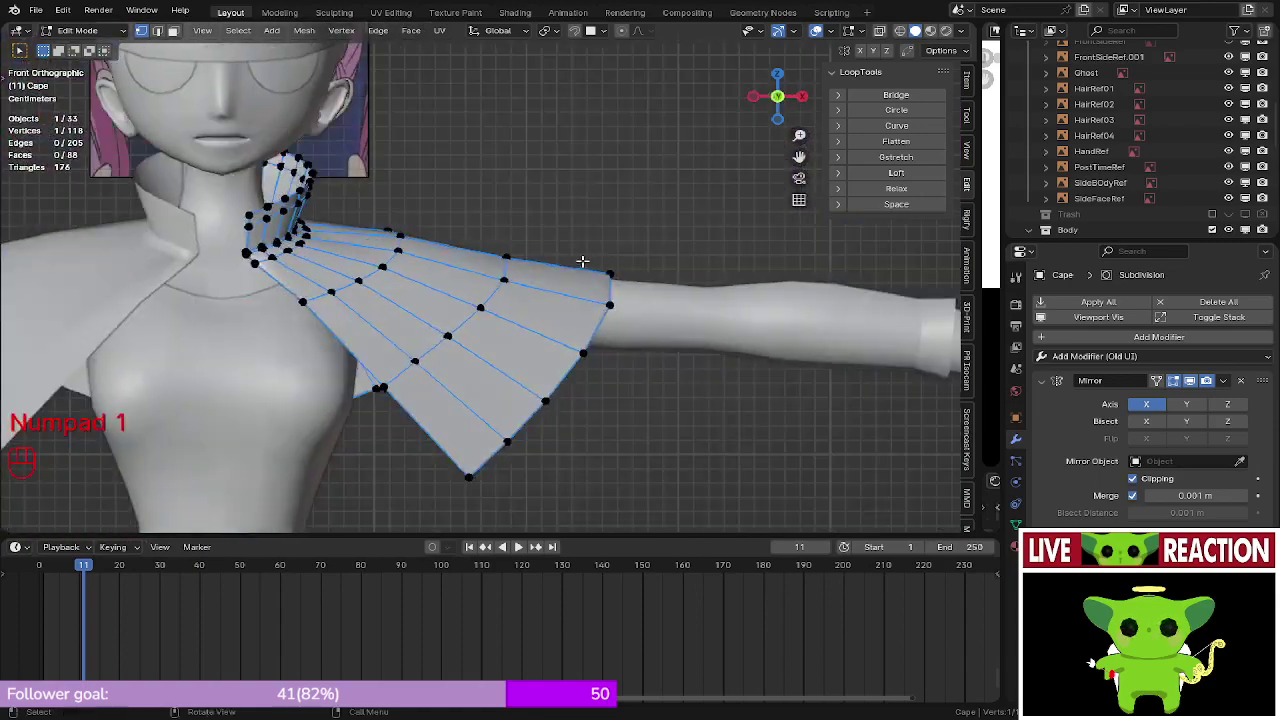
{"action": "key", "text": "ctrl+s"}
{"action": "left_click", "coordinate": [670, 284]}
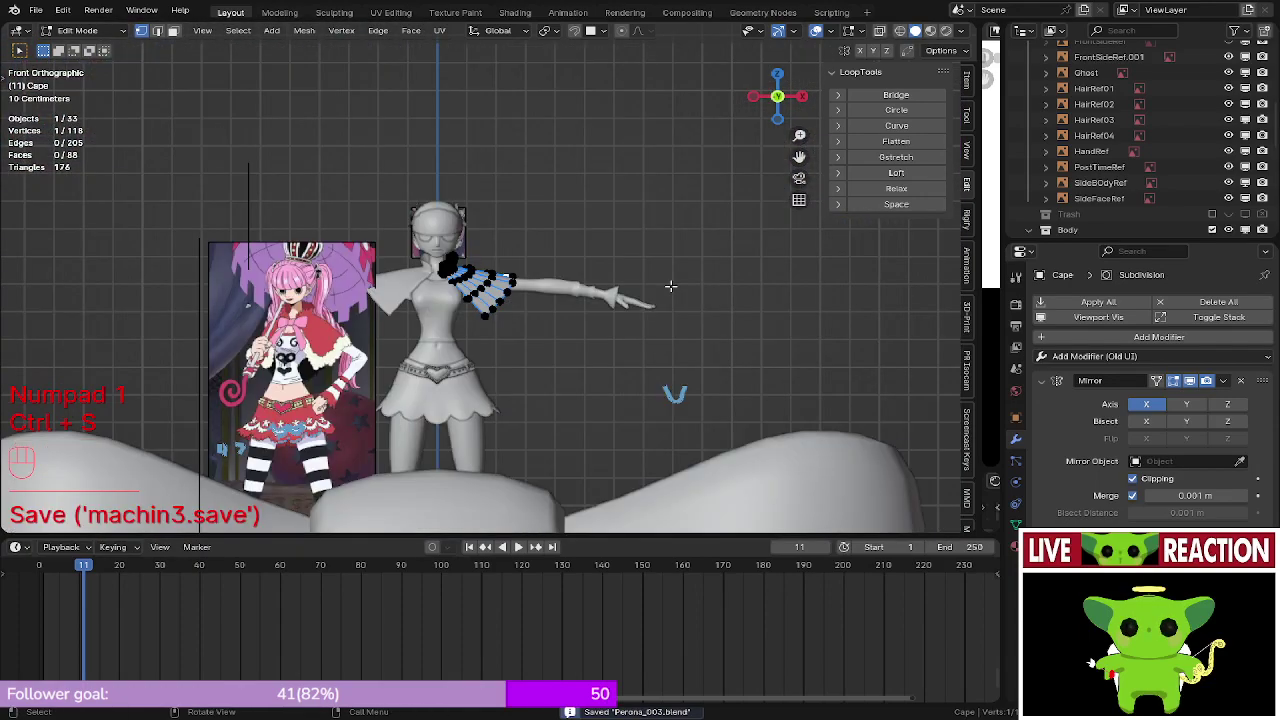
- Examine the cape's fur trim in the front reference image and return the cape to Object Mode
{"action": "scroll", "coordinate": [451, 371], "scroll_direction": "up", "scroll_amount": 10}
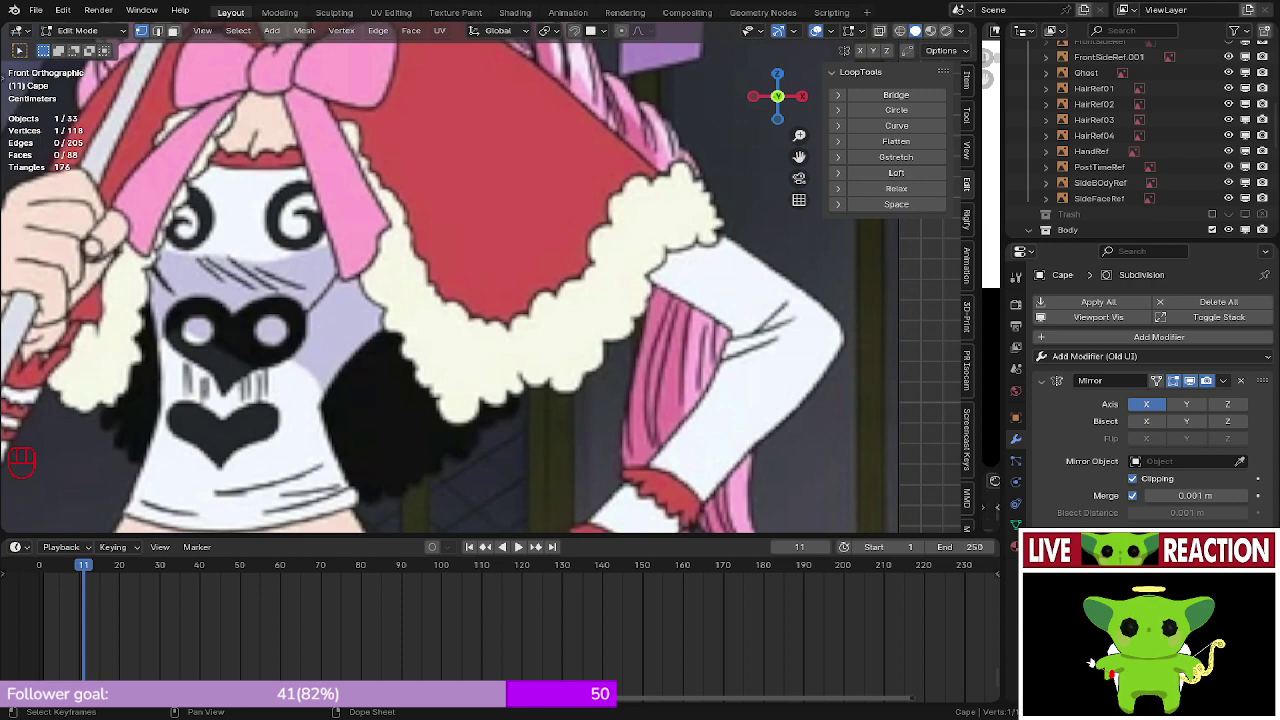
{"action": "scroll", "coordinate": [489, 278], "scroll_direction": "down", "scroll_amount": 13}
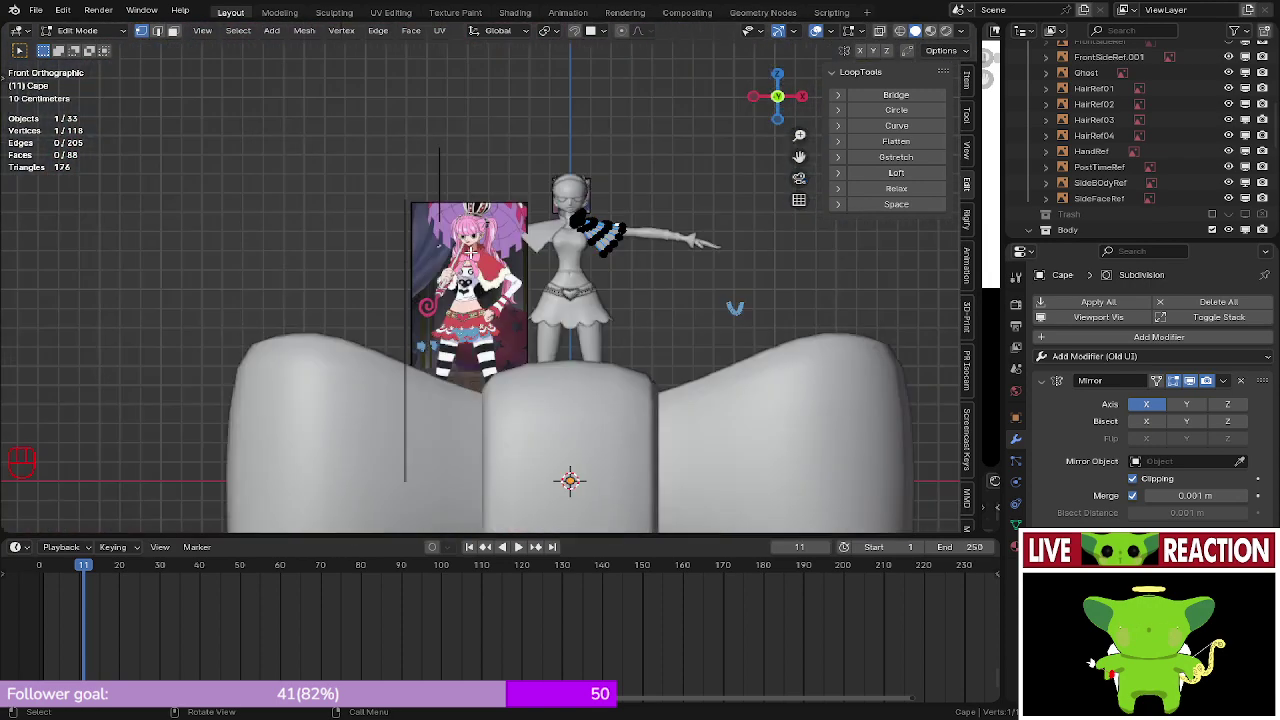
{"action": "key", "text": "Tab"}
{"action": "scroll", "coordinate": [640, 225], "scroll_direction": "up", "scroll_amount": 5}
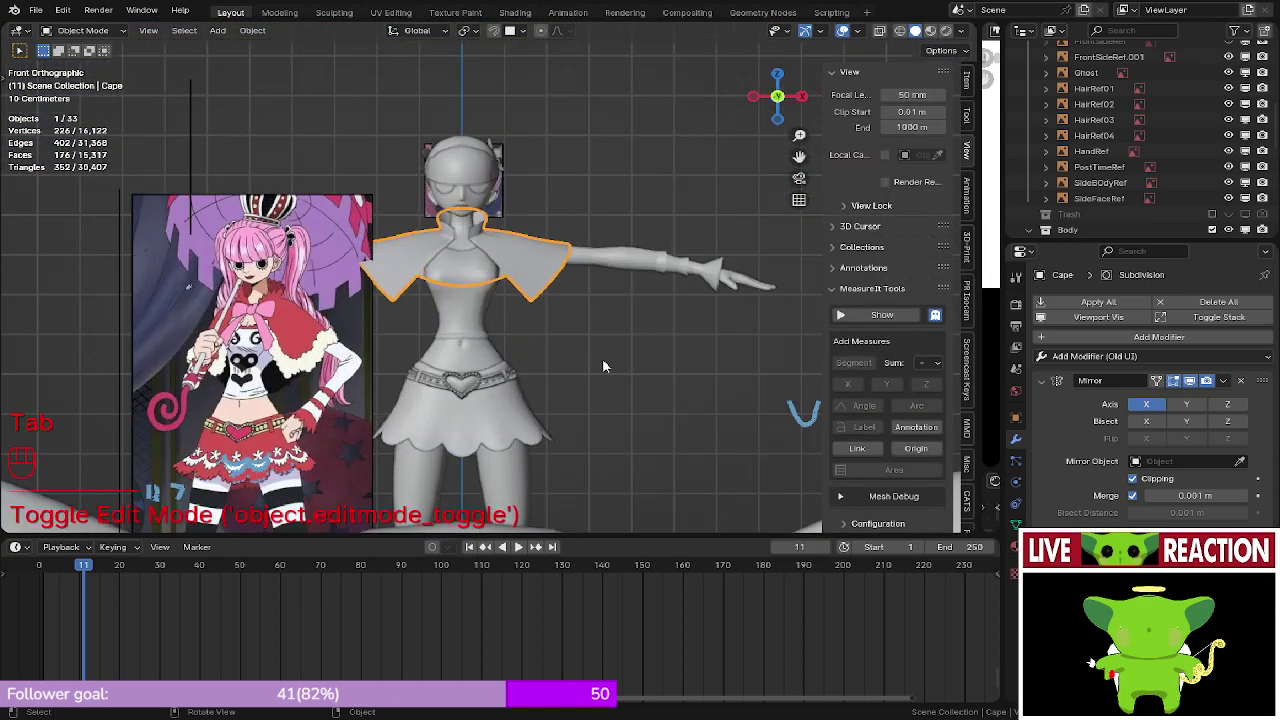
{"action": "middle_click_drag", "start_coordinate": [602, 358], "coordinate": [368, 252]}
{"action": "scroll", "coordinate": [368, 252], "scroll_direction": "up", "scroll_amount": 2}
{"action": "left_click", "coordinate": [371, 253], "text": "shift"}
{"action": "left_click", "coordinate": [426, 217], "text": "shift"}
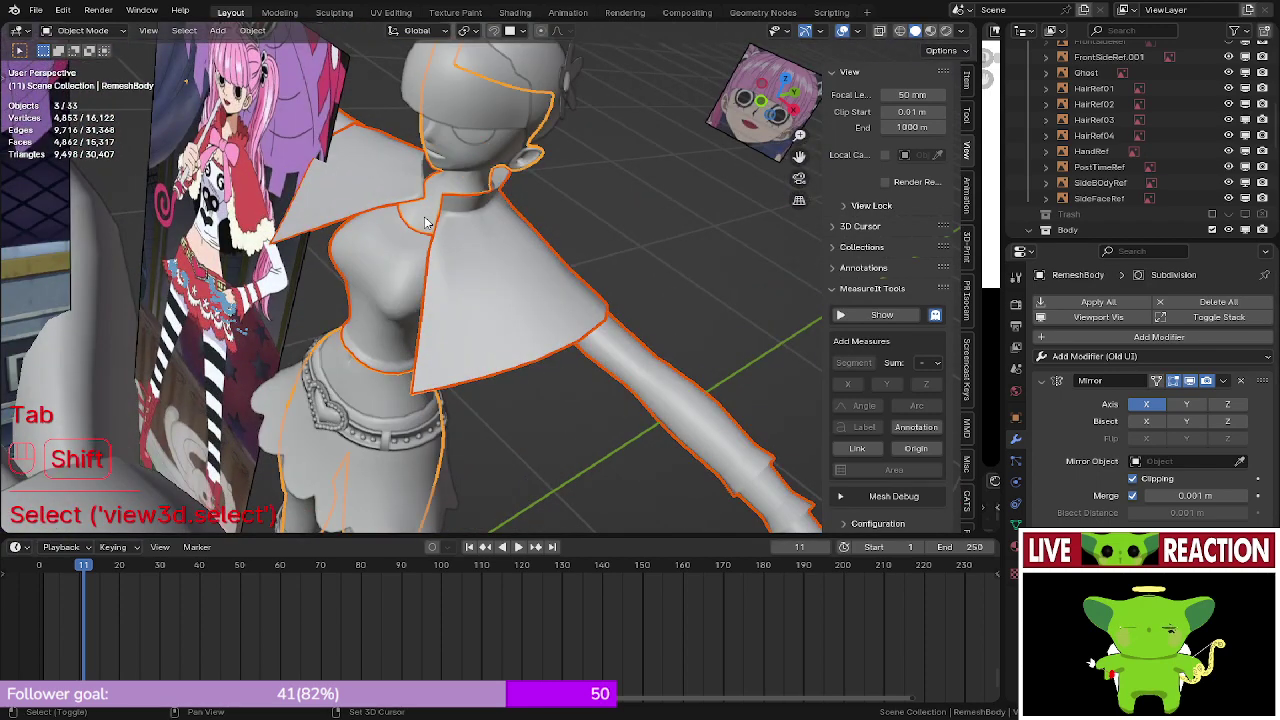
{"action": "scroll", "coordinate": [1173, 157], "scroll_direction": "up", "scroll_amount": 8}
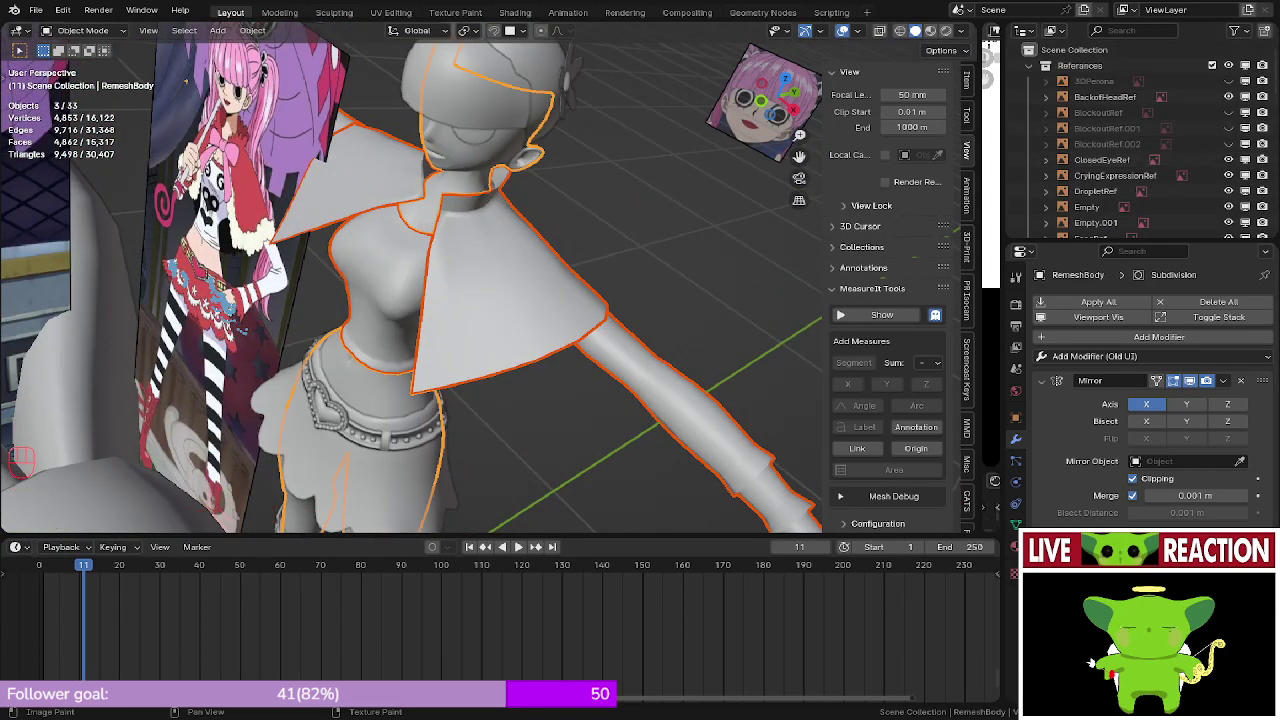
- Select the range of objects from Shirt.002 to Teeth in the Body collection
{"action": "left_click", "coordinate": [1046, 65]}
{"action": "left_click", "coordinate": [1083, 112]}
{"action": "scroll", "coordinate": [1085, 120], "scroll_direction": "down", "scroll_amount": 2}
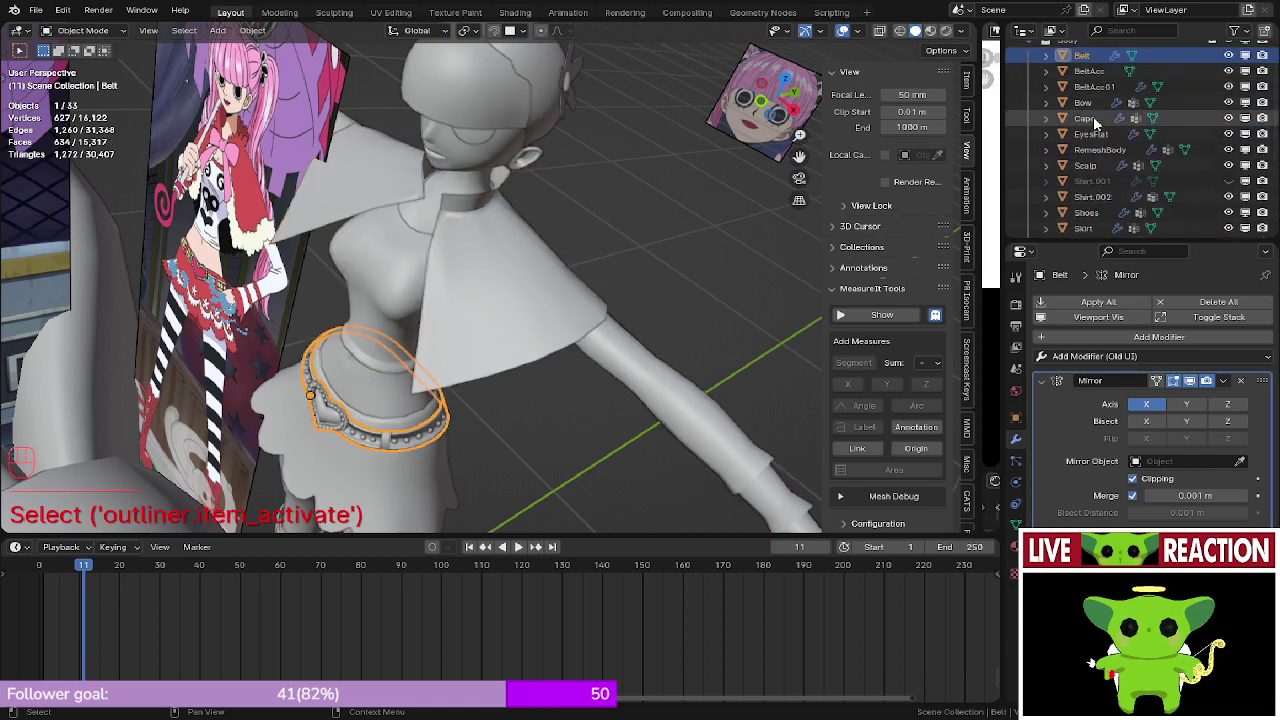
{"action": "left_click", "coordinate": [1086, 170], "text": "ctrl"}
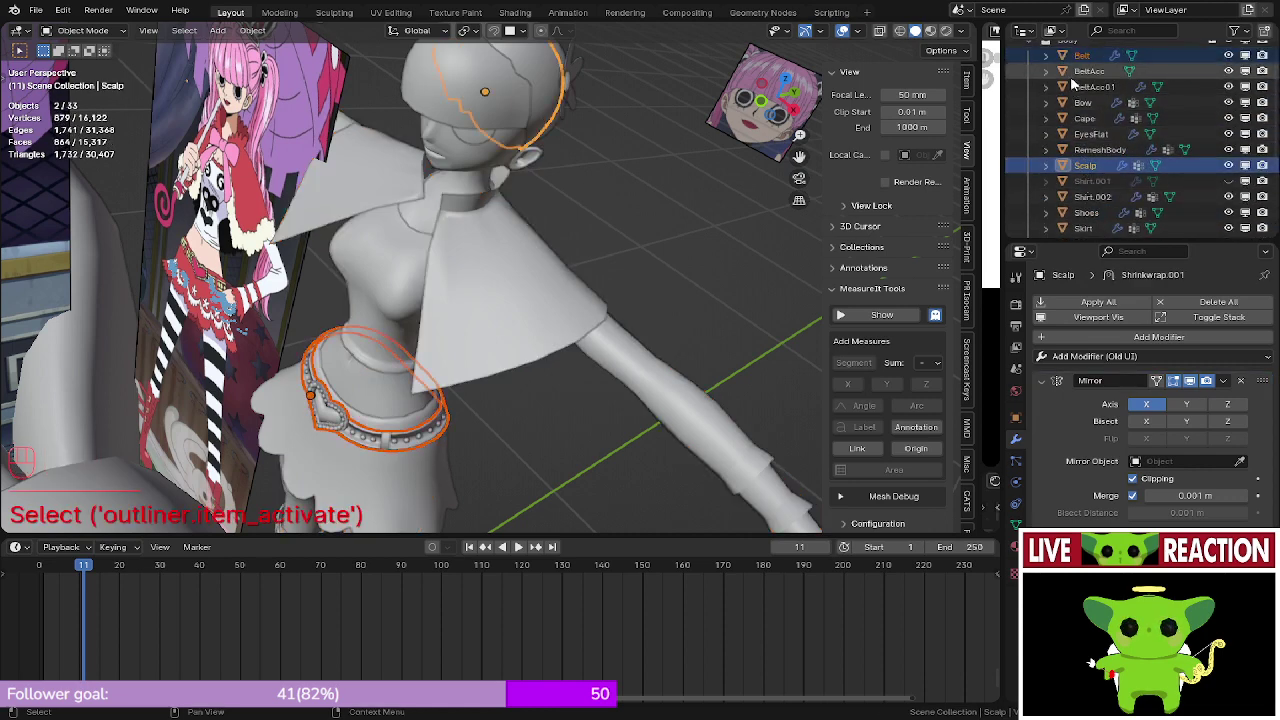
{"action": "left_click", "coordinate": [1080, 60]}
{"action": "left_click", "coordinate": [1093, 196], "text": "shift"}
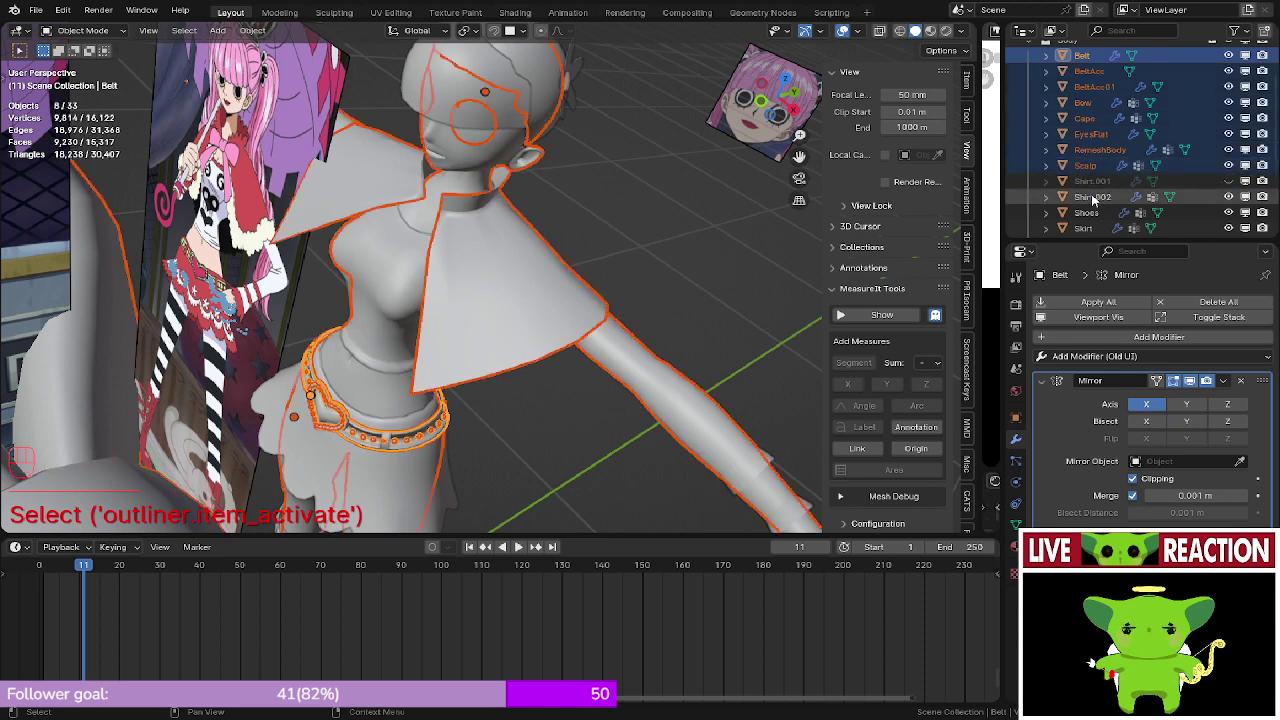
{"action": "scroll", "coordinate": [1093, 201], "scroll_direction": "down", "scroll_amount": 2}
{"action": "scroll", "coordinate": [1092, 201], "scroll_direction": "down", "scroll_amount": 1}
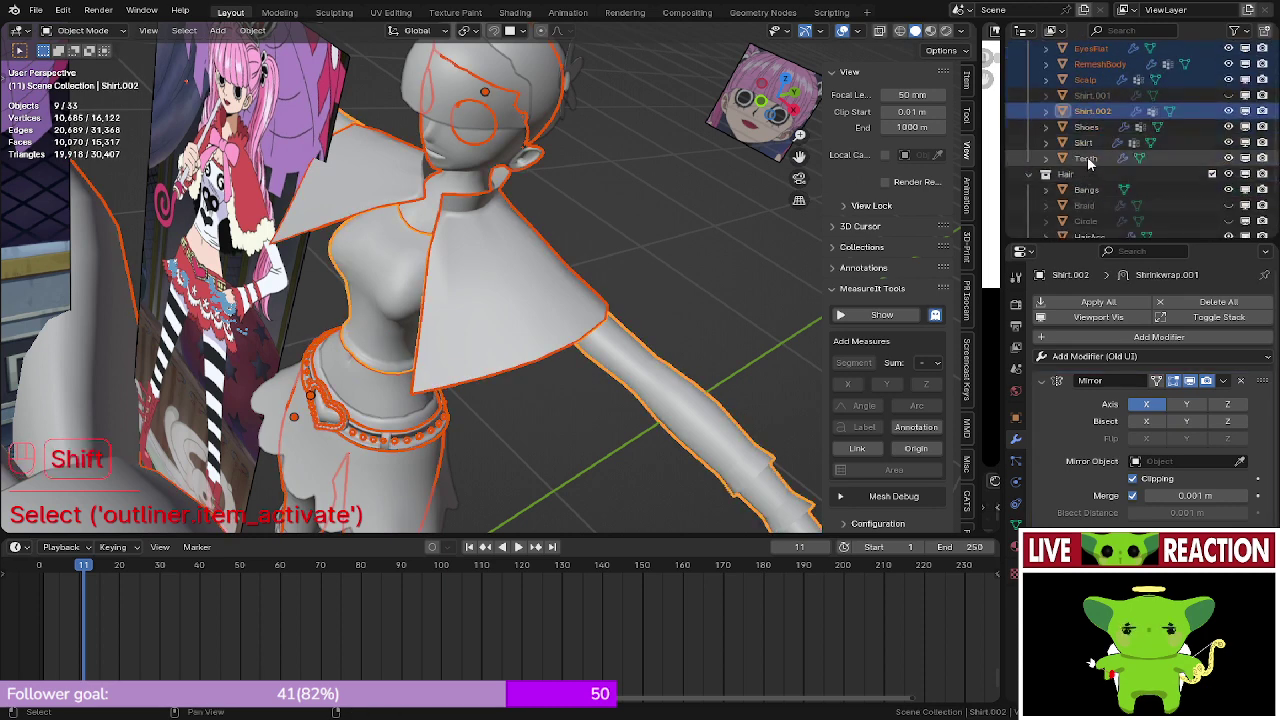
{"action": "left_click", "coordinate": [1089, 163], "text": "shift"}
{"action": "scroll", "coordinate": [1089, 164], "scroll_direction": "up", "scroll_amount": 1}
{"action": "scroll", "coordinate": [1090, 165], "scroll_direction": "up", "scroll_amount": 2}
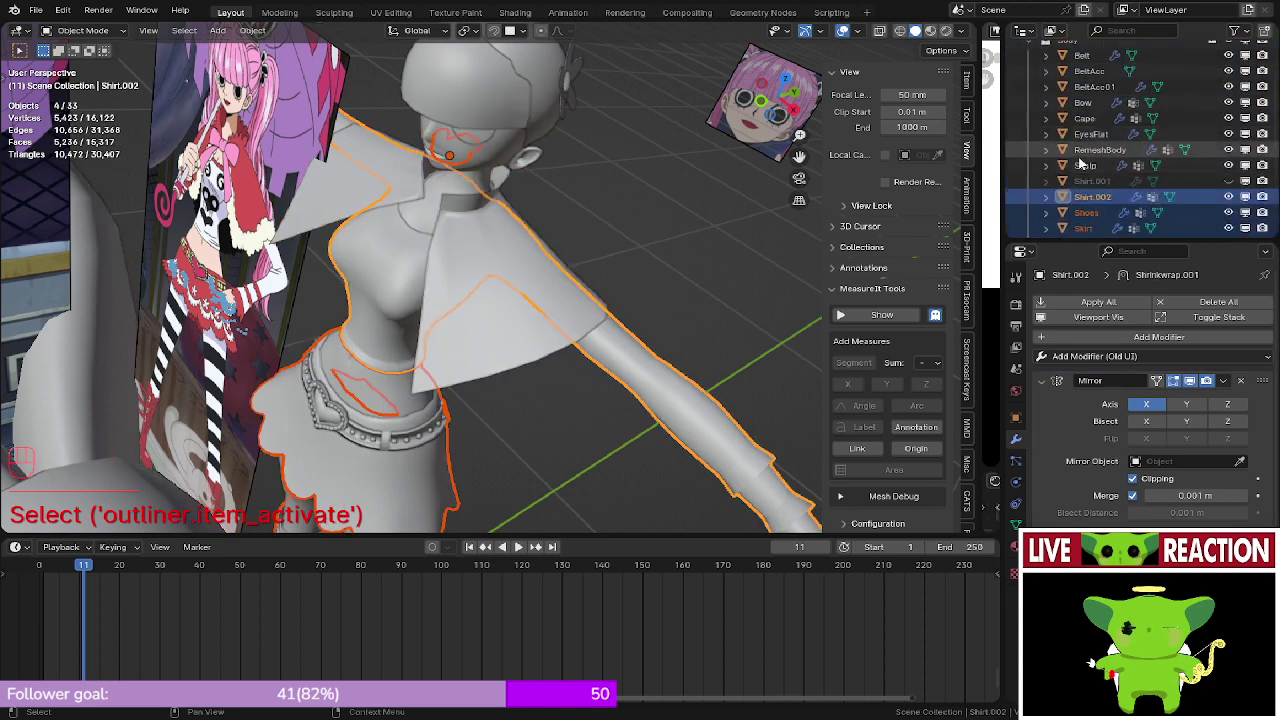
- Add Scalp, RemeshBody, EyesFlat, Cape, Bow, BeltAcc01, BeltAcc and Belt to the selection
{"action": "left_click", "coordinate": [1090, 165], "text": "ctrl"}
{"action": "left_click", "coordinate": [1098, 150], "text": "ctrl"}
{"action": "left_click", "coordinate": [1096, 134], "text": "ctrl"}
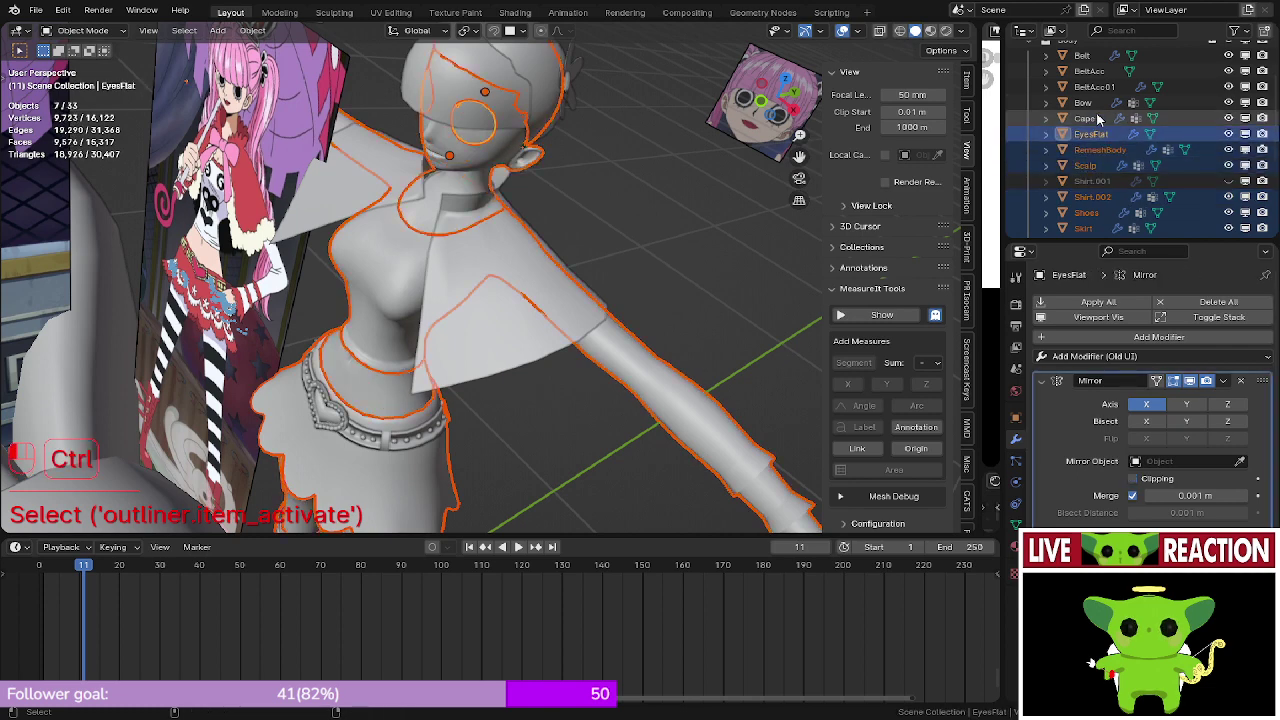
{"action": "left_click", "coordinate": [1096, 118], "text": "ctrl"}
{"action": "left_click", "coordinate": [1095, 102], "text": "ctrl"}
{"action": "left_click", "coordinate": [1095, 87], "text": "ctrl"}
{"action": "left_click", "coordinate": [1093, 72], "text": "ctrl"}
{"action": "left_click", "coordinate": [1085, 56], "text": "ctrl"}
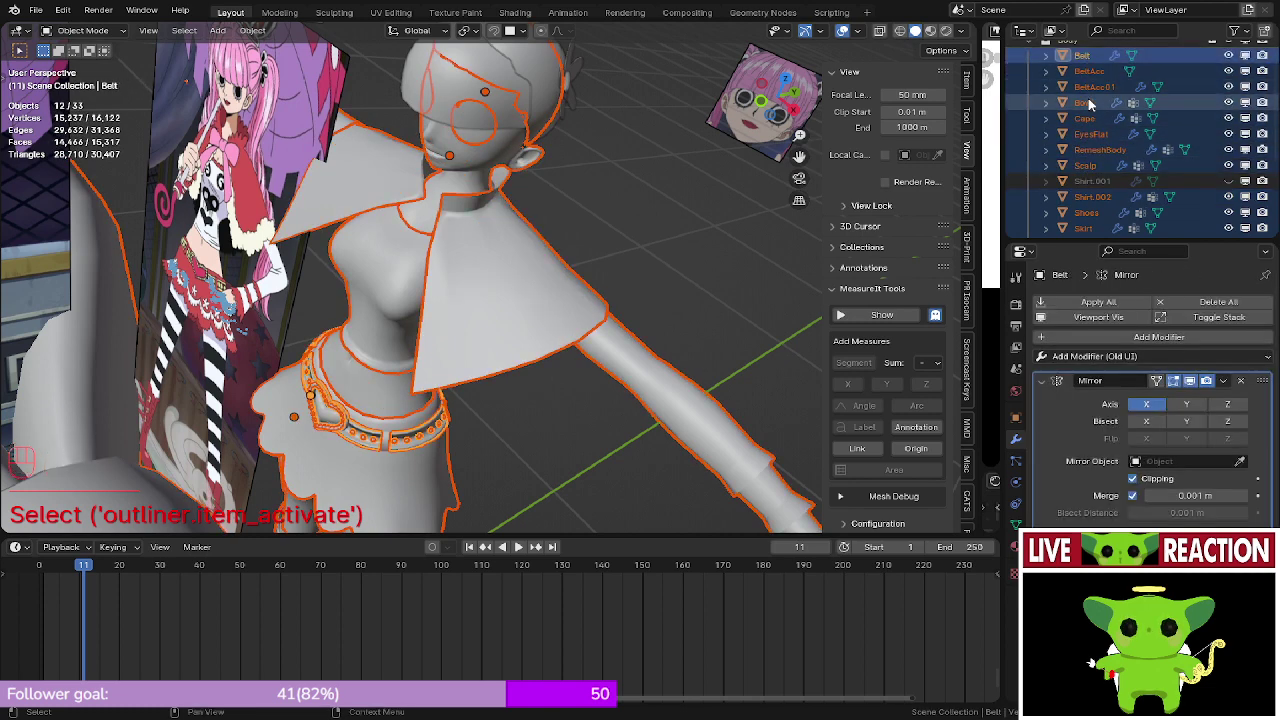
{"action": "scroll", "coordinate": [1092, 110], "scroll_direction": "down", "scroll_amount": 5}
- Select all geometry of the chosen objects in Edit Mode to check their combined mesh statistics, and return to Object Mode
{"action": "key", "text": "Tab"}
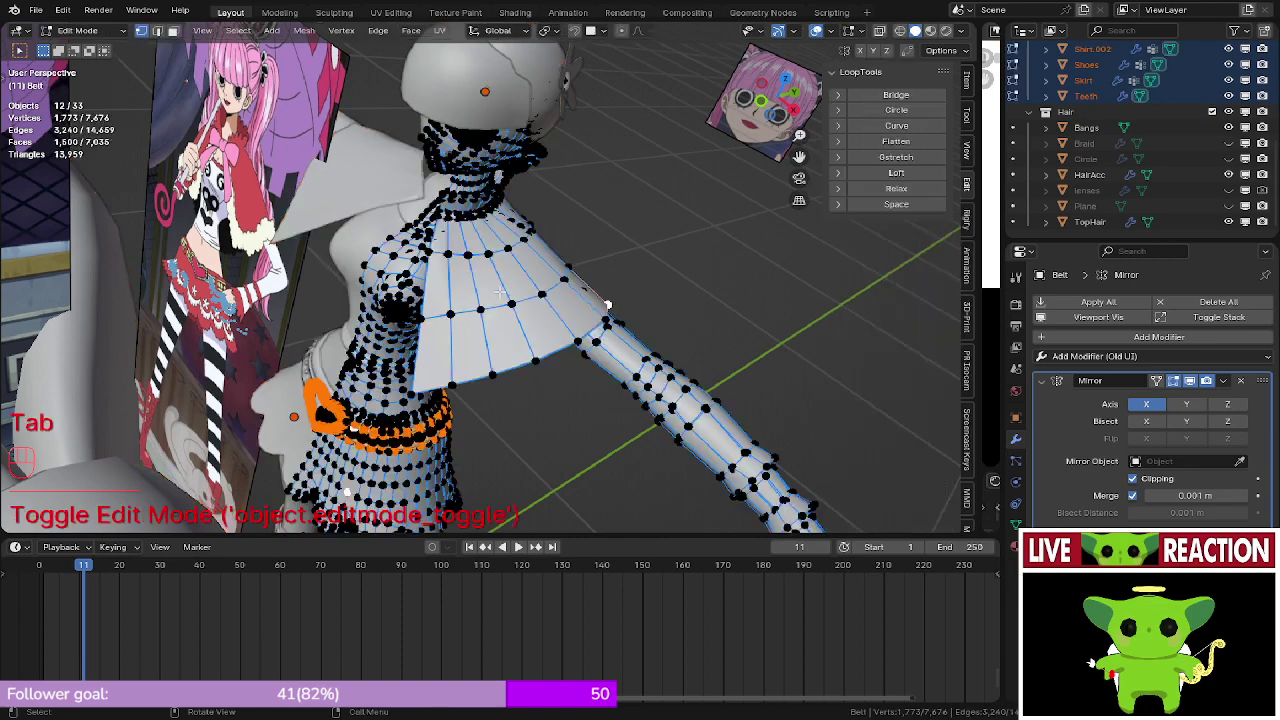
{"action": "middle_click_drag", "start_coordinate": [480, 290], "coordinate": [568, 285]}
{"action": "key", "text": "a"}
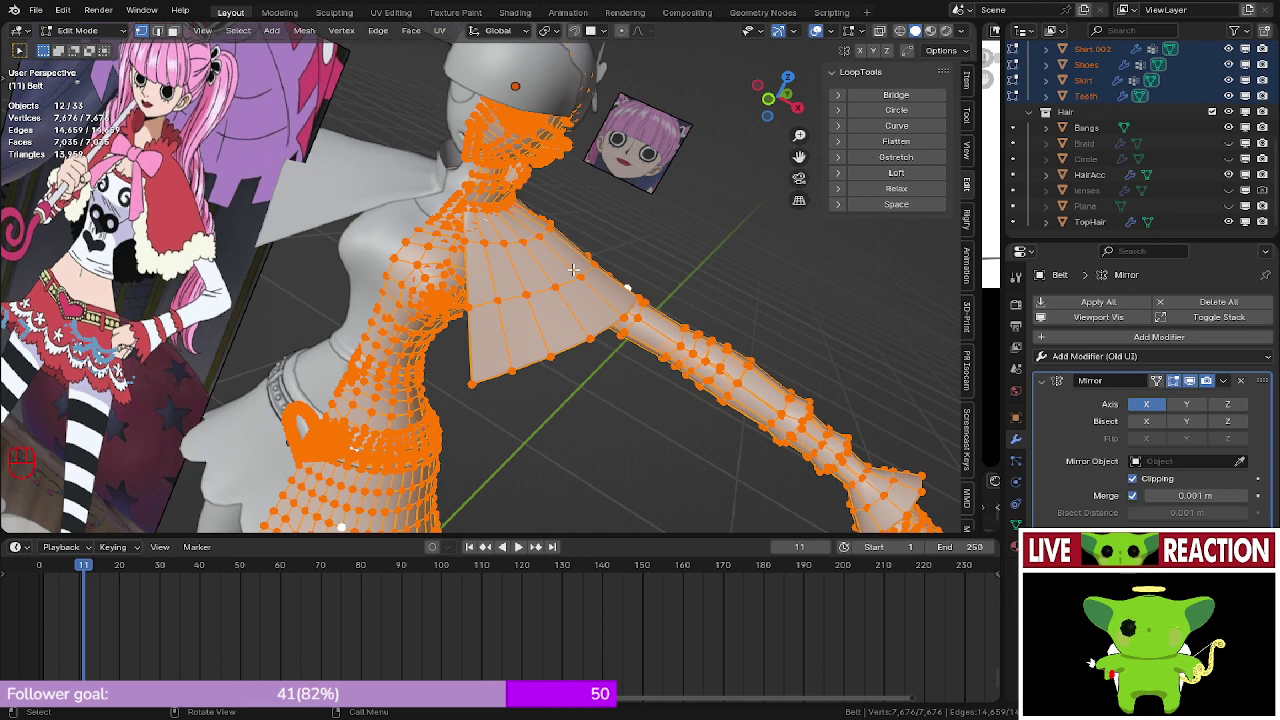
{"action": "key", "text": "Tab"}
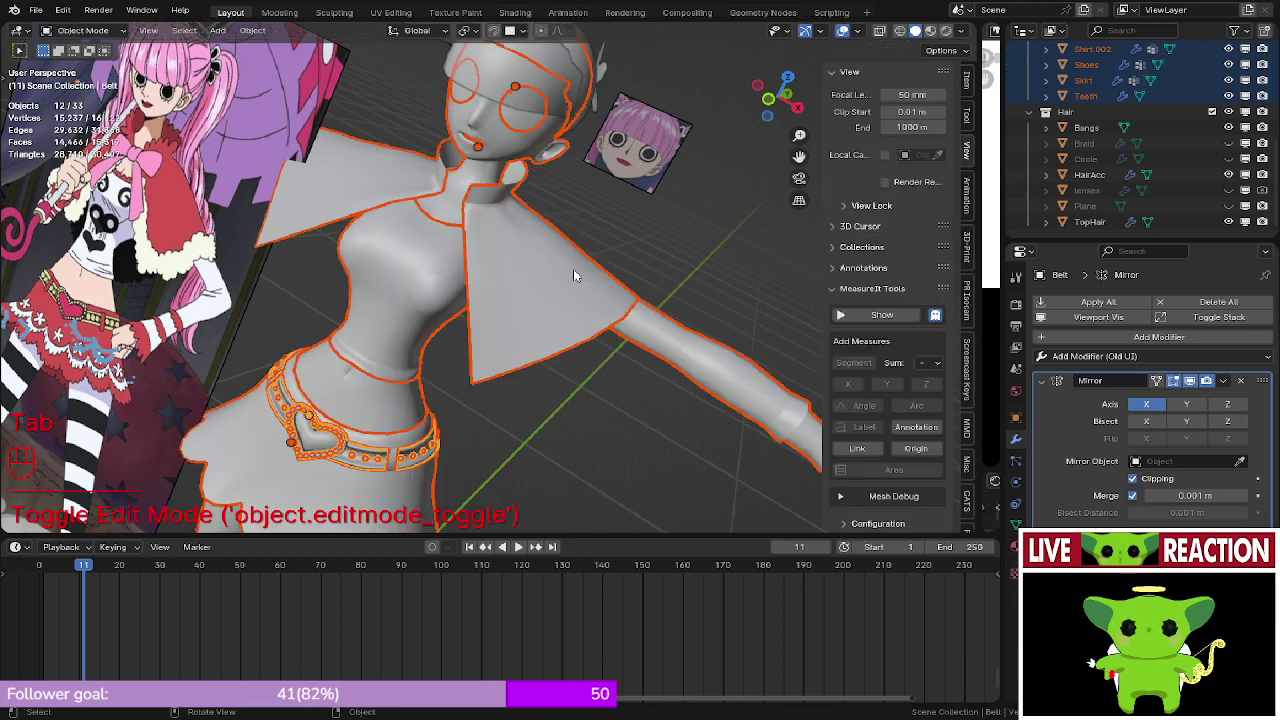
- Select the cape, shirt, belt parts and skirt in turn to check each one's mesh statistics
{"action": "left_click", "coordinate": [535, 274]}
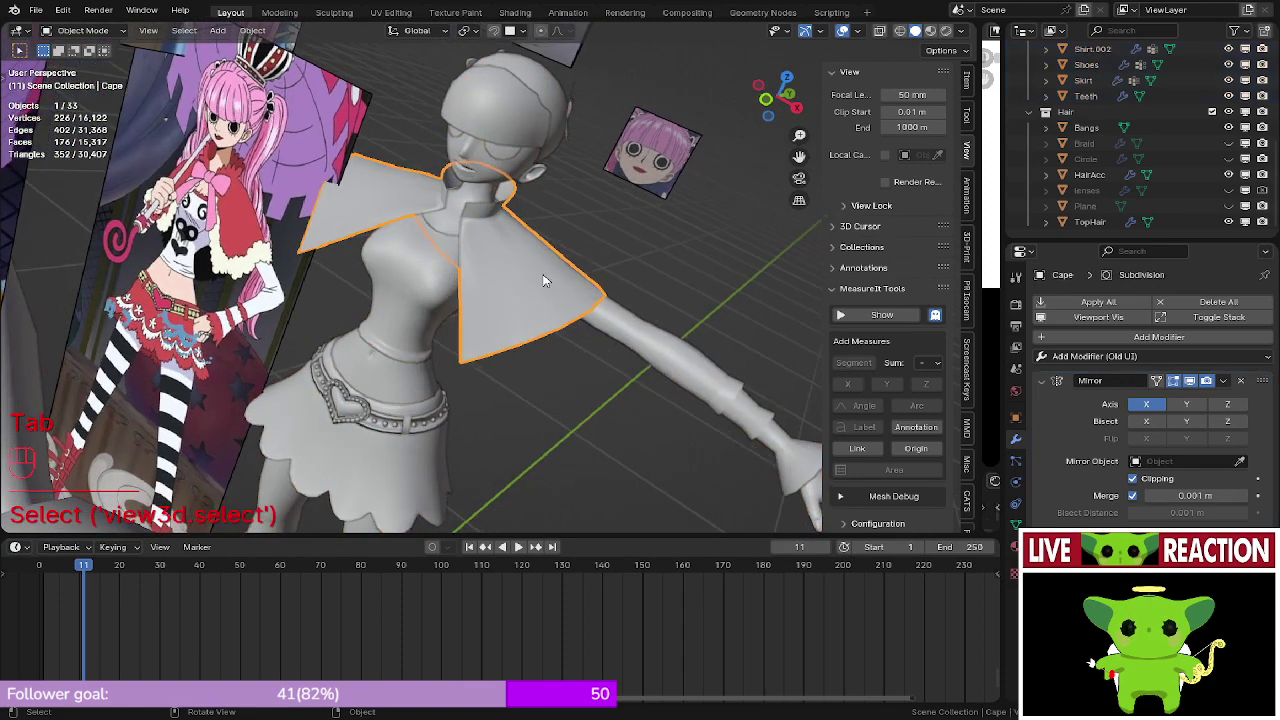
{"action": "middle_click_drag", "start_coordinate": [543, 281], "coordinate": [614, 286]}
{"action": "left_click", "coordinate": [507, 285]}
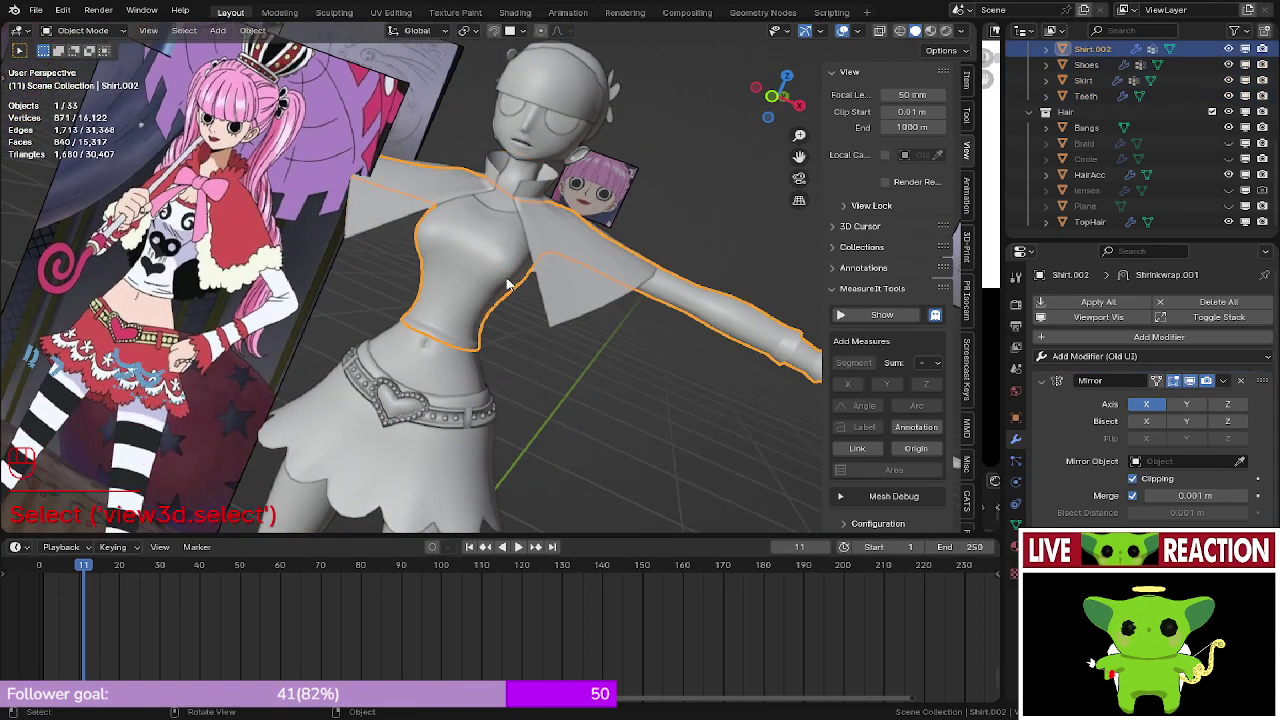
{"action": "mouse_move", "coordinate": [507, 285]}
{"action": "middle_mouse_down"}
{"action": "mouse_move", "coordinate": [477, 426]}
{"action": "mouse_move", "coordinate": [608, 251]}
{"action": "mouse_move", "coordinate": [637, 186]}
{"action": "mouse_move", "coordinate": [526, 246]}
{"action": "mouse_move", "coordinate": [460, 325]}
{"action": "mouse_move", "coordinate": [494, 283]}
{"action": "middle_mouse_up"}
{"action": "scroll", "coordinate": [478, 422], "scroll_direction": "up", "scroll_amount": 3}
{"action": "scroll", "coordinate": [637, 186], "scroll_direction": "down", "scroll_amount": 3}
{"action": "left_click", "coordinate": [459, 367]}
{"action": "scroll", "coordinate": [457, 366], "scroll_direction": "up", "scroll_amount": 3}
{"action": "scroll", "coordinate": [494, 279], "scroll_direction": "up", "scroll_amount": 3}
{"action": "left_click", "coordinate": [417, 300]}
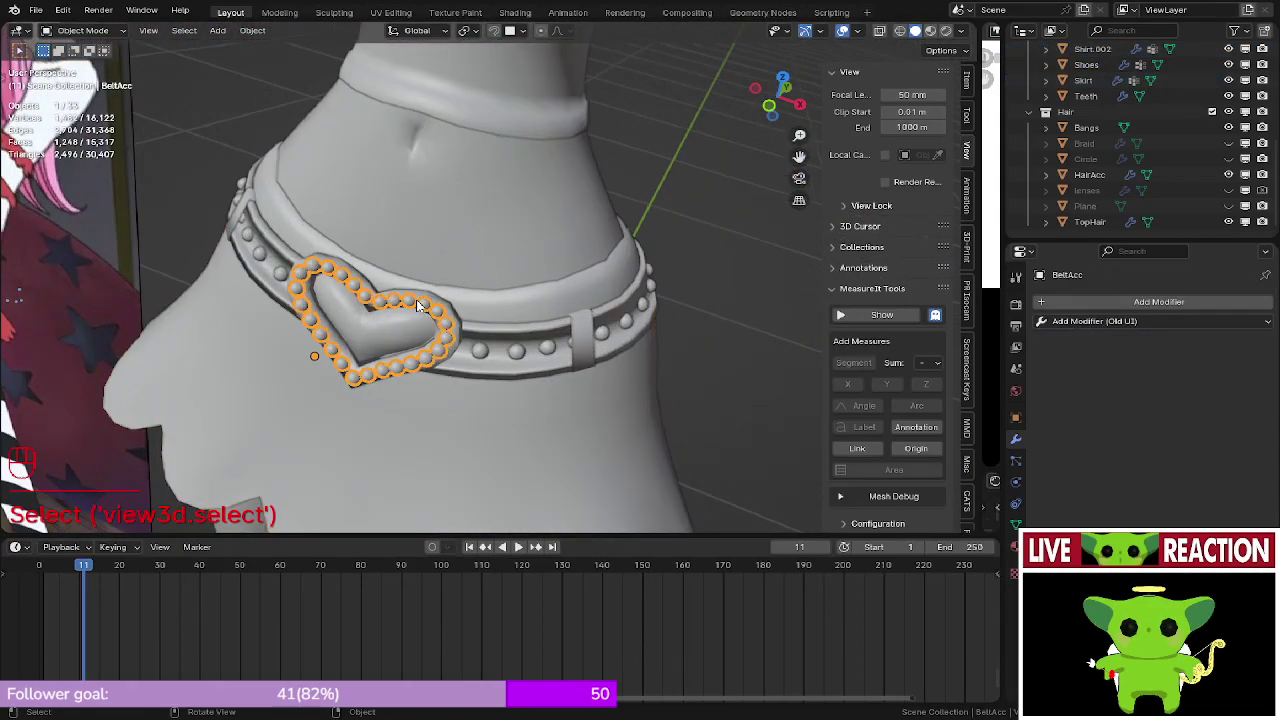
{"action": "left_click", "coordinate": [397, 331]}
{"action": "left_click", "coordinate": [502, 320]}
{"action": "scroll", "coordinate": [502, 320], "scroll_direction": "down", "scroll_amount": 5}
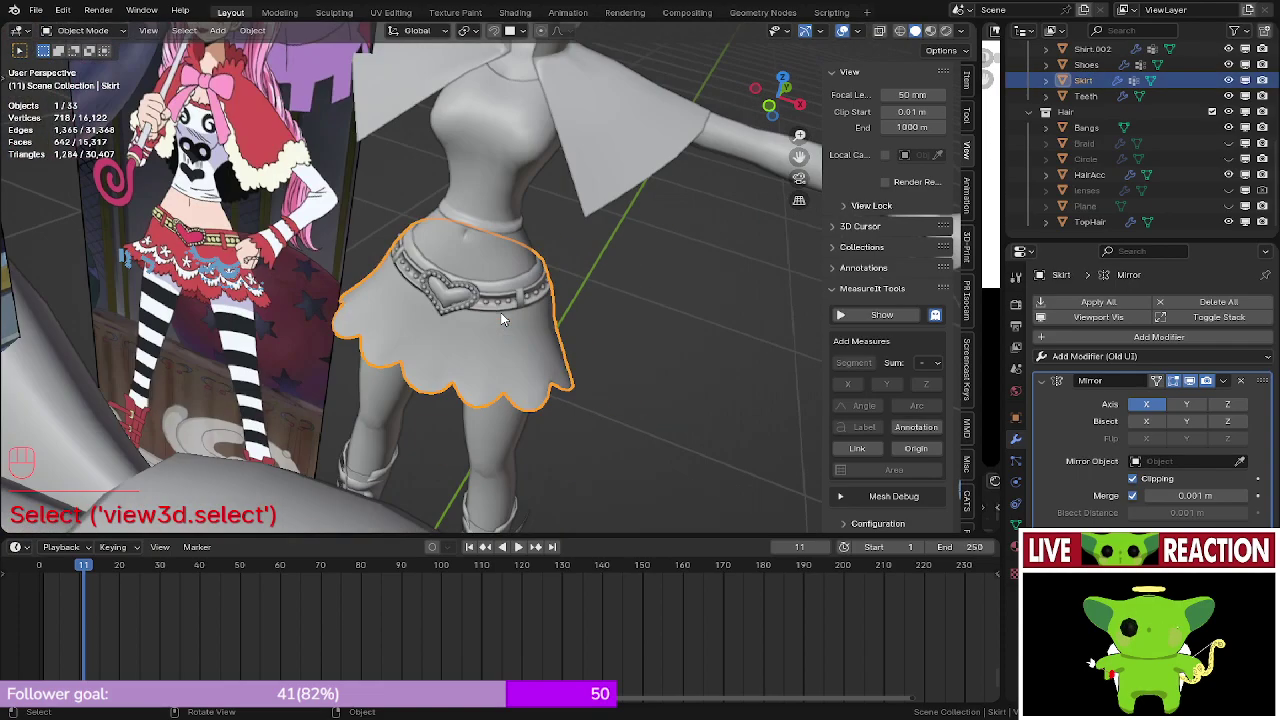
- Check the mesh statistics of the shoes and body one at a time, ending with the cape selected
{"action": "middle_click_drag", "start_coordinate": [502, 320], "coordinate": [408, 374], "text": "shift"}
{"action": "scroll", "coordinate": [530, 240], "scroll_direction": "down", "scroll_amount": 4}
{"action": "scroll", "coordinate": [612, 403], "scroll_direction": "up", "scroll_amount": 3}
{"action": "left_click", "coordinate": [614, 403]}
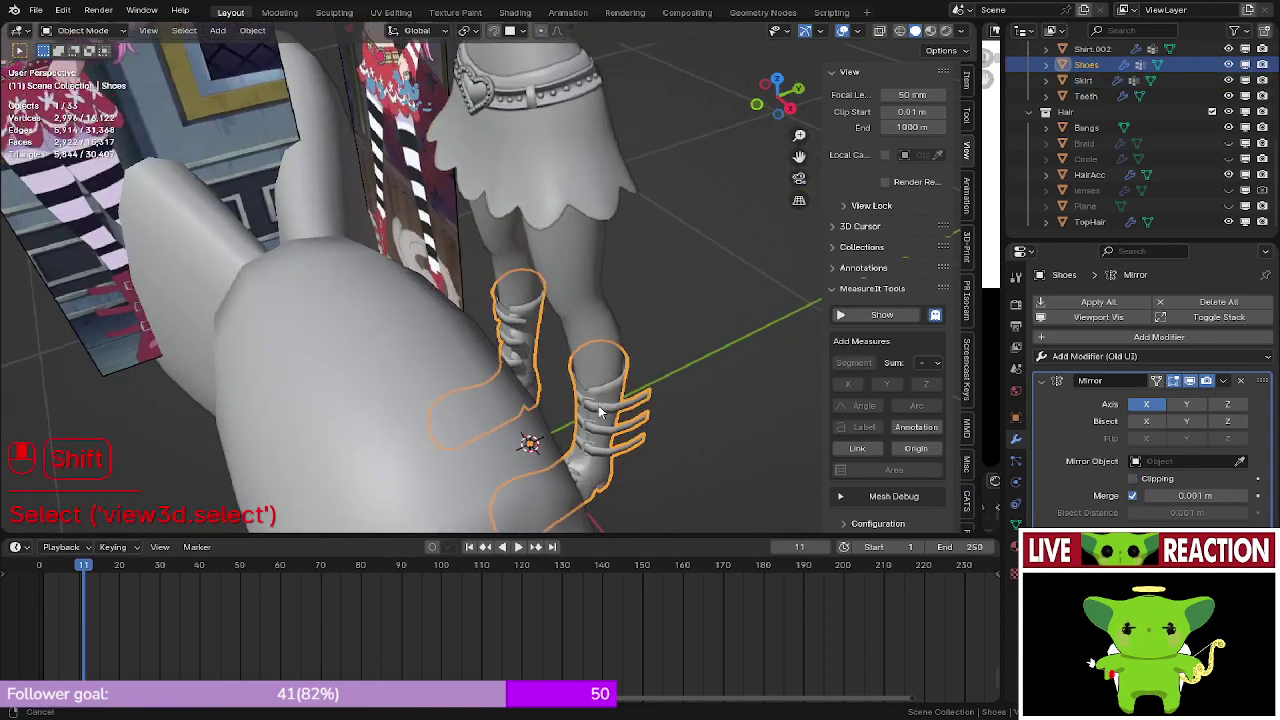
{"action": "scroll", "coordinate": [482, 487], "scroll_direction": "down", "scroll_amount": 3}
{"action": "middle_click_drag", "start_coordinate": [612, 405], "coordinate": [677, 343], "text": "shift"}
{"action": "scroll", "coordinate": [677, 343], "scroll_direction": "up", "scroll_amount": 4}
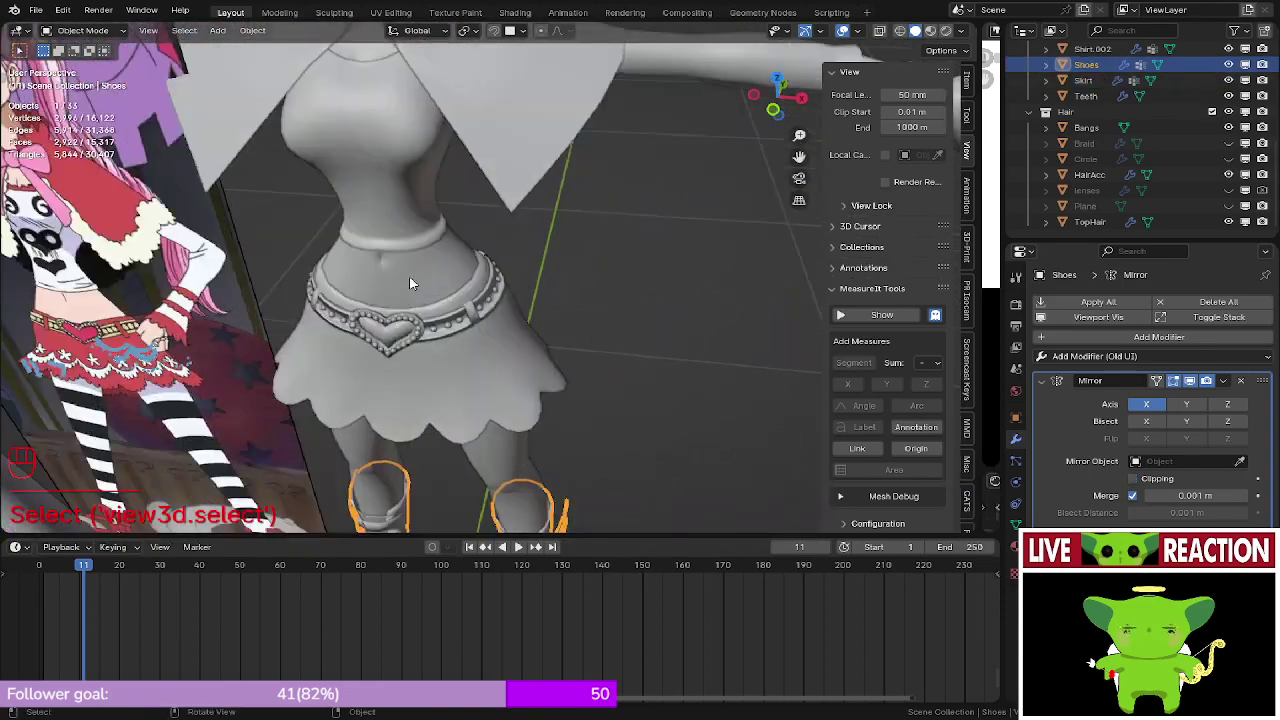
{"action": "left_click", "coordinate": [411, 281]}
{"action": "middle_click_drag", "start_coordinate": [411, 281], "coordinate": [470, 297], "text": "shift"}
{"action": "middle_click_drag", "start_coordinate": [470, 297], "coordinate": [487, 485]}
{"action": "scroll", "coordinate": [524, 348], "scroll_direction": "up", "scroll_amount": 6}
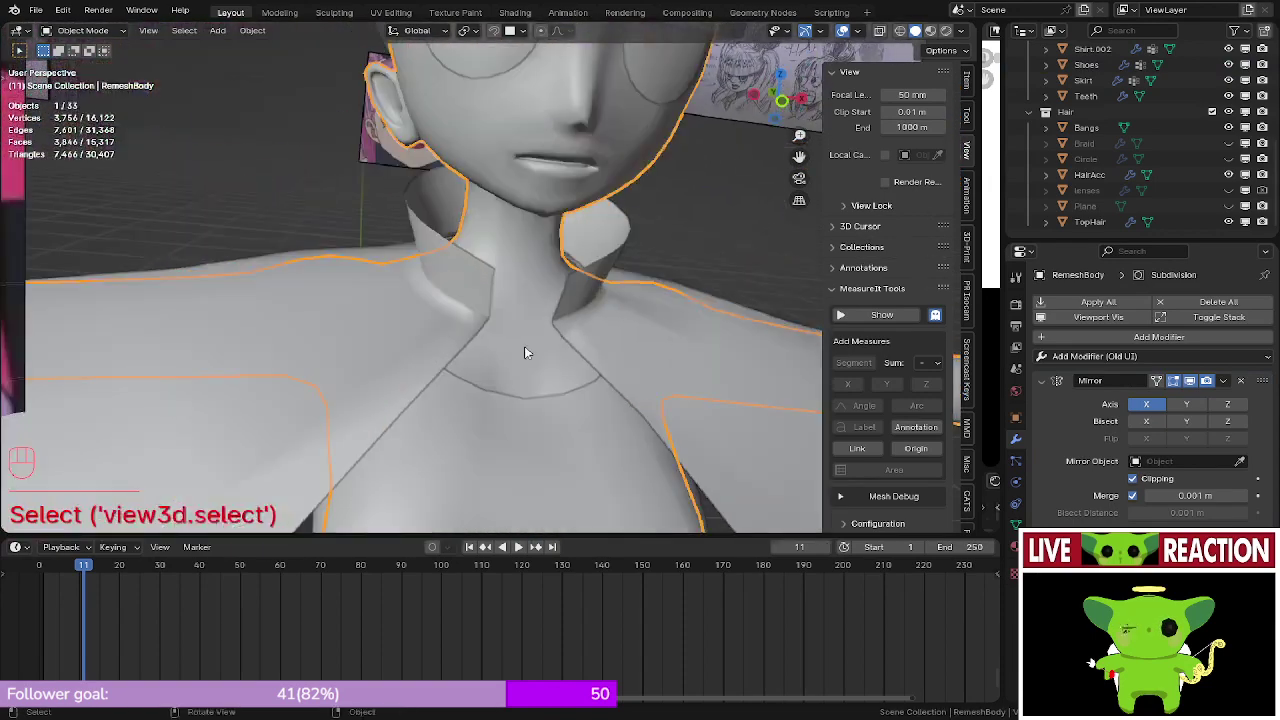
{"action": "left_click", "coordinate": [526, 348]}
{"action": "left_click", "coordinate": [619, 329]}
{"action": "scroll", "coordinate": [620, 331], "scroll_direction": "down", "scroll_amount": 6}
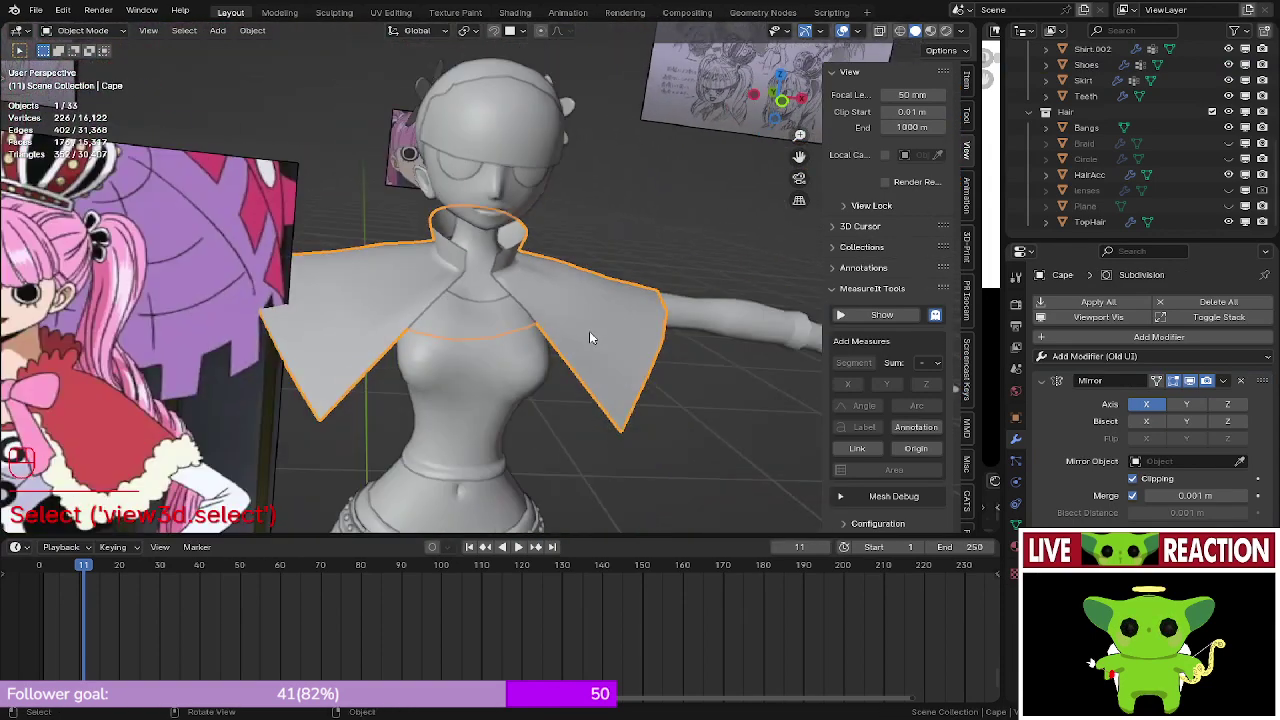
- Examine the full figure from the front and the reference image of the character in the black dress with the parasol
{"action": "key", "text": "KP_1"}
{"action": "middle_click_drag", "start_coordinate": [585, 357], "coordinate": [584, 342], "text": "shift"}
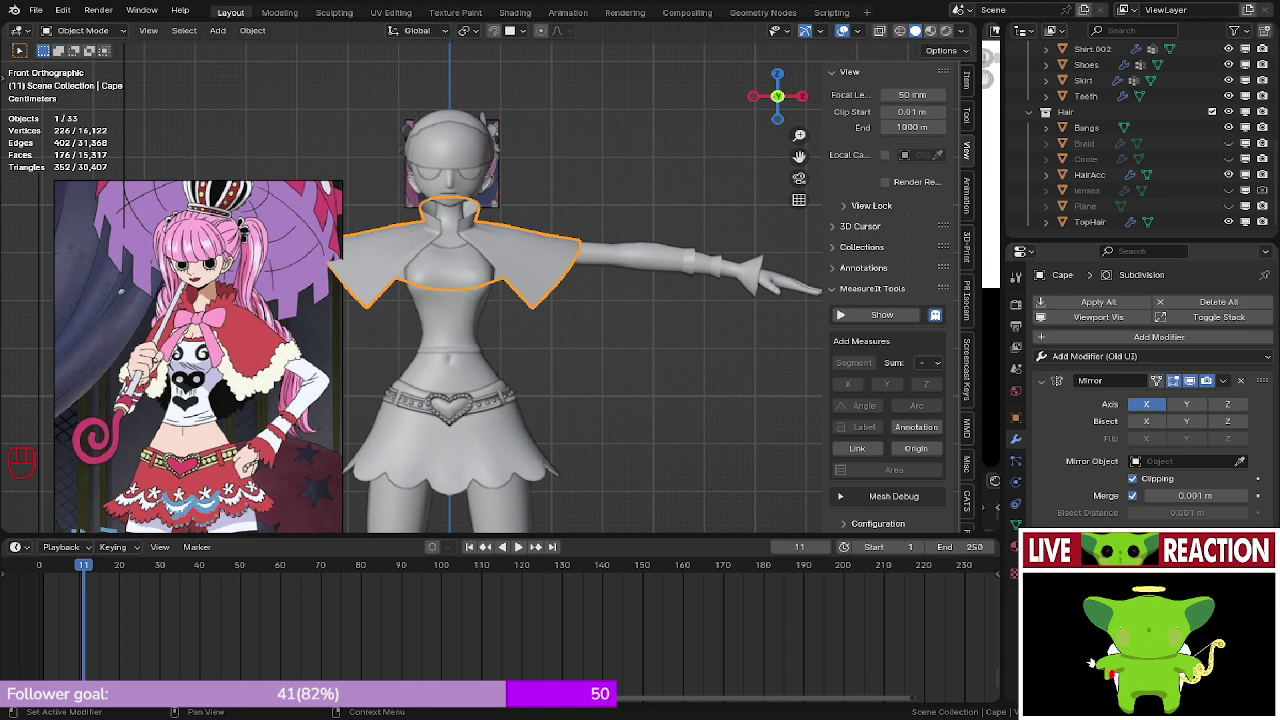
{"action": "scroll", "coordinate": [890, 300], "scroll_direction": "down", "scroll_amount": 2}
{"action": "scroll", "coordinate": [502, 474], "scroll_direction": "down", "scroll_amount": 5}
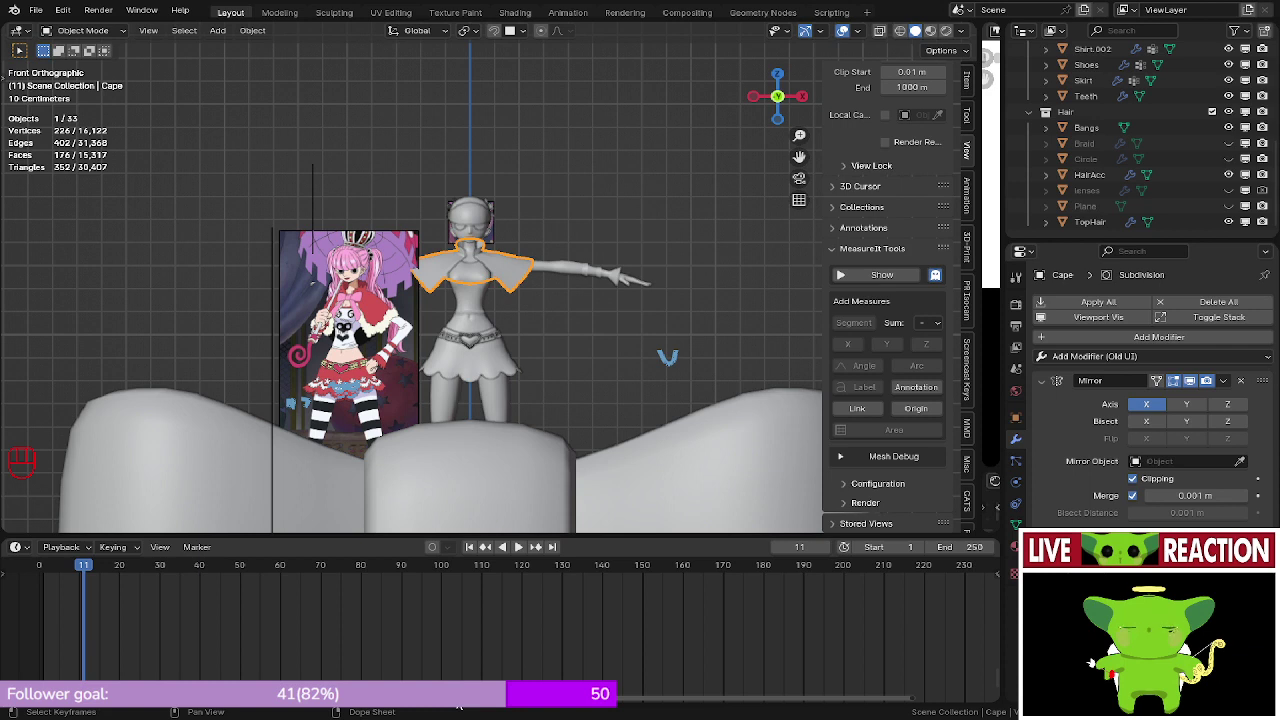
{"action": "scroll", "coordinate": [471, 256], "scroll_direction": "down", "scroll_amount": 13}
{"action": "middle_click_drag", "start_coordinate": [471, 257], "coordinate": [452, 400], "text": "shift"}
{"action": "scroll", "coordinate": [475, 382], "scroll_direction": "up", "scroll_amount": 6}
{"action": "scroll", "coordinate": [511, 238], "scroll_direction": "up", "scroll_amount": 8}
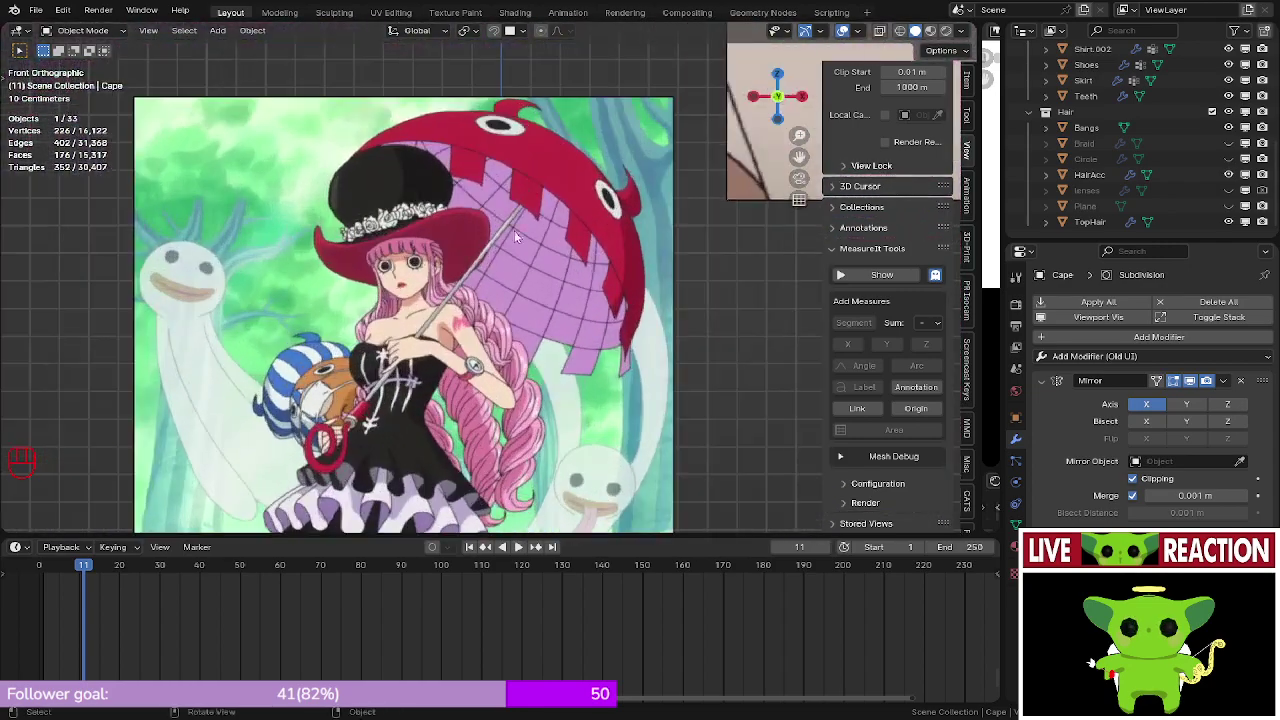
{"action": "scroll", "coordinate": [496, 260], "scroll_direction": "up", "scroll_amount": 4}
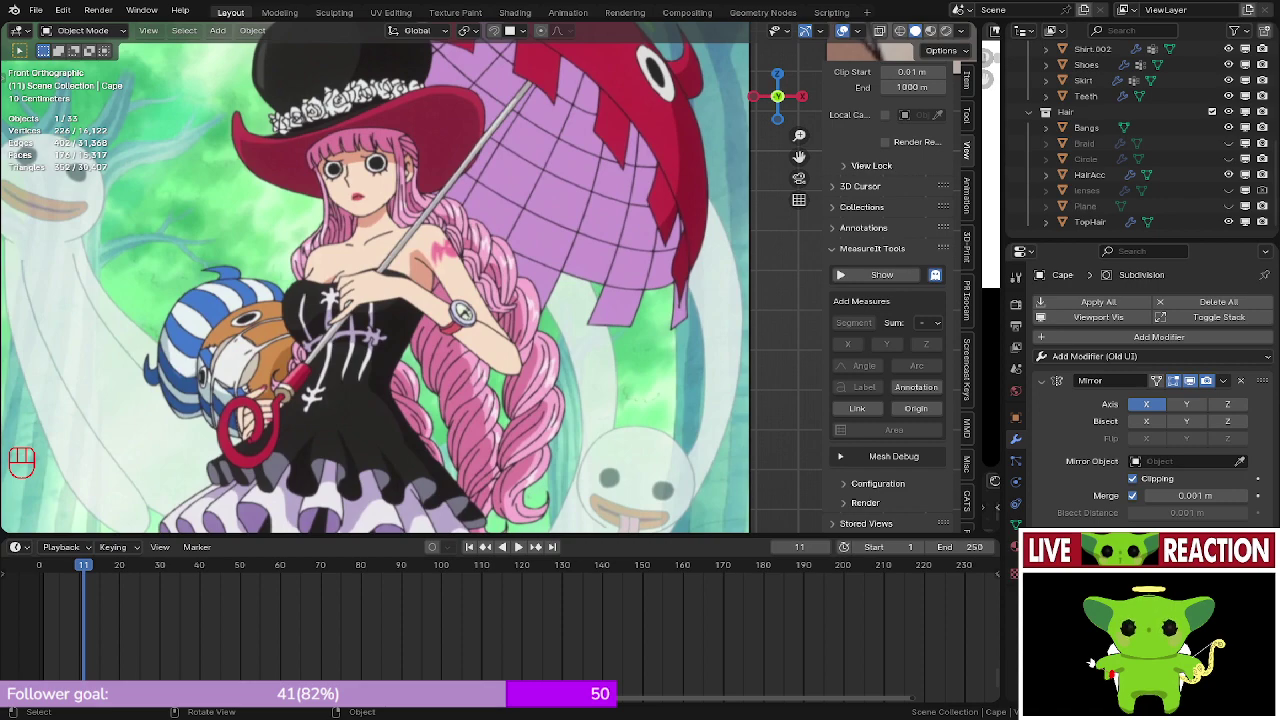
{"action": "scroll", "coordinate": [474, 281], "scroll_direction": "down", "scroll_amount": 10}
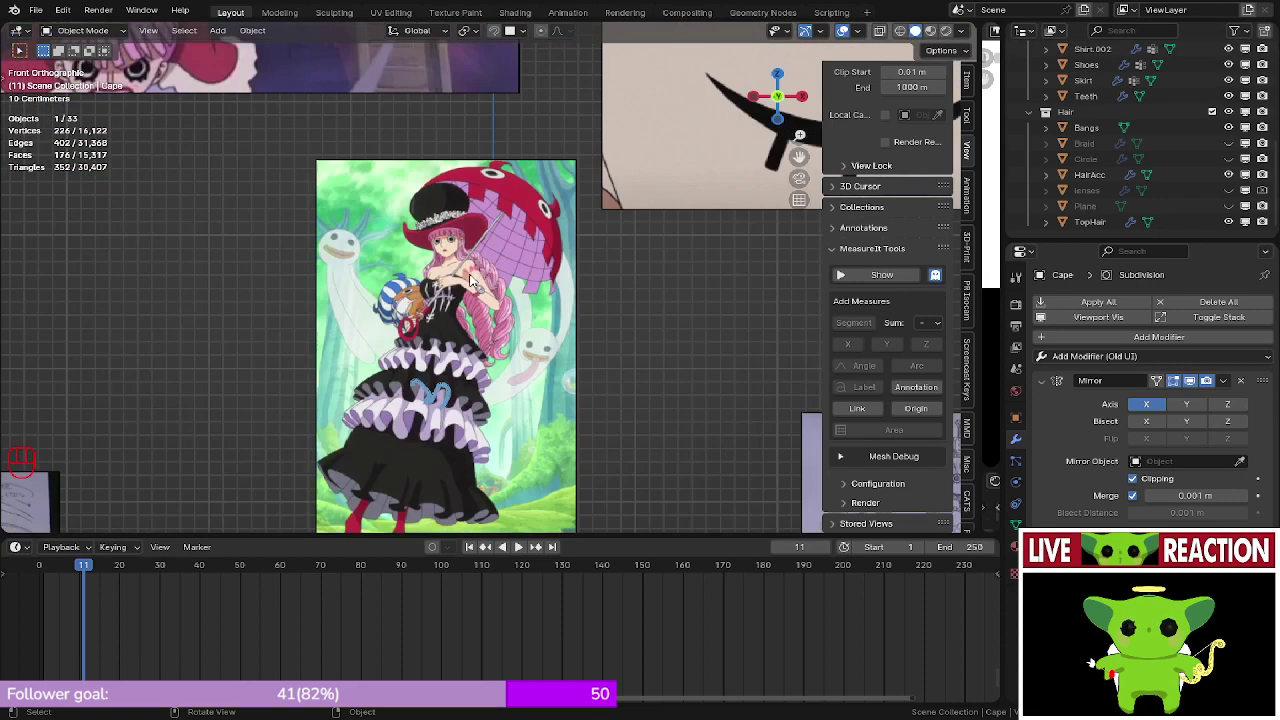
- Examine the cape's scalloped fur trim in the reference image beside the model and compare it with the modeled cape
{"action": "scroll", "coordinate": [536, 436], "scroll_direction": "up", "scroll_amount": 12}
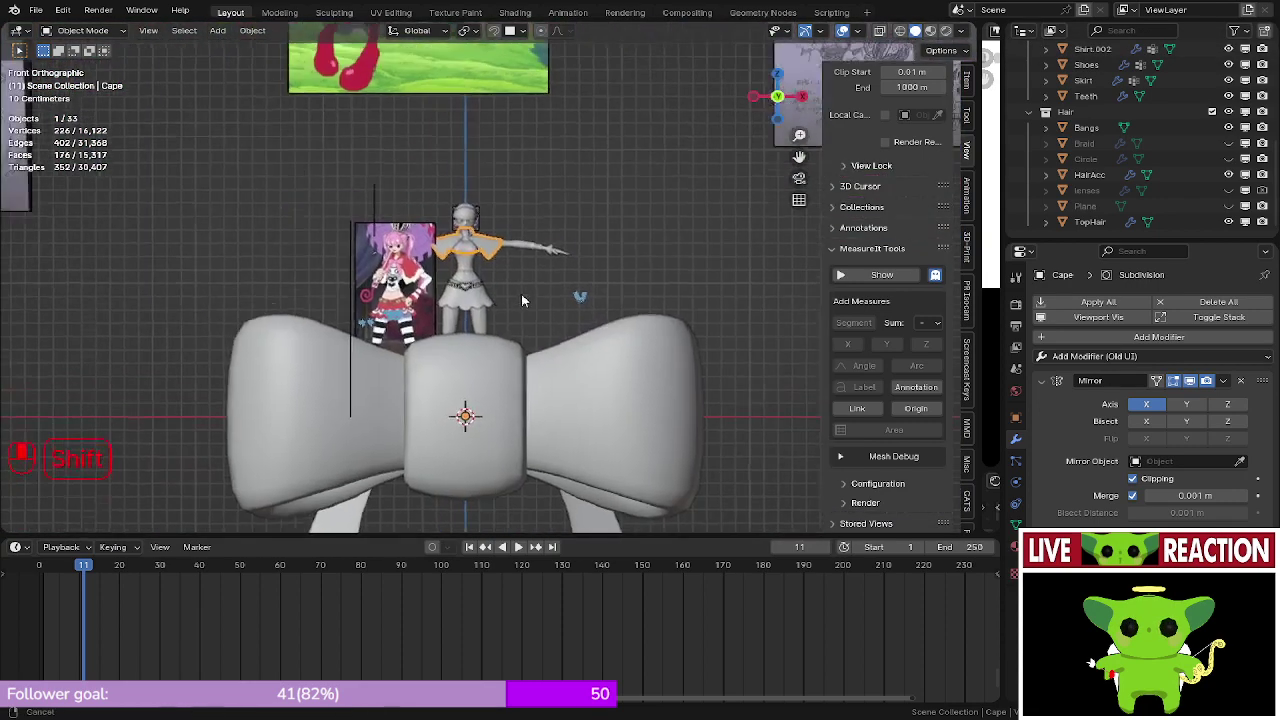
{"action": "scroll", "coordinate": [556, 336], "scroll_direction": "up", "scroll_amount": 6}
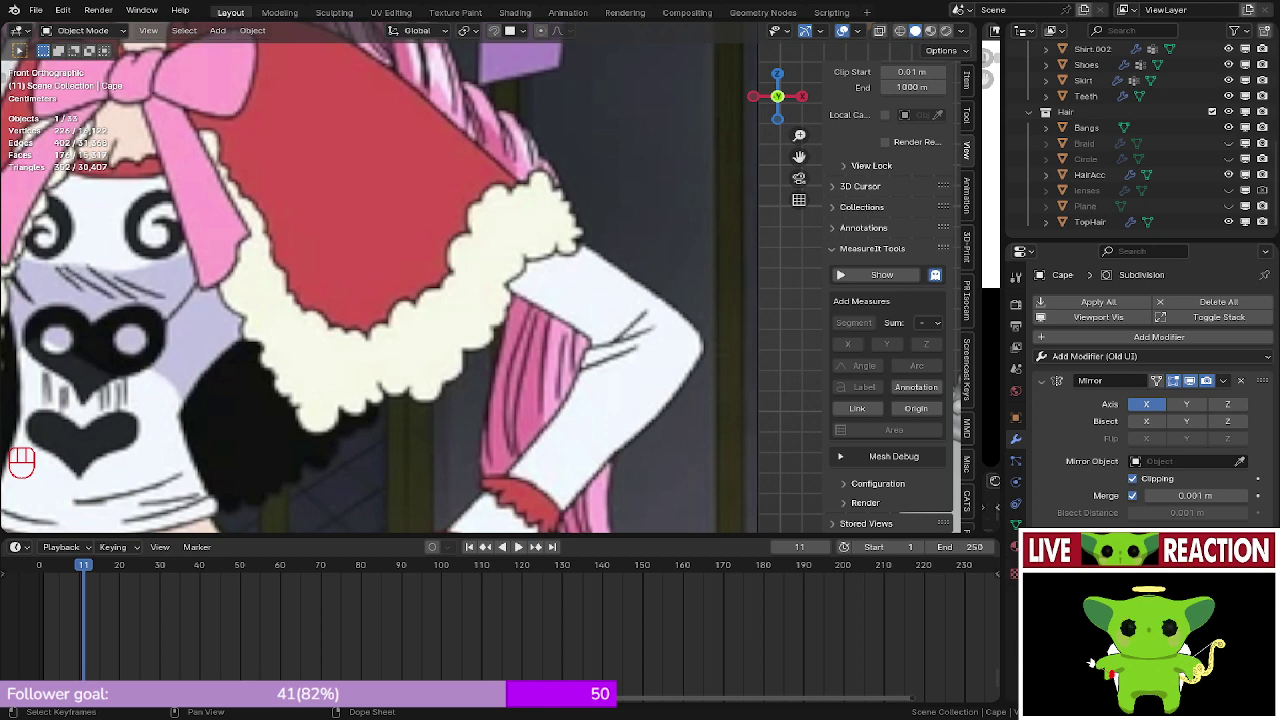
{"action": "scroll", "coordinate": [352, 237], "scroll_direction": "down", "scroll_amount": 1}
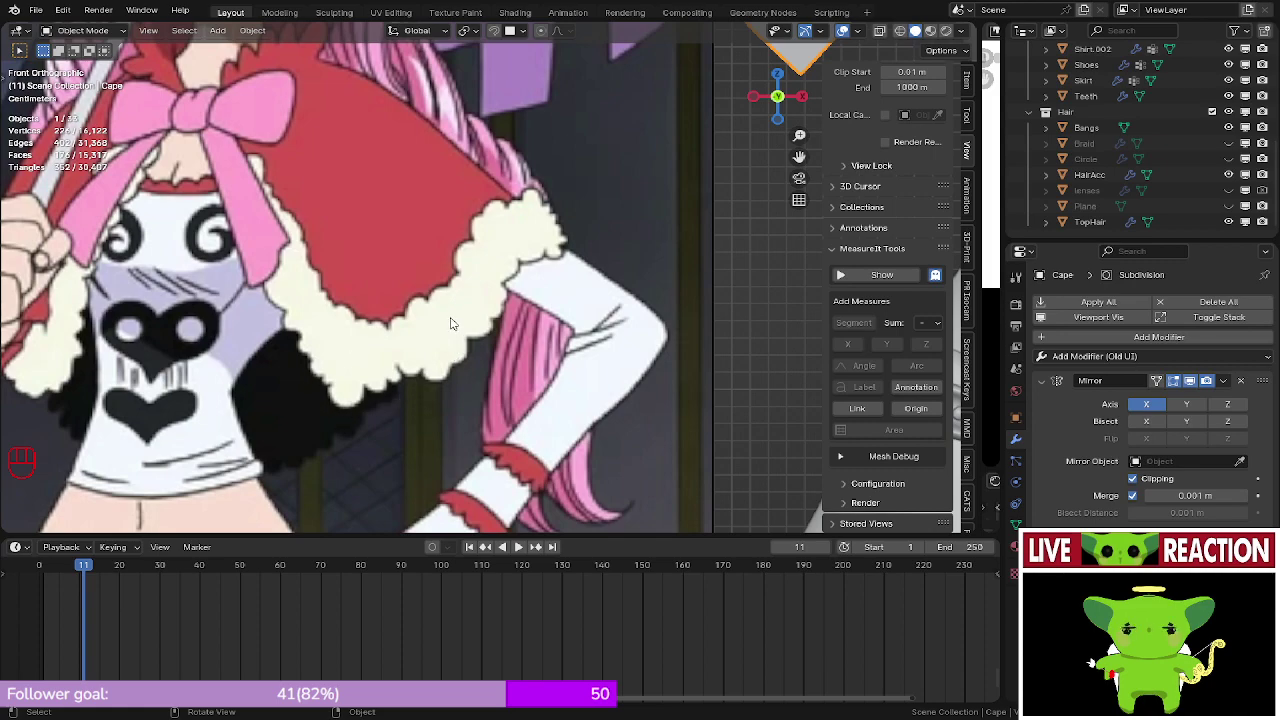
{"action": "scroll", "coordinate": [591, 265], "scroll_direction": "down", "scroll_amount": 8}
{"action": "scroll", "coordinate": [591, 265], "scroll_direction": "down", "scroll_amount": 4}
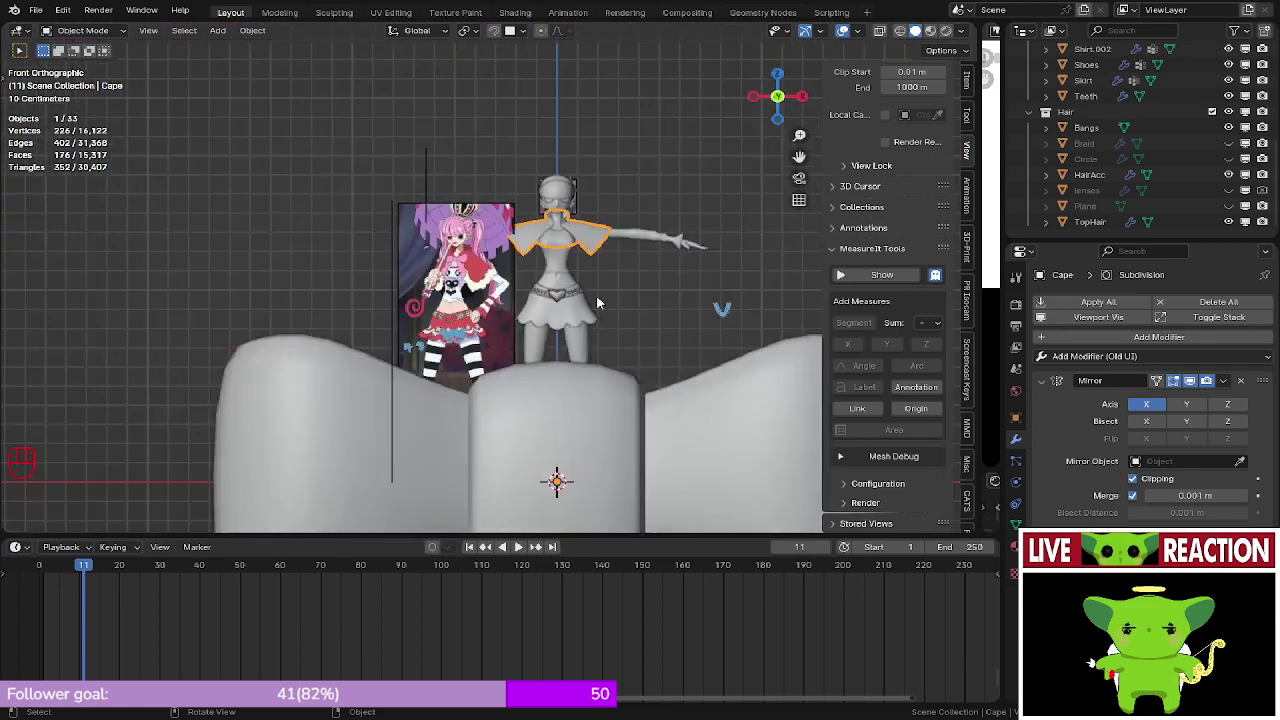
- Add a Quad Sphere mesh and lower its subdivisions to 2, keeping smooth shading
{"action": "left_click_drag", "start_coordinate": [599, 302], "coordinate": [445, 368], "text": "shift"}
{"action": "scroll", "coordinate": [445, 370], "scroll_direction": "up", "scroll_amount": 4}
{"action": "scroll", "coordinate": [445, 370], "scroll_direction": "up", "scroll_amount": 4}
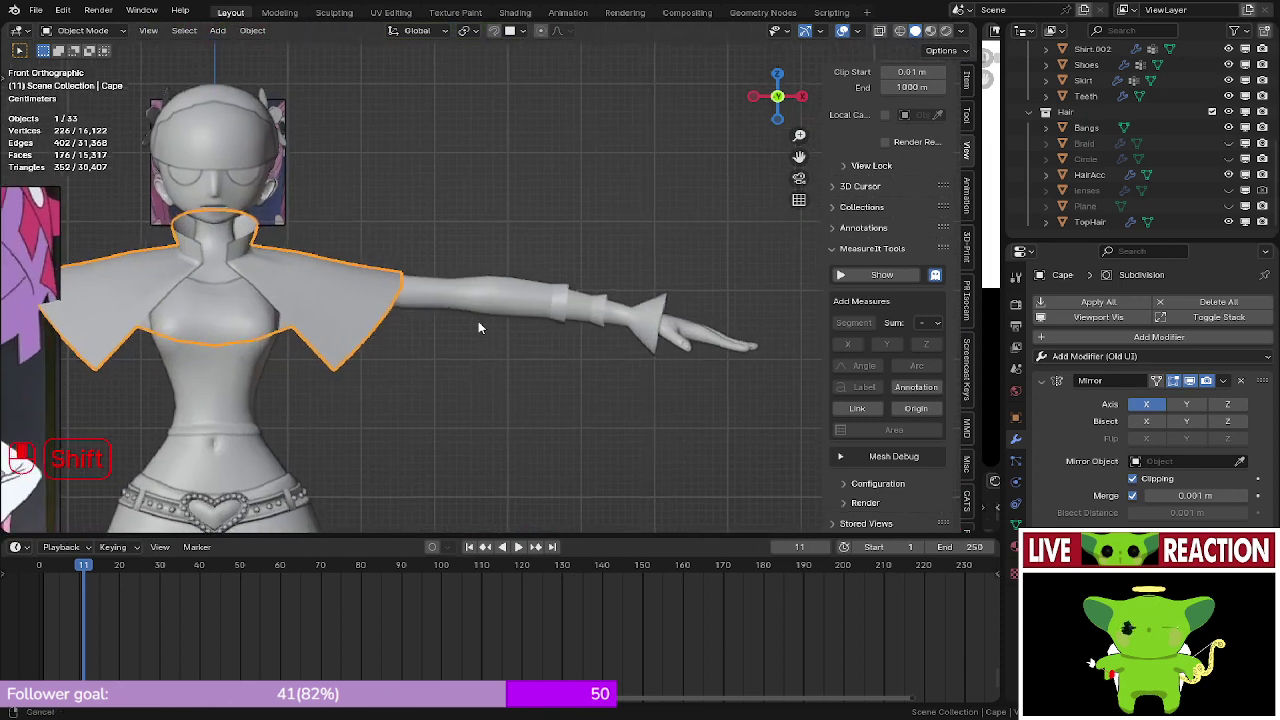
{"action": "key", "text": "shift+a"}
{"action": "mouse_move", "coordinate": [420, 398]}
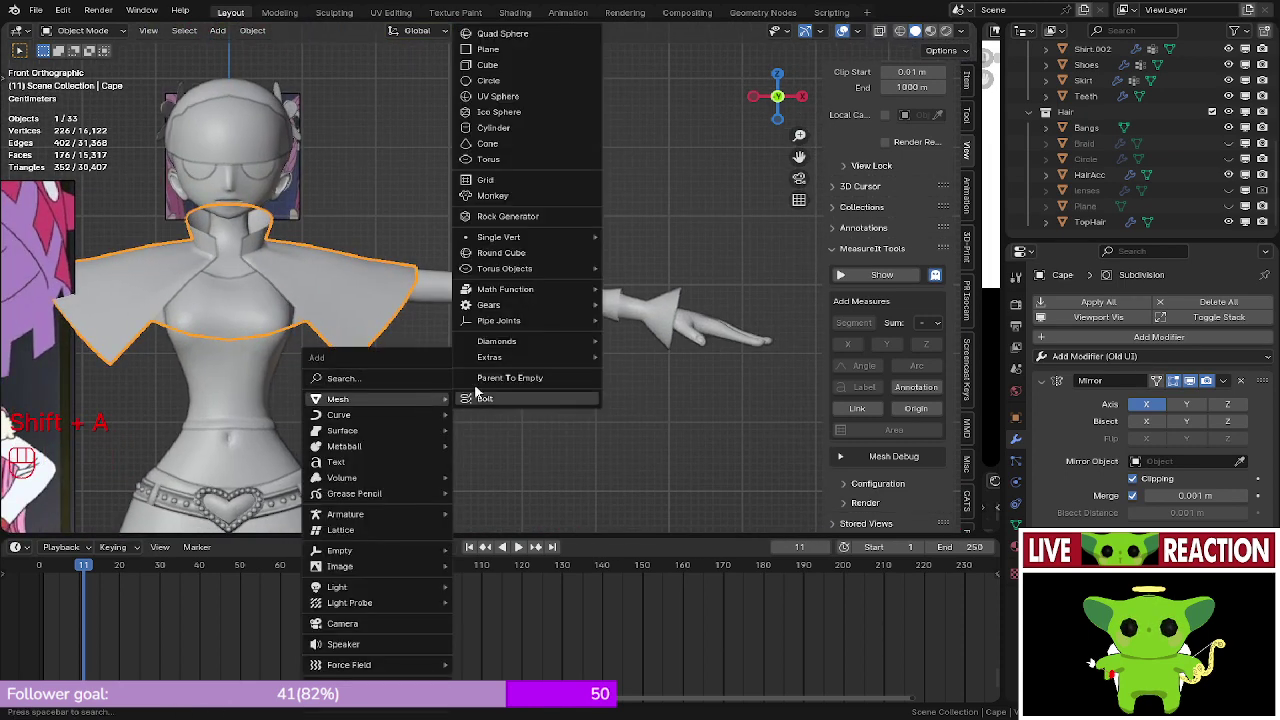
{"action": "left_click", "coordinate": [521, 40]}
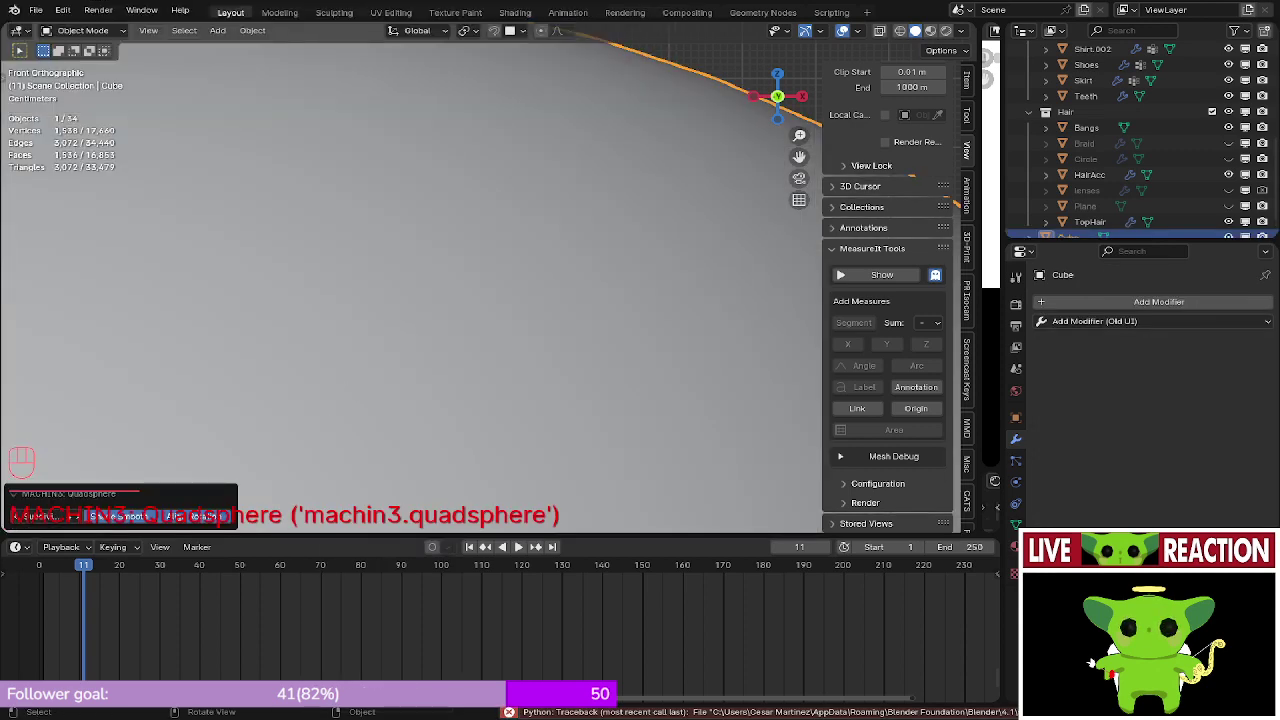
{"action": "left_click", "coordinate": [19, 518]}
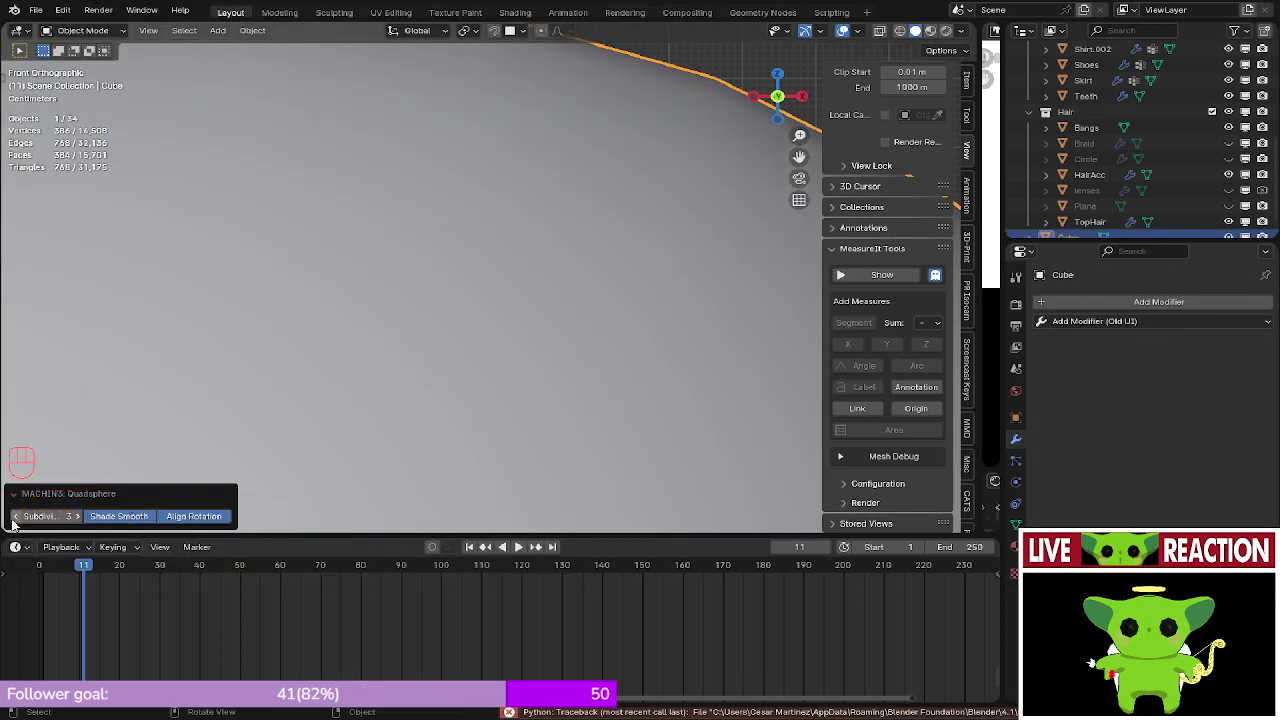
{"action": "left_click", "coordinate": [18, 516]}
- Scale down the whole mesh of the new sphere in Edit Mode
{"action": "scroll", "coordinate": [354, 329], "scroll_direction": "down", "scroll_amount": 4}
{"action": "middle_click_drag", "start_coordinate": [354, 329], "coordinate": [469, 406]}
{"action": "scroll", "coordinate": [366, 306], "scroll_direction": "down", "scroll_amount": 5}
{"action": "key", "text": "KP_1"}
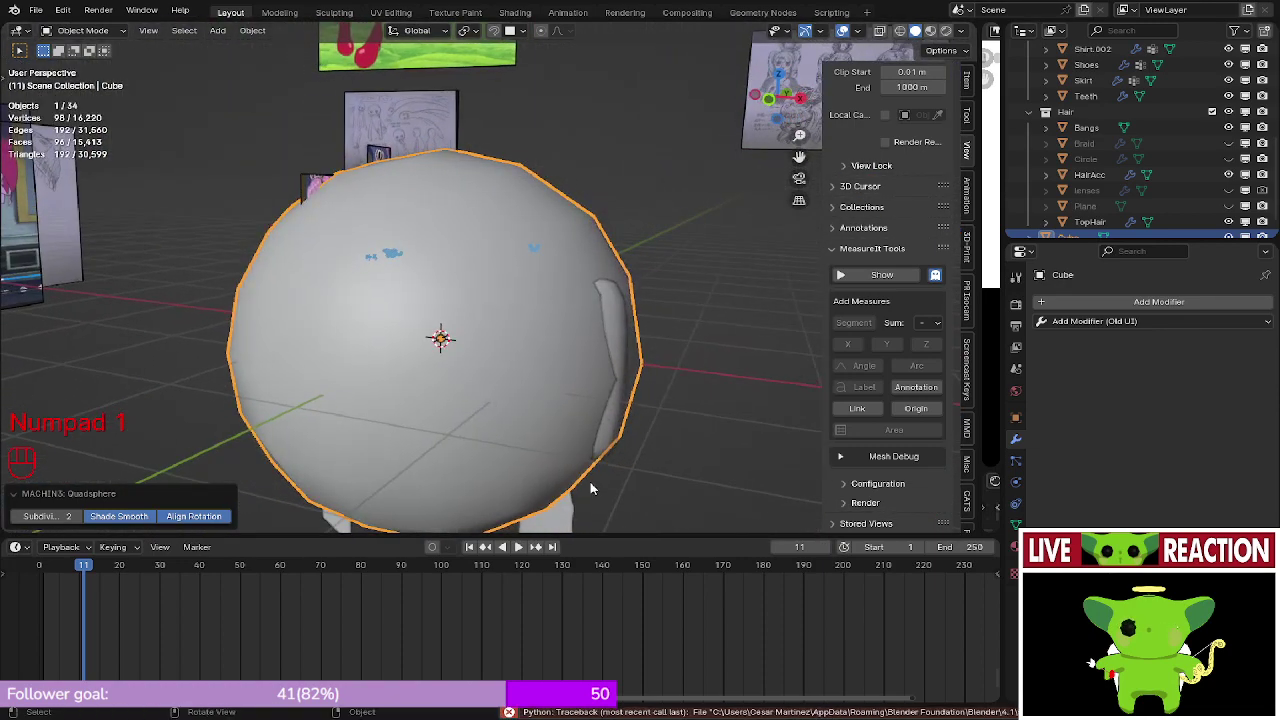
{"action": "key", "text": "Tab"}
{"action": "key", "text": "s"}
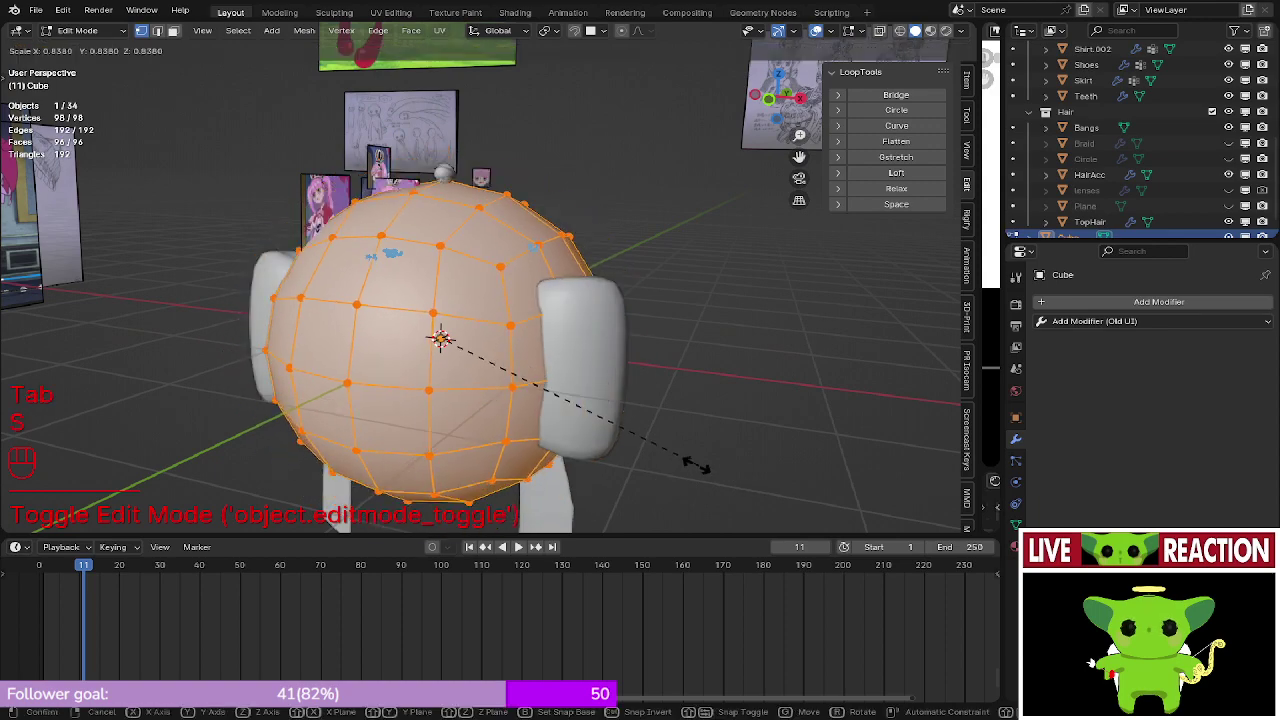
{"action": "left_click", "coordinate": [513, 382]}
- Raise the sphere about 0.94 m along the Z axis toward the figure
{"action": "scroll", "coordinate": [514, 380], "scroll_direction": "up", "scroll_amount": 2}
{"action": "key", "text": "KP_1"}
{"action": "middle_click_drag", "start_coordinate": [487, 300], "coordinate": [482, 391], "text": "shift"}
{"action": "scroll", "coordinate": [482, 391], "scroll_direction": "up", "scroll_amount": 3}
{"action": "key", "text": "g"}
{"action": "key", "text": "z"}
{"action": "left_click", "coordinate": [528, 77]}
- Shrink the sphere further and raise it about 0.34 m to chest height, between the cape's two sides
{"action": "middle_click_drag", "start_coordinate": [548, 120], "coordinate": [630, 208], "text": "shift"}
{"action": "scroll", "coordinate": [680, 320], "scroll_direction": "up", "scroll_amount": 3}
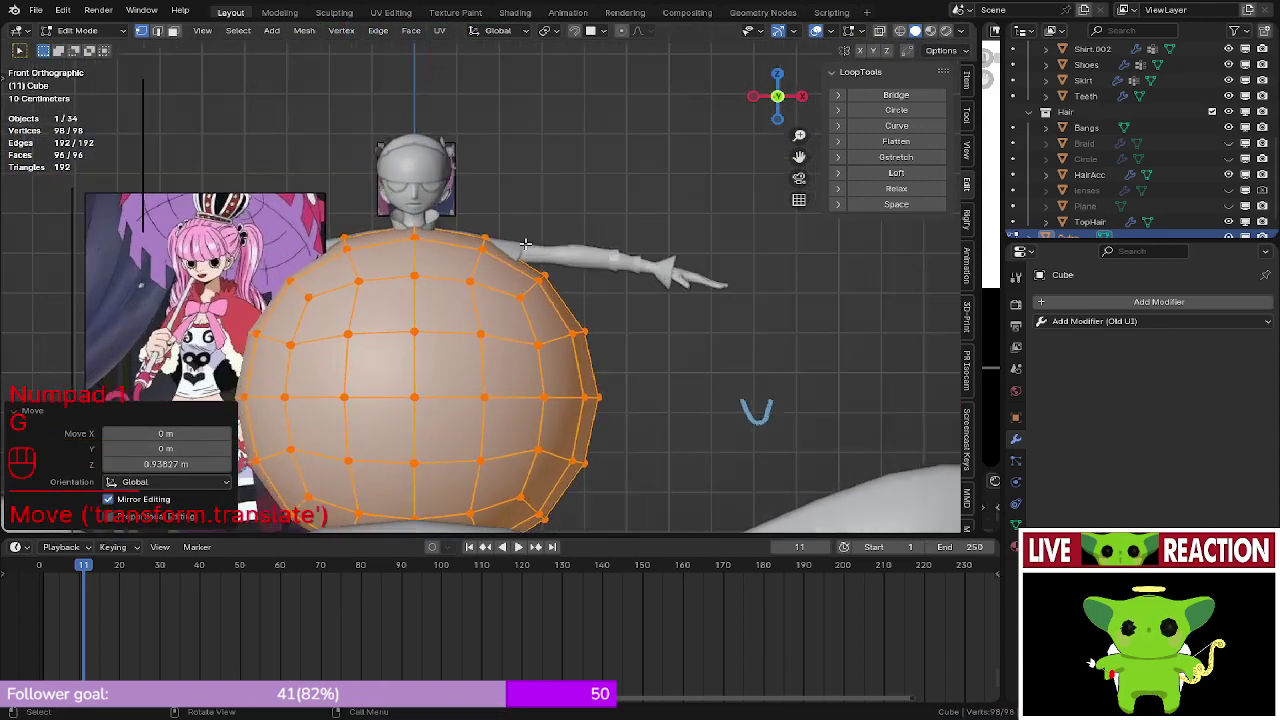
{"action": "key", "text": "s"}
{"action": "left_click", "coordinate": [540, 433]}
{"action": "key", "text": "g"}
{"action": "left_click", "coordinate": [550, 335]}
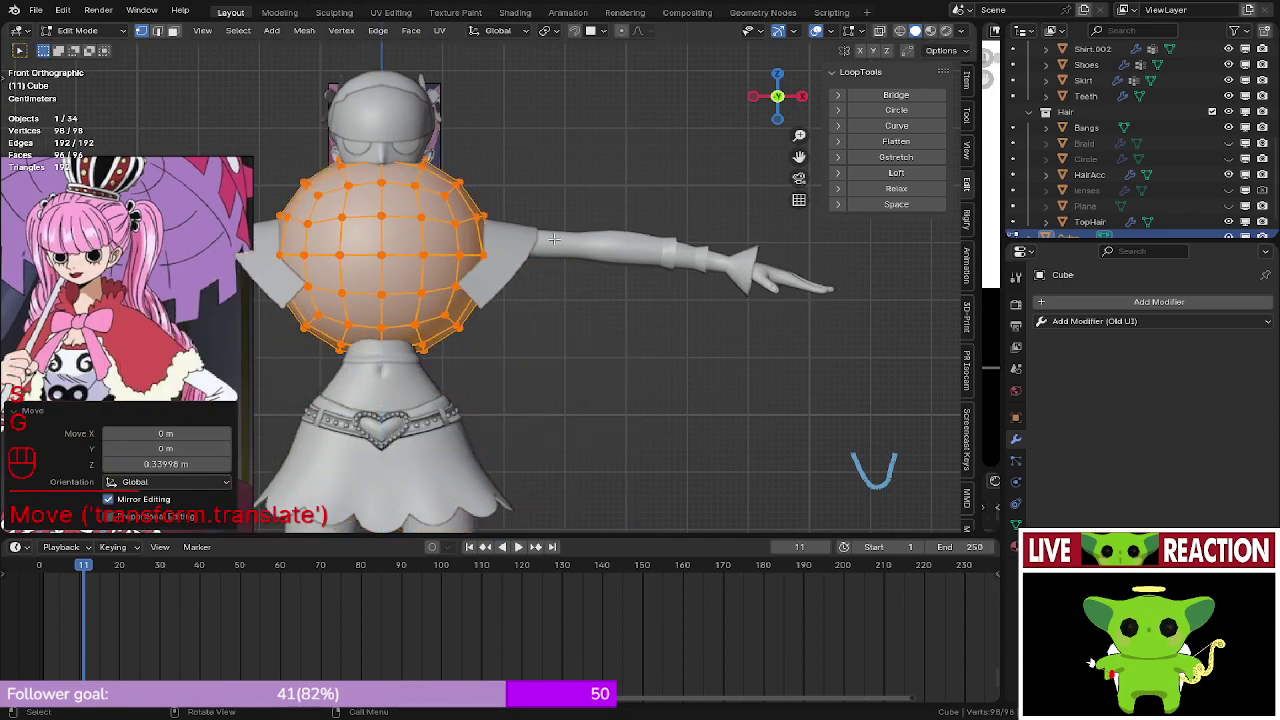
- Scale the sphere down again and move it about 0.14 m along X over the cape's side beside the chest
{"action": "key", "text": "s"}
{"action": "left_click", "coordinate": [549, 323]}
{"action": "key", "text": "g"}
{"action": "key", "text": "x"}
{"action": "left_click", "coordinate": [631, 326]}
- Move the sphere about -0.14 m along Y to bring it to the front of the cape
{"action": "middle_click_drag", "start_coordinate": [631, 328], "coordinate": [522, 448]}
{"action": "middle_click_drag", "start_coordinate": [522, 448], "coordinate": [517, 489], "text": "shift"}
{"action": "scroll", "coordinate": [509, 437], "scroll_direction": "up", "scroll_amount": 1}
{"action": "middle_click_drag", "start_coordinate": [509, 437], "coordinate": [463, 423]}
{"action": "key", "text": "KP_7"}
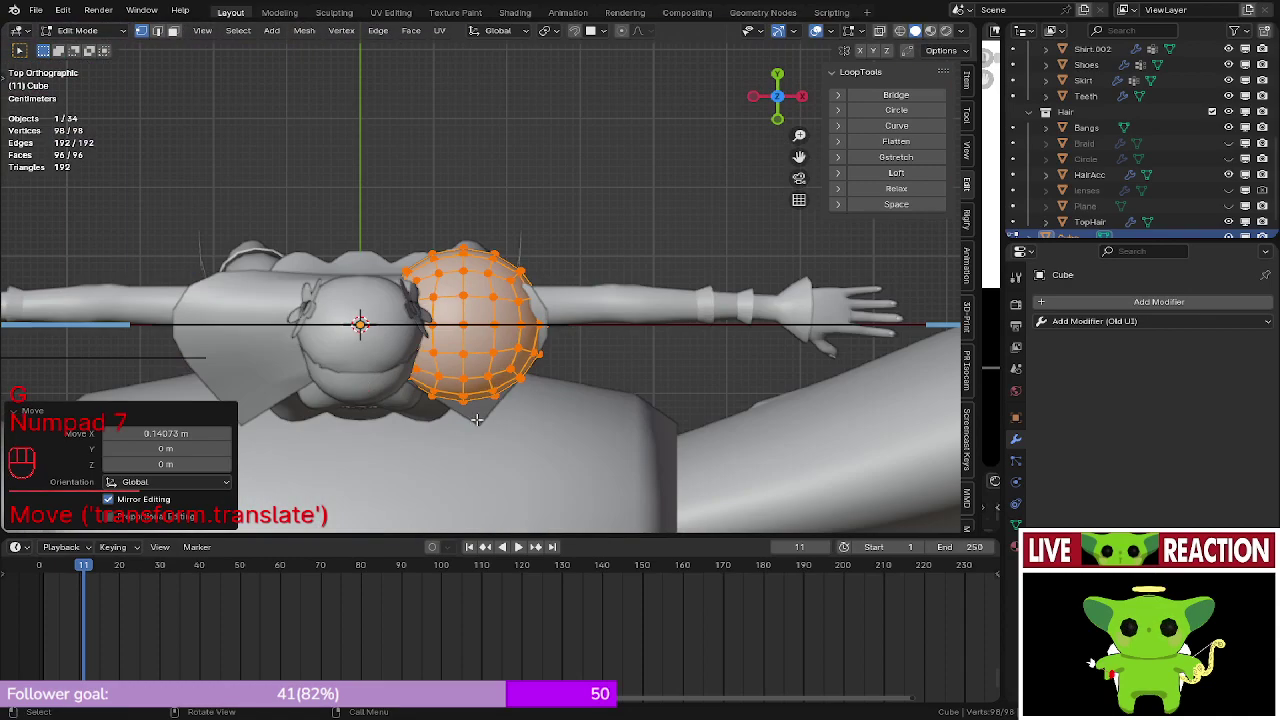
{"action": "key", "text": "g"}
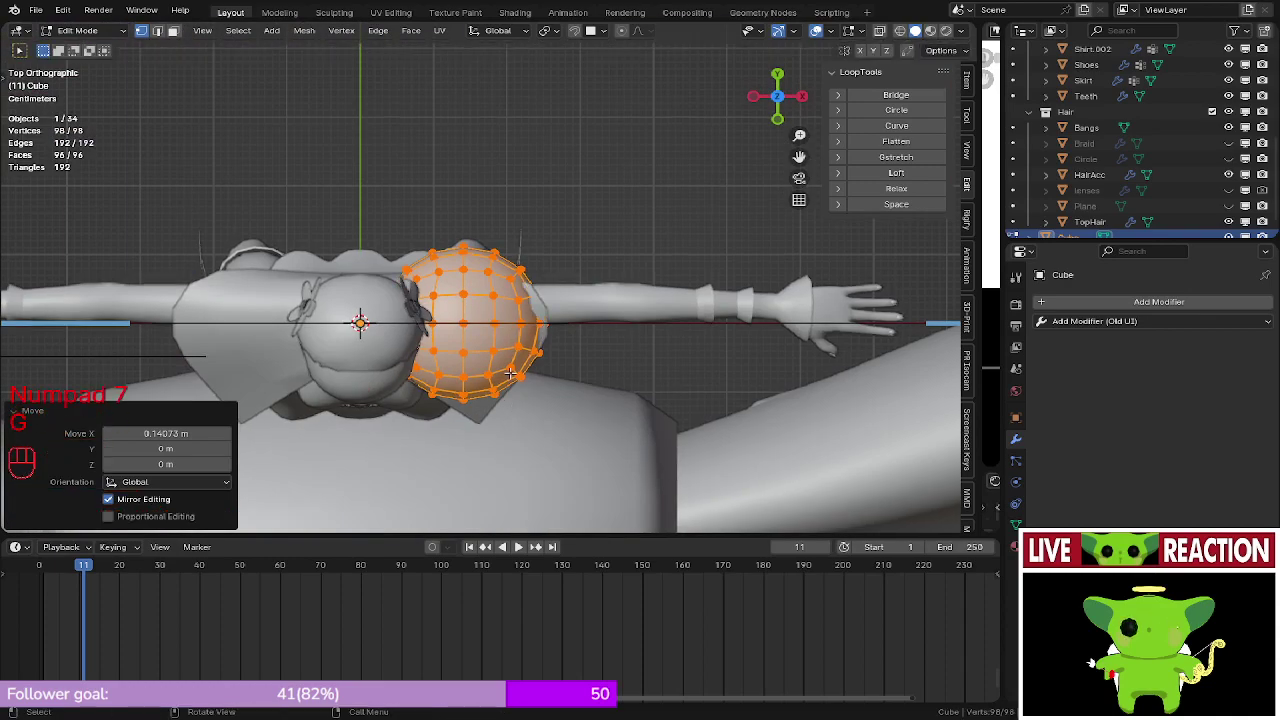
{"action": "key", "text": "y"}
{"action": "left_click", "coordinate": [500, 467]}
- Scale the sphere to about 0.333 and move it along Z and X onto the cape's pointed front corner
{"action": "key", "text": "KP_1"}
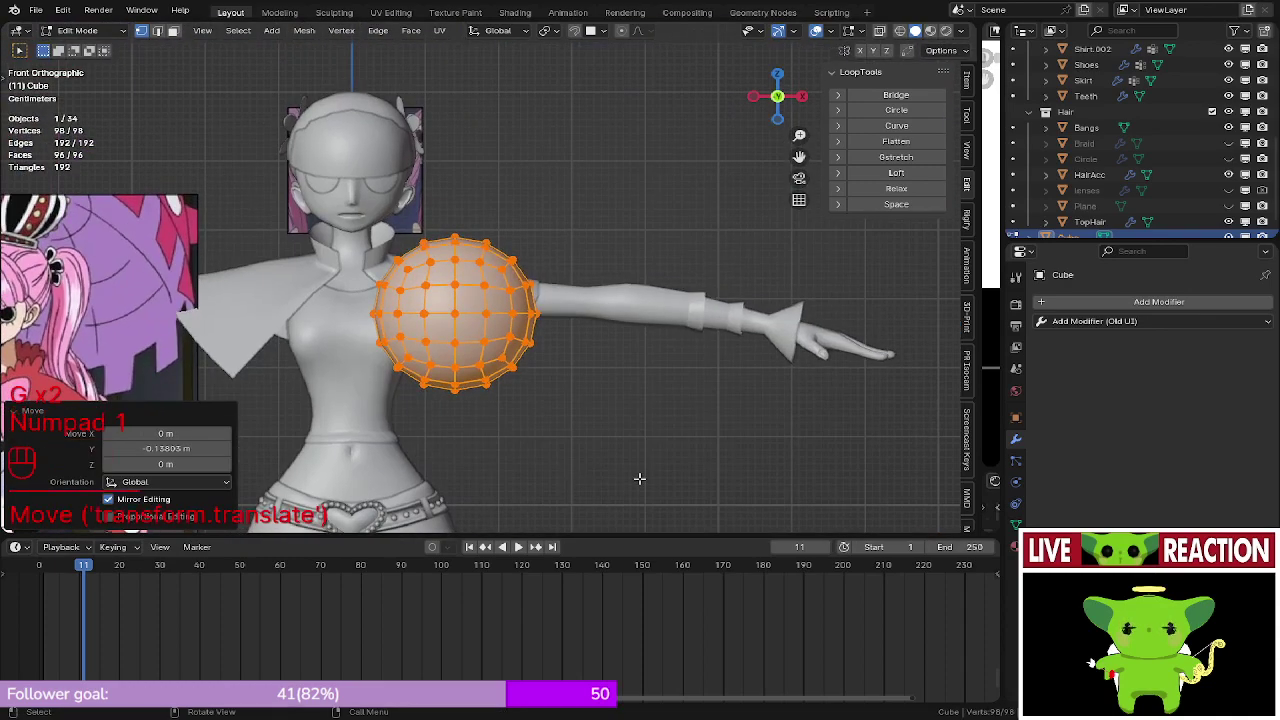
{"action": "key", "text": "s"}
{"action": "left_click", "coordinate": [504, 368]}
{"action": "middle_click_drag", "start_coordinate": [504, 369], "coordinate": [574, 303], "text": "shift"}
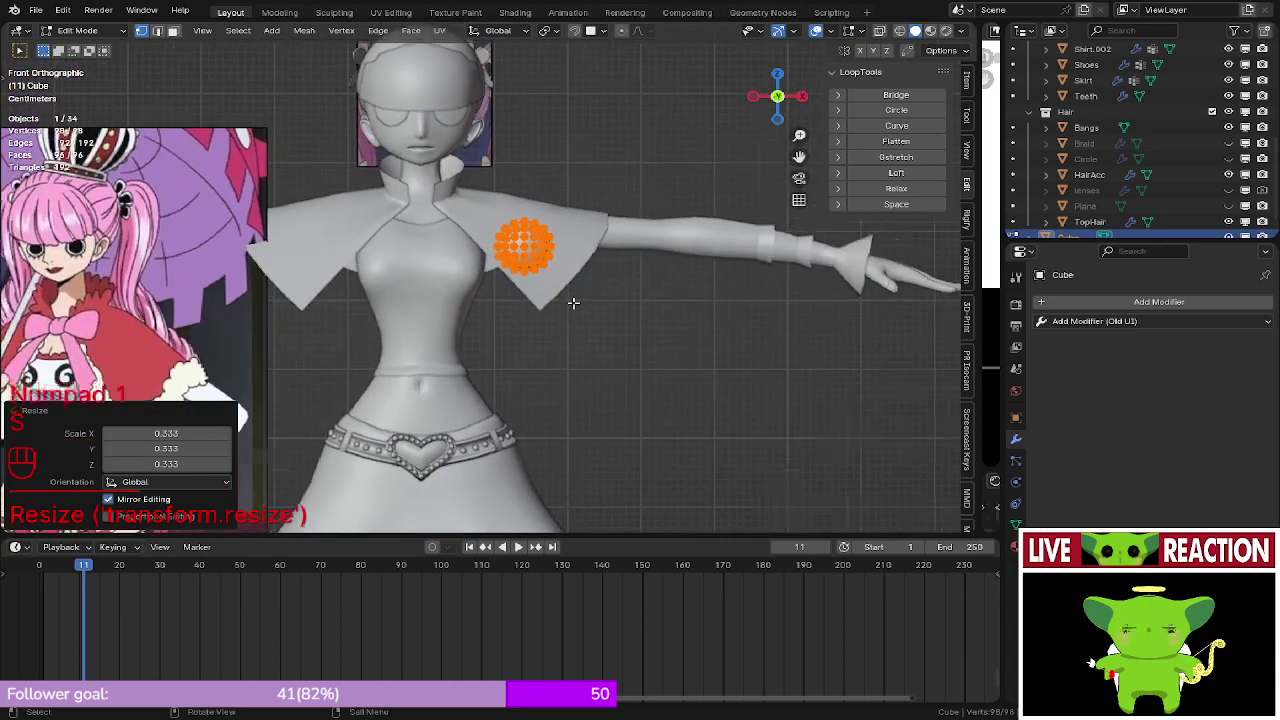
{"action": "scroll", "coordinate": [574, 303], "scroll_direction": "up", "scroll_amount": 5}
{"action": "key", "text": "g"}
{"action": "key", "text": "z"}
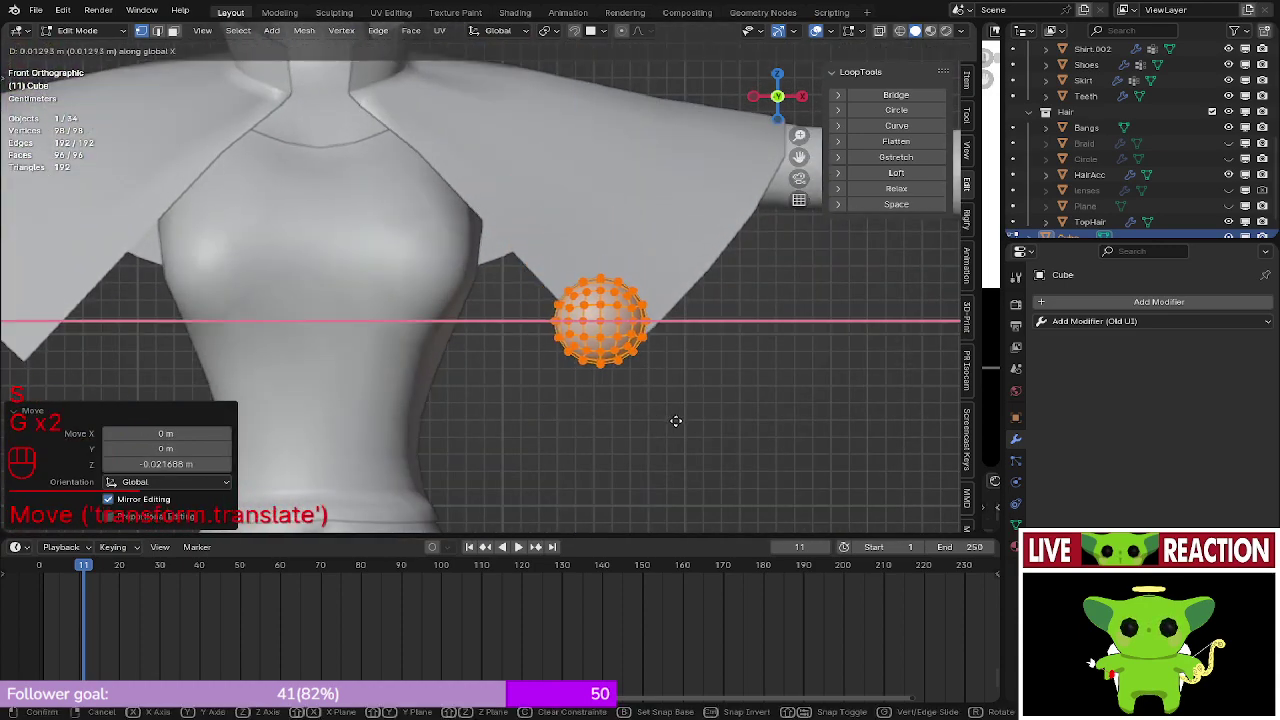
{"action": "middle_click_drag", "start_coordinate": [686, 421], "coordinate": [609, 320]}
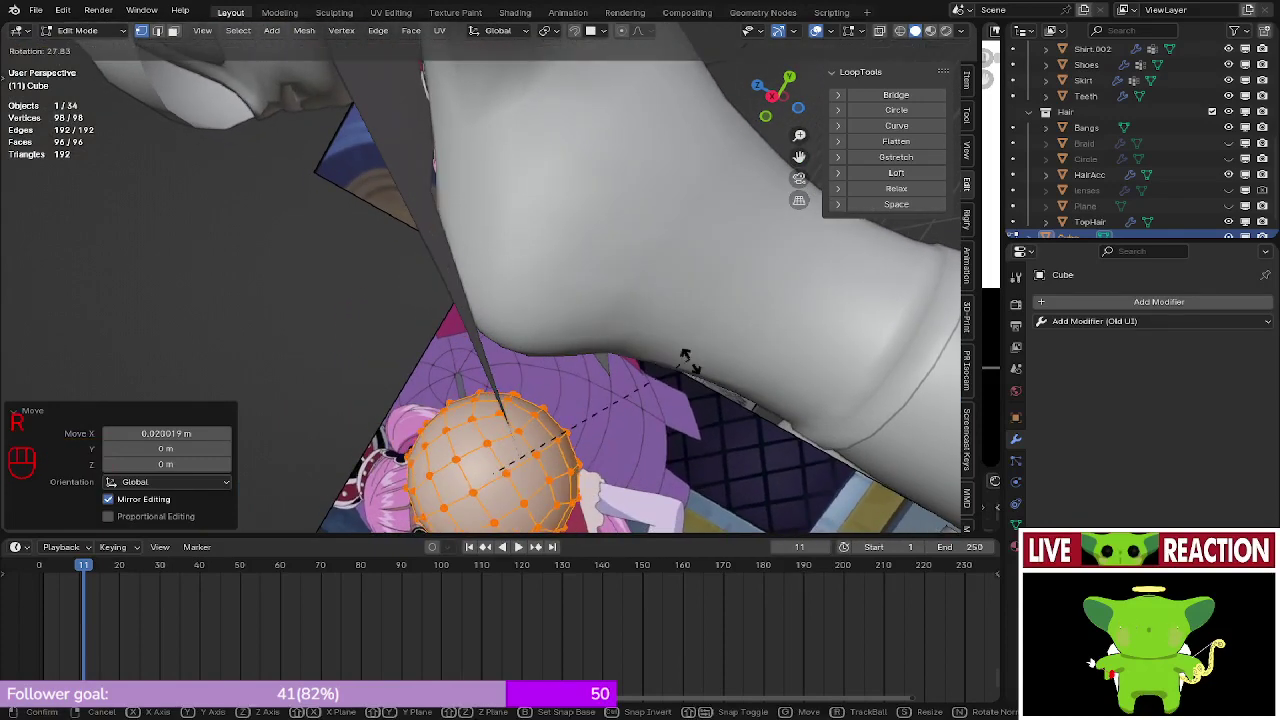
- Rotate the sphere about 37.3° in the view and shift it about 0.015 m along Y onto the cape's tip
{"action": "left_click", "coordinate": [698, 395]}
{"action": "right_click", "coordinate": [719, 391]}
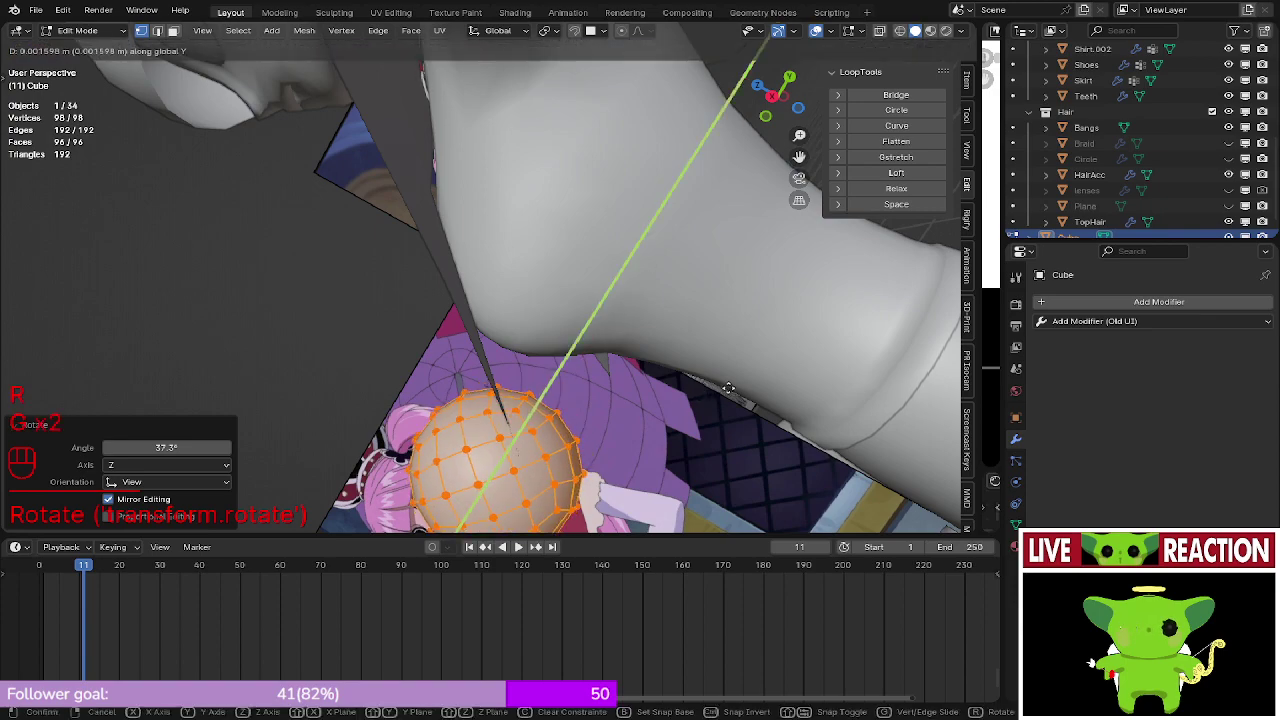
{"action": "left_click", "coordinate": [787, 369]}
{"action": "mouse_move", "coordinate": [787, 369]}
{"action": "middle_mouse_down"}
{"action": "mouse_move", "coordinate": [655, 383]}
{"action": "mouse_move", "coordinate": [606, 420]}
{"action": "middle_mouse_up"}
- Check the sphere's overlap with the cape in wireframe and rotate it about -9.6° in the view
{"action": "key", "text": "z"}
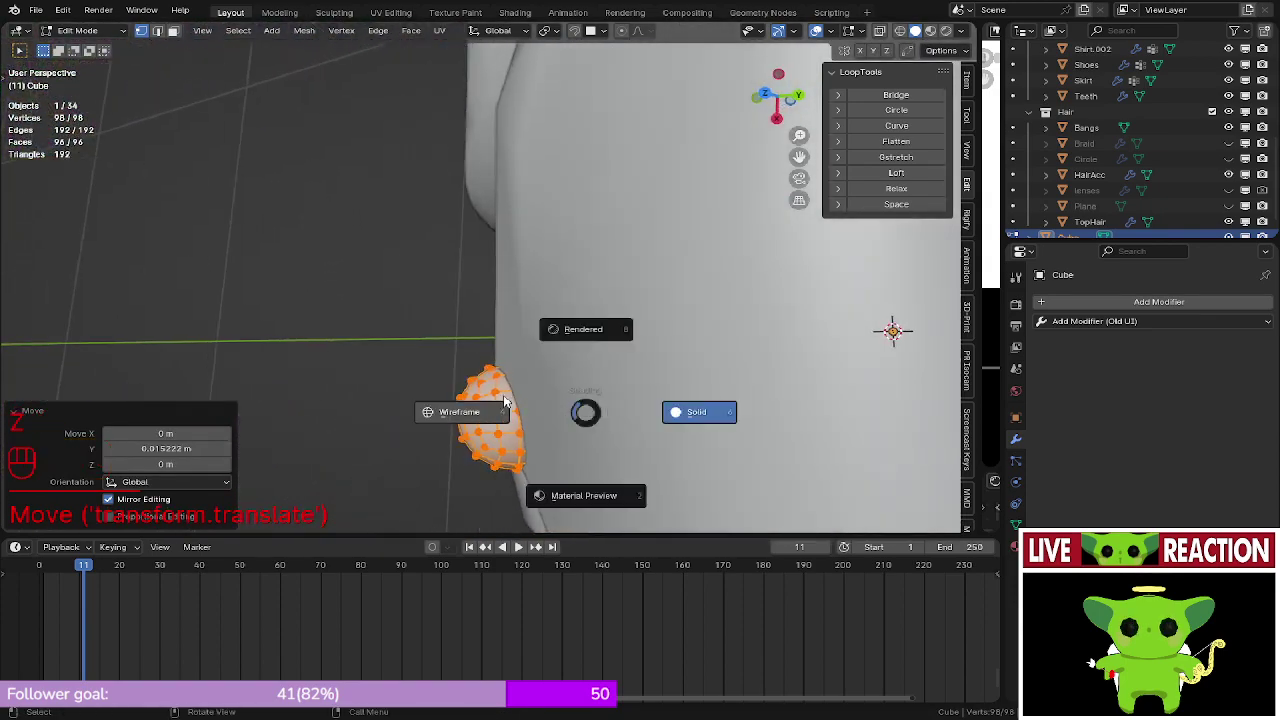
{"action": "left_click", "coordinate": [470, 405]}
{"action": "mouse_move", "coordinate": [470, 405]}
{"action": "middle_mouse_down"}
{"action": "mouse_move", "coordinate": [488, 391]}
{"action": "mouse_move", "coordinate": [477, 394]}
{"action": "middle_mouse_up"}
{"action": "key", "text": "z"}
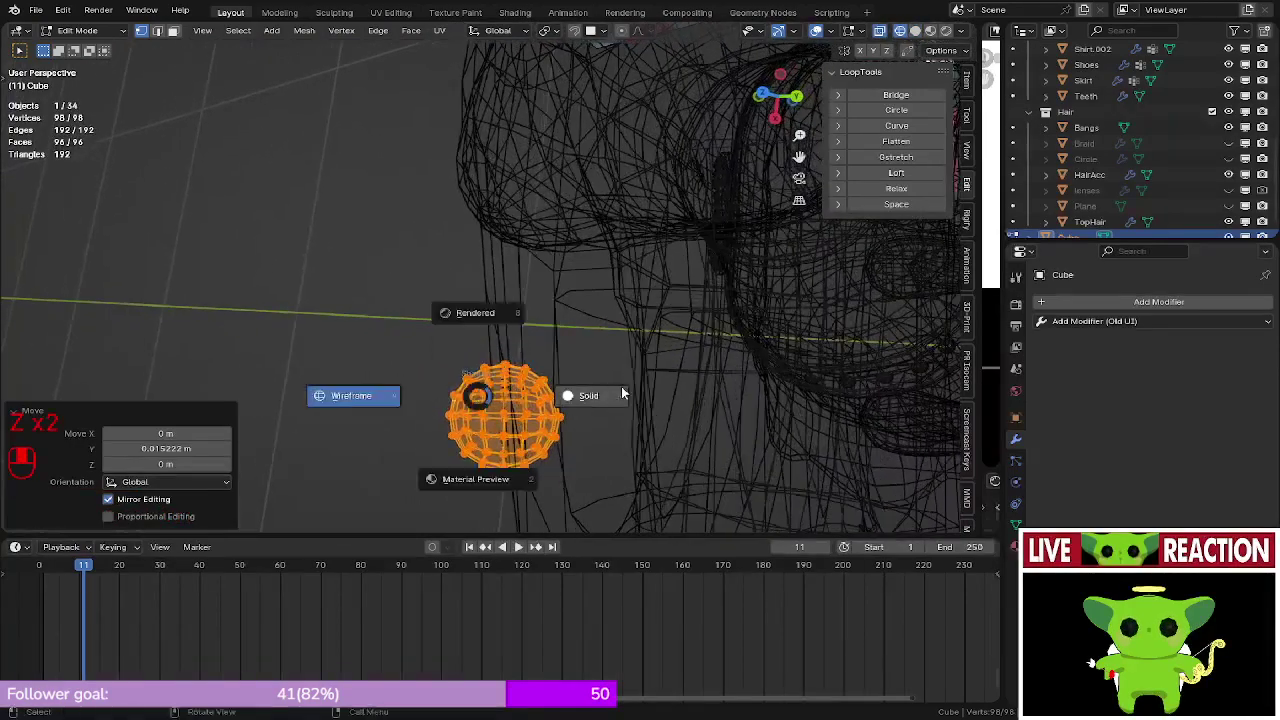
{"action": "left_click", "coordinate": [621, 386]}
{"action": "key", "text": "r"}
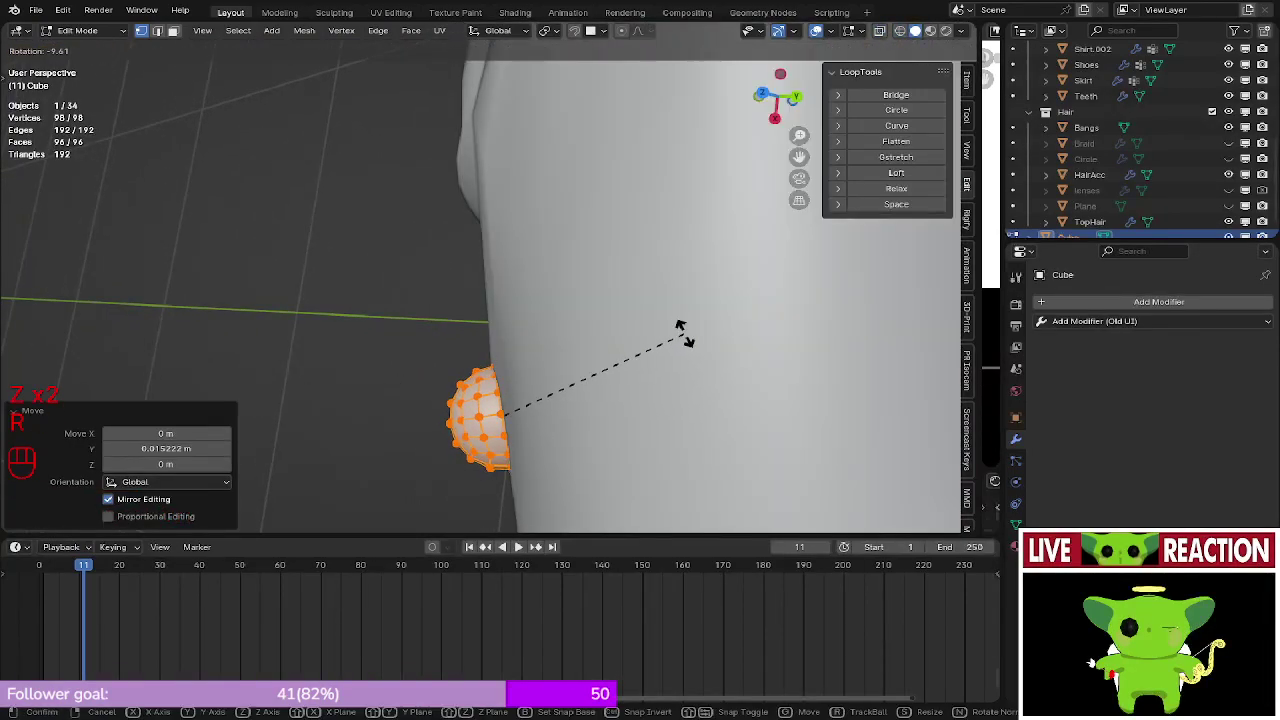
{"action": "left_click", "coordinate": [683, 333]}
- Rotate the sphere about 7.7° in the side view and nudge it about 1.5 mm in Y and Z
{"action": "middle_click_drag", "start_coordinate": [683, 333], "coordinate": [591, 287]}
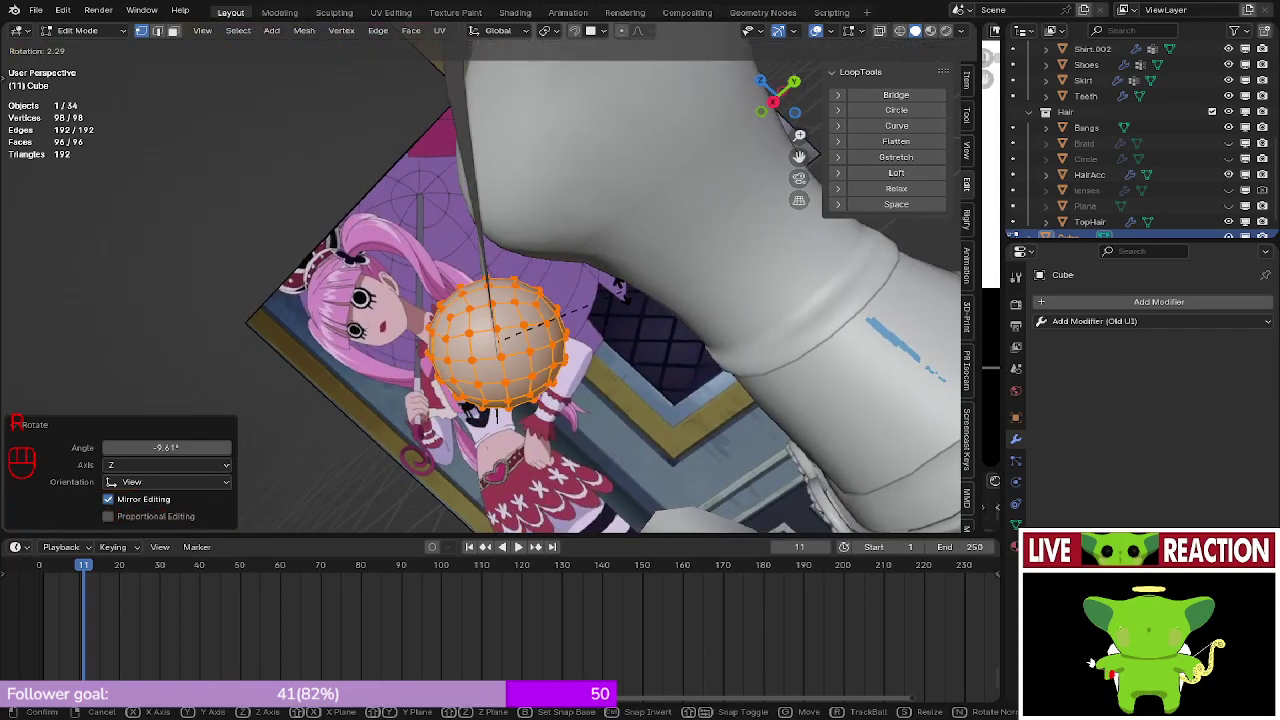
{"action": "middle_click_drag", "start_coordinate": [481, 375], "coordinate": [600, 300]}
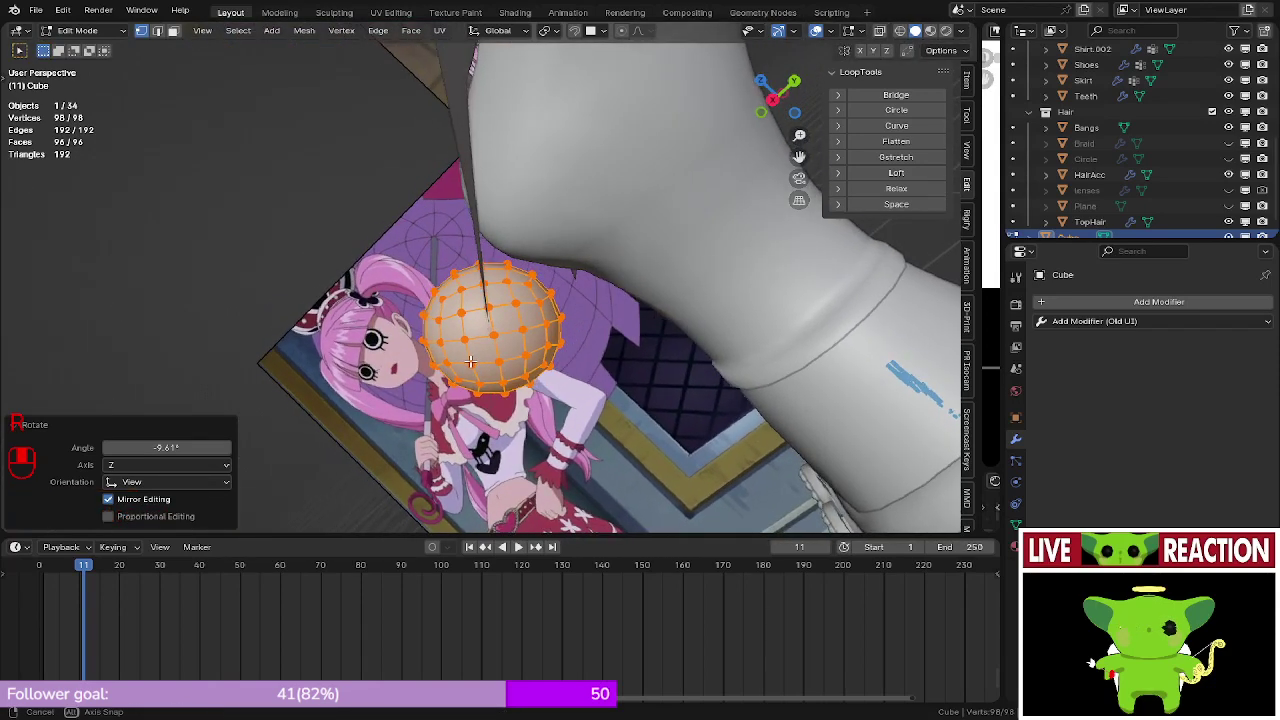
{"action": "key", "text": "r"}
{"action": "key", "text": "r"}
{"action": "left_click", "coordinate": [625, 300]}
{"action": "key", "text": "g"}
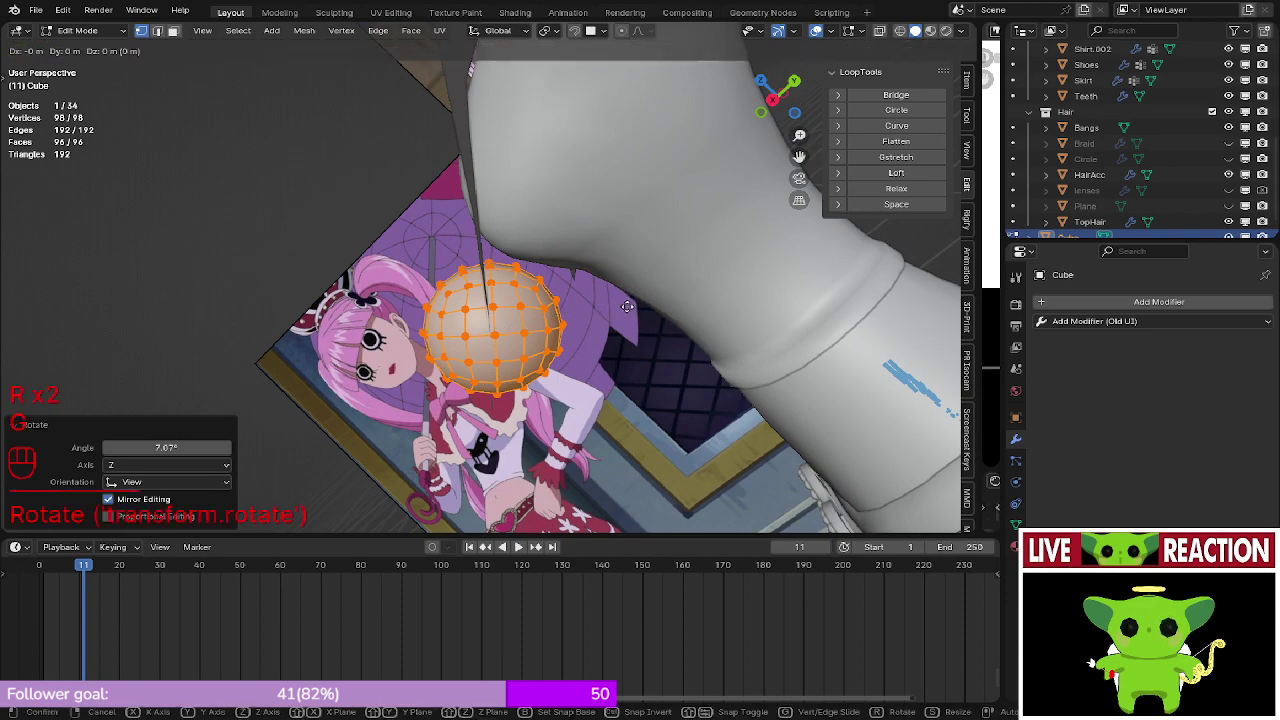
{"action": "left_click", "coordinate": [621, 307]}
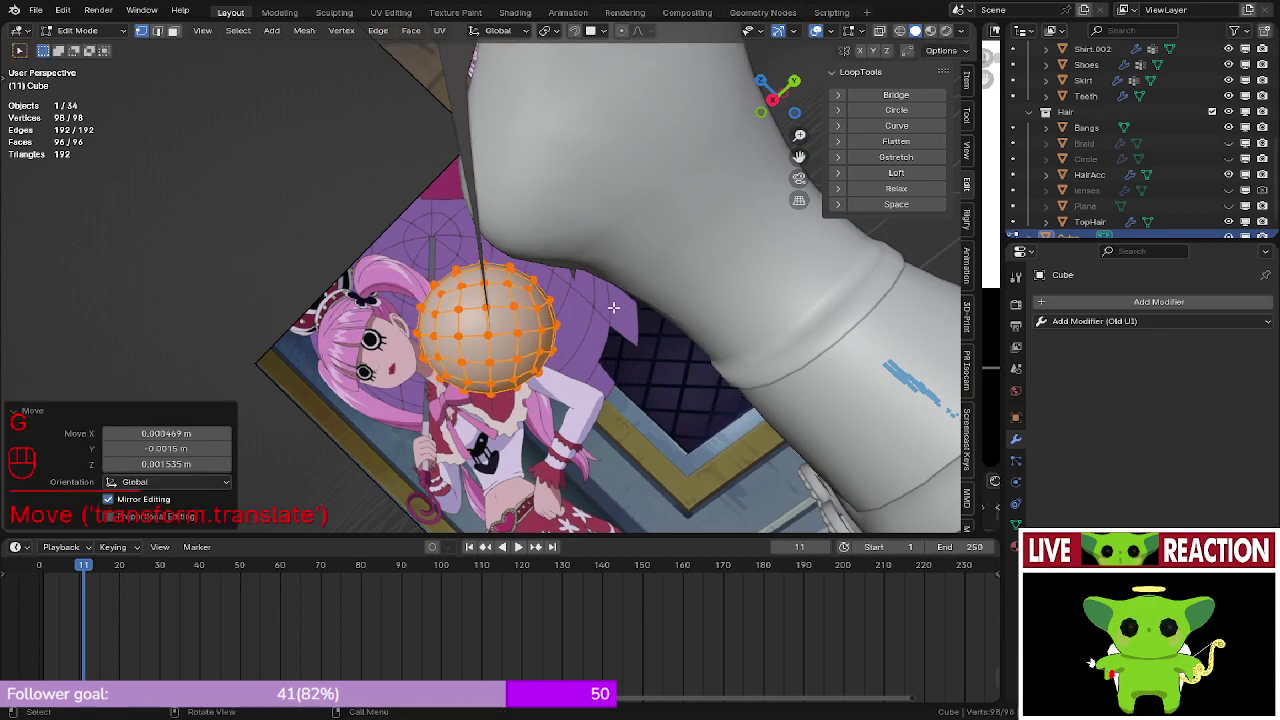
- Nudge the sphere about 3.5 mm along Y and -2.5 mm along Z to center it on the cape's tip
{"action": "middle_click_drag", "start_coordinate": [614, 305], "coordinate": [650, 290]}
{"action": "middle_click_drag", "start_coordinate": [650, 290], "coordinate": [617, 326]}
{"action": "key", "text": "g"}
{"action": "right_click", "coordinate": [619, 329]}
{"action": "middle_click_drag", "start_coordinate": [425, 375], "coordinate": [625, 325]}
{"action": "key", "text": "g"}
{"action": "left_click", "coordinate": [461, 410]}
{"action": "key", "text": "g"}
{"action": "middle_click_drag", "start_coordinate": [547, 326], "coordinate": [728, 437]}
- Rotate the sphere about -39° in the view to match the angle of the cape's pointed corner
{"action": "key", "text": "KP_1"}
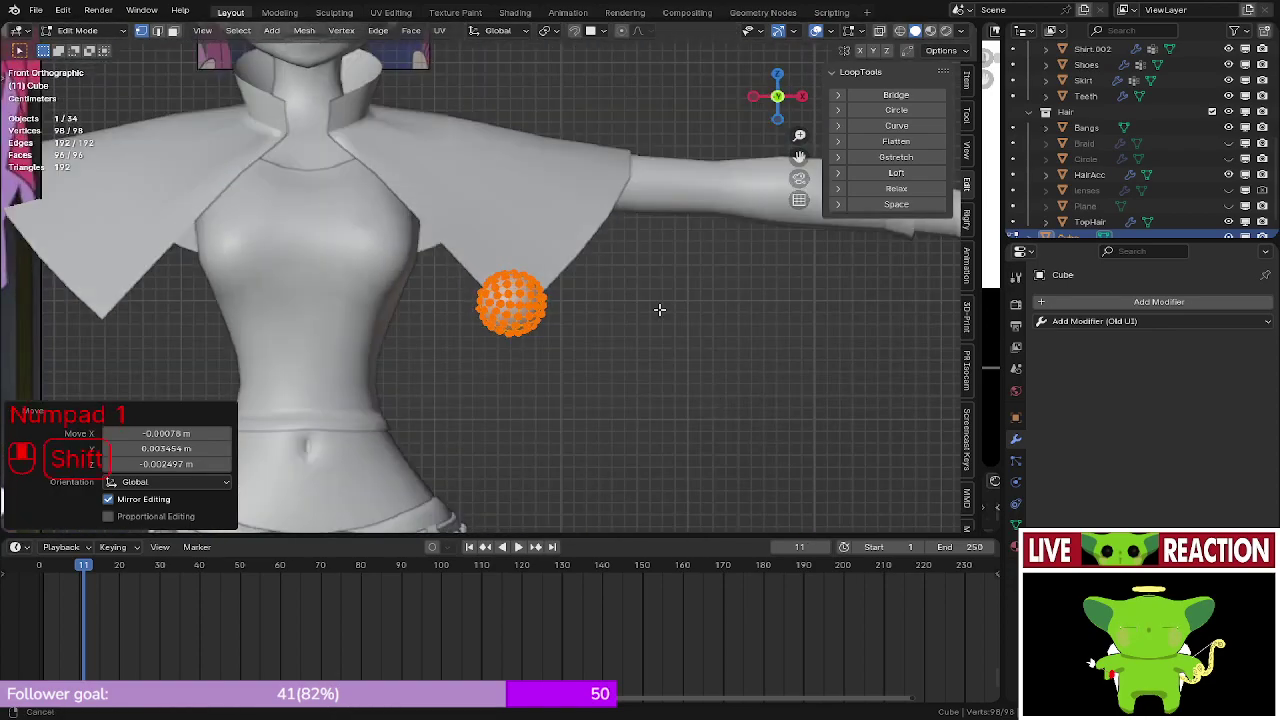
{"action": "mouse_move", "coordinate": [659, 310]}
{"action": "middle_mouse_down"}
{"action": "mouse_move", "coordinate": [403, 263]}
{"action": "mouse_move", "coordinate": [621, 344]}
{"action": "mouse_move", "coordinate": [504, 354]}
{"action": "mouse_move", "coordinate": [508, 341]}
{"action": "mouse_move", "coordinate": [538, 347]}
{"action": "middle_mouse_up"}
{"action": "scroll", "coordinate": [566, 317], "scroll_direction": "up", "scroll_amount": 3}
{"action": "key", "text": "shift+z"}
{"action": "key", "text": "shift+z"}
{"action": "left_click", "coordinate": [478, 349]}
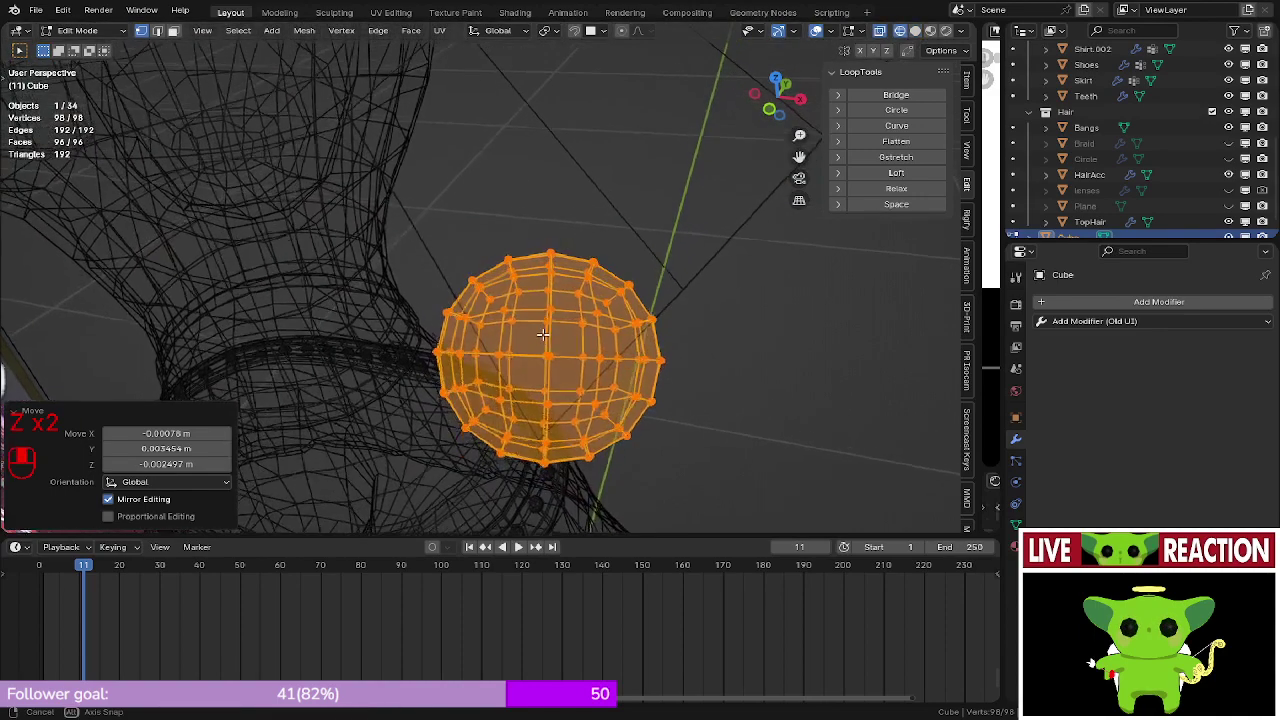
{"action": "key", "text": "z"}
{"action": "key", "text": "r"}
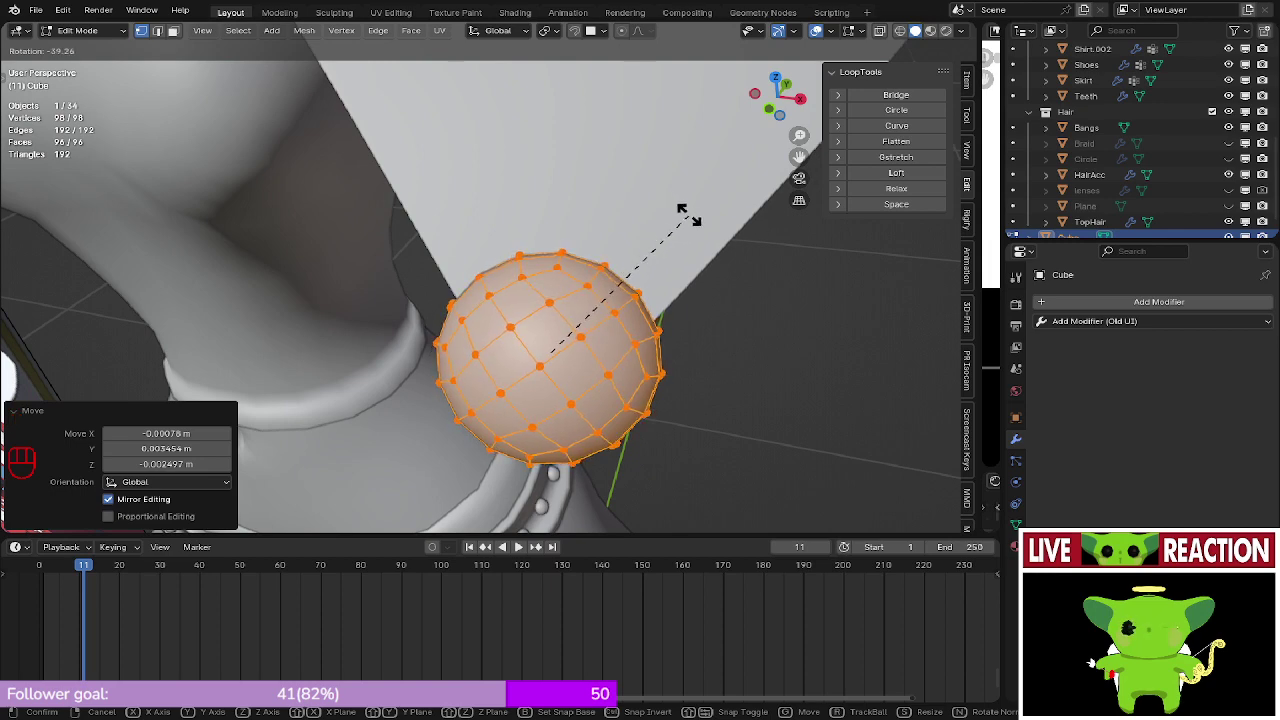
{"action": "left_click", "coordinate": [682, 210]}
- Fine-tune the sphere's tilt against the cape's edge with view rotations of about 0.9° and 2.95°
{"action": "mouse_move", "coordinate": [682, 210]}
{"action": "middle_mouse_down"}
{"action": "mouse_move", "coordinate": [432, 348]}
{"action": "mouse_move", "coordinate": [470, 221]}
{"action": "mouse_move", "coordinate": [763, 357]}
{"action": "mouse_move", "coordinate": [575, 285]}
{"action": "mouse_move", "coordinate": [597, 174]}
{"action": "mouse_move", "coordinate": [425, 360]}
{"action": "mouse_move", "coordinate": [442, 338]}
{"action": "mouse_move", "coordinate": [632, 307]}
{"action": "mouse_move", "coordinate": [590, 396]}
{"action": "mouse_move", "coordinate": [418, 258]}
{"action": "mouse_move", "coordinate": [365, 277]}
{"action": "mouse_move", "coordinate": [440, 291]}
{"action": "middle_mouse_up"}
{"action": "key", "text": "shift+z"}
{"action": "key", "text": "r"}
{"action": "left_click", "coordinate": [633, 308]}
{"action": "key", "text": "z"}
{"action": "key", "text": "shift+z"}
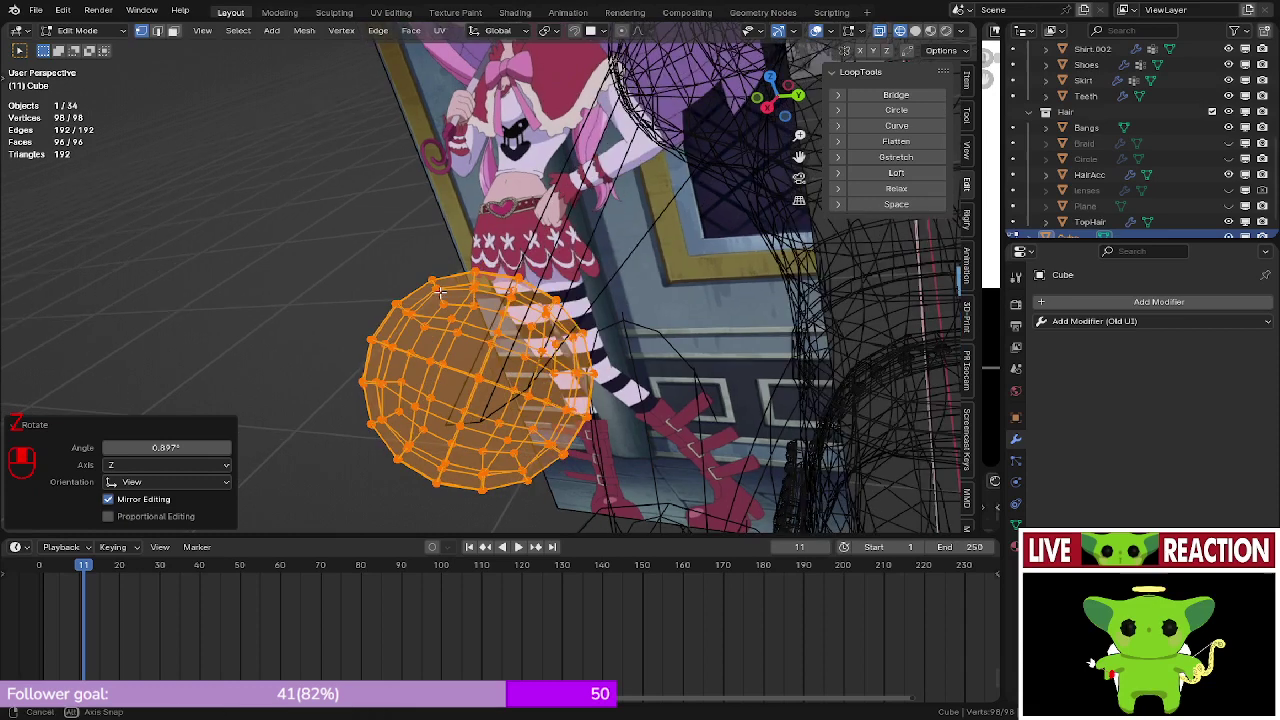
{"action": "key", "text": "shift+z"}
{"action": "key", "text": "r"}
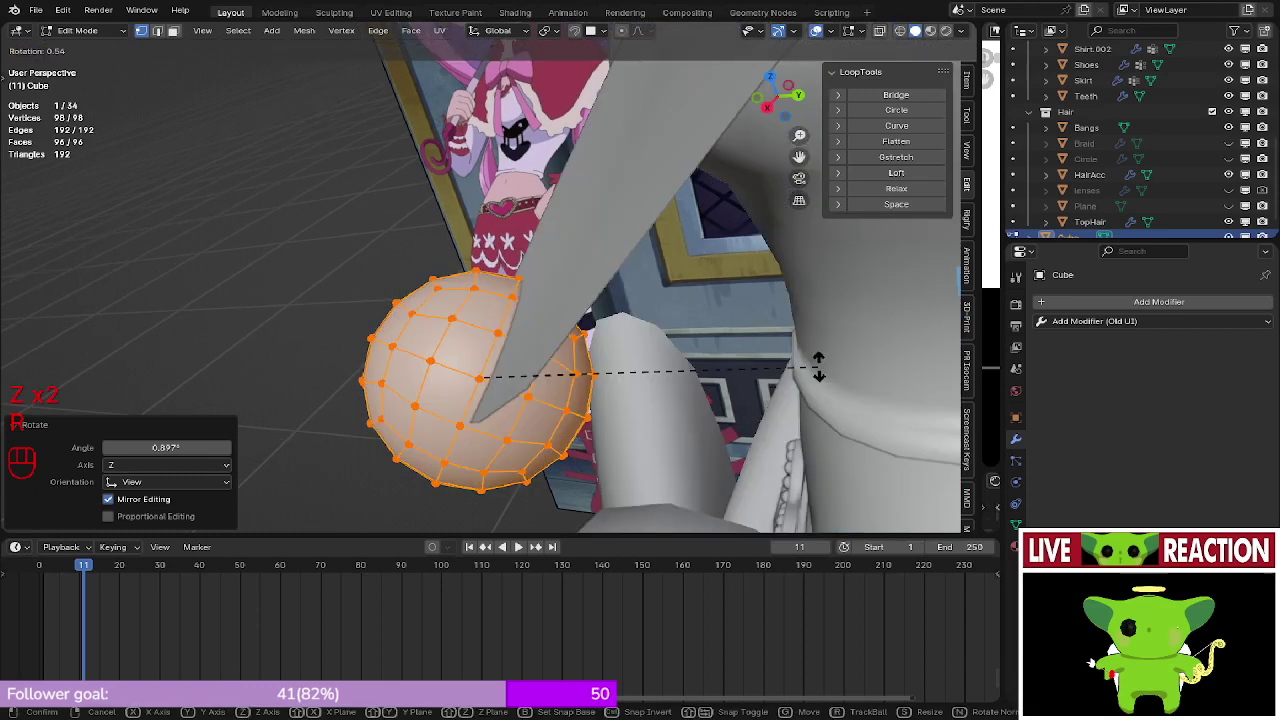
{"action": "left_click", "coordinate": [834, 380]}
- Examine how the sphere sits on the cape's tip, comparing wireframe and solid shading from several angles
{"action": "mouse_move", "coordinate": [528, 318]}
{"action": "middle_mouse_down"}
{"action": "mouse_move", "coordinate": [506, 386]}
{"action": "mouse_move", "coordinate": [513, 346]}
{"action": "mouse_move", "coordinate": [592, 348]}
{"action": "mouse_move", "coordinate": [537, 397]}
{"action": "mouse_move", "coordinate": [547, 373]}
{"action": "middle_mouse_up"}
{"action": "key", "text": "z"}
{"action": "left_click", "coordinate": [422, 337]}
{"action": "scroll", "coordinate": [540, 385], "scroll_direction": "down", "scroll_amount": 1}
{"action": "key", "text": "z"}
{"action": "left_click", "coordinate": [690, 373]}
{"action": "middle_click_drag", "start_coordinate": [450, 320], "coordinate": [420, 349]}
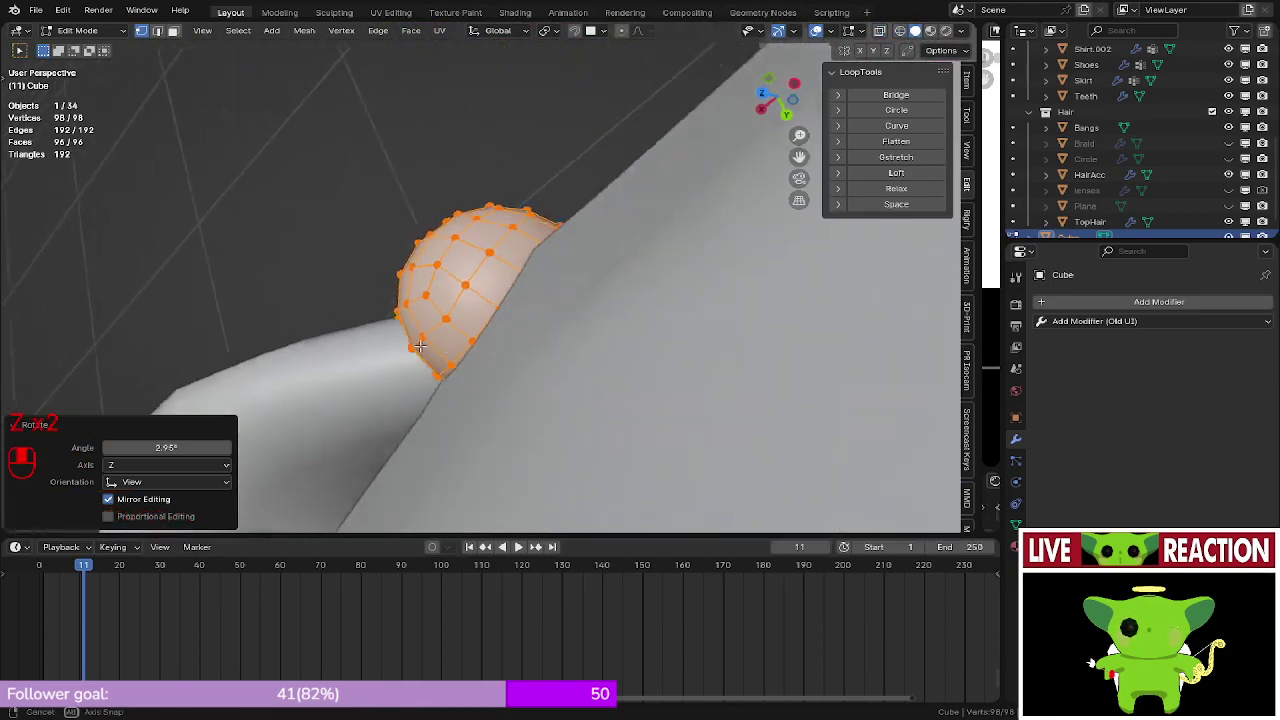
{"action": "key", "text": "z"}
{"action": "left_click", "coordinate": [335, 310]}
- Rotate the sphere about -5.3° in the view while in wireframe shading
{"action": "mouse_move", "coordinate": [394, 271]}
{"action": "middle_mouse_down"}
{"action": "mouse_move", "coordinate": [405, 300]}
{"action": "mouse_move", "coordinate": [389, 329]}
{"action": "middle_mouse_up"}
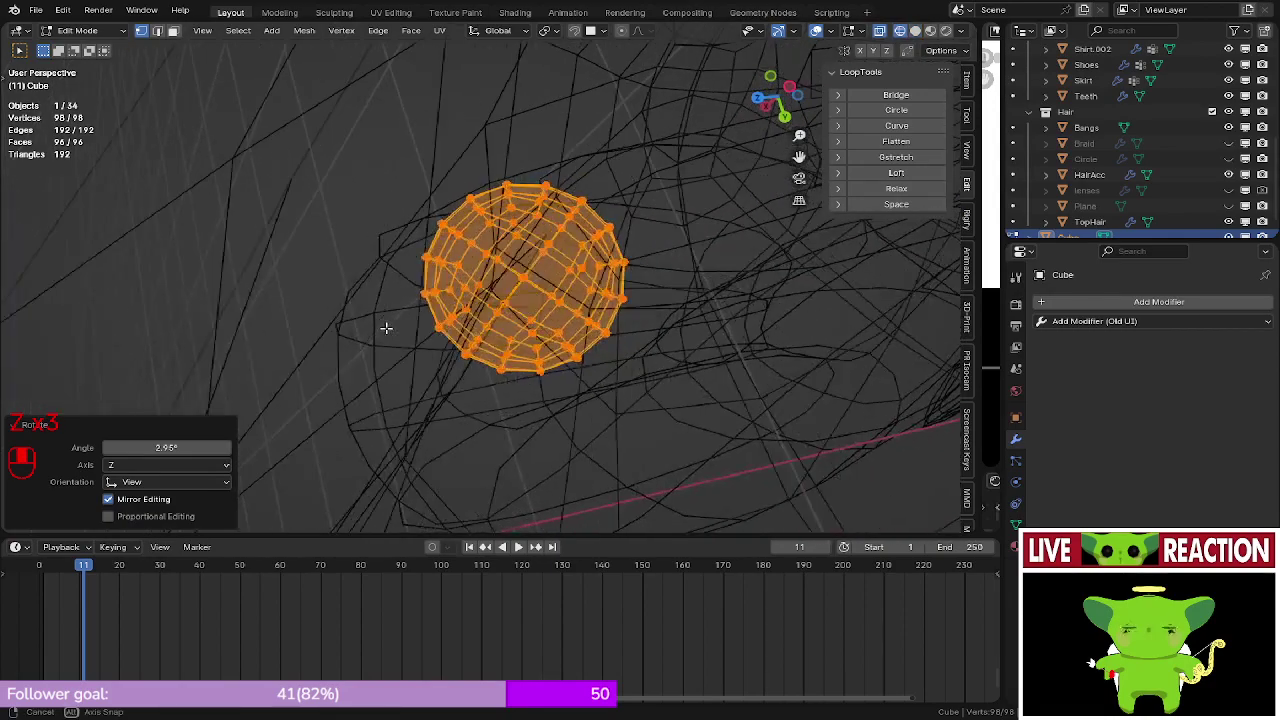
{"action": "key", "text": "z"}
{"action": "left_click", "coordinate": [668, 347]}
{"action": "key", "text": "z"}
{"action": "left_click", "coordinate": [727, 305]}
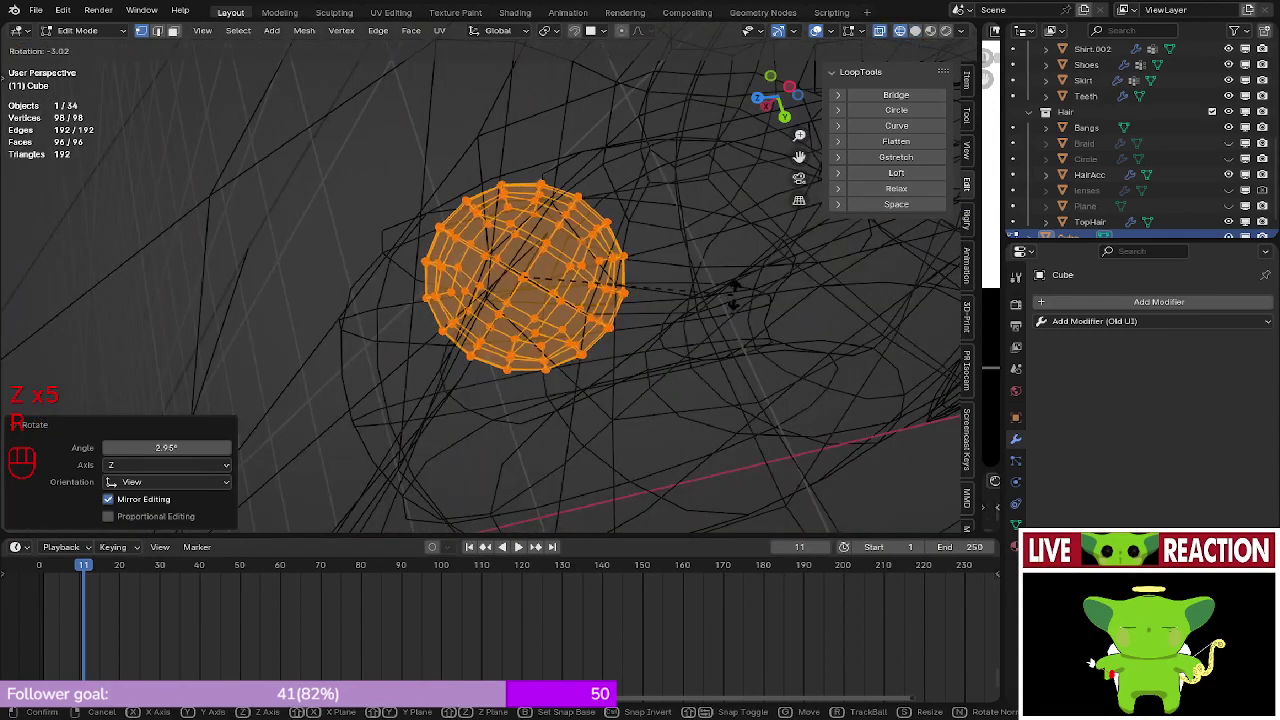
{"action": "left_click", "coordinate": [733, 288]}
- Rotate the sphere about 0.9° in solid shading and check its placement on the cape's tip from the front
{"action": "key", "text": "z"}
{"action": "mouse_move", "coordinate": [737, 294]}
{"action": "middle_mouse_down"}
{"action": "mouse_move", "coordinate": [517, 326]}
{"action": "mouse_move", "coordinate": [446, 303]}
{"action": "mouse_move", "coordinate": [579, 373]}
{"action": "mouse_move", "coordinate": [571, 423]}
{"action": "mouse_move", "coordinate": [600, 390]}
{"action": "mouse_move", "coordinate": [591, 357]}
{"action": "mouse_move", "coordinate": [594, 377]}
{"action": "middle_mouse_up"}
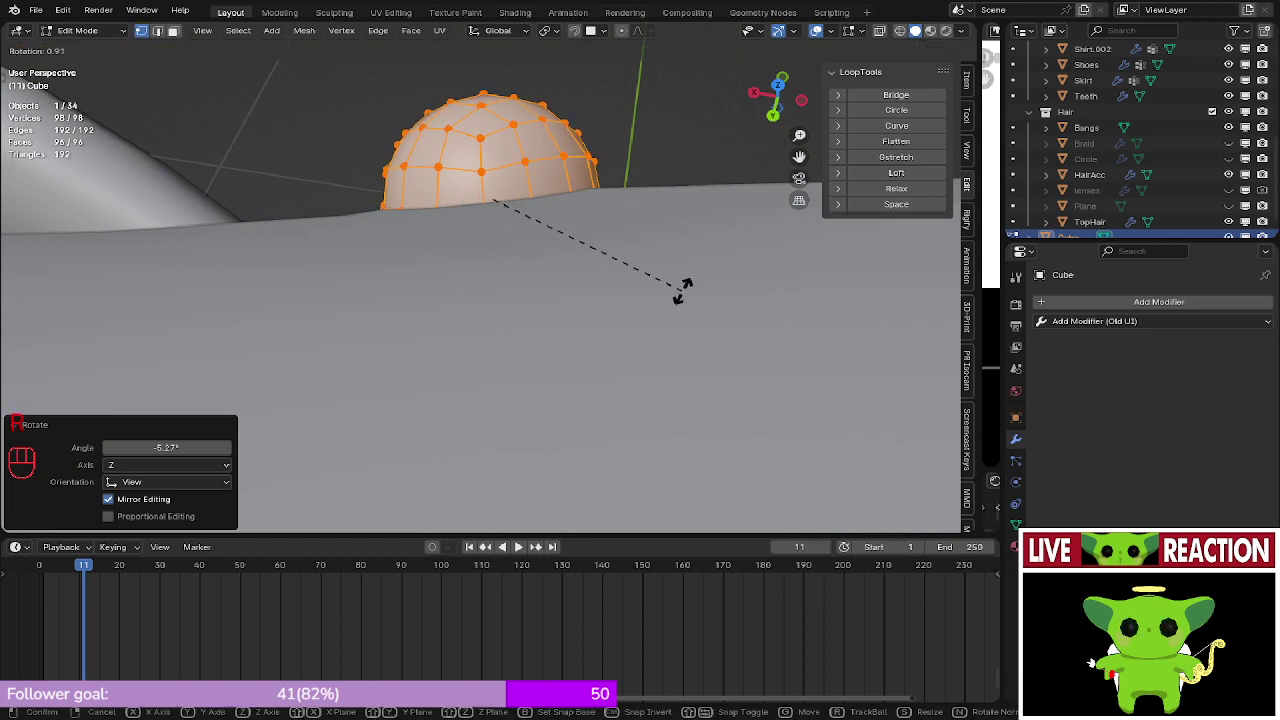
{"action": "middle_click_drag", "start_coordinate": [625, 293], "coordinate": [558, 247]}
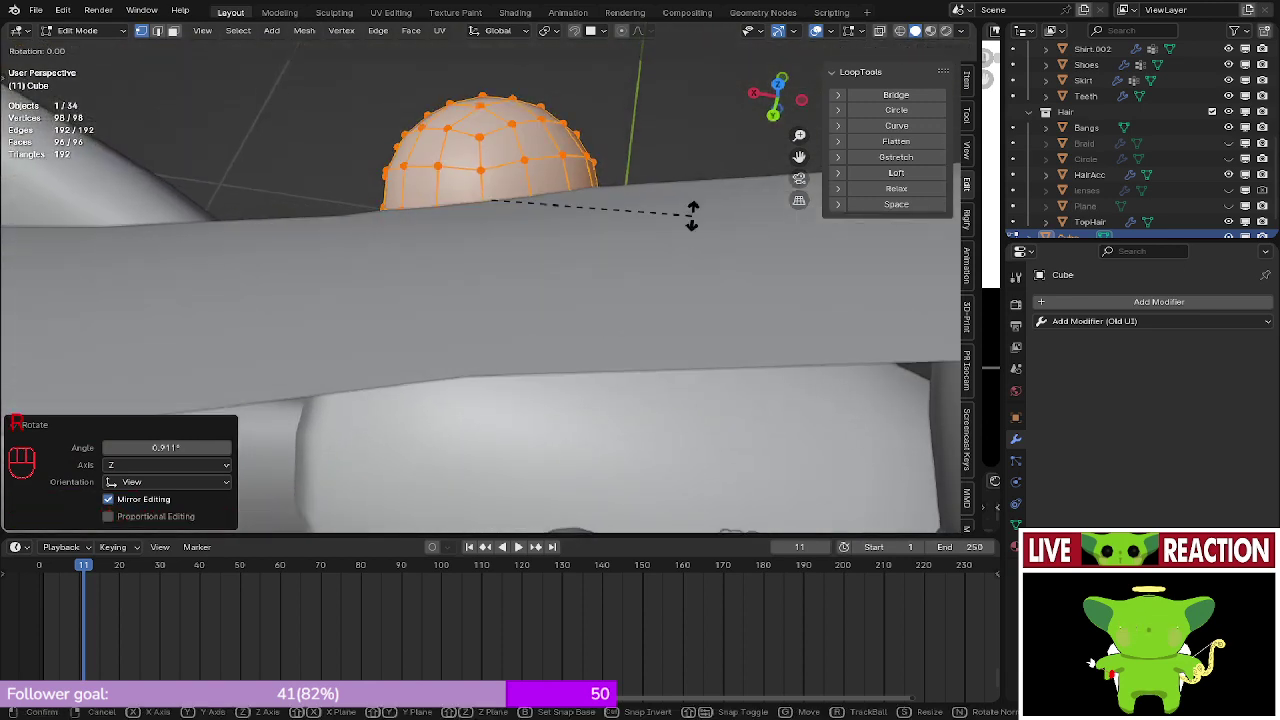
{"action": "middle_click_drag", "start_coordinate": [685, 217], "coordinate": [540, 342]}
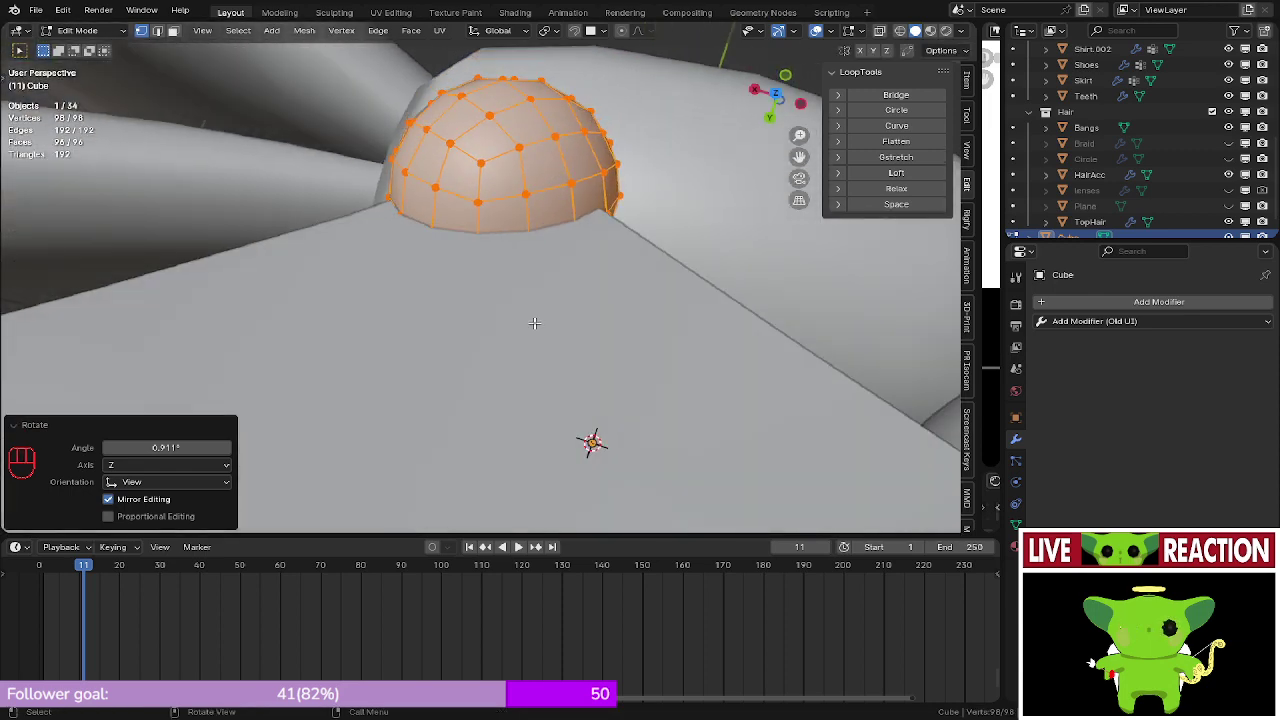
{"action": "middle_click_drag", "start_coordinate": [520, 272], "coordinate": [530, 343]}
{"action": "scroll", "coordinate": [552, 385], "scroll_direction": "down", "scroll_amount": 8}
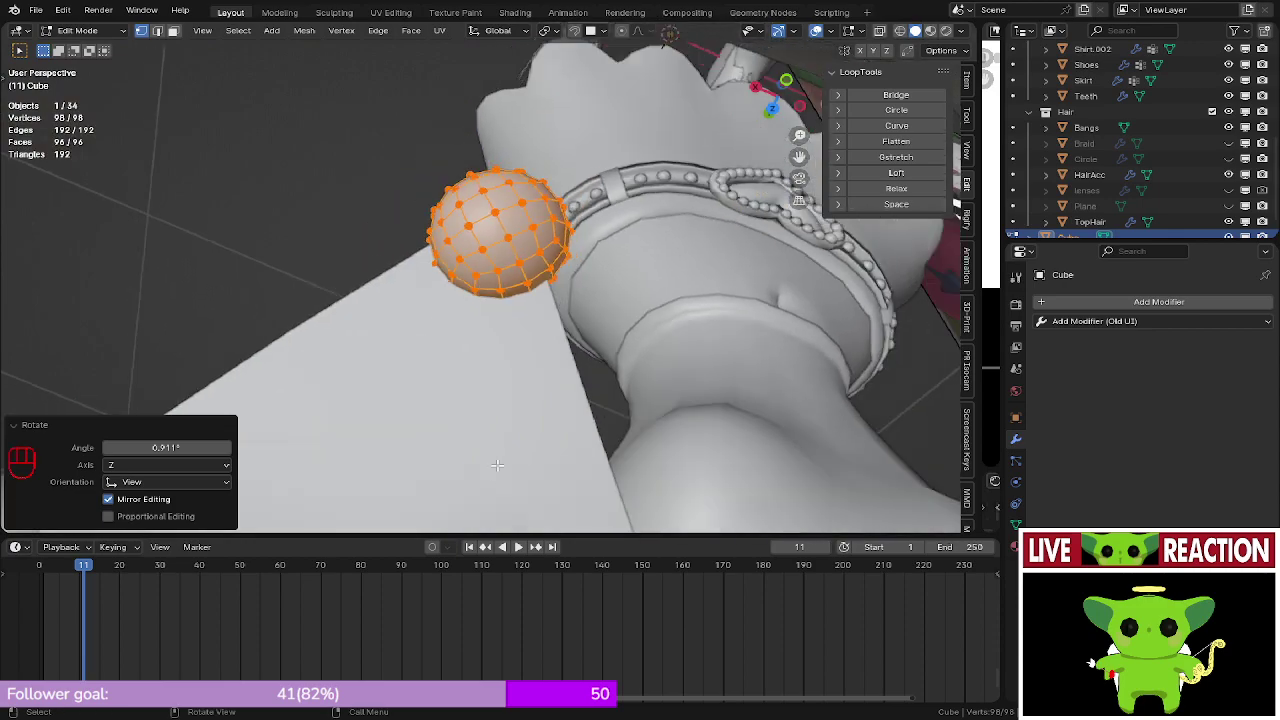
{"action": "key", "text": "KP_1"}
{"action": "scroll", "coordinate": [566, 386], "scroll_direction": "up", "scroll_amount": 5}
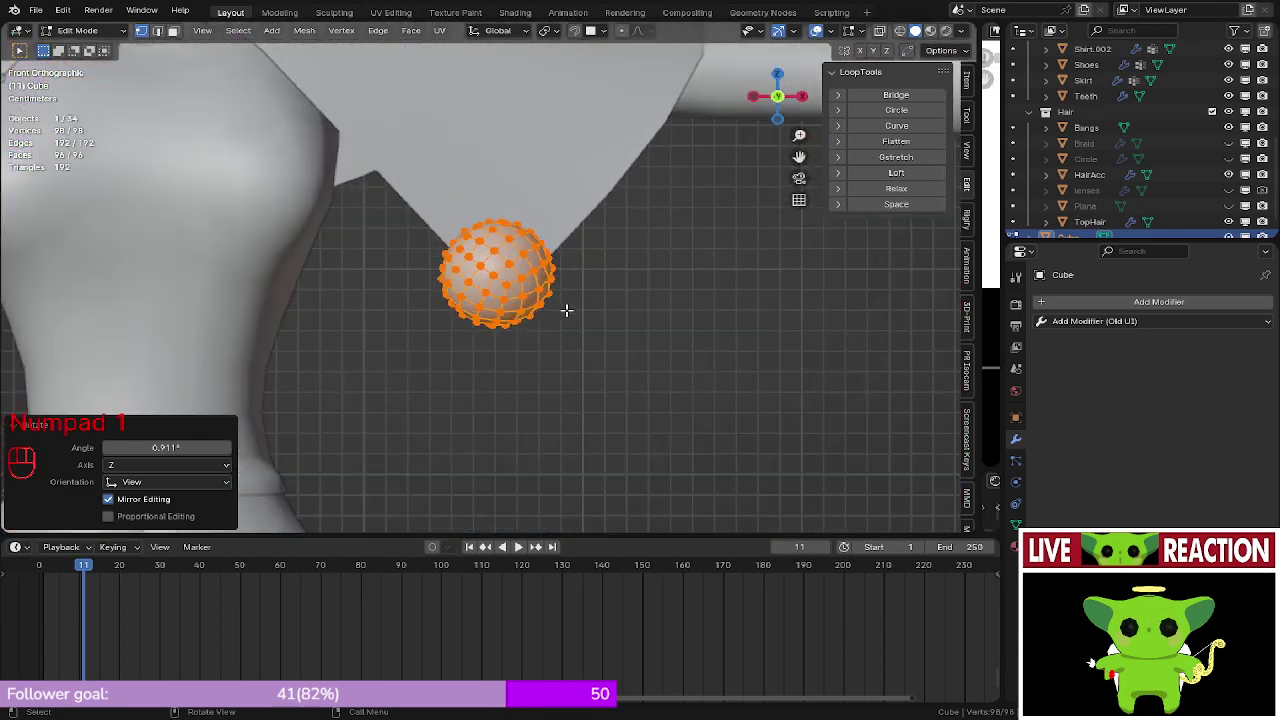
- Outline a closed vertex loop on the sphere's side facing the cape's hem and select the faces within it using Select Loop Inner-Region
{"action": "key", "text": "Tab"}
{"action": "key", "text": "Tab"}
{"action": "middle_click_drag", "start_coordinate": [566, 386], "coordinate": [448, 401]}
{"action": "scroll", "coordinate": [448, 401], "scroll_direction": "up", "scroll_amount": 3}
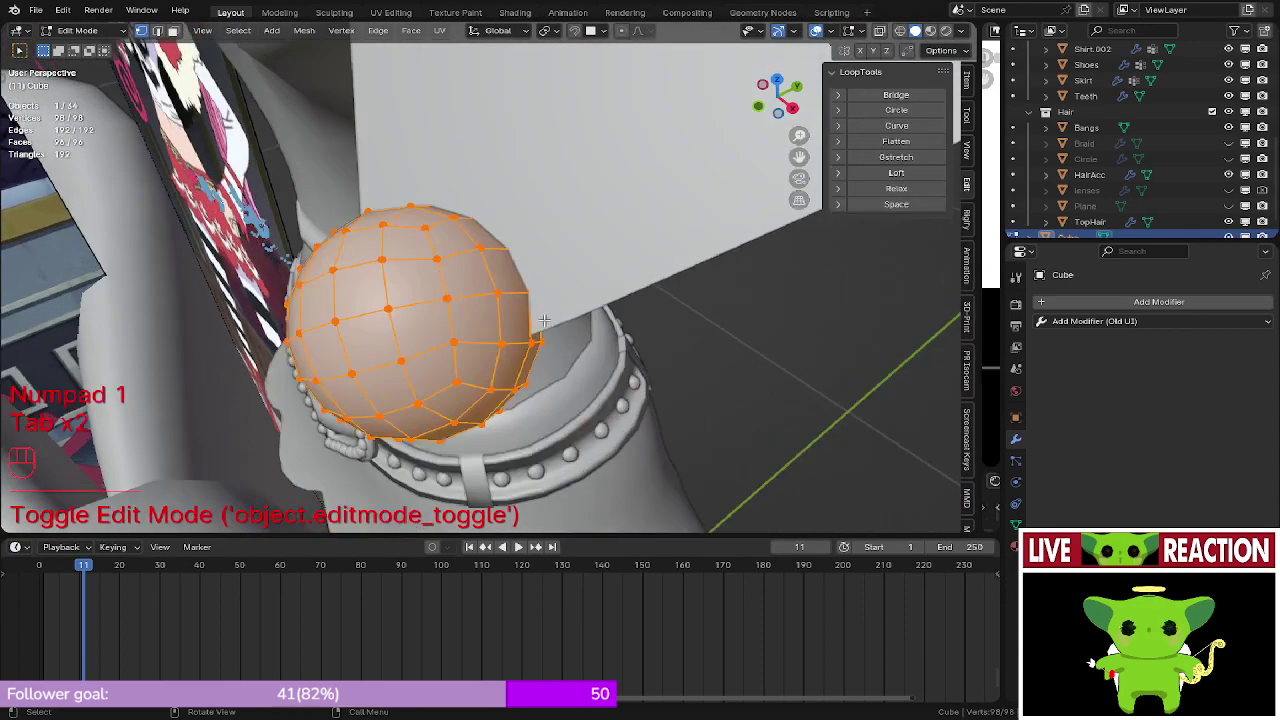
{"action": "left_click", "coordinate": [463, 324], "text": "alt"}
{"action": "middle_click_drag", "start_coordinate": [466, 323], "coordinate": [457, 343]}
{"action": "key", "text": "z"}
{"action": "left_click", "coordinate": [412, 342]}
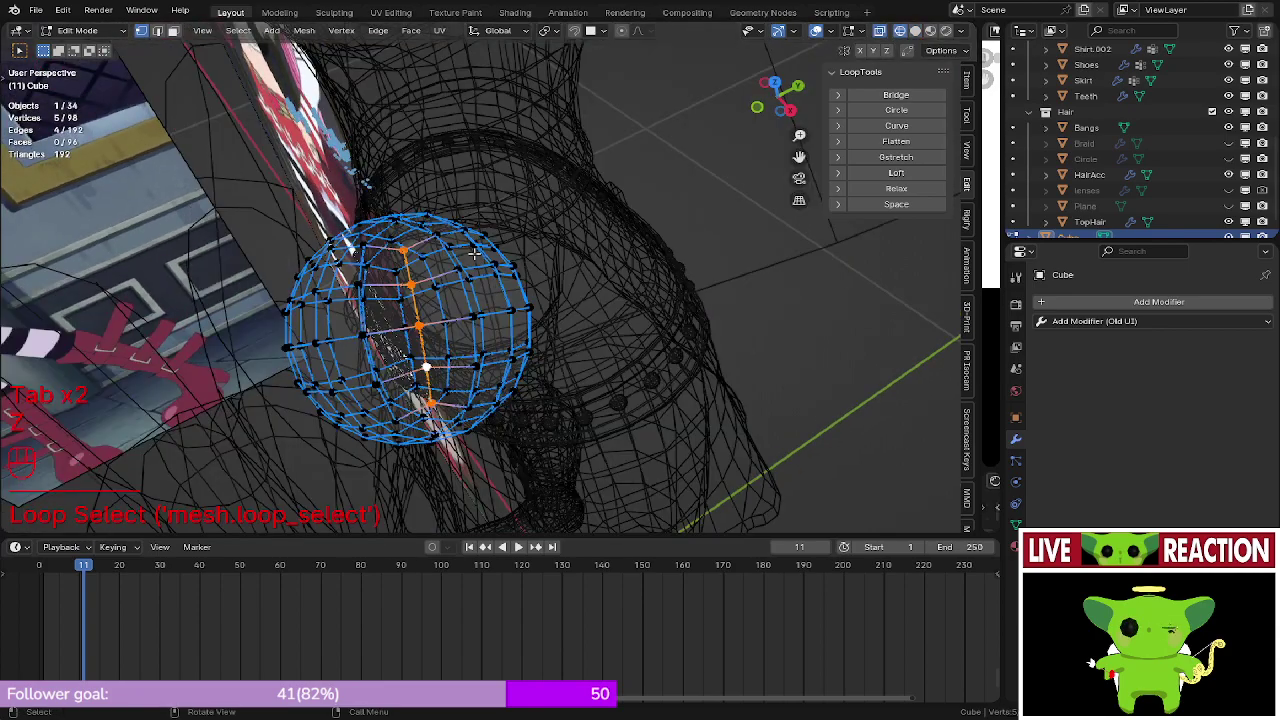
{"action": "left_click", "coordinate": [447, 229], "text": "alt+shift"}
{"action": "middle_click_drag", "start_coordinate": [450, 232], "coordinate": [432, 292]}
{"action": "middle_click_drag", "start_coordinate": [480, 380], "coordinate": [464, 258]}
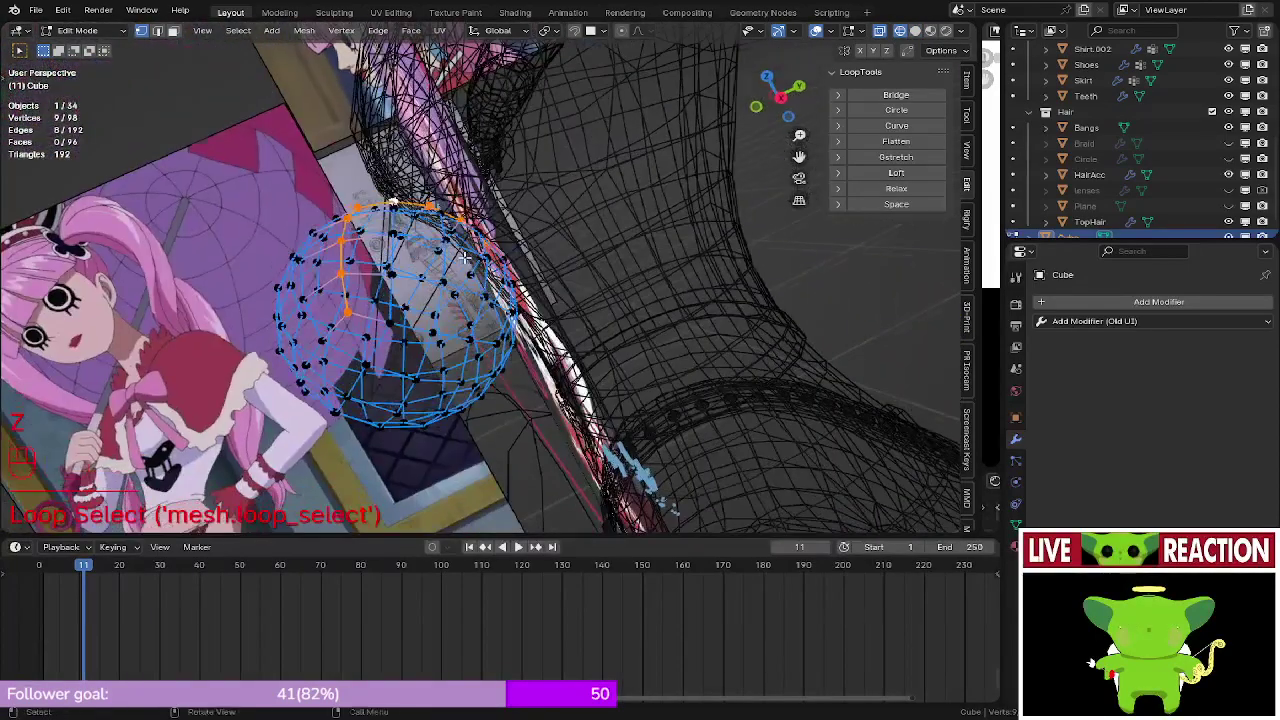
{"action": "middle_click_drag", "start_coordinate": [493, 318], "coordinate": [458, 325]}
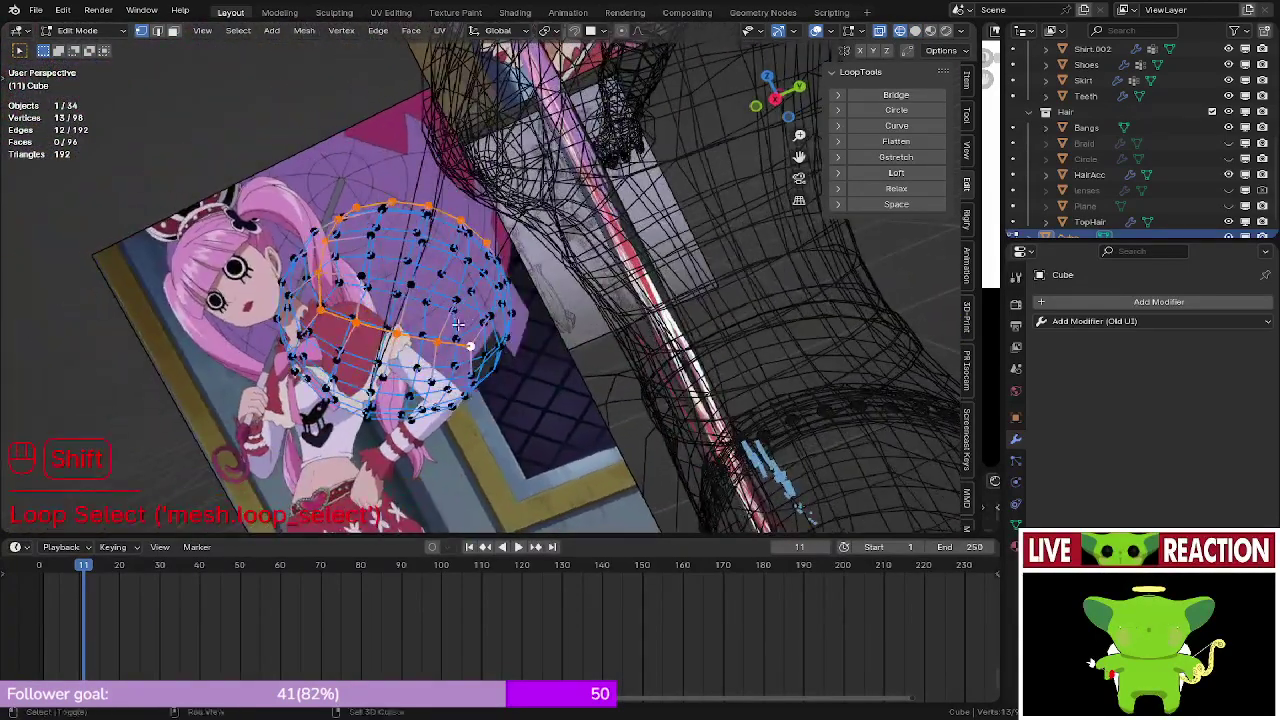
{"action": "key", "text": "z"}
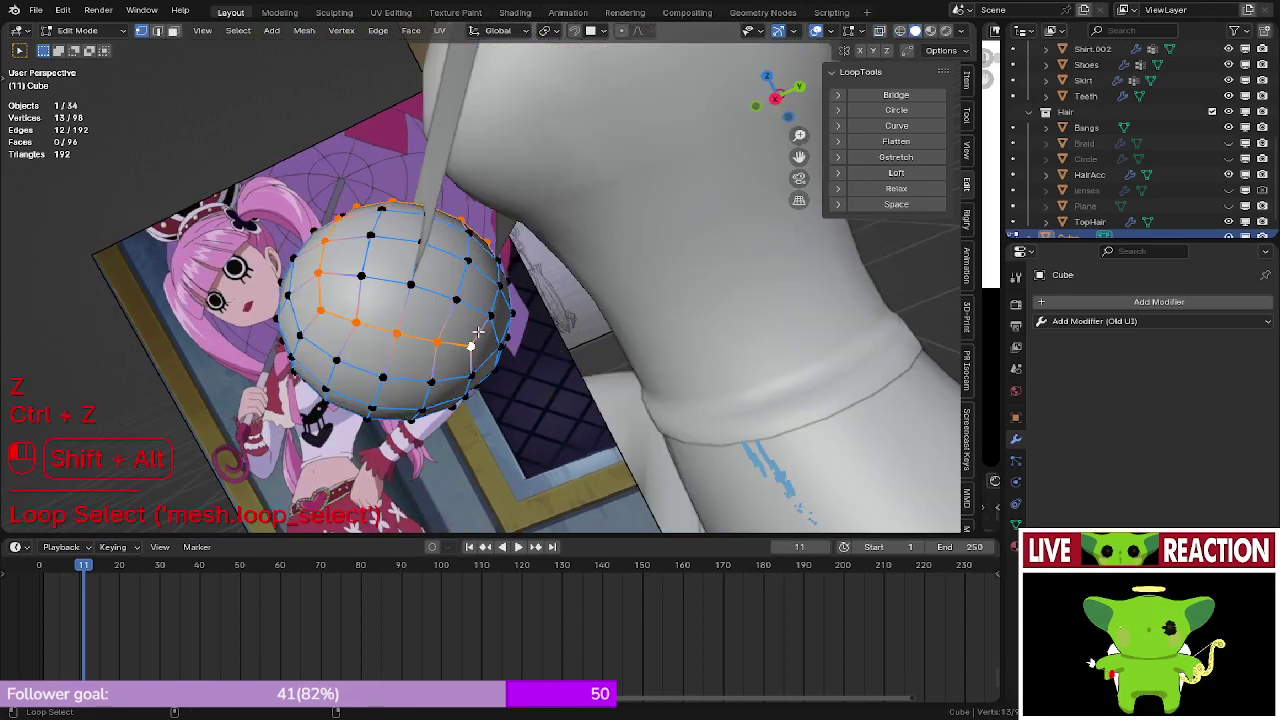
{"action": "key", "text": "space"}
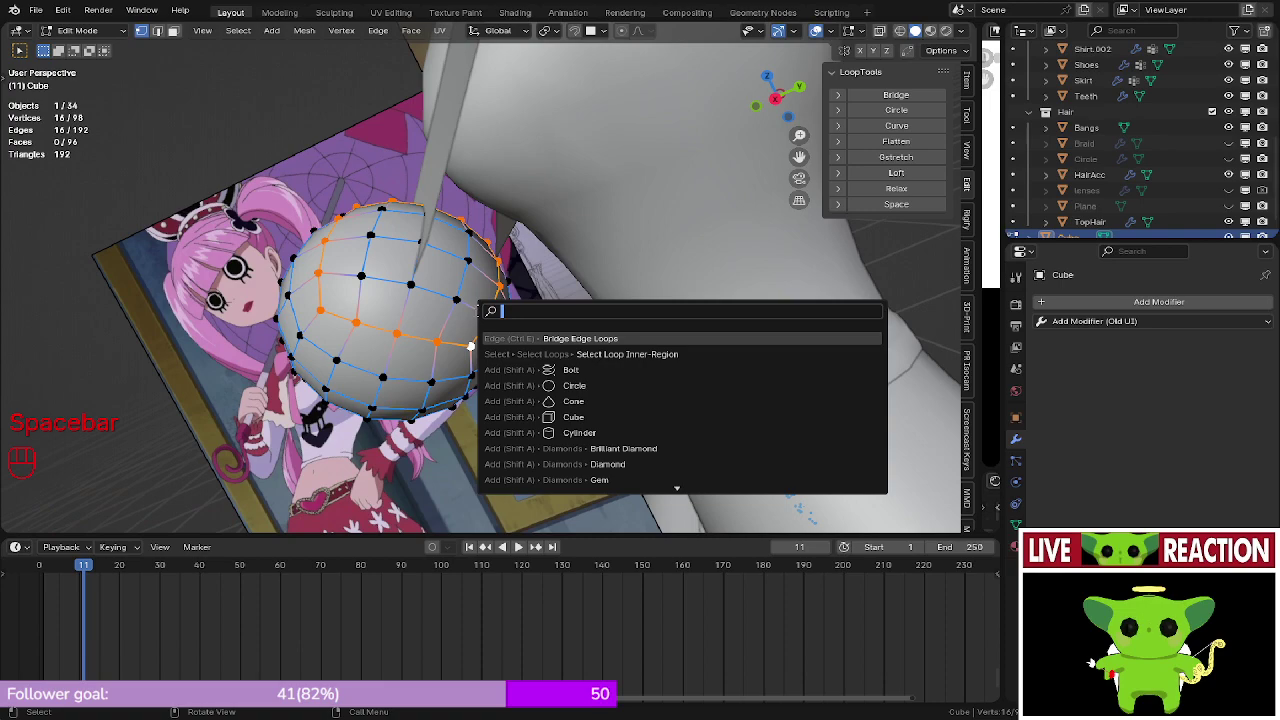
{"action": "left_click", "coordinate": [694, 353]}
- Extrude the selected patch outward along the cape's bottom hem, move its end into line, and rotate it about -8.5° in the view
{"action": "middle_click_drag", "start_coordinate": [694, 353], "coordinate": [620, 243]}
{"action": "scroll", "coordinate": [625, 240], "scroll_direction": "up", "scroll_amount": 3}
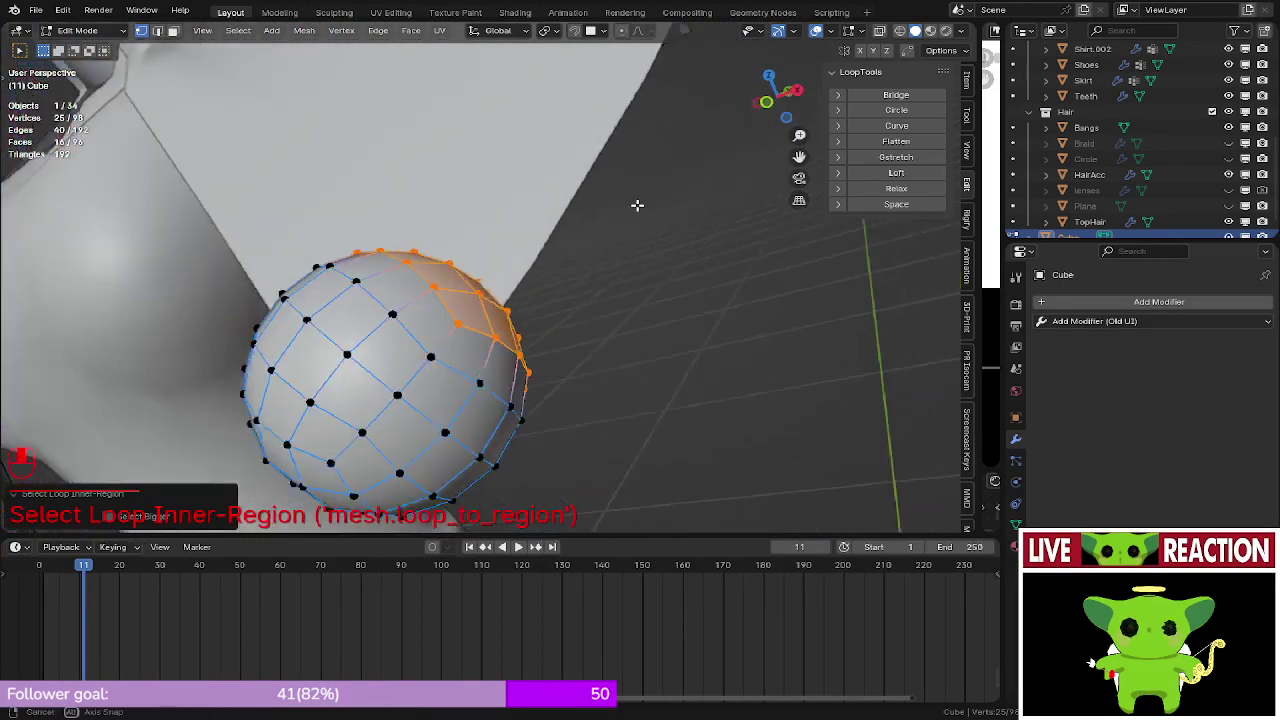
{"action": "key", "text": "e"}
{"action": "left_click", "coordinate": [680, 175]}
{"action": "middle_click_drag", "start_coordinate": [686, 160], "coordinate": [605, 285]}
{"action": "key", "text": "Tab"}
{"action": "key", "text": "Tab"}
{"action": "key", "text": "g"}
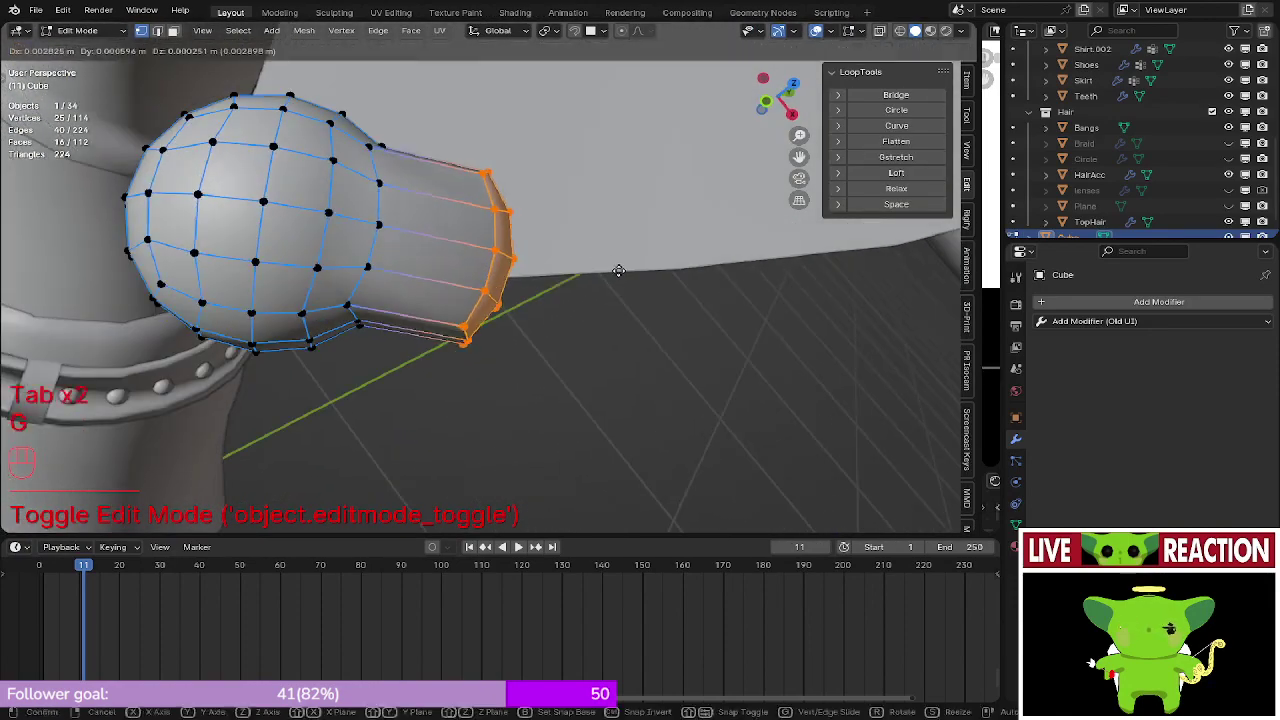
{"action": "left_click", "coordinate": [643, 275]}
{"action": "key", "text": "r"}
{"action": "left_click", "coordinate": [661, 241]}
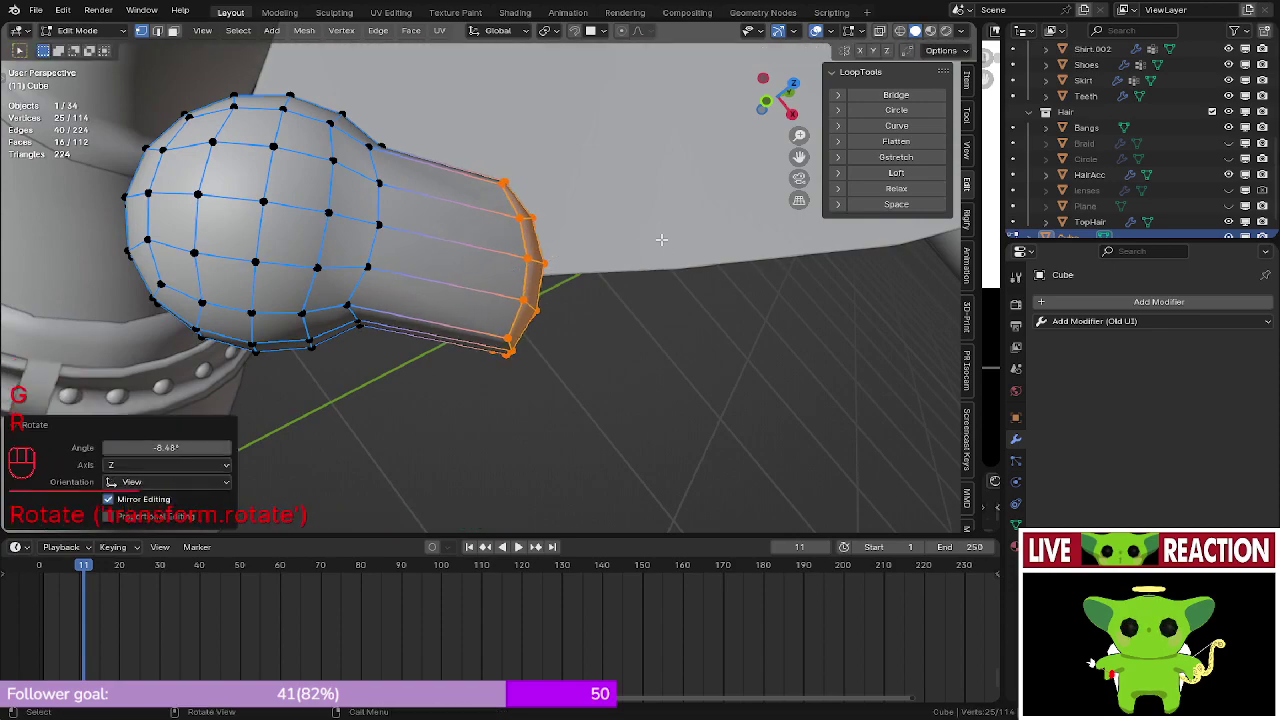
- Extrude a second tube segment about 0.0414 m along the cape's bottom hem and move its end about 0.0018 m in Y and 0.0016 m in Z
{"action": "key", "text": "Tab"}
{"action": "scroll", "coordinate": [648, 258], "scroll_direction": "down", "scroll_amount": 3}
{"action": "middle_click_drag", "start_coordinate": [635, 277], "coordinate": [598, 400]}
{"action": "key", "text": "Tab"}
{"action": "key", "text": "e"}
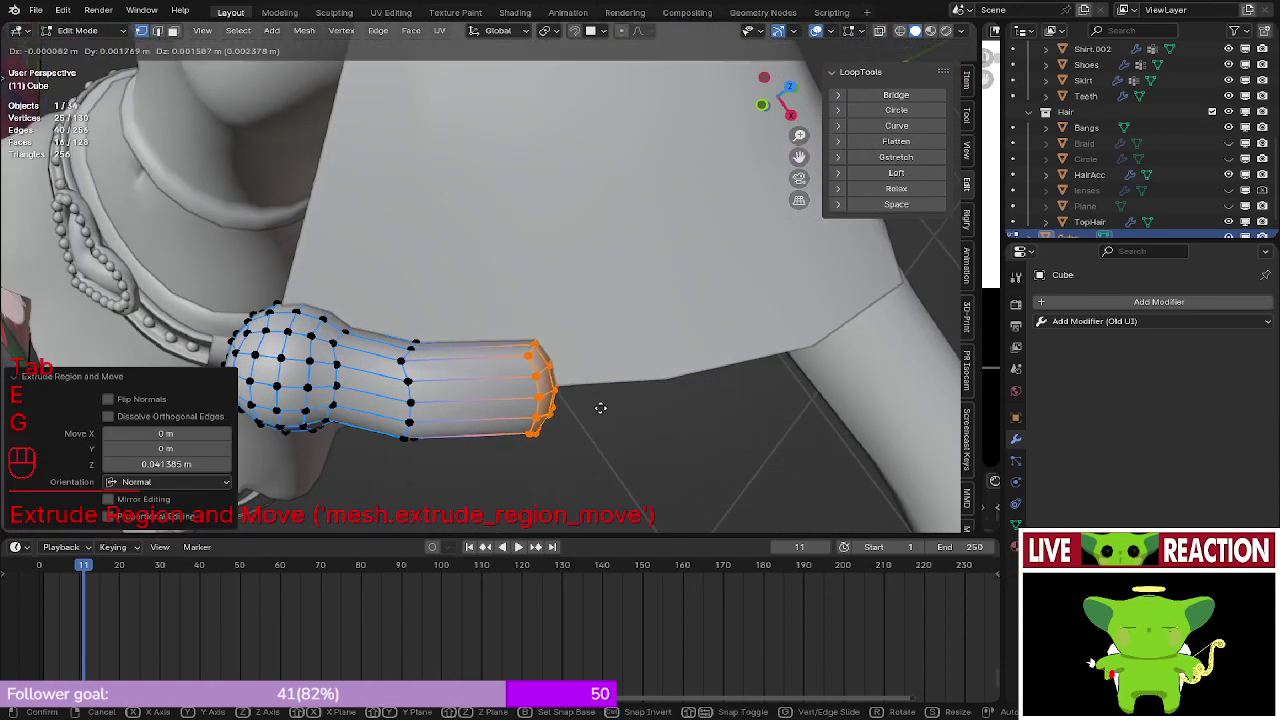
{"action": "left_click", "coordinate": [600, 407]}
- Move the hem tube's end face so it wraps the cape's edge, and check the smooth shape in Object Mode
{"action": "middle_click_drag", "start_coordinate": [563, 400], "coordinate": [515, 342]}
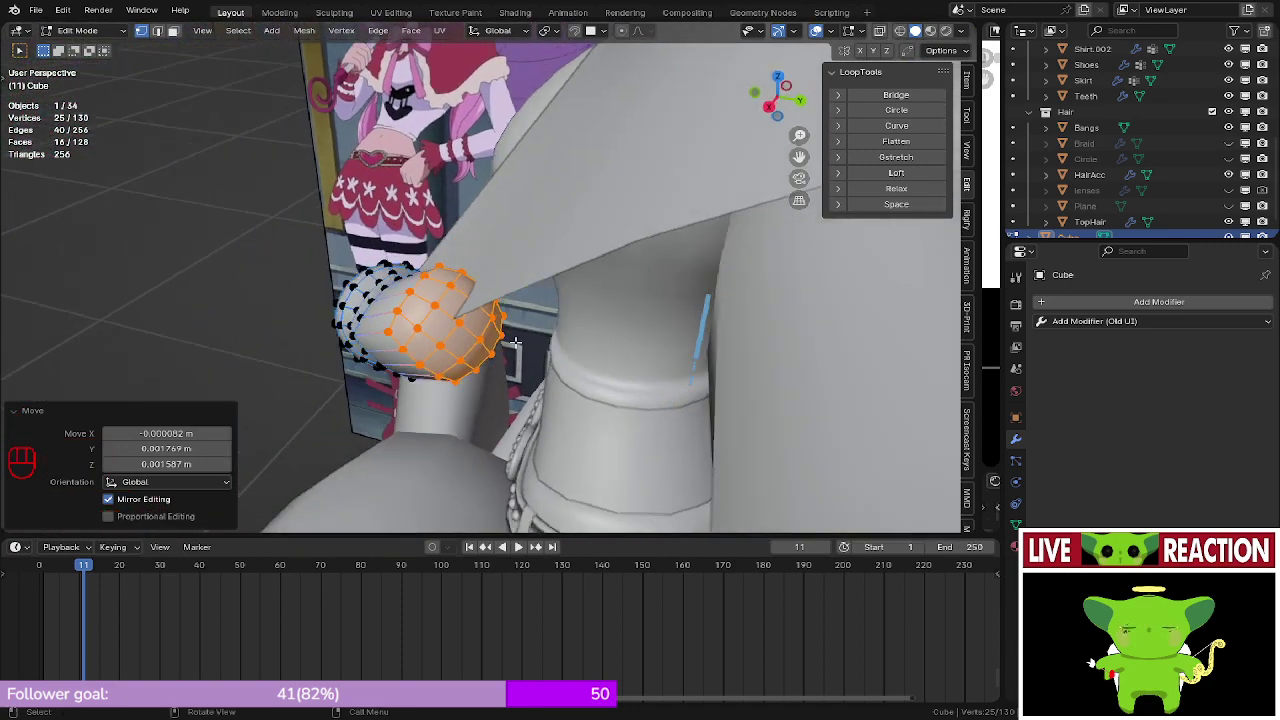
{"action": "scroll", "coordinate": [514, 343], "scroll_direction": "up", "scroll_amount": 2}
{"action": "key", "text": "g"}
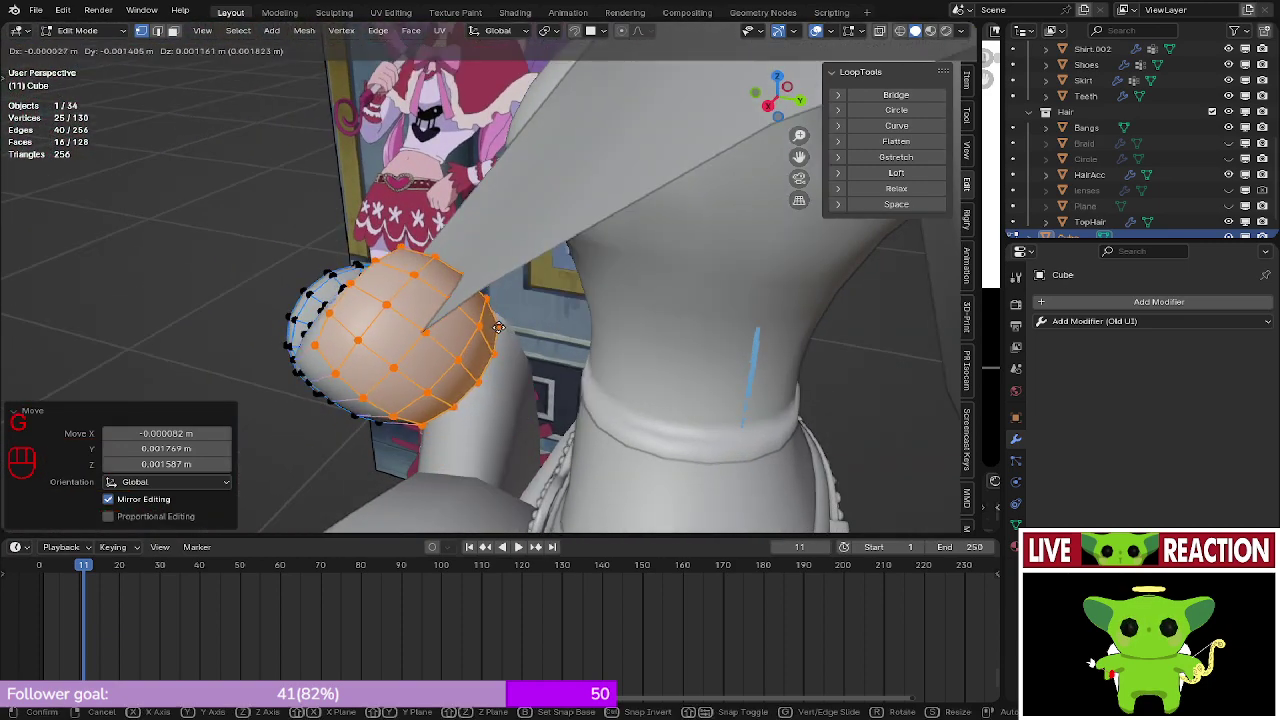
{"action": "left_click", "coordinate": [499, 326]}
{"action": "middle_click_drag", "start_coordinate": [500, 324], "coordinate": [470, 333]}
{"action": "scroll", "coordinate": [603, 331], "scroll_direction": "down", "scroll_amount": 3}
{"action": "key", "text": "Tab"}
{"action": "scroll", "coordinate": [457, 317], "scroll_direction": "down", "scroll_amount": 2}
{"action": "scroll", "coordinate": [457, 317], "scroll_direction": "up", "scroll_amount": 4}
{"action": "key", "text": "Tab"}
{"action": "scroll", "coordinate": [487, 335], "scroll_direction": "up", "scroll_amount": 3}
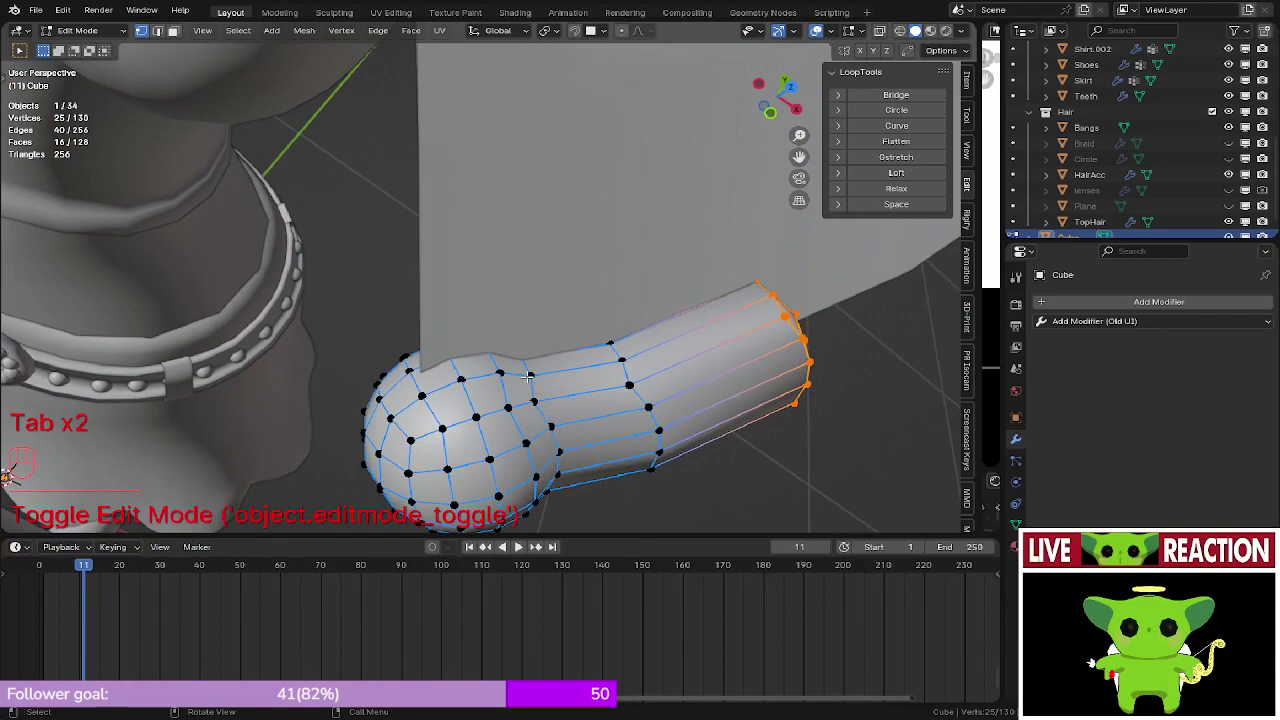
- Outline a second closed loop on the sphere toward the cape's front edge and select its inner region
{"action": "middle_click_drag", "start_coordinate": [528, 375], "coordinate": [468, 419]}
{"action": "left_click", "coordinate": [583, 370], "text": "ctrl"}
{"action": "key", "text": "z"}
{"action": "middle_click_drag", "start_coordinate": [388, 372], "coordinate": [462, 386]}
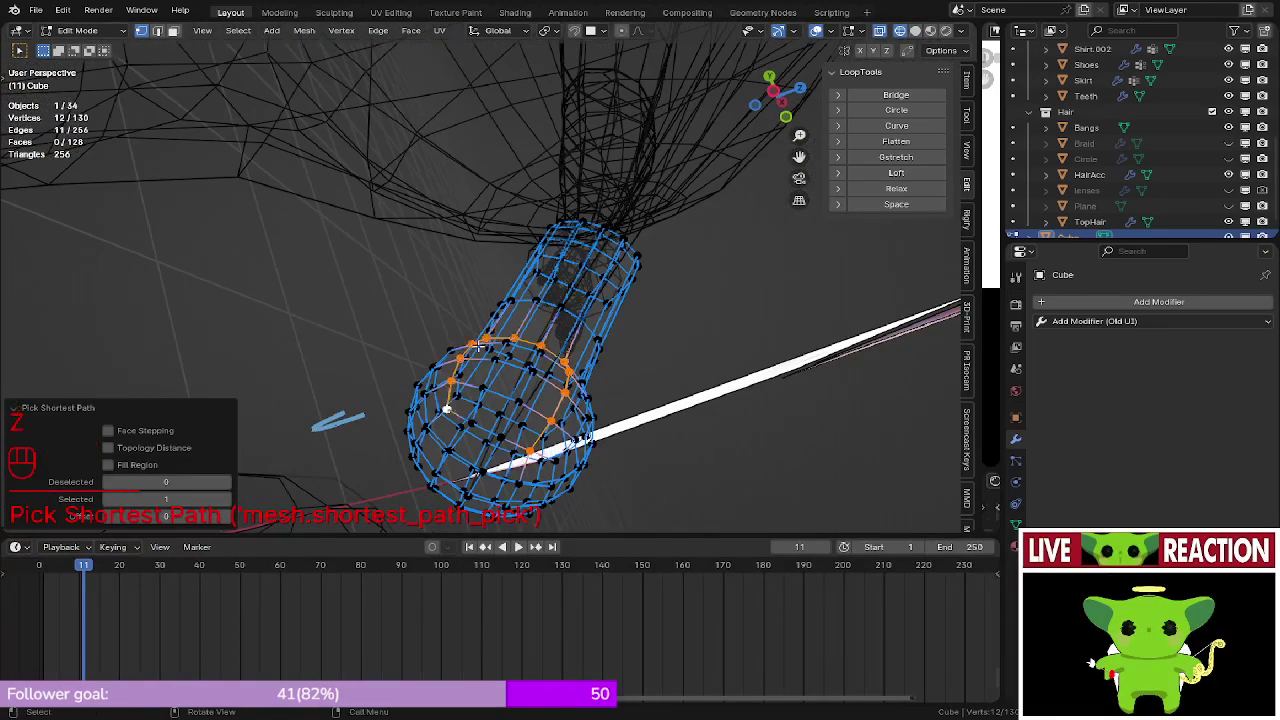
{"action": "key", "text": "space"}
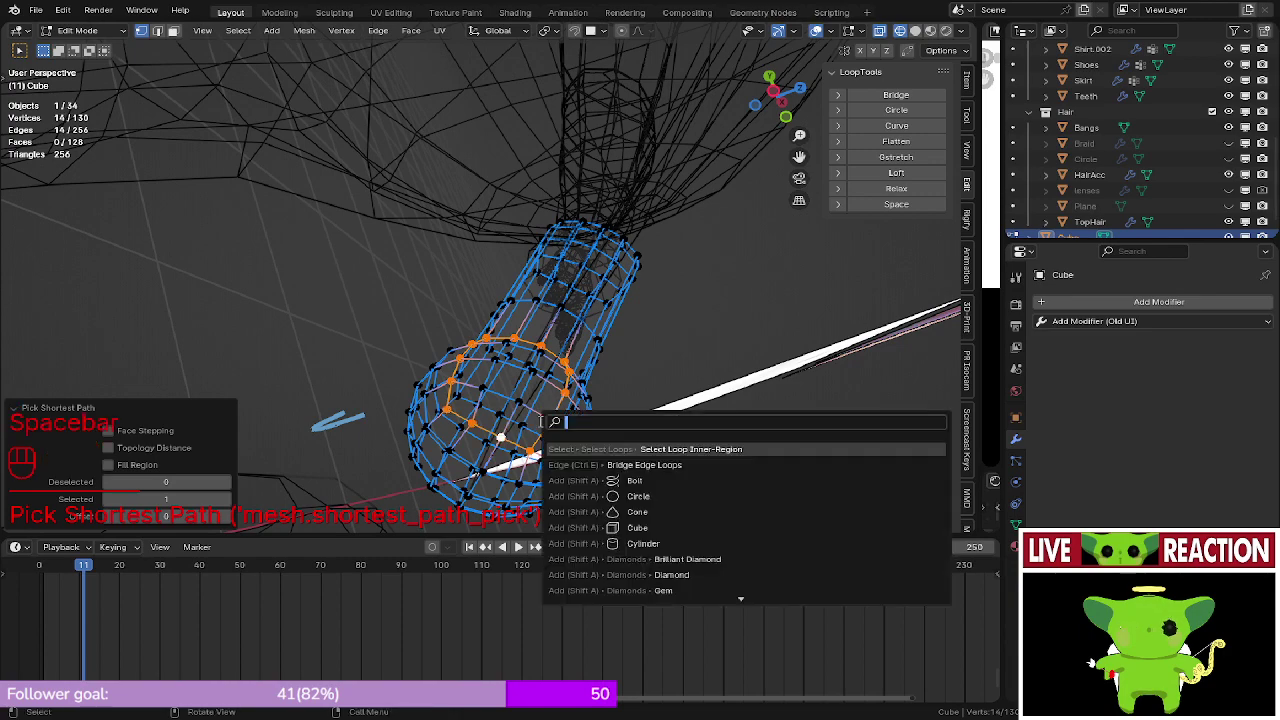
{"action": "left_click", "coordinate": [681, 449]}
- Try extruding the 12-face patch about 0.0232 m up the cape's front edge, rotating its end 4.65° and repositioning it
{"action": "mouse_move", "coordinate": [660, 430]}
{"action": "middle_mouse_down"}
{"action": "mouse_move", "coordinate": [520, 330]}
{"action": "mouse_move", "coordinate": [440, 245]}
{"action": "mouse_move", "coordinate": [440, 350]}
{"action": "middle_mouse_up"}
{"action": "key", "text": "z"}
{"action": "middle_click_drag", "start_coordinate": [440, 350], "coordinate": [455, 342]}
{"action": "key", "text": "e"}
{"action": "left_click", "coordinate": [483, 256]}
{"action": "key", "text": "g"}
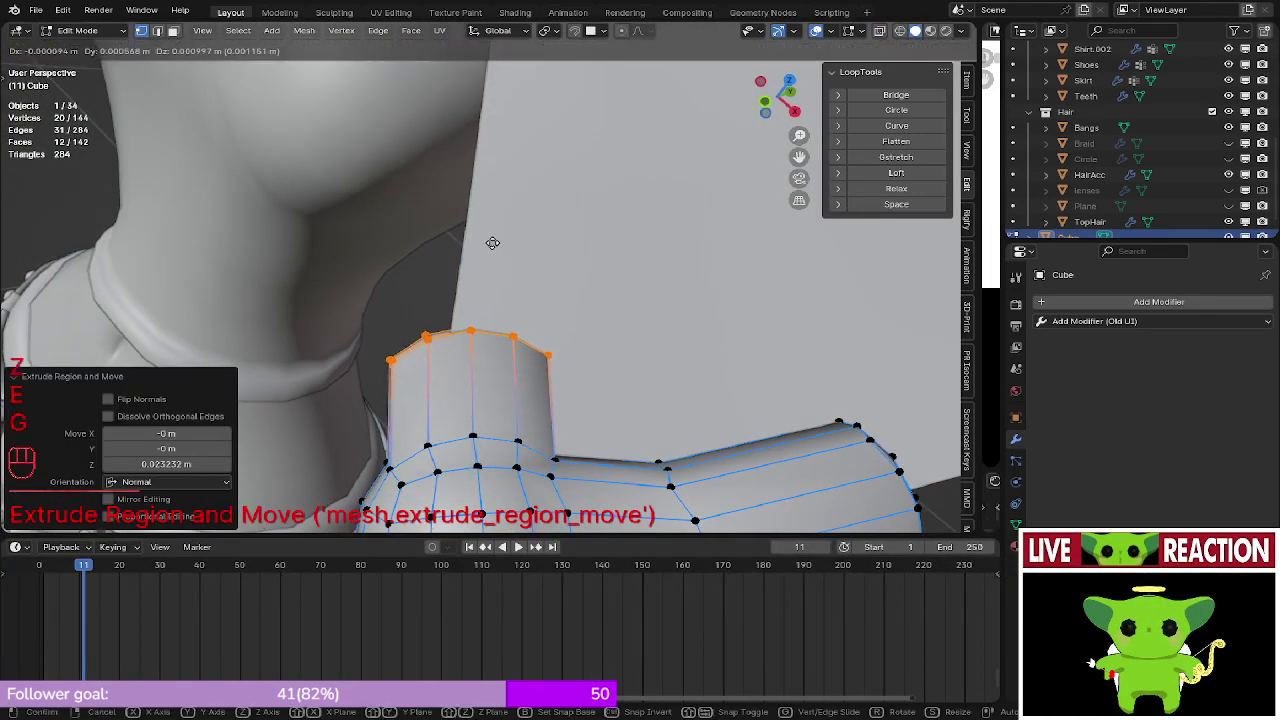
{"action": "left_click", "coordinate": [500, 237]}
{"action": "left_click", "coordinate": [585, 252]}
{"action": "key", "text": "g"}
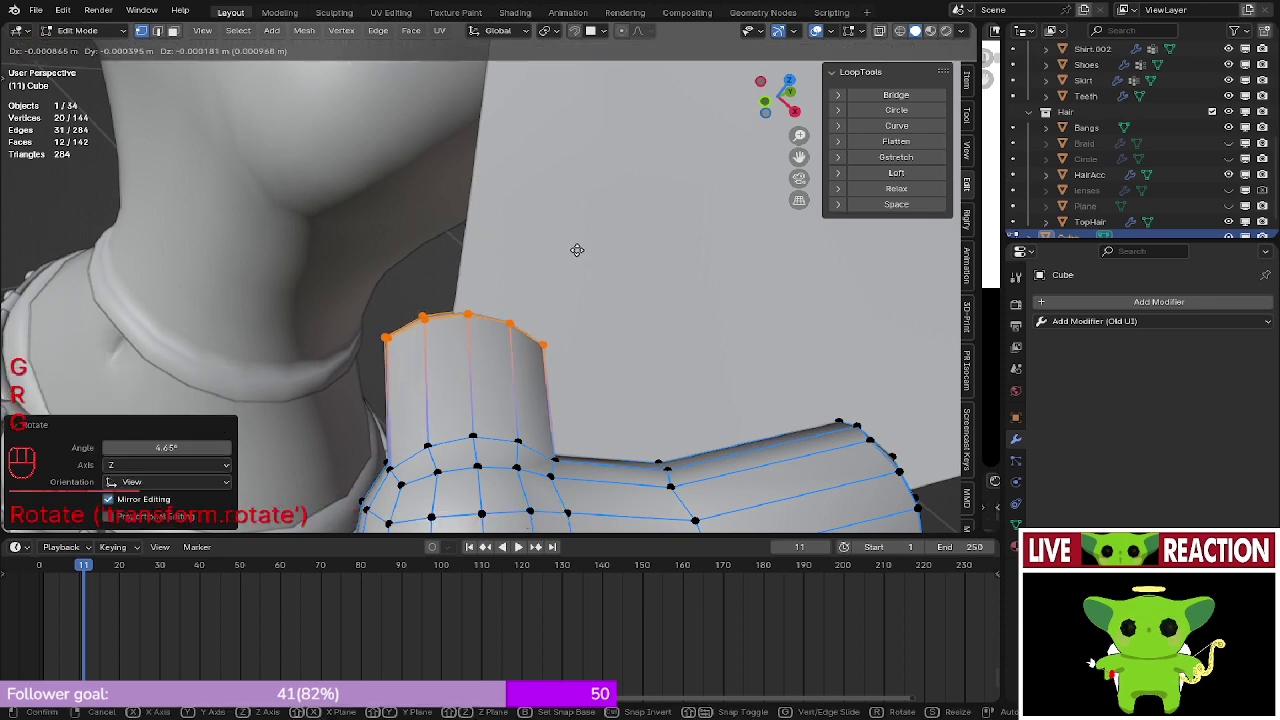
{"action": "left_click", "coordinate": [569, 249]}
- Undo the upward extrusion along with its moves and rotation
{"action": "mouse_move", "coordinate": [520, 280]}
{"action": "middle_mouse_down"}
{"action": "mouse_move", "coordinate": [537, 391]}
{"action": "mouse_move", "coordinate": [522, 476]}
{"action": "mouse_move", "coordinate": [474, 293]}
{"action": "mouse_move", "coordinate": [614, 203]}
{"action": "mouse_move", "coordinate": [300, 276]}
{"action": "mouse_move", "coordinate": [400, 230]}
{"action": "mouse_move", "coordinate": [380, 206]}
{"action": "middle_mouse_up"}
{"action": "key", "text": "z"}
{"action": "right_click", "coordinate": [491, 304]}
{"action": "key", "text": "z"}
{"action": "key", "text": "ctrl+z"}
{"action": "key", "text": "ctrl+z"}
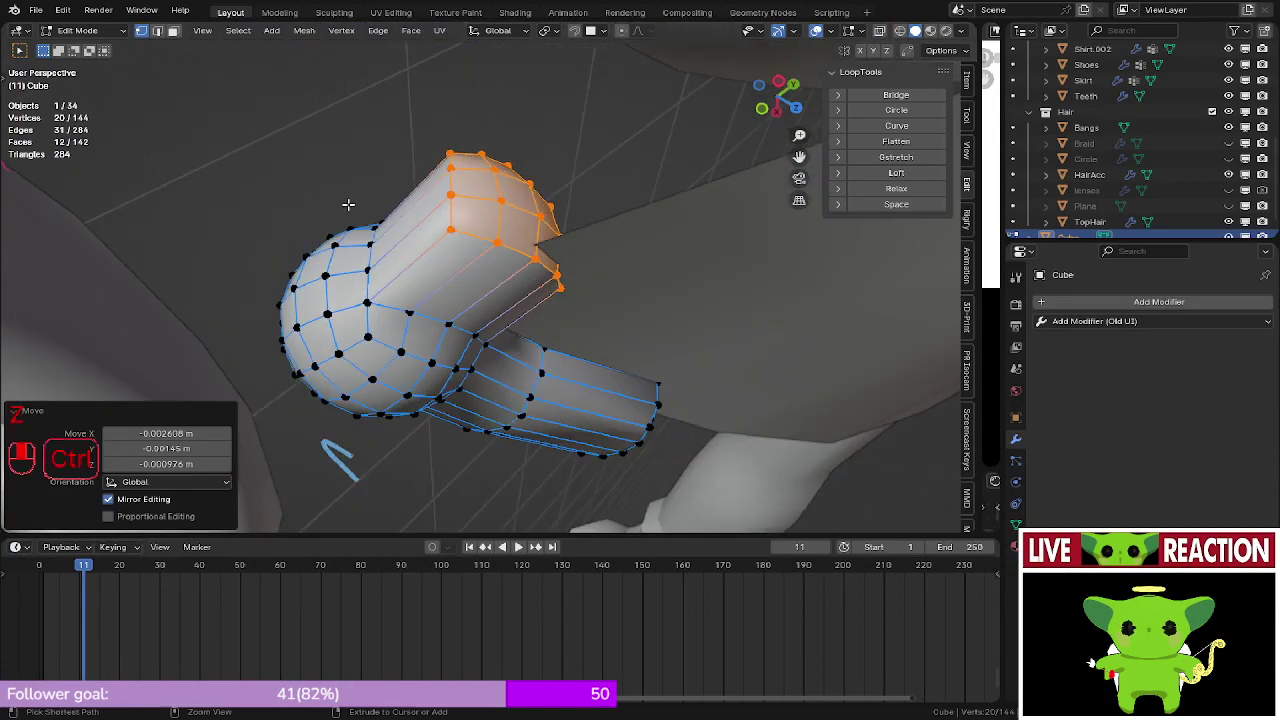
{"action": "key", "text": "ctrl+z"}
- Extend the sphere's face selection to a 16-face patch and extrude it about 0.0289 m up the cape's front edge
{"action": "middle_click_drag", "start_coordinate": [451, 275], "coordinate": [377, 327]}
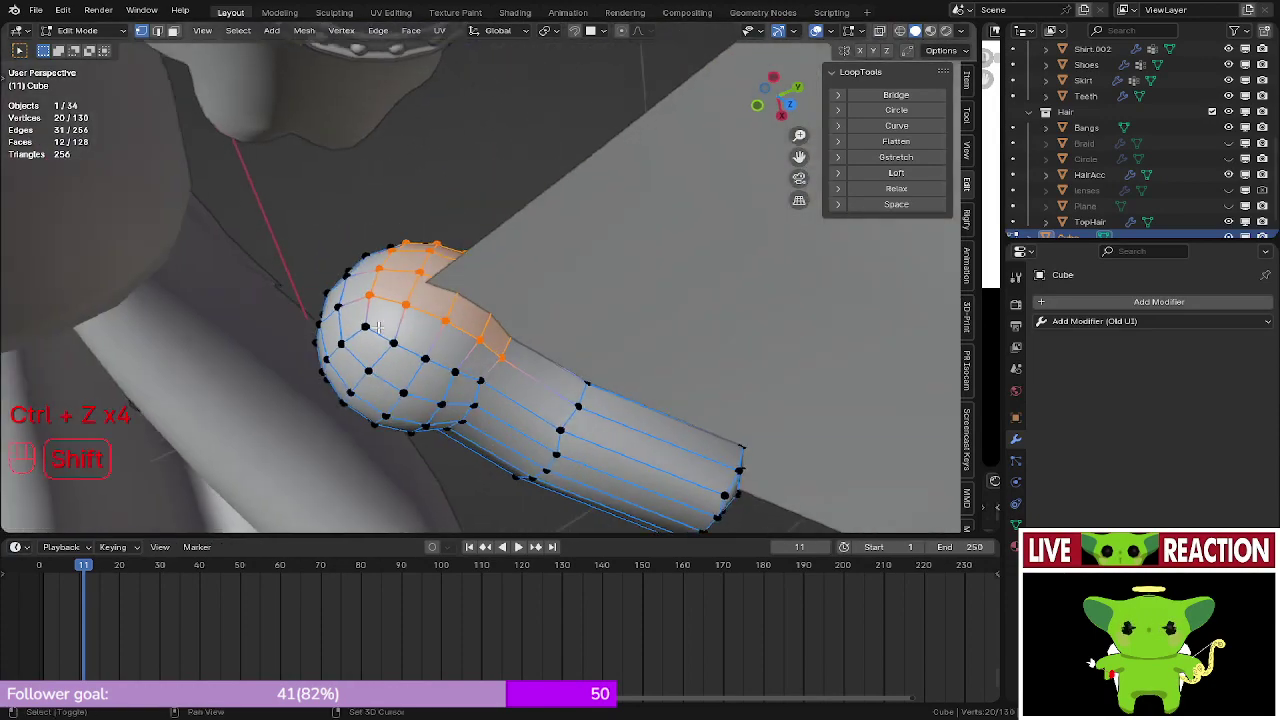
{"action": "left_click", "coordinate": [484, 381], "text": "ctrl"}
{"action": "middle_click_drag", "start_coordinate": [484, 381], "coordinate": [517, 391]}
{"action": "key", "text": "e"}
{"action": "left_click", "coordinate": [559, 296]}
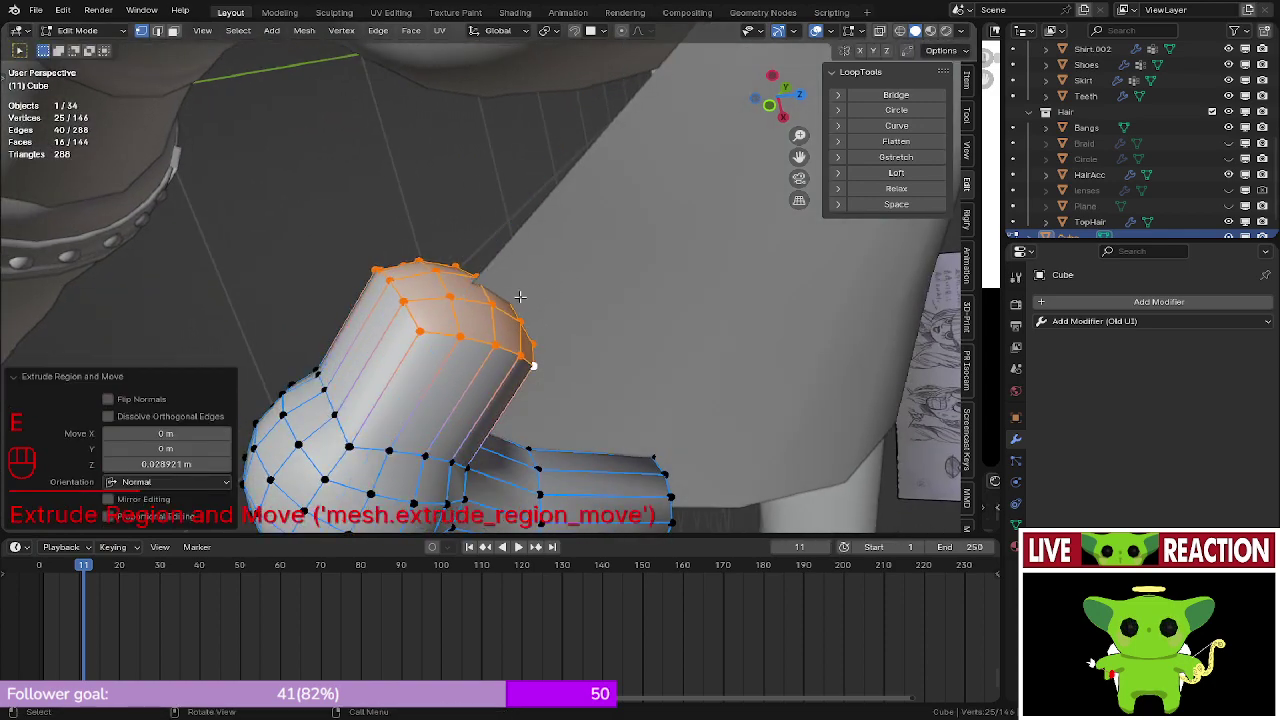
- Align the end of the new upward tube with the cape's front edge, rotating it 4.94° in the view
{"action": "middle_click_drag", "start_coordinate": [559, 296], "coordinate": [408, 418]}
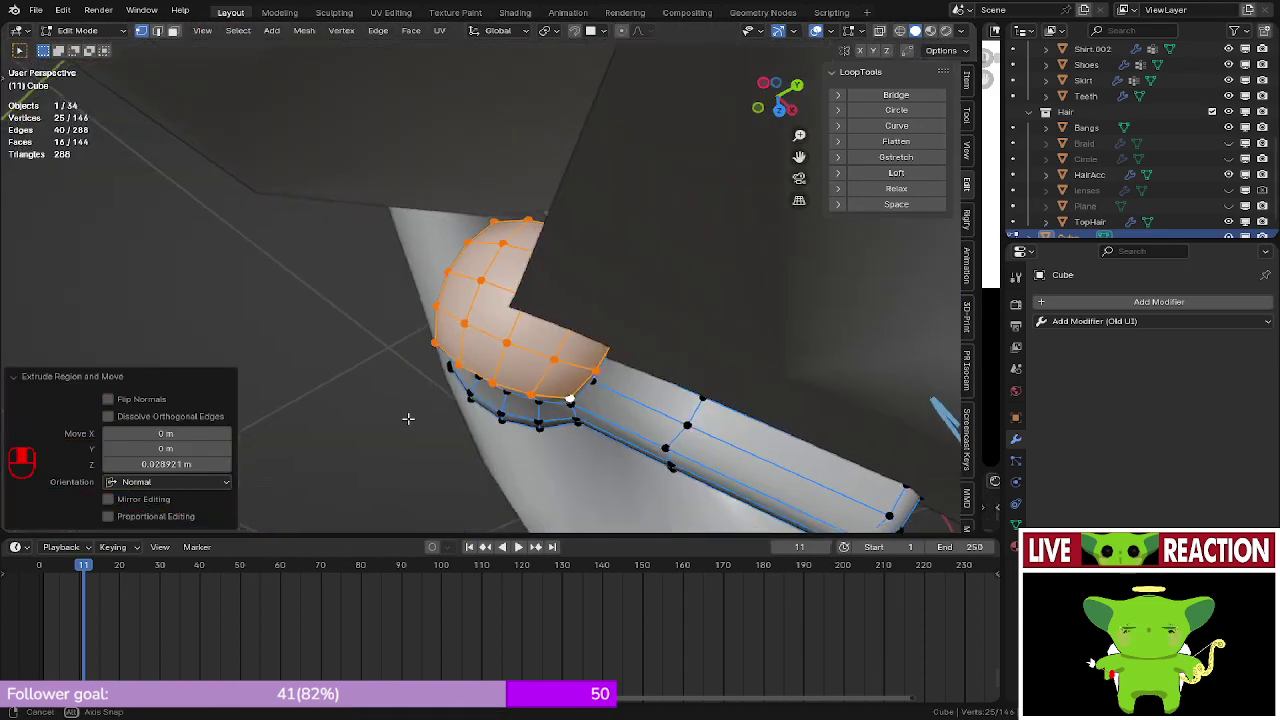
{"action": "left_click", "coordinate": [482, 344]}
{"action": "middle_click_drag", "start_coordinate": [482, 344], "coordinate": [580, 215]}
{"action": "middle_click_drag", "start_coordinate": [580, 215], "coordinate": [525, 228], "text": "shift"}
{"action": "middle_click_drag", "start_coordinate": [525, 228], "coordinate": [463, 194], "text": "shift"}
{"action": "scroll", "coordinate": [502, 334], "scroll_direction": "up", "scroll_amount": 2}
{"action": "key", "text": "r"}
{"action": "left_click", "coordinate": [602, 322]}
- Extrude another segment up the cape's front edge and move its end about 0.0016 m in X and 0.0012 m in Z
{"action": "middle_click_drag", "start_coordinate": [360, 296], "coordinate": [363, 277]}
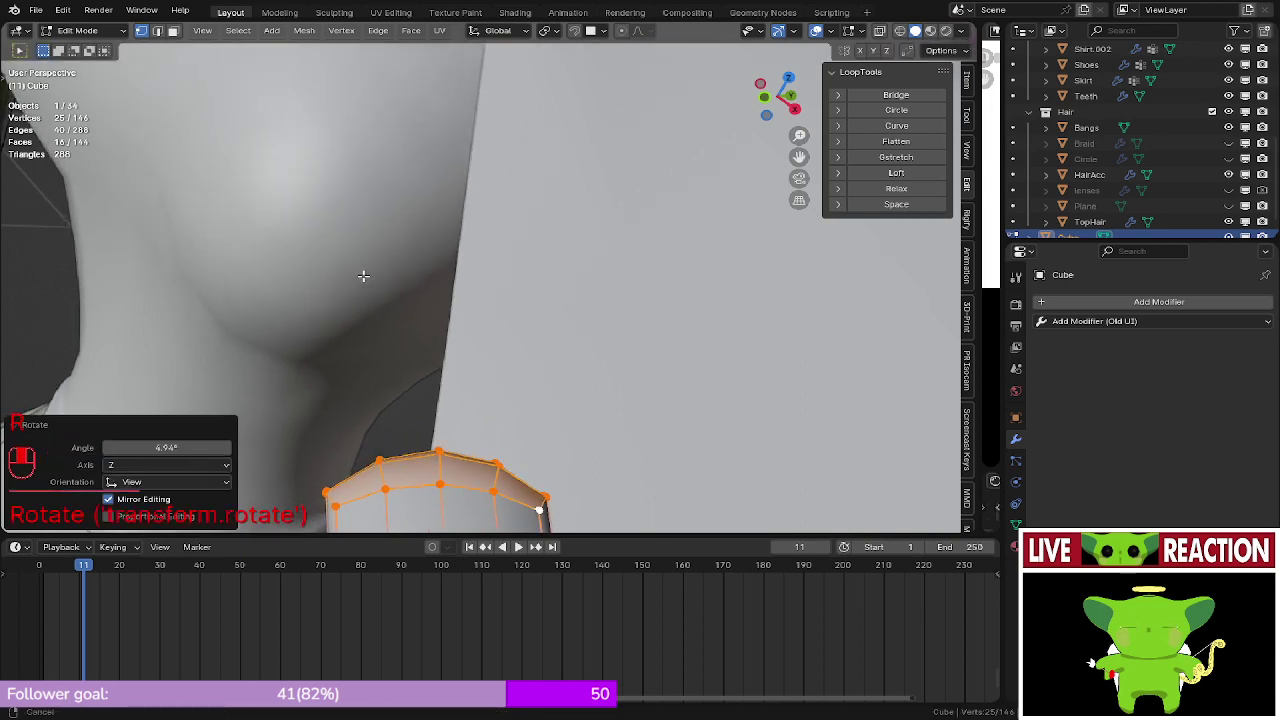
{"action": "key", "text": "e"}
{"action": "left_click", "coordinate": [456, 83]}
{"action": "middle_click_drag", "start_coordinate": [480, 194], "coordinate": [600, 248]}
{"action": "key", "text": "g"}
{"action": "left_click", "coordinate": [549, 318]}
- Rotate the upper tube's end face 5.44° in the view, using wireframe shading to judge its alignment
{"action": "key", "text": "r"}
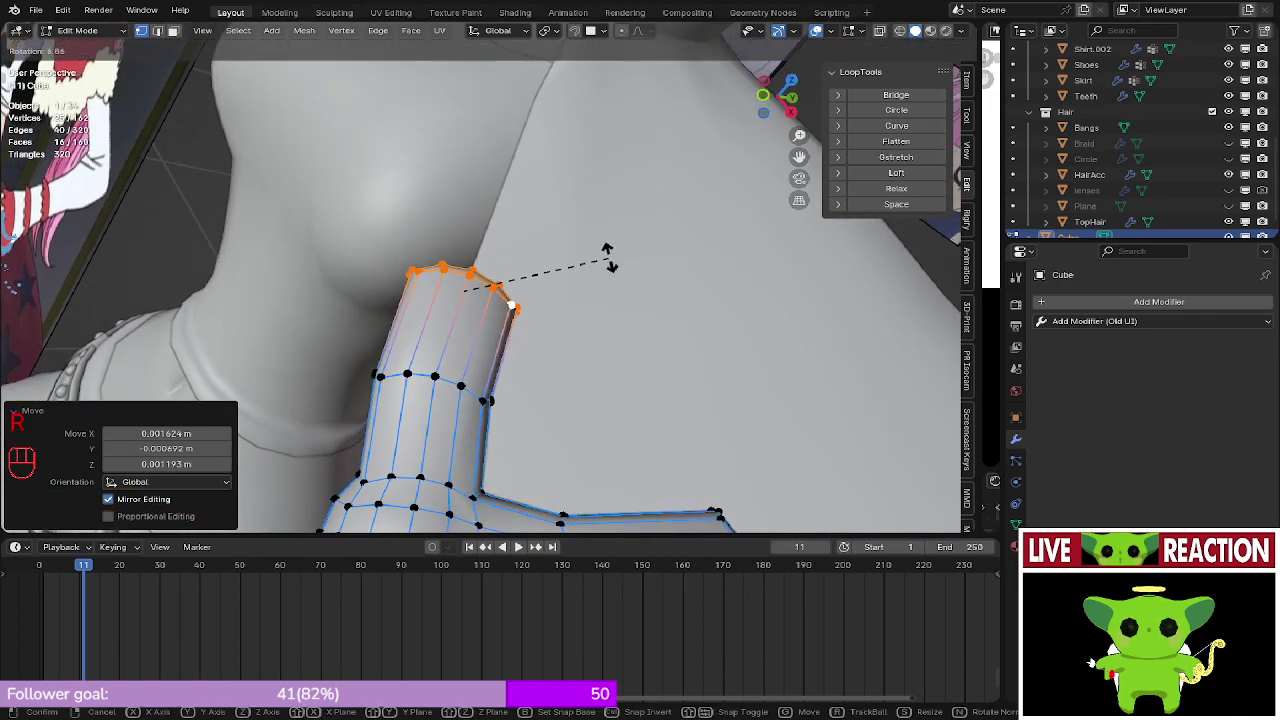
{"action": "right_click", "coordinate": [608, 258]}
{"action": "key", "text": "z"}
{"action": "left_click", "coordinate": [471, 268]}
{"action": "middle_click_drag", "start_coordinate": [471, 268], "coordinate": [454, 329]}
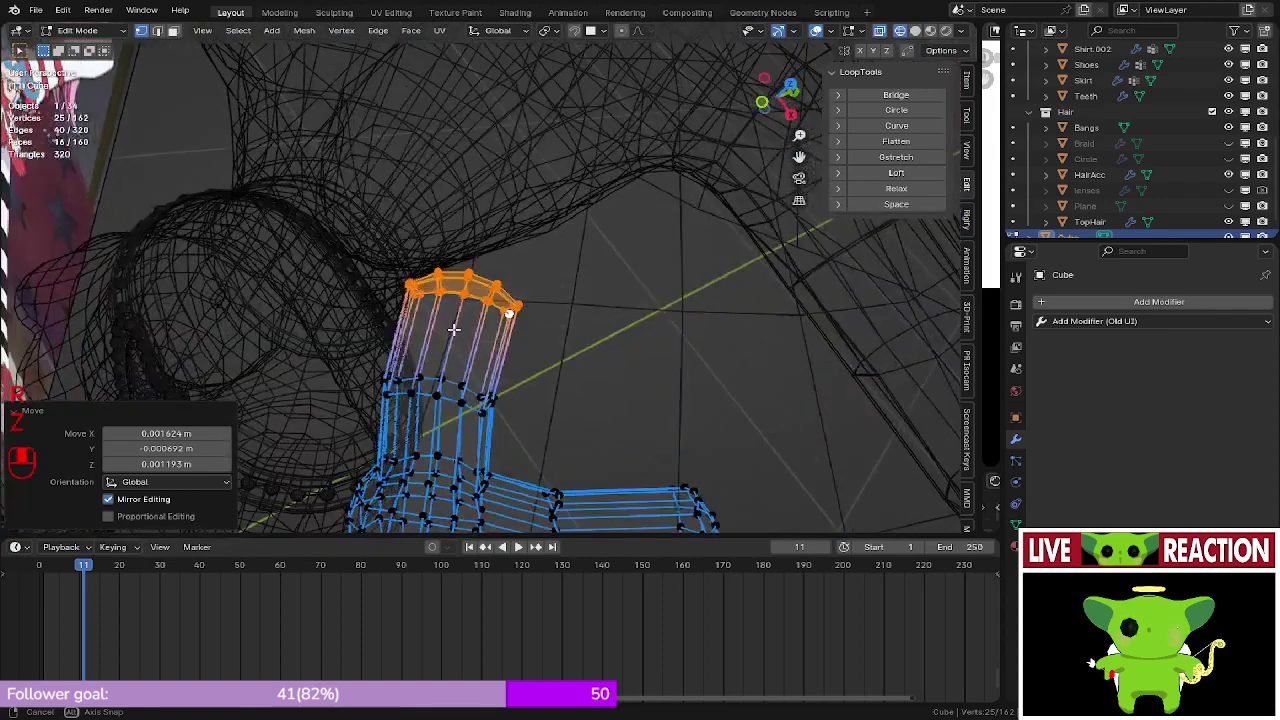
{"action": "key", "text": "r"}
{"action": "left_click", "coordinate": [606, 309]}
{"action": "key", "text": "alt+z"}
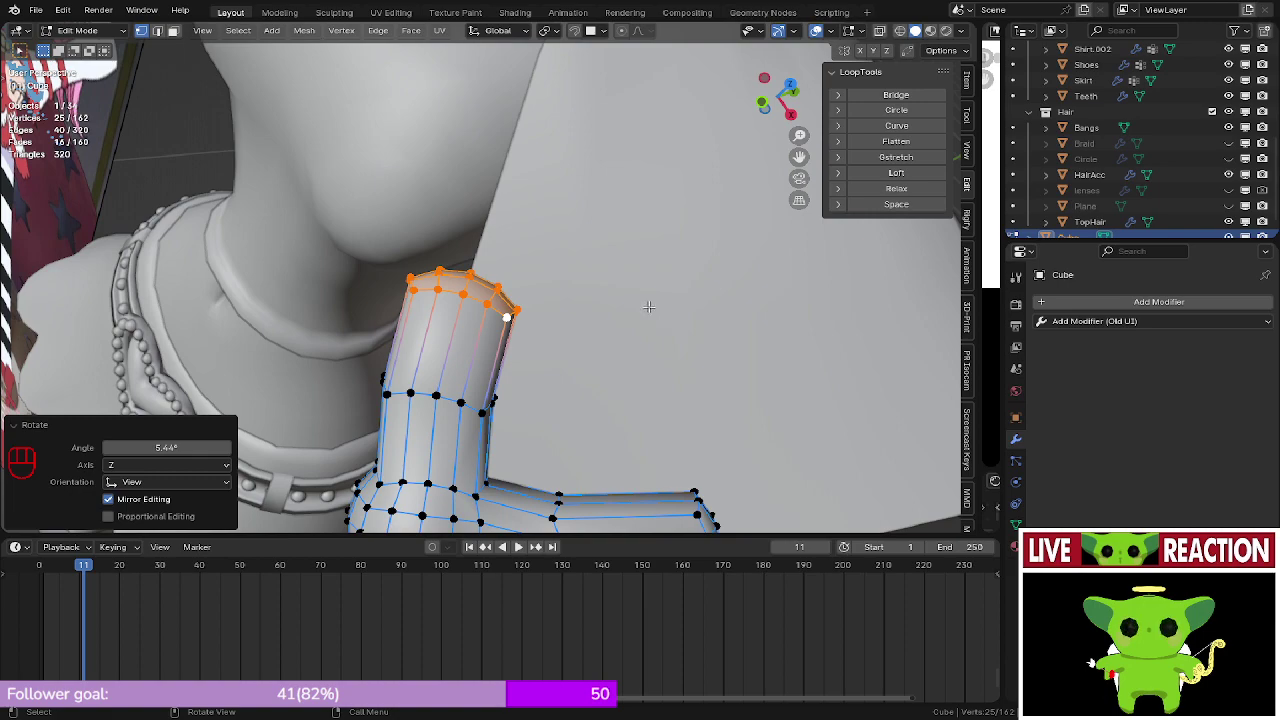
- Examine the joint where the two tubes meet the sphere from several angles in Edit and Object Mode
{"action": "middle_click_drag", "start_coordinate": [711, 398], "coordinate": [520, 379]}
{"action": "scroll", "coordinate": [728, 254], "scroll_direction": "down", "scroll_amount": 3}
{"action": "key", "text": "Tab"}
{"action": "scroll", "coordinate": [520, 379], "scroll_direction": "up", "scroll_amount": 5}
{"action": "key", "text": "Tab"}
{"action": "middle_click_drag", "start_coordinate": [537, 314], "coordinate": [568, 257]}
{"action": "key", "text": "Tab"}
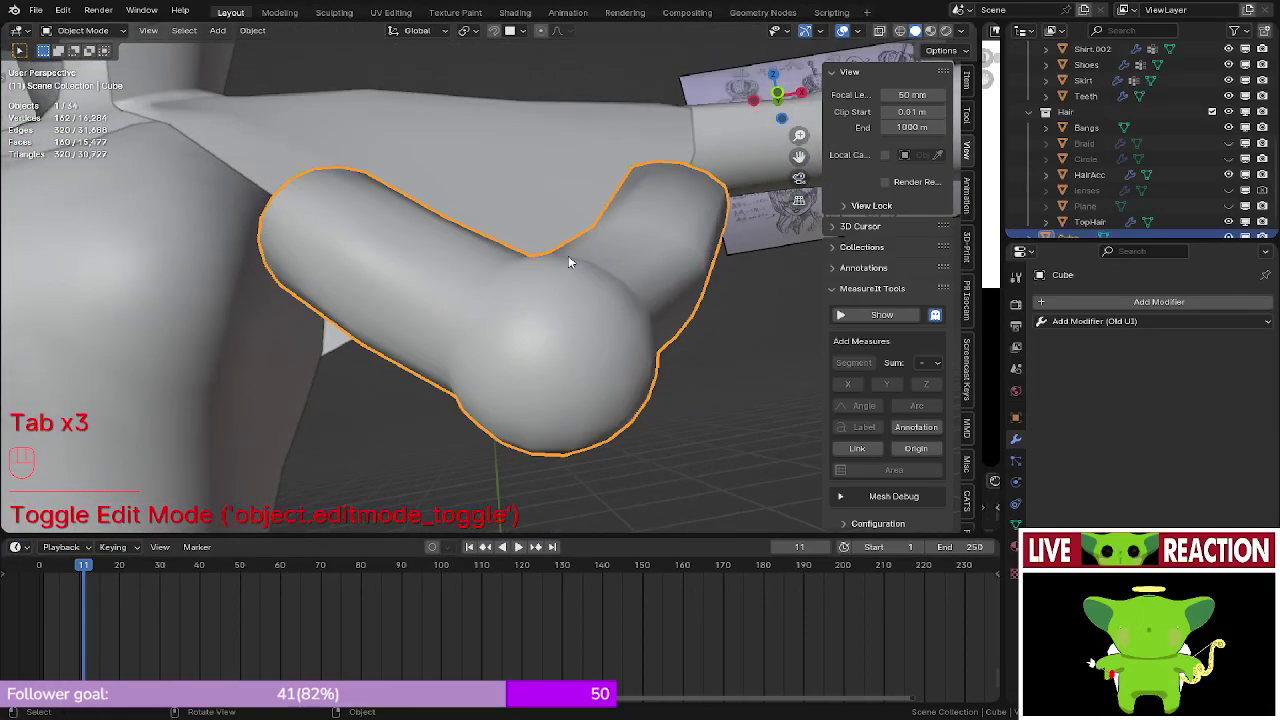
{"action": "mouse_move", "coordinate": [507, 337]}
{"action": "middle_mouse_down"}
{"action": "mouse_move", "coordinate": [650, 238]}
{"action": "mouse_move", "coordinate": [600, 257]}
{"action": "mouse_move", "coordinate": [603, 338]}
{"action": "mouse_move", "coordinate": [503, 343]}
{"action": "middle_mouse_up"}
{"action": "scroll", "coordinate": [603, 338], "scroll_direction": "up", "scroll_amount": 3}
{"action": "scroll", "coordinate": [604, 327], "scroll_direction": "down", "scroll_amount": 3}
- Select the nine-vertex patch on the sphere between the two tubes and sink it about 0.0023 m in Y and -0.0030 m in Z
{"action": "key", "text": "Tab"}
{"action": "scroll", "coordinate": [500, 320], "scroll_direction": "up", "scroll_amount": 3}
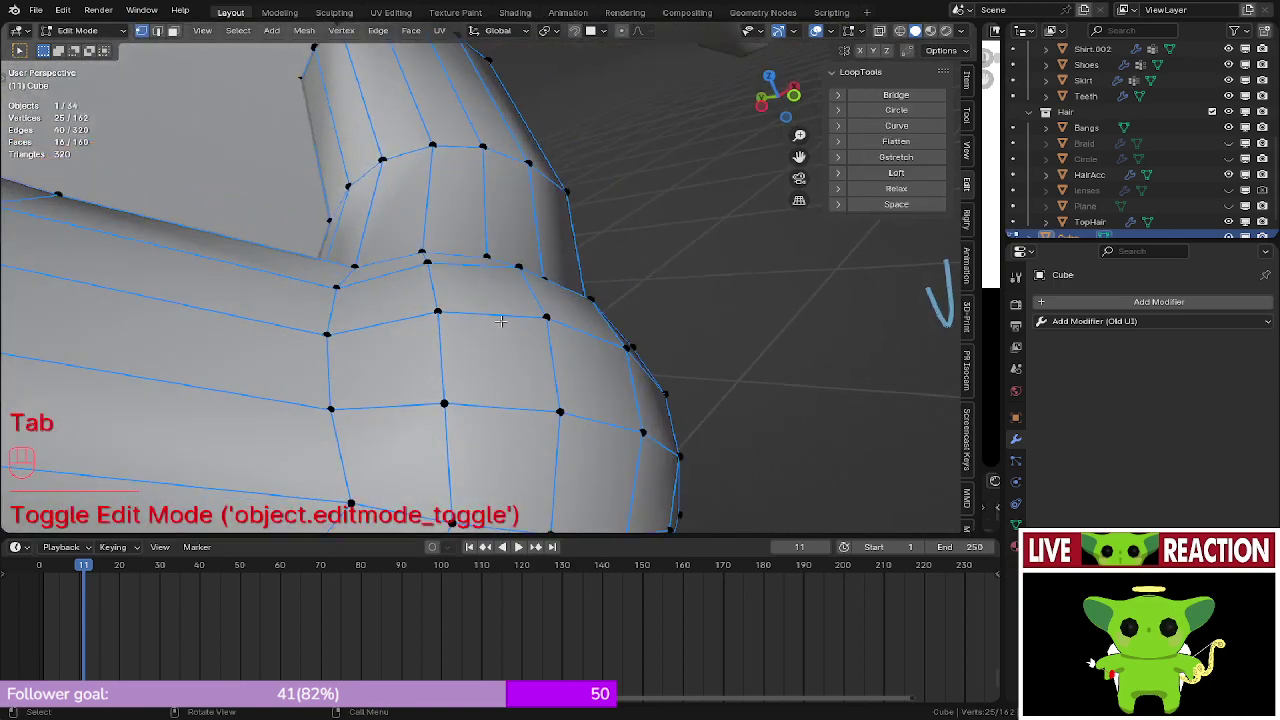
{"action": "left_click", "coordinate": [450, 256]}
{"action": "middle_click_drag", "start_coordinate": [450, 256], "coordinate": [359, 338]}
{"action": "left_click", "coordinate": [359, 338], "text": "ctrl"}
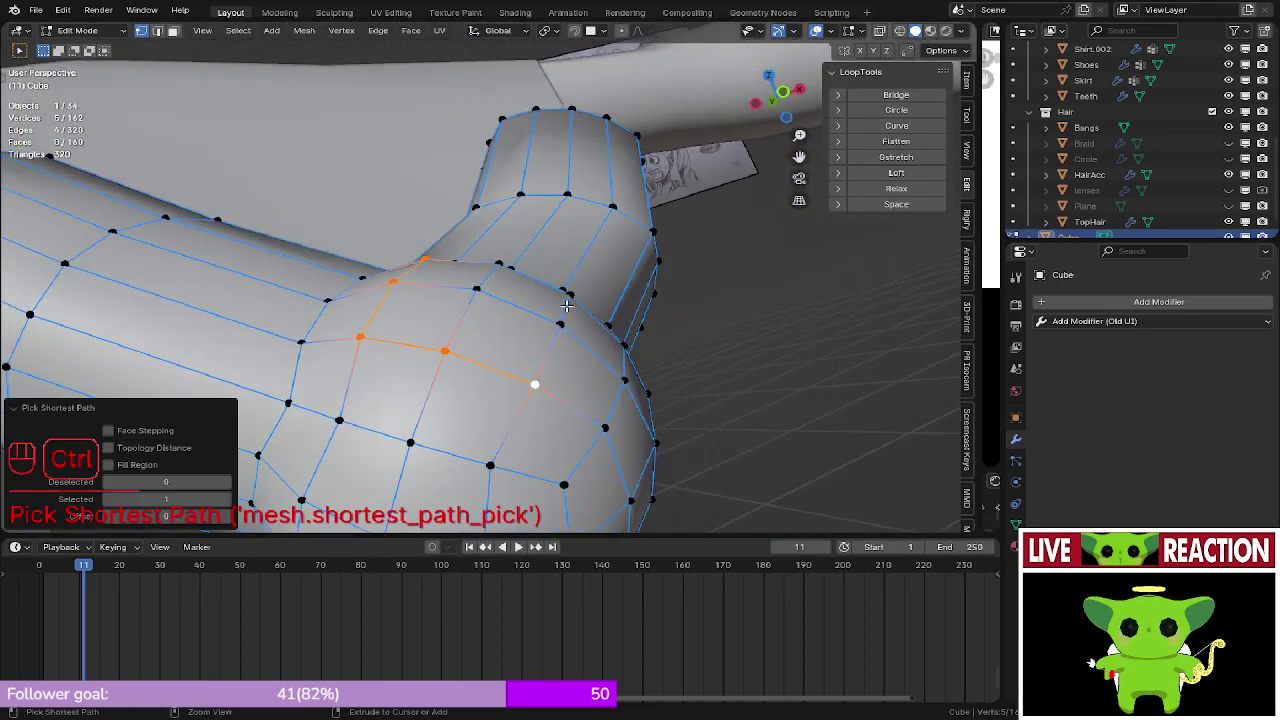
{"action": "left_click", "coordinate": [566, 303], "text": "ctrl"}
{"action": "middle_click_drag", "start_coordinate": [566, 303], "coordinate": [474, 348]}
{"action": "left_click", "coordinate": [486, 272], "text": "shift"}
{"action": "left_click", "coordinate": [436, 306], "text": "shift"}
{"action": "middle_click_drag", "start_coordinate": [440, 304], "coordinate": [630, 330]}
{"action": "key", "text": "g"}
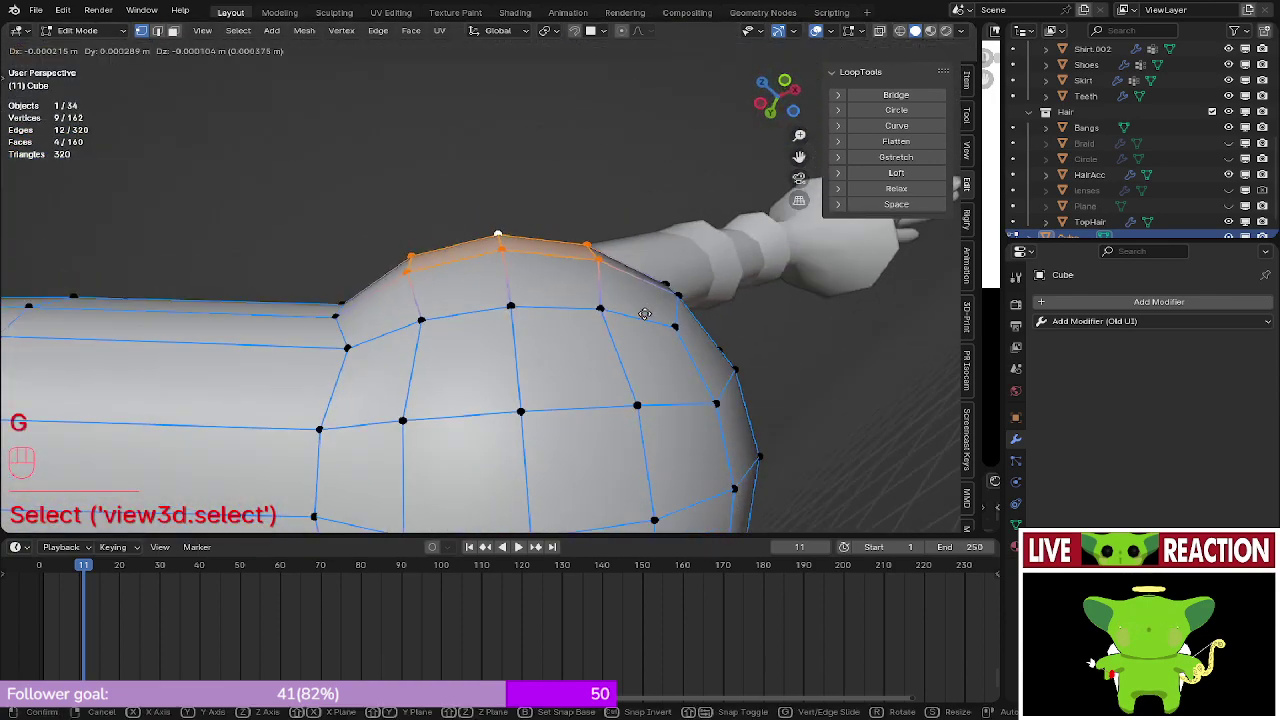
{"action": "left_click", "coordinate": [654, 334]}
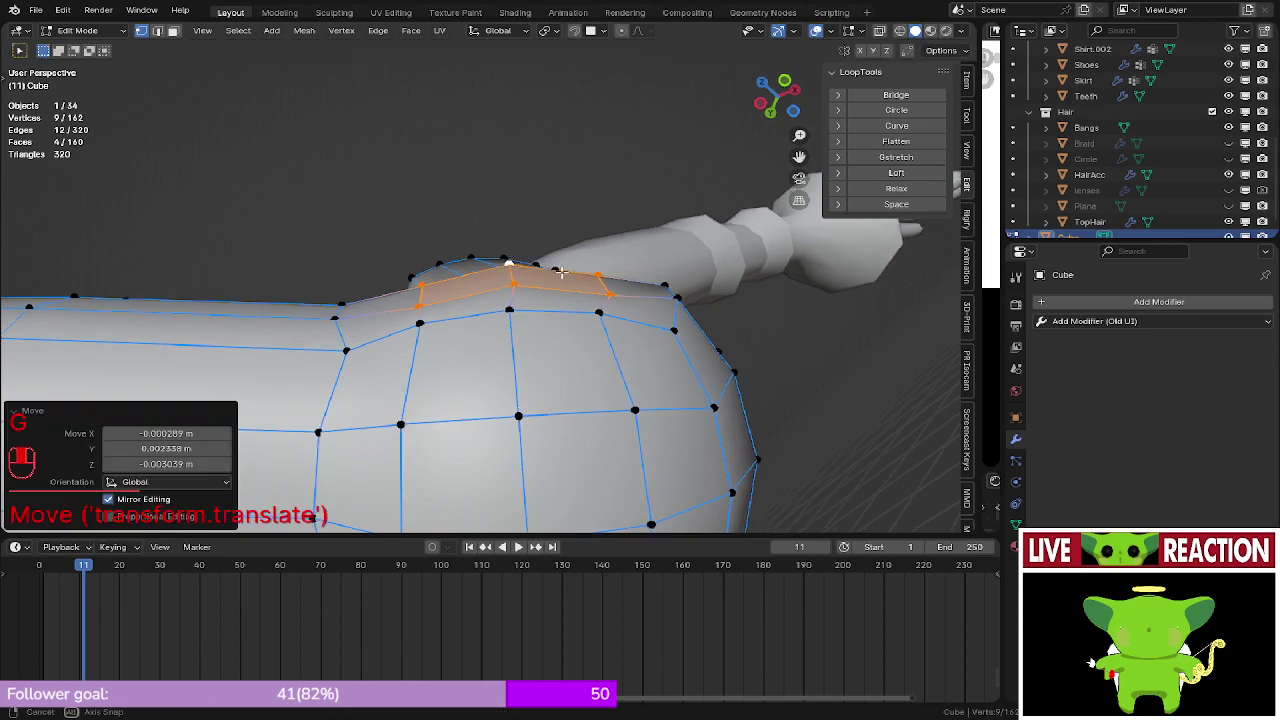
- Move a single vertex at the junction of the two tubes to smooth the joint, and return to Object Mode
{"action": "middle_click_drag", "start_coordinate": [654, 334], "coordinate": [430, 338]}
{"action": "left_click", "coordinate": [513, 281]}
{"action": "key", "text": "g"}
{"action": "left_click", "coordinate": [527, 278]}
{"action": "key", "text": "Tab"}
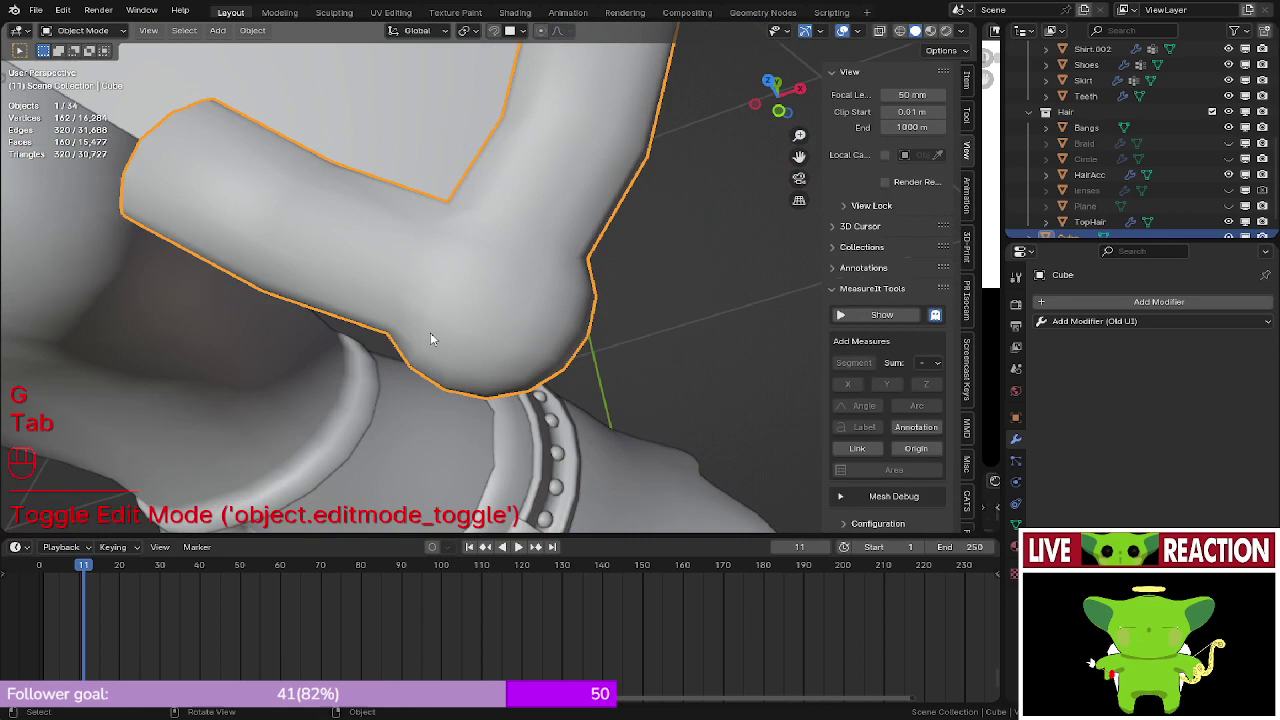
- Switch the trim mesh to Sculpt Mode and enable the Wireframe overlay to show its topology at the joint
{"action": "left_click", "coordinate": [80, 30]}
{"action": "left_click", "coordinate": [86, 82]}
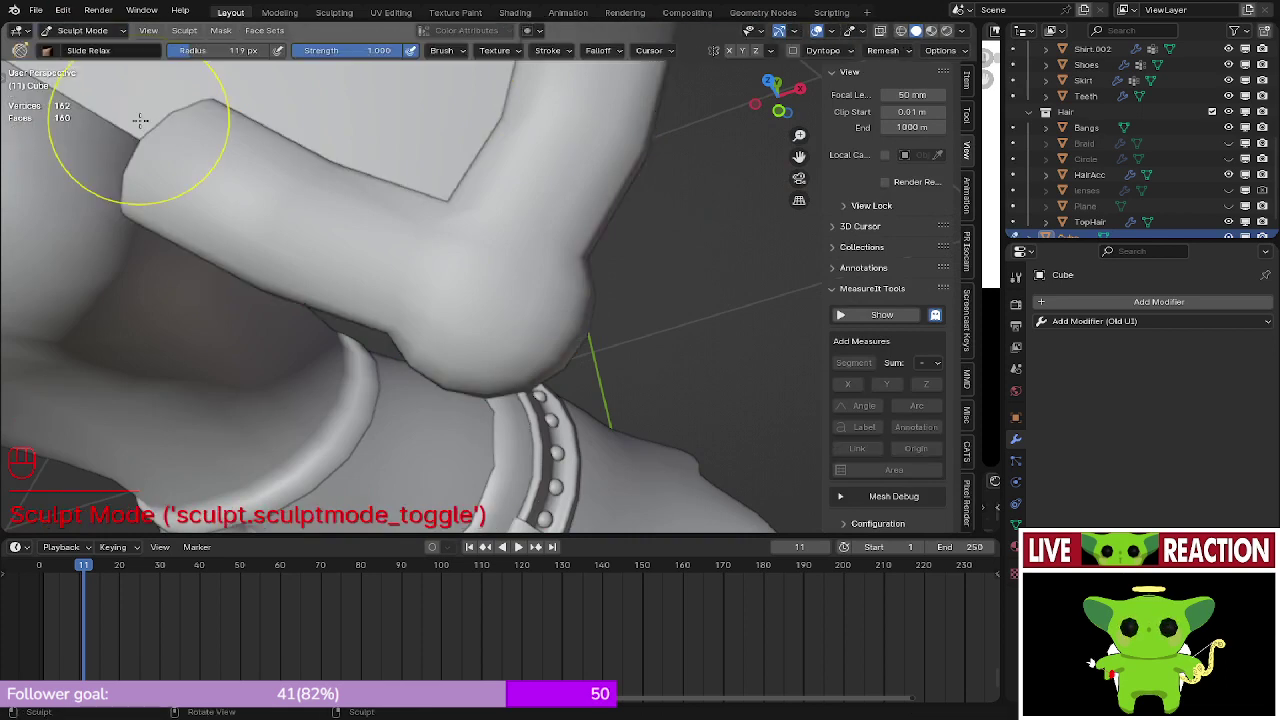
{"action": "middle_click_drag", "start_coordinate": [506, 281], "coordinate": [536, 283]}
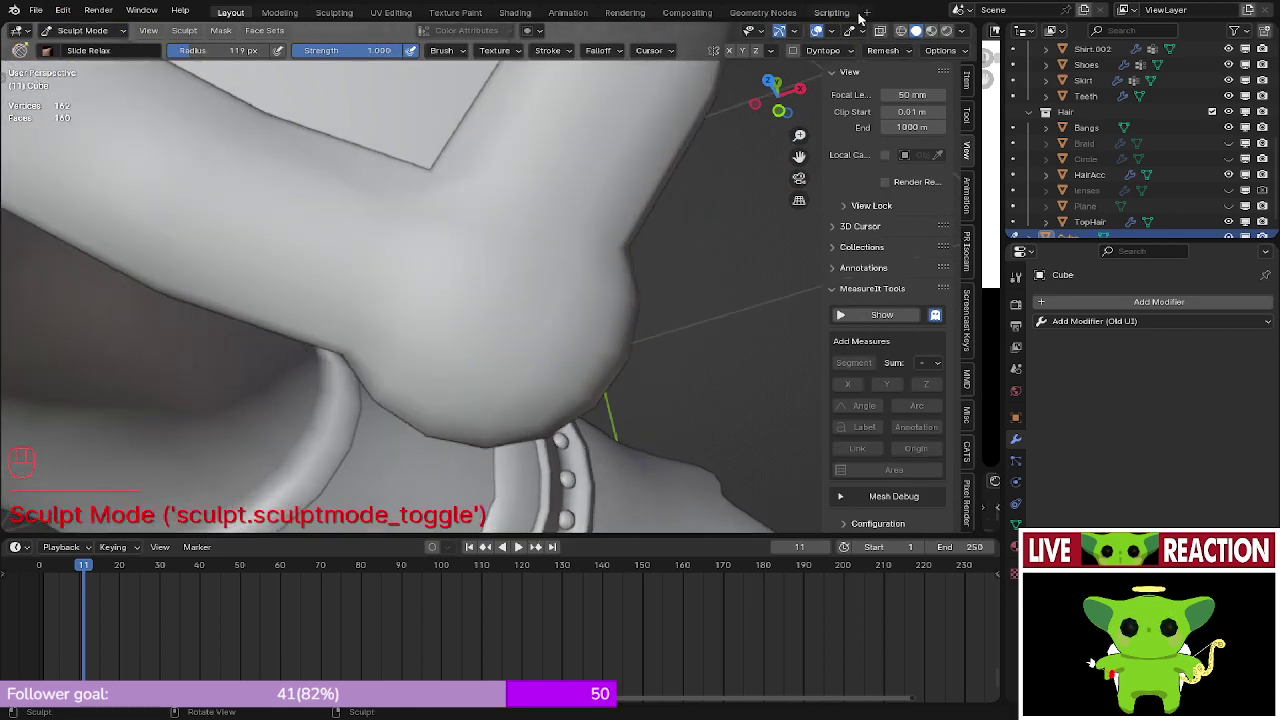
{"action": "left_click", "coordinate": [831, 31]}
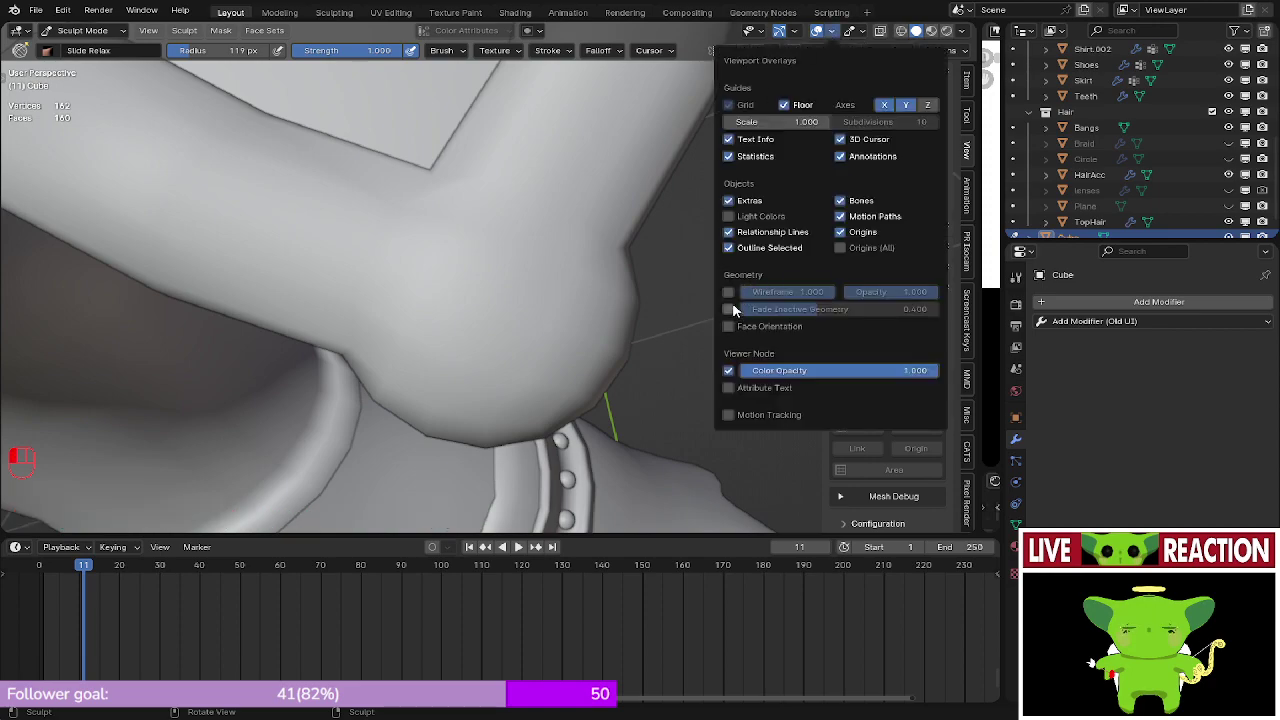
{"action": "left_click", "coordinate": [729, 292]}
{"action": "middle_click_drag", "start_coordinate": [328, 212], "coordinate": [430, 284]}
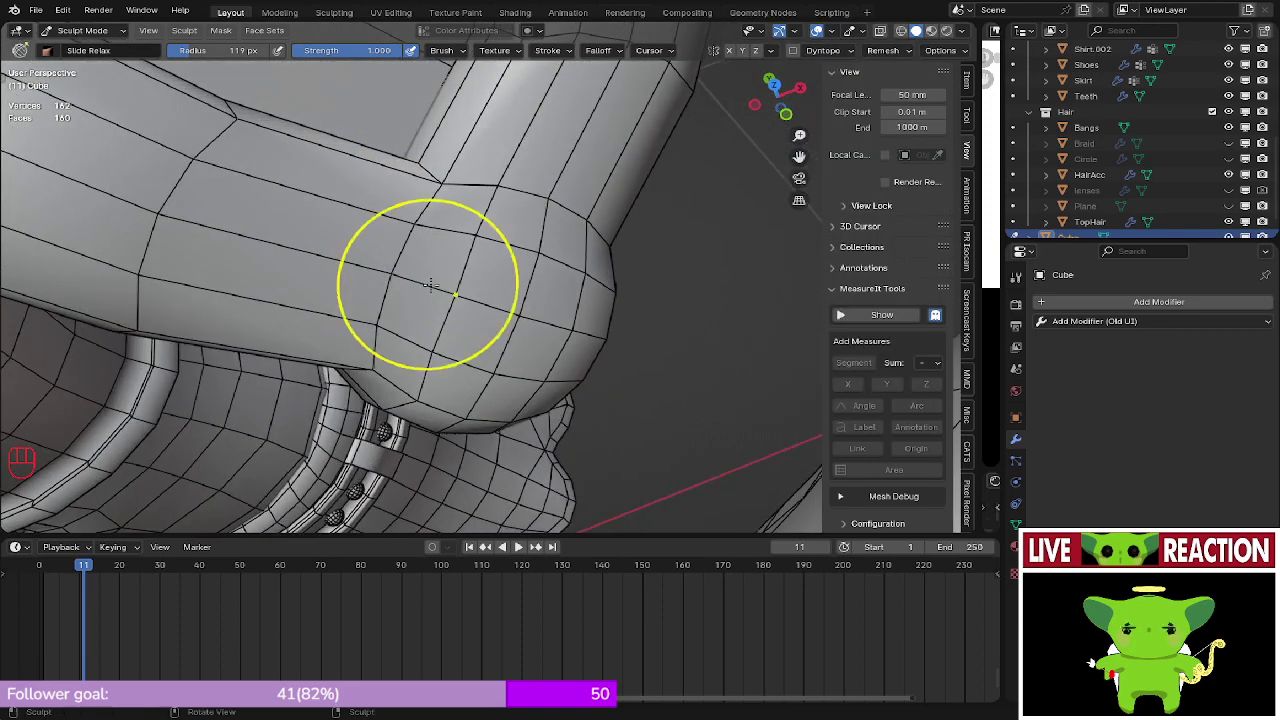
- Relax the topology across the sphere's outer face at the tube joint with the Slide Relax brush
{"action": "mouse_move", "coordinate": [449, 294]}
{"action": "left_mouse_down", "text": "shift"}
{"action": "mouse_move", "coordinate": [478, 222]}
{"action": "mouse_move", "coordinate": [482, 266]}
{"action": "left_mouse_up", "text": "shift"}
{"action": "middle_click_drag", "start_coordinate": [482, 266], "coordinate": [449, 226]}
{"action": "mouse_move", "coordinate": [449, 226]}
{"action": "left_mouse_down", "text": "shift"}
{"action": "mouse_move", "coordinate": [423, 286]}
{"action": "mouse_move", "coordinate": [503, 337]}
{"action": "mouse_move", "coordinate": [500, 318]}
{"action": "left_mouse_up", "text": "shift"}
{"action": "middle_click_drag", "start_coordinate": [500, 318], "coordinate": [466, 308]}
{"action": "left_click_drag", "start_coordinate": [467, 308], "coordinate": [527, 235], "text": "shift"}
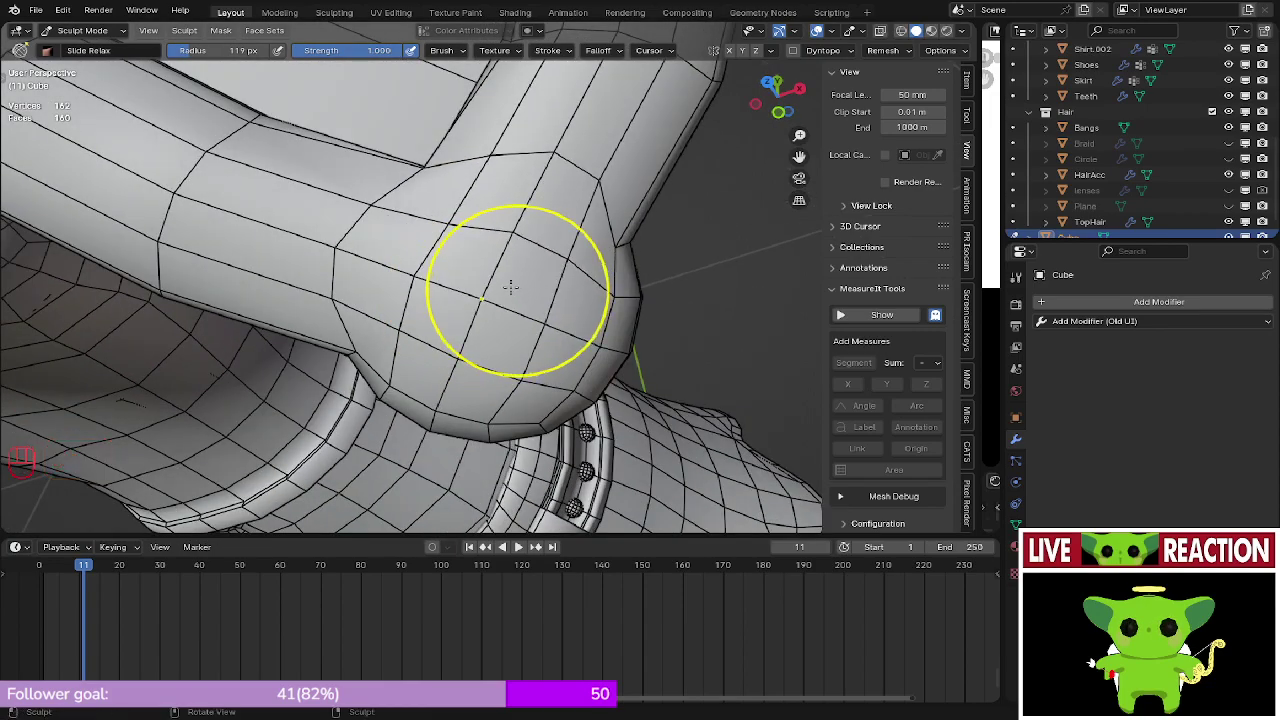
{"action": "mouse_move", "coordinate": [511, 288]}
{"action": "left_mouse_down", "text": "shift"}
{"action": "mouse_move", "coordinate": [434, 271]}
{"action": "mouse_move", "coordinate": [505, 285]}
{"action": "left_mouse_up", "text": "shift"}
{"action": "mouse_move", "coordinate": [520, 282]}
{"action": "middle_mouse_down"}
{"action": "mouse_move", "coordinate": [435, 157]}
{"action": "mouse_move", "coordinate": [457, 221]}
{"action": "mouse_move", "coordinate": [445, 300]}
{"action": "mouse_move", "coordinate": [528, 325]}
{"action": "middle_mouse_up"}
{"action": "scroll", "coordinate": [480, 300], "scroll_direction": "up", "scroll_amount": 3}
{"action": "left_click_drag", "start_coordinate": [528, 325], "coordinate": [515, 315], "text": "shift"}
{"action": "middle_click_drag", "start_coordinate": [520, 320], "coordinate": [490, 350]}
{"action": "left_click_drag", "start_coordinate": [490, 350], "coordinate": [496, 384], "text": "shift"}
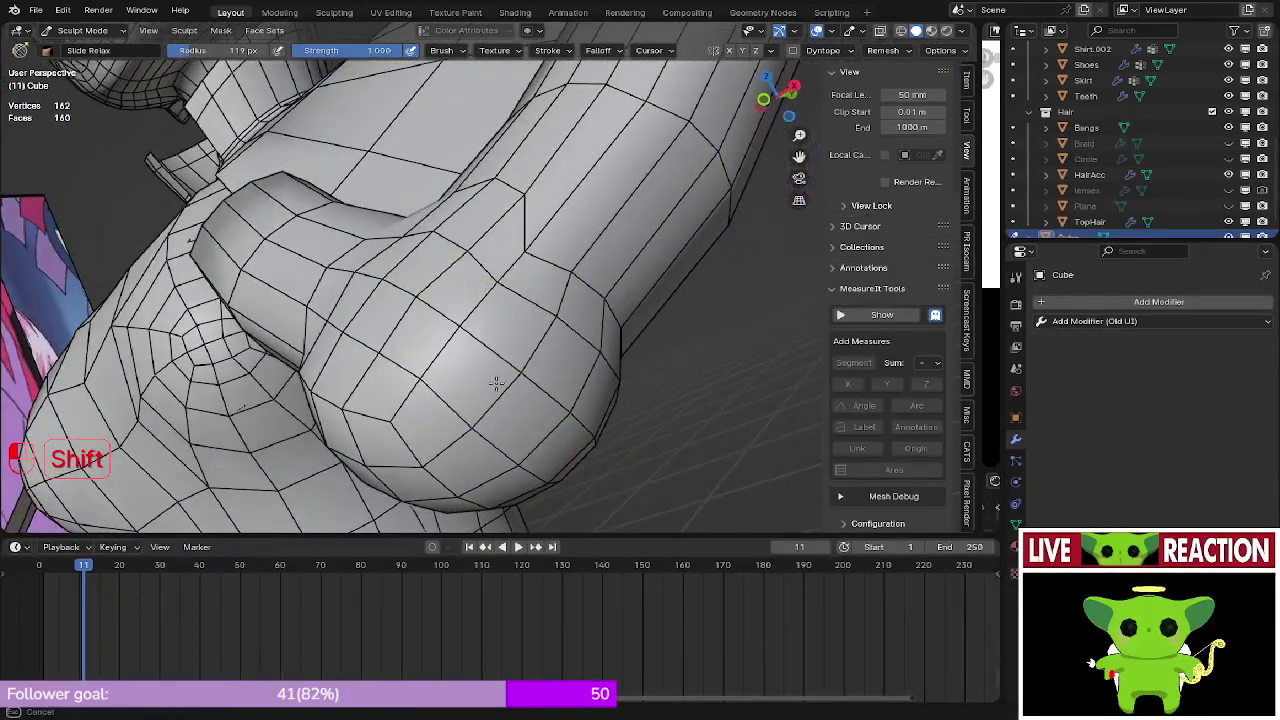
- Continue relaxing the topology around the sphere's underside and the bases of both tubes with the Slide Relax brush
{"action": "middle_click_drag", "start_coordinate": [523, 352], "coordinate": [452, 308]}
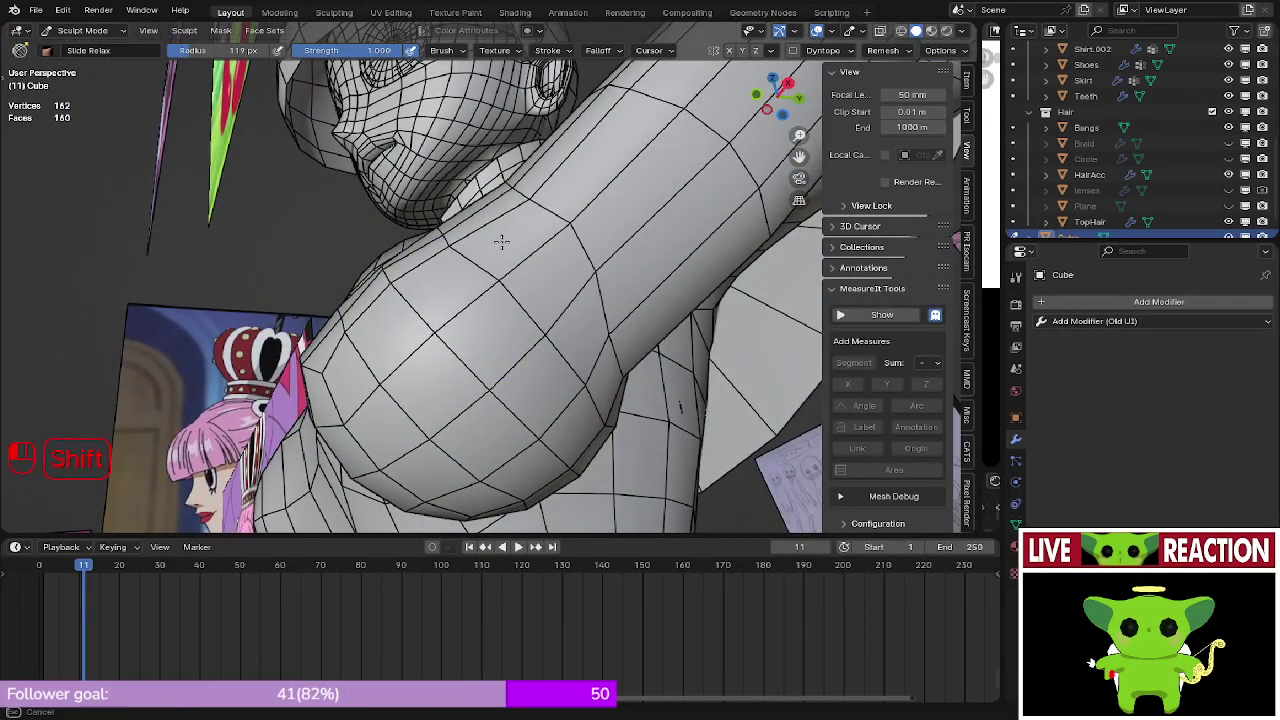
{"action": "middle_click_drag", "start_coordinate": [501, 242], "coordinate": [459, 270]}
{"action": "middle_click_drag", "start_coordinate": [548, 347], "coordinate": [458, 285]}
{"action": "left_click_drag", "start_coordinate": [458, 285], "coordinate": [475, 268], "text": "shift"}
{"action": "middle_click_drag", "start_coordinate": [475, 268], "coordinate": [436, 243]}
{"action": "left_click_drag", "start_coordinate": [490, 295], "coordinate": [497, 308], "text": "shift"}
{"action": "mouse_move", "coordinate": [497, 308]}
{"action": "middle_mouse_down"}
{"action": "mouse_move", "coordinate": [438, 287]}
{"action": "mouse_move", "coordinate": [512, 264]}
{"action": "middle_mouse_up"}
{"action": "left_click_drag", "start_coordinate": [512, 264], "coordinate": [529, 257], "text": "shift"}
{"action": "mouse_move", "coordinate": [529, 257]}
{"action": "middle_mouse_down"}
{"action": "mouse_move", "coordinate": [599, 407]}
{"action": "mouse_move", "coordinate": [520, 300]}
{"action": "mouse_move", "coordinate": [523, 248]}
{"action": "mouse_move", "coordinate": [480, 251]}
{"action": "mouse_move", "coordinate": [466, 277]}
{"action": "mouse_move", "coordinate": [469, 364]}
{"action": "mouse_move", "coordinate": [420, 337]}
{"action": "mouse_move", "coordinate": [475, 420]}
{"action": "mouse_move", "coordinate": [537, 389]}
{"action": "mouse_move", "coordinate": [506, 371]}
{"action": "mouse_move", "coordinate": [486, 399]}
{"action": "mouse_move", "coordinate": [534, 323]}
{"action": "mouse_move", "coordinate": [480, 286]}
{"action": "mouse_move", "coordinate": [424, 352]}
{"action": "mouse_move", "coordinate": [508, 278]}
{"action": "mouse_move", "coordinate": [402, 286]}
{"action": "mouse_move", "coordinate": [482, 278]}
{"action": "mouse_move", "coordinate": [417, 204]}
{"action": "mouse_move", "coordinate": [503, 277]}
{"action": "mouse_move", "coordinate": [496, 382]}
{"action": "middle_mouse_up"}
{"action": "scroll", "coordinate": [508, 278], "scroll_direction": "up", "scroll_amount": 3}
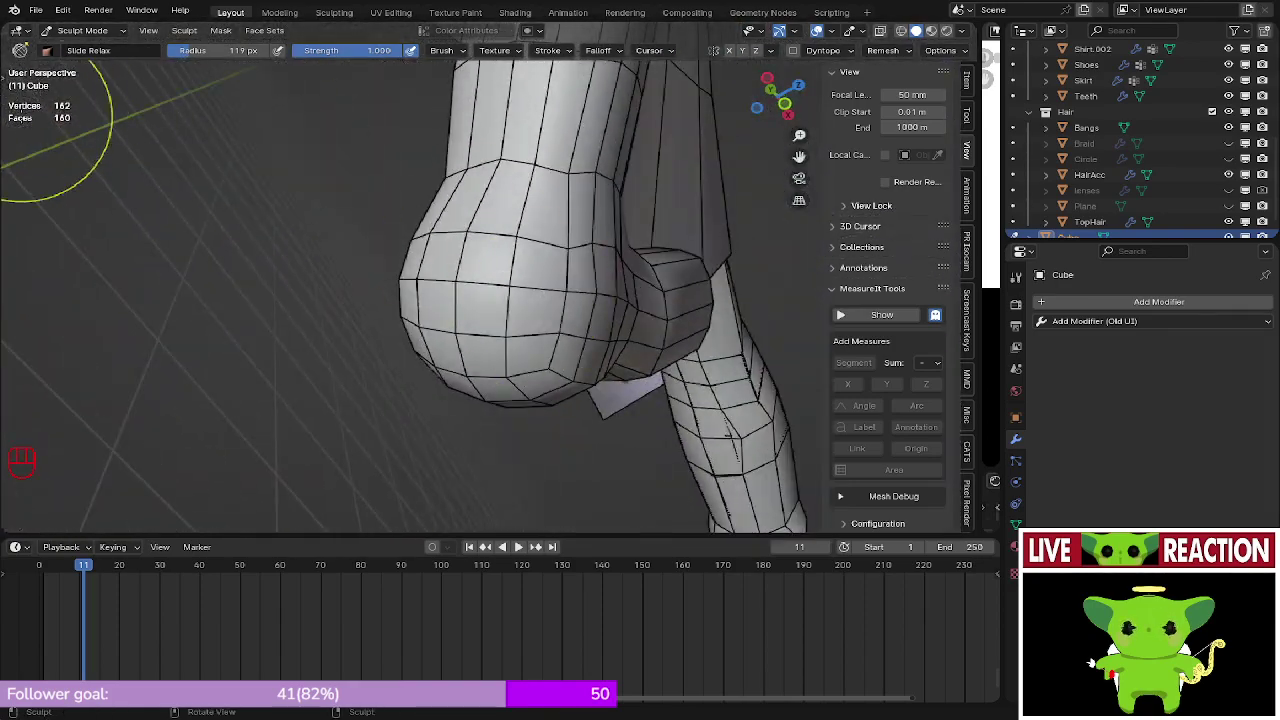
- Show the sculpt brush list and save the file
{"action": "key", "text": "t"}
{"action": "key", "text": "ctrl+s"}
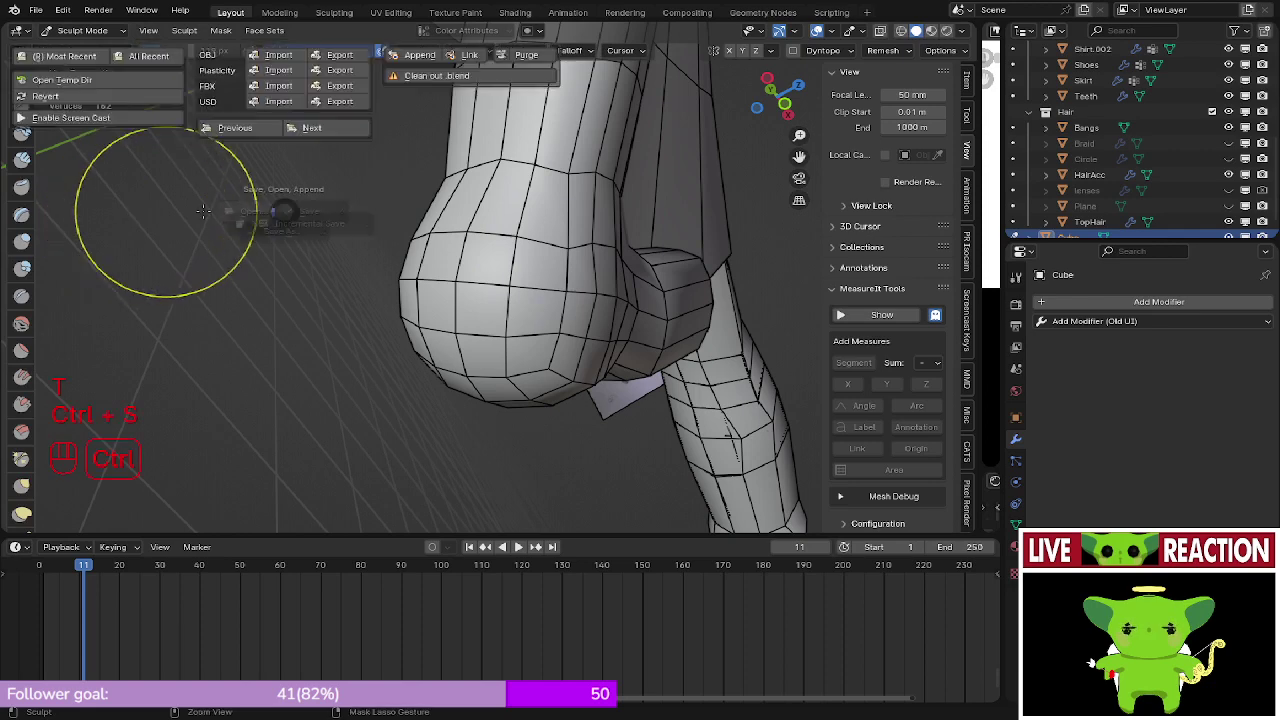
{"action": "left_click", "coordinate": [290, 210]}
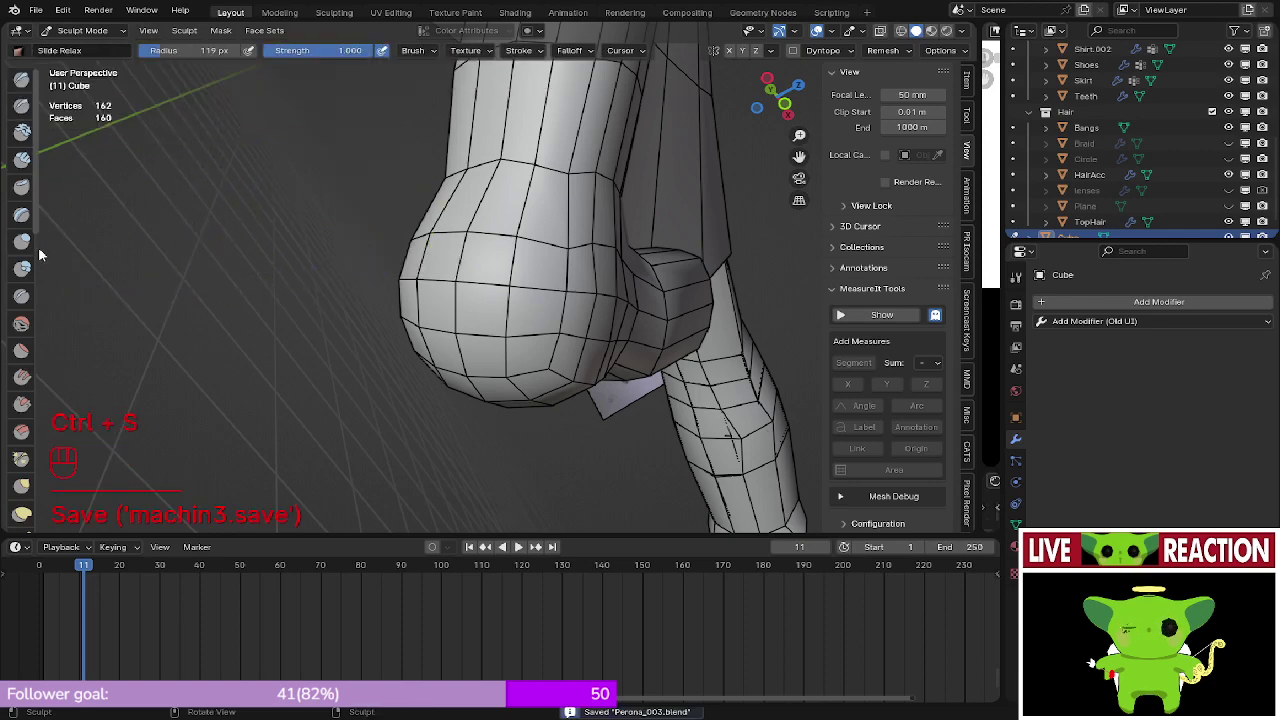
- Try the Smooth brush on the sphere, undo the last change, and check the joint's shape
{"action": "left_click", "coordinate": [20, 323]}
{"action": "scroll", "coordinate": [572, 221], "scroll_direction": "up", "scroll_amount": 1}
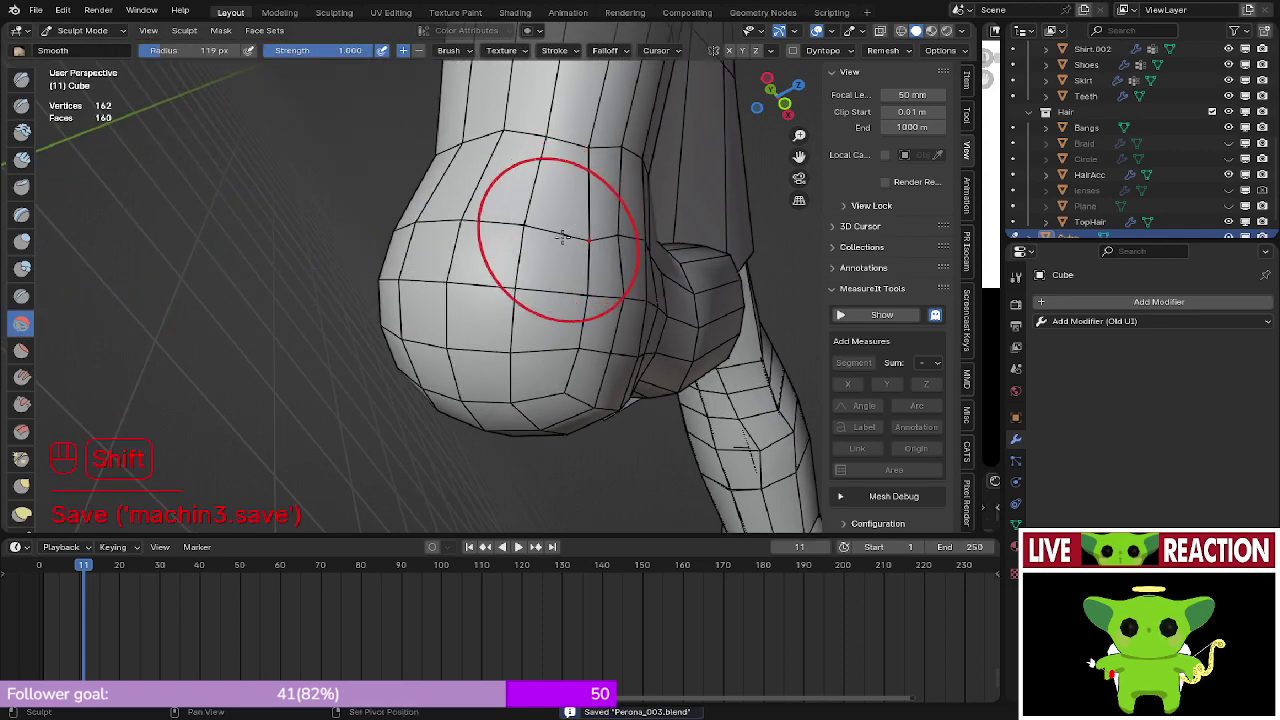
{"action": "mouse_move", "coordinate": [537, 273]}
{"action": "middle_mouse_down"}
{"action": "mouse_move", "coordinate": [600, 218]}
{"action": "mouse_move", "coordinate": [545, 163]}
{"action": "middle_mouse_up"}
{"action": "key", "text": "ctrl+z"}
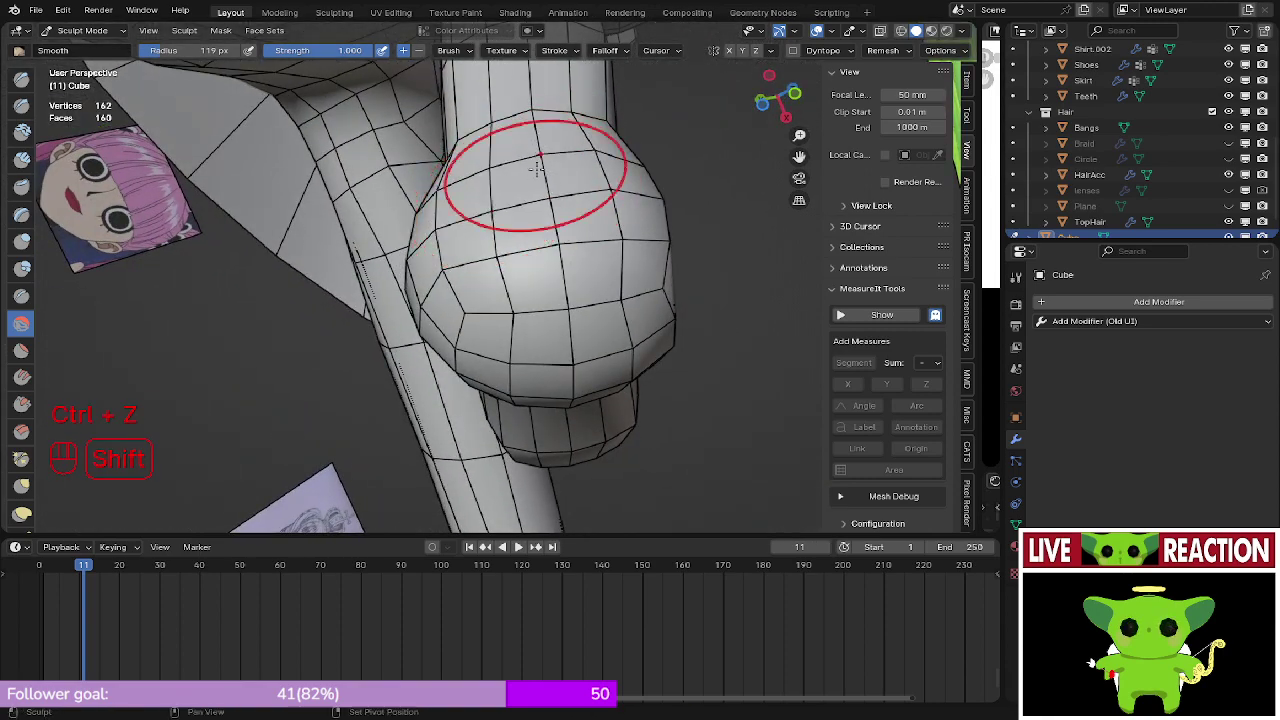
{"action": "middle_click_drag", "start_coordinate": [593, 178], "coordinate": [463, 115]}
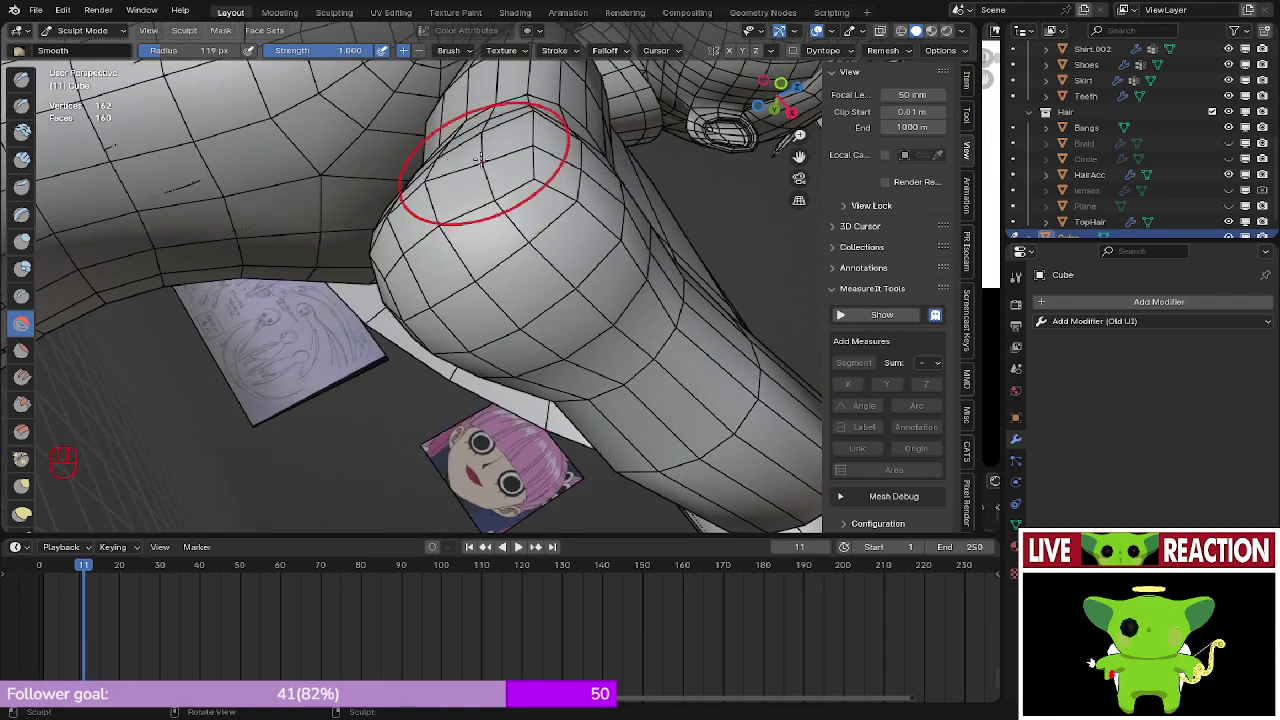
{"action": "mouse_move", "coordinate": [480, 158]}
{"action": "middle_mouse_down"}
{"action": "mouse_move", "coordinate": [455, 230]}
{"action": "mouse_move", "coordinate": [383, 272]}
{"action": "mouse_move", "coordinate": [480, 215]}
{"action": "mouse_move", "coordinate": [430, 248]}
{"action": "mouse_move", "coordinate": [549, 246]}
{"action": "mouse_move", "coordinate": [381, 268]}
{"action": "mouse_move", "coordinate": [494, 229]}
{"action": "mouse_move", "coordinate": [386, 286]}
{"action": "mouse_move", "coordinate": [428, 197]}
{"action": "mouse_move", "coordinate": [476, 264]}
{"action": "mouse_move", "coordinate": [440, 280]}
{"action": "mouse_move", "coordinate": [183, 78]}
{"action": "middle_mouse_up"}
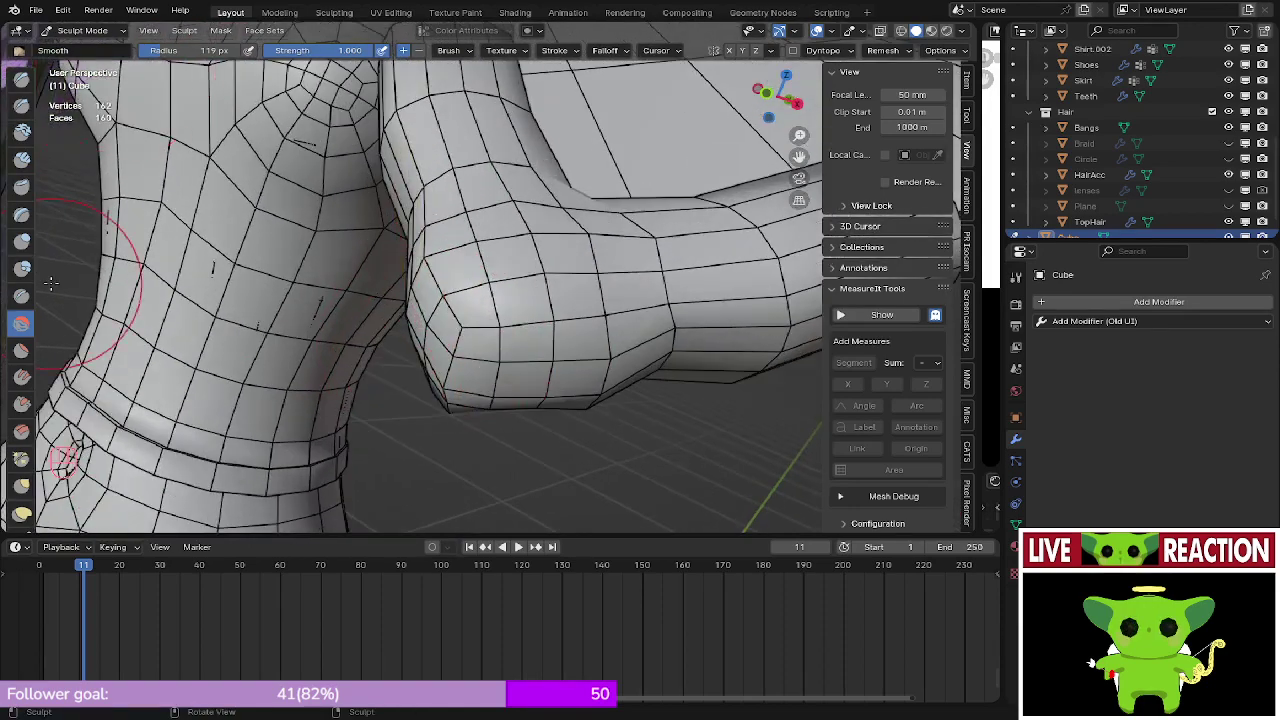
- Switch back to the Slide Relax brush and even out the edge flow where the sphere meets the tubes
{"action": "scroll", "coordinate": [51, 283], "scroll_direction": "down", "scroll_amount": 10}
{"action": "left_click", "coordinate": [22, 420]}
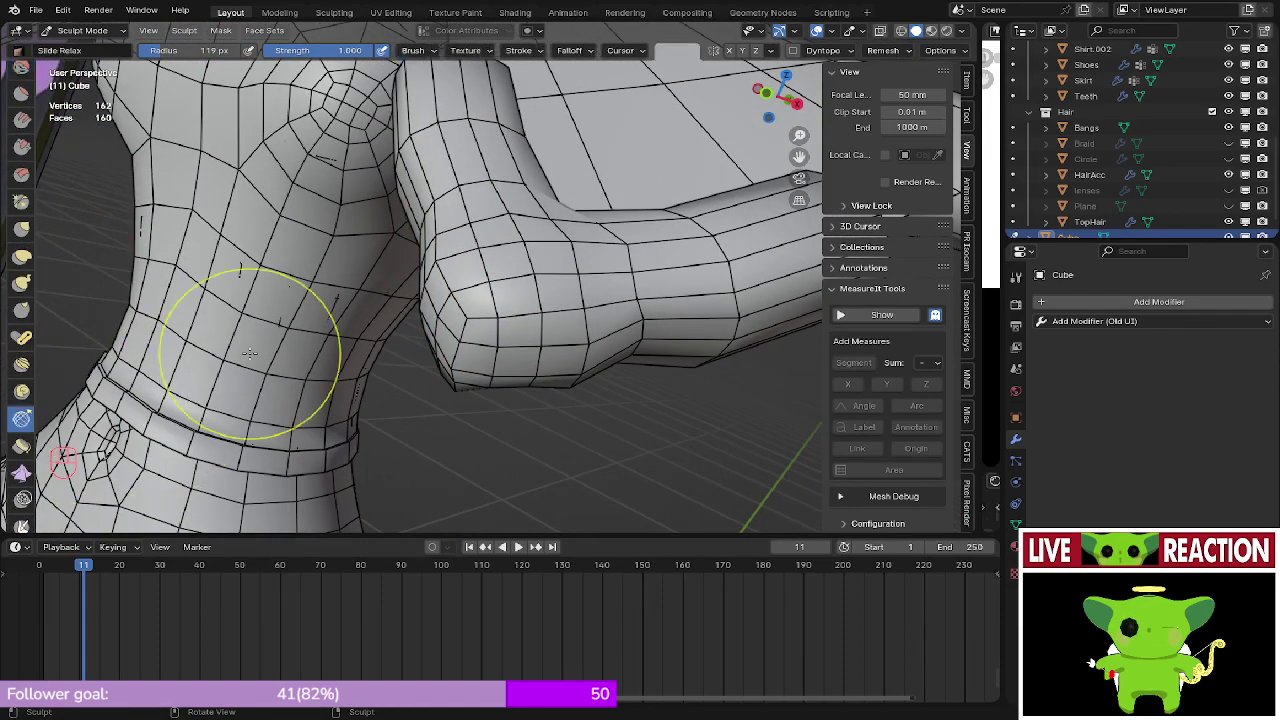
{"action": "scroll", "coordinate": [473, 335], "scroll_direction": "up", "scroll_amount": 2}
{"action": "middle_click_drag", "start_coordinate": [393, 228], "coordinate": [446, 328], "text": "shift"}
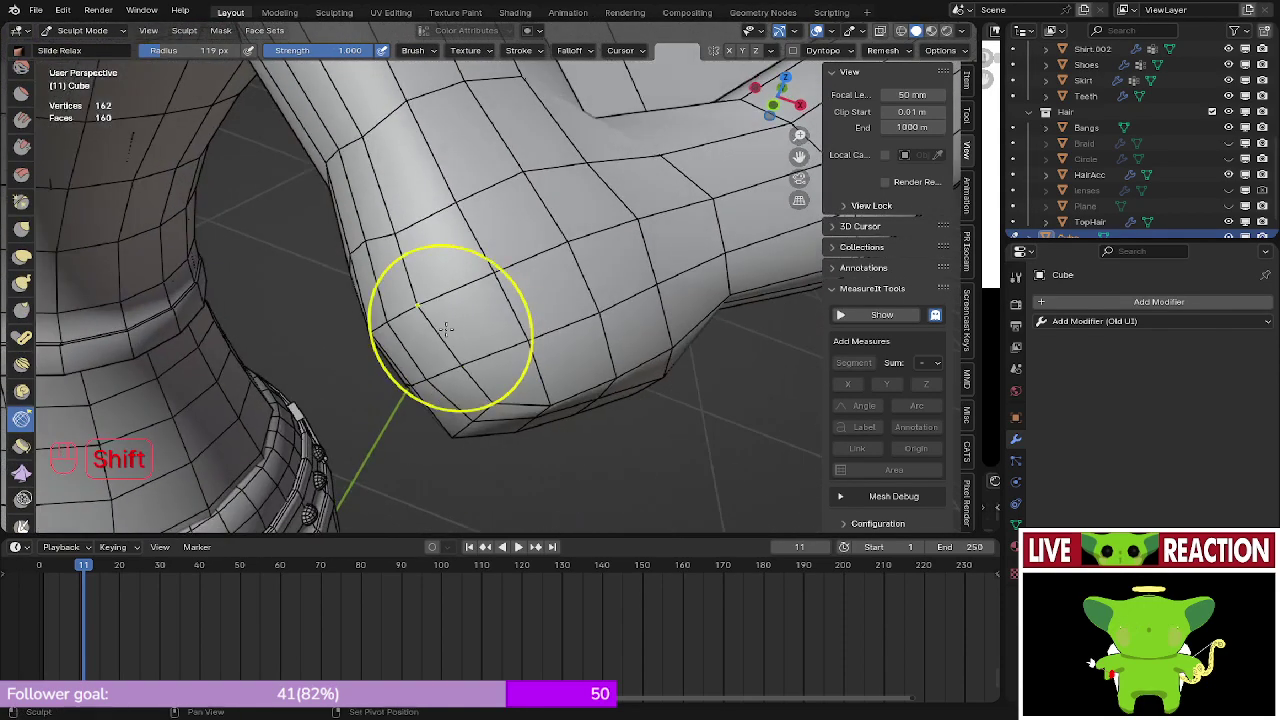
{"action": "left_click_drag", "start_coordinate": [391, 193], "coordinate": [398, 245], "text": "shift"}
{"action": "middle_click_drag", "start_coordinate": [398, 245], "coordinate": [480, 262]}
{"action": "left_click_drag", "start_coordinate": [485, 255], "coordinate": [510, 176], "text": "shift"}
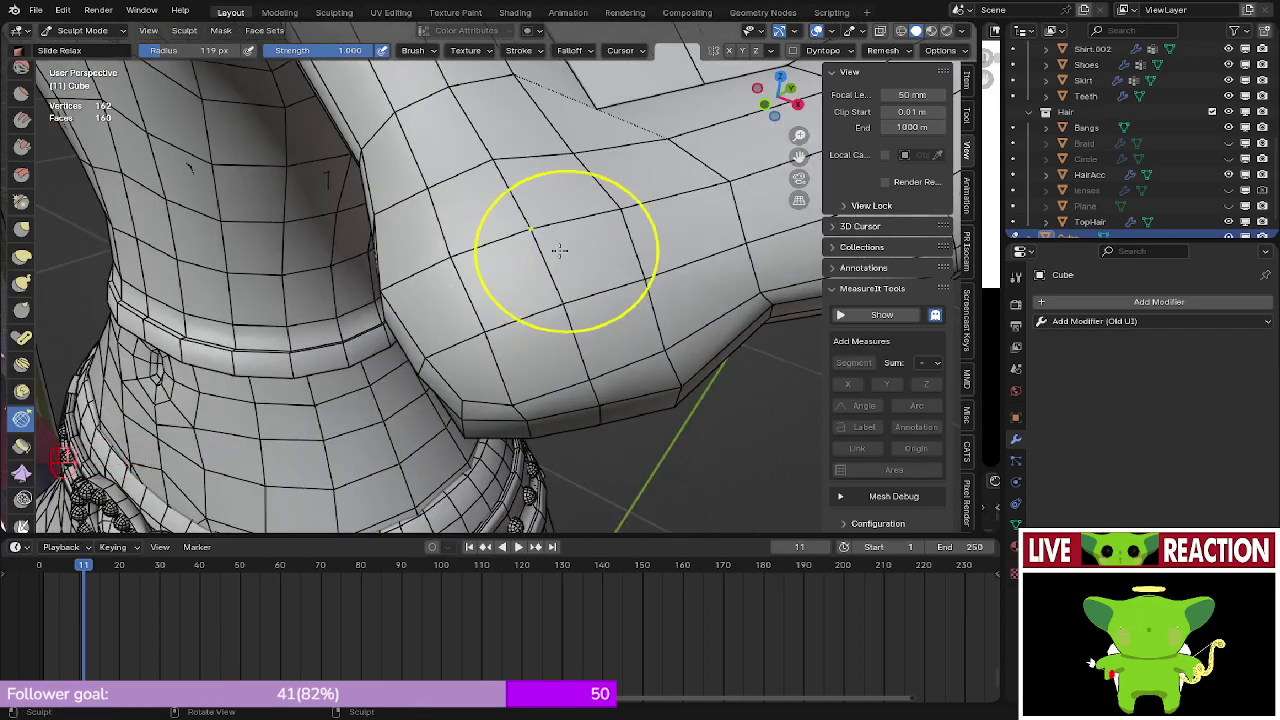
- Relax the topology on the sphere's remaining sides with the Slide Relax brush
{"action": "mouse_move", "coordinate": [559, 250]}
{"action": "middle_mouse_down"}
{"action": "mouse_move", "coordinate": [471, 286]}
{"action": "mouse_move", "coordinate": [522, 281]}
{"action": "mouse_move", "coordinate": [529, 221]}
{"action": "middle_mouse_up"}
{"action": "middle_click_drag", "start_coordinate": [434, 309], "coordinate": [506, 304]}
{"action": "mouse_move", "coordinate": [503, 234]}
{"action": "middle_mouse_down"}
{"action": "mouse_move", "coordinate": [558, 246]}
{"action": "mouse_move", "coordinate": [517, 277]}
{"action": "mouse_move", "coordinate": [507, 226]}
{"action": "middle_mouse_up"}
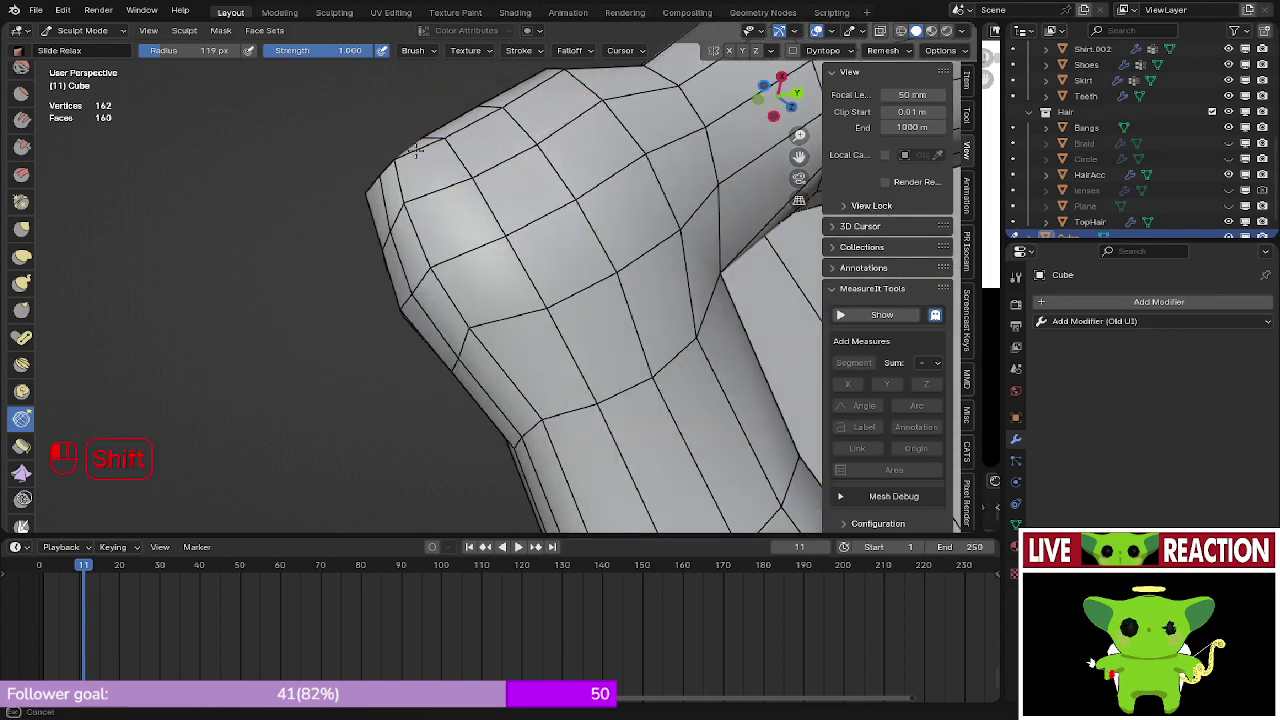
{"action": "middle_click_drag", "start_coordinate": [391, 240], "coordinate": [530, 274]}
{"action": "left_click_drag", "start_coordinate": [449, 281], "coordinate": [442, 284], "text": "shift"}
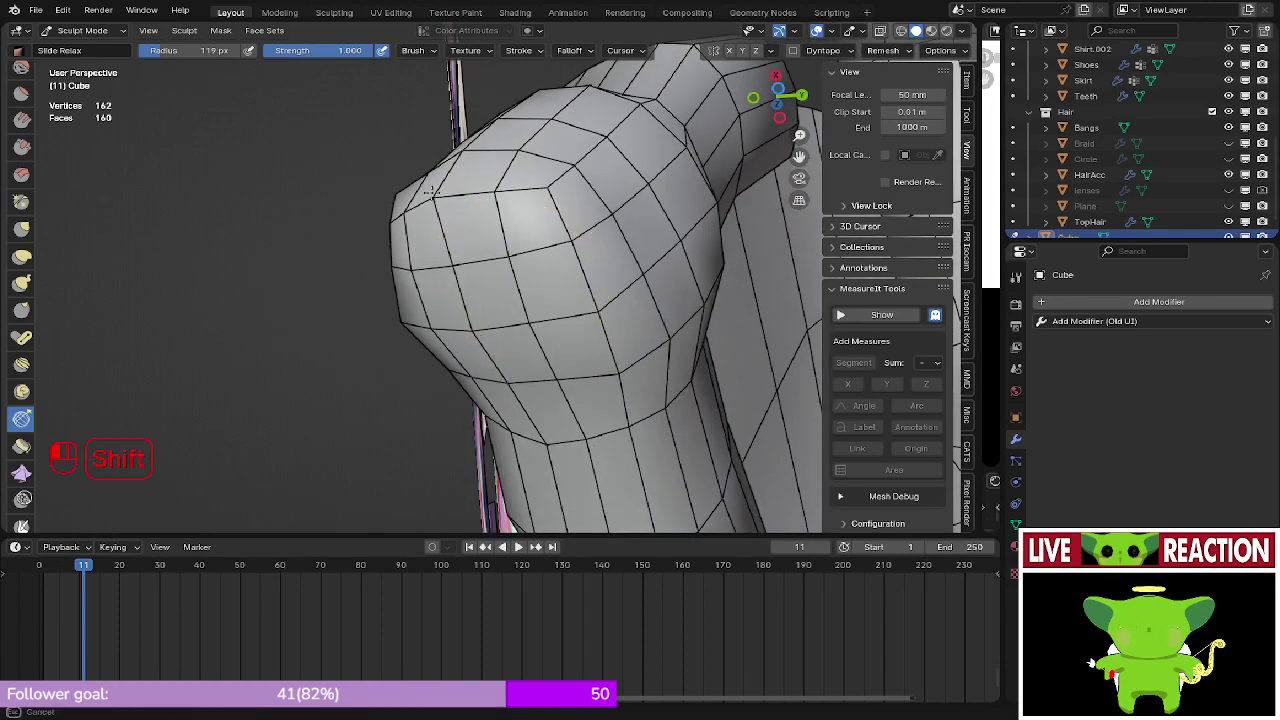
{"action": "mouse_move", "coordinate": [586, 287]}
{"action": "middle_mouse_down"}
{"action": "mouse_move", "coordinate": [571, 294]}
{"action": "mouse_move", "coordinate": [573, 236]}
{"action": "mouse_move", "coordinate": [651, 220]}
{"action": "mouse_move", "coordinate": [651, 240]}
{"action": "middle_mouse_up"}
- In Edit Mode, select the nine-vertex path around the sphere's lower edge and even it out with LoopTools Relax
{"action": "key", "text": "Tab"}
{"action": "left_click", "coordinate": [651, 220]}
{"action": "middle_click_drag", "start_coordinate": [388, 313], "coordinate": [411, 328]}
{"action": "left_click", "coordinate": [410, 320], "text": "ctrl"}
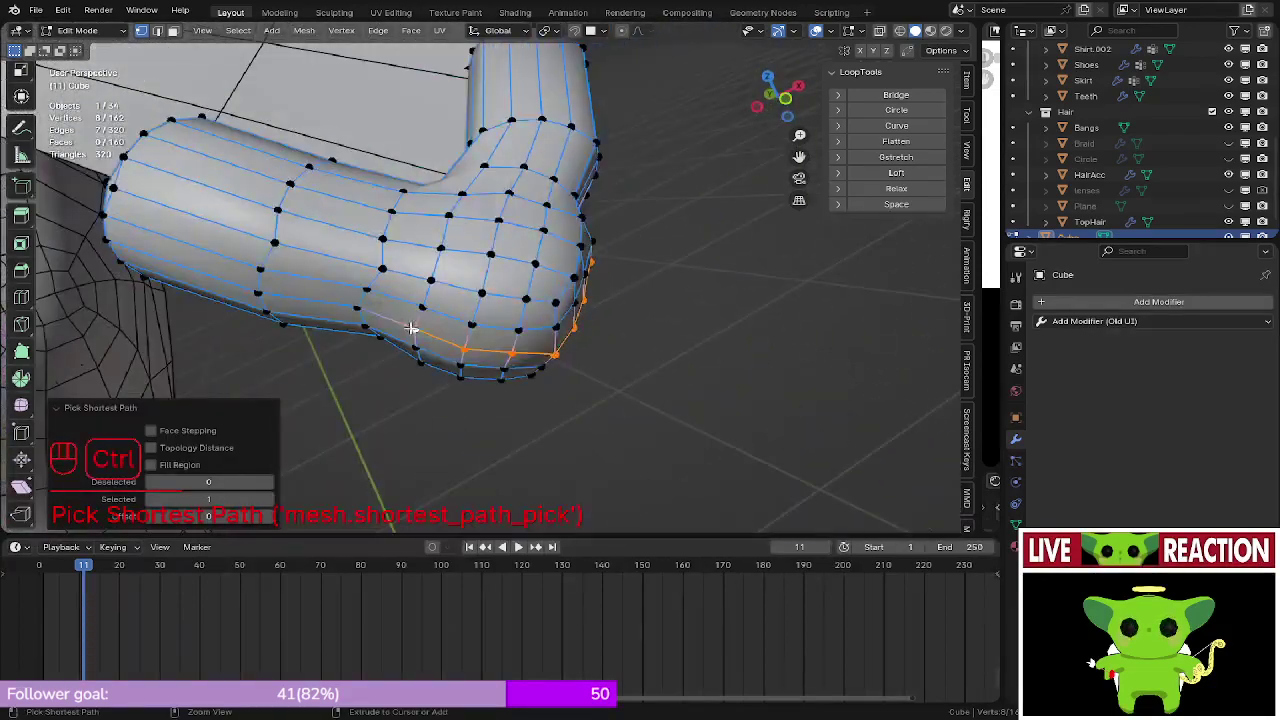
{"action": "left_click", "coordinate": [344, 307], "text": "ctrl"}
{"action": "left_click", "coordinate": [920, 189]}
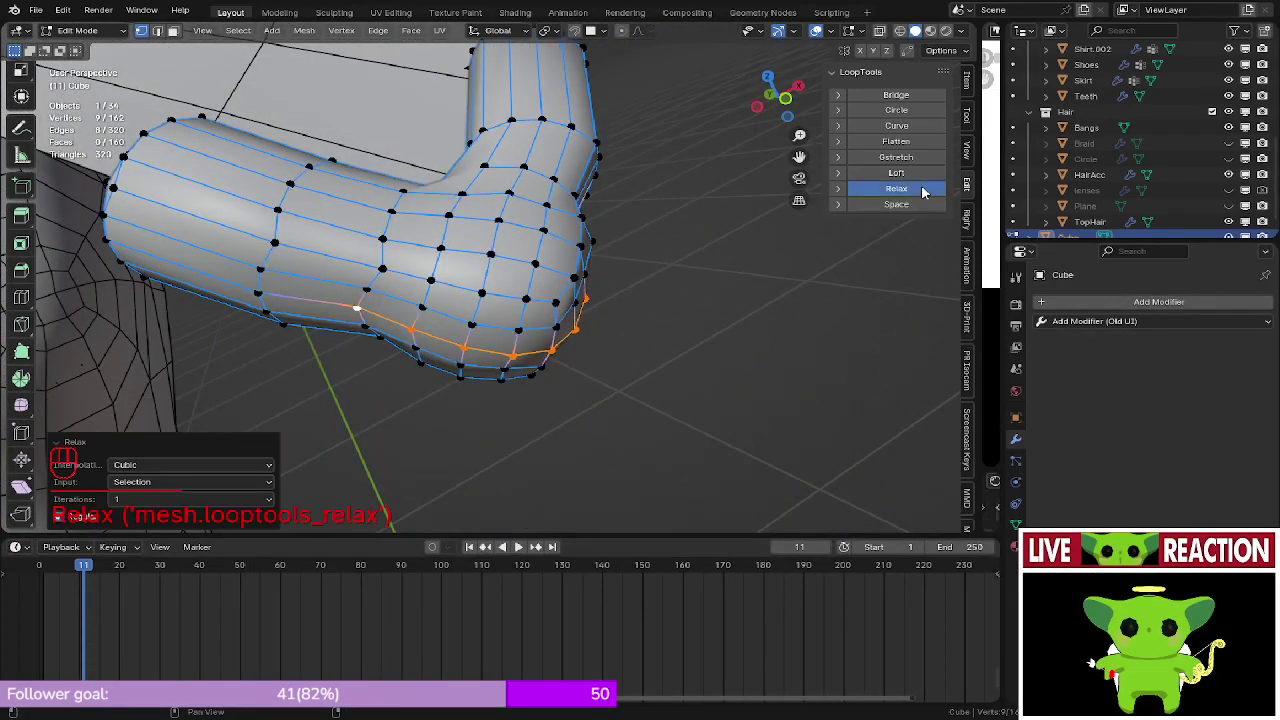
- Select another nine-vertex path running around the sphere from one tube's base to the other and relax it with LoopTools
{"action": "middle_click_drag", "start_coordinate": [636, 268], "coordinate": [506, 294]}
{"action": "left_click", "coordinate": [315, 289]}
{"action": "middle_click_drag", "start_coordinate": [330, 290], "coordinate": [262, 312]}
{"action": "scroll", "coordinate": [369, 289], "scroll_direction": "down", "scroll_amount": 3}
{"action": "middle_click_drag", "start_coordinate": [664, 192], "coordinate": [618, 203]}
{"action": "left_click", "coordinate": [634, 185], "text": "ctrl"}
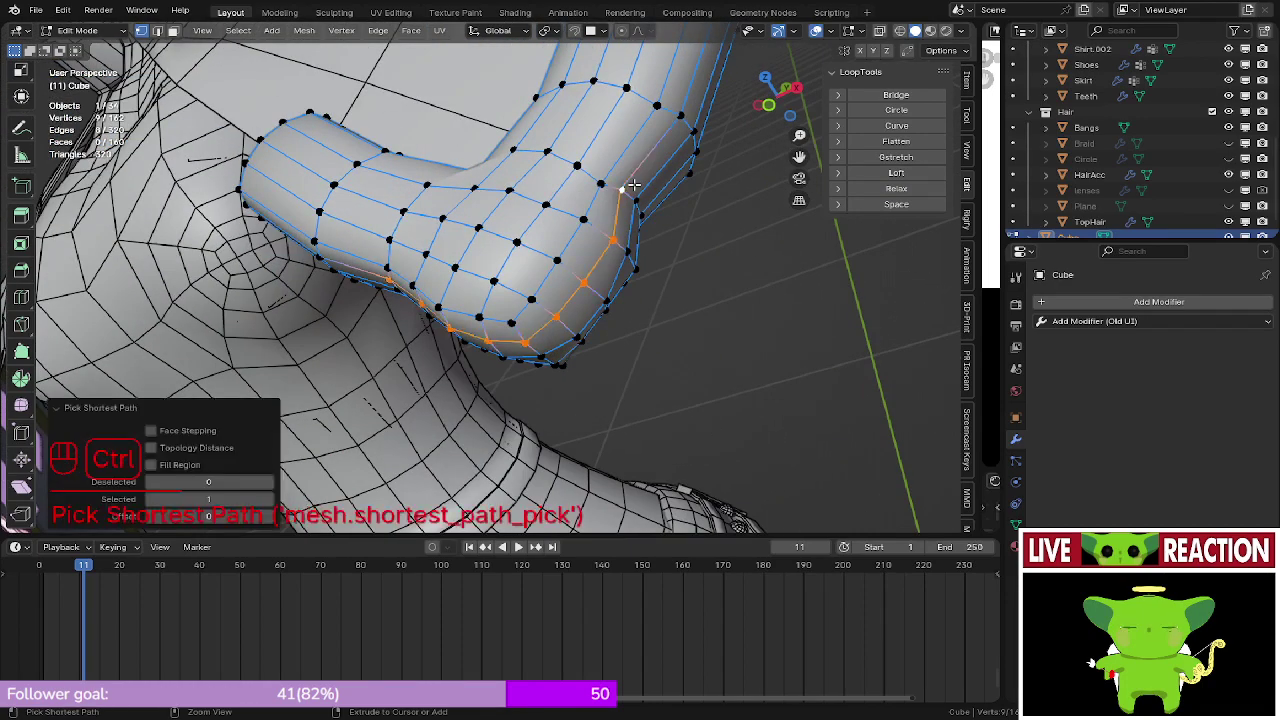
{"action": "left_click", "coordinate": [879, 191]}
- Select the next nine-vertex path inward on the sphere, passing through its rounded tip, and relax it with LoopTools
{"action": "left_click", "coordinate": [586, 172]}
{"action": "middle_click_drag", "start_coordinate": [588, 174], "coordinate": [650, 214]}
{"action": "left_click", "coordinate": [621, 200]}
{"action": "left_click", "coordinate": [390, 256], "text": "ctrl"}
{"action": "key", "text": "ctrl+z"}
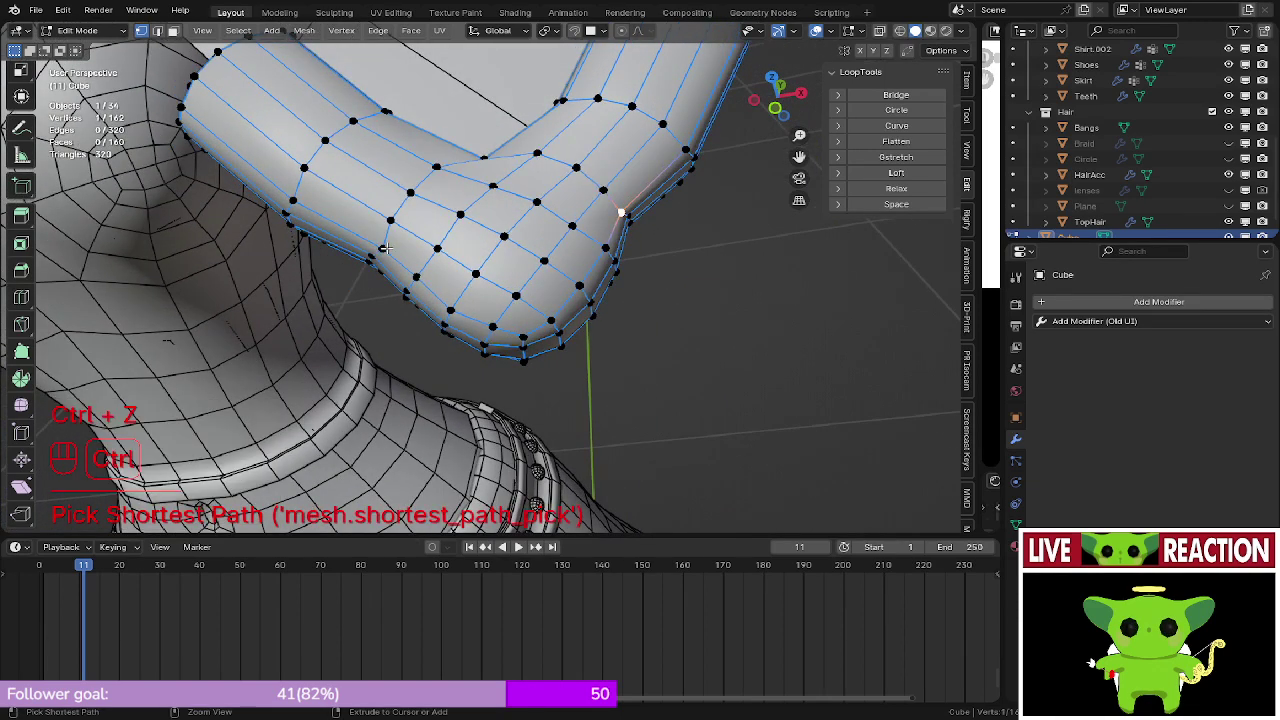
{"action": "left_click", "coordinate": [543, 332], "text": "ctrl"}
{"action": "left_click", "coordinate": [531, 334], "text": "ctrl"}
{"action": "key", "text": "ctrl+z"}
{"action": "left_click", "coordinate": [522, 337], "text": "ctrl"}
{"action": "left_click", "coordinate": [384, 245], "text": "ctrl"}
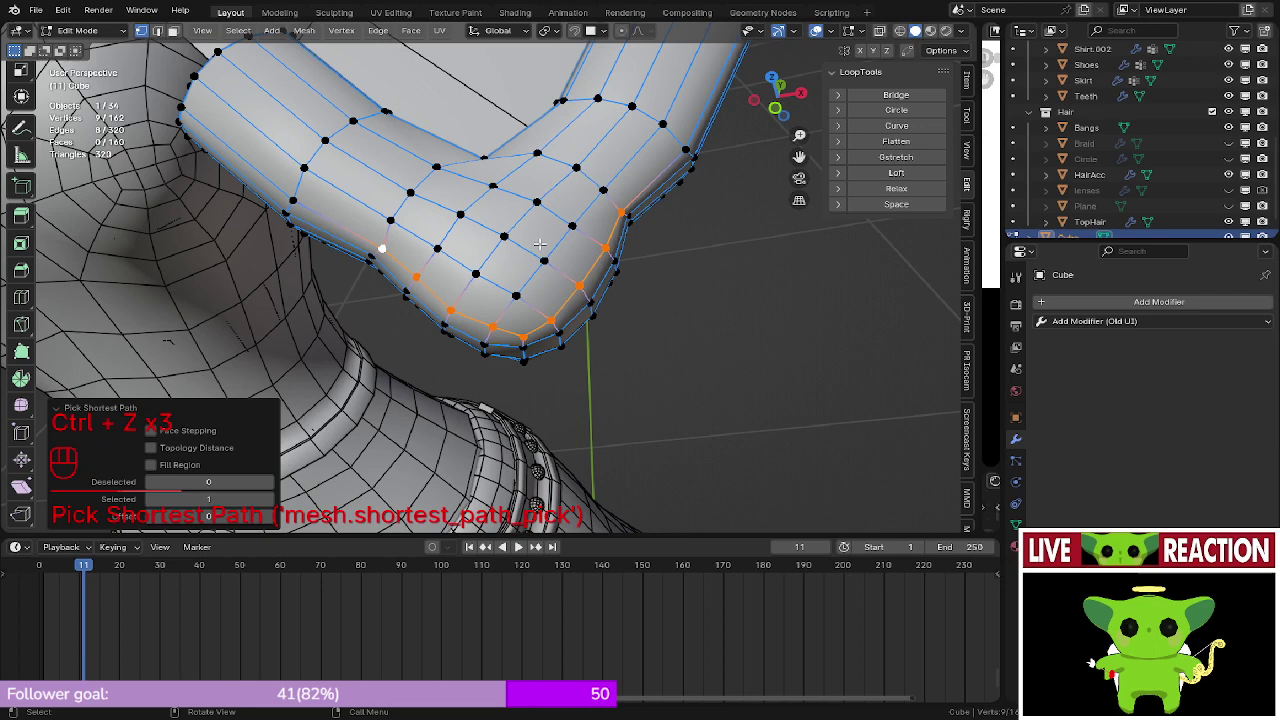
{"action": "left_click", "coordinate": [920, 189]}
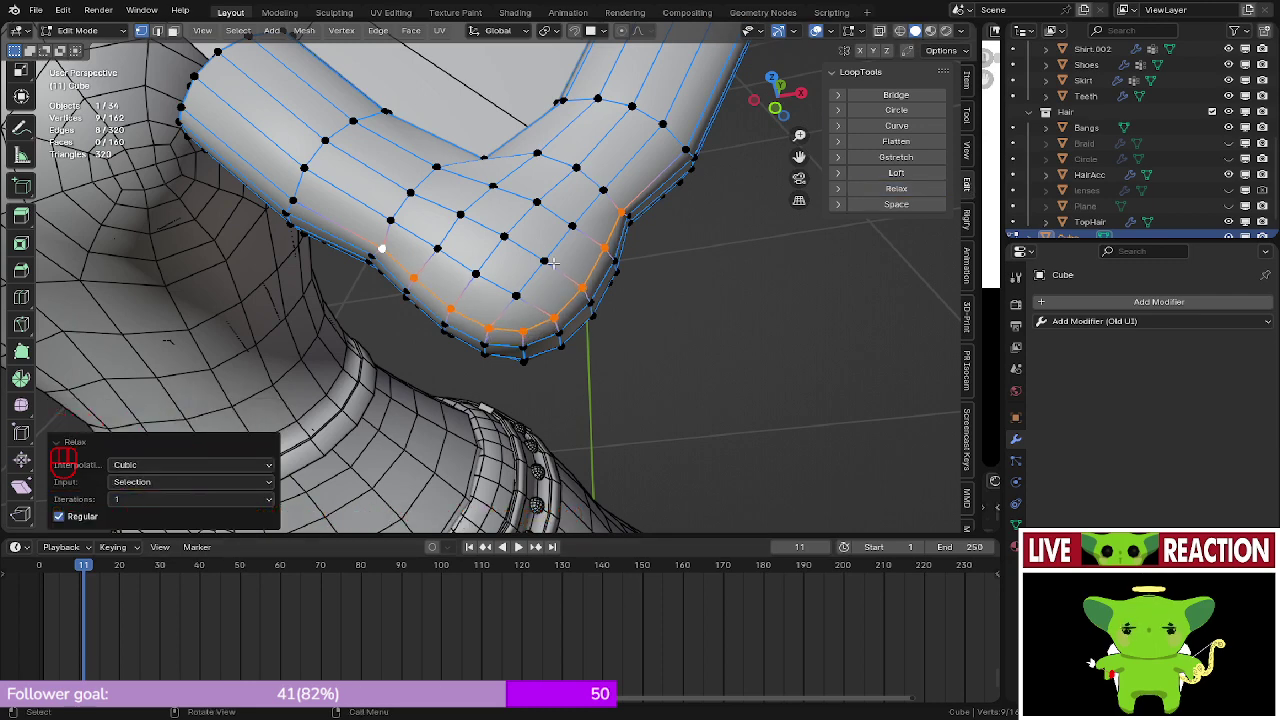
- Select the seven-vertex V-shaped path inside the sphere's outer edge and relax it with LoopTools
{"action": "middle_click_drag", "start_coordinate": [589, 190], "coordinate": [591, 294]}
{"action": "scroll", "coordinate": [593, 264], "scroll_direction": "up", "scroll_amount": 1}
{"action": "middle_click_drag", "start_coordinate": [577, 174], "coordinate": [534, 243], "text": "shift"}
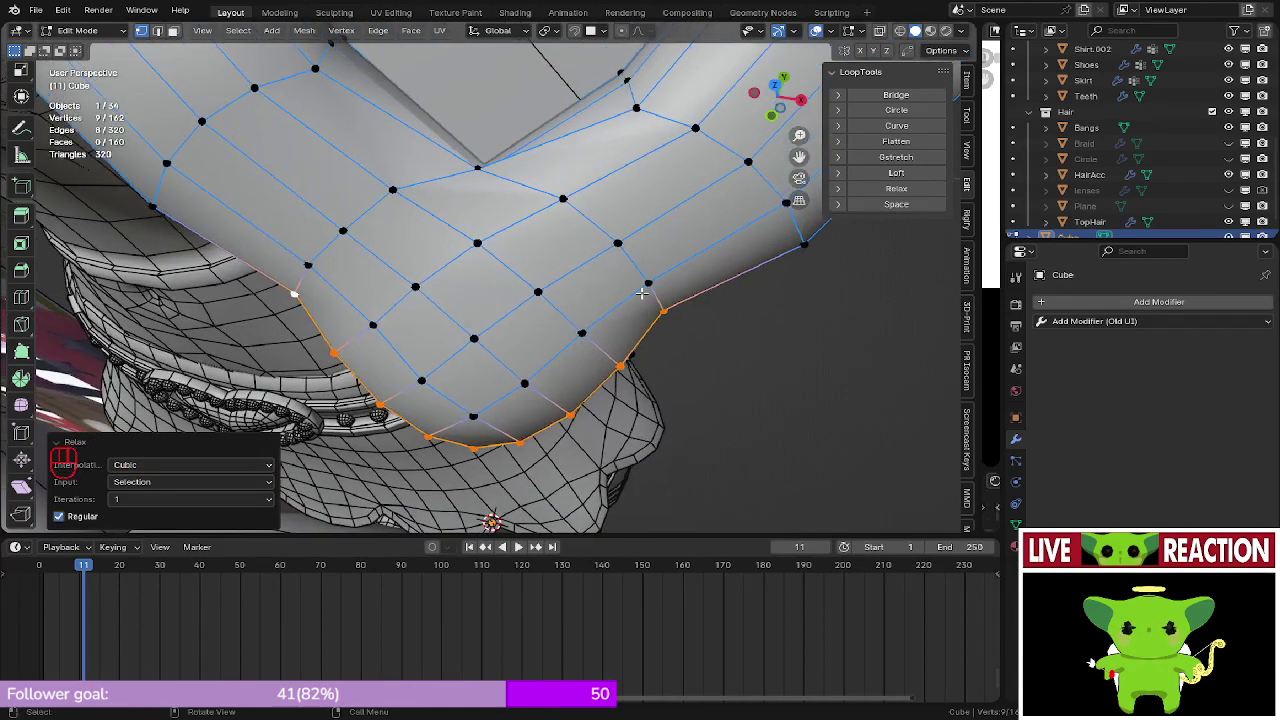
{"action": "left_click", "coordinate": [645, 293]}
{"action": "middle_click_drag", "start_coordinate": [645, 293], "coordinate": [623, 261]}
{"action": "left_click", "coordinate": [488, 408], "text": "ctrl"}
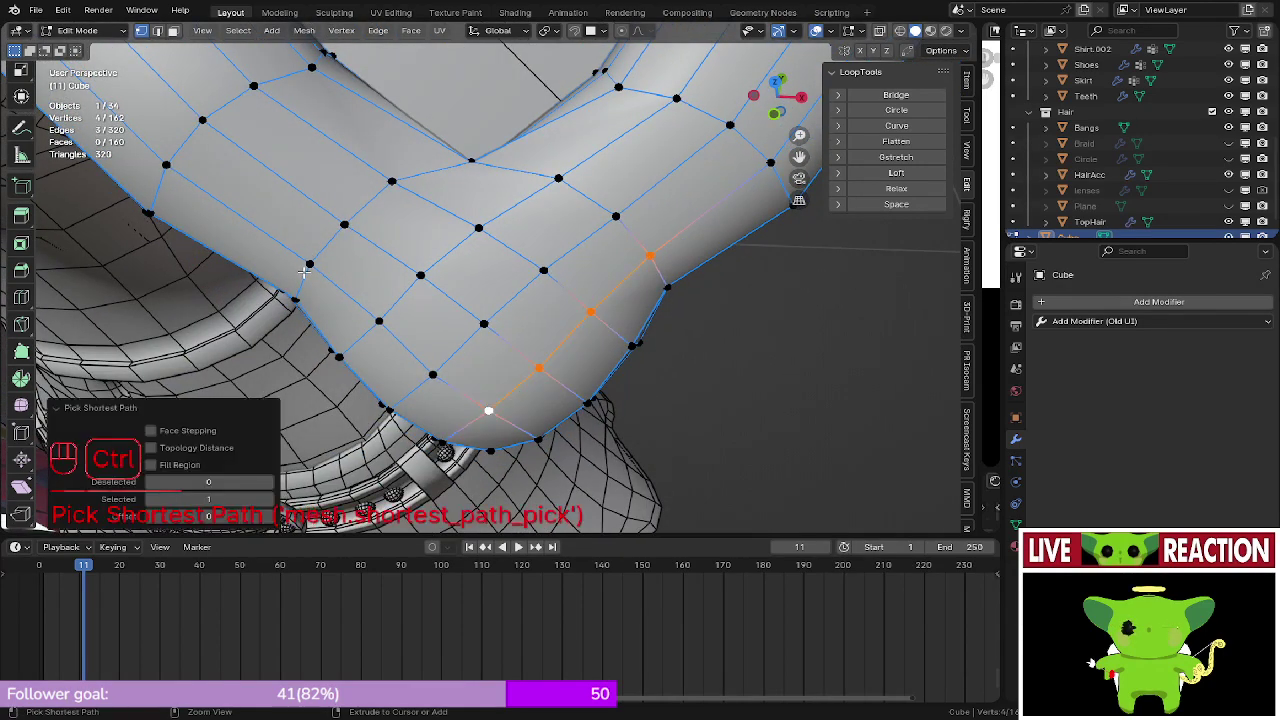
{"action": "left_click", "coordinate": [306, 266], "text": "ctrl"}
{"action": "middle_click_drag", "start_coordinate": [306, 266], "coordinate": [669, 198]}
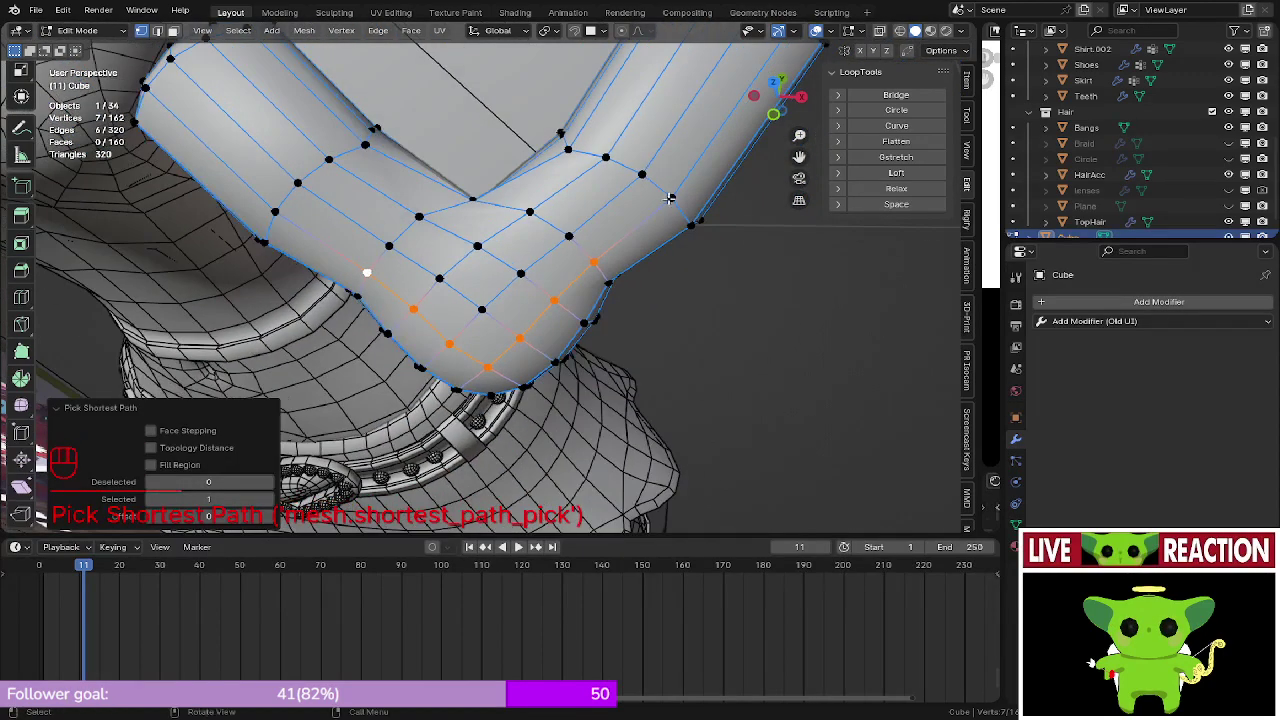
{"action": "left_click", "coordinate": [933, 187]}
- Select the five-vertex V-shaped path further in toward the crook between the tubes and relax it with LoopTools
{"action": "scroll", "coordinate": [572, 296], "scroll_direction": "up", "scroll_amount": 3}
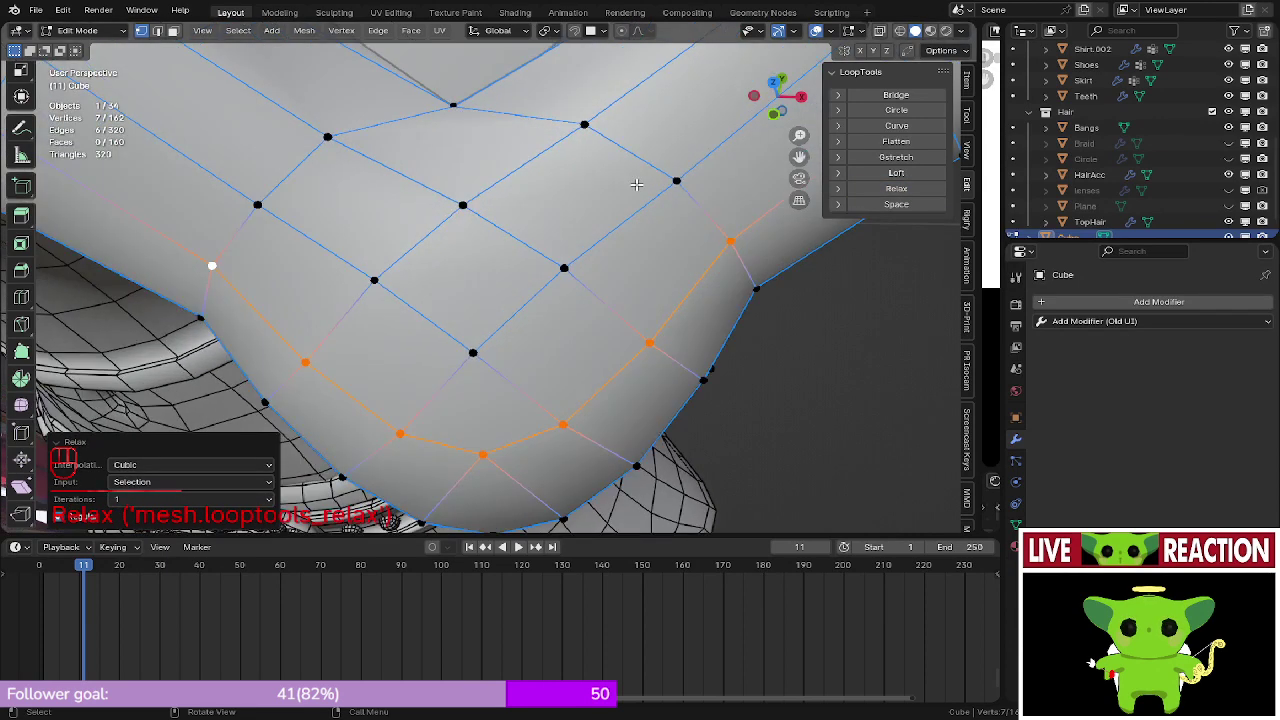
{"action": "left_click", "coordinate": [678, 181]}
{"action": "scroll", "coordinate": [507, 297], "scroll_direction": "down", "scroll_amount": 2}
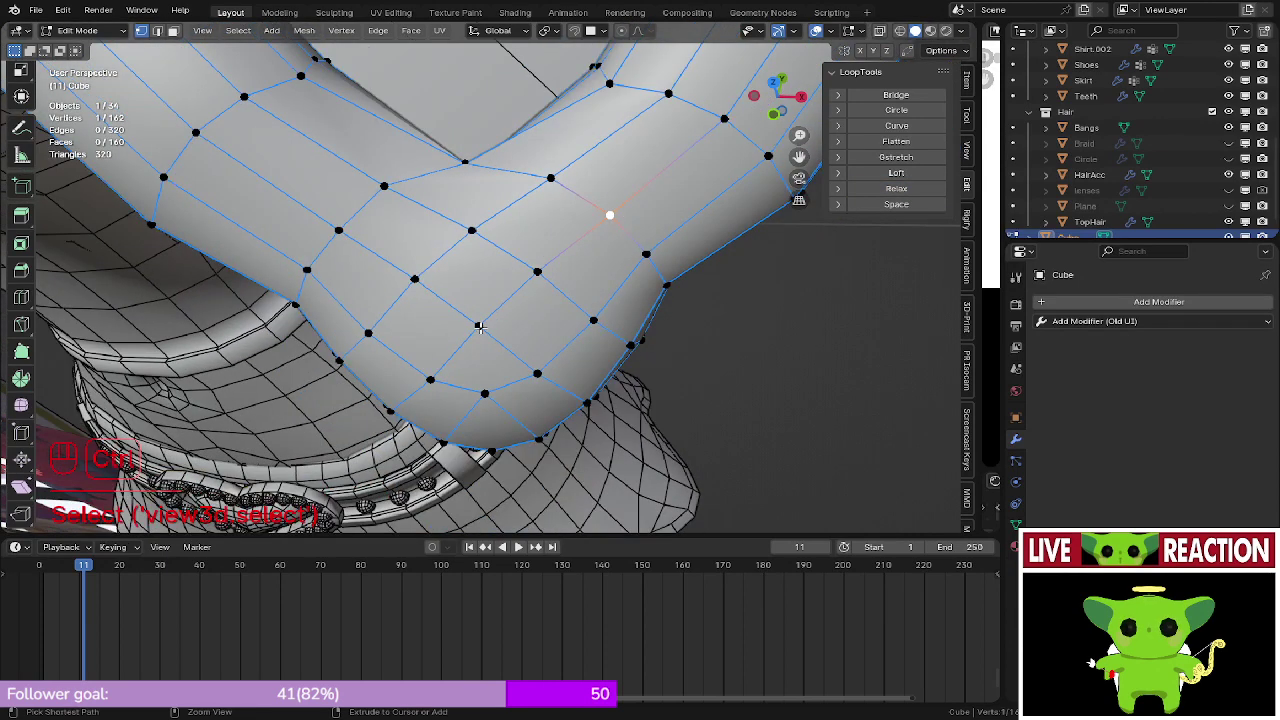
{"action": "left_click", "coordinate": [480, 327], "text": "ctrl"}
{"action": "left_click", "coordinate": [338, 228], "text": "ctrl"}
{"action": "left_click", "coordinate": [896, 188]}
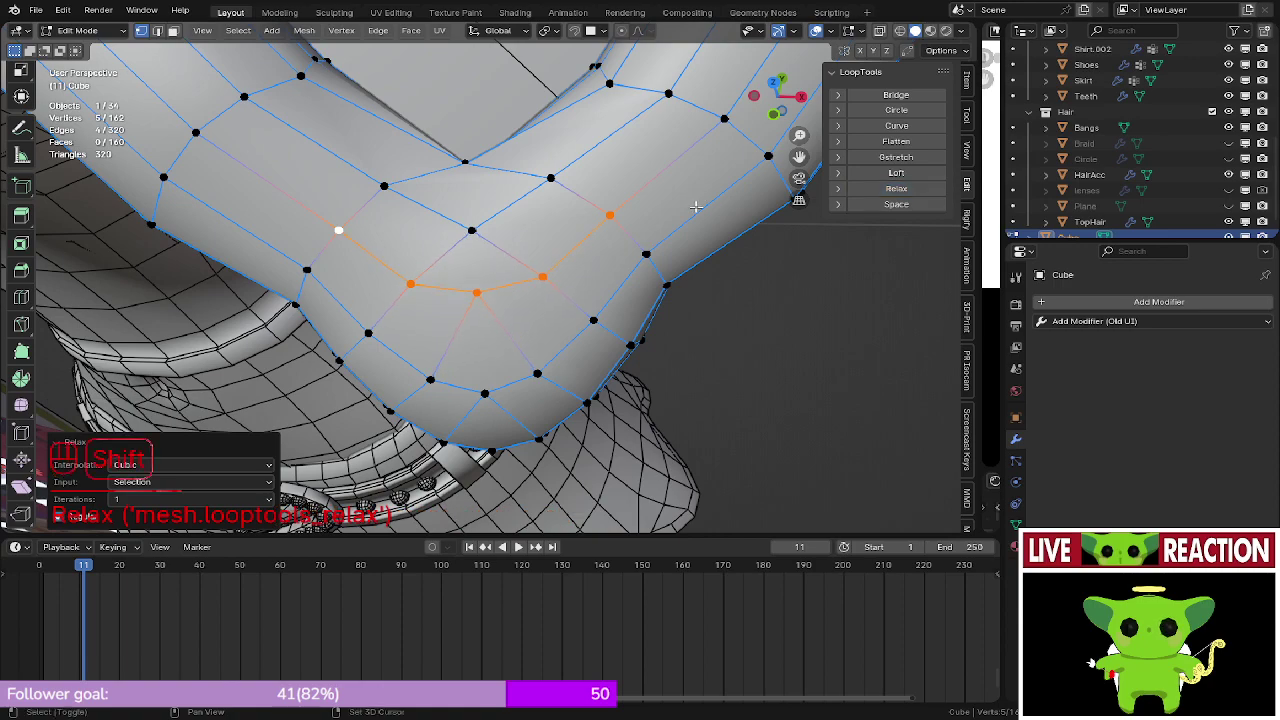
- Select the three-vertex path just below the crook between the tubes and relax it with LoopTools
{"action": "middle_click_drag", "start_coordinate": [696, 207], "coordinate": [699, 300], "text": "shift"}
{"action": "left_click", "coordinate": [552, 273]}
{"action": "middle_click_drag", "start_coordinate": [552, 273], "coordinate": [545, 305]}
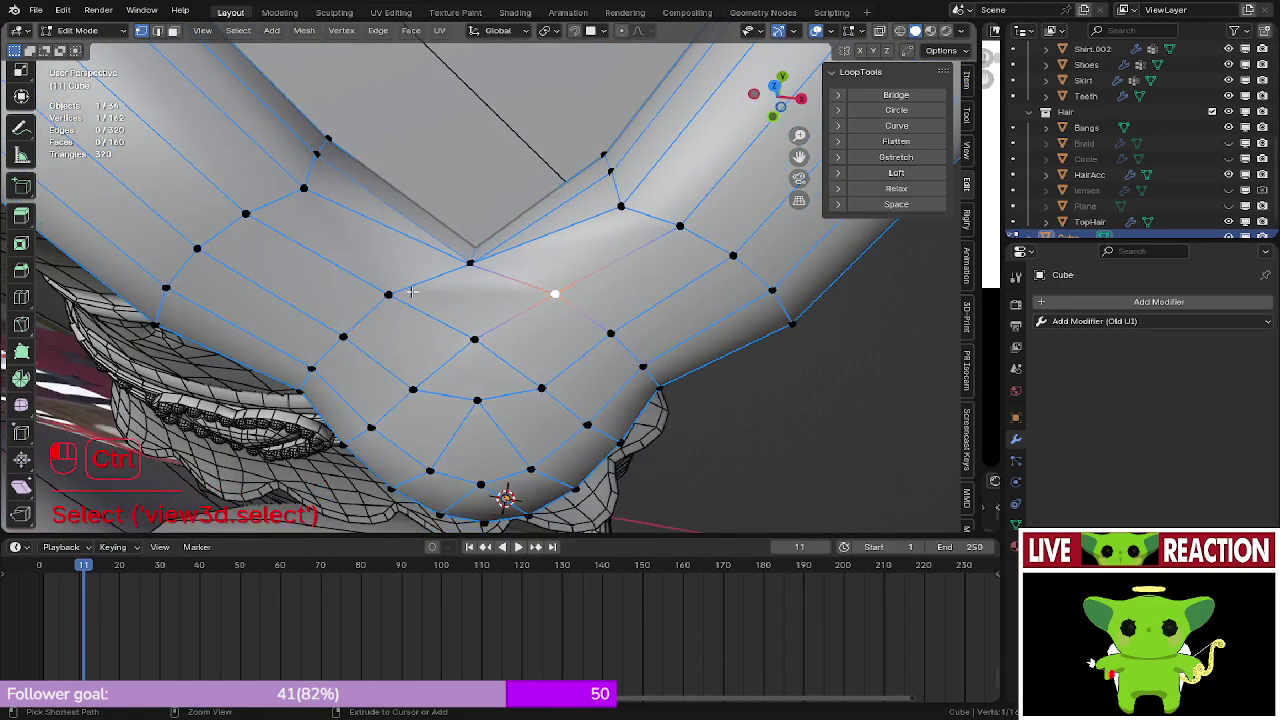
{"action": "left_click", "coordinate": [409, 292], "text": "ctrl"}
{"action": "key", "text": "ctrl+z"}
{"action": "left_click", "coordinate": [380, 297], "text": "ctrl"}
{"action": "key", "text": "ctrl+z"}
{"action": "left_click", "coordinate": [468, 341], "text": "ctrl"}
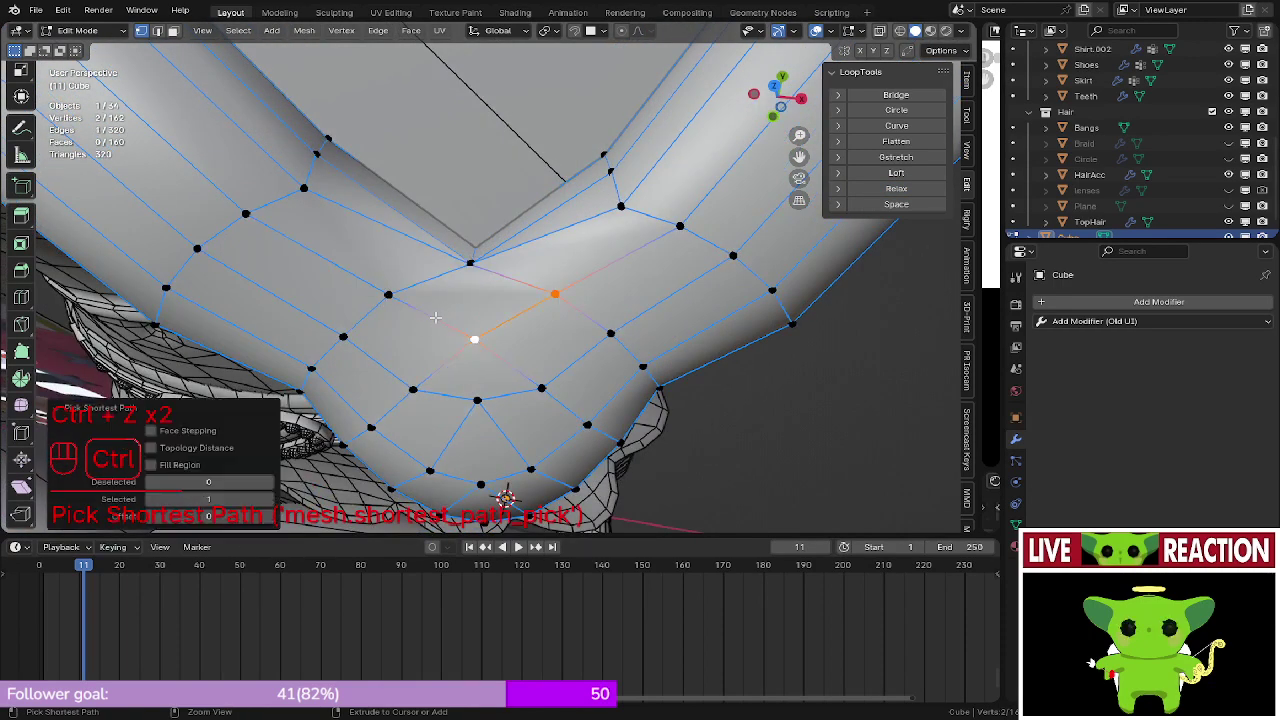
{"action": "left_click", "coordinate": [388, 295], "text": "ctrl"}
{"action": "middle_click_drag", "start_coordinate": [388, 295], "coordinate": [557, 360]}
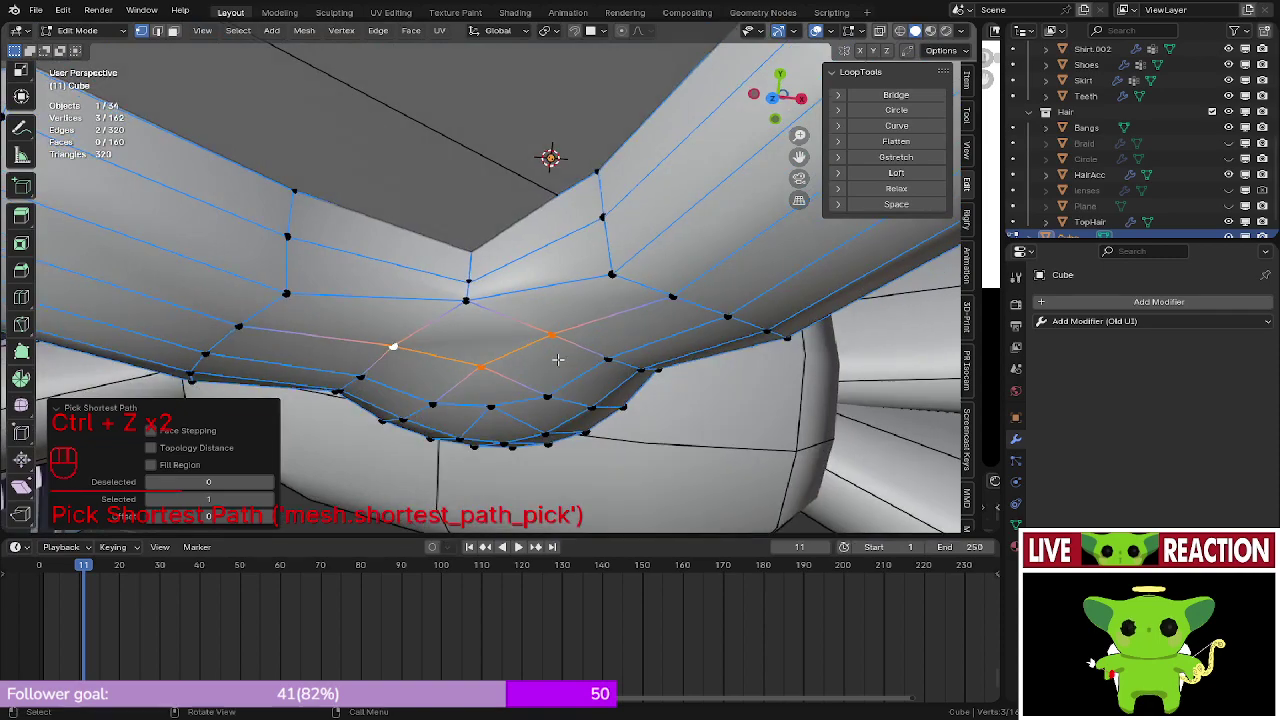
{"action": "left_click", "coordinate": [897, 192]}
- Examine the relaxed joint between the two tubes from several angles, toggling the viewport shading
{"action": "scroll", "coordinate": [483, 310], "scroll_direction": "up", "scroll_amount": 3}
{"action": "left_click", "coordinate": [466, 314]}
{"action": "middle_click_drag", "start_coordinate": [467, 315], "coordinate": [494, 211]}
{"action": "key", "text": "z"}
{"action": "left_click", "coordinate": [448, 224]}
{"action": "scroll", "coordinate": [480, 380], "scroll_direction": "down", "scroll_amount": 2}
{"action": "mouse_move", "coordinate": [489, 403]}
{"action": "middle_mouse_down"}
{"action": "mouse_move", "coordinate": [463, 210]}
{"action": "mouse_move", "coordinate": [463, 323]}
{"action": "mouse_move", "coordinate": [471, 289]}
{"action": "middle_mouse_up"}
{"action": "scroll", "coordinate": [475, 320], "scroll_direction": "down", "scroll_amount": 3}
{"action": "scroll", "coordinate": [463, 323], "scroll_direction": "up", "scroll_amount": 4}
{"action": "key", "text": "z"}
{"action": "left_click", "coordinate": [560, 287]}
- Select the twelve-vertex path crossing the sphere to the crook between the tubes and relax it with LoopTools
{"action": "mouse_move", "coordinate": [600, 280]}
{"action": "middle_mouse_down"}
{"action": "mouse_move", "coordinate": [646, 266]}
{"action": "mouse_move", "coordinate": [524, 200]}
{"action": "mouse_move", "coordinate": [481, 287]}
{"action": "mouse_move", "coordinate": [440, 277]}
{"action": "mouse_move", "coordinate": [485, 262]}
{"action": "mouse_move", "coordinate": [514, 350]}
{"action": "mouse_move", "coordinate": [514, 277]}
{"action": "middle_mouse_up"}
{"action": "left_click", "coordinate": [552, 360], "text": "ctrl"}
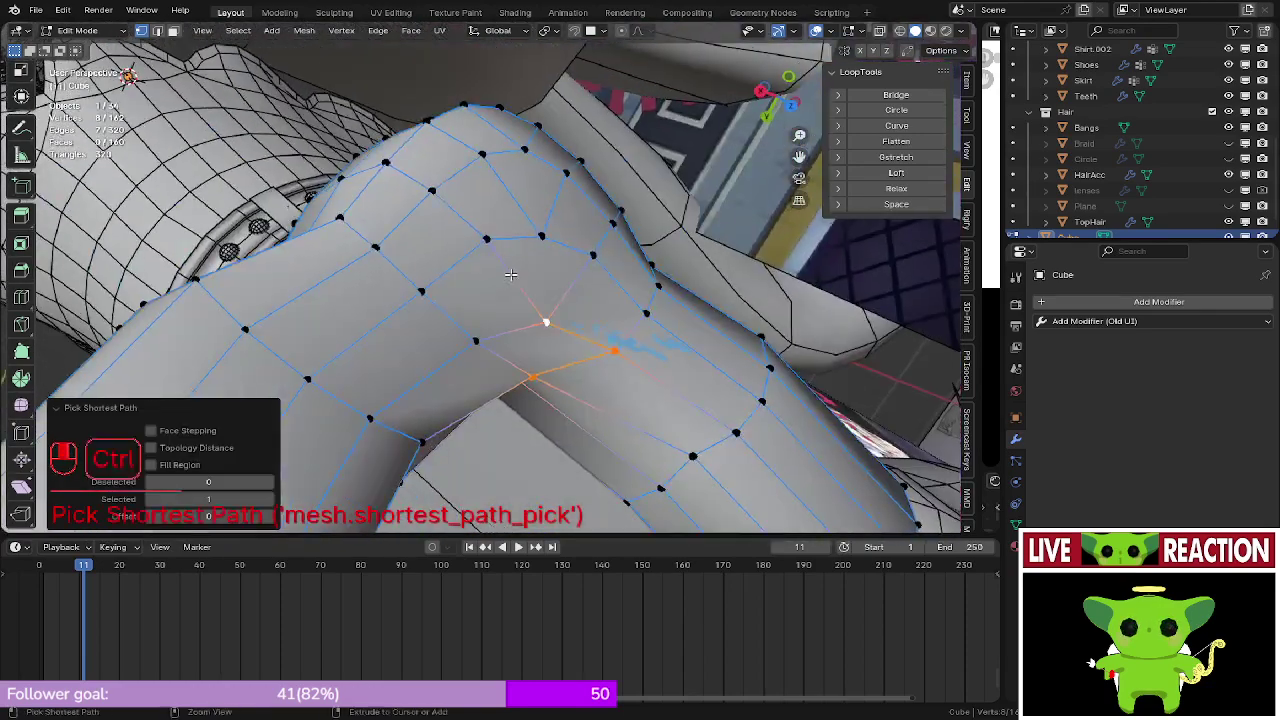
{"action": "key", "text": "ctrl+z"}
{"action": "left_click", "coordinate": [388, 164], "text": "ctrl"}
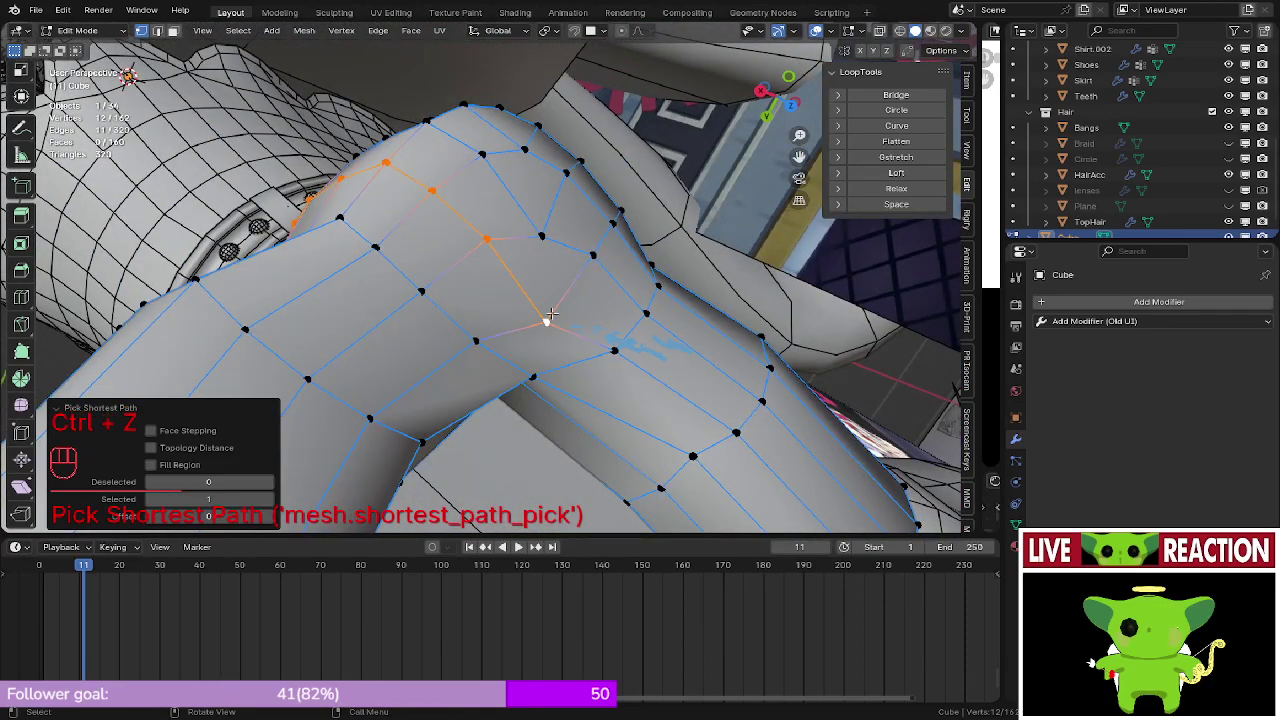
{"action": "left_click", "coordinate": [884, 189]}
- Select the edge loop where one tube leaves the sphere and a neighbouring loop in turn, relaxing each with LoopTools
{"action": "middle_click_drag", "start_coordinate": [470, 295], "coordinate": [421, 343]}
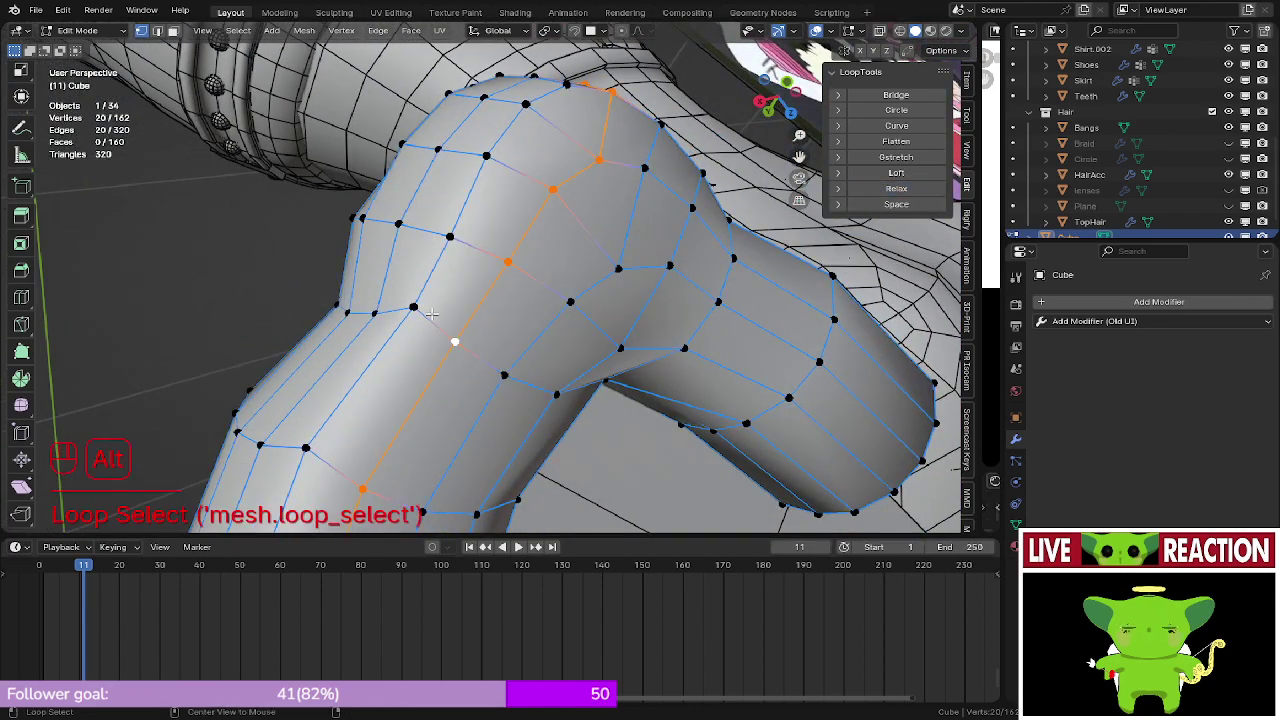
{"action": "mouse_move", "coordinate": [431, 317]}
{"action": "middle_mouse_down"}
{"action": "mouse_move", "coordinate": [366, 208]}
{"action": "mouse_move", "coordinate": [331, 271]}
{"action": "mouse_move", "coordinate": [415, 300]}
{"action": "middle_mouse_up"}
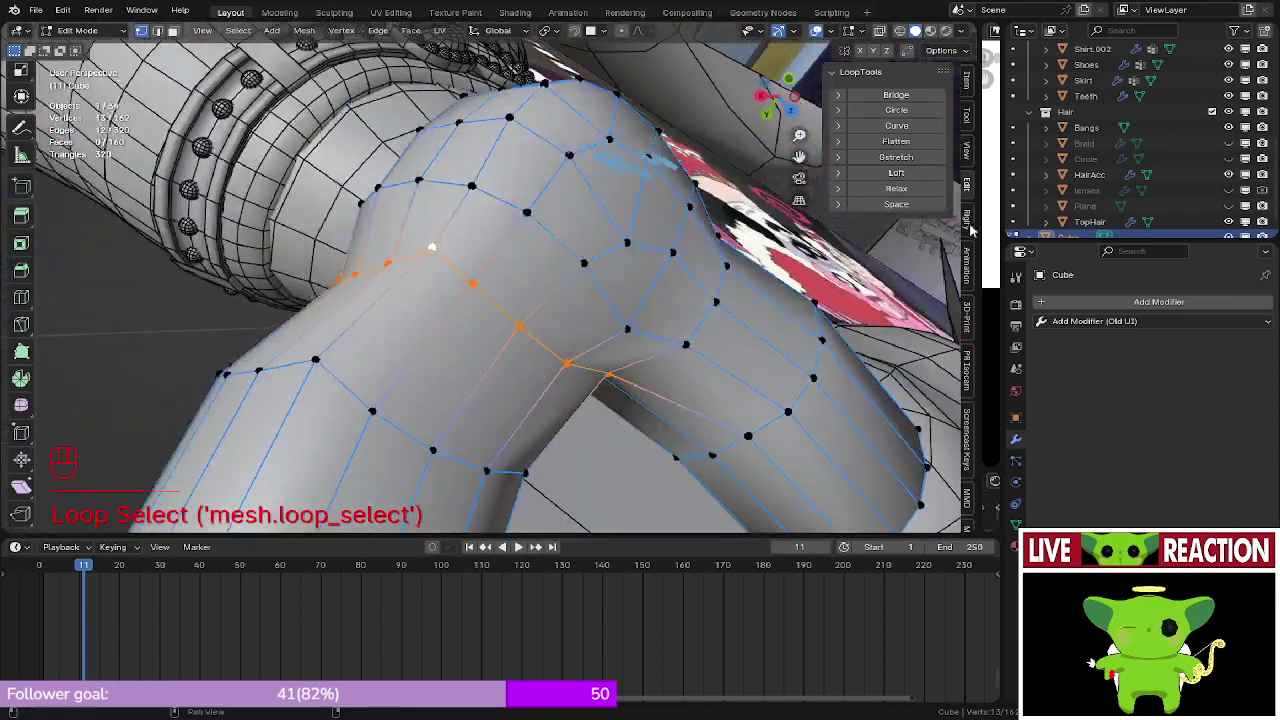
{"action": "left_click", "coordinate": [895, 192]}
{"action": "middle_click_drag", "start_coordinate": [636, 264], "coordinate": [452, 279]}
{"action": "left_click", "coordinate": [470, 322], "text": "alt"}
{"action": "left_click", "coordinate": [892, 189]}
- Select the sixteen-vertex edge loop around the shorter tube, near the sphere, and relax it with LoopTools
{"action": "middle_click_drag", "start_coordinate": [700, 330], "coordinate": [553, 440]}
{"action": "middle_click_drag", "start_coordinate": [551, 392], "coordinate": [741, 340]}
{"action": "left_click", "coordinate": [710, 352], "text": "alt"}
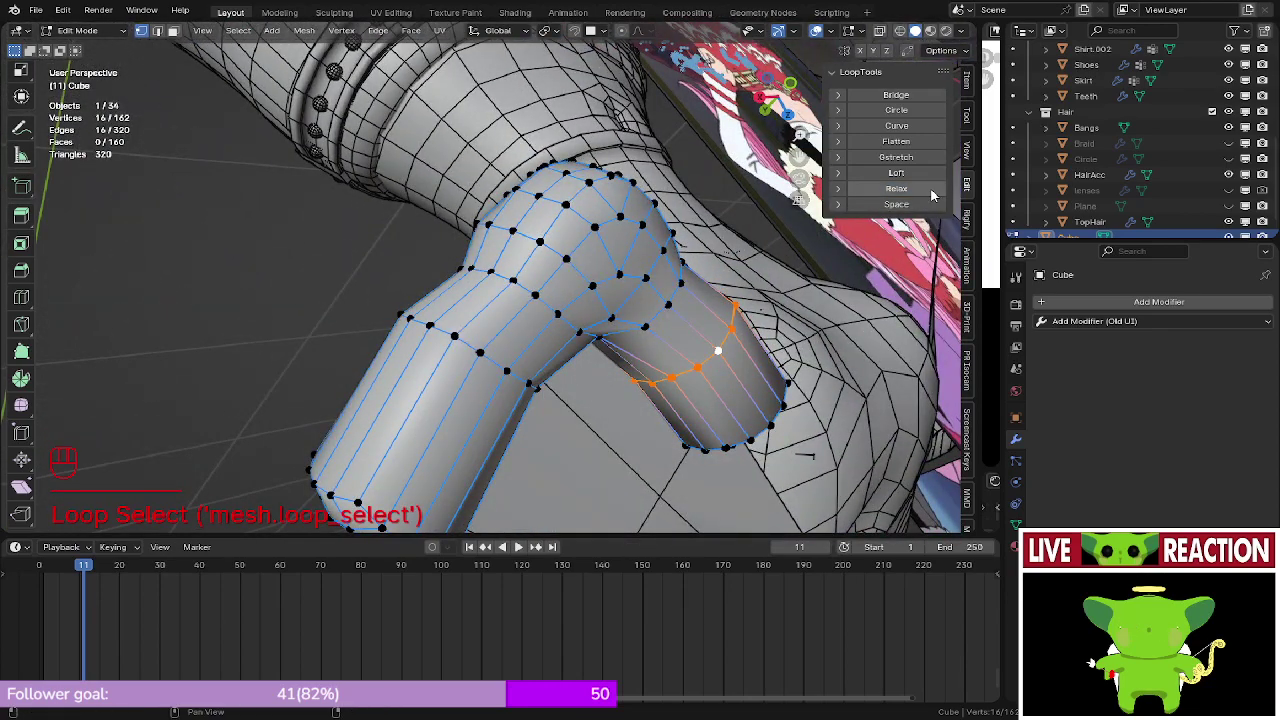
{"action": "left_click", "coordinate": [931, 190]}
- Select a seven-vertex path along the loop where the tube meets the sphere and move it slightly to adjust the contour
{"action": "middle_click_drag", "start_coordinate": [900, 210], "coordinate": [603, 260]}
{"action": "scroll", "coordinate": [603, 260], "scroll_direction": "up", "scroll_amount": 2}
{"action": "left_click", "coordinate": [577, 319]}
{"action": "middle_click_drag", "start_coordinate": [577, 319], "coordinate": [556, 265]}
{"action": "left_click", "coordinate": [398, 274], "text": "ctrl"}
{"action": "middle_click_drag", "start_coordinate": [398, 274], "coordinate": [672, 297]}
{"action": "key", "text": "g"}
{"action": "left_click", "coordinate": [411, 262]}
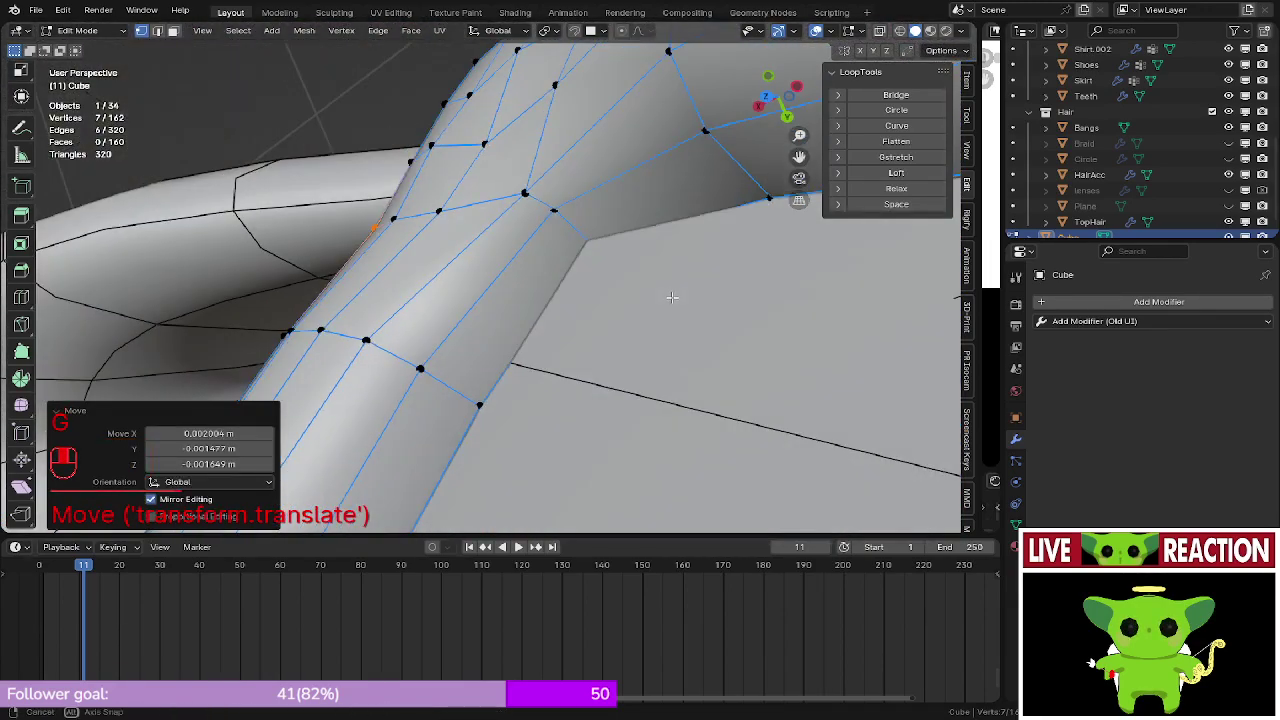
- Select the full sixteen-vertex loop where the first tube leaves the sphere, checking it in wireframe, and relax it with LoopTools
{"action": "left_click", "coordinate": [574, 224], "text": "alt"}
{"action": "left_click", "coordinate": [487, 203], "text": "alt+shift"}
{"action": "middle_click_drag", "start_coordinate": [492, 208], "coordinate": [620, 255]}
{"action": "key", "text": "z"}
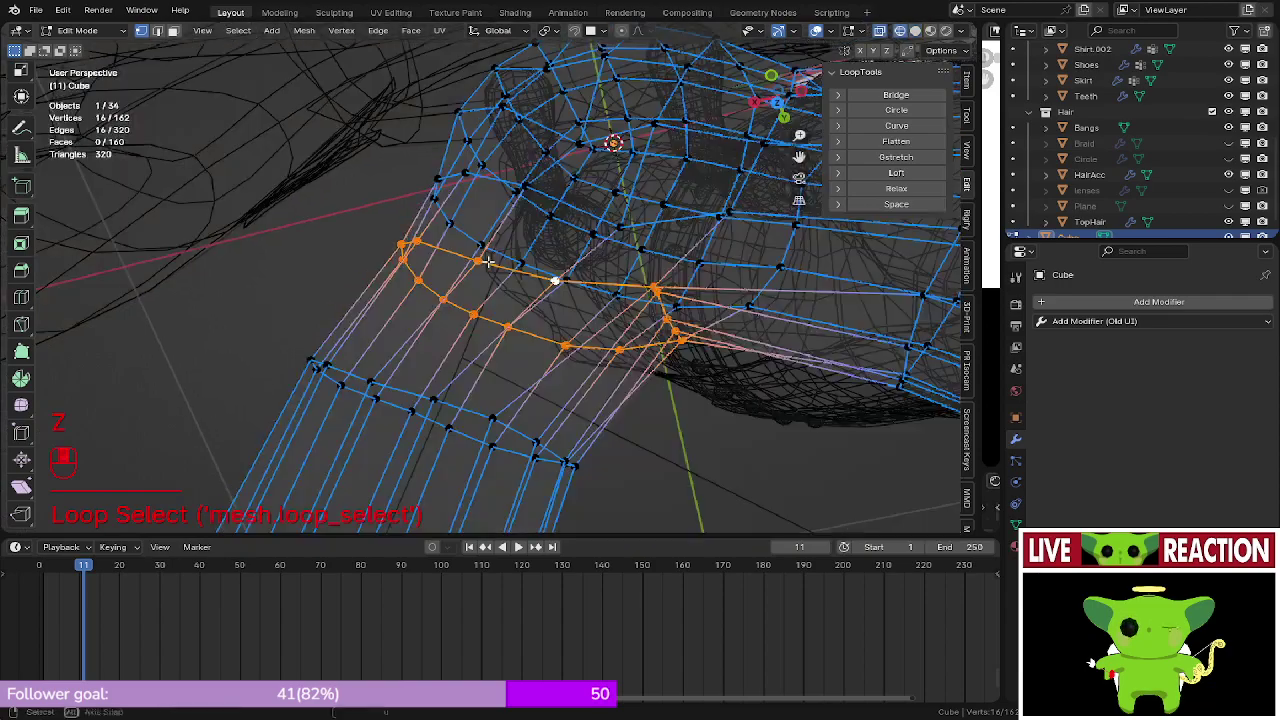
{"action": "mouse_move", "coordinate": [700, 255]}
{"action": "middle_mouse_down"}
{"action": "mouse_move", "coordinate": [897, 267]}
{"action": "mouse_move", "coordinate": [616, 255]}
{"action": "middle_mouse_up"}
{"action": "left_click", "coordinate": [896, 189]}
{"action": "left_click", "coordinate": [890, 251]}
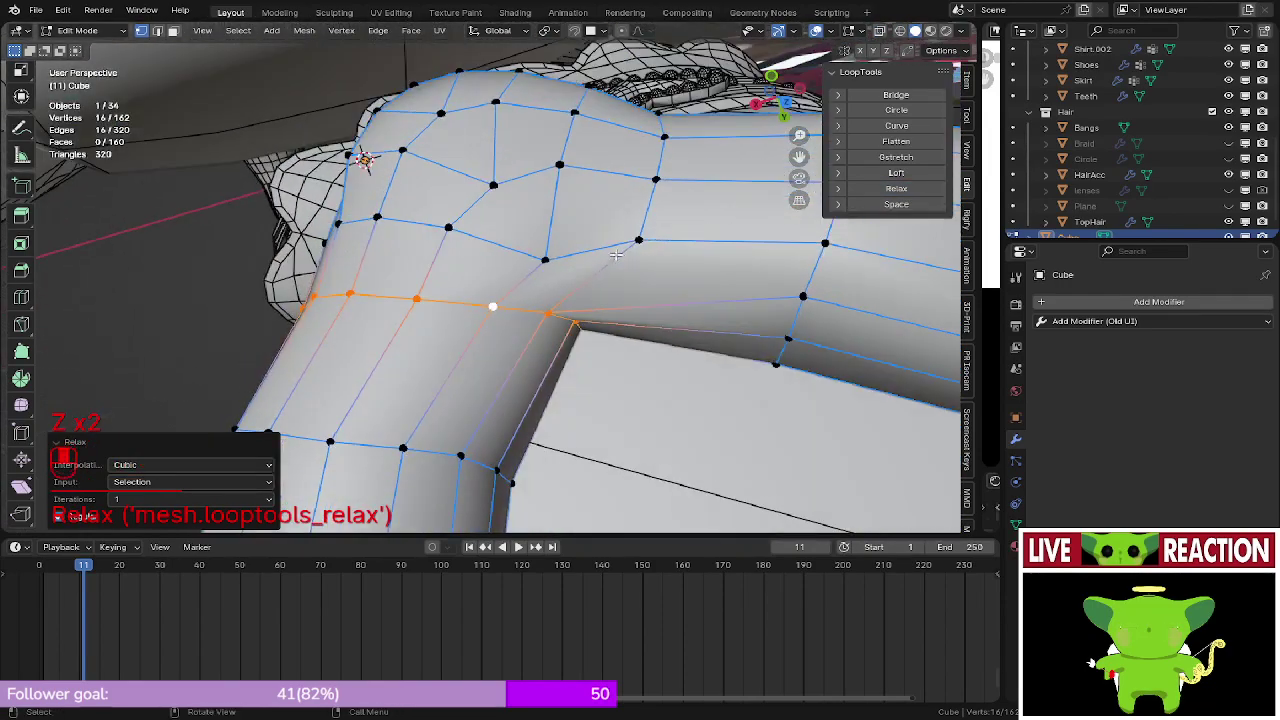
- Select the sixteen-vertex loop where the other tube leaves the sphere, using wireframe shading, and relax it with LoopTools
{"action": "key", "text": "z"}
{"action": "left_click", "coordinate": [552, 326], "text": "alt"}
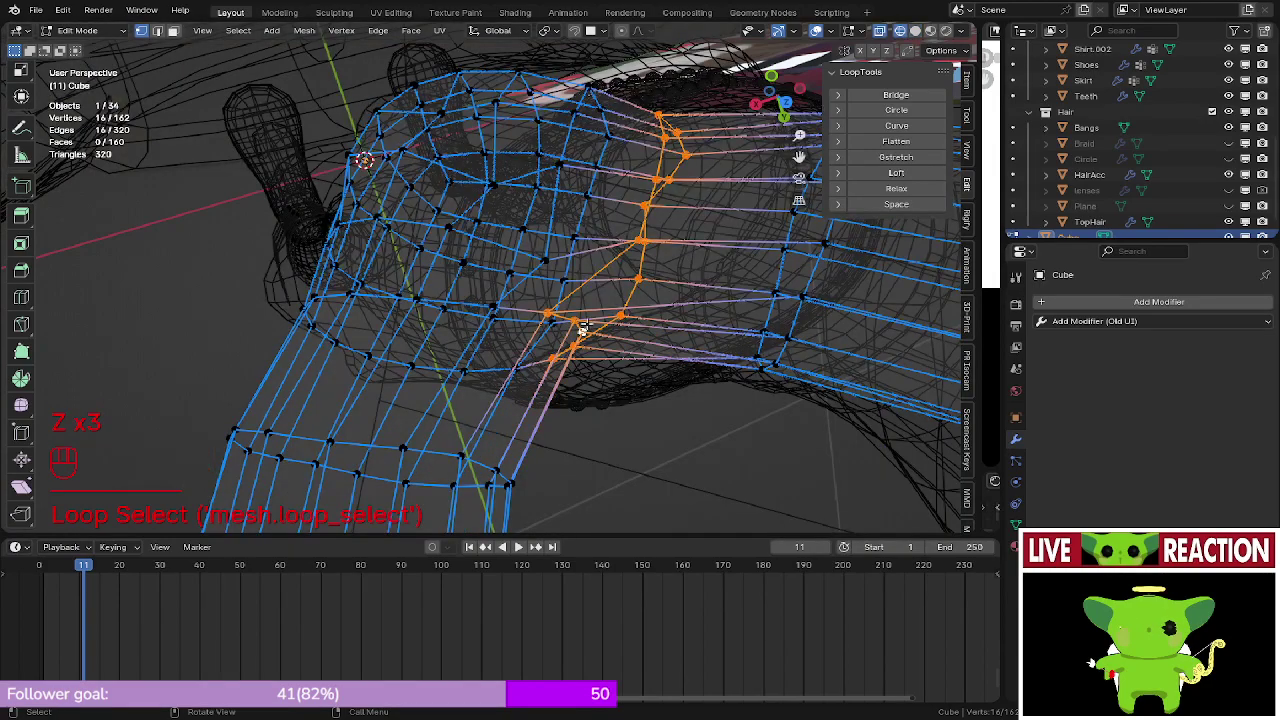
{"action": "left_click", "coordinate": [894, 189]}
{"action": "key", "text": "z"}
{"action": "left_click", "coordinate": [737, 277]}
{"action": "mouse_move", "coordinate": [737, 277]}
{"action": "middle_mouse_down"}
{"action": "mouse_move", "coordinate": [652, 268]}
{"action": "mouse_move", "coordinate": [720, 337]}
{"action": "mouse_move", "coordinate": [646, 252]}
{"action": "mouse_move", "coordinate": [571, 302]}
{"action": "middle_mouse_up"}
- Select a short vertex path on the joint loop at the tube's outer side and move it to even out the silhouette
{"action": "key", "text": "Tab"}
{"action": "key", "text": "Tab"}
{"action": "scroll", "coordinate": [570, 301], "scroll_direction": "up", "scroll_amount": 4}
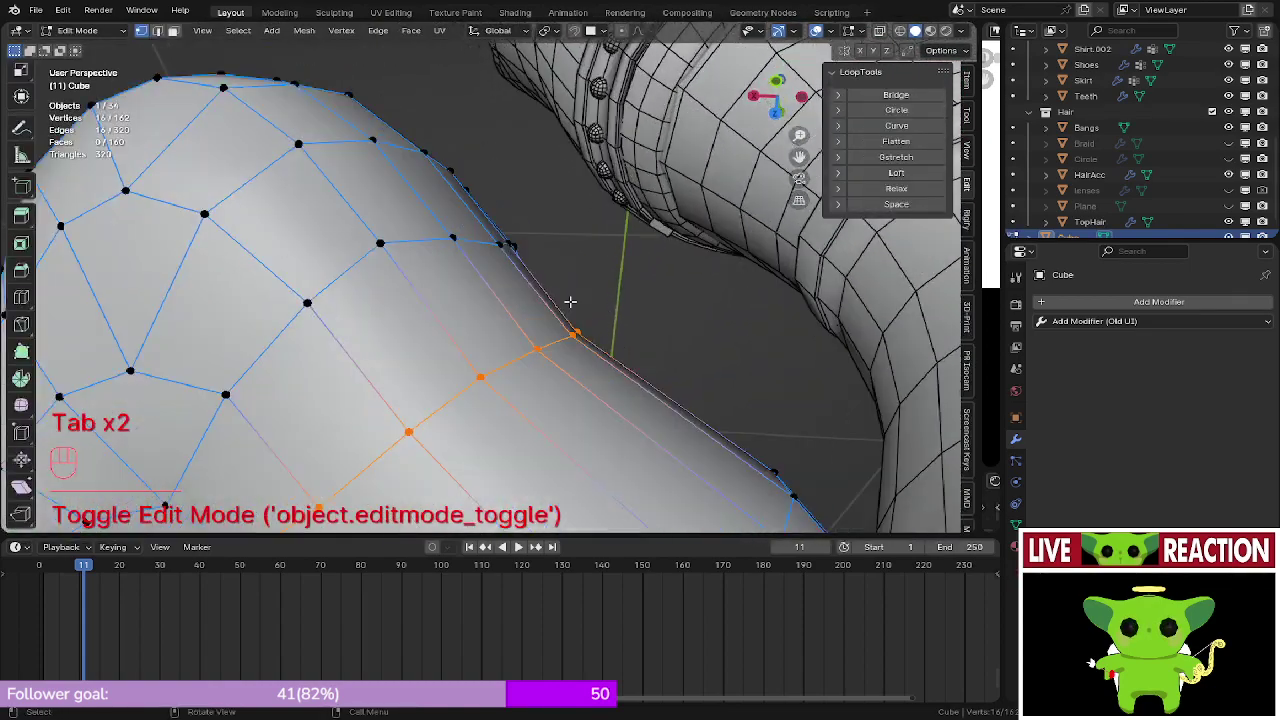
{"action": "left_click", "coordinate": [484, 374]}
{"action": "middle_click_drag", "start_coordinate": [630, 358], "coordinate": [523, 334]}
{"action": "left_click", "coordinate": [546, 362], "text": "ctrl"}
{"action": "key", "text": "g"}
{"action": "left_click", "coordinate": [694, 320]}
- Select the nine-vertex path running from one tube over the sphere's bend to the other tube and relax it with LoopTools
{"action": "left_click", "coordinate": [457, 306]}
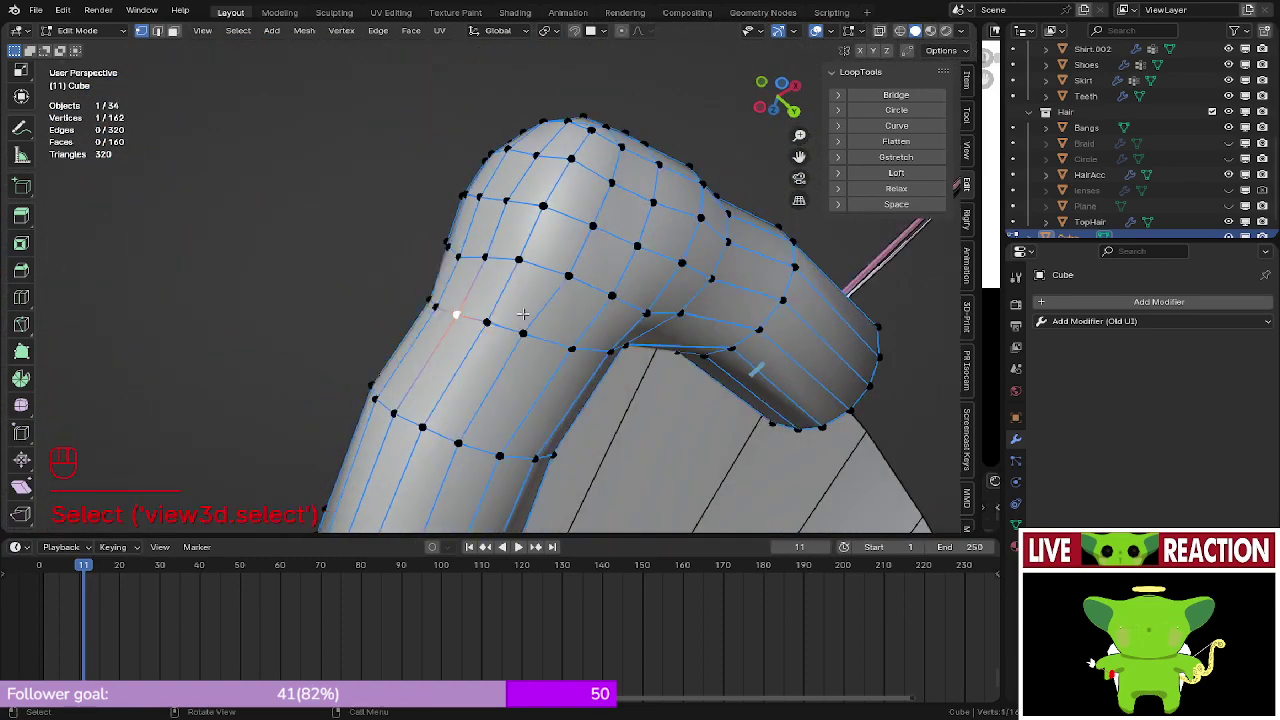
{"action": "scroll", "coordinate": [465, 367], "scroll_direction": "up", "scroll_amount": 2}
{"action": "middle_click_drag", "start_coordinate": [465, 367], "coordinate": [462, 338]}
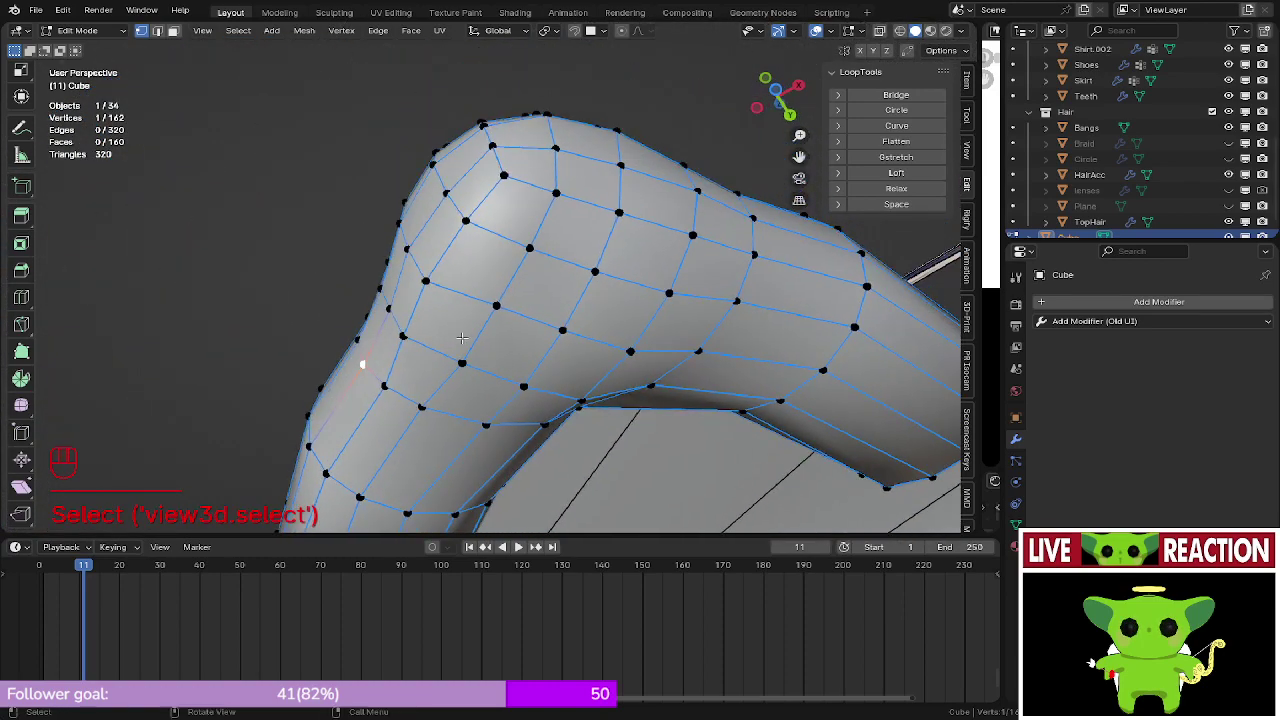
{"action": "left_click", "coordinate": [757, 251], "text": "ctrl"}
{"action": "key", "text": "ctrl+z"}
{"action": "left_click", "coordinate": [384, 386]}
{"action": "left_click", "coordinate": [466, 220], "text": "ctrl"}
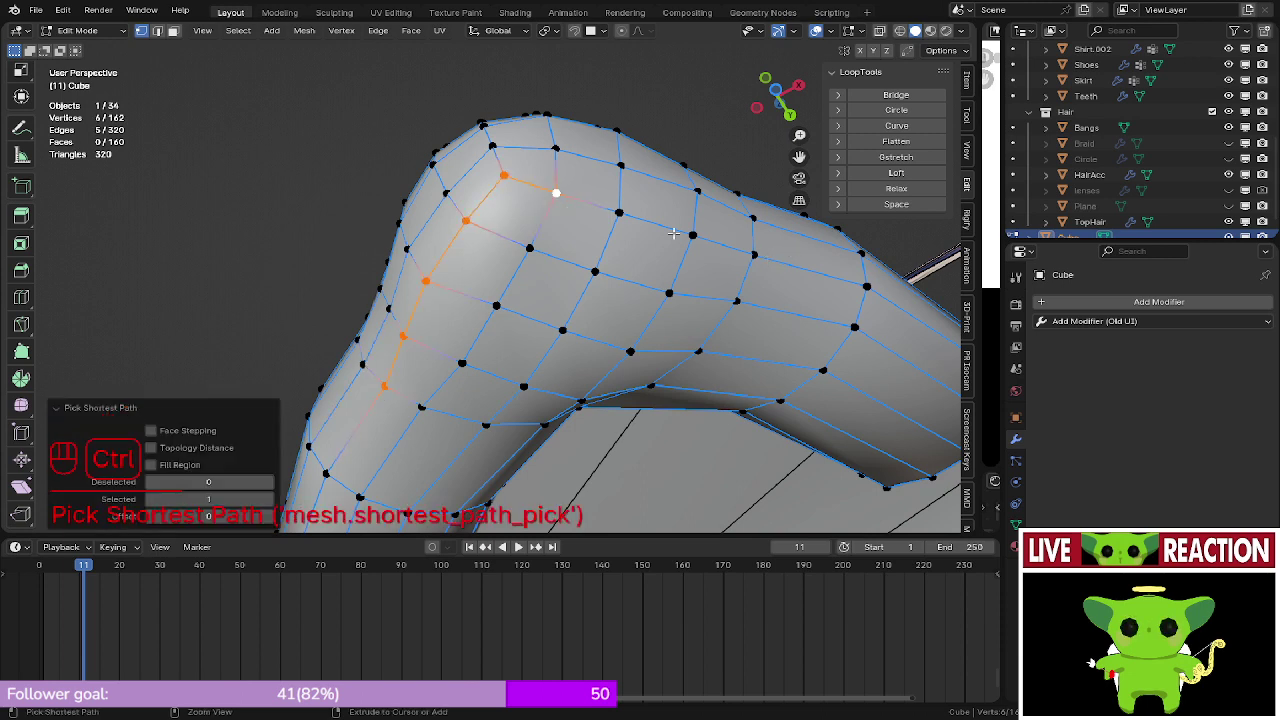
{"action": "left_click", "coordinate": [745, 257], "text": "ctrl"}
{"action": "left_click", "coordinate": [896, 188]}
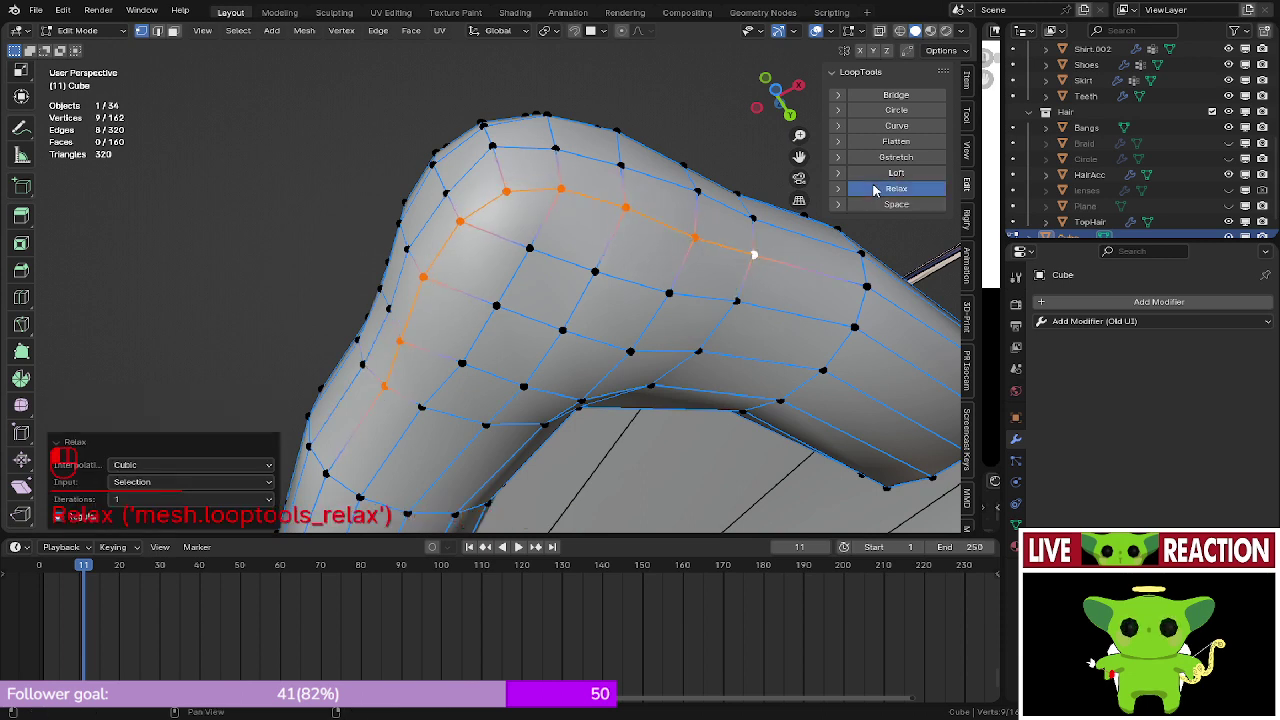
- Select the seven-vertex path over the bend, one row closer to the crook, and relax it with LoopTools
{"action": "middle_click_drag", "start_coordinate": [620, 255], "coordinate": [447, 340]}
{"action": "left_click", "coordinate": [447, 340]}
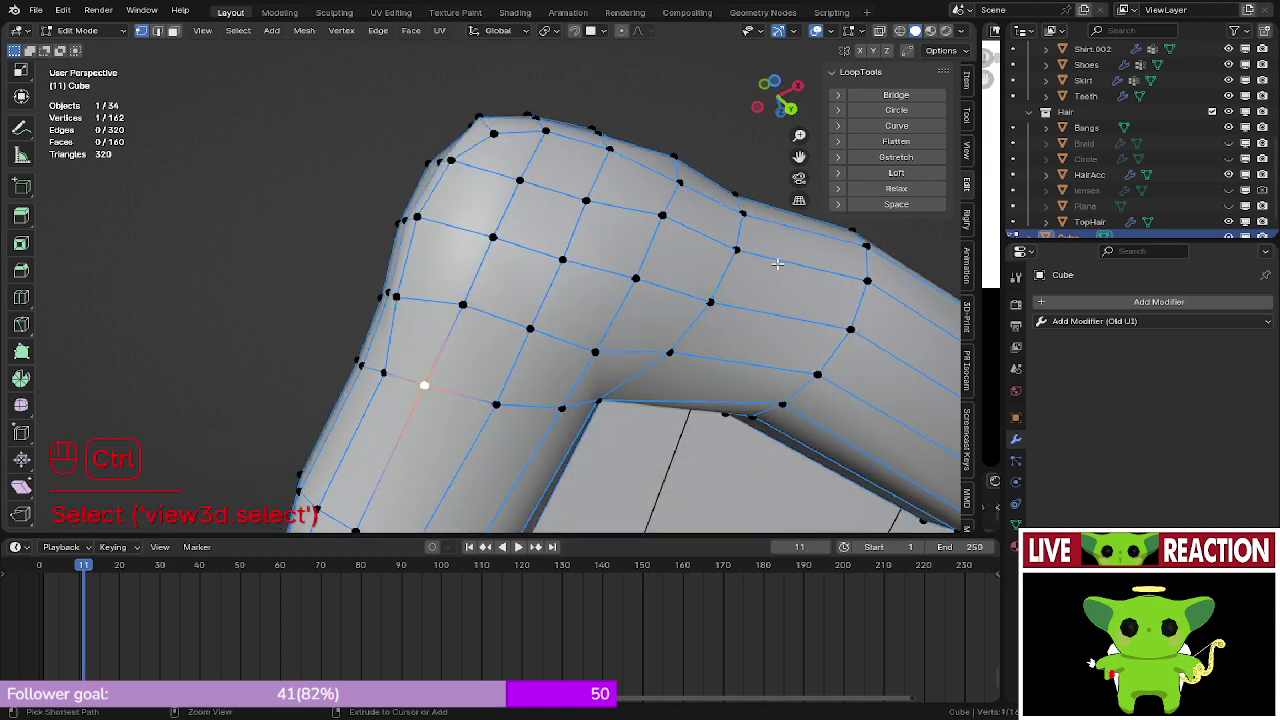
{"action": "left_click", "coordinate": [737, 251], "text": "ctrl"}
{"action": "key", "text": "ctrl+z"}
{"action": "left_click", "coordinate": [662, 219], "text": "ctrl"}
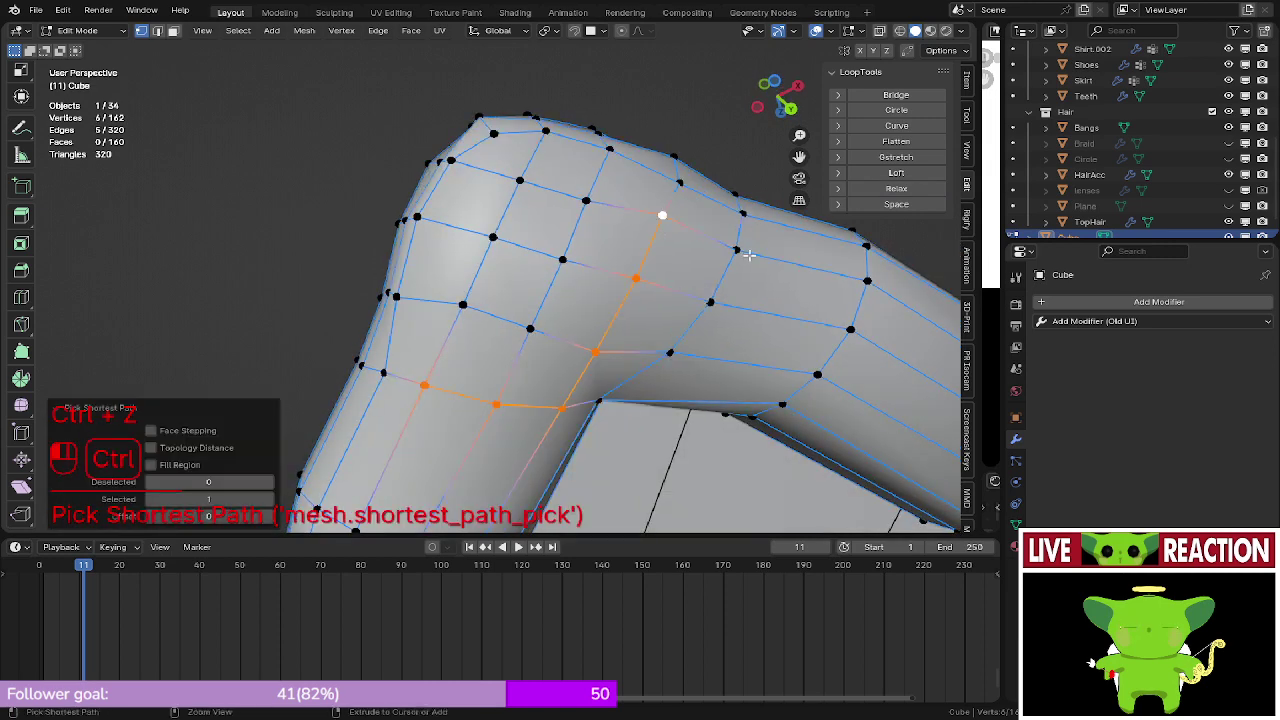
{"action": "left_click", "coordinate": [746, 251], "text": "ctrl"}
{"action": "key", "text": "ctrl+z"}
{"action": "key", "text": "ctrl+z"}
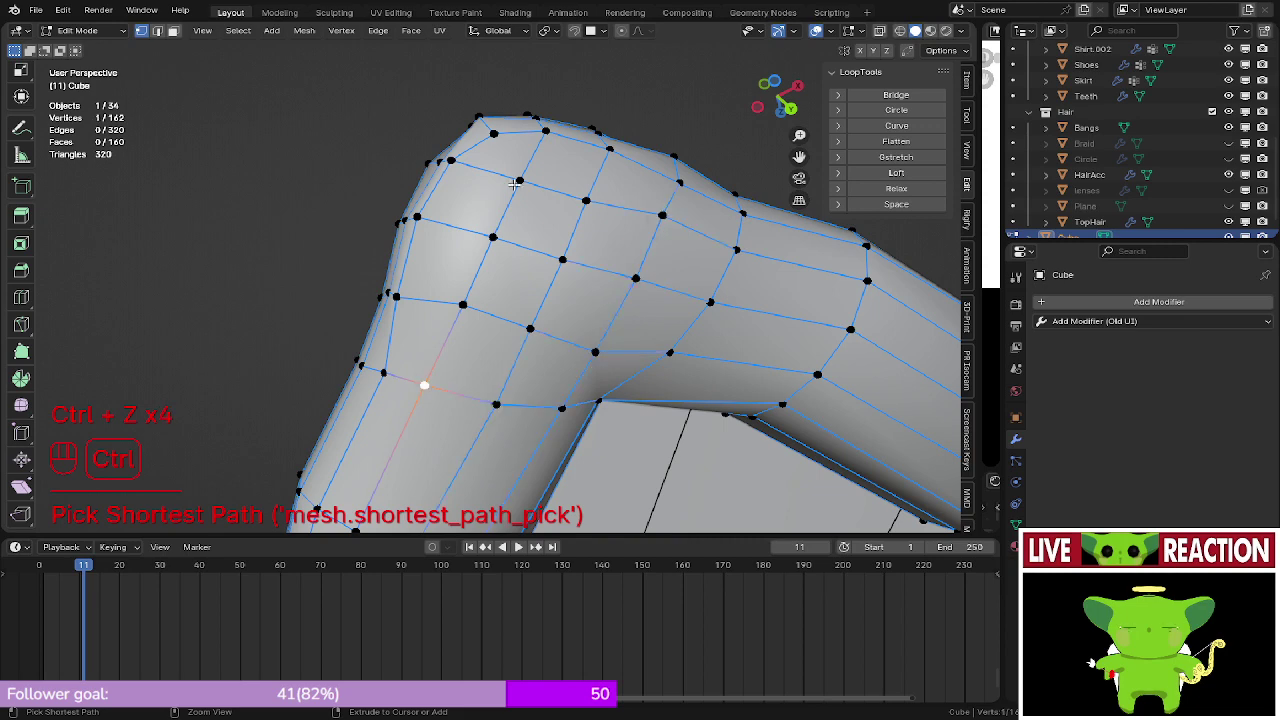
{"action": "left_click", "coordinate": [518, 181], "text": "ctrl"}
{"action": "left_click", "coordinate": [737, 250], "text": "ctrl"}
{"action": "left_click", "coordinate": [896, 188]}
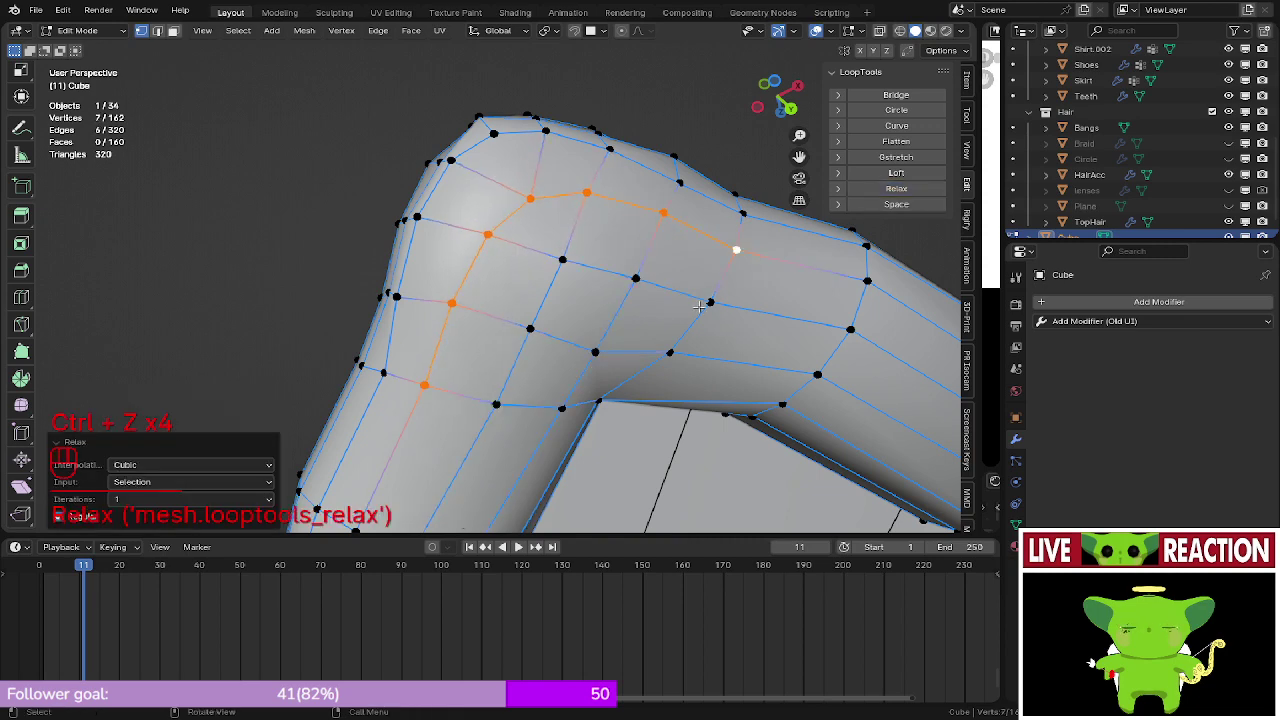
- Select the five-vertex path over the bend, another row closer to the crook, and relax it with LoopTools
{"action": "middle_click_drag", "start_coordinate": [699, 307], "coordinate": [626, 283]}
{"action": "left_click", "coordinate": [502, 344]}
{"action": "left_click", "coordinate": [730, 245], "text": "ctrl"}
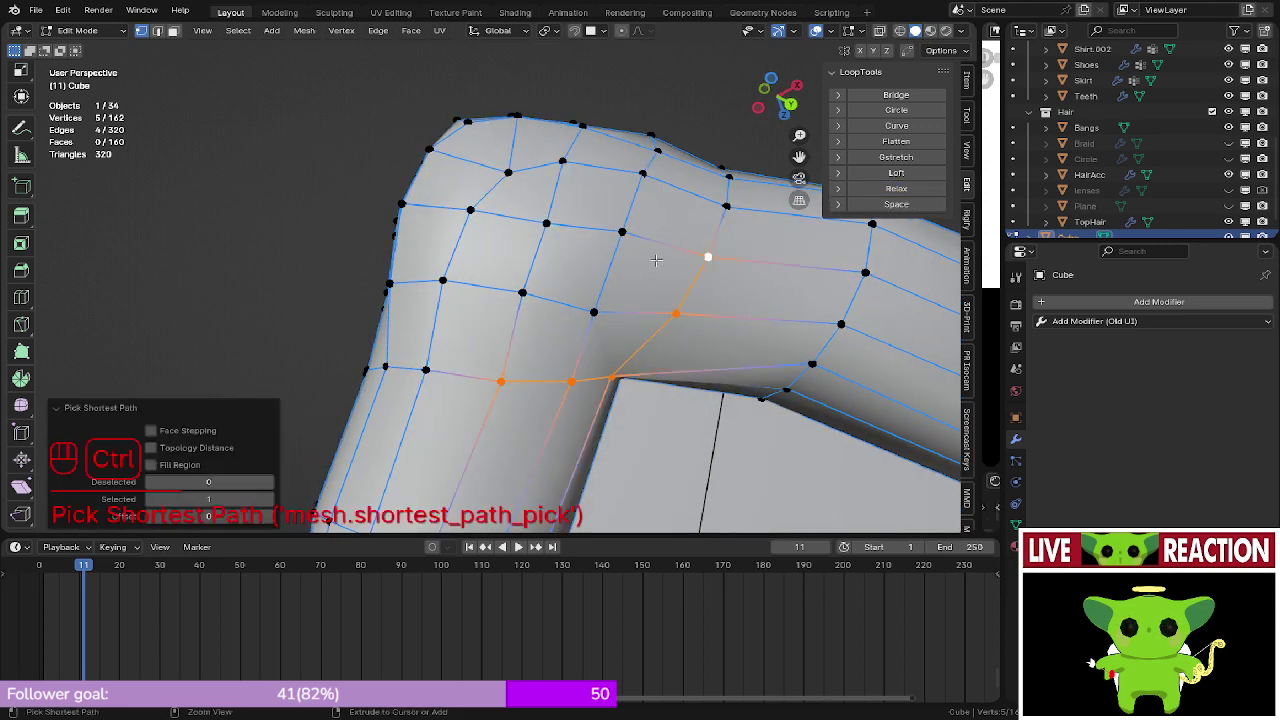
{"action": "key", "text": "ctrl+z"}
{"action": "left_click", "coordinate": [703, 255], "text": "ctrl"}
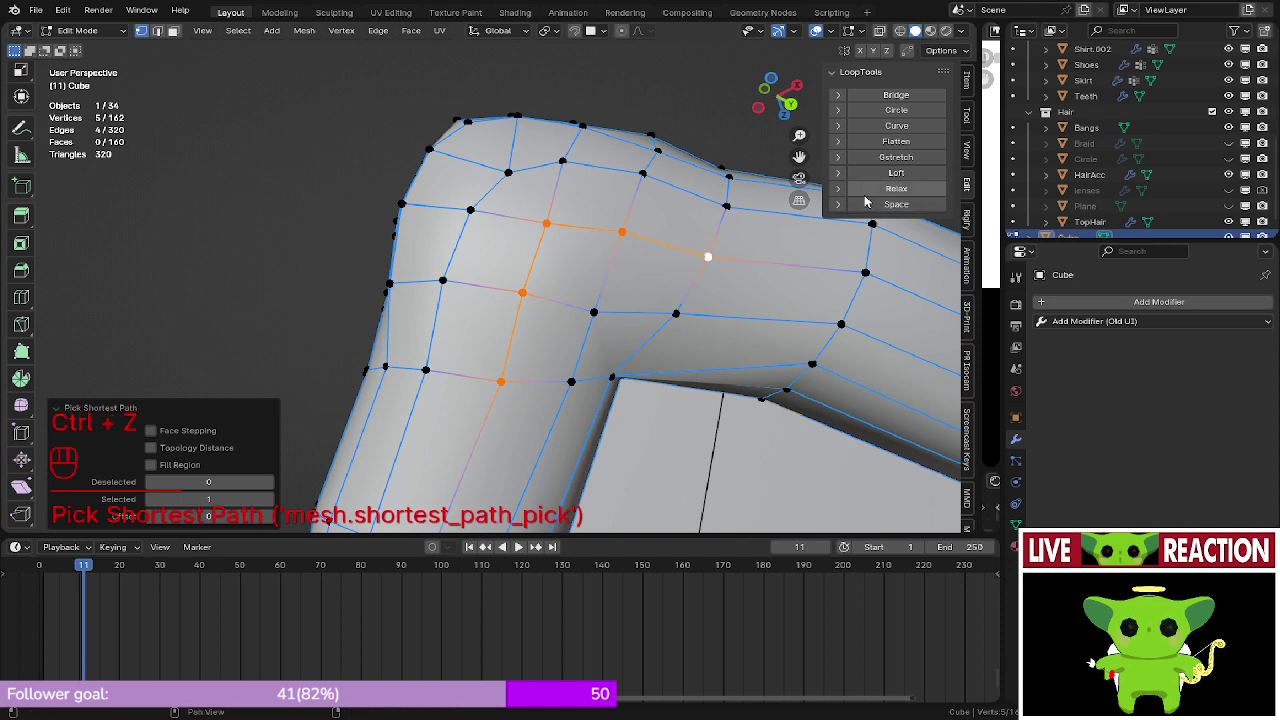
{"action": "left_click", "coordinate": [896, 188]}
- Select the three-vertex path directly around the crook between the tubes and relax it with LoopTools
{"action": "middle_click_drag", "start_coordinate": [674, 314], "coordinate": [560, 345]}
{"action": "left_click", "coordinate": [541, 356]}
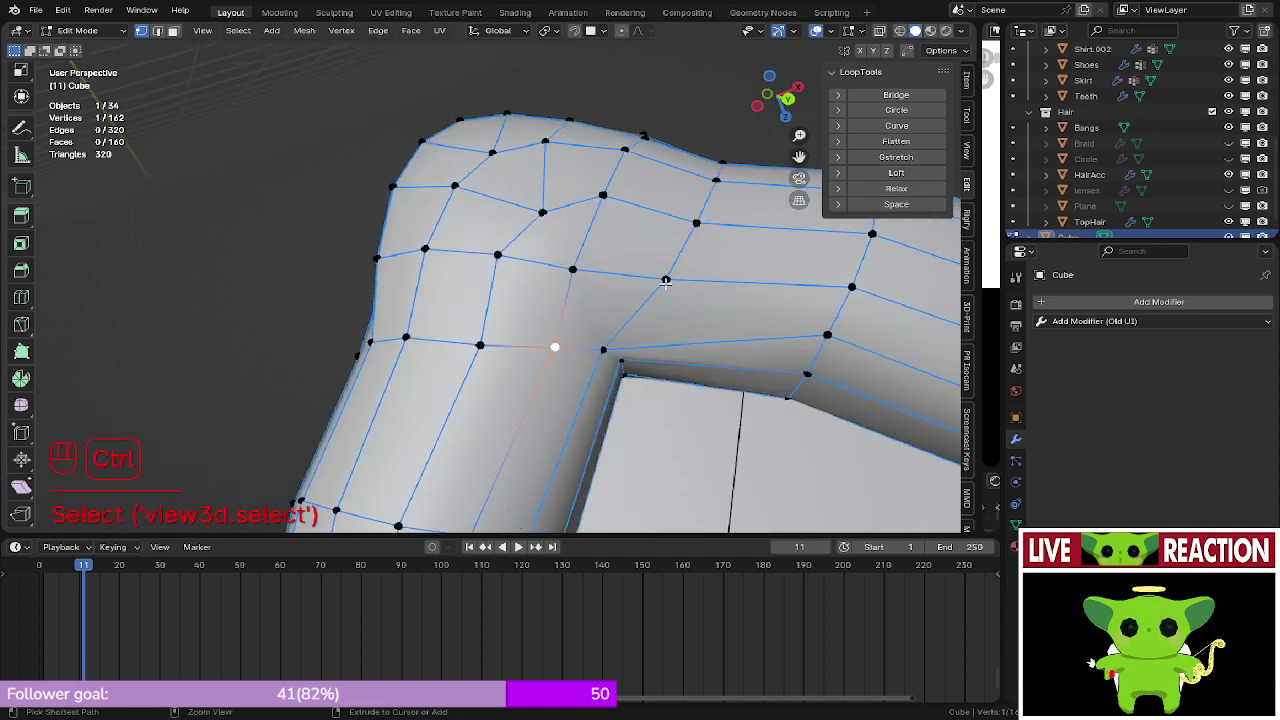
{"action": "left_click", "coordinate": [607, 276], "text": "ctrl"}
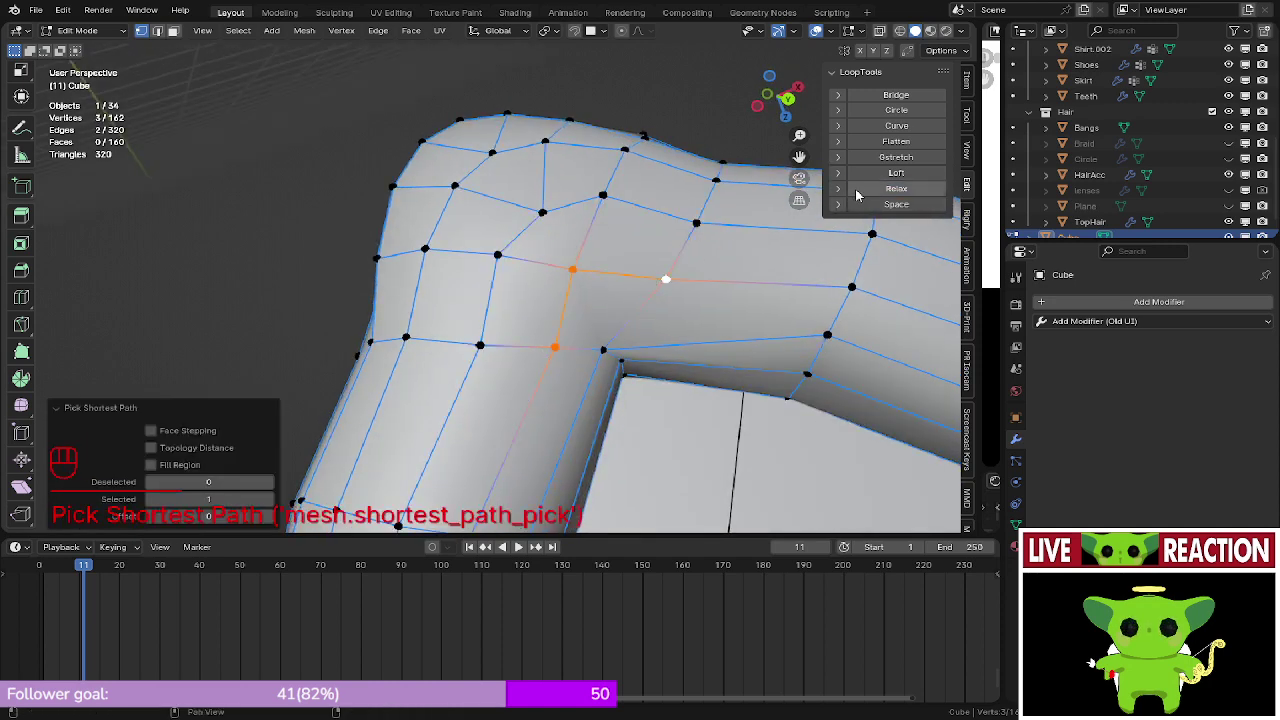
{"action": "left_click", "coordinate": [858, 190]}
- Move the vertex beside the crook slightly and check the joint's surface outside Edit Mode
{"action": "mouse_move", "coordinate": [660, 300]}
{"action": "middle_mouse_down"}
{"action": "mouse_move", "coordinate": [572, 326]}
{"action": "mouse_move", "coordinate": [543, 286]}
{"action": "mouse_move", "coordinate": [595, 293]}
{"action": "mouse_move", "coordinate": [580, 320]}
{"action": "mouse_move", "coordinate": [521, 351]}
{"action": "mouse_move", "coordinate": [537, 277]}
{"action": "mouse_move", "coordinate": [543, 289]}
{"action": "middle_mouse_up"}
{"action": "left_click", "coordinate": [558, 320]}
{"action": "key", "text": "g"}
{"action": "left_click", "coordinate": [627, 295]}
{"action": "key", "text": "Tab"}
{"action": "key", "text": "Tab"}
- Select the nine-vertex path crossing the sphere's outer bulge from tube to tube and relax it with LoopTools
{"action": "left_click", "coordinate": [370, 416]}
{"action": "middle_click_drag", "start_coordinate": [374, 414], "coordinate": [623, 294]}
{"action": "left_click", "coordinate": [750, 193], "text": "ctrl"}
{"action": "key", "text": "ctrl+z"}
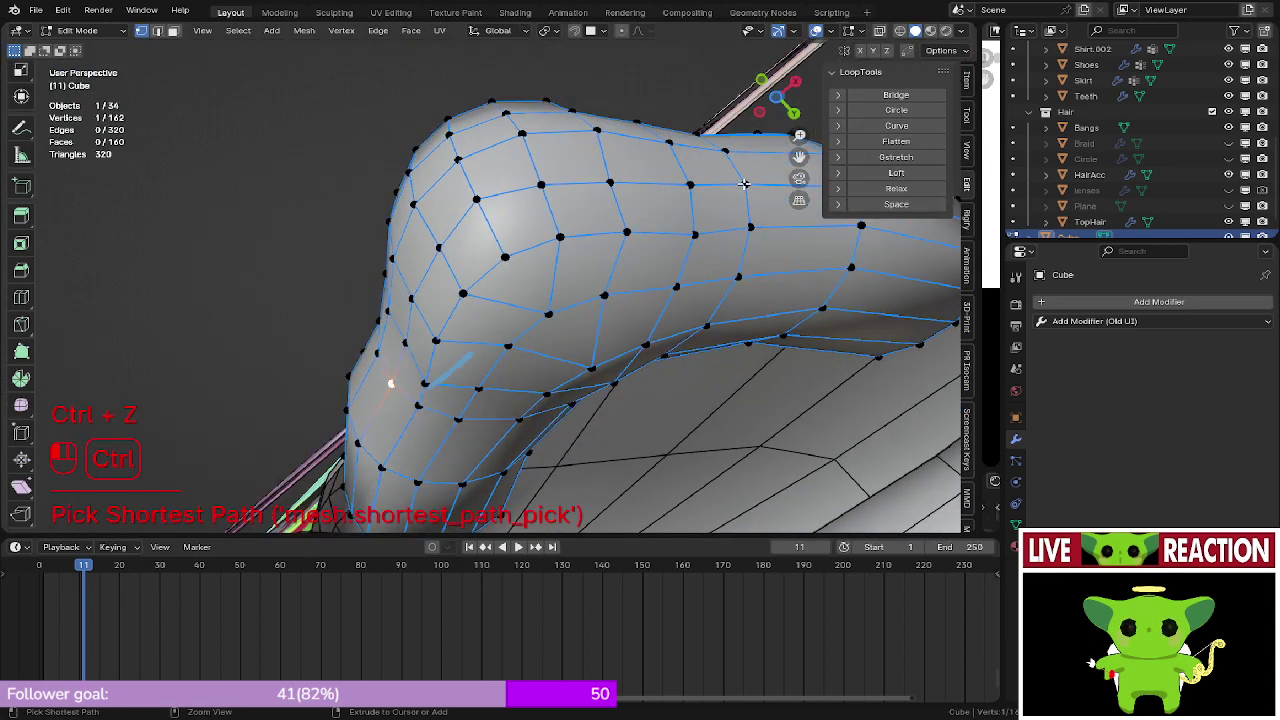
{"action": "left_click", "coordinate": [747, 188], "text": "ctrl"}
{"action": "key", "text": "ctrl+z"}
{"action": "left_click", "coordinate": [602, 182], "text": "ctrl"}
{"action": "left_click", "coordinate": [745, 184], "text": "ctrl"}
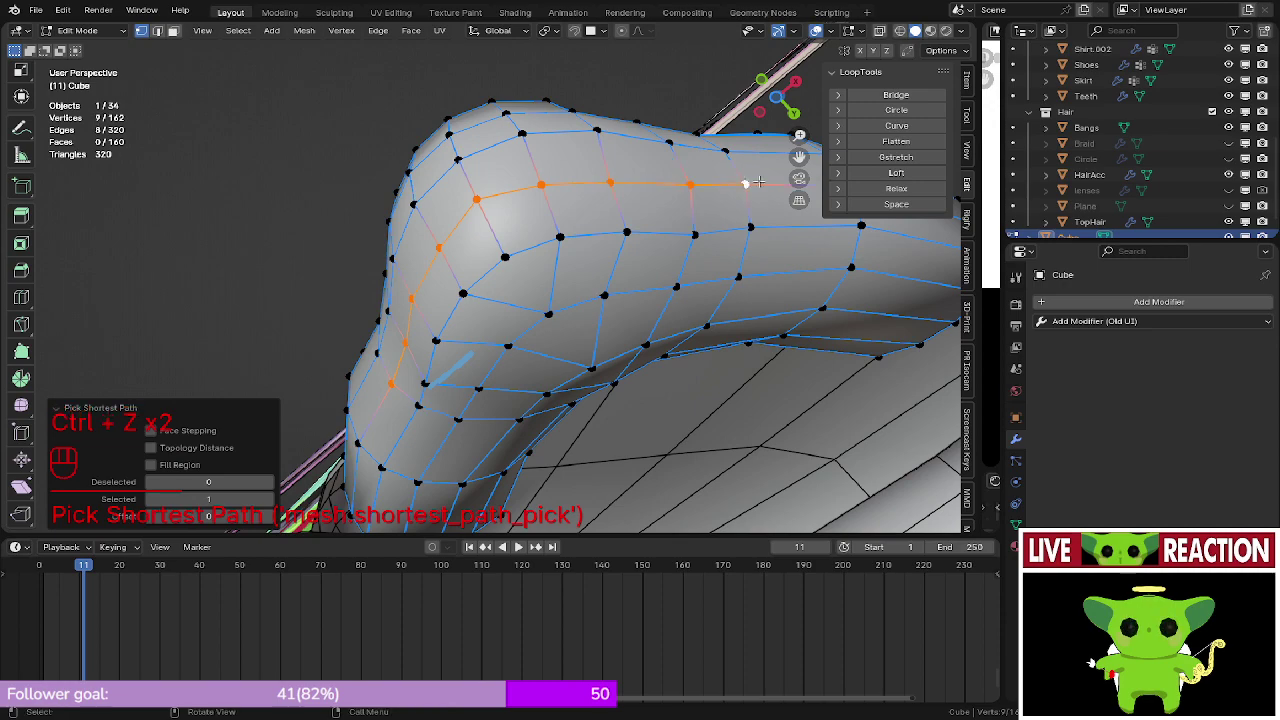
{"action": "left_click", "coordinate": [863, 190]}
- Select the neighbouring eight-vertex path across the sphere's far side and relax it with LoopTools
{"action": "middle_click_drag", "start_coordinate": [600, 330], "coordinate": [405, 343]}
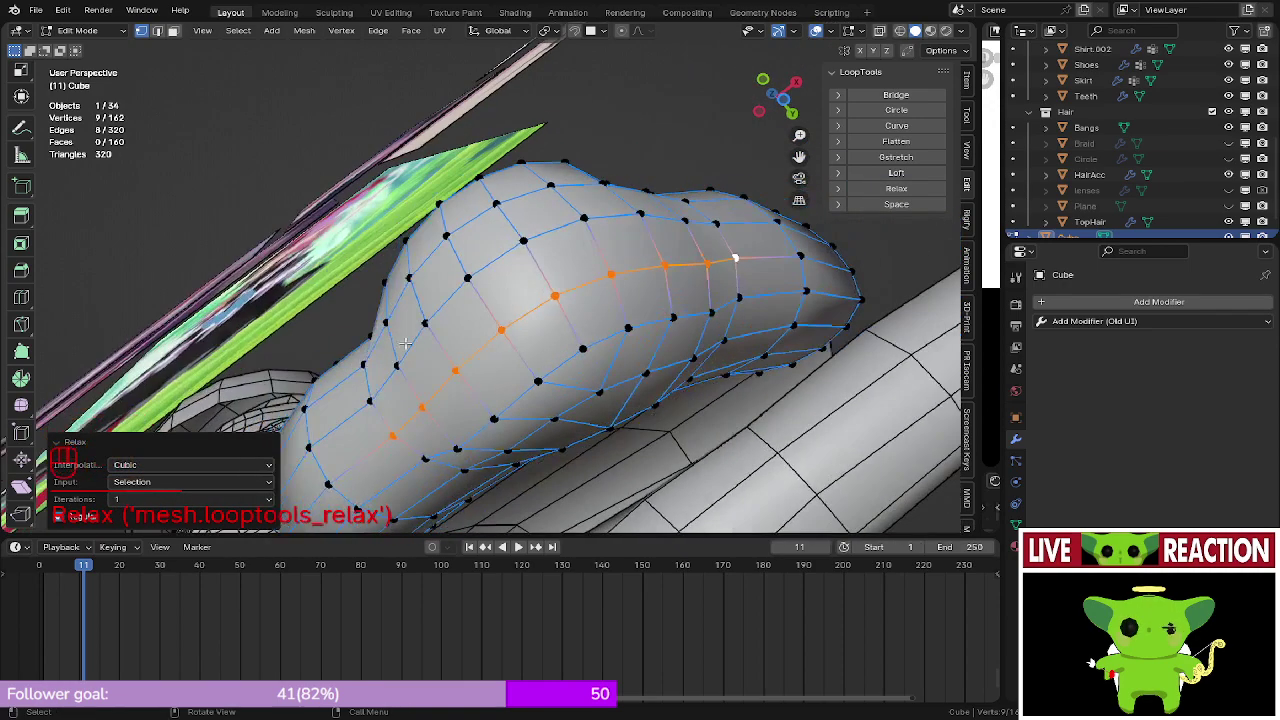
{"action": "left_click", "coordinate": [367, 393]}
{"action": "middle_click_drag", "start_coordinate": [367, 393], "coordinate": [528, 305]}
{"action": "left_click", "coordinate": [680, 218], "text": "ctrl"}
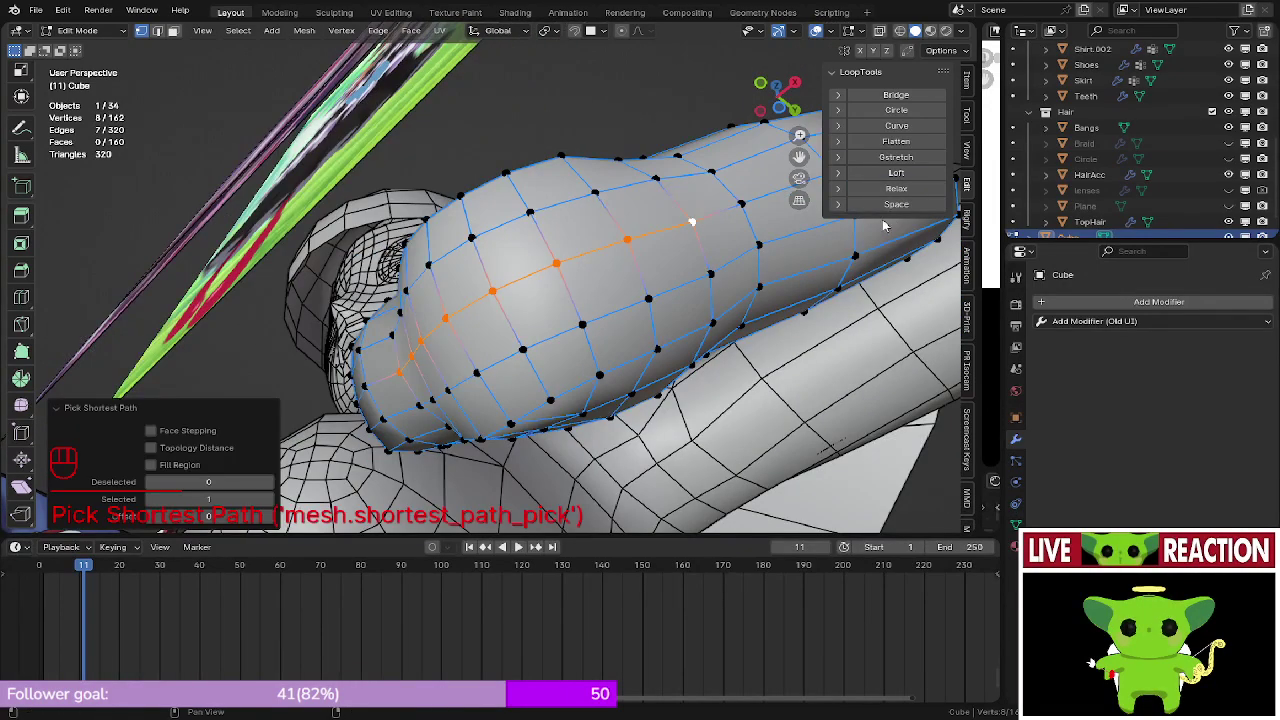
{"action": "left_click", "coordinate": [896, 189]}
{"action": "mouse_move", "coordinate": [690, 220]}
{"action": "middle_mouse_down"}
{"action": "mouse_move", "coordinate": [670, 285]}
{"action": "mouse_move", "coordinate": [625, 285]}
{"action": "mouse_move", "coordinate": [508, 345]}
{"action": "mouse_move", "coordinate": [520, 335]}
{"action": "mouse_move", "coordinate": [489, 329]}
{"action": "mouse_move", "coordinate": [537, 289]}
{"action": "middle_mouse_up"}
- Smooth the joint between the sphere and both tubes in Sculpt Mode using the Smooth brush at strength 1.000
{"action": "key", "text": "Tab"}
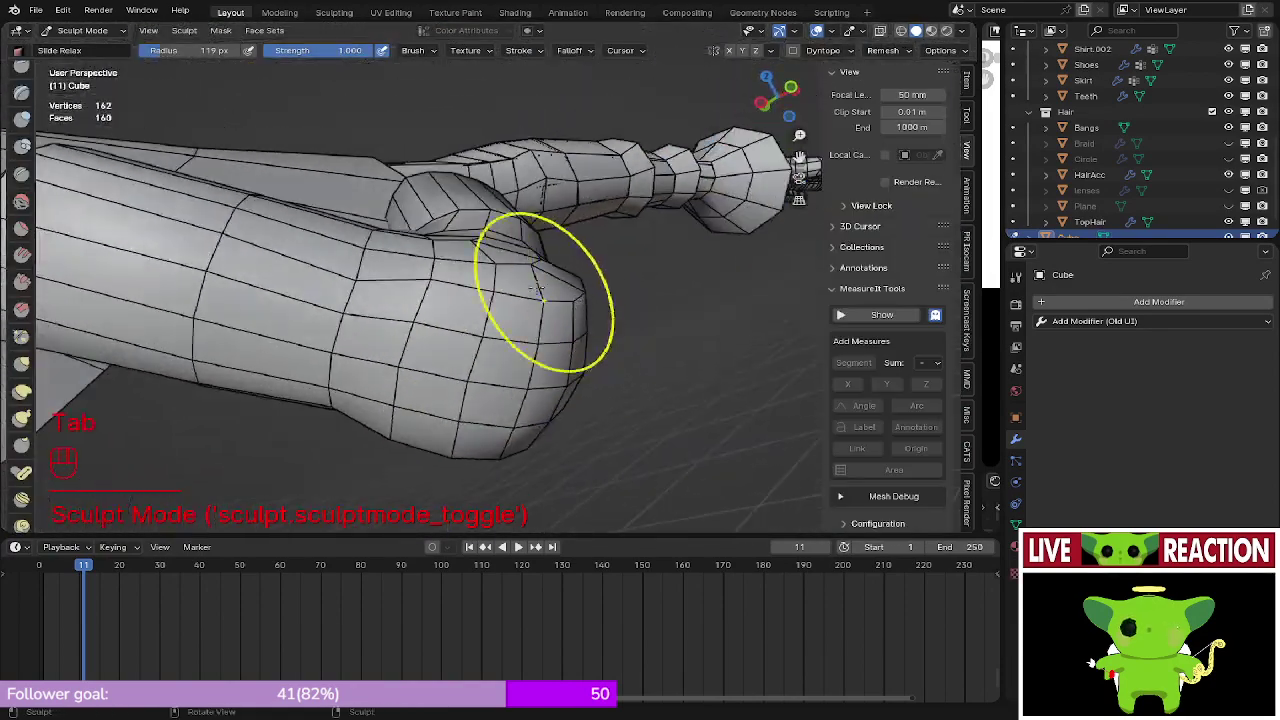
{"action": "left_click", "coordinate": [22, 202]}
{"action": "middle_click_drag", "start_coordinate": [380, 309], "coordinate": [402, 338]}
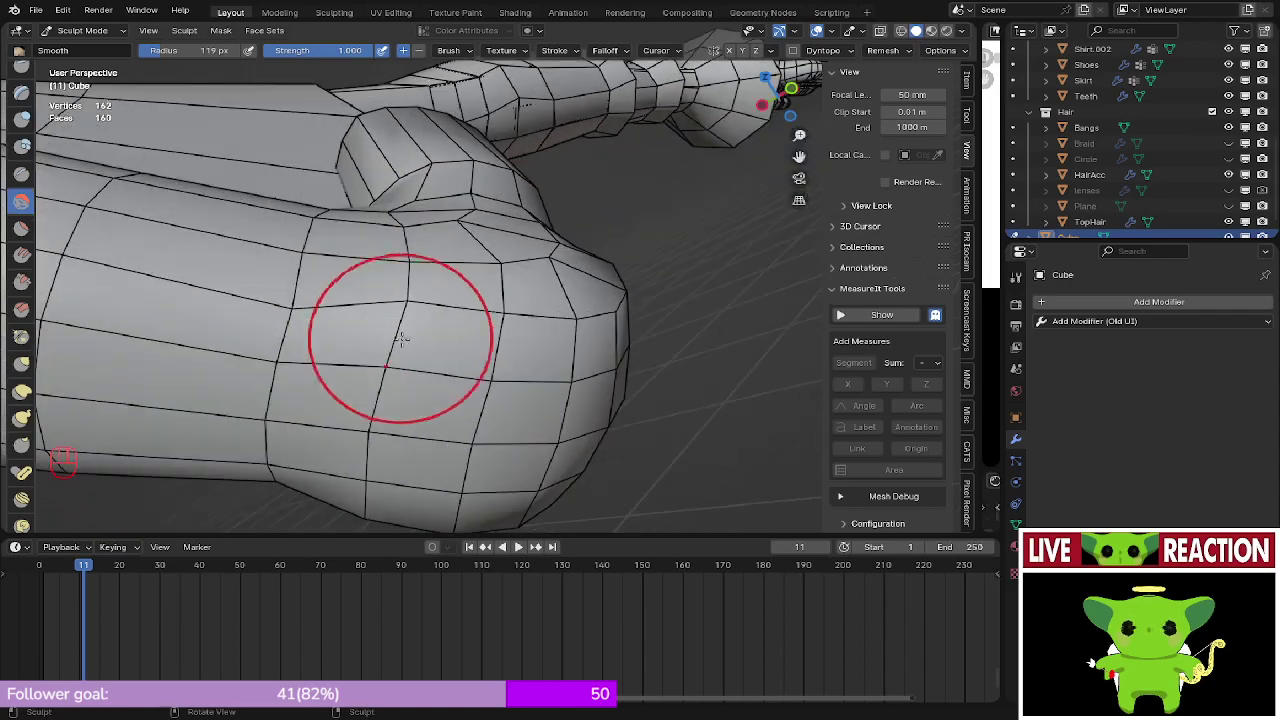
{"action": "middle_click_drag", "start_coordinate": [577, 349], "coordinate": [390, 287]}
{"action": "middle_click_drag", "start_coordinate": [452, 319], "coordinate": [431, 295]}
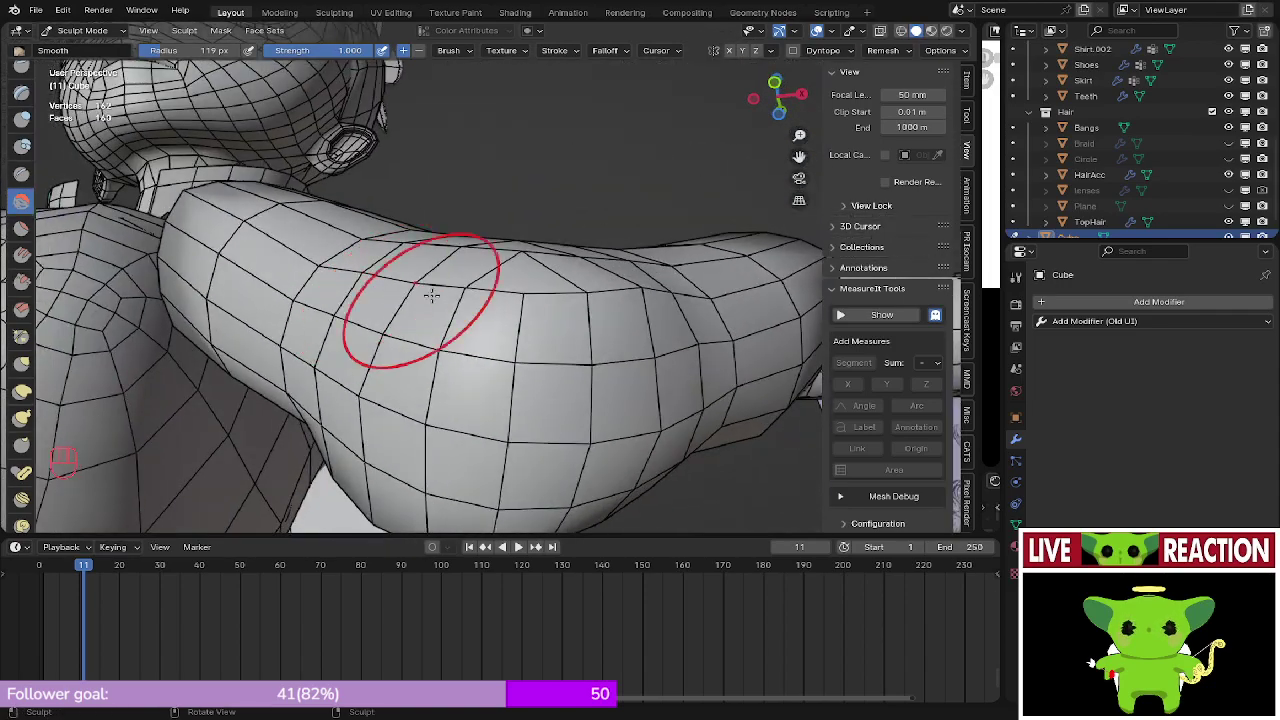
{"action": "mouse_move", "coordinate": [513, 323]}
{"action": "middle_mouse_down"}
{"action": "mouse_move", "coordinate": [503, 303]}
{"action": "mouse_move", "coordinate": [517, 291]}
{"action": "mouse_move", "coordinate": [565, 333]}
{"action": "mouse_move", "coordinate": [471, 271]}
{"action": "mouse_move", "coordinate": [449, 326]}
{"action": "mouse_move", "coordinate": [545, 277]}
{"action": "middle_mouse_up"}
{"action": "middle_click_drag", "start_coordinate": [496, 314], "coordinate": [476, 267]}
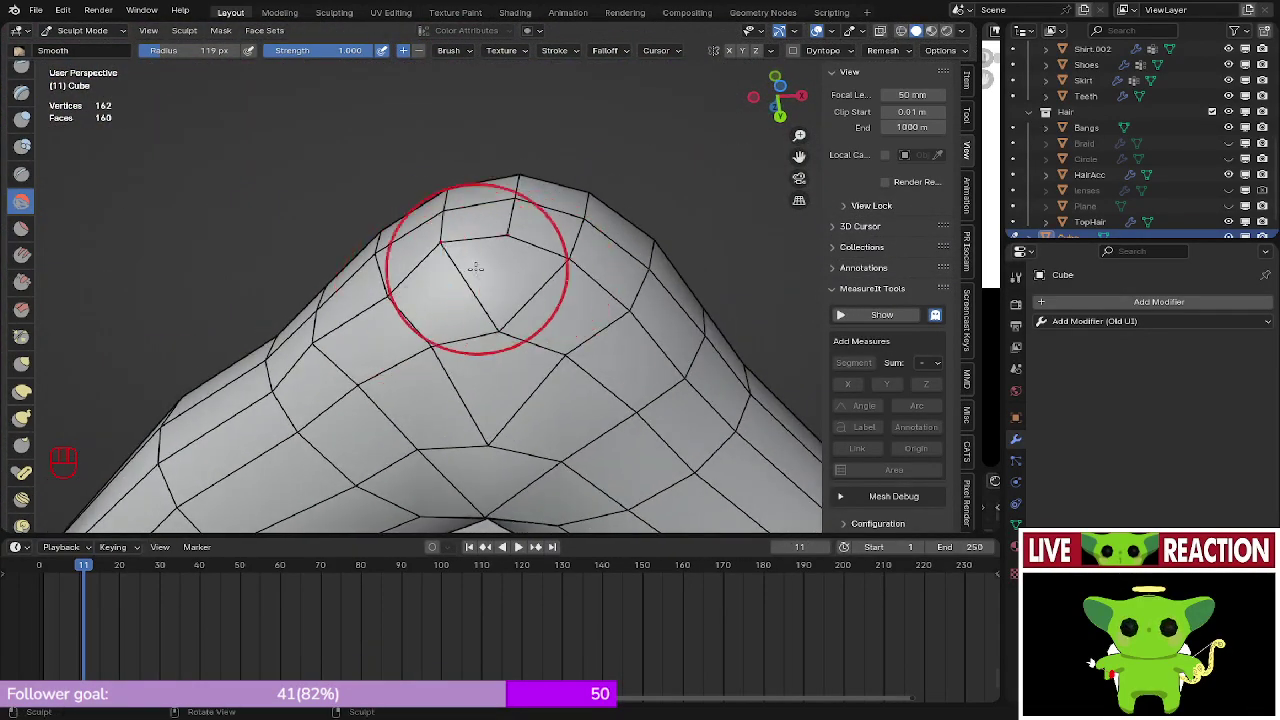
{"action": "middle_click_drag", "start_coordinate": [538, 297], "coordinate": [422, 310]}
{"action": "middle_click_drag", "start_coordinate": [422, 310], "coordinate": [493, 290], "text": "shift"}
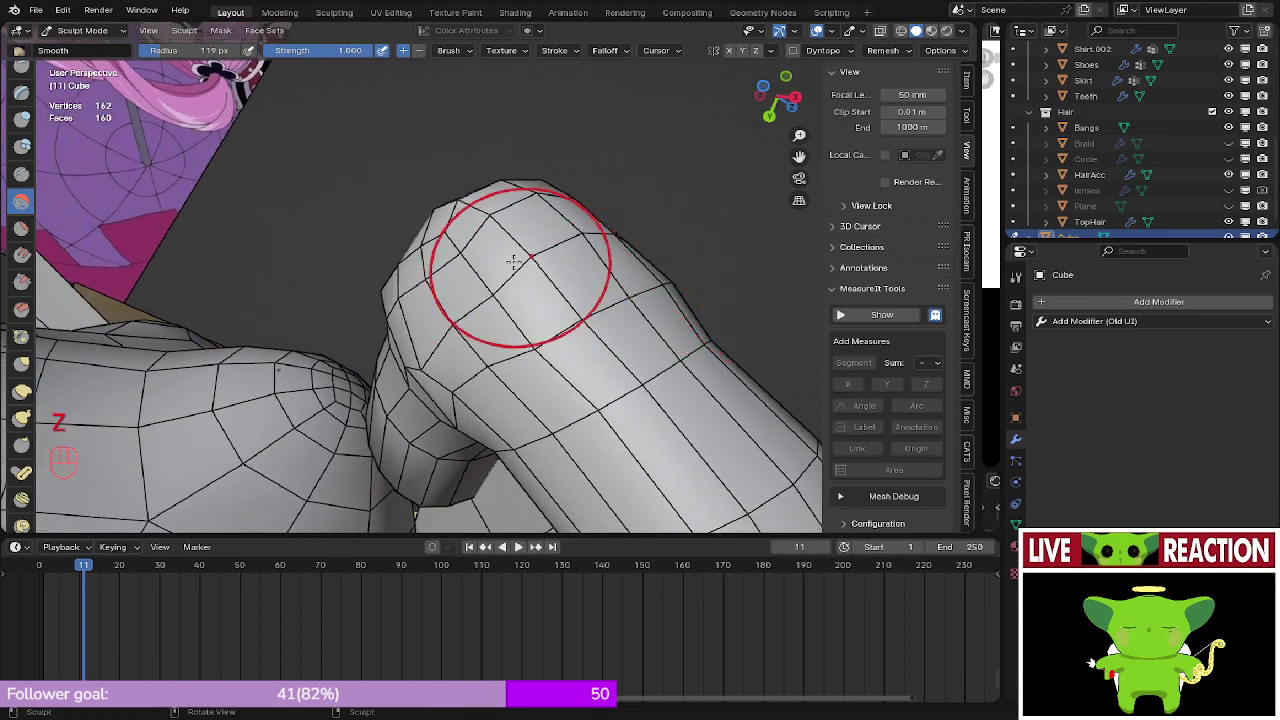
{"action": "scroll", "coordinate": [24, 145], "scroll_direction": "up", "scroll_amount": 3}
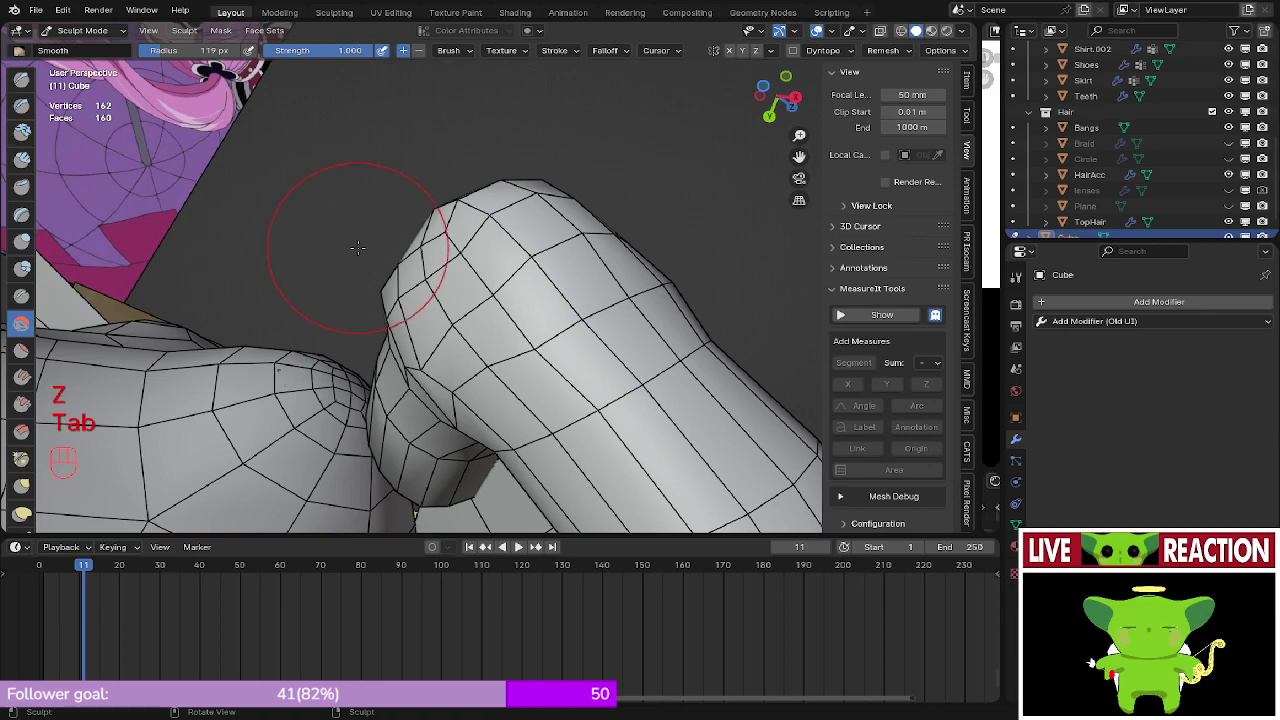
- Return the fur trim mesh to Edit Mode and save the file
{"action": "key", "text": "Tab"}
{"action": "middle_click_drag", "start_coordinate": [250, 238], "coordinate": [289, 246]}
{"action": "key", "text": "ctrl+s"}
{"action": "left_click", "coordinate": [522, 242]}
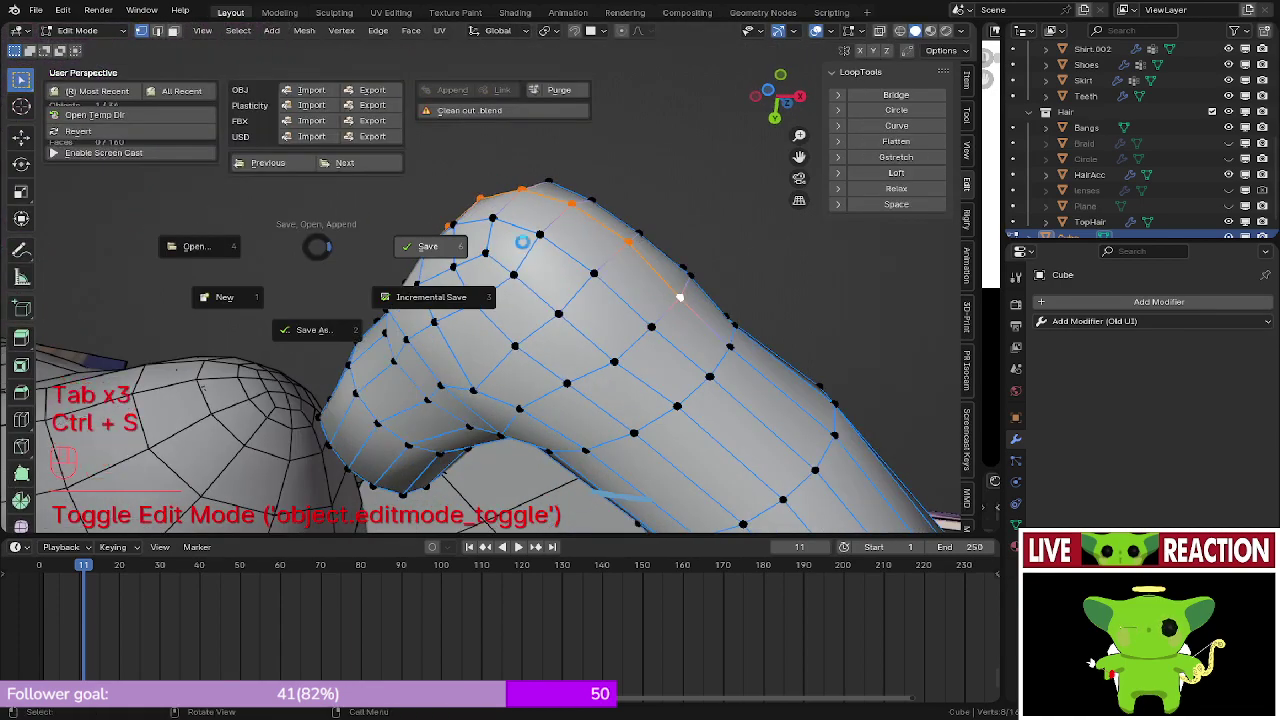
{"action": "left_click", "coordinate": [337, 204]}
{"action": "middle_click_drag", "start_coordinate": [339, 206], "coordinate": [670, 340]}
{"action": "left_click", "coordinate": [691, 319]}
{"action": "left_click", "coordinate": [643, 255], "text": "alt"}
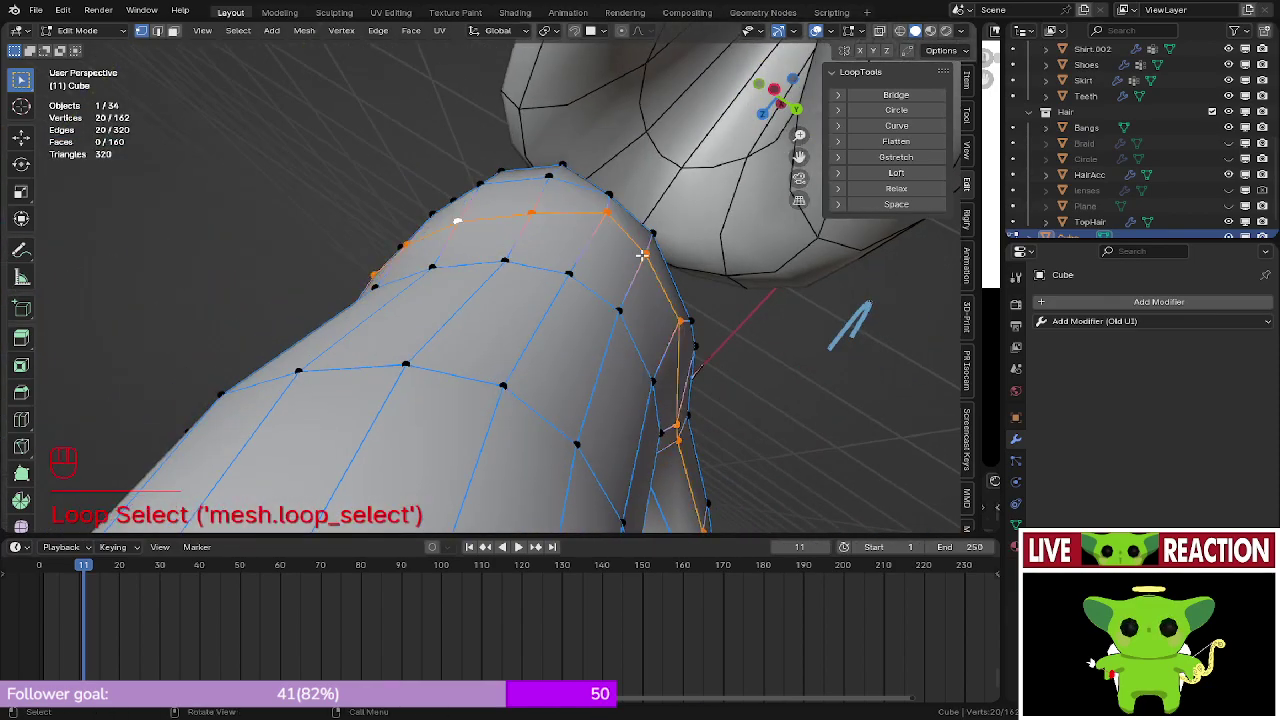
{"action": "middle_click_drag", "start_coordinate": [643, 255], "coordinate": [388, 372]}
{"action": "scroll", "coordinate": [484, 387], "scroll_direction": "up", "scroll_amount": 3}
- Pick the nine-vertex shortest path along the underside of the joint, undoing the wrong routes, and relax it with LoopTools
{"action": "left_click", "coordinate": [557, 394]}
{"action": "left_click", "coordinate": [386, 372], "text": "ctrl"}
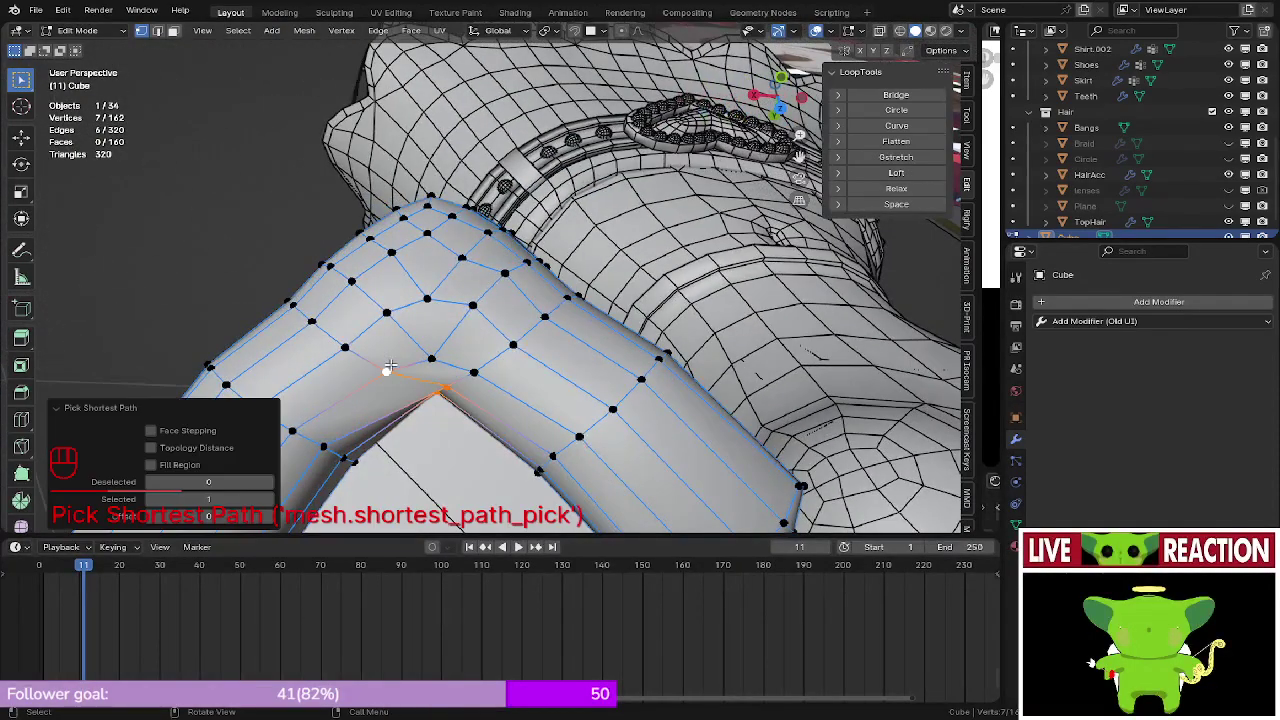
{"action": "key", "text": "ctrl+z"}
{"action": "left_click", "coordinate": [431, 357], "text": "ctrl"}
{"action": "key", "text": "ctrl+z"}
{"action": "left_click", "coordinate": [473, 304], "text": "ctrl"}
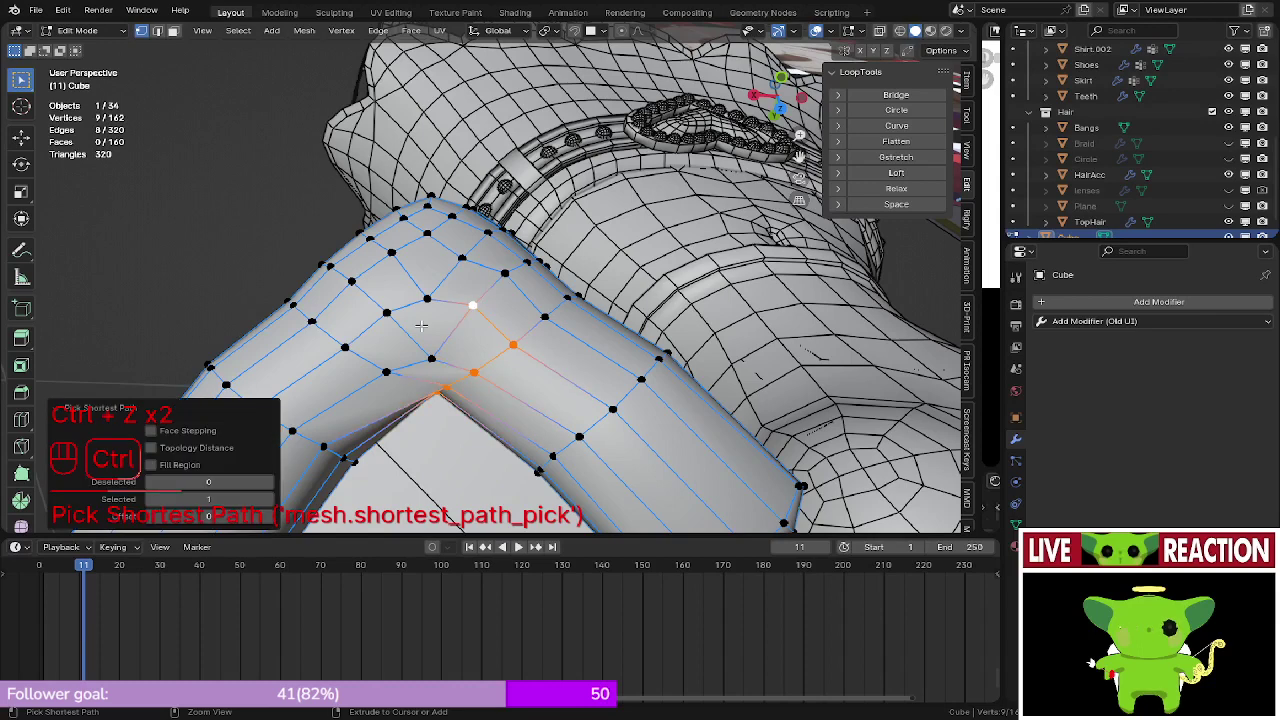
{"action": "key", "text": "ctrl+z"}
{"action": "left_click", "coordinate": [504, 271], "text": "ctrl"}
{"action": "key", "text": "ctrl+z"}
{"action": "left_click", "coordinate": [525, 265], "text": "ctrl"}
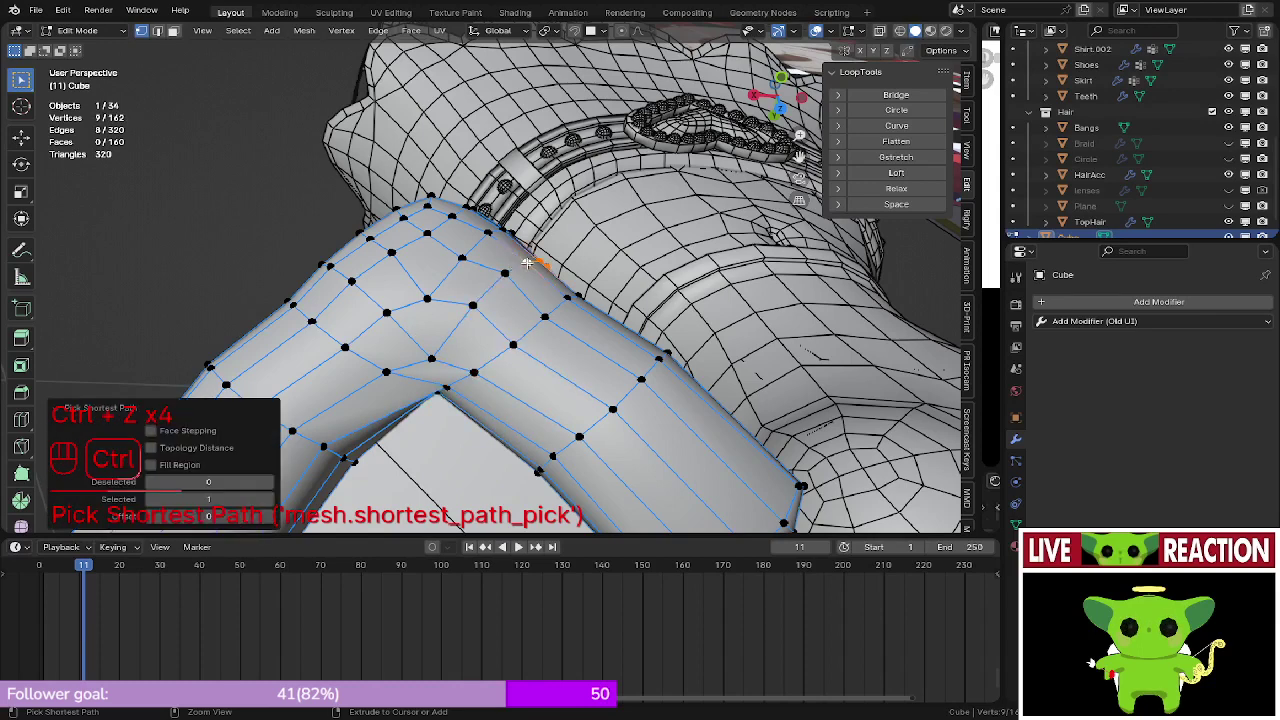
{"action": "middle_click_drag", "start_coordinate": [525, 265], "coordinate": [468, 308]}
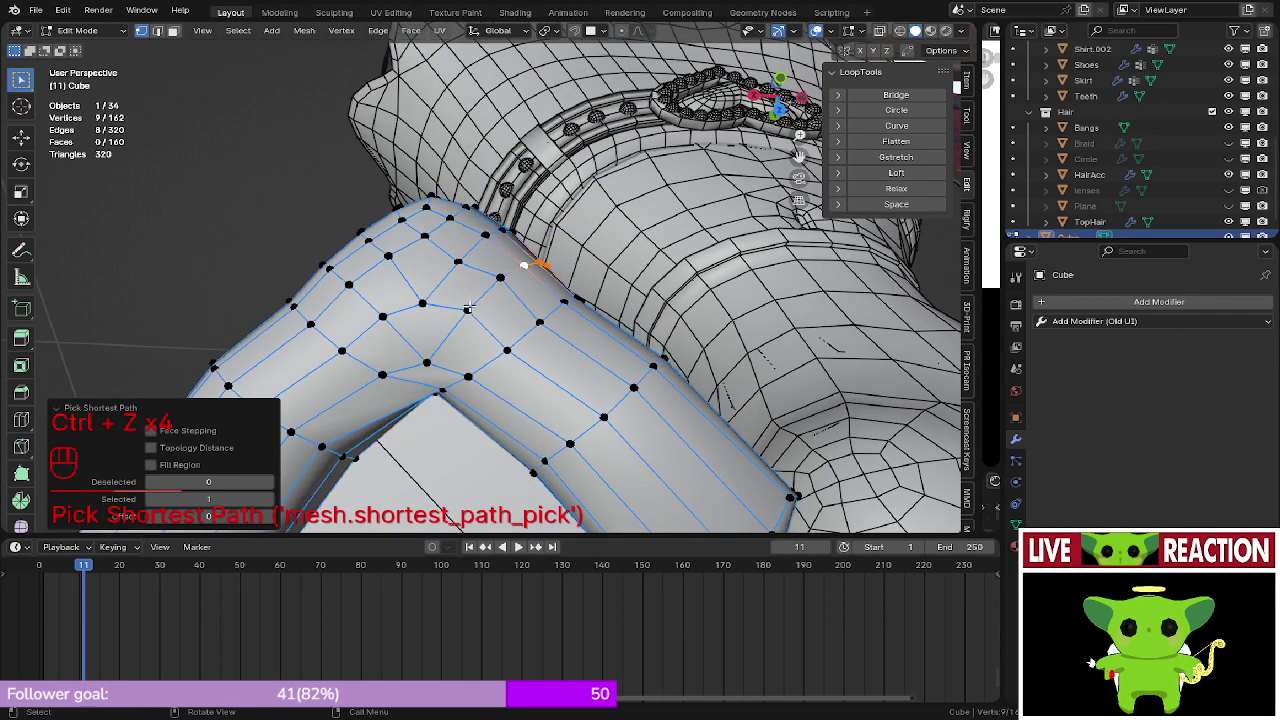
{"action": "left_click", "coordinate": [896, 188]}
- Pick a thirteen-vertex shortest path lengthwise around the bend, undoing the wrong routes, and relax it with LoopTools
{"action": "mouse_move", "coordinate": [560, 300]}
{"action": "middle_mouse_down"}
{"action": "mouse_move", "coordinate": [450, 336]}
{"action": "mouse_move", "coordinate": [445, 290]}
{"action": "mouse_move", "coordinate": [470, 260]}
{"action": "middle_mouse_up"}
{"action": "scroll", "coordinate": [445, 290], "scroll_direction": "down", "scroll_amount": 2}
{"action": "scroll", "coordinate": [443, 250], "scroll_direction": "up", "scroll_amount": 2}
{"action": "key", "text": "Tab"}
{"action": "key", "text": "Tab"}
{"action": "middle_click_drag", "start_coordinate": [400, 237], "coordinate": [686, 248]}
{"action": "left_click", "coordinate": [250, 265]}
{"action": "left_click", "coordinate": [740, 248], "text": "ctrl"}
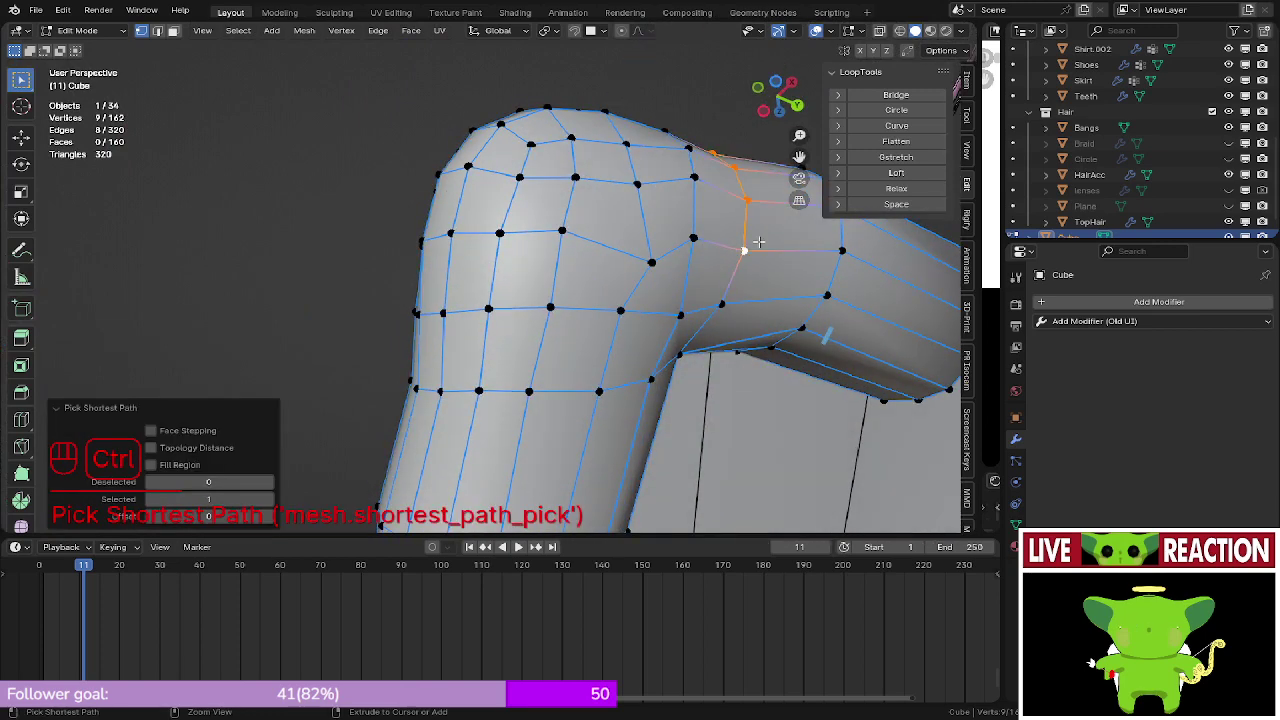
{"action": "key", "text": "ctrl+z"}
{"action": "left_click", "coordinate": [651, 261], "text": "ctrl"}
{"action": "key", "text": "ctrl+z"}
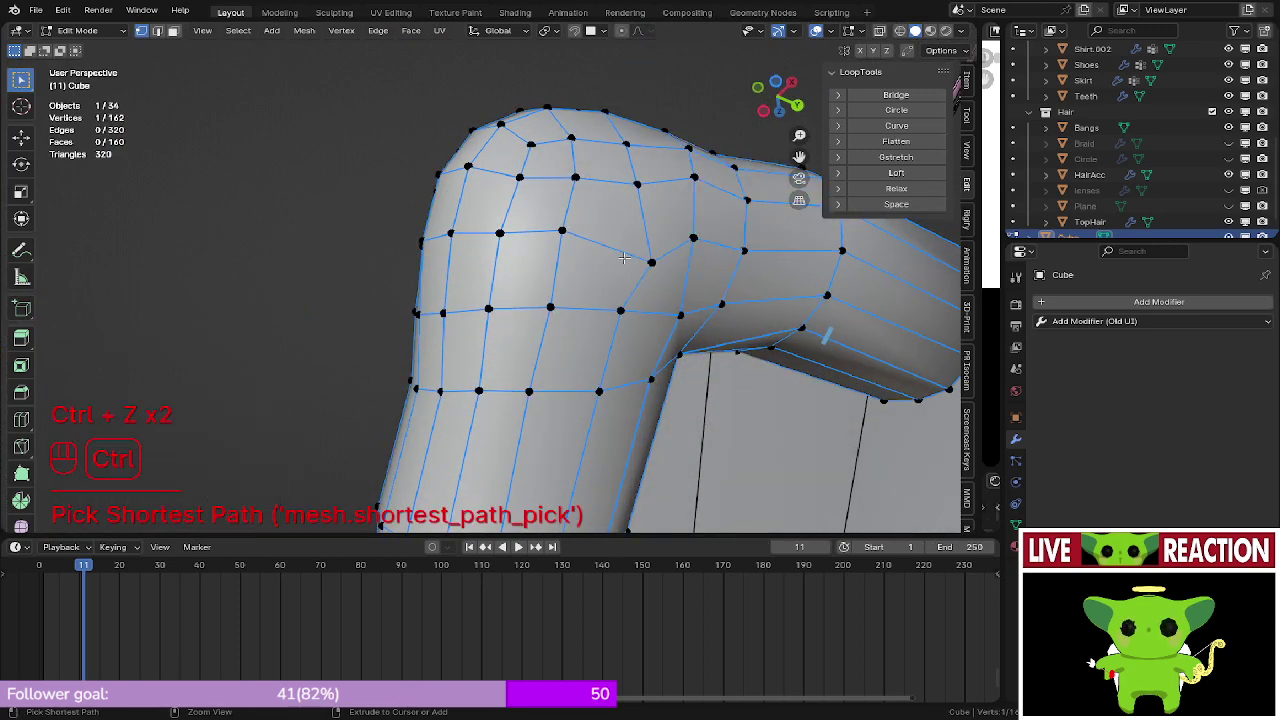
{"action": "left_click", "coordinate": [489, 237], "text": "ctrl"}
{"action": "left_click", "coordinate": [745, 250], "text": "ctrl"}
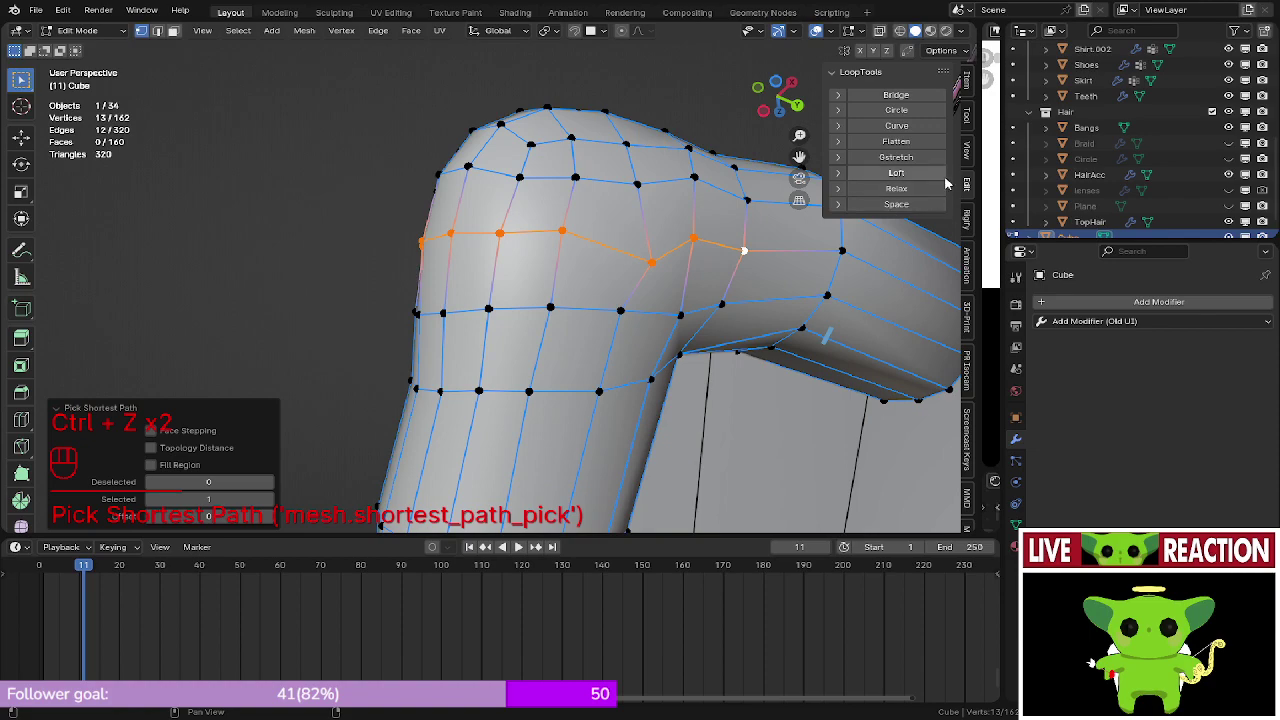
{"action": "left_click", "coordinate": [900, 190]}
- Pick another thirteen-vertex shortest path around the rounded end from the other side and relax it with LoopTools
{"action": "middle_click_drag", "start_coordinate": [525, 260], "coordinate": [479, 243]}
{"action": "left_click", "coordinate": [733, 210]}
{"action": "middle_click_drag", "start_coordinate": [733, 212], "coordinate": [645, 357]}
{"action": "left_click", "coordinate": [593, 346], "text": "ctrl"}
{"action": "middle_click_drag", "start_coordinate": [443, 300], "coordinate": [606, 336]}
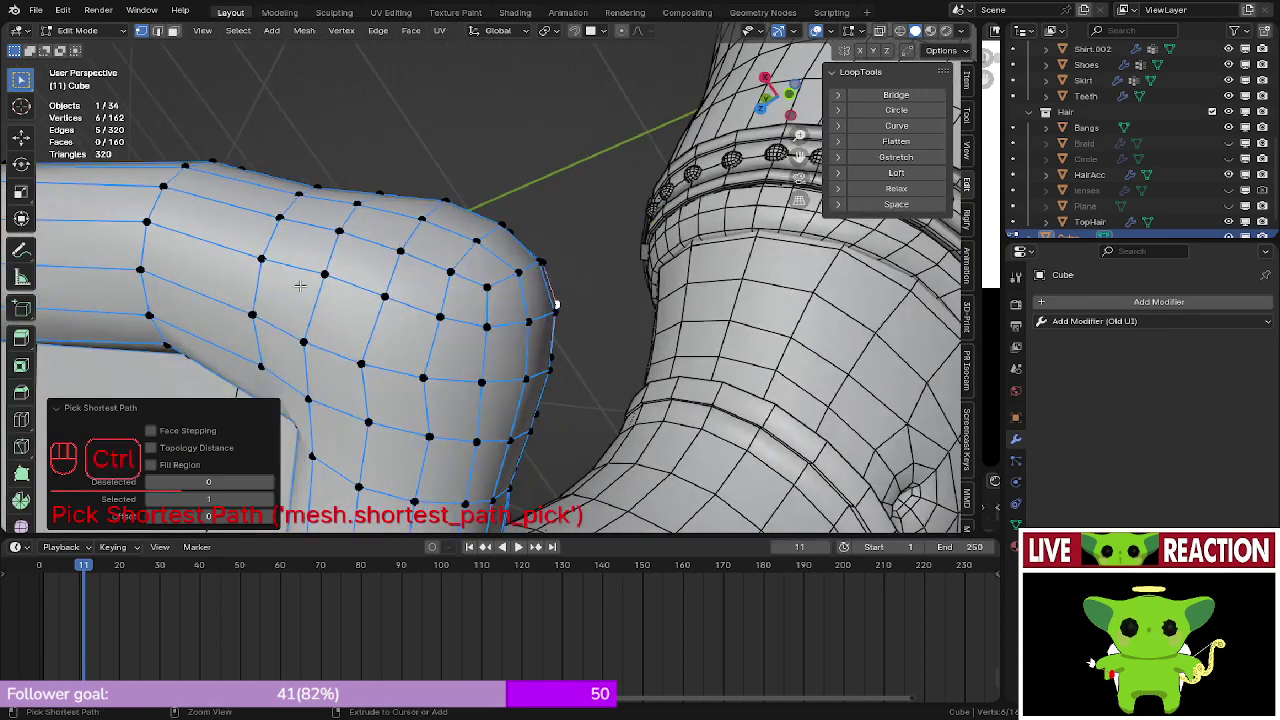
{"action": "left_click", "coordinate": [266, 264], "text": "ctrl"}
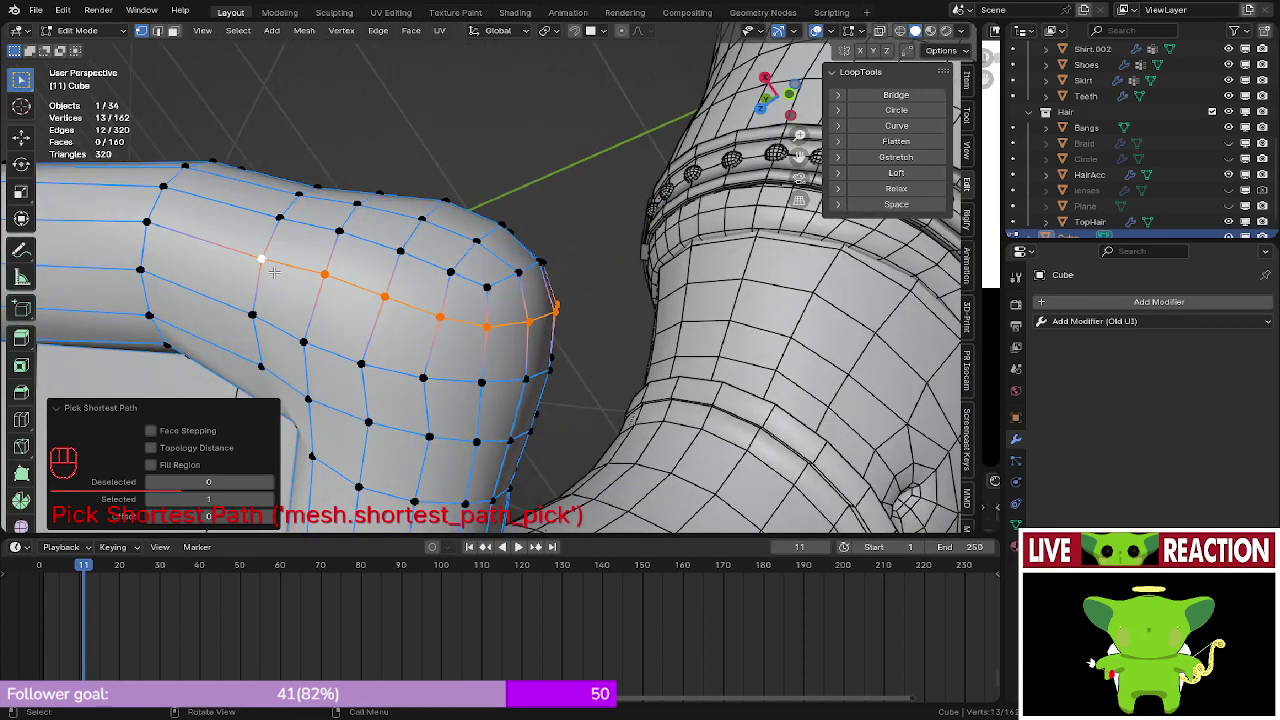
{"action": "left_click", "coordinate": [880, 189]}
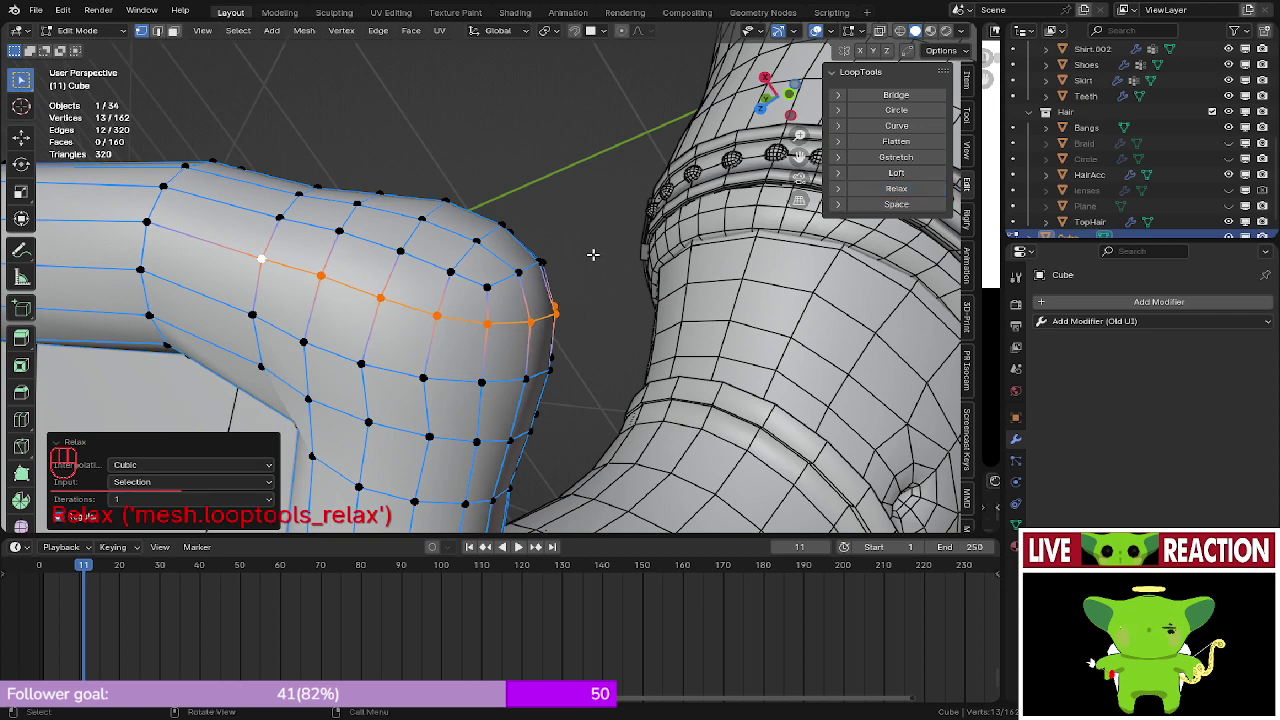
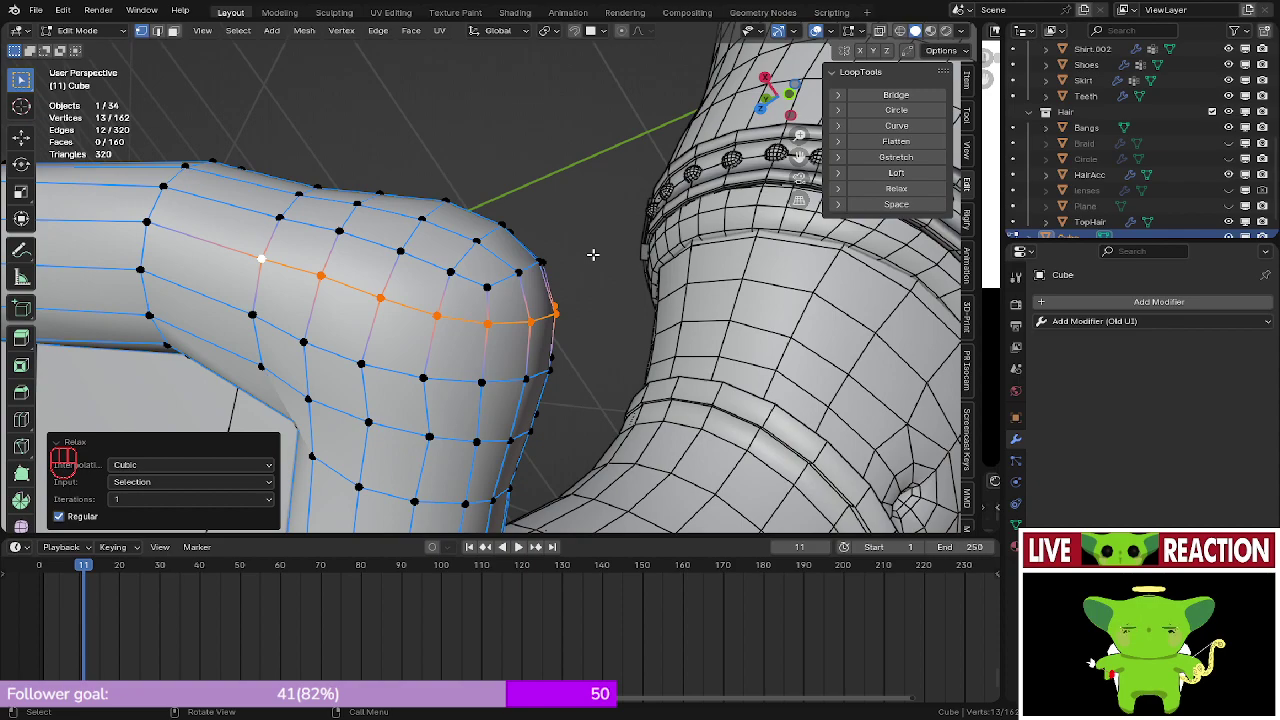
- Examine the fur trim's bend against the whole figure in Object Mode
{"action": "scroll", "coordinate": [593, 254], "scroll_direction": "down", "scroll_amount": 2}
{"action": "mouse_move", "coordinate": [593, 254]}
{"action": "middle_mouse_down"}
{"action": "mouse_move", "coordinate": [574, 258]}
{"action": "mouse_move", "coordinate": [615, 254]}
{"action": "mouse_move", "coordinate": [566, 371]}
{"action": "mouse_move", "coordinate": [564, 275]}
{"action": "mouse_move", "coordinate": [528, 308]}
{"action": "mouse_move", "coordinate": [589, 299]}
{"action": "middle_mouse_up"}
{"action": "key", "text": "Tab"}
{"action": "key", "text": "KP_1"}
{"action": "key", "text": "Tab"}
{"action": "key", "text": "shift+Tab"}
{"action": "left_click", "coordinate": [531, 315]}
{"action": "scroll", "coordinate": [532, 316], "scroll_direction": "down", "scroll_amount": 4}
{"action": "scroll", "coordinate": [589, 298], "scroll_direction": "up", "scroll_amount": 8}
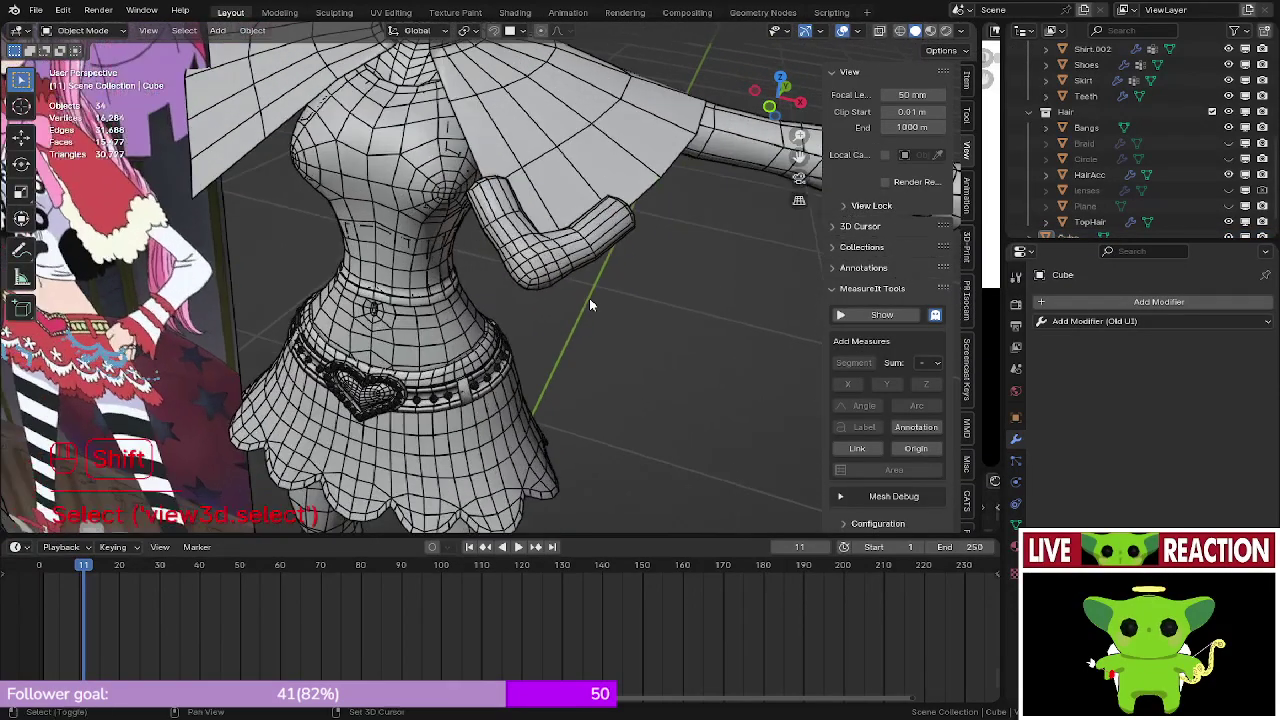
- Select the eight-vertex path around the tube nearer the body, where it meets the bend, and move it slightly outward
{"action": "key", "text": "Tab"}
{"action": "mouse_move", "coordinate": [499, 318]}
{"action": "middle_mouse_down"}
{"action": "mouse_move", "coordinate": [480, 317]}
{"action": "mouse_move", "coordinate": [520, 294]}
{"action": "middle_mouse_up"}
{"action": "key", "text": "z"}
{"action": "left_click", "coordinate": [468, 316]}
{"action": "left_click", "coordinate": [511, 286]}
{"action": "left_click", "coordinate": [515, 285], "text": "ctrl"}
{"action": "key", "text": "z"}
{"action": "left_click", "coordinate": [589, 290]}
{"action": "key", "text": "g"}
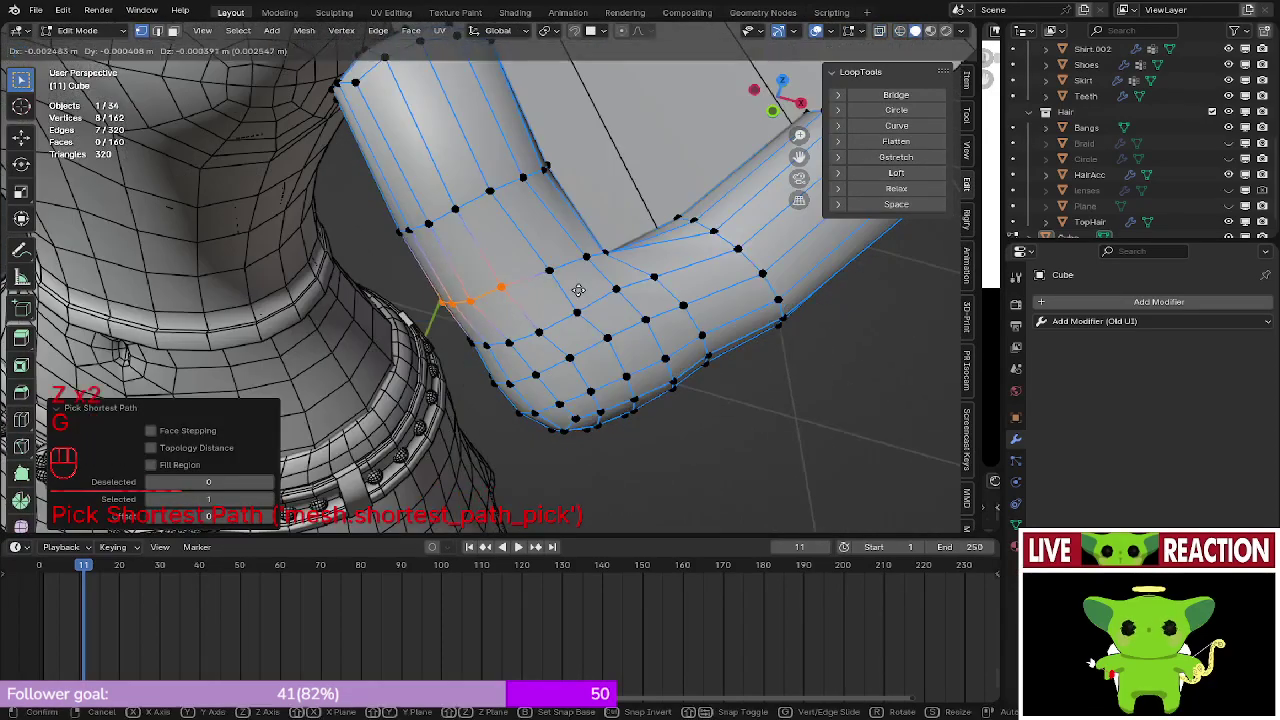
{"action": "left_click", "coordinate": [578, 292]}
{"action": "key", "text": "Tab"}
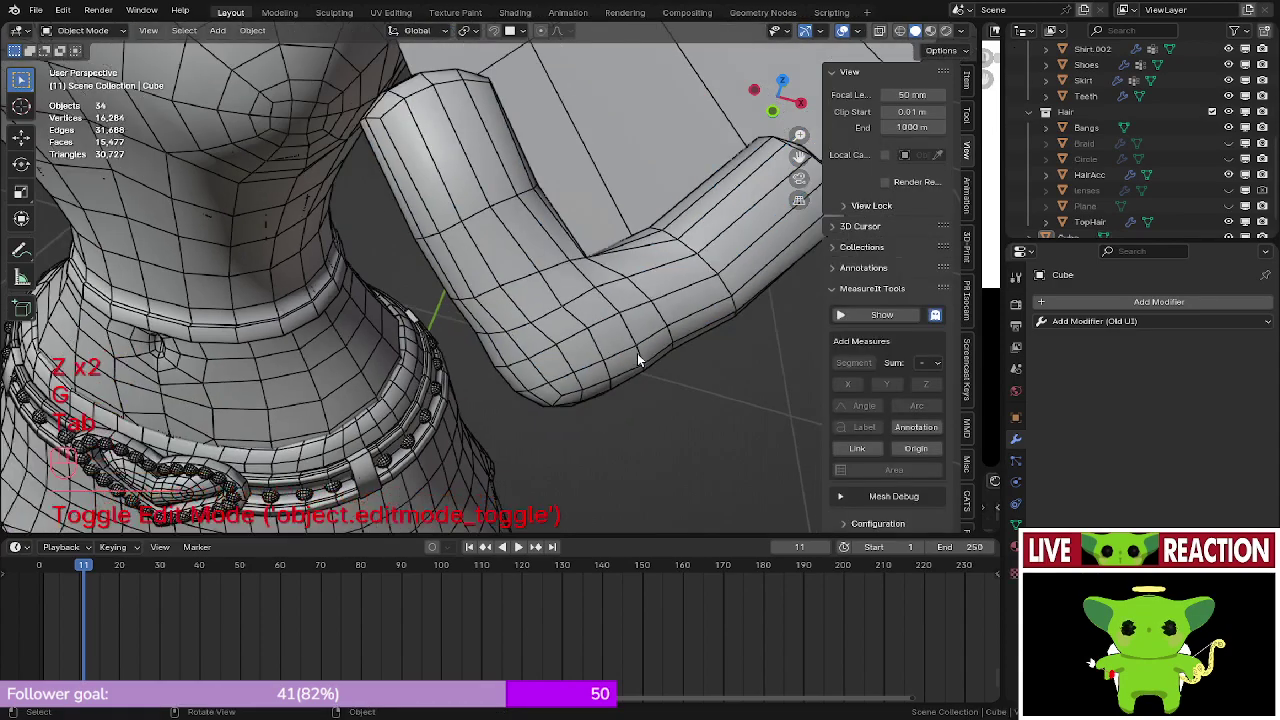
- Select the matching nine-vertex path around the outer tube beside the bend and move it about 0.0016 m outward
{"action": "middle_click_drag", "start_coordinate": [634, 357], "coordinate": [508, 329]}
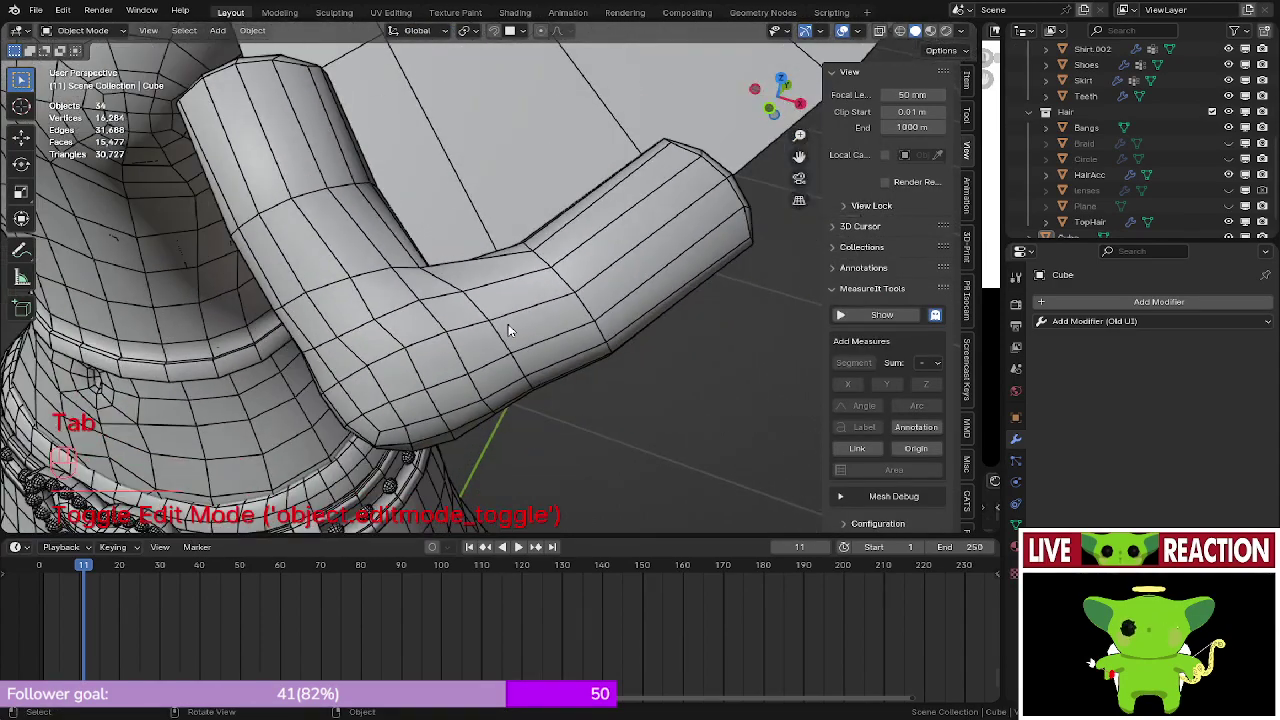
{"action": "key", "text": "Tab"}
{"action": "scroll", "coordinate": [489, 301], "scroll_direction": "up", "scroll_amount": 2}
{"action": "left_click", "coordinate": [489, 302]}
{"action": "key", "text": "z"}
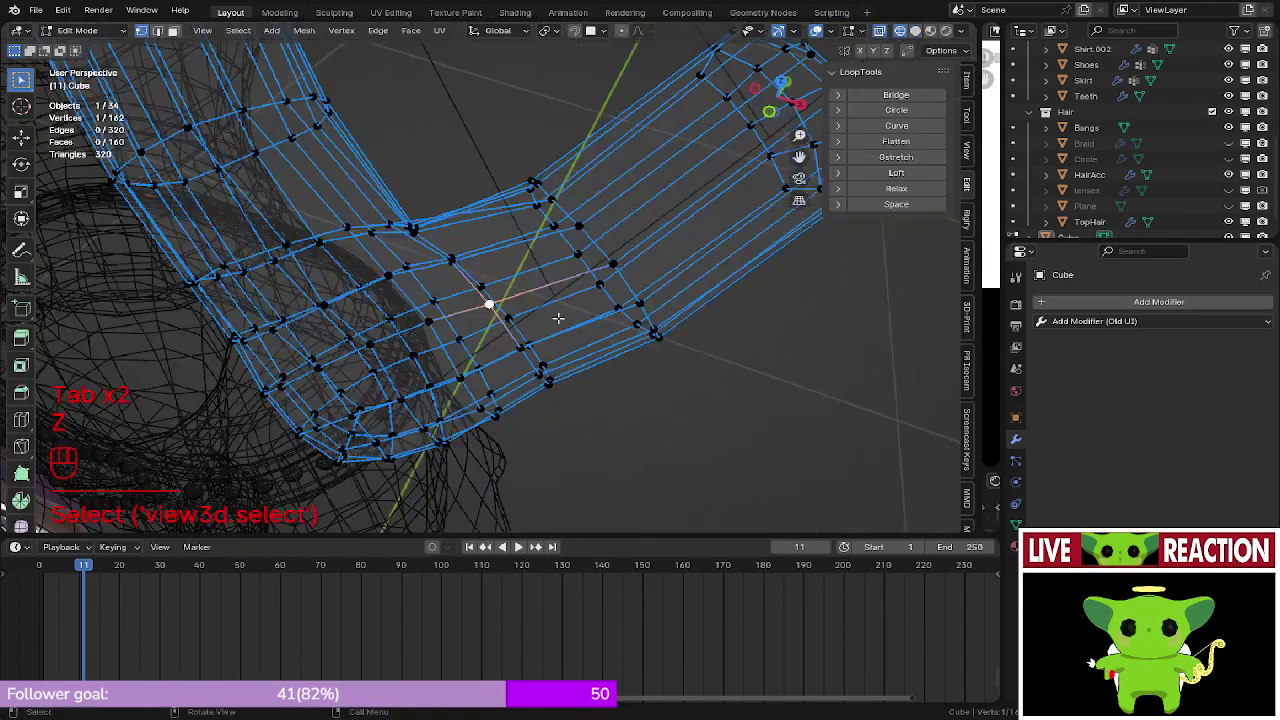
{"action": "middle_click_drag", "start_coordinate": [530, 341], "coordinate": [511, 319]}
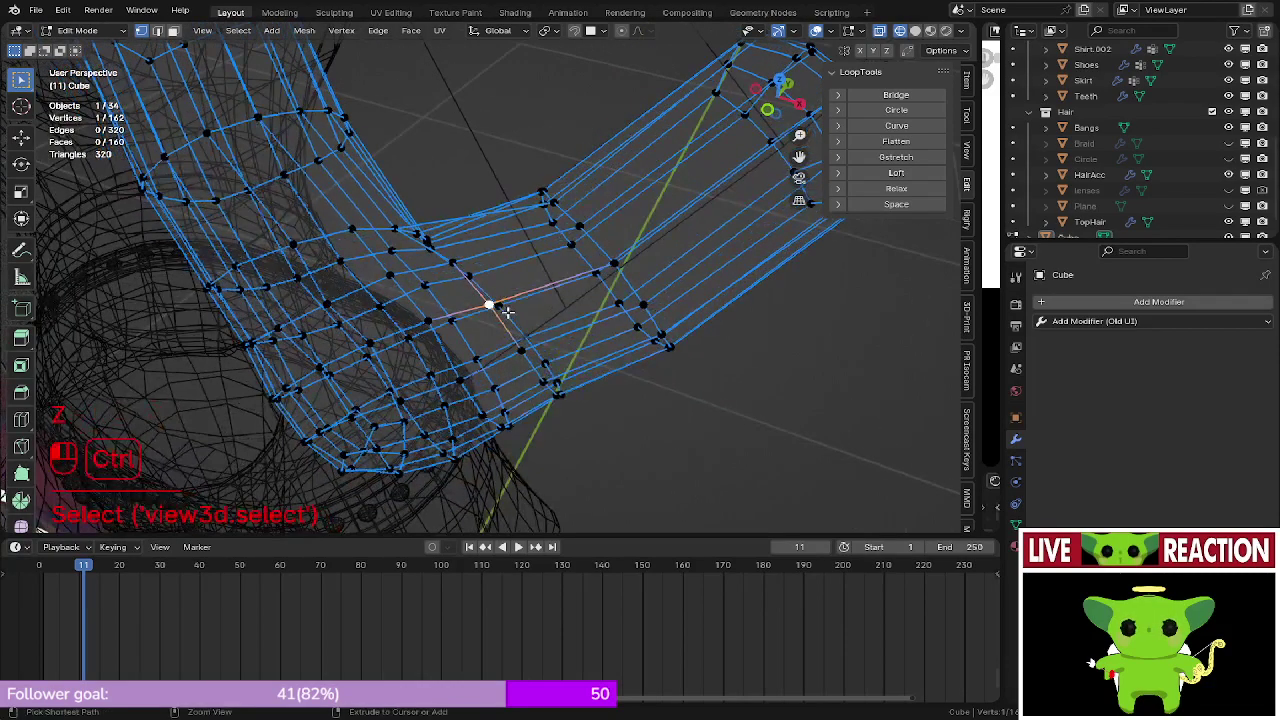
{"action": "left_click", "coordinate": [507, 313], "text": "ctrl"}
{"action": "key", "text": "g"}
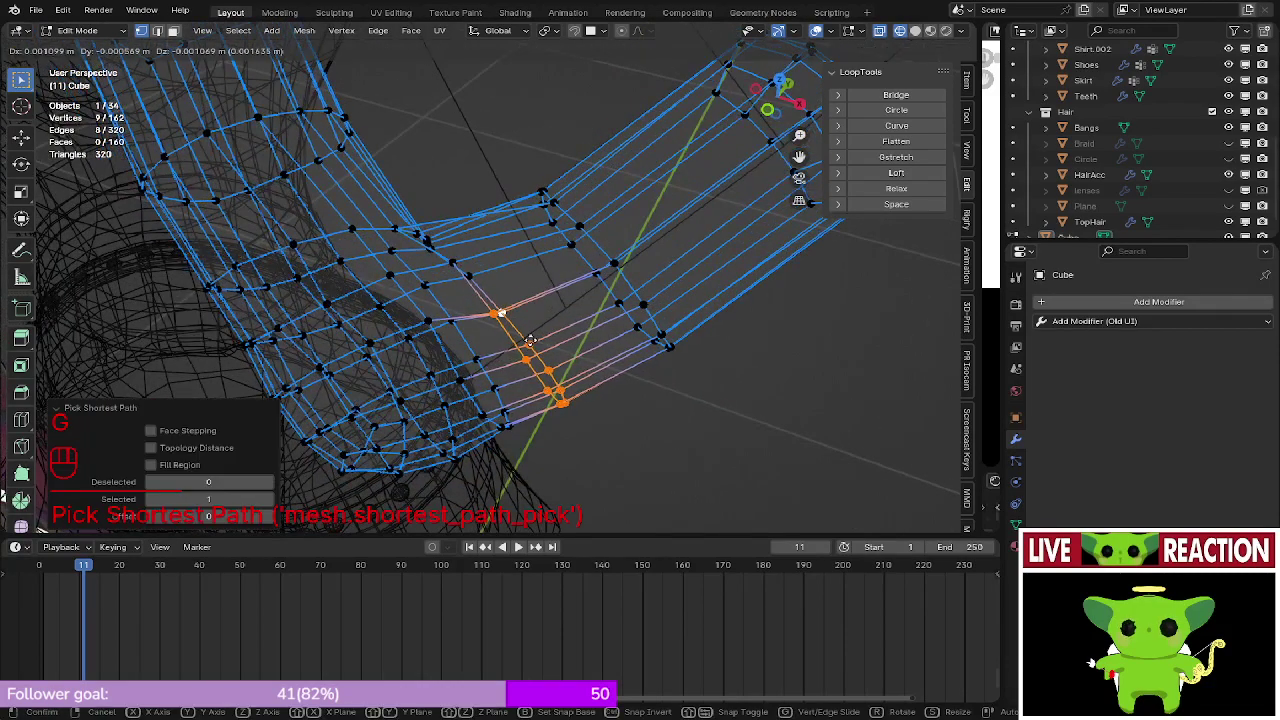
{"action": "left_click", "coordinate": [530, 341]}
{"action": "key", "text": "z"}
{"action": "left_click", "coordinate": [636, 345]}
{"action": "key", "text": "Tab"}
- Select the seven-vertex path on the body side of the bend, using wireframe shading, and shift it slightly
{"action": "scroll", "coordinate": [634, 346], "scroll_direction": "down", "scroll_amount": 4}
{"action": "middle_click_drag", "start_coordinate": [634, 346], "coordinate": [655, 287]}
{"action": "scroll", "coordinate": [655, 287], "scroll_direction": "down", "scroll_amount": 4}
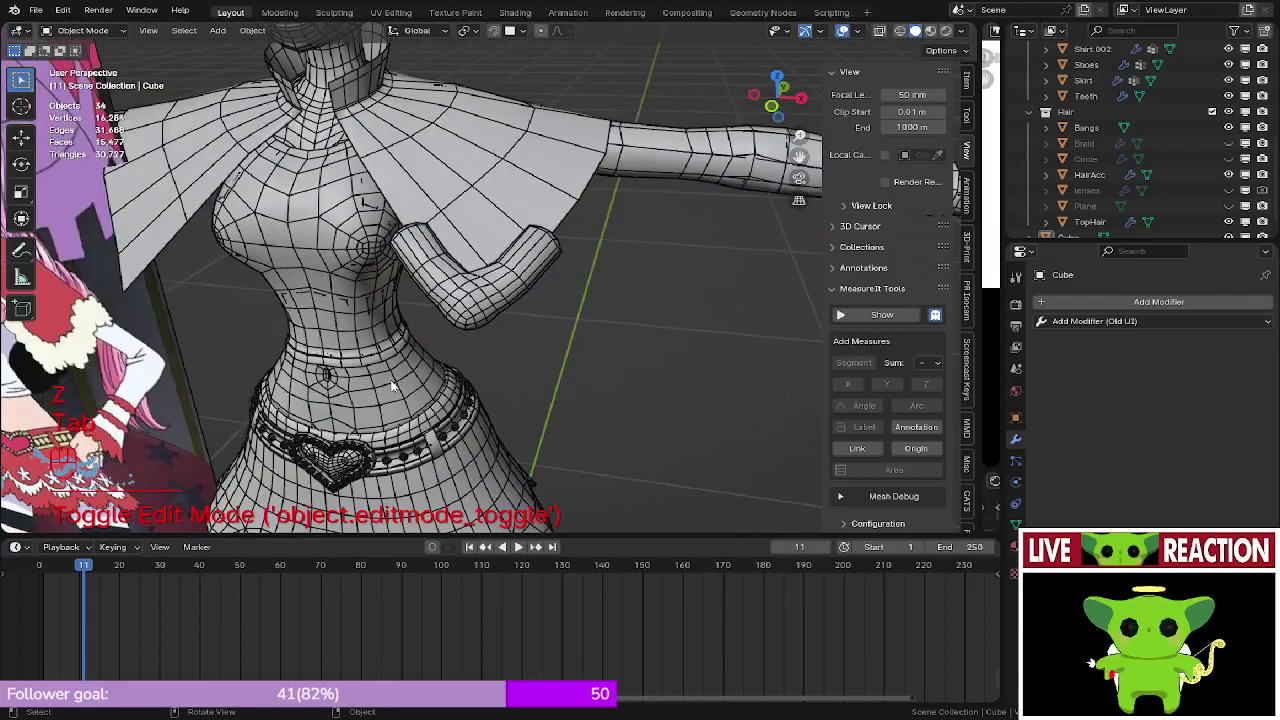
{"action": "scroll", "coordinate": [392, 385], "scroll_direction": "down", "scroll_amount": 3}
{"action": "scroll", "coordinate": [455, 347], "scroll_direction": "up", "scroll_amount": 6}
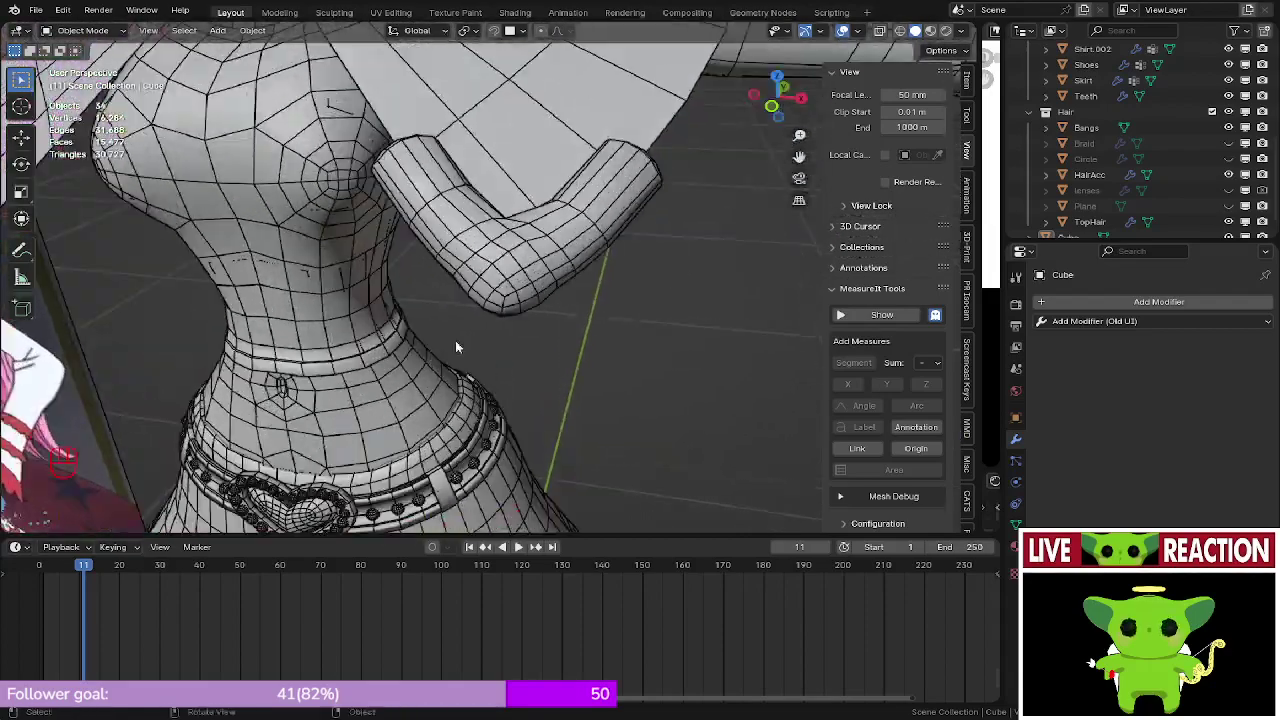
{"action": "scroll", "coordinate": [455, 347], "scroll_direction": "up", "scroll_amount": 8}
{"action": "key", "text": "Tab"}
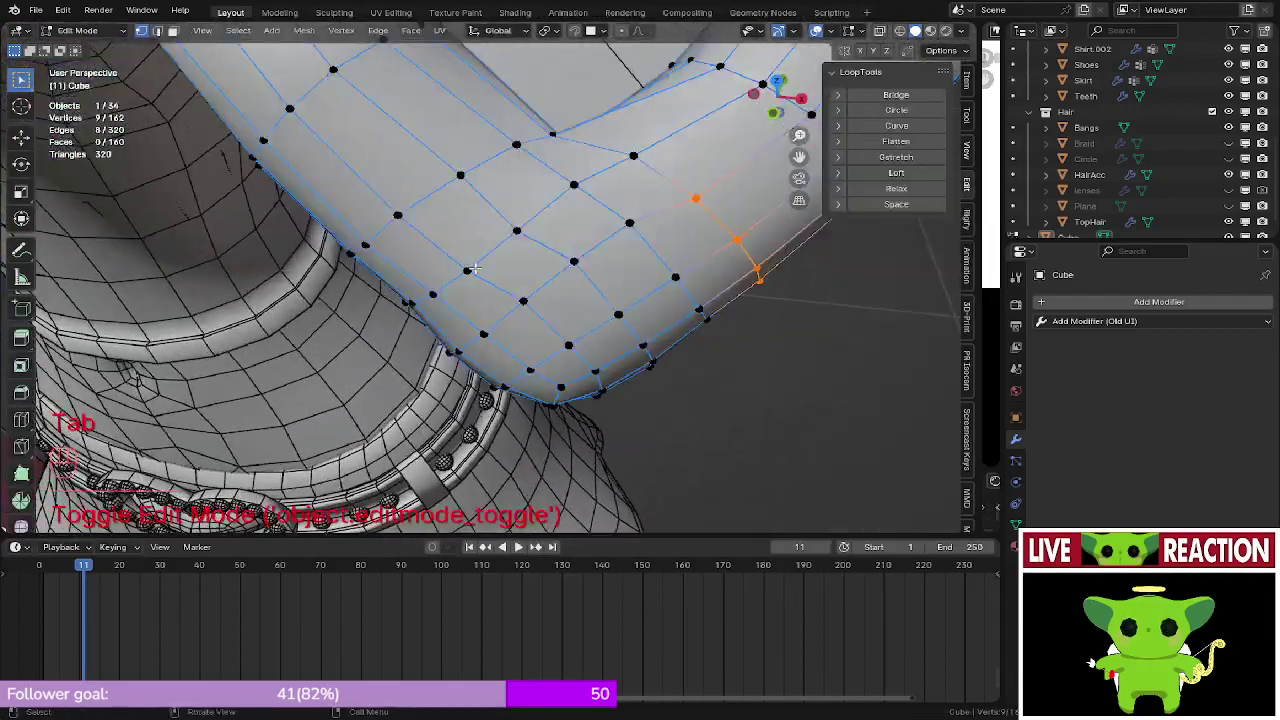
{"action": "left_click", "coordinate": [470, 269]}
{"action": "key", "text": "z"}
{"action": "left_click", "coordinate": [376, 282]}
{"action": "key", "text": "z"}
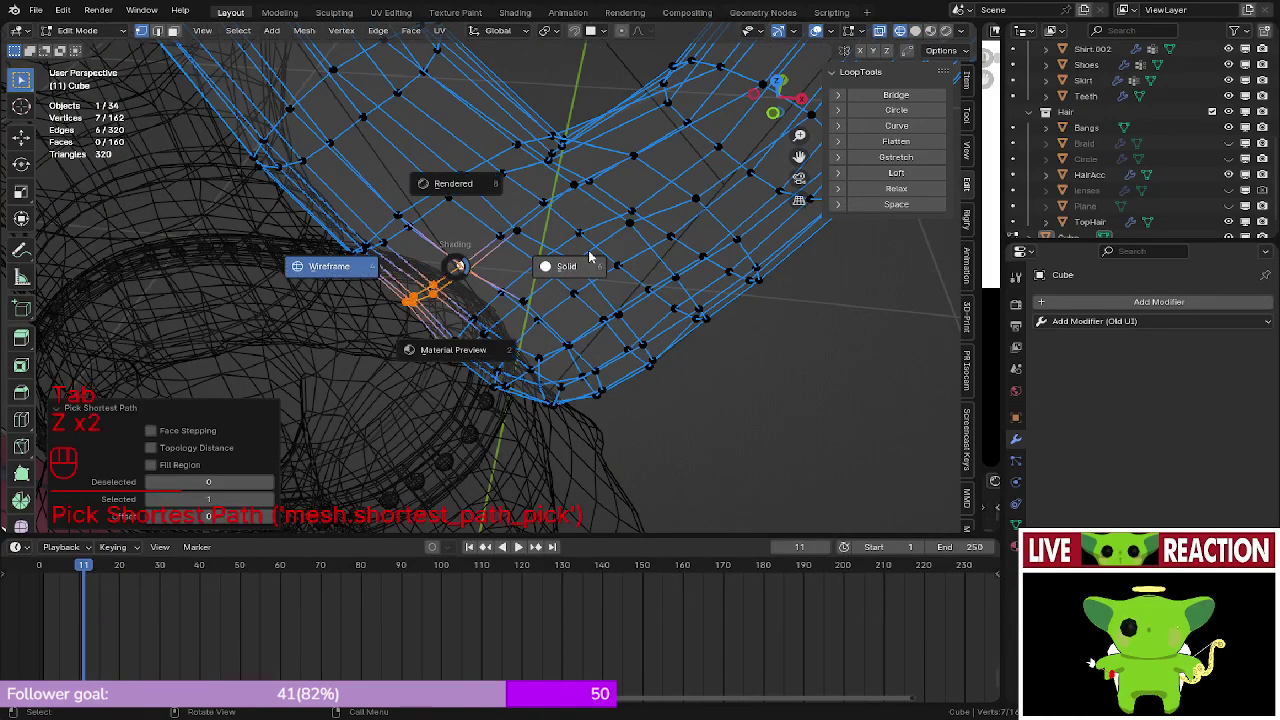
{"action": "left_click", "coordinate": [566, 266]}
{"action": "key", "text": "g"}
{"action": "left_click", "coordinate": [590, 248]}
{"action": "key", "text": "Tab"}
- Select the seven-vertex path on the outer tube's side of the bend and shift it slightly to round the contour
{"action": "scroll", "coordinate": [486, 329], "scroll_direction": "down", "scroll_amount": 2}
{"action": "mouse_move", "coordinate": [486, 329]}
{"action": "middle_mouse_down"}
{"action": "mouse_move", "coordinate": [469, 266]}
{"action": "mouse_move", "coordinate": [465, 328]}
{"action": "middle_mouse_up"}
{"action": "scroll", "coordinate": [469, 266], "scroll_direction": "down", "scroll_amount": 4}
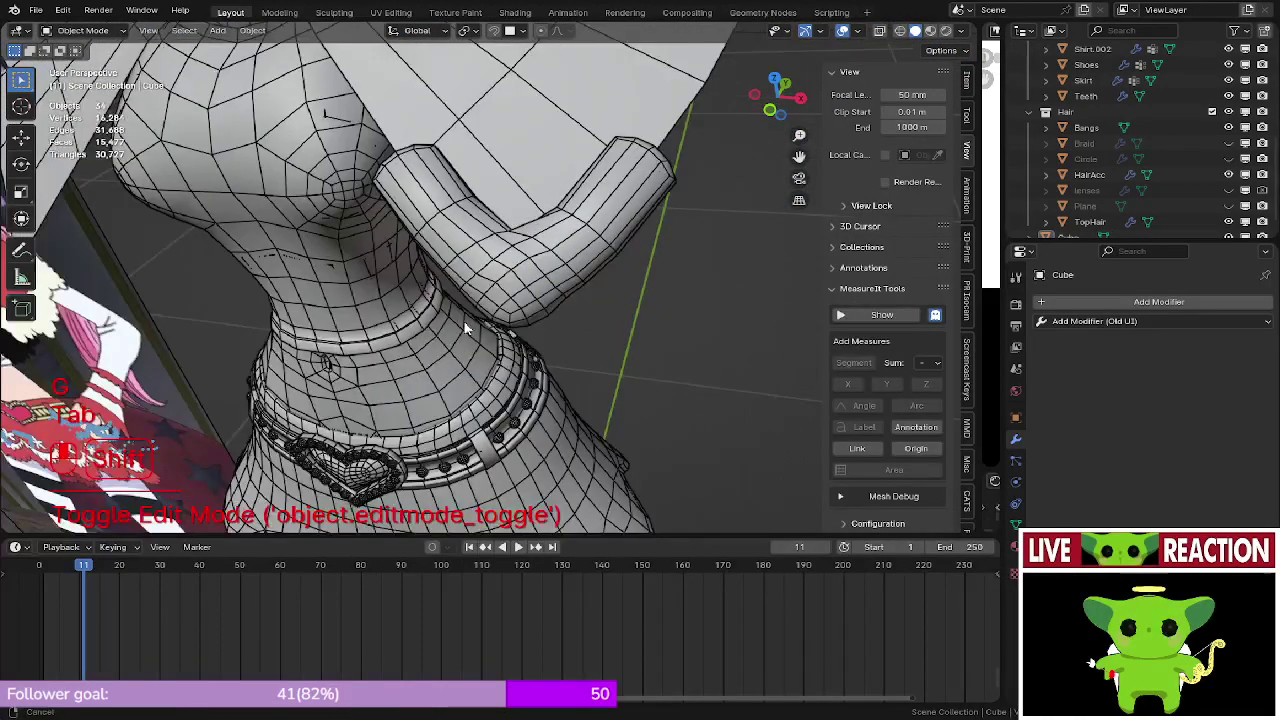
{"action": "scroll", "coordinate": [465, 328], "scroll_direction": "up", "scroll_amount": 4}
{"action": "key", "text": "Tab"}
{"action": "key", "text": "z"}
{"action": "left_click", "coordinate": [534, 290]}
{"action": "left_click", "coordinate": [600, 338], "text": "ctrl"}
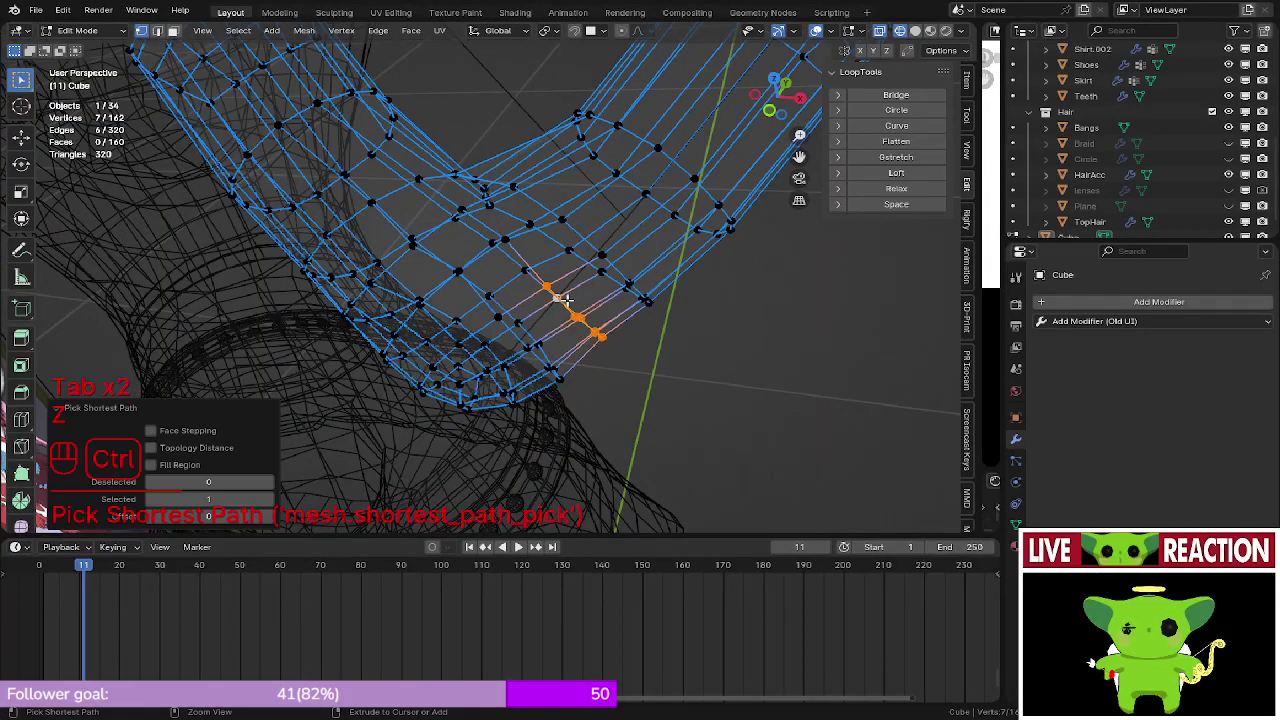
{"action": "key", "text": "z"}
{"action": "left_click", "coordinate": [683, 314]}
{"action": "key", "text": "g"}
{"action": "left_click", "coordinate": [686, 322]}
{"action": "key", "text": "Tab"}
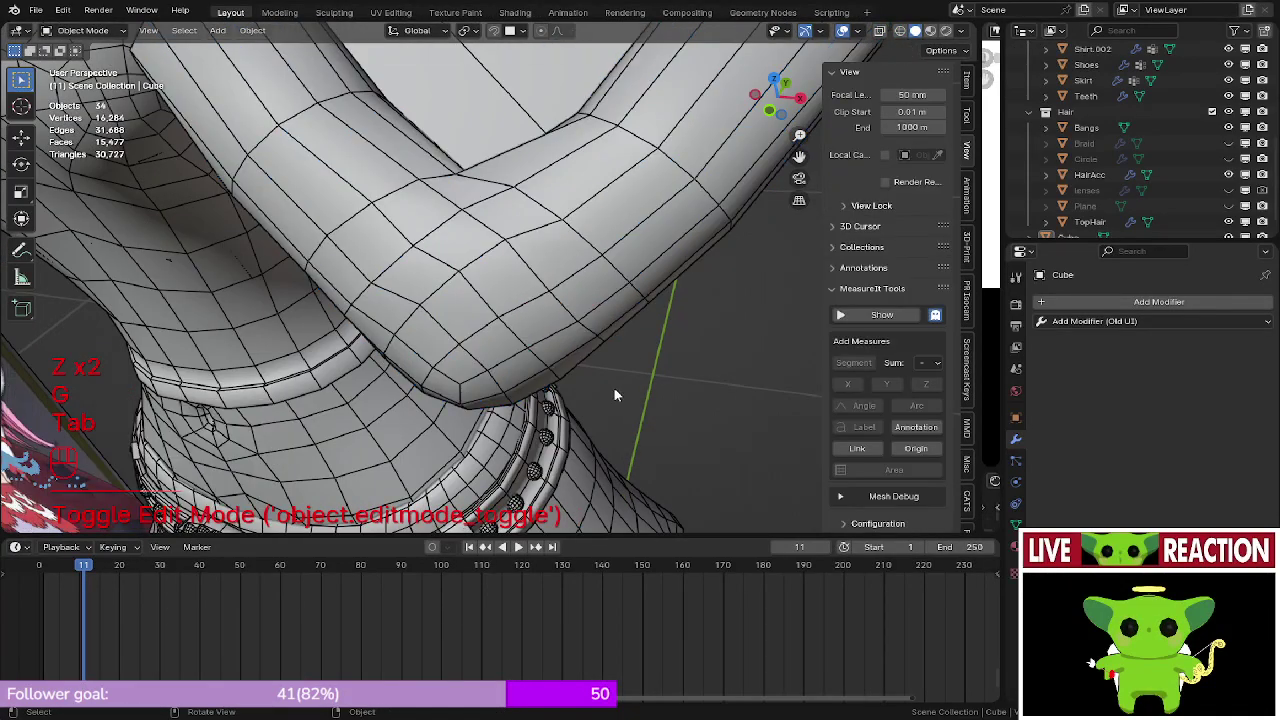
- Select the five-vertex path at the dip beside the bend and move it 0.000417, -0.001585, 0.000925 m to fill the dip
{"action": "scroll", "coordinate": [614, 388], "scroll_direction": "down", "scroll_amount": 4}
{"action": "middle_click_drag", "start_coordinate": [614, 388], "coordinate": [475, 340]}
{"action": "middle_click_drag", "start_coordinate": [541, 233], "coordinate": [491, 114]}
{"action": "key", "text": "Tab"}
{"action": "left_click", "coordinate": [489, 283]}
{"action": "left_click", "coordinate": [503, 277], "text": "ctrl"}
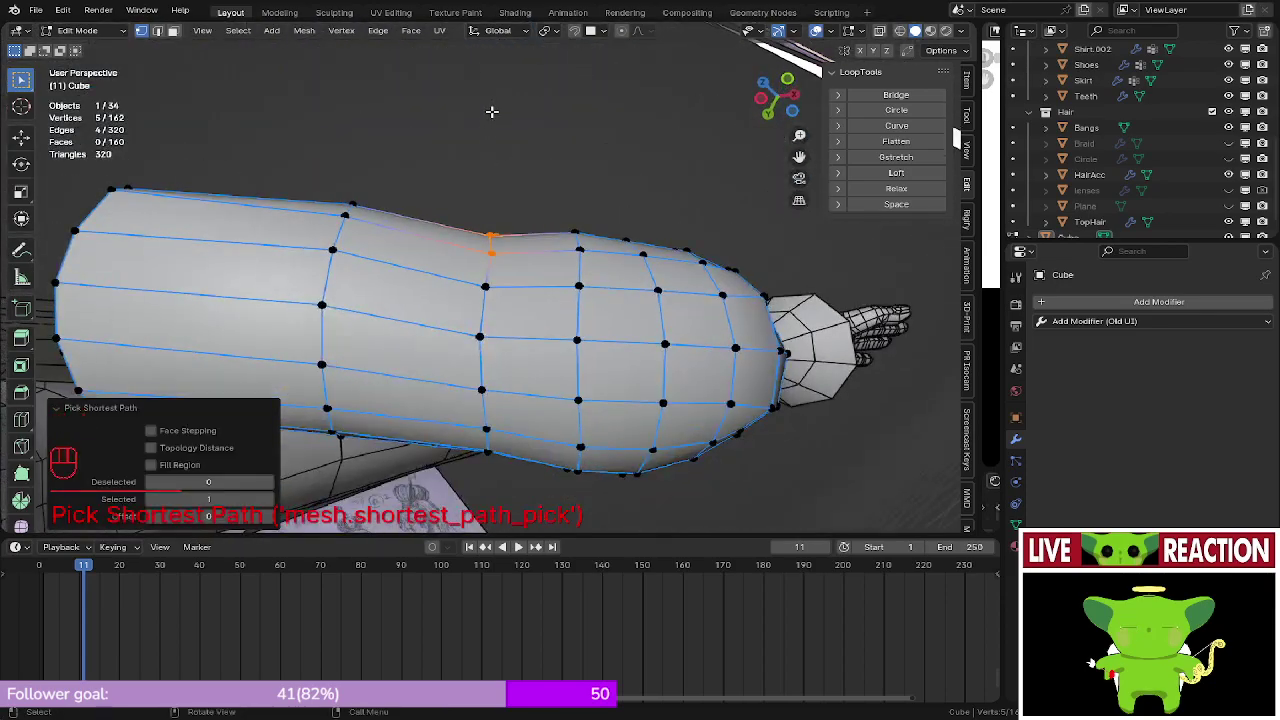
{"action": "key", "text": "g"}
{"action": "left_click", "coordinate": [494, 101]}
- Select the vertex path at the other tube's dip beside the bend and move it to even out the surface
{"action": "middle_click_drag", "start_coordinate": [590, 262], "coordinate": [443, 300]}
{"action": "scroll", "coordinate": [545, 300], "scroll_direction": "down", "scroll_amount": 5}
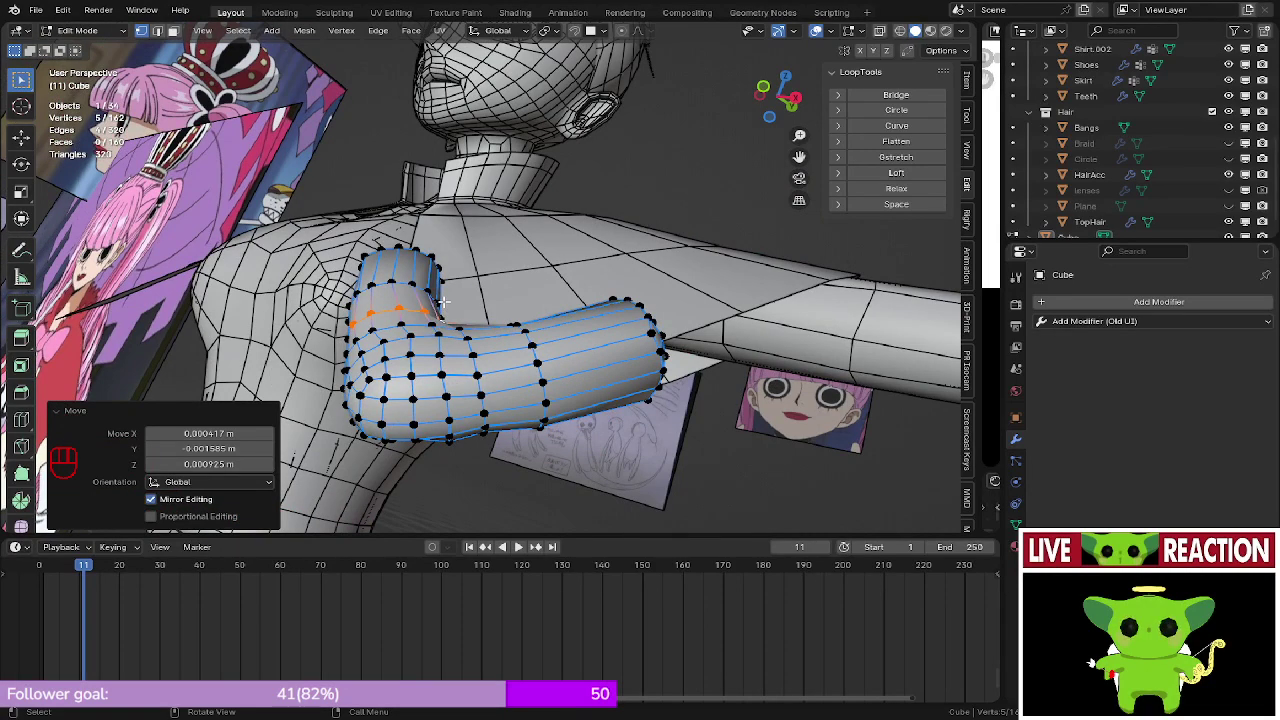
{"action": "middle_click_drag", "start_coordinate": [442, 308], "coordinate": [497, 258]}
{"action": "key", "text": "Tab"}
{"action": "key", "text": "Tab"}
{"action": "left_click", "coordinate": [500, 296]}
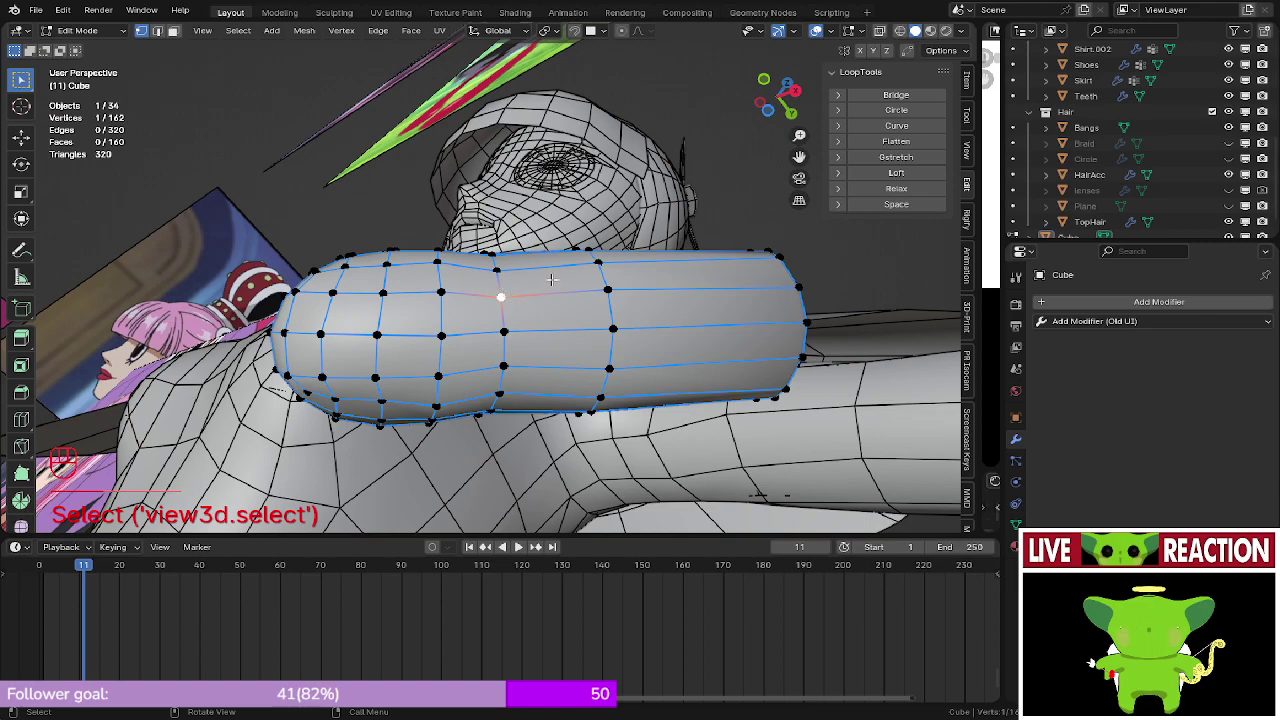
{"action": "mouse_move", "coordinate": [551, 280]}
{"action": "middle_mouse_down"}
{"action": "mouse_move", "coordinate": [400, 352]}
{"action": "mouse_move", "coordinate": [448, 403]}
{"action": "mouse_move", "coordinate": [480, 370]}
{"action": "mouse_move", "coordinate": [486, 330]}
{"action": "mouse_move", "coordinate": [478, 370]}
{"action": "mouse_move", "coordinate": [474, 352]}
{"action": "mouse_move", "coordinate": [546, 338]}
{"action": "middle_mouse_up"}
{"action": "left_click", "coordinate": [402, 357], "text": "ctrl"}
{"action": "left_click", "coordinate": [400, 352]}
{"action": "key", "text": "g"}
{"action": "left_click", "coordinate": [474, 414]}
{"action": "key", "text": "Tab"}
{"action": "key", "text": "Tab"}
- Move three individual vertices at the inner corner between the tubes in wireframe shading to soften the sharp crease
{"action": "scroll", "coordinate": [486, 356], "scroll_direction": "up", "scroll_amount": 1}
{"action": "scroll", "coordinate": [546, 338], "scroll_direction": "up", "scroll_amount": 3}
{"action": "mouse_move", "coordinate": [546, 338]}
{"action": "middle_mouse_down"}
{"action": "mouse_move", "coordinate": [468, 357]}
{"action": "mouse_move", "coordinate": [497, 349]}
{"action": "mouse_move", "coordinate": [438, 349]}
{"action": "mouse_move", "coordinate": [565, 318]}
{"action": "mouse_move", "coordinate": [600, 240]}
{"action": "mouse_move", "coordinate": [538, 313]}
{"action": "mouse_move", "coordinate": [689, 229]}
{"action": "mouse_move", "coordinate": [538, 341]}
{"action": "mouse_move", "coordinate": [651, 234]}
{"action": "middle_mouse_up"}
{"action": "key", "text": "z"}
{"action": "left_click", "coordinate": [432, 349]}
{"action": "key", "text": "g"}
{"action": "left_click", "coordinate": [608, 234]}
{"action": "left_click", "coordinate": [614, 326]}
{"action": "key", "text": "g"}
{"action": "left_click", "coordinate": [694, 226]}
{"action": "left_click", "coordinate": [582, 311]}
{"action": "key", "text": "g"}
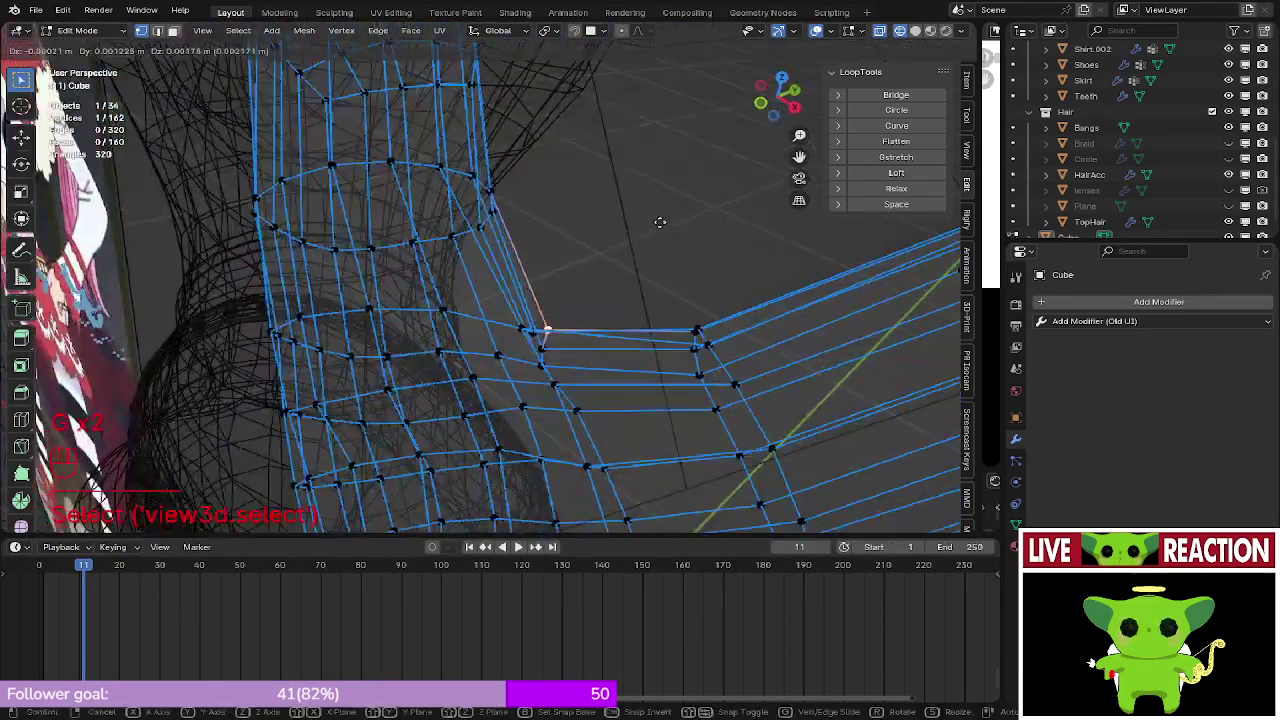
{"action": "left_click", "coordinate": [660, 222]}
{"action": "key", "text": "z"}
{"action": "key", "text": "Tab"}
- Select the three-vertex path on the opposite side of the inner corner in wireframe shading and move it slightly
{"action": "mouse_move", "coordinate": [577, 328]}
{"action": "middle_mouse_down"}
{"action": "mouse_move", "coordinate": [506, 401]}
{"action": "mouse_move", "coordinate": [565, 354]}
{"action": "mouse_move", "coordinate": [564, 332]}
{"action": "mouse_move", "coordinate": [524, 338]}
{"action": "mouse_move", "coordinate": [540, 330]}
{"action": "mouse_move", "coordinate": [469, 369]}
{"action": "mouse_move", "coordinate": [474, 352]}
{"action": "middle_mouse_up"}
{"action": "scroll", "coordinate": [565, 354], "scroll_direction": "down", "scroll_amount": 4}
{"action": "key", "text": "Tab"}
{"action": "scroll", "coordinate": [565, 354], "scroll_direction": "up", "scroll_amount": 5}
{"action": "left_click", "coordinate": [530, 337]}
{"action": "key", "text": "z"}
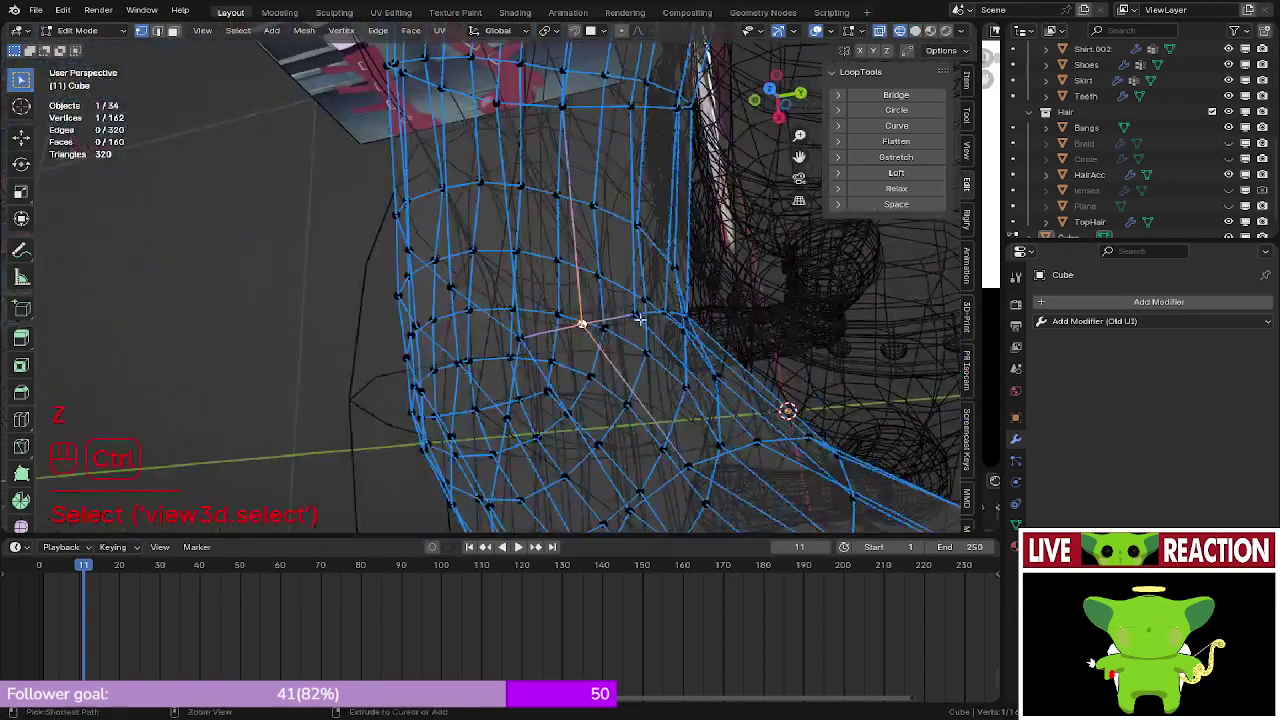
{"action": "left_click", "coordinate": [663, 309], "text": "ctrl"}
{"action": "middle_click_drag", "start_coordinate": [577, 346], "coordinate": [505, 213]}
{"action": "key", "text": "g"}
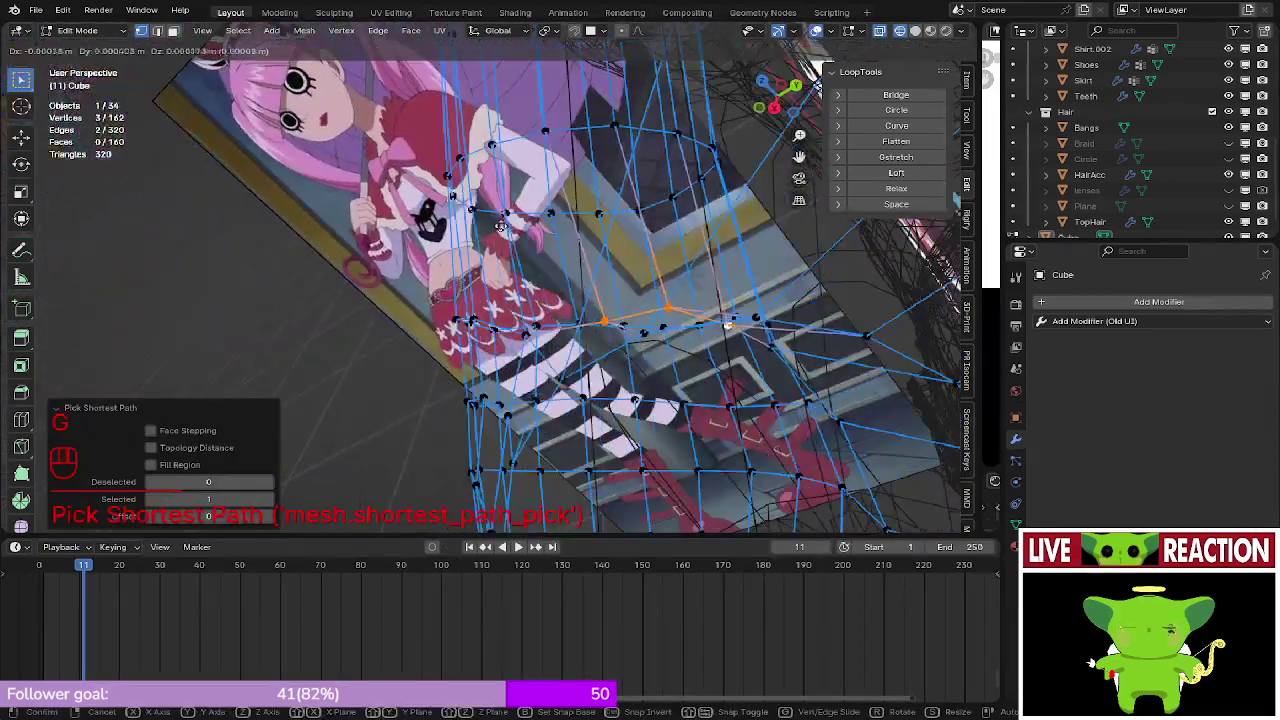
{"action": "left_click", "coordinate": [503, 211]}
{"action": "key", "text": "z"}
{"action": "key", "text": "Tab"}
- Switch the fur trim mesh to Sculpt Mode and choose the Slide Relax brush
{"action": "mouse_move", "coordinate": [711, 271]}
{"action": "middle_mouse_down"}
{"action": "mouse_move", "coordinate": [758, 312]}
{"action": "mouse_move", "coordinate": [700, 290]}
{"action": "mouse_move", "coordinate": [600, 290]}
{"action": "middle_mouse_up"}
{"action": "mouse_move", "coordinate": [600, 290]}
{"action": "middle_mouse_down", "text": "shift"}
{"action": "mouse_move", "coordinate": [576, 300]}
{"action": "mouse_move", "coordinate": [576, 273]}
{"action": "middle_mouse_up", "text": "shift"}
{"action": "key", "text": "Tab"}
{"action": "left_click", "coordinate": [80, 30]}
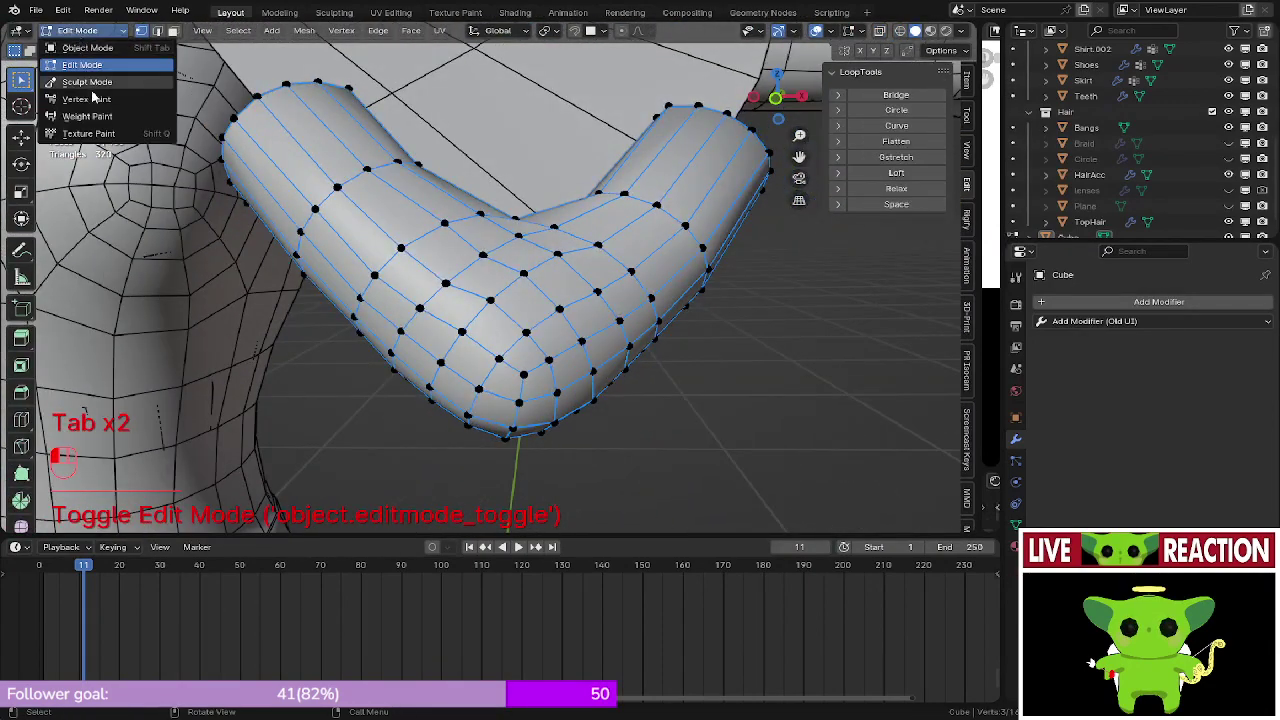
{"action": "left_click", "coordinate": [87, 81]}
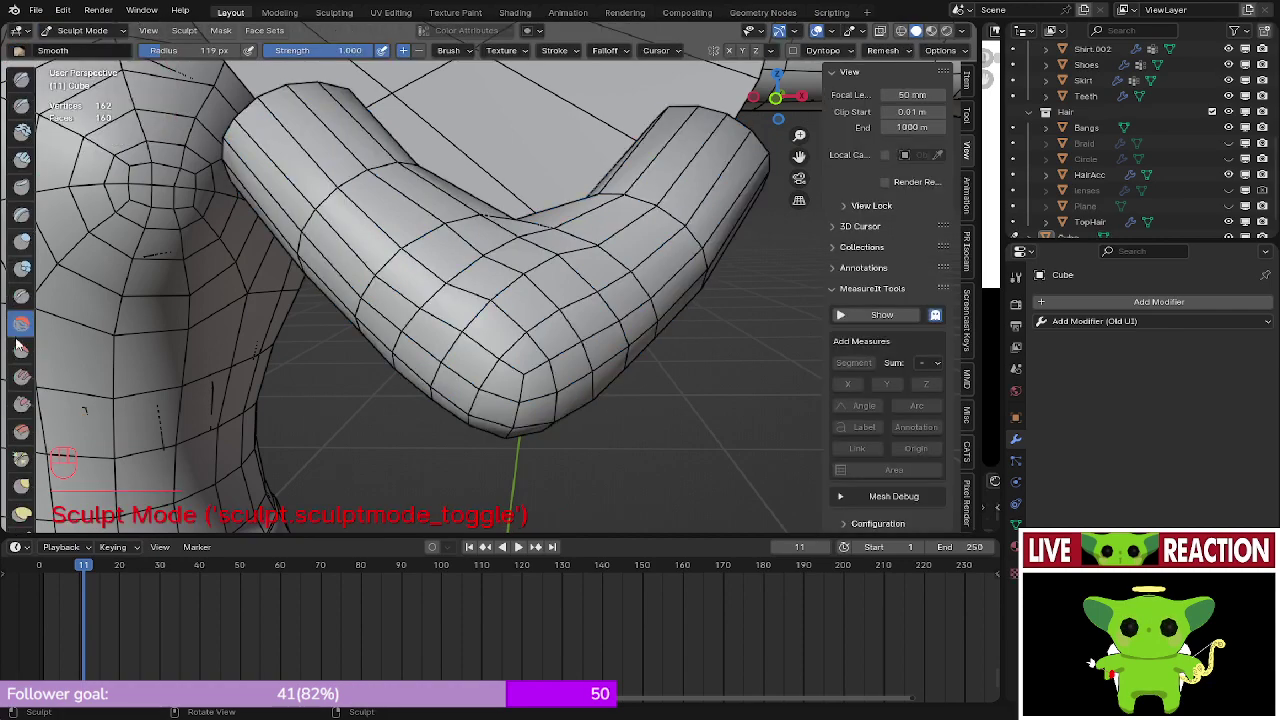
{"action": "left_click", "coordinate": [21, 447]}
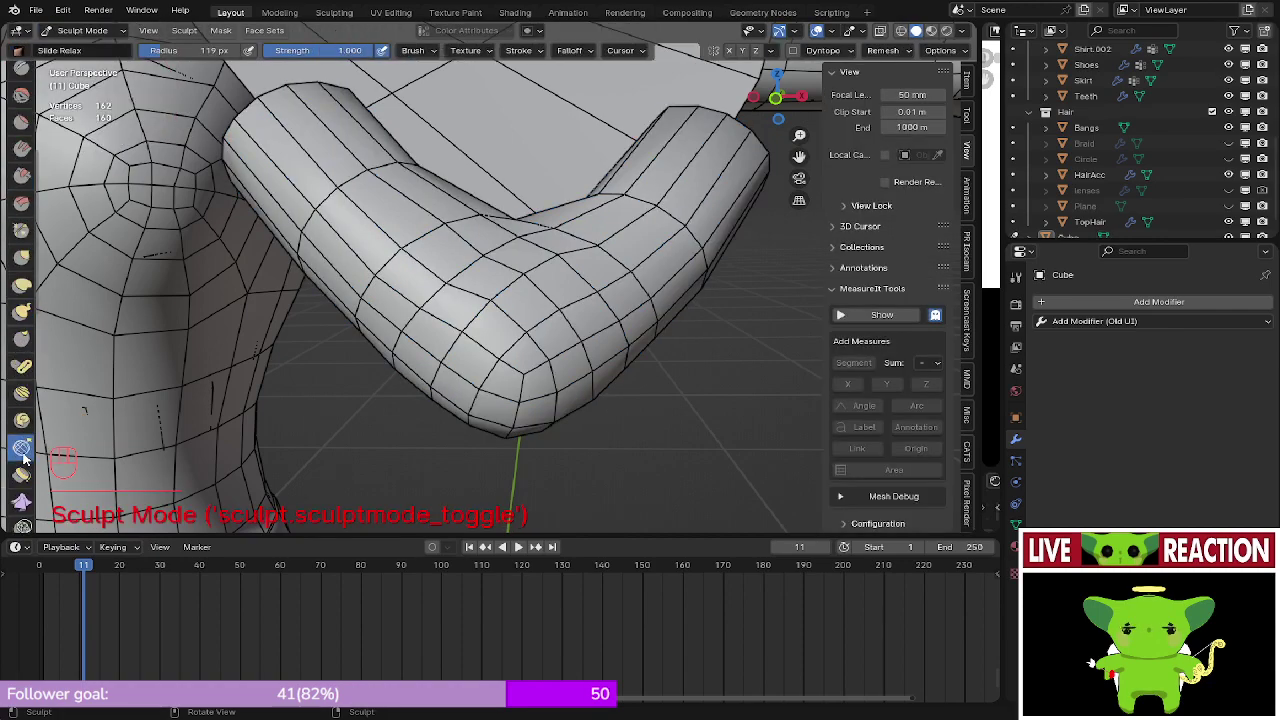
- Relax the topology over the front and outer corner of the trim's bend with short Slide Relax smoothing strokes
{"action": "mouse_move", "coordinate": [414, 300]}
{"action": "middle_mouse_down"}
{"action": "mouse_move", "coordinate": [496, 375]}
{"action": "mouse_move", "coordinate": [492, 358]}
{"action": "middle_mouse_up"}
{"action": "mouse_move", "coordinate": [490, 345]}
{"action": "left_mouse_down", "text": "shift"}
{"action": "mouse_move", "coordinate": [480, 323]}
{"action": "mouse_move", "coordinate": [560, 290]}
{"action": "mouse_move", "coordinate": [520, 310]}
{"action": "left_mouse_up", "text": "shift"}
{"action": "middle_click_drag", "start_coordinate": [520, 335], "coordinate": [550, 240]}
{"action": "left_click_drag", "start_coordinate": [530, 320], "coordinate": [518, 351], "text": "shift"}
{"action": "left_click_drag", "start_coordinate": [505, 292], "coordinate": [510, 280], "text": "shift"}
{"action": "mouse_move", "coordinate": [510, 280]}
{"action": "middle_mouse_down"}
{"action": "mouse_move", "coordinate": [560, 200]}
{"action": "mouse_move", "coordinate": [589, 115]}
{"action": "middle_mouse_up"}
{"action": "mouse_move", "coordinate": [530, 255]}
{"action": "left_mouse_down", "text": "shift"}
{"action": "mouse_move", "coordinate": [503, 246]}
{"action": "mouse_move", "coordinate": [525, 262]}
{"action": "left_mouse_up", "text": "shift"}
{"action": "mouse_move", "coordinate": [525, 262]}
{"action": "middle_mouse_down"}
{"action": "mouse_move", "coordinate": [512, 261]}
{"action": "mouse_move", "coordinate": [485, 335]}
{"action": "middle_mouse_up"}
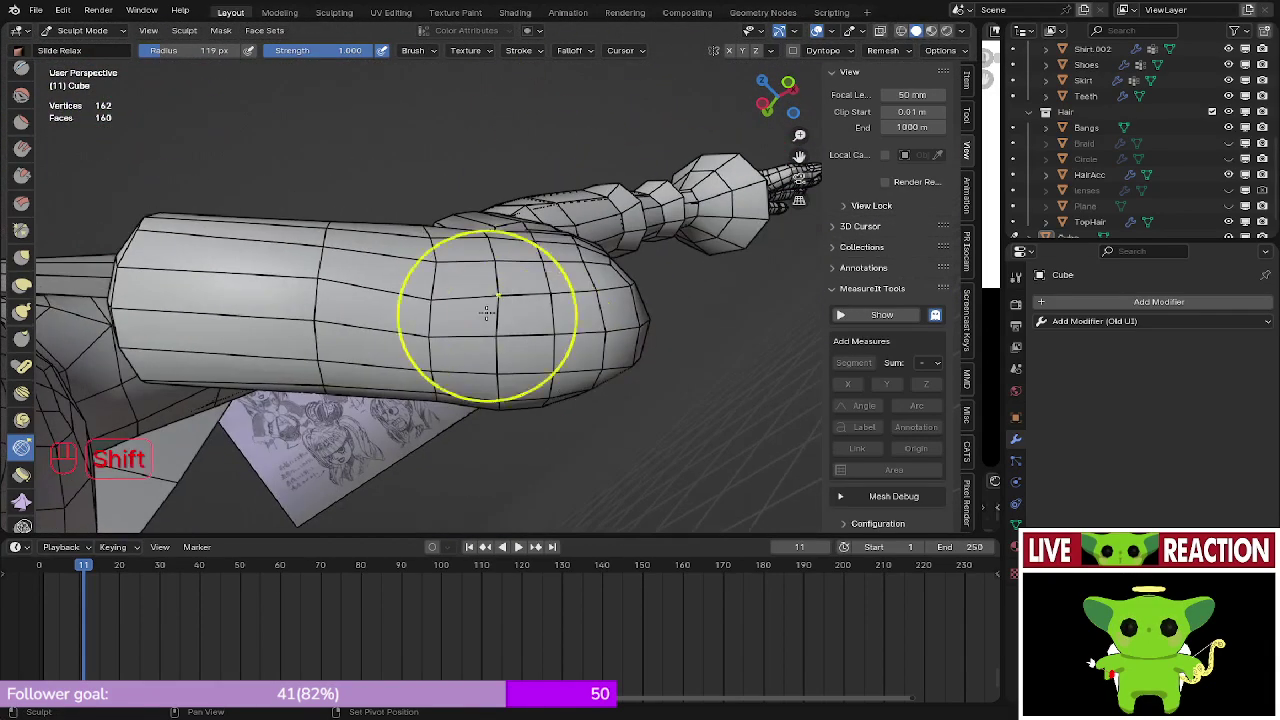
- Relax the mesh where the side of the tube meets the bend and on around the outer corner
{"action": "left_click_drag", "start_coordinate": [489, 310], "coordinate": [415, 315], "text": "shift"}
{"action": "mouse_move", "coordinate": [405, 315]}
{"action": "middle_mouse_down"}
{"action": "mouse_move", "coordinate": [485, 350]}
{"action": "mouse_move", "coordinate": [520, 269]}
{"action": "mouse_move", "coordinate": [555, 250]}
{"action": "middle_mouse_up"}
{"action": "mouse_move", "coordinate": [566, 268]}
{"action": "left_mouse_down", "text": "shift"}
{"action": "mouse_move", "coordinate": [581, 341]}
{"action": "mouse_move", "coordinate": [572, 310]}
{"action": "left_mouse_up", "text": "shift"}
{"action": "middle_click_drag", "start_coordinate": [565, 290], "coordinate": [522, 196]}
{"action": "middle_click_drag", "start_coordinate": [522, 196], "coordinate": [470, 256], "text": "shift"}
{"action": "left_click_drag", "start_coordinate": [500, 310], "coordinate": [540, 378], "text": "shift"}
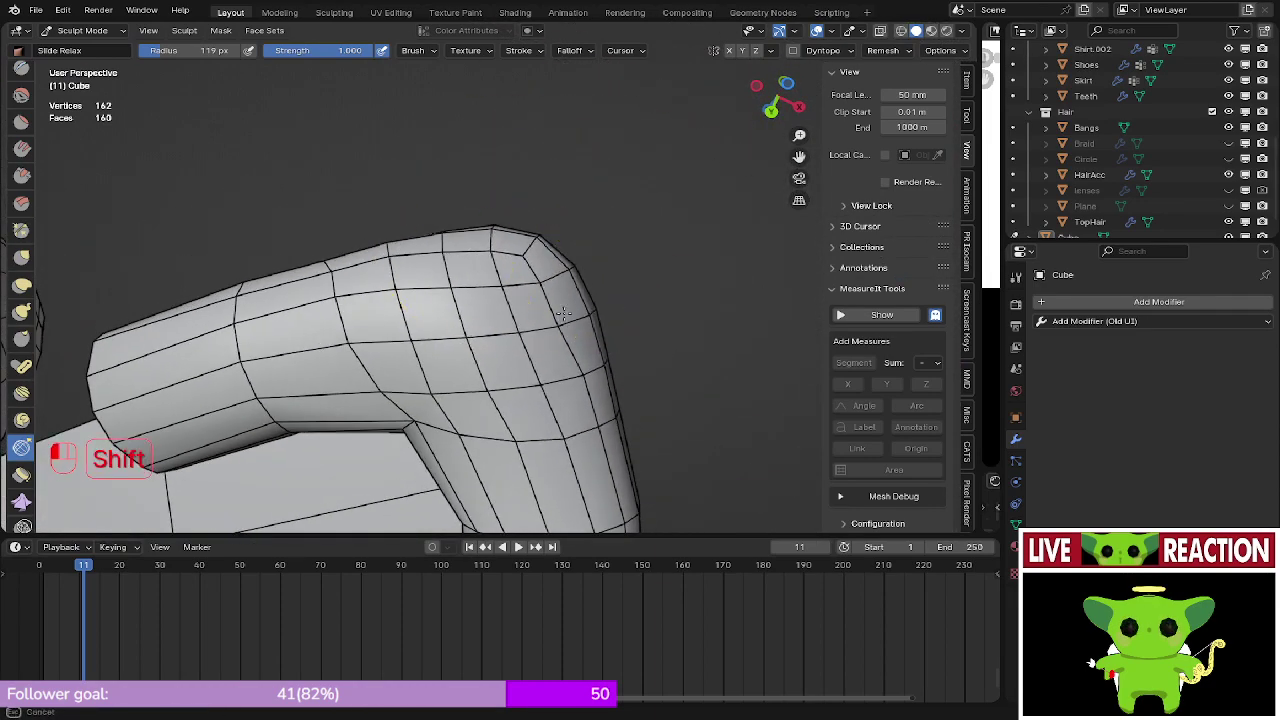
- Even out the faces around the tip of the bend and the adjoining tube with further relax strokes
{"action": "middle_click_drag", "start_coordinate": [564, 313], "coordinate": [524, 283], "text": "shift"}
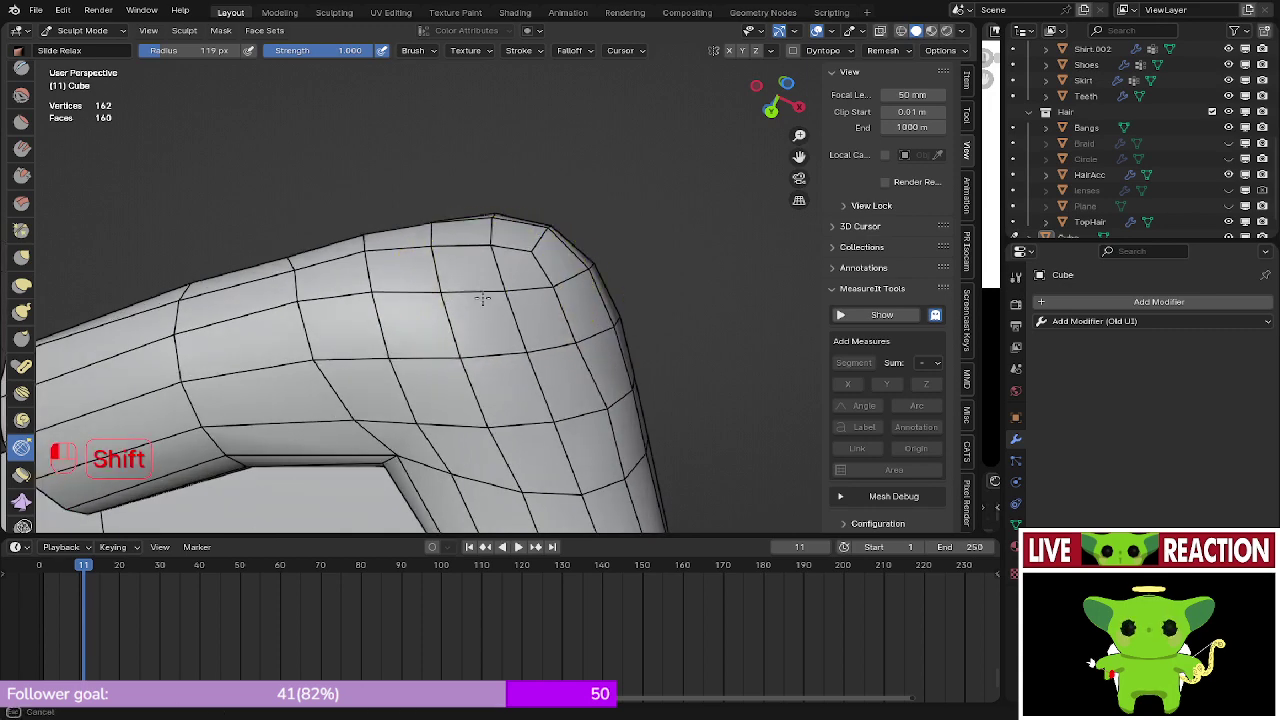
{"action": "left_click_drag", "start_coordinate": [483, 299], "coordinate": [496, 318], "text": "shift"}
{"action": "mouse_move", "coordinate": [500, 322]}
{"action": "middle_mouse_down"}
{"action": "mouse_move", "coordinate": [420, 351]}
{"action": "mouse_move", "coordinate": [411, 328]}
{"action": "middle_mouse_up"}
{"action": "left_click_drag", "start_coordinate": [500, 310], "coordinate": [555, 342], "text": "shift"}
{"action": "middle_click_drag", "start_coordinate": [557, 343], "coordinate": [450, 273]}
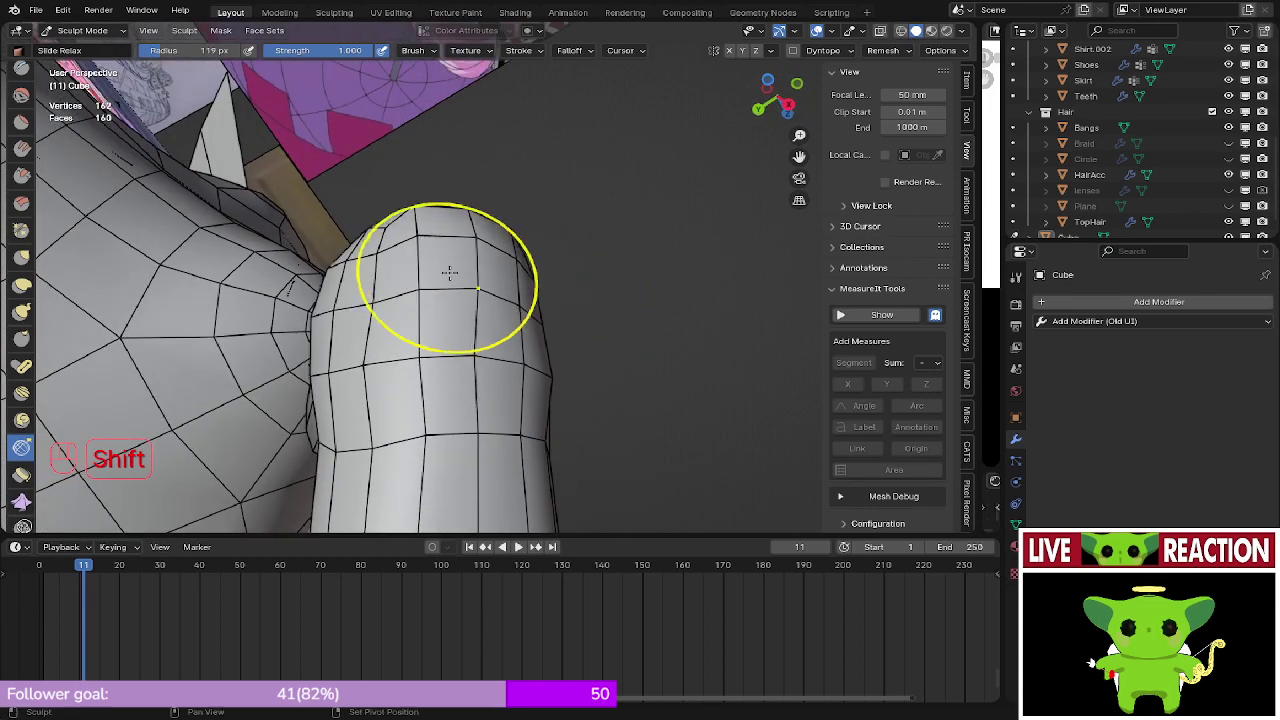
{"action": "mouse_move", "coordinate": [435, 385]}
{"action": "left_mouse_down", "text": "shift"}
{"action": "mouse_move", "coordinate": [397, 391]}
{"action": "mouse_move", "coordinate": [388, 370]}
{"action": "left_mouse_up", "text": "shift"}
{"action": "mouse_move", "coordinate": [390, 345]}
{"action": "middle_mouse_down"}
{"action": "mouse_move", "coordinate": [431, 280]}
{"action": "mouse_move", "coordinate": [505, 290]}
{"action": "middle_mouse_up"}
{"action": "mouse_move", "coordinate": [505, 340]}
{"action": "left_mouse_down", "text": "shift"}
{"action": "mouse_move", "coordinate": [508, 390]}
{"action": "mouse_move", "coordinate": [508, 330]}
{"action": "left_mouse_up", "text": "shift"}
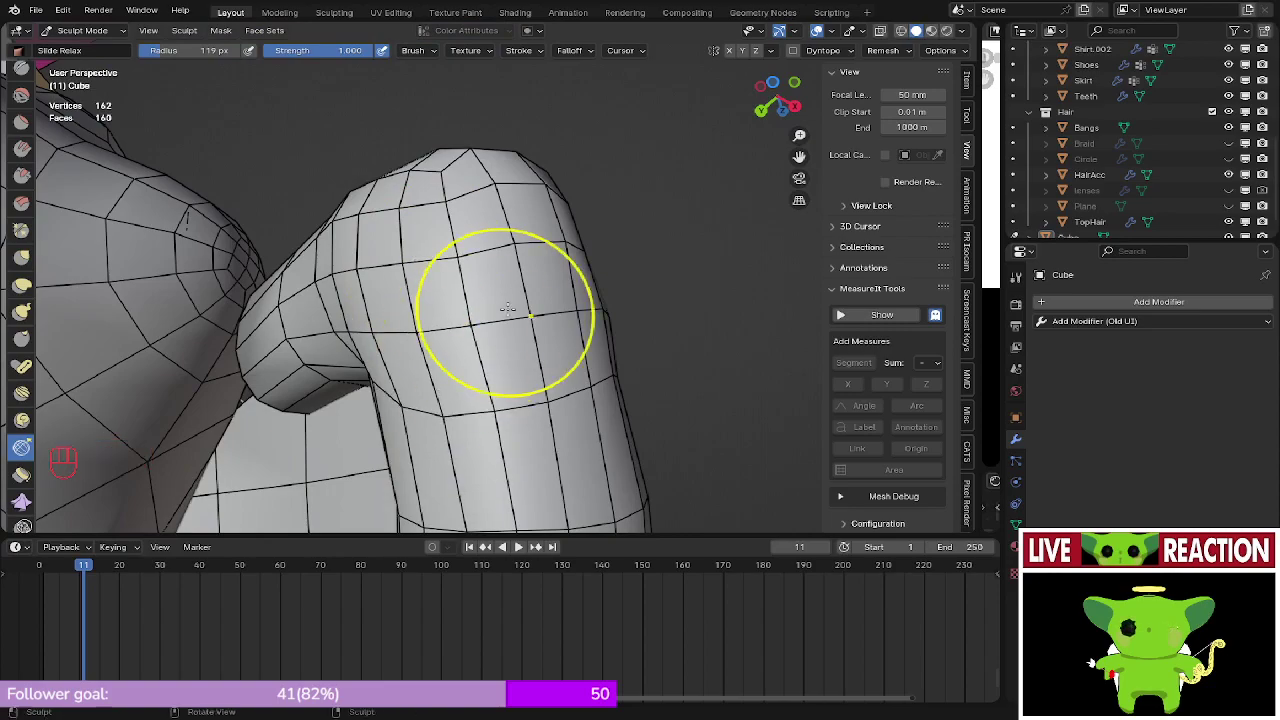
- Check the far side of the bend from several angles and relax its remaining uneven edges
{"action": "middle_click_drag", "start_coordinate": [507, 310], "coordinate": [357, 337]}
{"action": "mouse_move", "coordinate": [466, 391]}
{"action": "middle_mouse_down", "text": "shift"}
{"action": "mouse_move", "coordinate": [375, 343]}
{"action": "mouse_move", "coordinate": [474, 298]}
{"action": "middle_mouse_up", "text": "shift"}
{"action": "mouse_move", "coordinate": [489, 376]}
{"action": "middle_mouse_down"}
{"action": "mouse_move", "coordinate": [443, 300]}
{"action": "mouse_move", "coordinate": [423, 331]}
{"action": "middle_mouse_up"}
{"action": "mouse_move", "coordinate": [610, 311]}
{"action": "middle_mouse_down"}
{"action": "mouse_move", "coordinate": [480, 409]}
{"action": "mouse_move", "coordinate": [486, 466]}
{"action": "mouse_move", "coordinate": [451, 369]}
{"action": "mouse_move", "coordinate": [463, 324]}
{"action": "middle_mouse_up"}
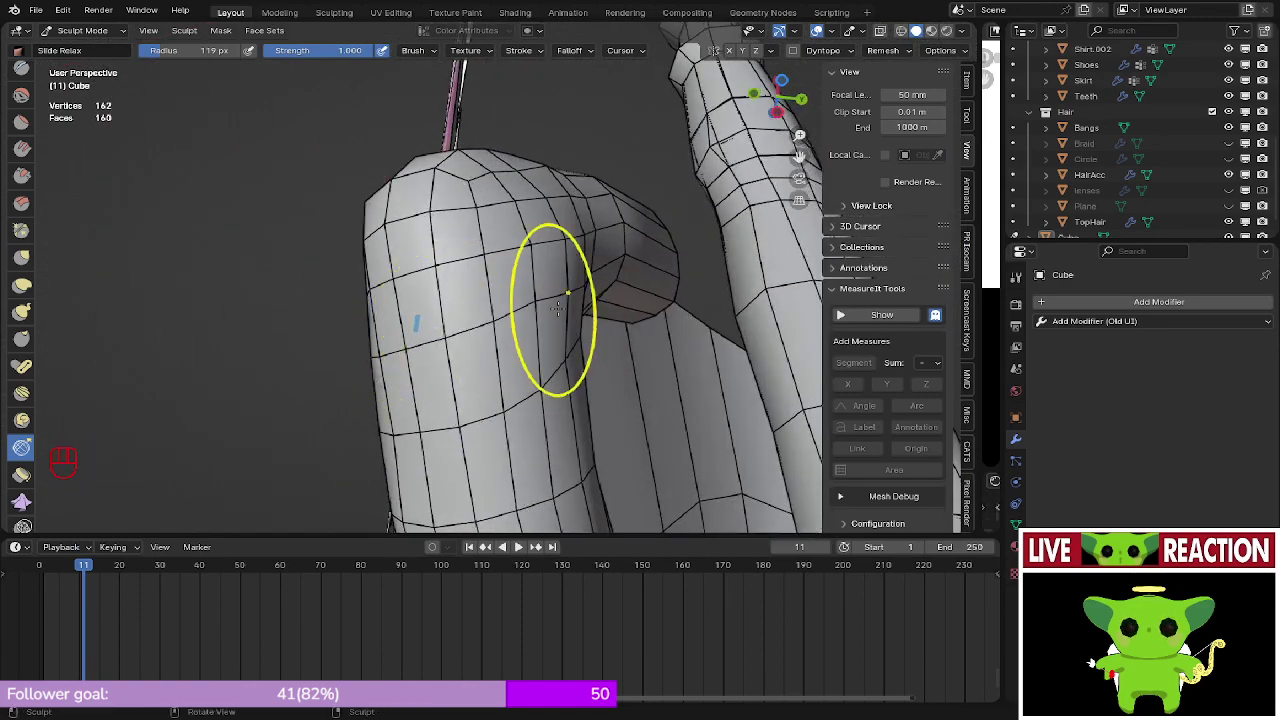
{"action": "middle_click_drag", "start_coordinate": [557, 308], "coordinate": [446, 333]}
{"action": "mouse_move", "coordinate": [529, 357]}
{"action": "middle_mouse_down"}
{"action": "mouse_move", "coordinate": [491, 280]}
{"action": "mouse_move", "coordinate": [593, 175]}
{"action": "mouse_move", "coordinate": [537, 349]}
{"action": "mouse_move", "coordinate": [416, 288]}
{"action": "middle_mouse_up"}
{"action": "left_click_drag", "start_coordinate": [565, 298], "coordinate": [494, 297], "text": "shift"}
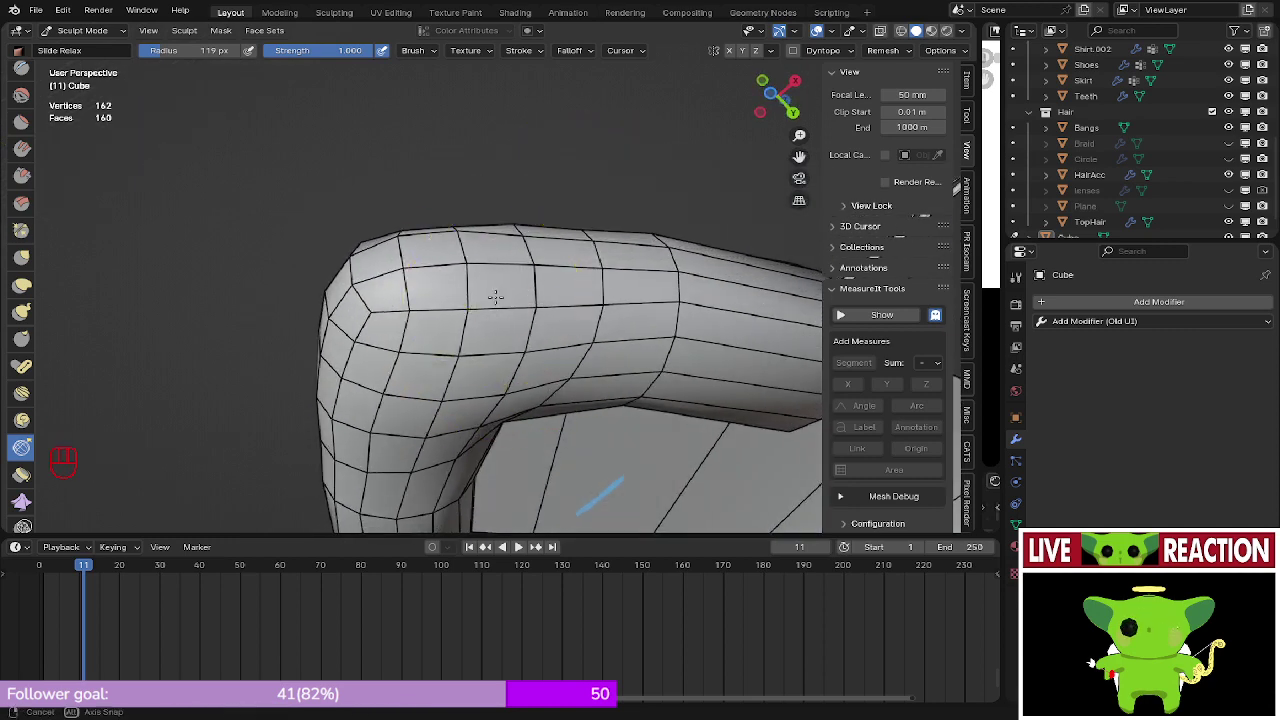
- Try LoopTools Relax in Edit Mode on the six-vertex path along the bend's outer edge and undo it
{"action": "scroll", "coordinate": [557, 146], "scroll_direction": "up", "scroll_amount": 5}
{"action": "mouse_move", "coordinate": [494, 297]}
{"action": "middle_mouse_down"}
{"action": "mouse_move", "coordinate": [557, 146]}
{"action": "mouse_move", "coordinate": [491, 251]}
{"action": "mouse_move", "coordinate": [481, 211]}
{"action": "mouse_move", "coordinate": [429, 186]}
{"action": "middle_mouse_up"}
{"action": "scroll", "coordinate": [491, 251], "scroll_direction": "down", "scroll_amount": 5}
{"action": "scroll", "coordinate": [491, 251], "scroll_direction": "up", "scroll_amount": 3}
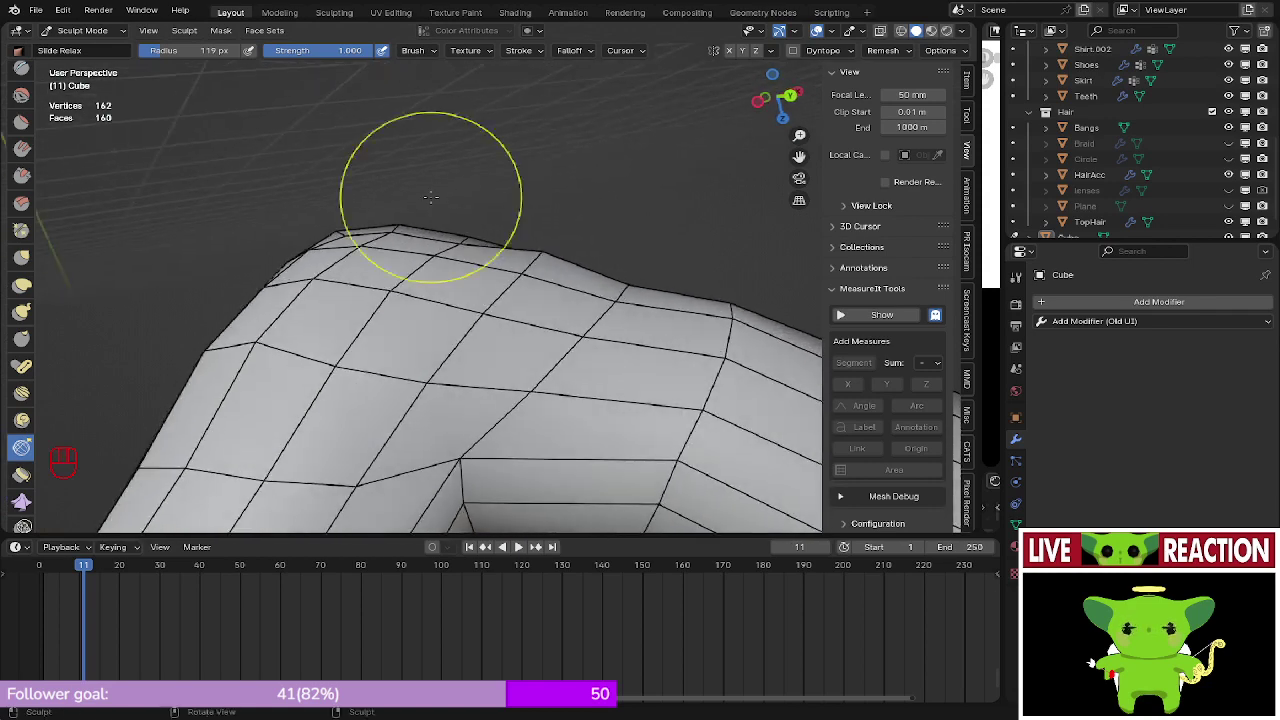
{"action": "key", "text": "Tab"}
{"action": "scroll", "coordinate": [434, 318], "scroll_direction": "up", "scroll_amount": 4}
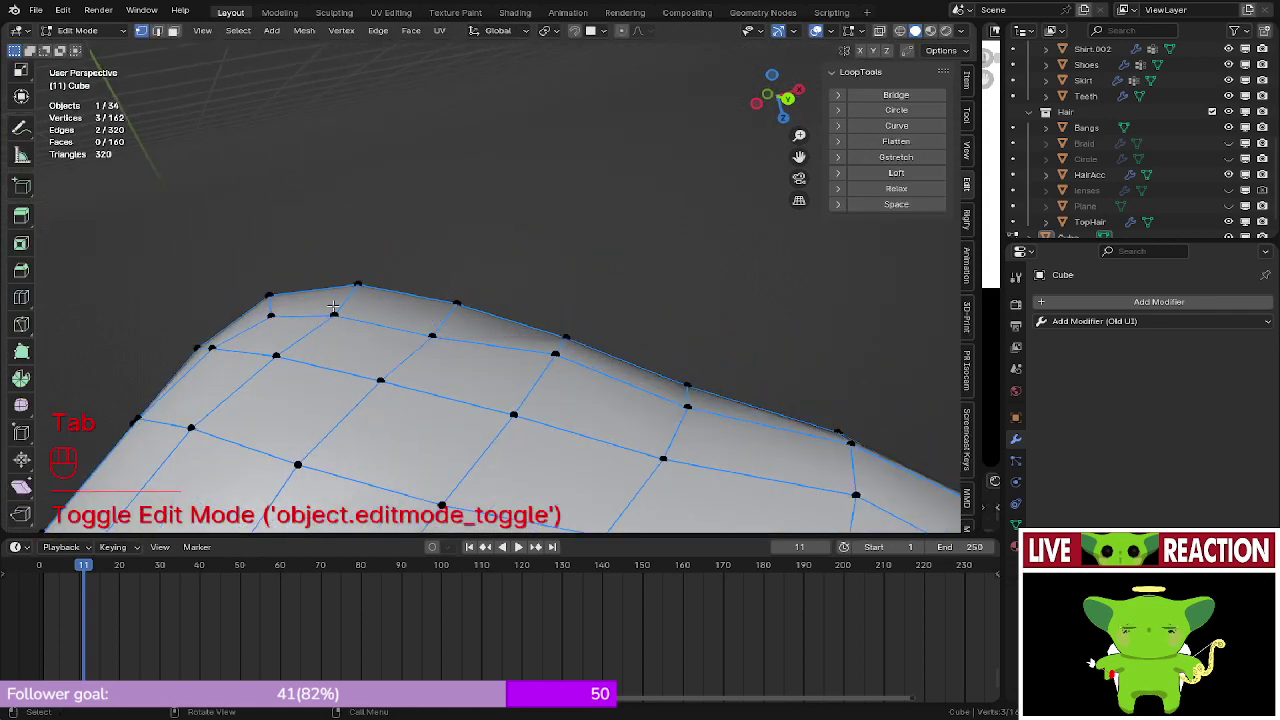
{"action": "left_click", "coordinate": [298, 307]}
{"action": "middle_click_drag", "start_coordinate": [298, 307], "coordinate": [338, 314]}
{"action": "middle_click_drag", "start_coordinate": [764, 408], "coordinate": [629, 357]}
{"action": "left_click", "coordinate": [580, 374], "text": "ctrl"}
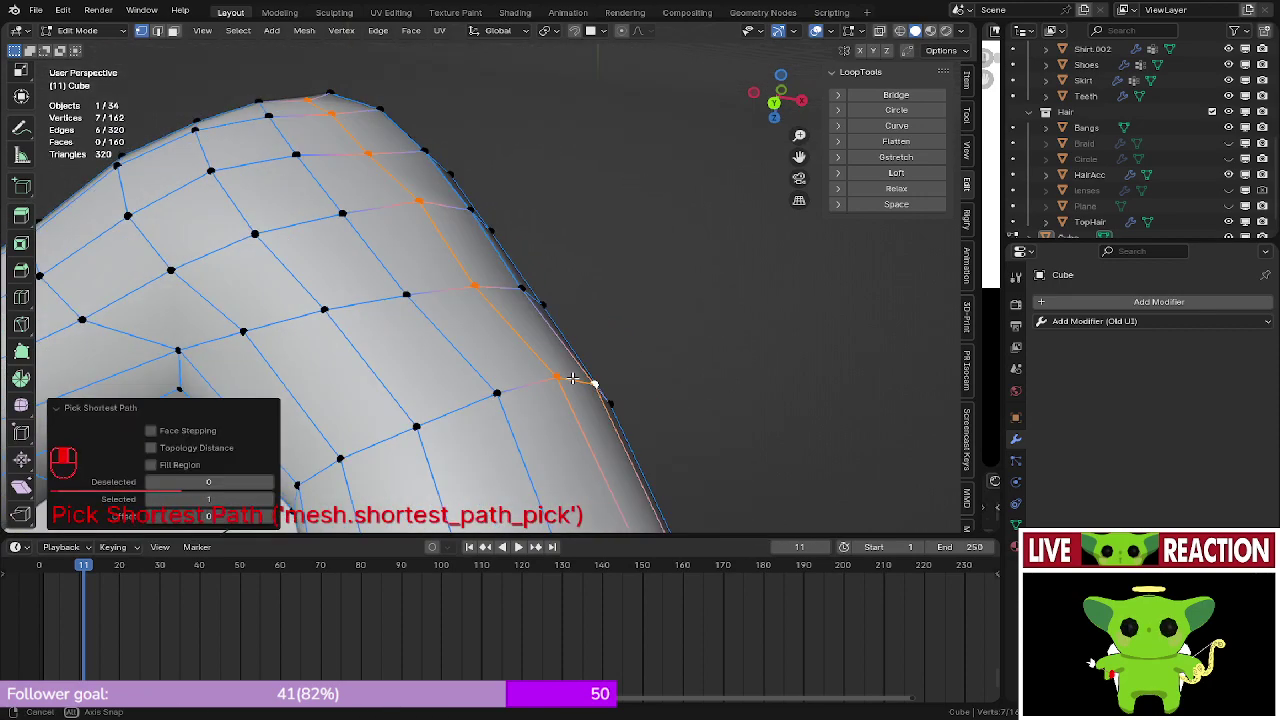
{"action": "key", "text": "ctrl+z"}
{"action": "left_click", "coordinate": [556, 377], "text": "ctrl"}
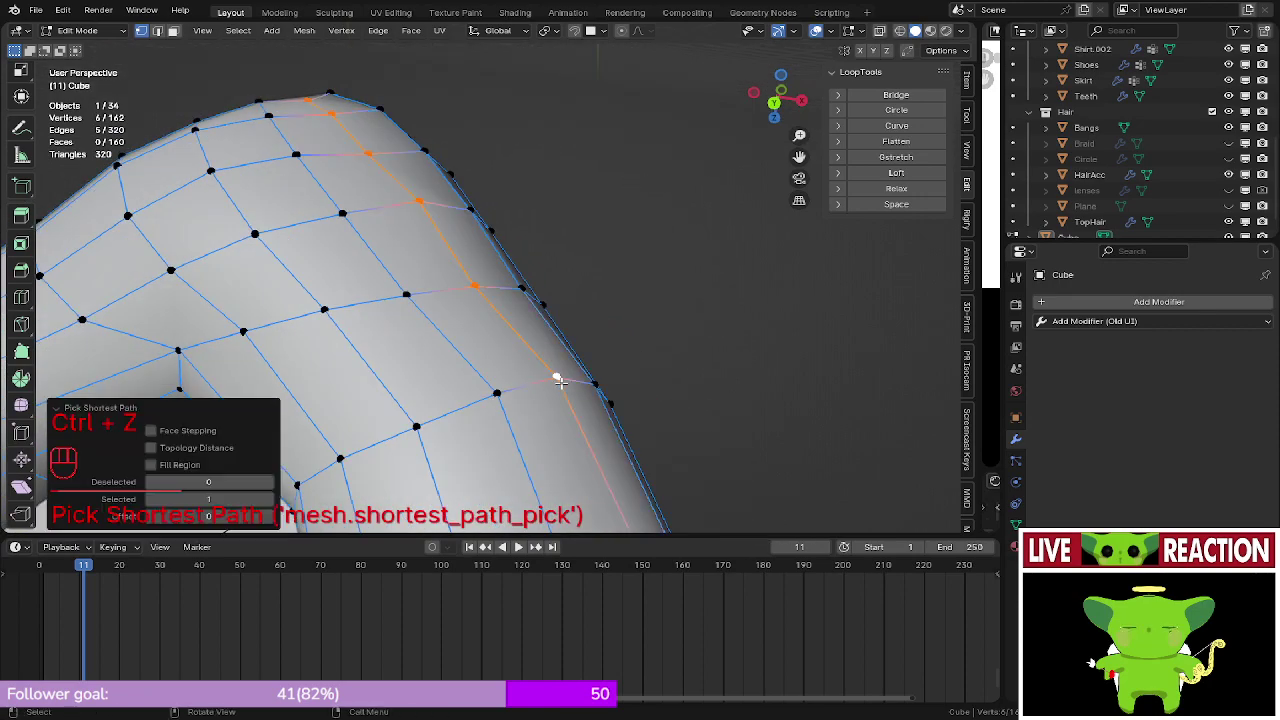
{"action": "left_click", "coordinate": [896, 188]}
{"action": "key", "text": "Tab"}
{"action": "mouse_move", "coordinate": [568, 287]}
{"action": "middle_mouse_down"}
{"action": "mouse_move", "coordinate": [606, 249]}
{"action": "mouse_move", "coordinate": [543, 286]}
{"action": "mouse_move", "coordinate": [608, 320]}
{"action": "mouse_move", "coordinate": [581, 304]}
{"action": "middle_mouse_up"}
{"action": "key", "text": "Tab"}
{"action": "key", "text": "ctrl+z"}
{"action": "key", "text": "ctrl+z"}
{"action": "key", "text": "ctrl+z"}
{"action": "key", "text": "ctrl+z"}
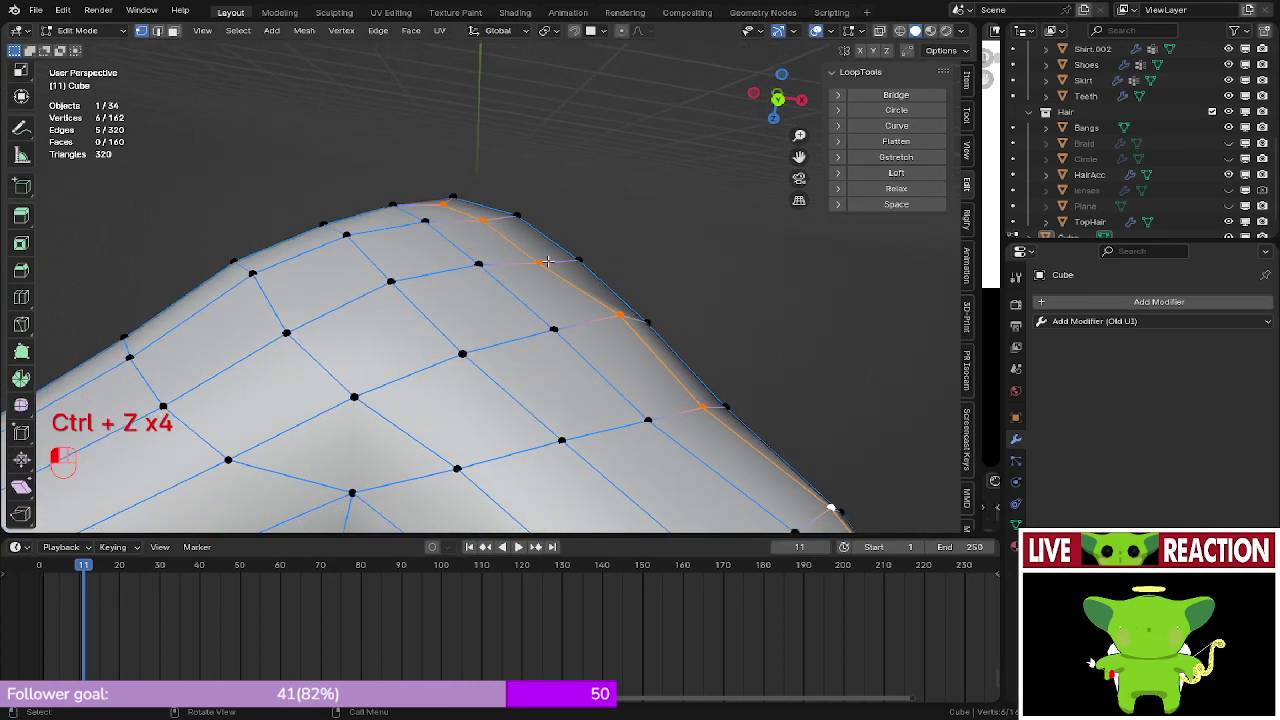
- Select the four-vertex path along the outer edge beside the bend and even it out with LoopTools Relax
{"action": "left_click", "coordinate": [517, 228]}
{"action": "left_click", "coordinate": [767, 405], "text": "ctrl"}
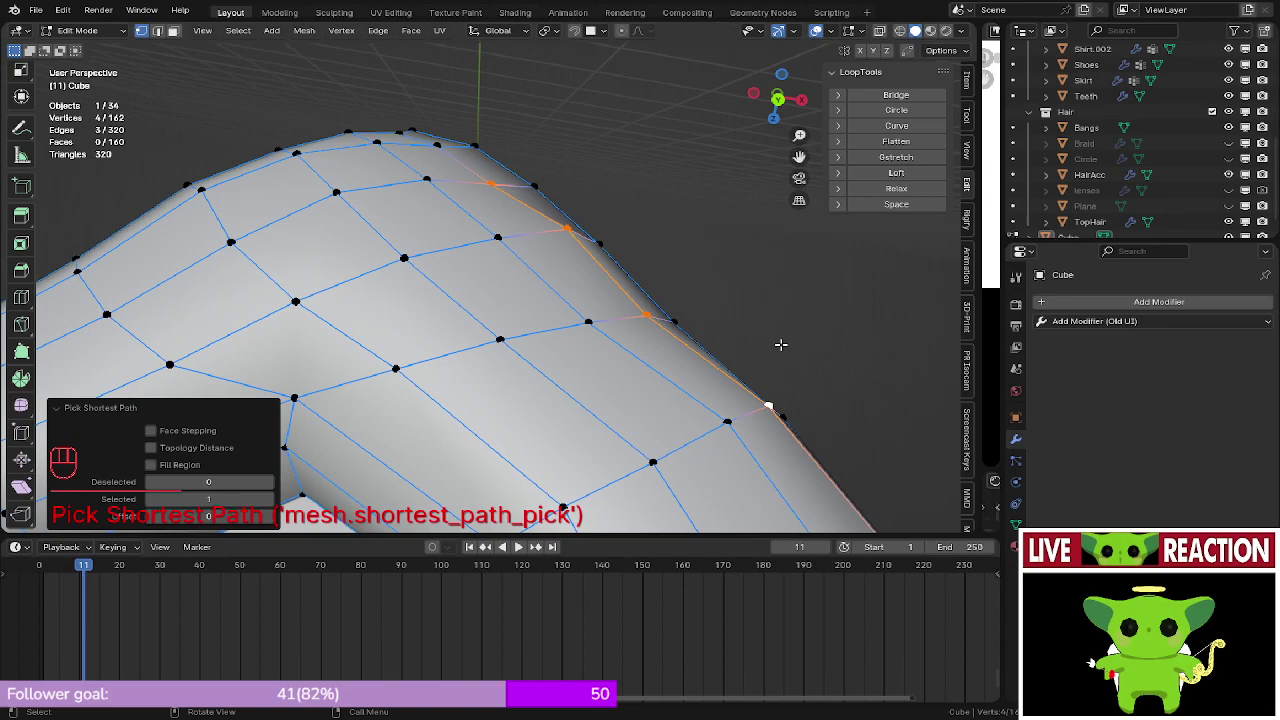
{"action": "left_click", "coordinate": [885, 191]}
{"action": "key", "text": "Tab"}
{"action": "scroll", "coordinate": [600, 318], "scroll_direction": "down", "scroll_amount": 2}
{"action": "middle_click_drag", "start_coordinate": [606, 308], "coordinate": [652, 264]}
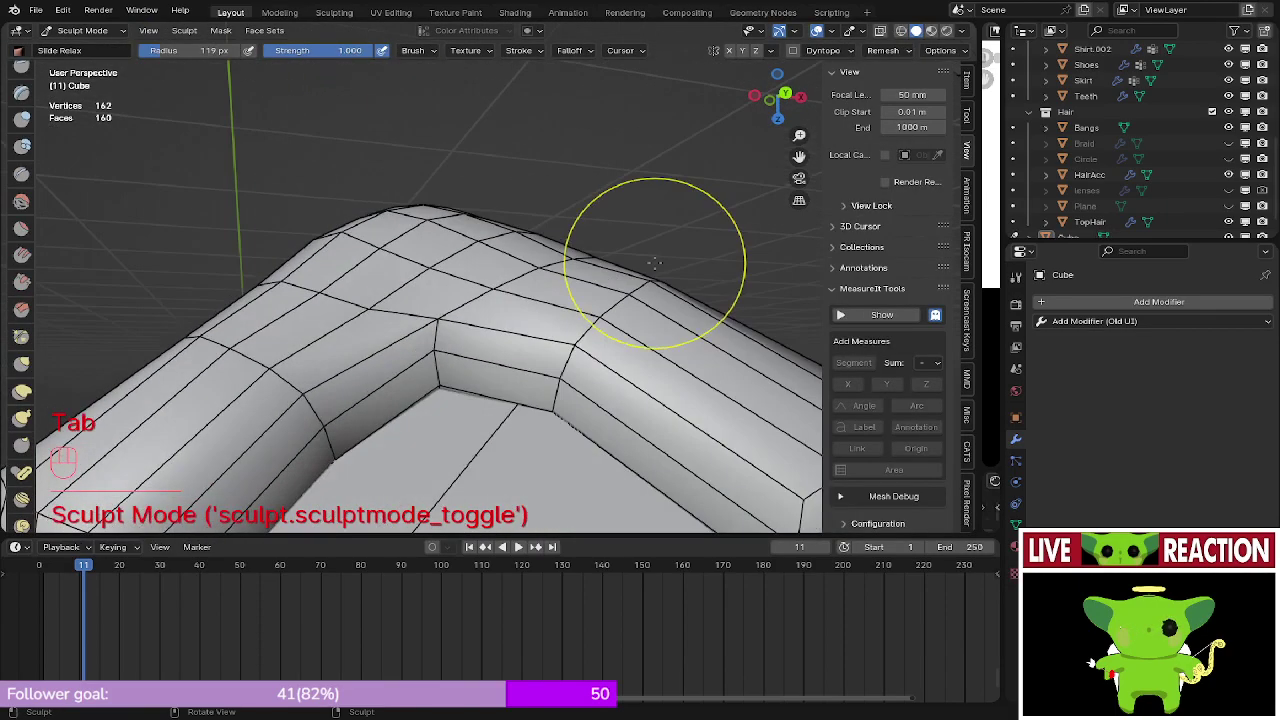
{"action": "scroll", "coordinate": [600, 260], "scroll_direction": "down", "scroll_amount": 2}
{"action": "middle_click_drag", "start_coordinate": [570, 255], "coordinate": [623, 259]}
{"action": "key", "text": "KP_1"}
- Return to Object Mode and turn off the wireframe overlay on the character
{"action": "key", "text": "Tab"}
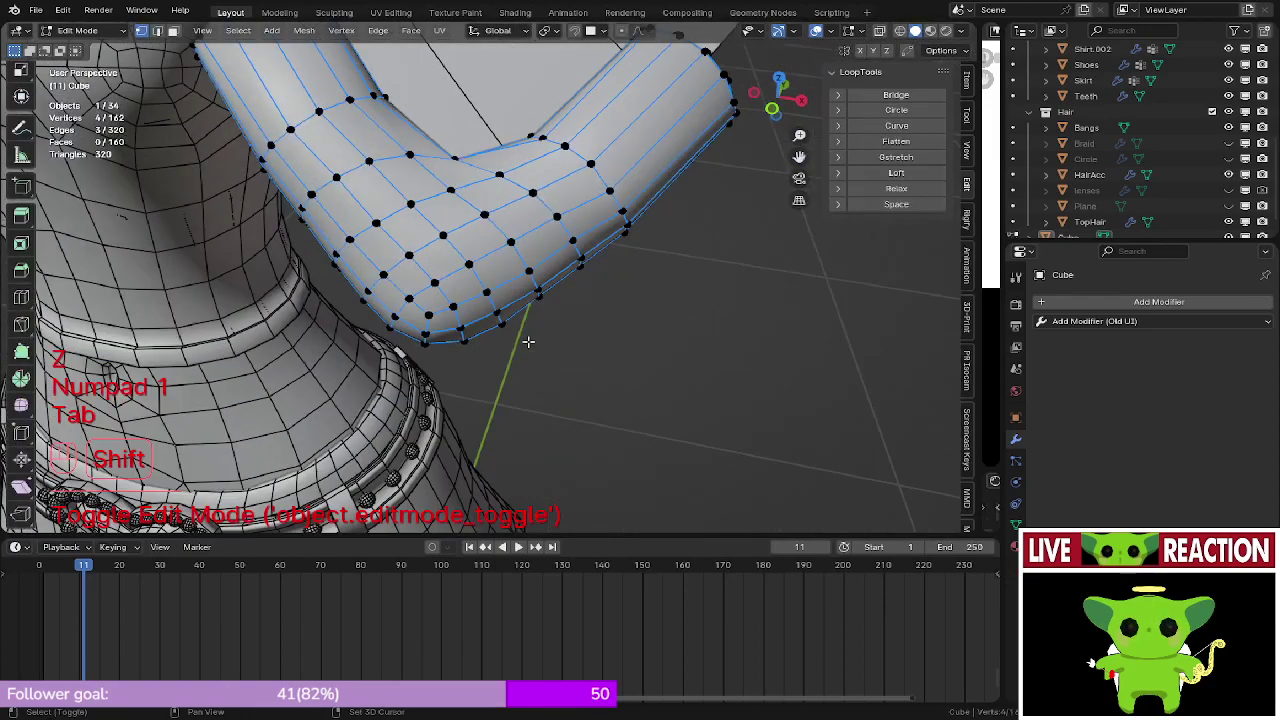
{"action": "key", "text": "shift+Tab"}
{"action": "scroll", "coordinate": [561, 365], "scroll_direction": "down", "scroll_amount": 5}
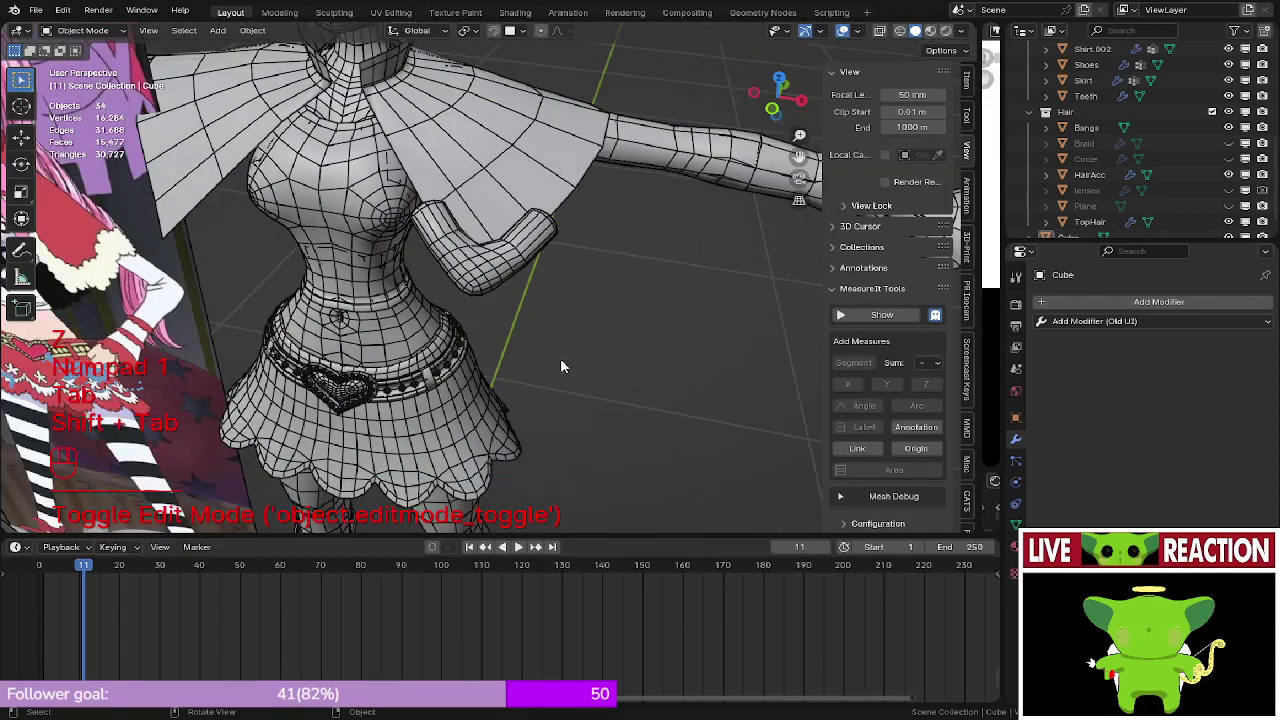
{"action": "left_click", "coordinate": [856, 31]}
{"action": "left_click", "coordinate": [756, 292]}
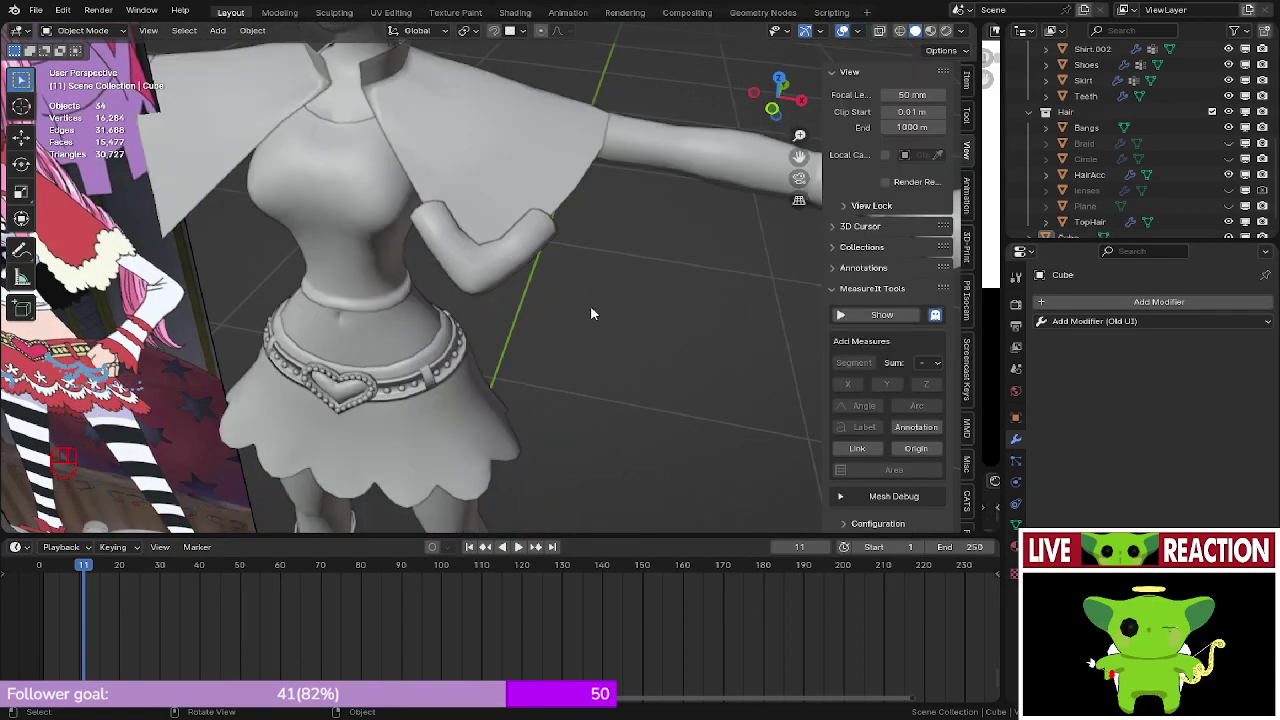
- Examine the smooth-shaded fur trim against the cape hem and the reference art from near and far
{"action": "middle_click_drag", "start_coordinate": [590, 305], "coordinate": [660, 311]}
{"action": "scroll", "coordinate": [560, 311], "scroll_direction": "down", "scroll_amount": 2}
{"action": "scroll", "coordinate": [561, 320], "scroll_direction": "up", "scroll_amount": 4}
{"action": "scroll", "coordinate": [709, 303], "scroll_direction": "down", "scroll_amount": 2}
{"action": "scroll", "coordinate": [645, 358], "scroll_direction": "down", "scroll_amount": 2}
{"action": "scroll", "coordinate": [645, 358], "scroll_direction": "up", "scroll_amount": 4}
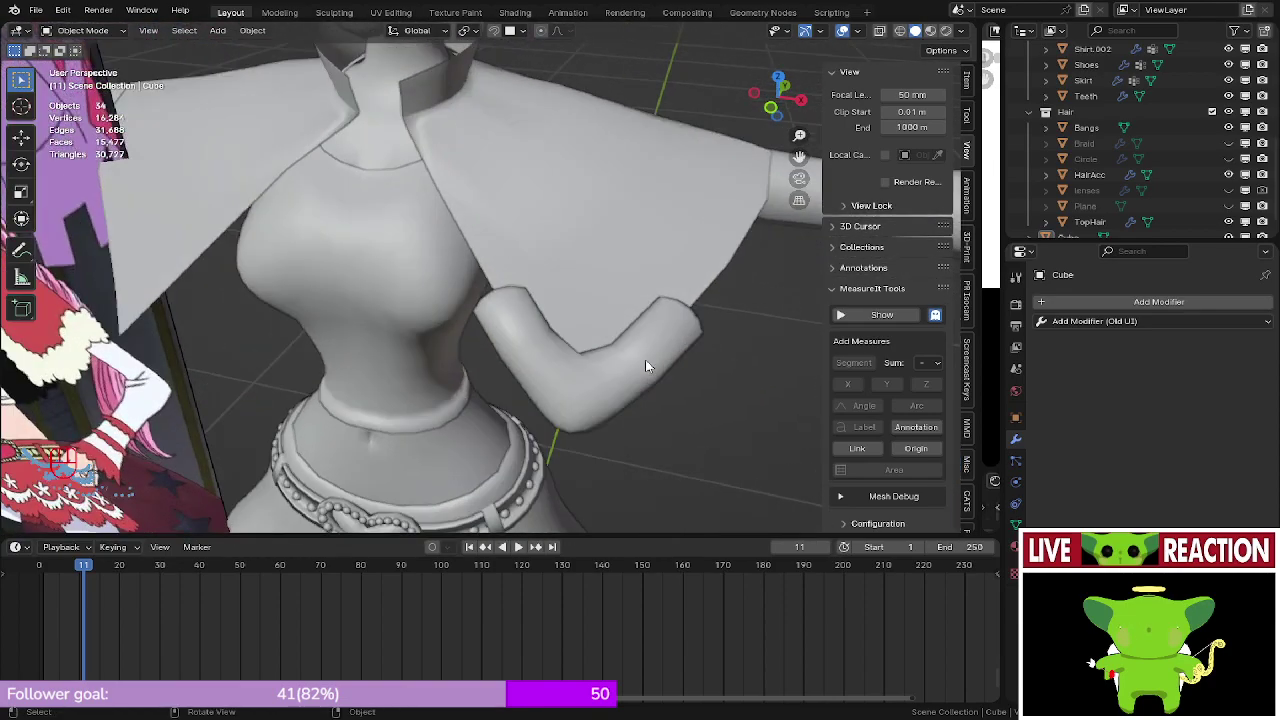
{"action": "scroll", "coordinate": [645, 358], "scroll_direction": "down", "scroll_amount": 3}
{"action": "scroll", "coordinate": [645, 358], "scroll_direction": "up", "scroll_amount": 2}
{"action": "scroll", "coordinate": [645, 364], "scroll_direction": "up", "scroll_amount": 2}
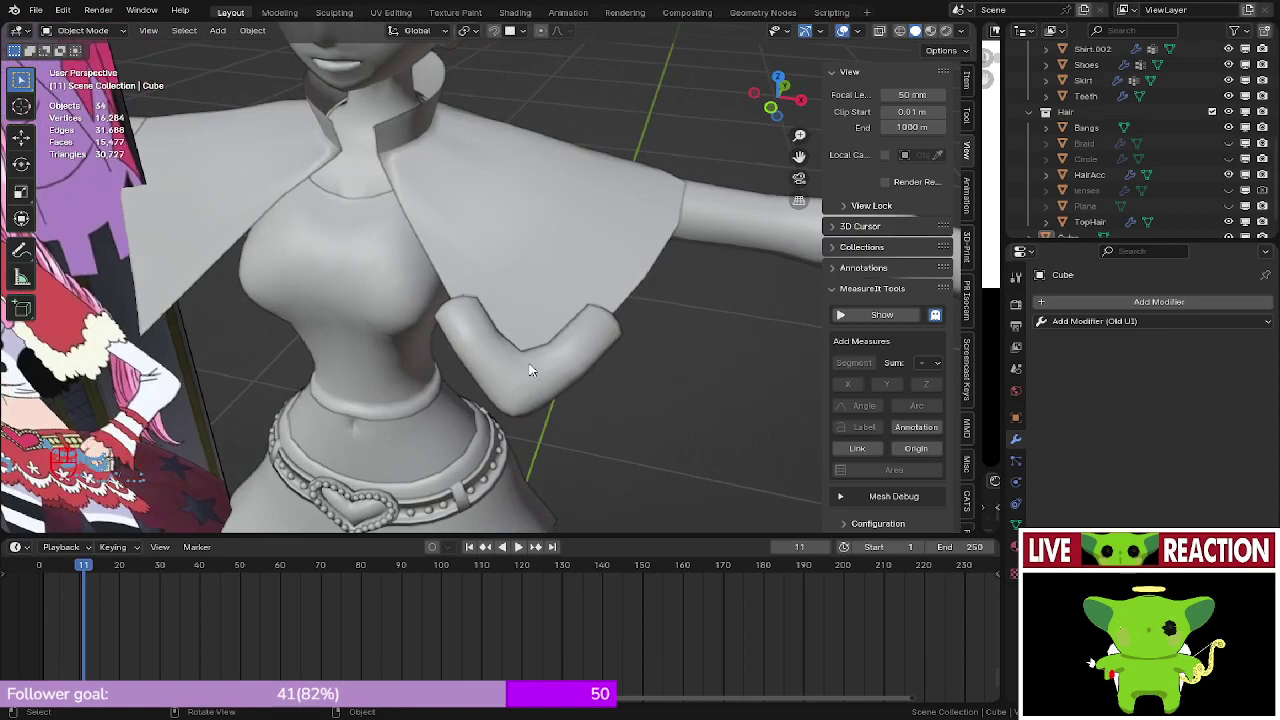
{"action": "mouse_move", "coordinate": [523, 371]}
{"action": "middle_mouse_down"}
{"action": "mouse_move", "coordinate": [554, 351]}
{"action": "mouse_move", "coordinate": [480, 371]}
{"action": "mouse_move", "coordinate": [466, 423]}
{"action": "mouse_move", "coordinate": [337, 384]}
{"action": "mouse_move", "coordinate": [483, 310]}
{"action": "mouse_move", "coordinate": [479, 300]}
{"action": "mouse_move", "coordinate": [505, 318]}
{"action": "mouse_move", "coordinate": [449, 360]}
{"action": "mouse_move", "coordinate": [524, 353]}
{"action": "mouse_move", "coordinate": [511, 380]}
{"action": "middle_mouse_up"}
{"action": "scroll", "coordinate": [479, 300], "scroll_direction": "up", "scroll_amount": 1}
- Select the fur trim object and compare its thickness and placement with the whole figure
{"action": "left_click", "coordinate": [449, 360]}
{"action": "key", "text": "Tab"}
{"action": "key", "text": "Tab"}
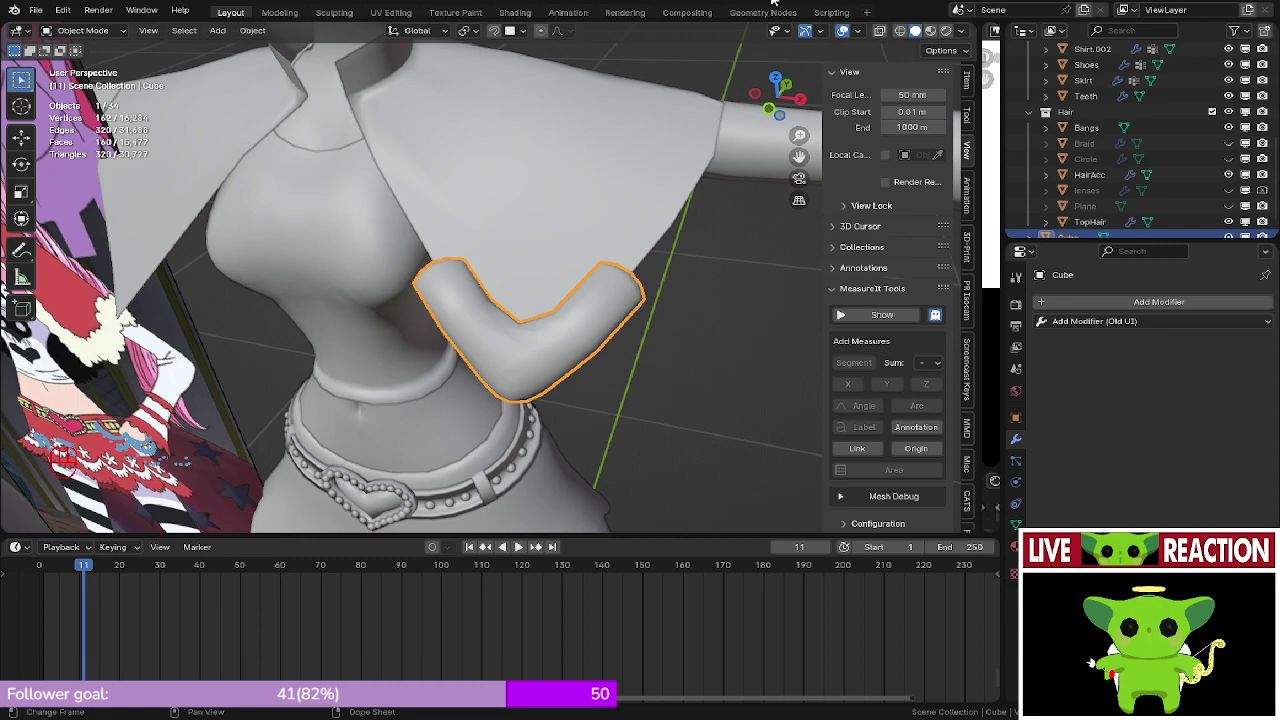
{"action": "scroll", "coordinate": [622, 270], "scroll_direction": "down", "scroll_amount": 5}
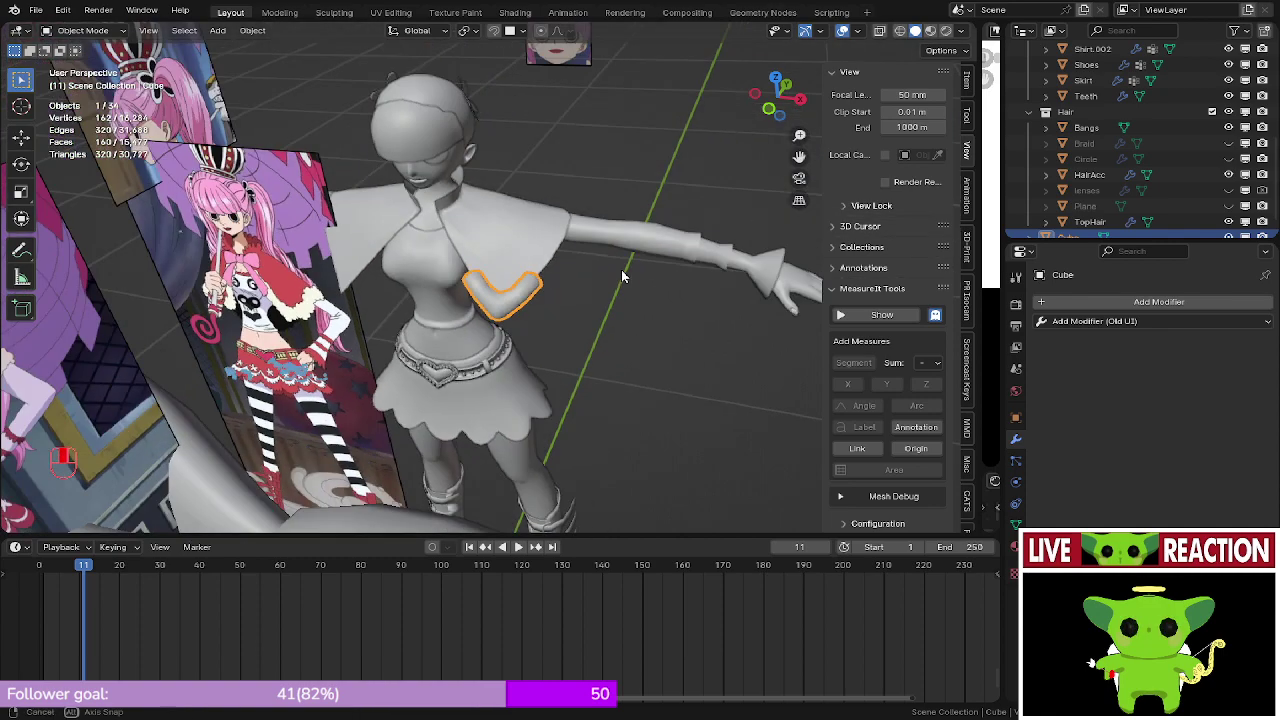
{"action": "scroll", "coordinate": [622, 277], "scroll_direction": "up", "scroll_amount": 8}
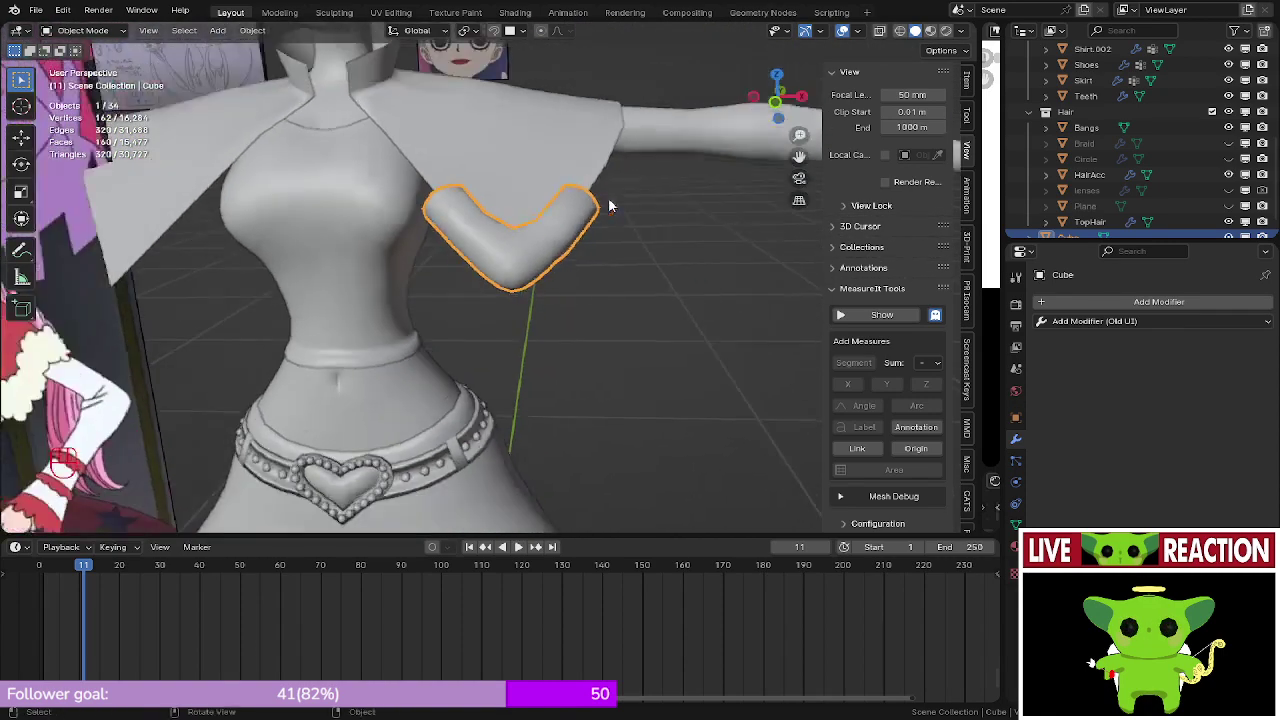
{"action": "scroll", "coordinate": [608, 205], "scroll_direction": "down", "scroll_amount": 2}
{"action": "scroll", "coordinate": [553, 247], "scroll_direction": "up", "scroll_amount": 5}
{"action": "scroll", "coordinate": [542, 270], "scroll_direction": "down", "scroll_amount": 5}
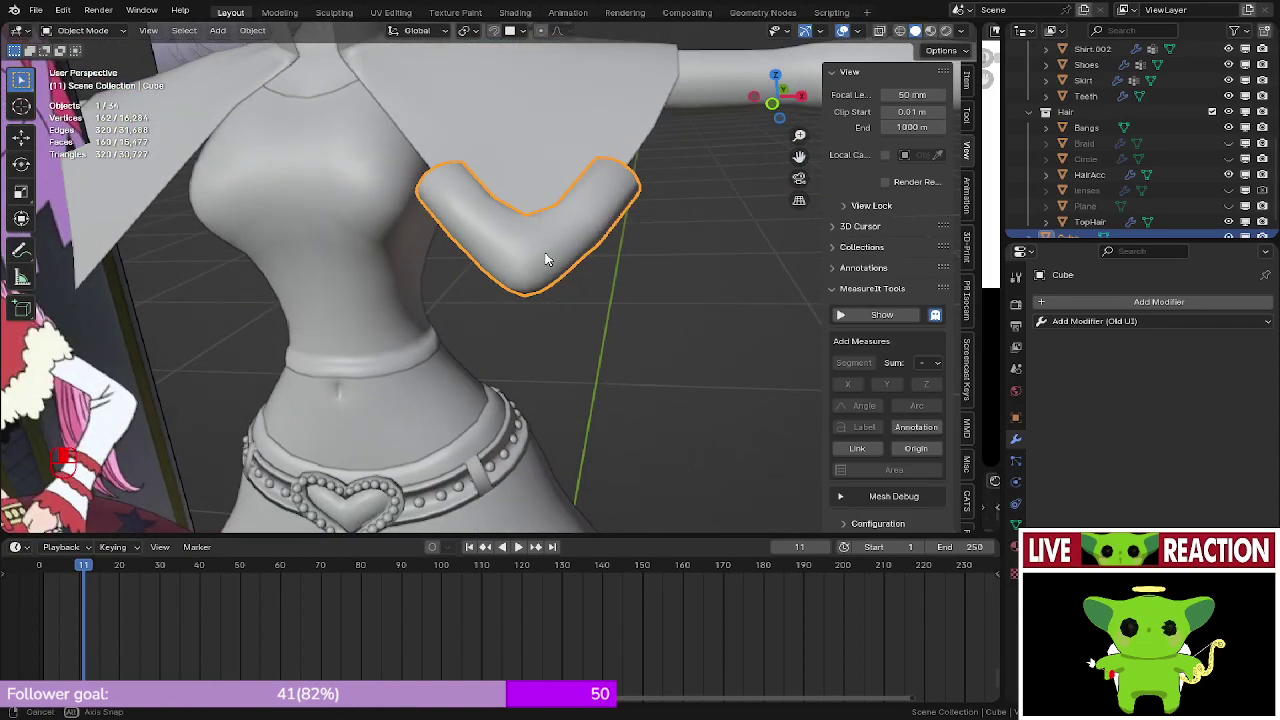
{"action": "key", "text": "Tab"}
{"action": "key", "text": "Tab"}
{"action": "scroll", "coordinate": [540, 290], "scroll_direction": "up", "scroll_amount": 3}
- Enter Edit Mode on the trim, switch to wireframe shading and try loop-selecting the end of the chest-side tube
{"action": "key", "text": "Tab"}
{"action": "mouse_move", "coordinate": [555, 283]}
{"action": "middle_mouse_down"}
{"action": "mouse_move", "coordinate": [530, 300]}
{"action": "mouse_move", "coordinate": [560, 268]}
{"action": "middle_mouse_up"}
{"action": "middle_click_drag", "start_coordinate": [560, 268], "coordinate": [559, 277], "text": "shift"}
{"action": "scroll", "coordinate": [558, 277], "scroll_direction": "up", "scroll_amount": 5}
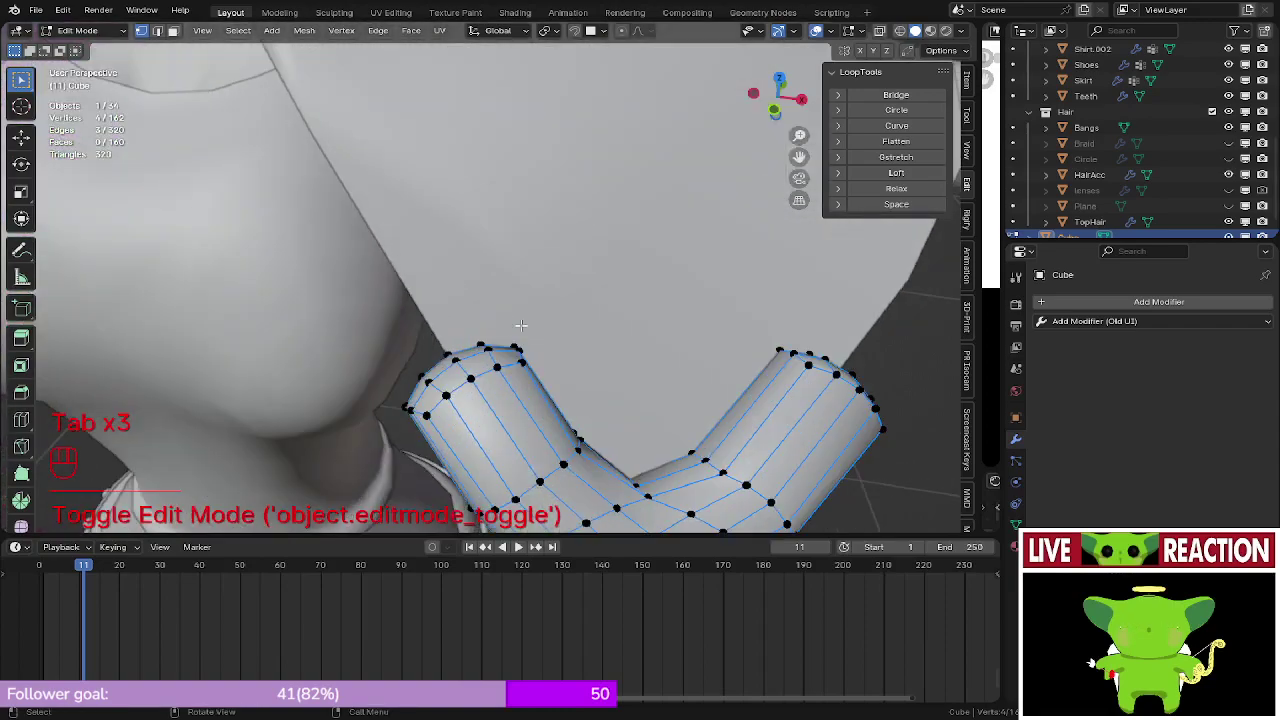
{"action": "left_click", "coordinate": [478, 360], "text": "alt"}
{"action": "key", "text": "z"}
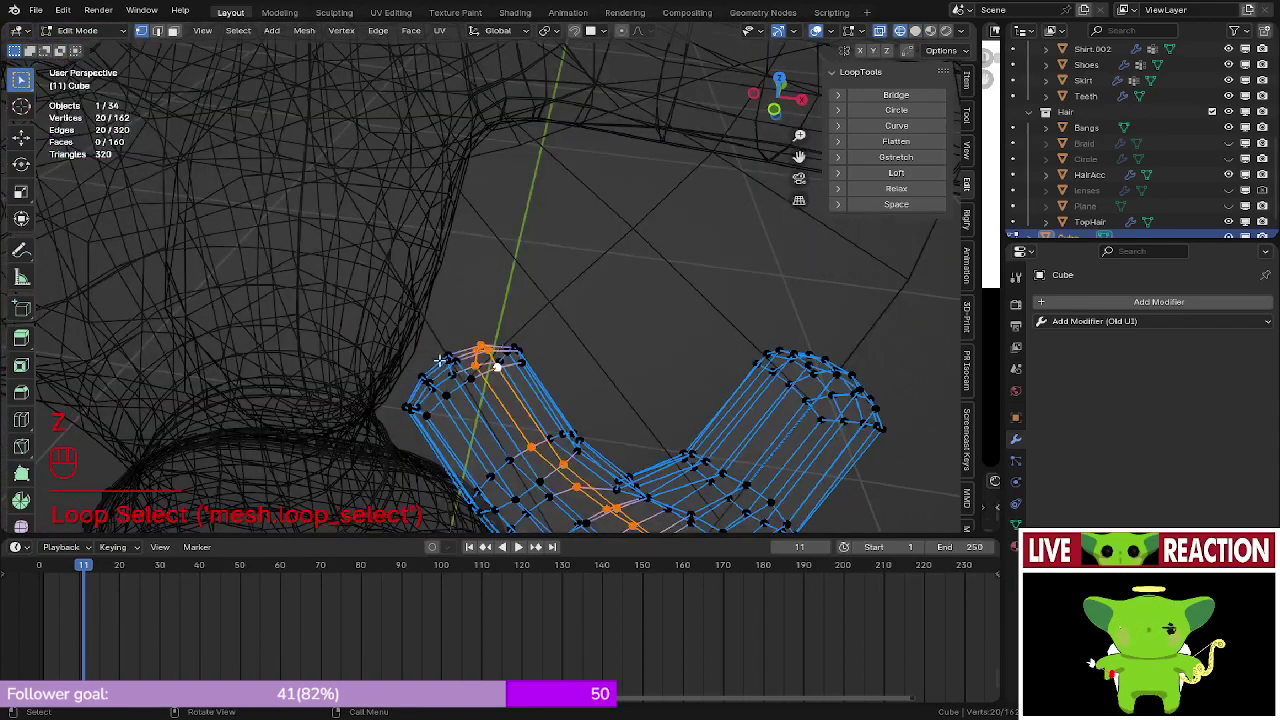
{"action": "middle_click_drag", "start_coordinate": [446, 361], "coordinate": [461, 311]}
{"action": "scroll", "coordinate": [471, 303], "scroll_direction": "up", "scroll_amount": 4}
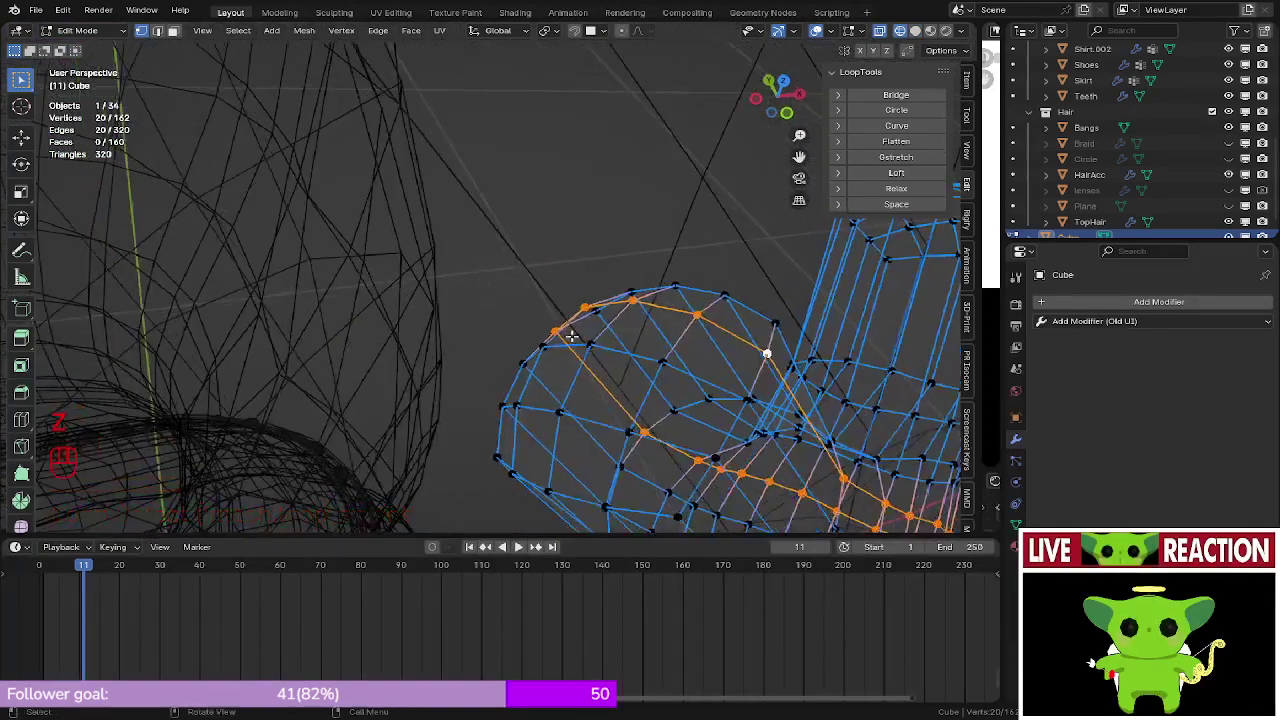
{"action": "middle_click_drag", "start_coordinate": [671, 370], "coordinate": [493, 287]}
{"action": "left_click", "coordinate": [593, 367], "text": "alt"}
- Circle-select all vertices of the end cap on the chest-side tube, leaving out the vertices farther along the tube
{"action": "key", "text": "c"}
{"action": "left_click_drag", "start_coordinate": [535, 247], "coordinate": [427, 319]}
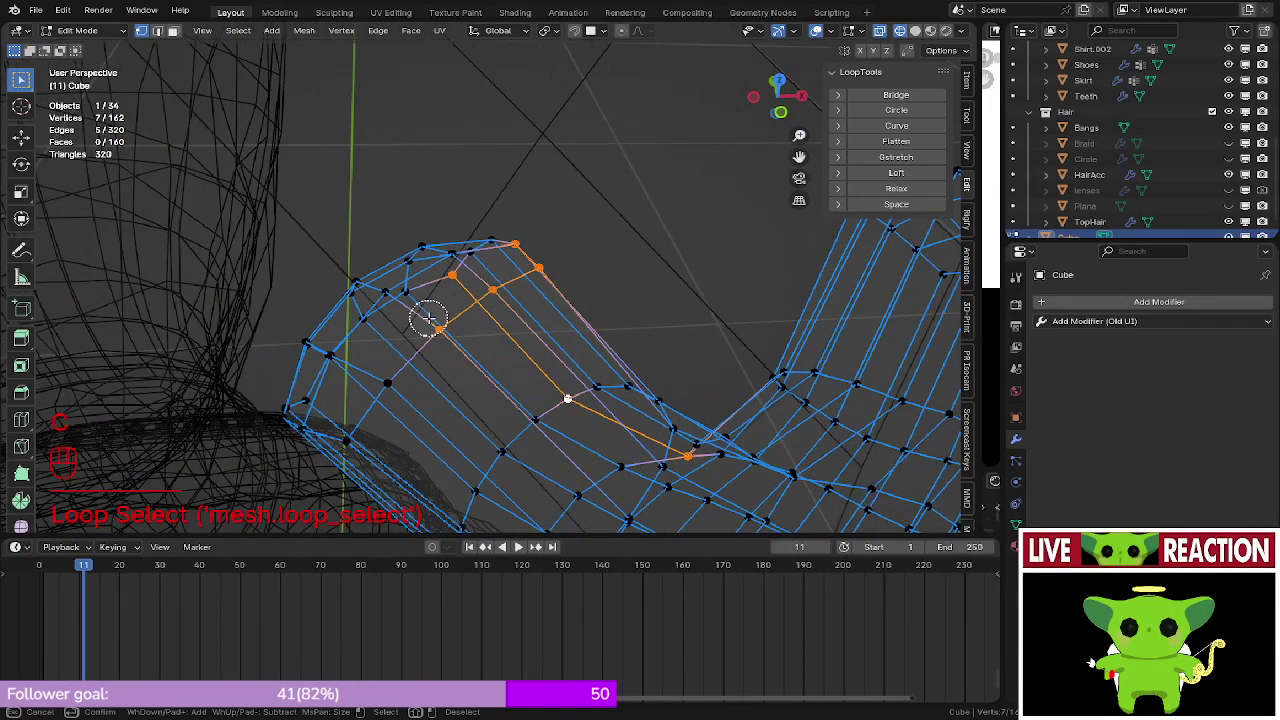
{"action": "right_click", "coordinate": [427, 319]}
{"action": "middle_click_drag", "start_coordinate": [444, 292], "coordinate": [420, 286]}
{"action": "scroll", "coordinate": [315, 340], "scroll_direction": "down", "scroll_amount": 3}
{"action": "key", "text": "c"}
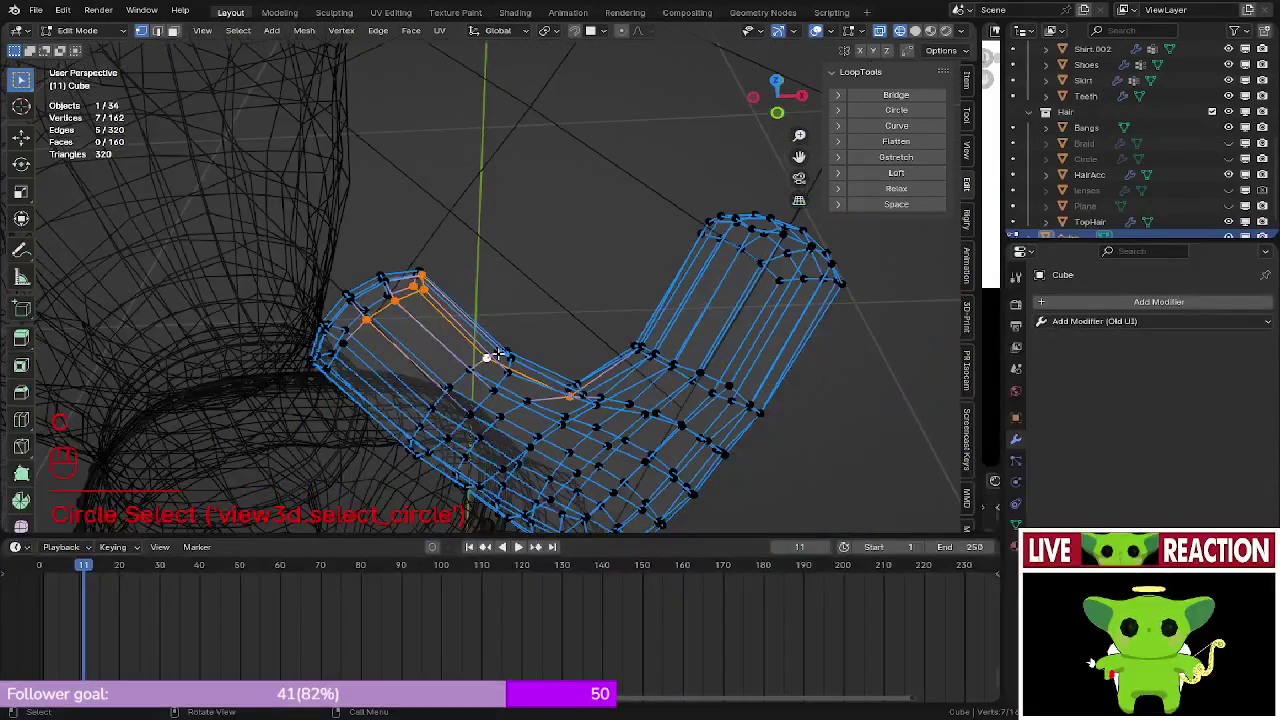
{"action": "mouse_move", "coordinate": [488, 356]}
{"action": "left_mouse_down", "text": "shift"}
{"action": "mouse_move", "coordinate": [551, 405]}
{"action": "mouse_move", "coordinate": [622, 415]}
{"action": "left_mouse_up", "text": "shift"}
{"action": "scroll", "coordinate": [395, 274], "scroll_direction": "down", "scroll_amount": 10}
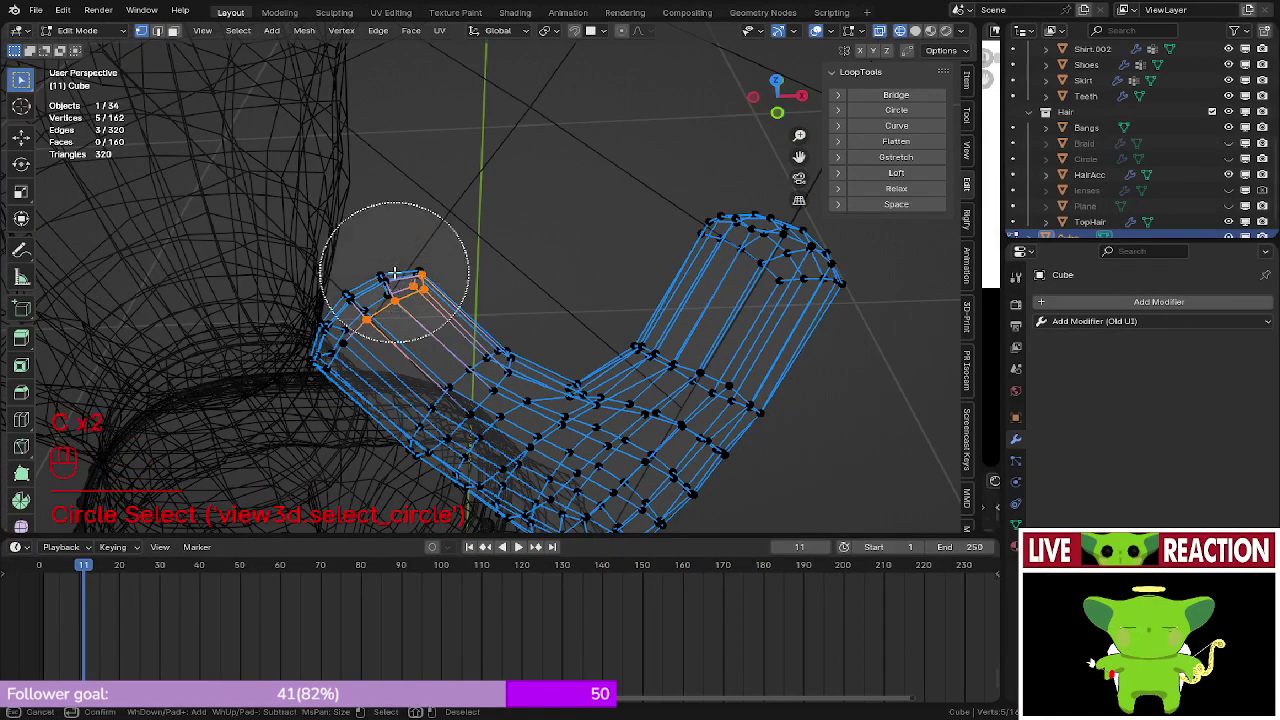
{"action": "left_click_drag", "start_coordinate": [397, 272], "coordinate": [300, 327]}
{"action": "right_click", "coordinate": [300, 327]}
- Return to solid shading and extrude the selected end cap 0.045638 m along its normal toward the collar
{"action": "key", "text": "z"}
{"action": "left_click", "coordinate": [519, 272]}
{"action": "mouse_move", "coordinate": [400, 277]}
{"action": "middle_mouse_down", "text": "shift"}
{"action": "mouse_move", "coordinate": [510, 330]}
{"action": "mouse_move", "coordinate": [473, 347]}
{"action": "middle_mouse_up", "text": "shift"}
{"action": "key", "text": "e"}
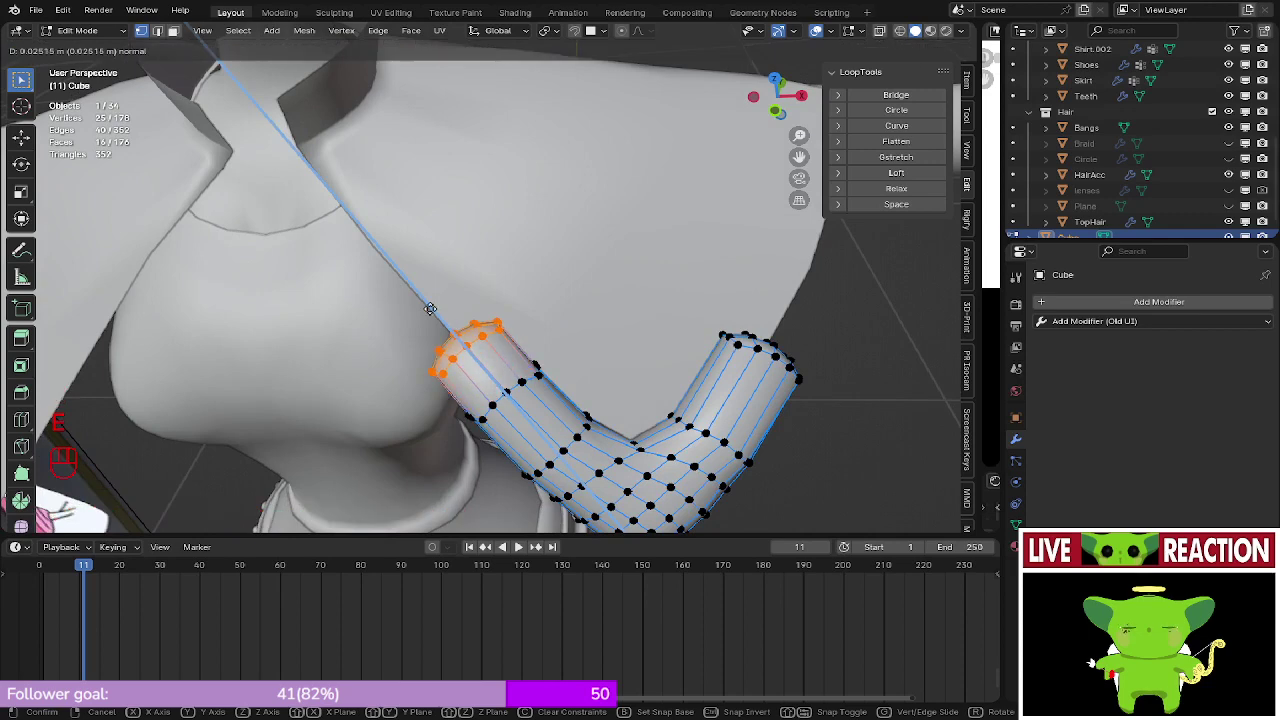
{"action": "left_click", "coordinate": [398, 280]}
- Nudge the trim's extruded end cap closer to the cape's front edge and scale it to 0.869
{"action": "key", "text": "g"}
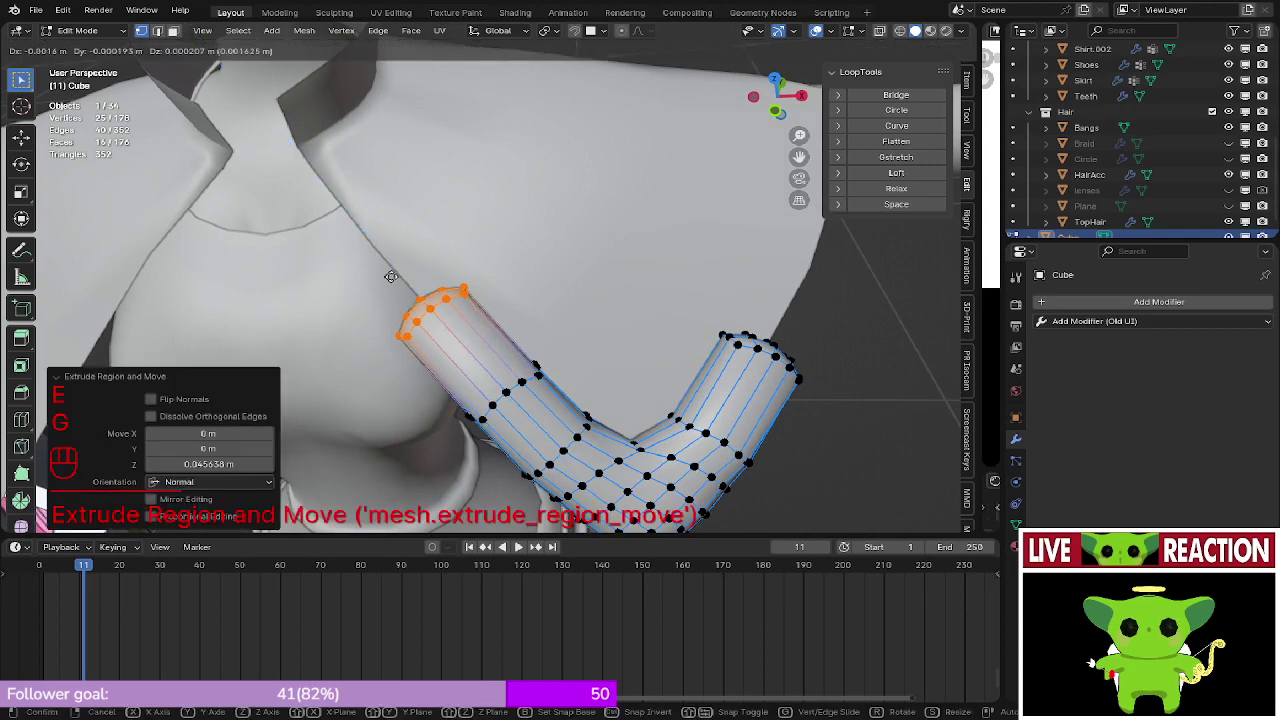
{"action": "left_click", "coordinate": [397, 280]}
{"action": "key", "text": "s"}
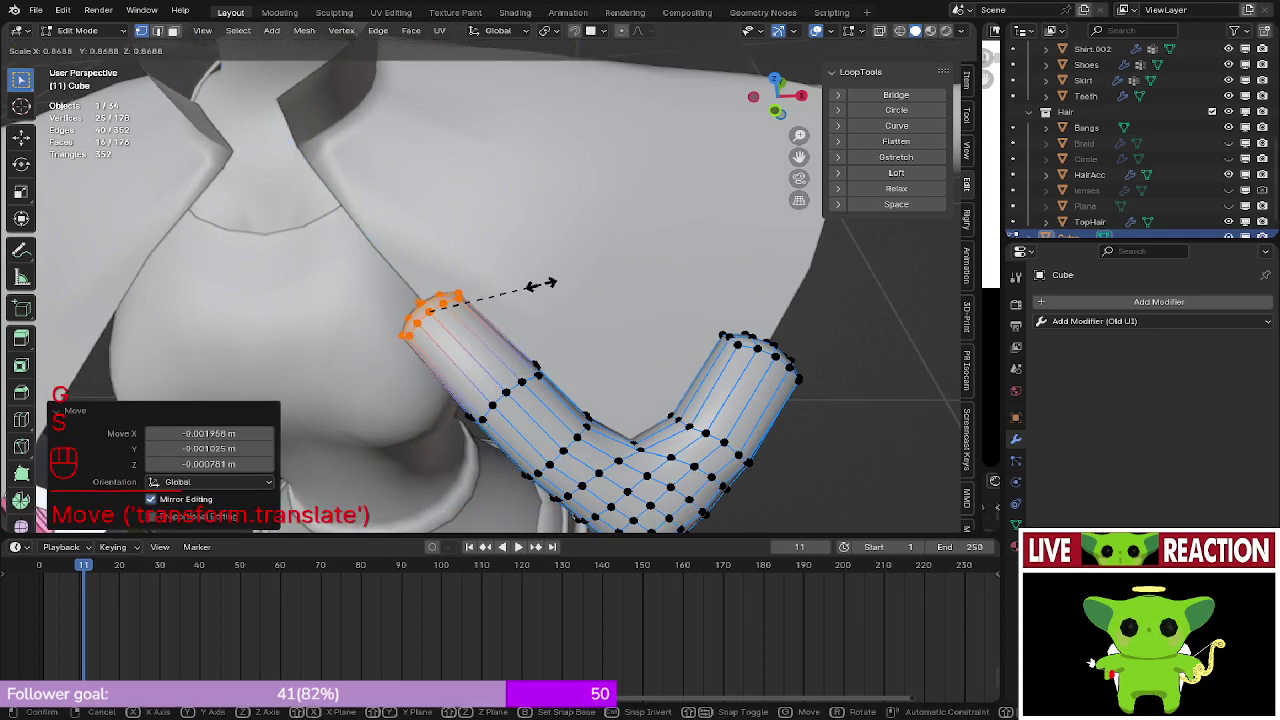
{"action": "left_click", "coordinate": [541, 286]}
- Examine the reference character's fur trim and bow near the collar, and compare them with the modelled trim on the figure
{"action": "middle_click_drag", "start_coordinate": [541, 286], "coordinate": [440, 260]}
{"action": "scroll", "coordinate": [591, 269], "scroll_direction": "down", "scroll_amount": 3}
{"action": "scroll", "coordinate": [629, 186], "scroll_direction": "down", "scroll_amount": 4}
{"action": "scroll", "coordinate": [617, 194], "scroll_direction": "up", "scroll_amount": 3}
{"action": "scroll", "coordinate": [660, 189], "scroll_direction": "down", "scroll_amount": 4}
{"action": "scroll", "coordinate": [440, 260], "scroll_direction": "down", "scroll_amount": 1}
{"action": "middle_click_drag", "start_coordinate": [440, 260], "coordinate": [514, 162], "text": "shift"}
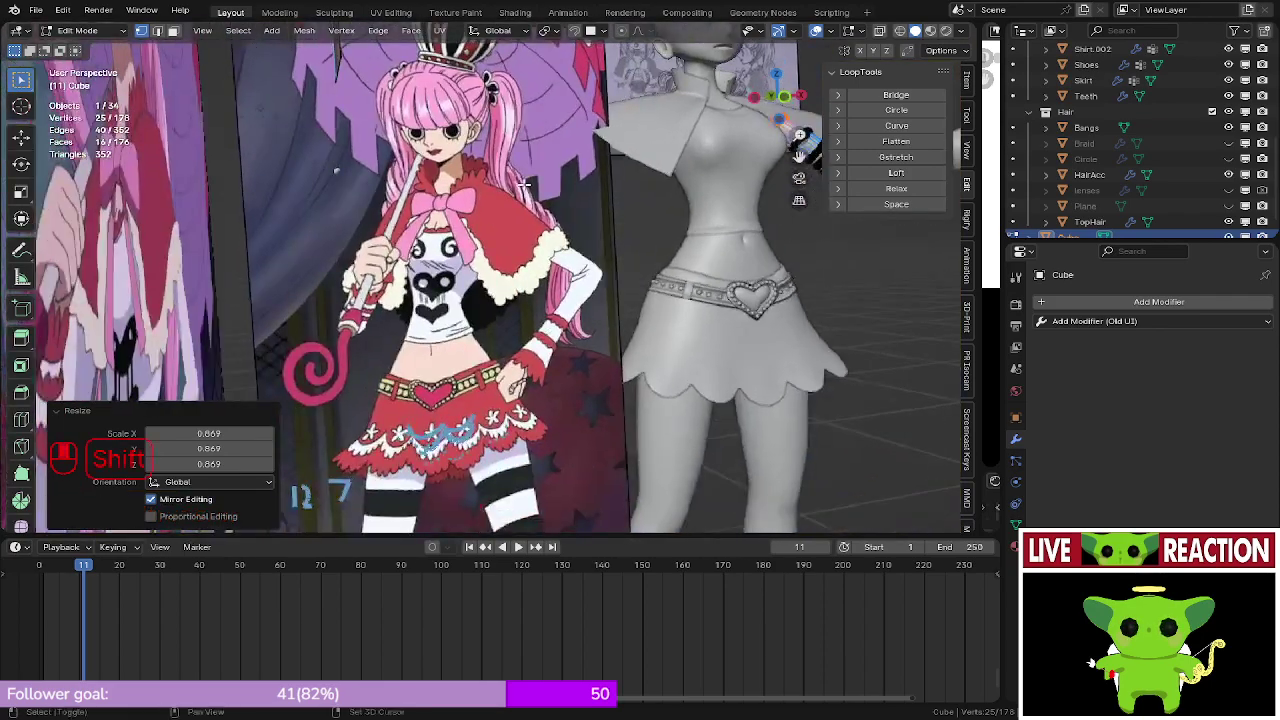
{"action": "scroll", "coordinate": [514, 150], "scroll_direction": "up", "scroll_amount": 8}
{"action": "middle_click_drag", "start_coordinate": [490, 90], "coordinate": [583, 283], "text": "shift"}
{"action": "scroll", "coordinate": [510, 300], "scroll_direction": "up", "scroll_amount": 2}
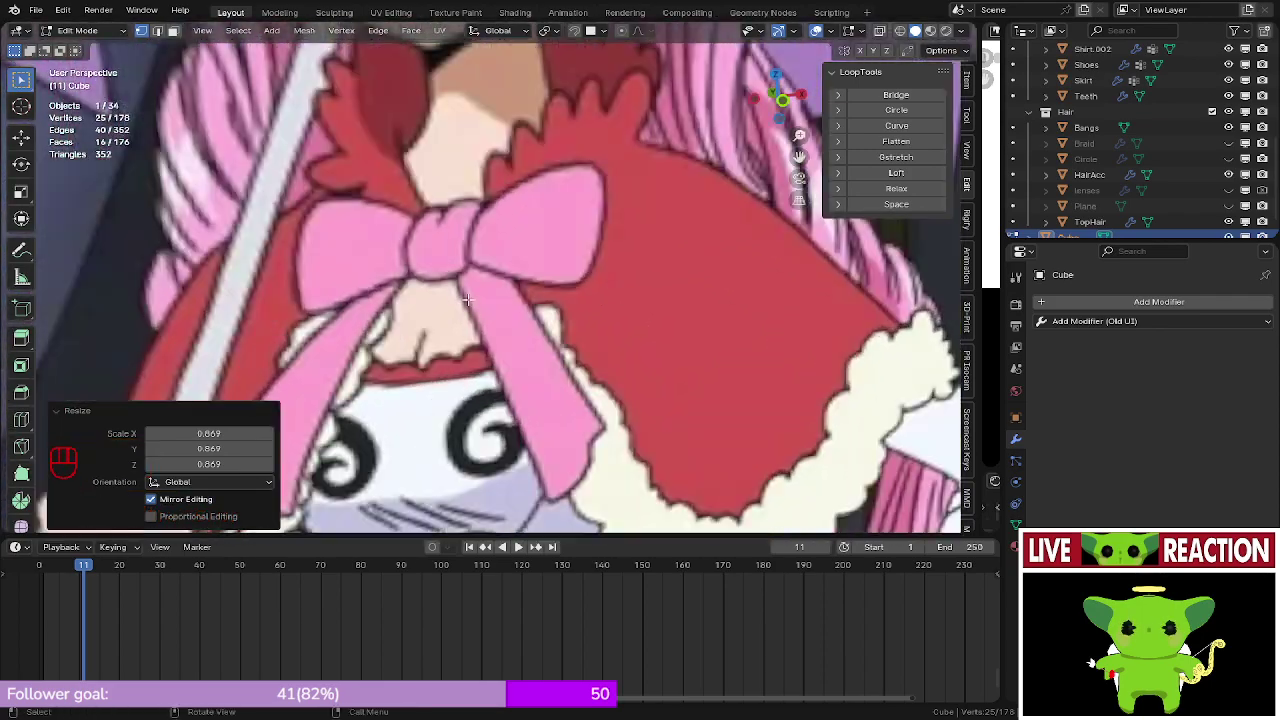
{"action": "scroll", "coordinate": [602, 248], "scroll_direction": "down", "scroll_amount": 7}
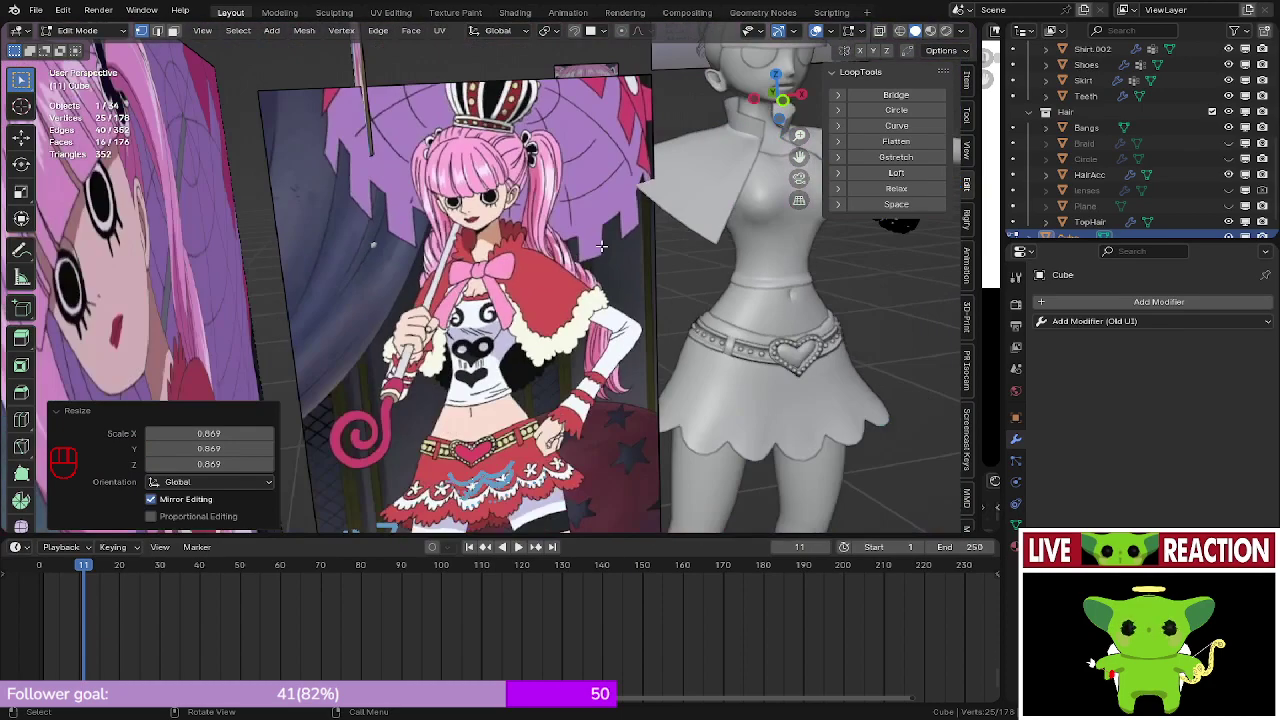
{"action": "middle_click_drag", "start_coordinate": [602, 248], "coordinate": [482, 320]}
{"action": "scroll", "coordinate": [523, 297], "scroll_direction": "down", "scroll_amount": 3}
{"action": "scroll", "coordinate": [490, 300], "scroll_direction": "up", "scroll_amount": 4}
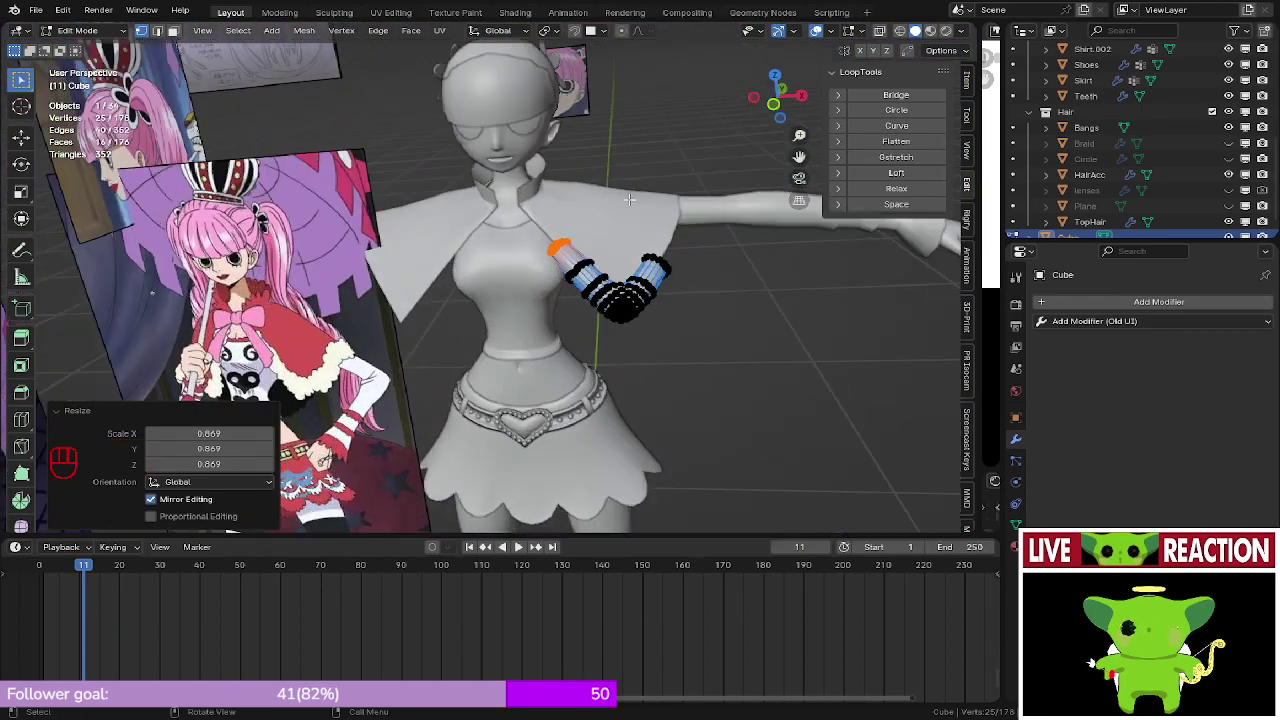
{"action": "middle_click_drag", "start_coordinate": [688, 115], "coordinate": [540, 87], "text": "shift"}
{"action": "scroll", "coordinate": [540, 87], "scroll_direction": "up", "scroll_amount": 6}
{"action": "middle_click_drag", "start_coordinate": [491, 133], "coordinate": [510, 292], "text": "shift"}
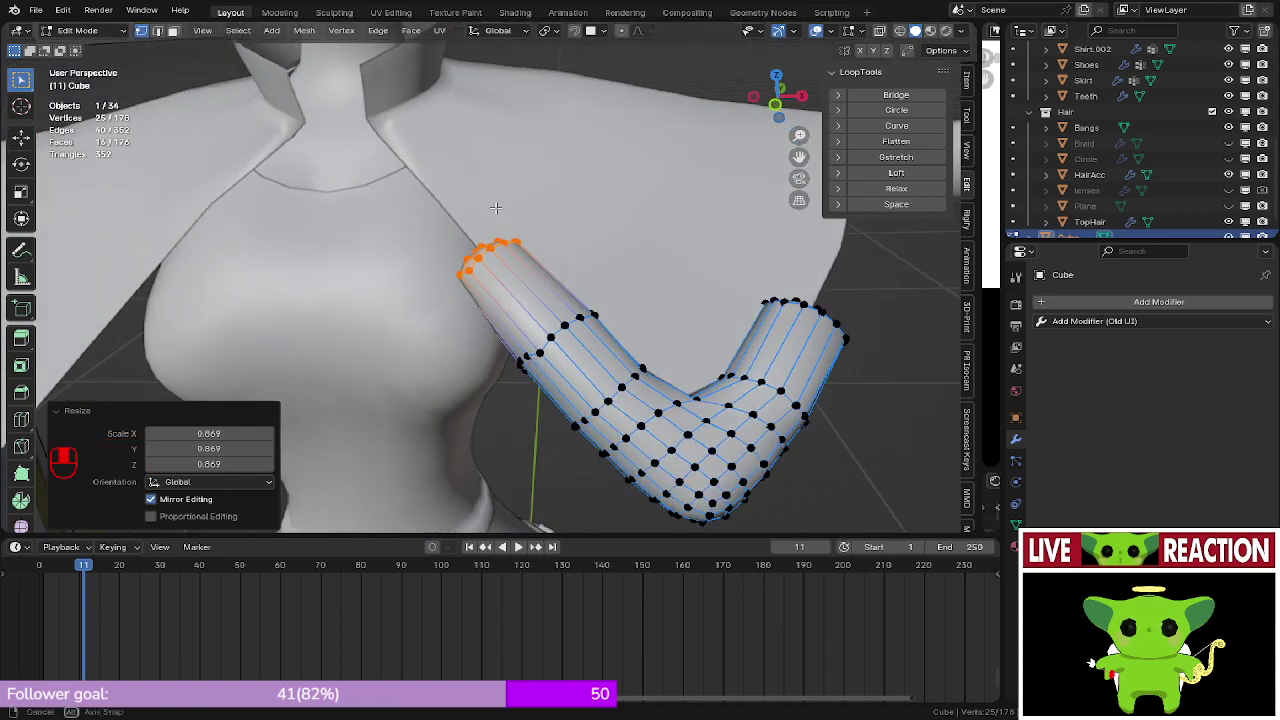
- Relax the edge loop just below the trim's extruded end with LoopTools and scale it to 0.907
{"action": "left_click", "coordinate": [553, 338], "text": "alt"}
{"action": "left_click", "coordinate": [555, 338], "text": "alt"}
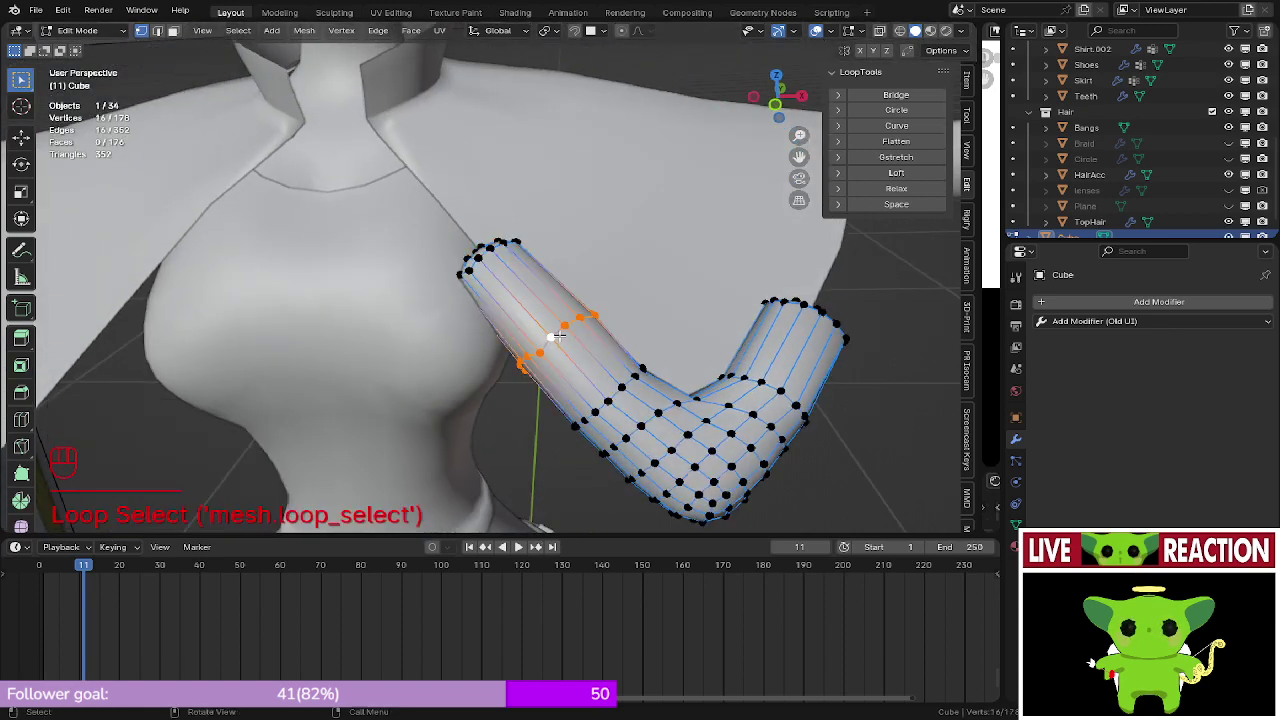
{"action": "left_click", "coordinate": [892, 188]}
{"action": "middle_click_drag", "start_coordinate": [700, 255], "coordinate": [686, 280]}
{"action": "key", "text": "s"}
{"action": "left_click", "coordinate": [676, 278]}
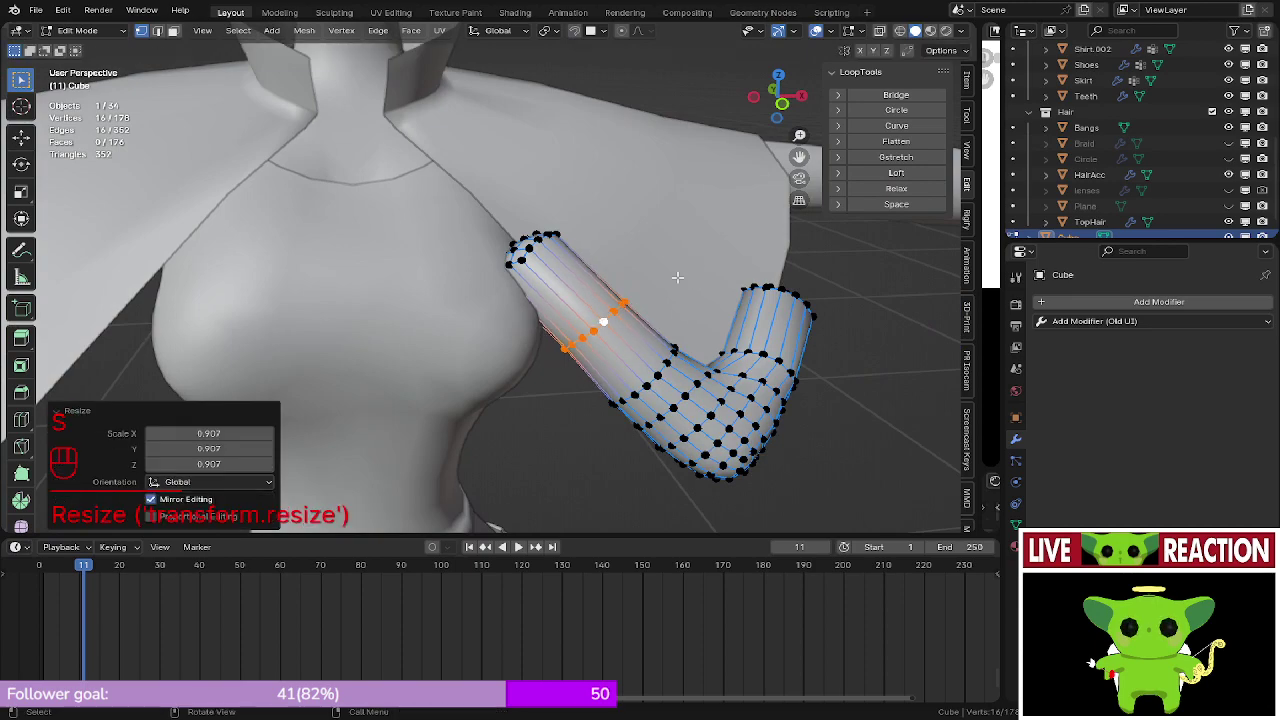
- Select the whole chest-side end cap through wireframe shading and extrude it 0.017438 m along its normal in solid shading
{"action": "scroll", "coordinate": [586, 277], "scroll_direction": "up", "scroll_amount": 5}
{"action": "scroll", "coordinate": [641, 251], "scroll_direction": "down", "scroll_amount": 5}
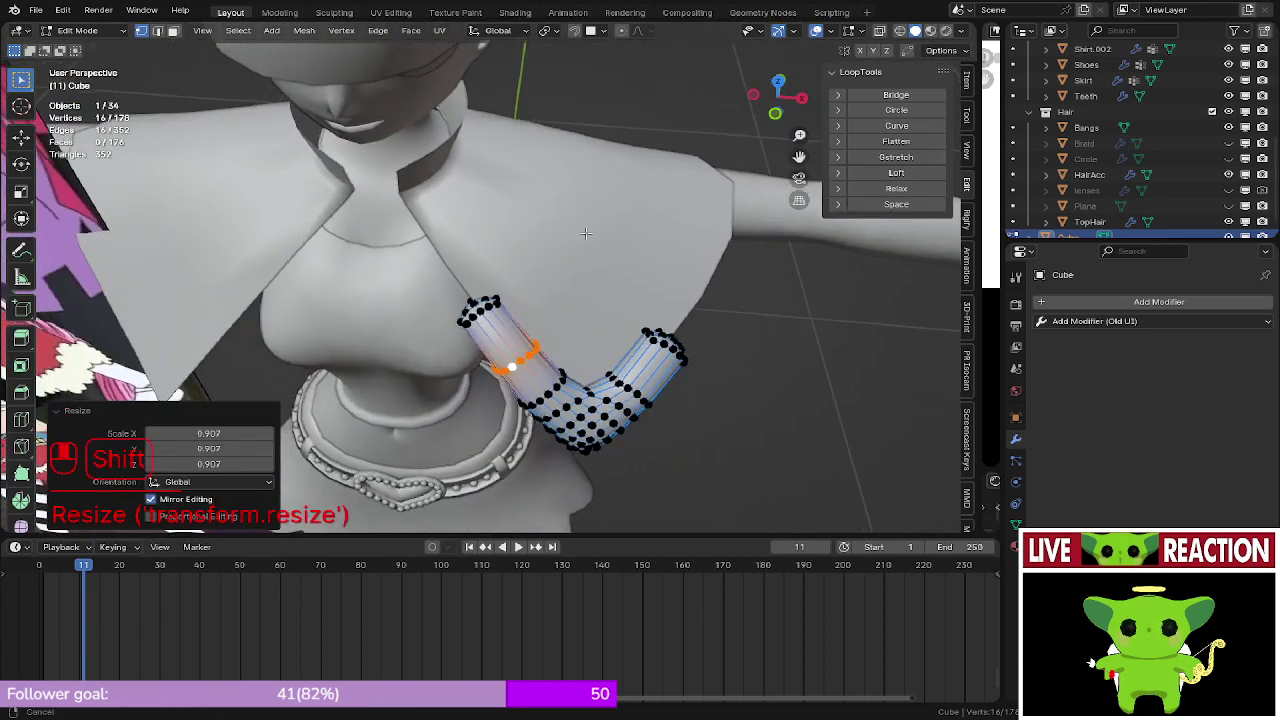
{"action": "scroll", "coordinate": [534, 300], "scroll_direction": "up", "scroll_amount": 6}
{"action": "left_click", "coordinate": [469, 390], "text": "alt"}
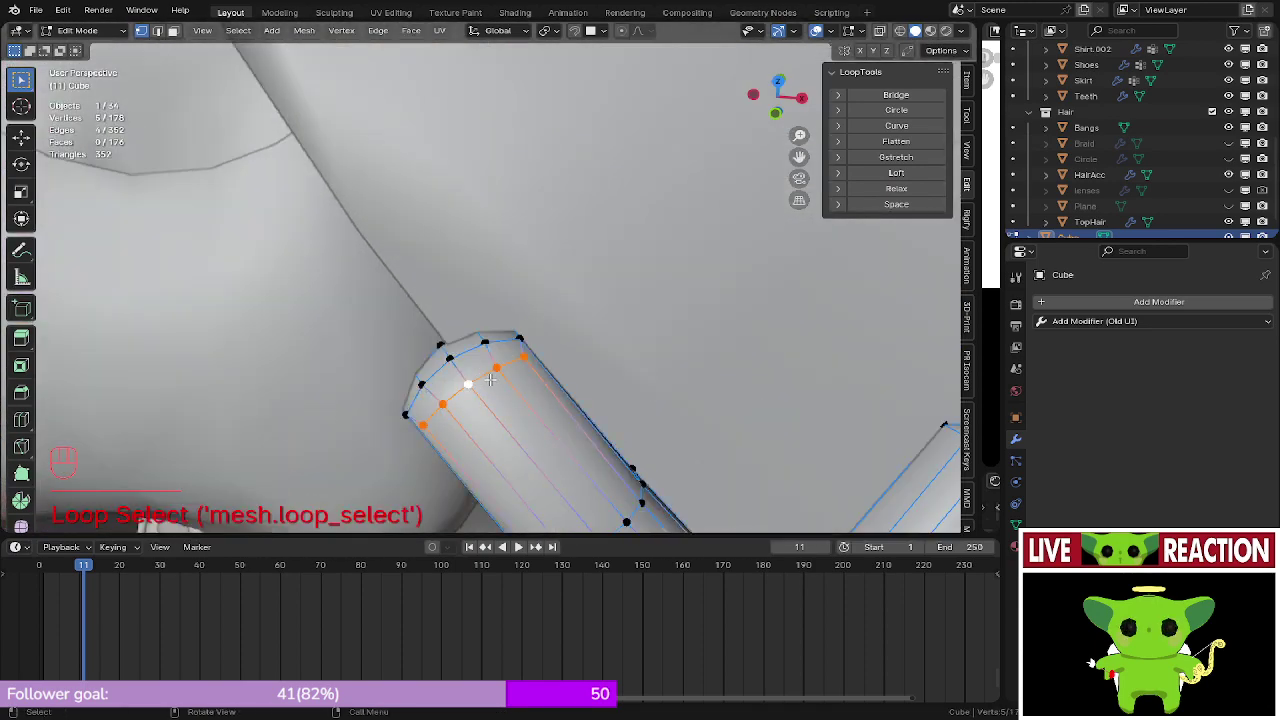
{"action": "key", "text": "shift+z"}
{"action": "mouse_move", "coordinate": [296, 280]}
{"action": "left_mouse_down"}
{"action": "mouse_move", "coordinate": [530, 386]}
{"action": "mouse_move", "coordinate": [553, 440]}
{"action": "left_mouse_up"}
{"action": "key", "text": "z"}
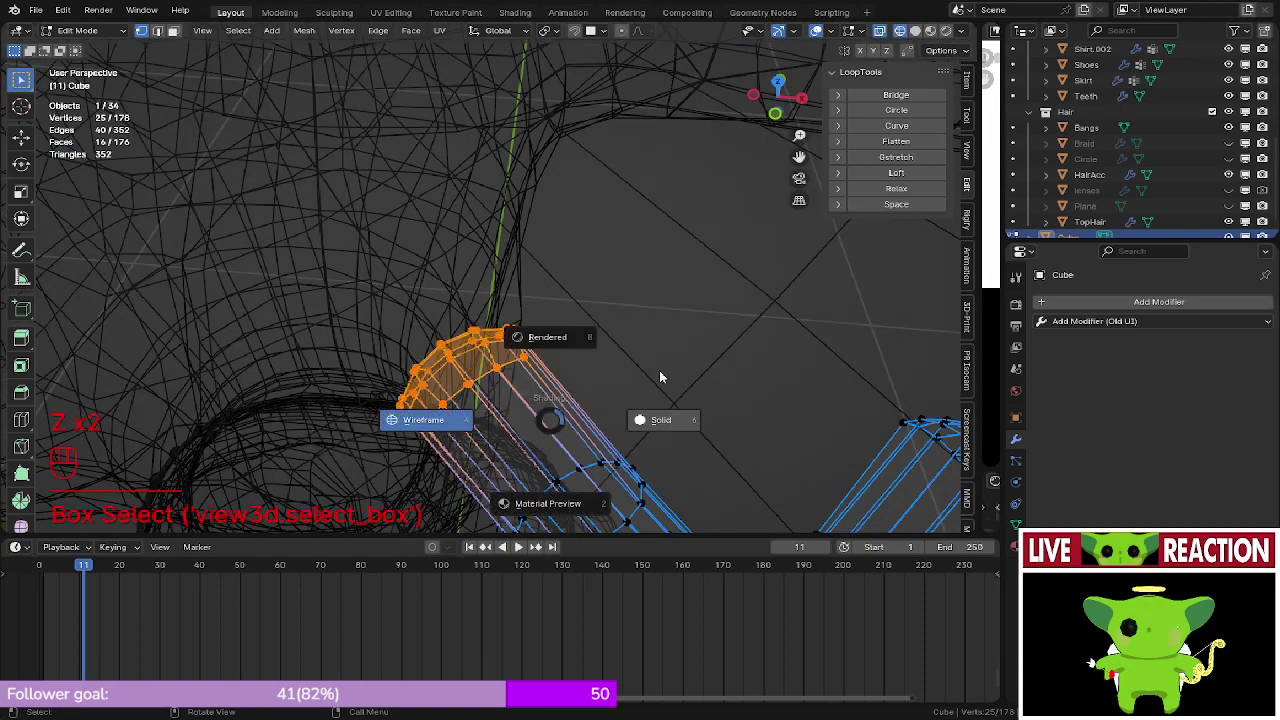
{"action": "left_click", "coordinate": [660, 376]}
{"action": "middle_click_drag", "start_coordinate": [664, 372], "coordinate": [709, 294]}
{"action": "key", "text": "e"}
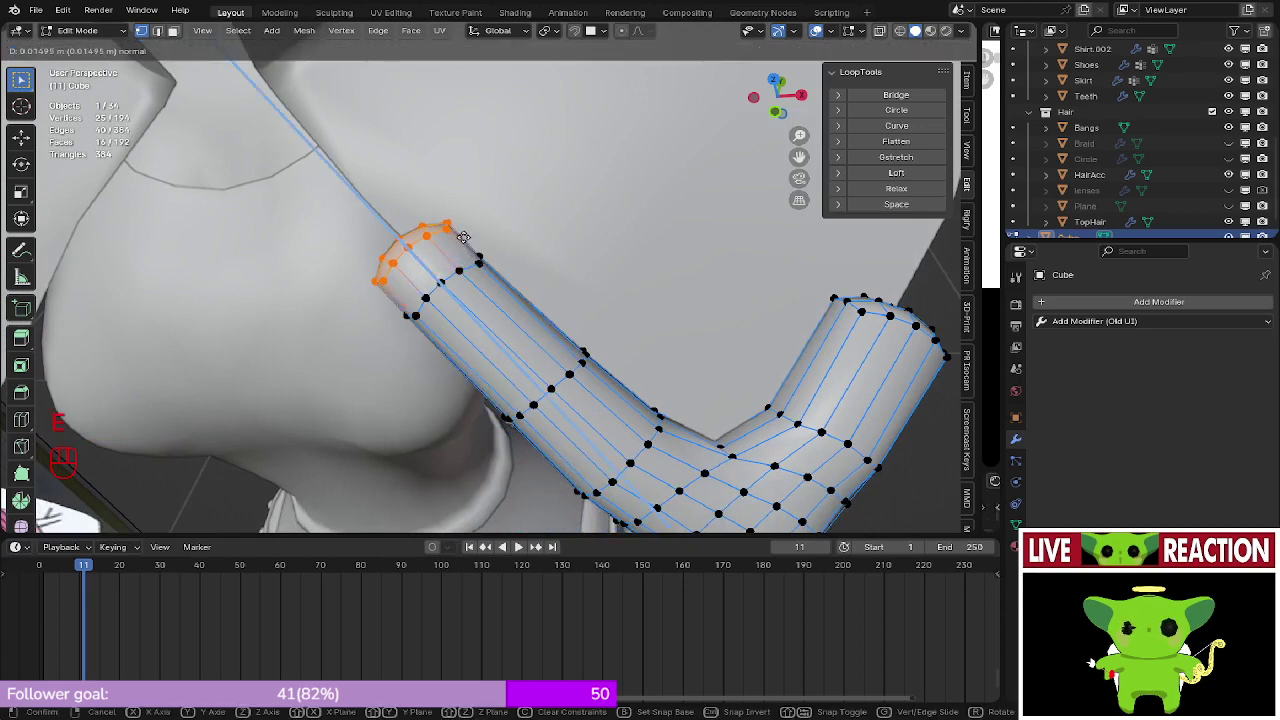
{"action": "left_click", "coordinate": [466, 244]}
- Move the extruded end cap slightly so it follows the cape's front edge
{"action": "middle_click_drag", "start_coordinate": [466, 244], "coordinate": [560, 271], "text": "shift"}
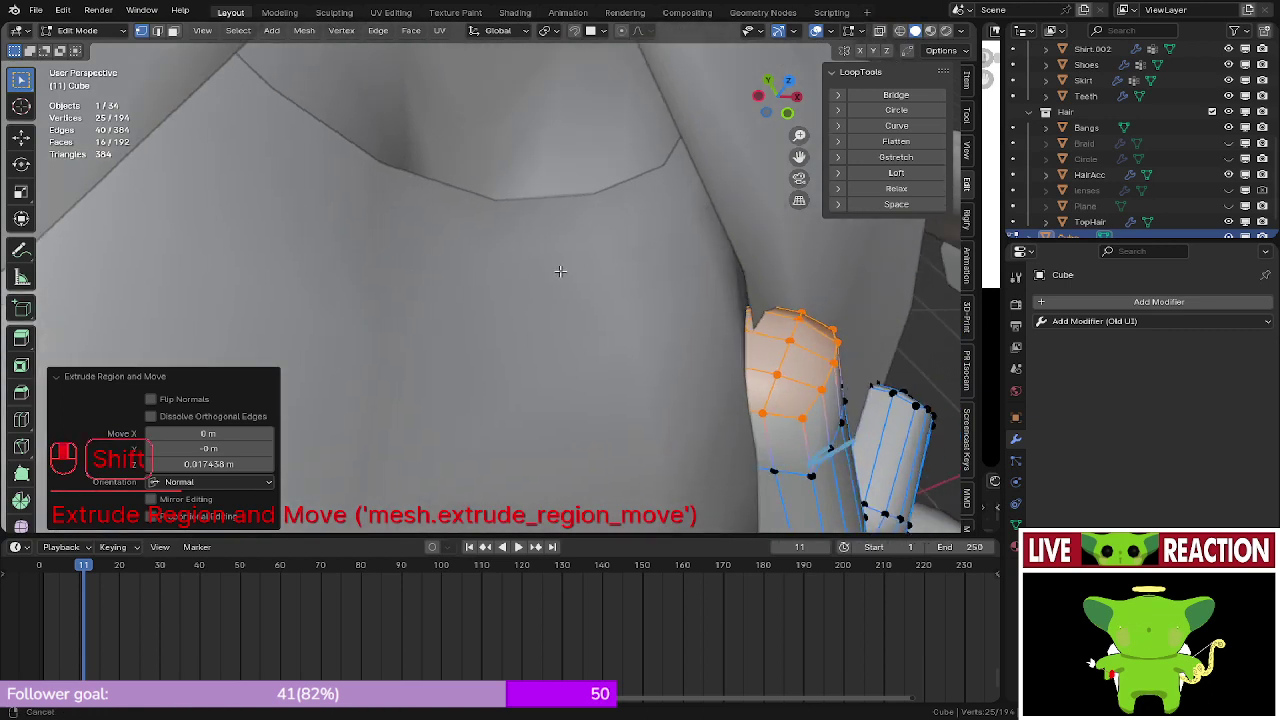
{"action": "key", "text": "g"}
{"action": "left_click", "coordinate": [735, 297]}
- Relax the edge loop directly below the end cap, shift it slightly, and scale it to 0.946
{"action": "middle_click_drag", "start_coordinate": [908, 377], "coordinate": [752, 414]}
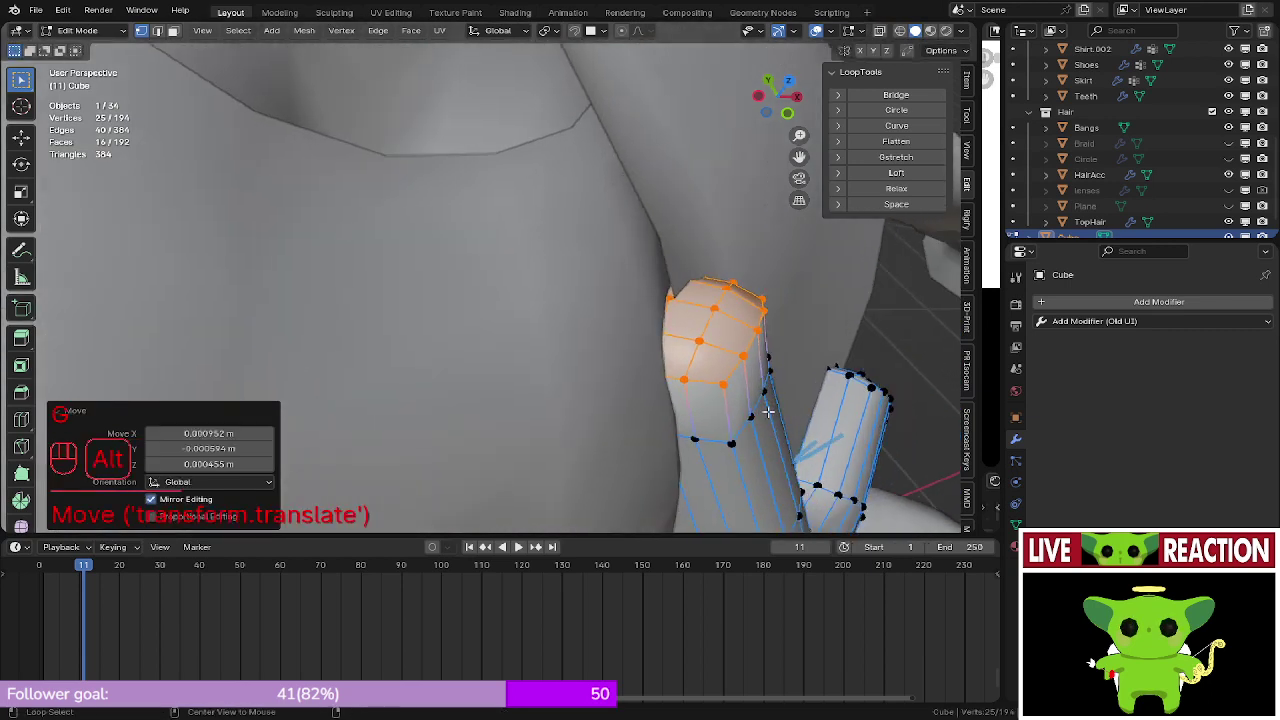
{"action": "left_click", "coordinate": [748, 415], "text": "alt"}
{"action": "left_click", "coordinate": [896, 189]}
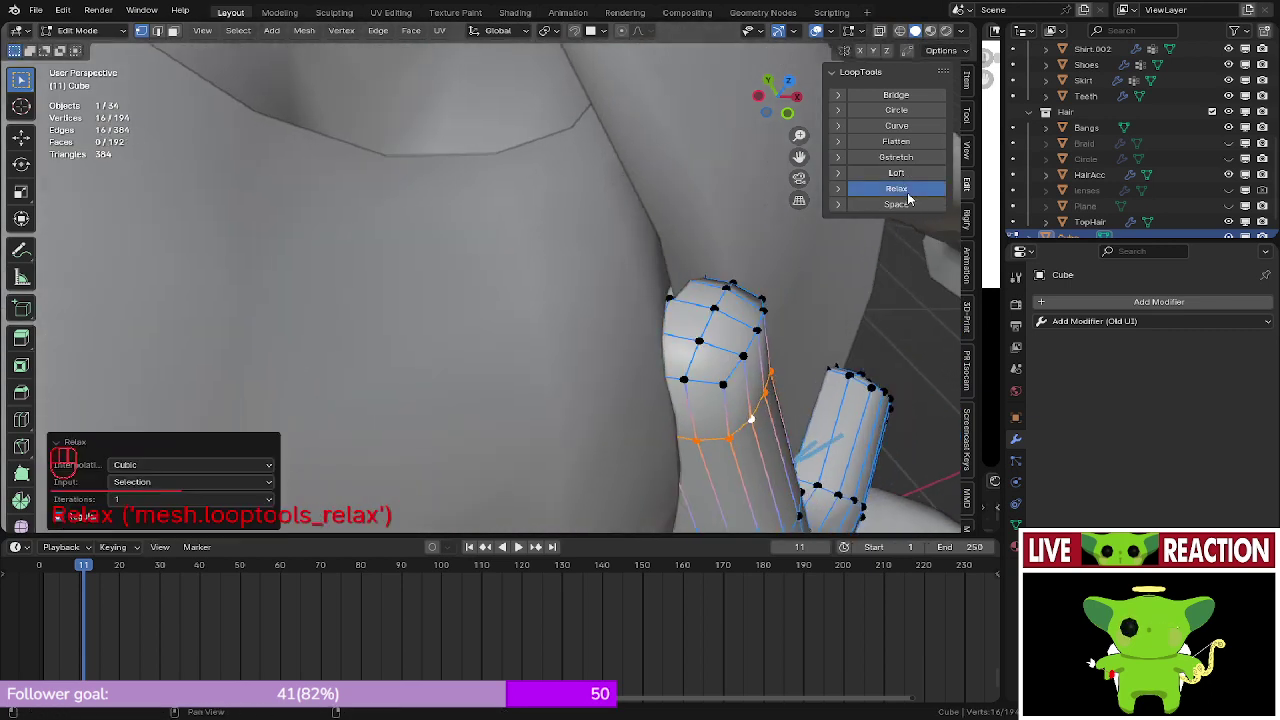
{"action": "middle_click_drag", "start_coordinate": [761, 388], "coordinate": [702, 312], "text": "shift"}
{"action": "middle_click_drag", "start_coordinate": [702, 312], "coordinate": [560, 345]}
{"action": "key", "text": "g"}
{"action": "right_click", "coordinate": [727, 363]}
{"action": "key", "text": "g"}
{"action": "left_click", "coordinate": [733, 364]}
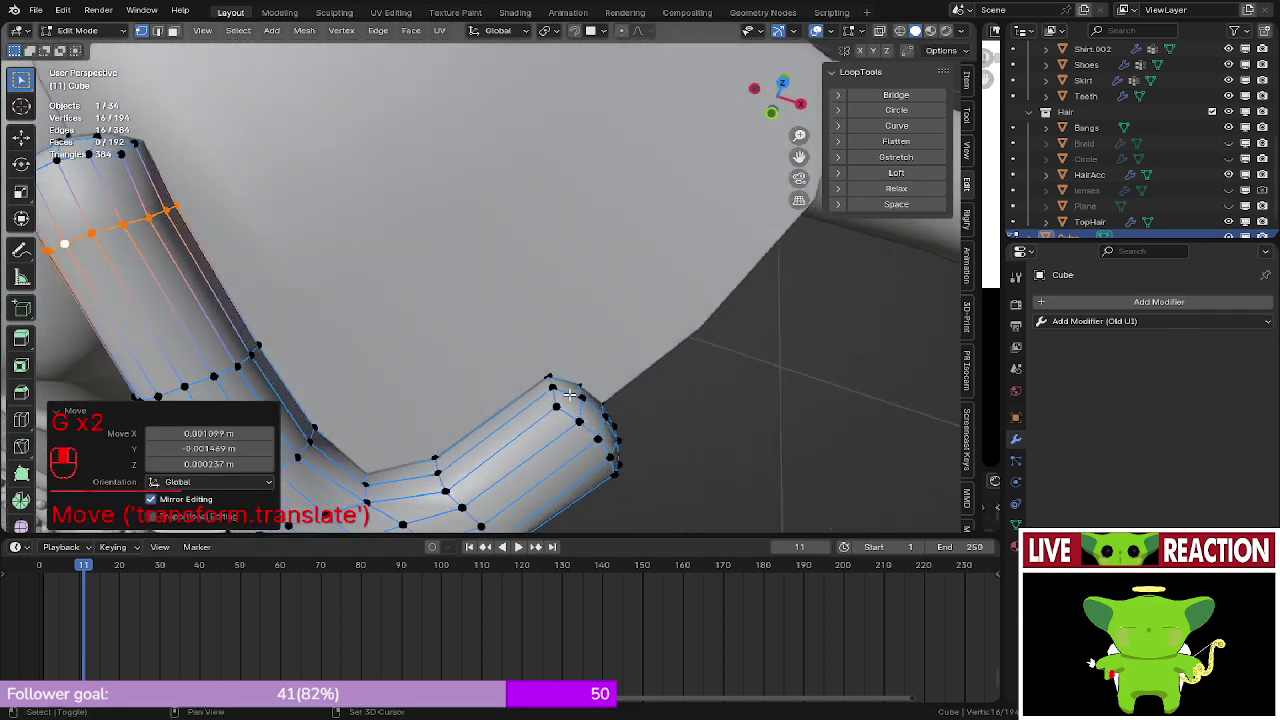
{"action": "middle_click_drag", "start_coordinate": [520, 385], "coordinate": [750, 405], "text": "shift"}
{"action": "key", "text": "s"}
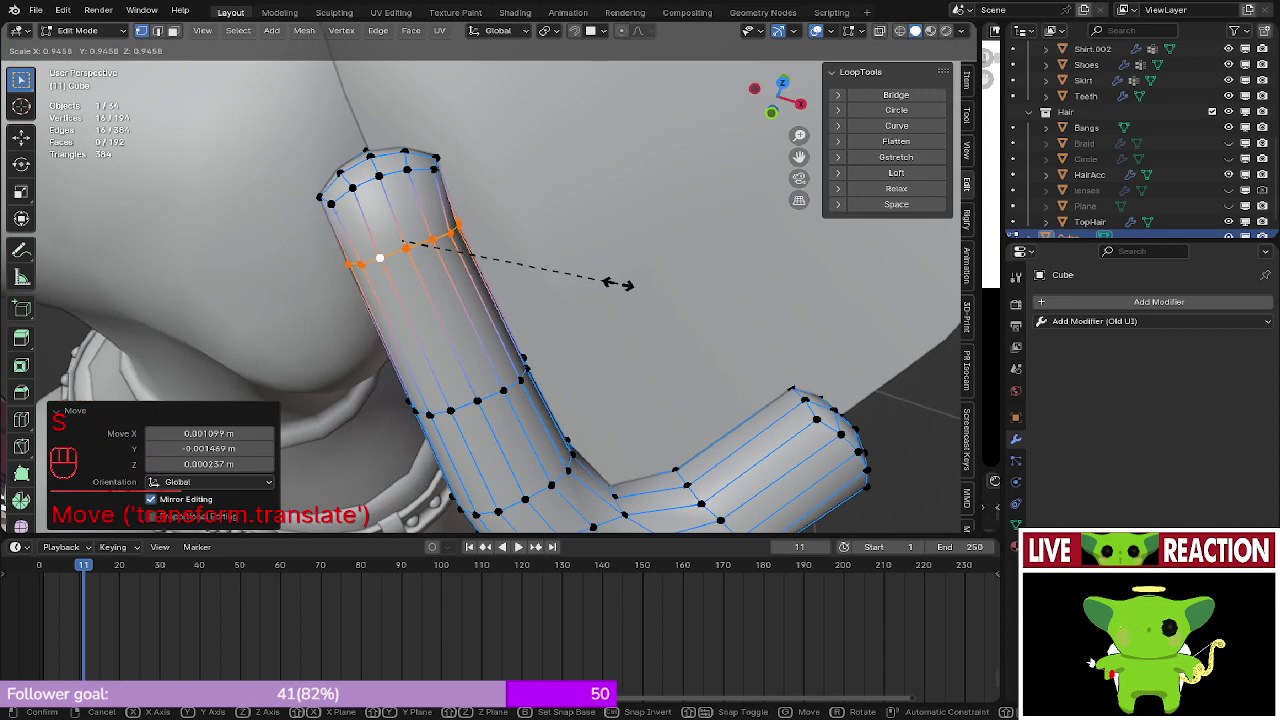
{"action": "left_click", "coordinate": [618, 284]}
- Box-select the full end cap through wireframe shading and extrude it 0.014639 m along its normal toward the collar
{"action": "middle_click_drag", "start_coordinate": [416, 179], "coordinate": [478, 241], "text": "shift"}
{"action": "scroll", "coordinate": [454, 240], "scroll_direction": "down", "scroll_amount": 3}
{"action": "scroll", "coordinate": [478, 241], "scroll_direction": "up", "scroll_amount": 5}
{"action": "key", "text": "z"}
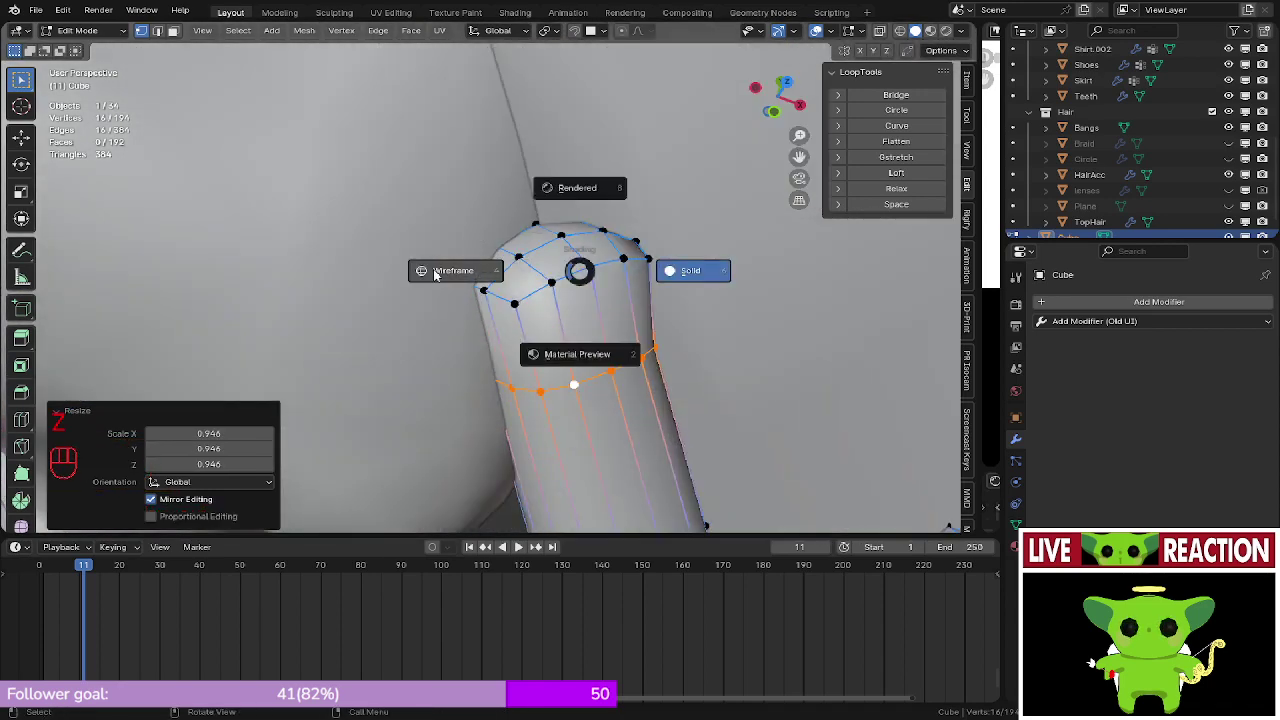
{"action": "left_click", "coordinate": [457, 271]}
{"action": "left_click_drag", "start_coordinate": [414, 186], "coordinate": [661, 300]}
{"action": "middle_click_drag", "start_coordinate": [661, 300], "coordinate": [608, 300]}
{"action": "key", "text": "z"}
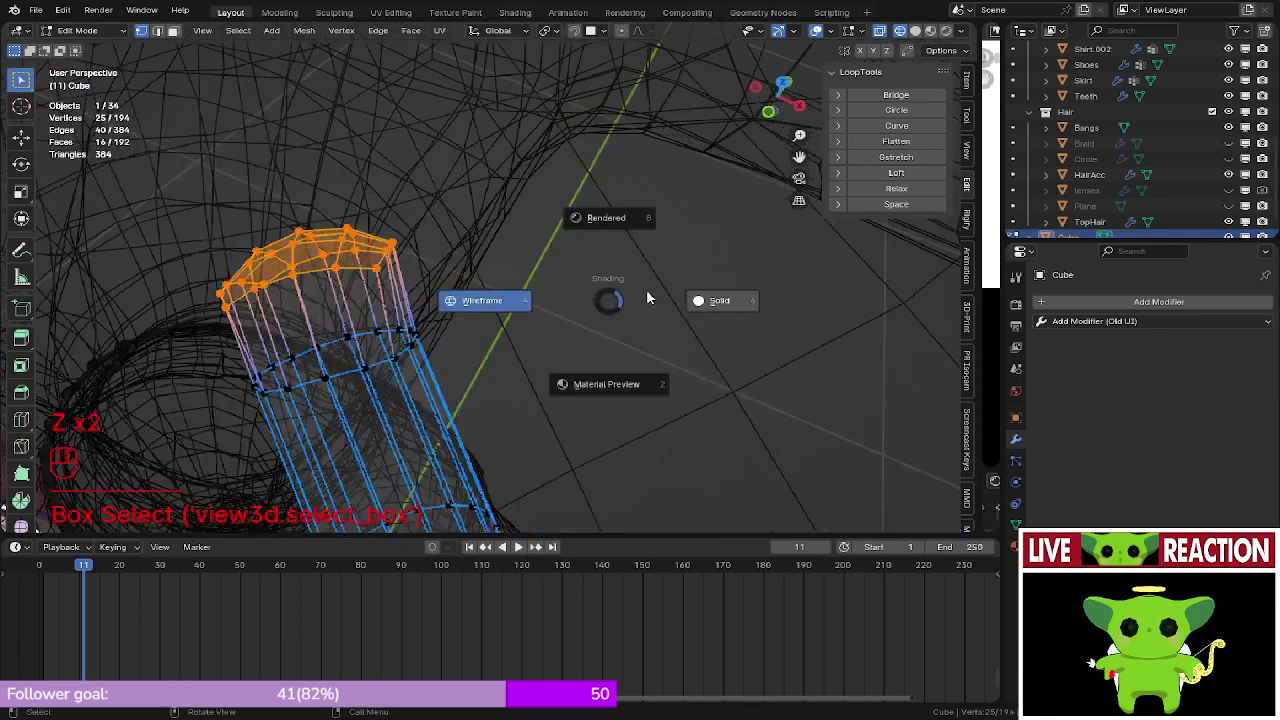
{"action": "left_click", "coordinate": [660, 297]}
{"action": "mouse_move", "coordinate": [330, 215]}
{"action": "middle_mouse_down", "text": "shift"}
{"action": "mouse_move", "coordinate": [606, 303]}
{"action": "mouse_move", "coordinate": [600, 264]}
{"action": "middle_mouse_up", "text": "shift"}
{"action": "scroll", "coordinate": [606, 303], "scroll_direction": "down", "scroll_amount": 4}
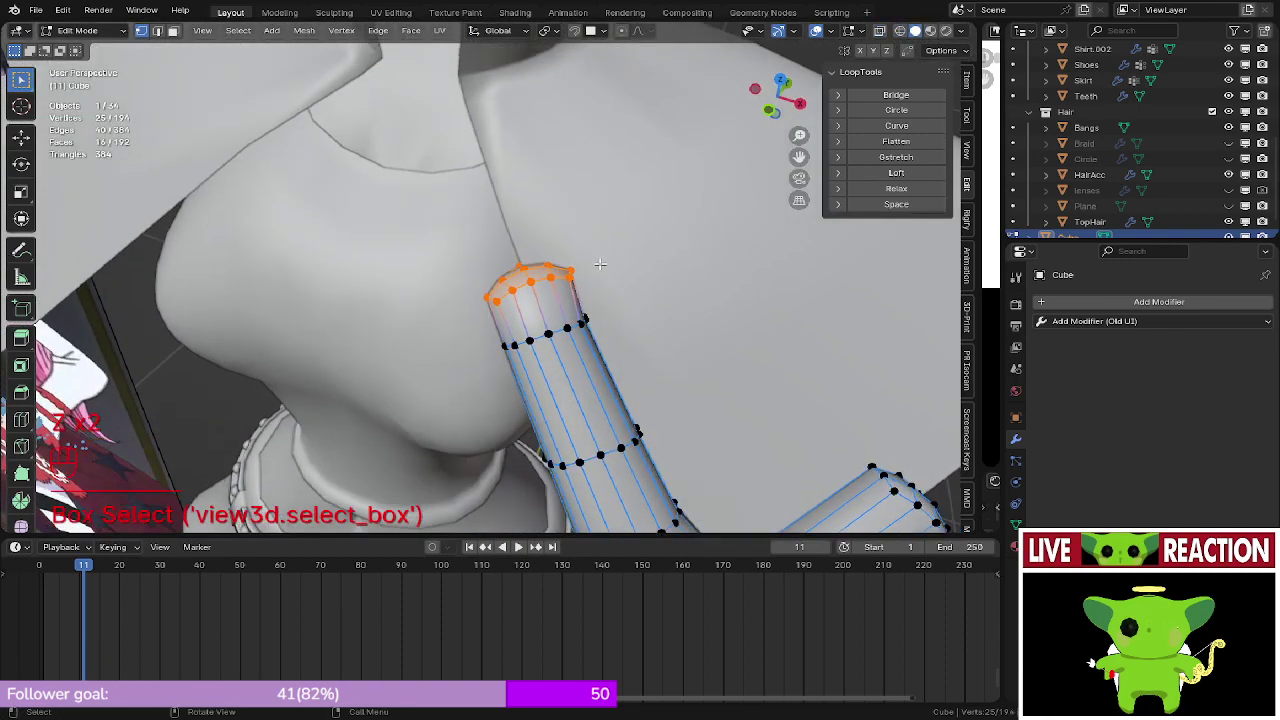
{"action": "key", "text": "e"}
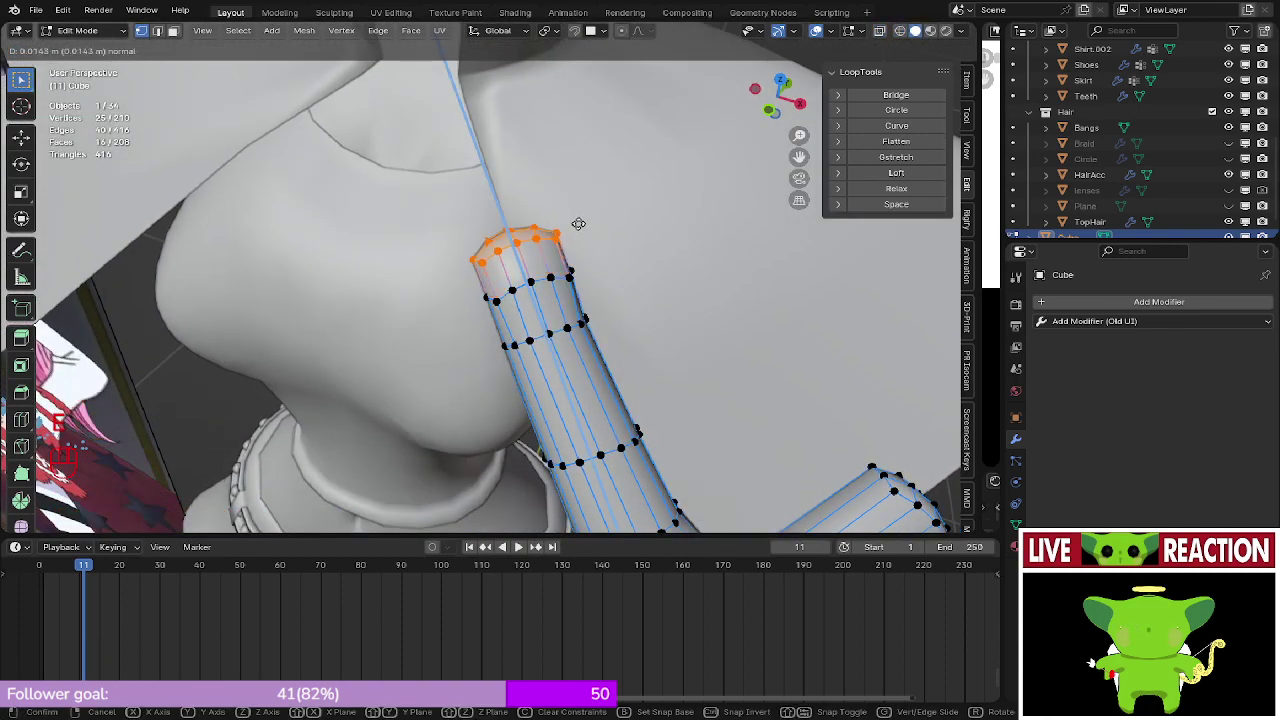
{"action": "left_click", "coordinate": [579, 223]}
- Scale the newly extruded end cap to 0.720 to taper the trim's tip
{"action": "middle_click_drag", "start_coordinate": [580, 223], "coordinate": [612, 272], "text": "shift"}
{"action": "key", "text": "s"}
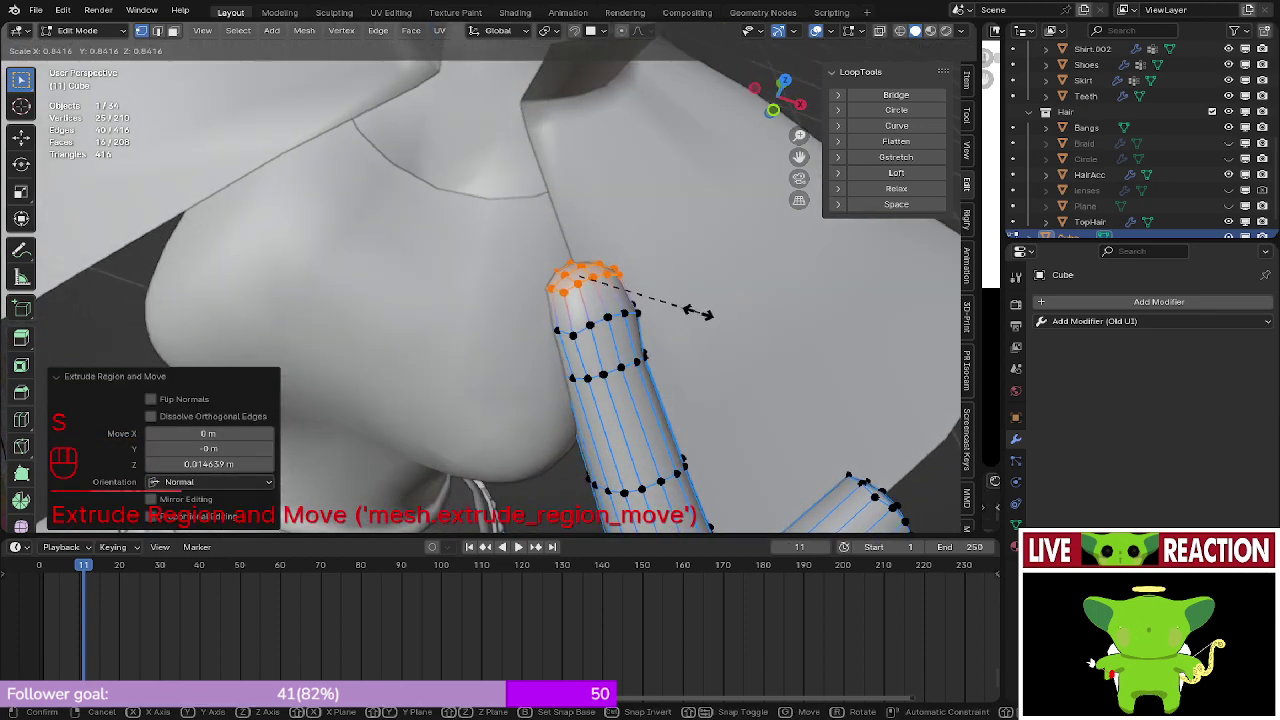
{"action": "left_click", "coordinate": [683, 309]}
- Relax the edge loop below the tapered tip, scale it to about 0.85, and return to Object Mode
{"action": "scroll", "coordinate": [622, 362], "scroll_direction": "up", "scroll_amount": 3}
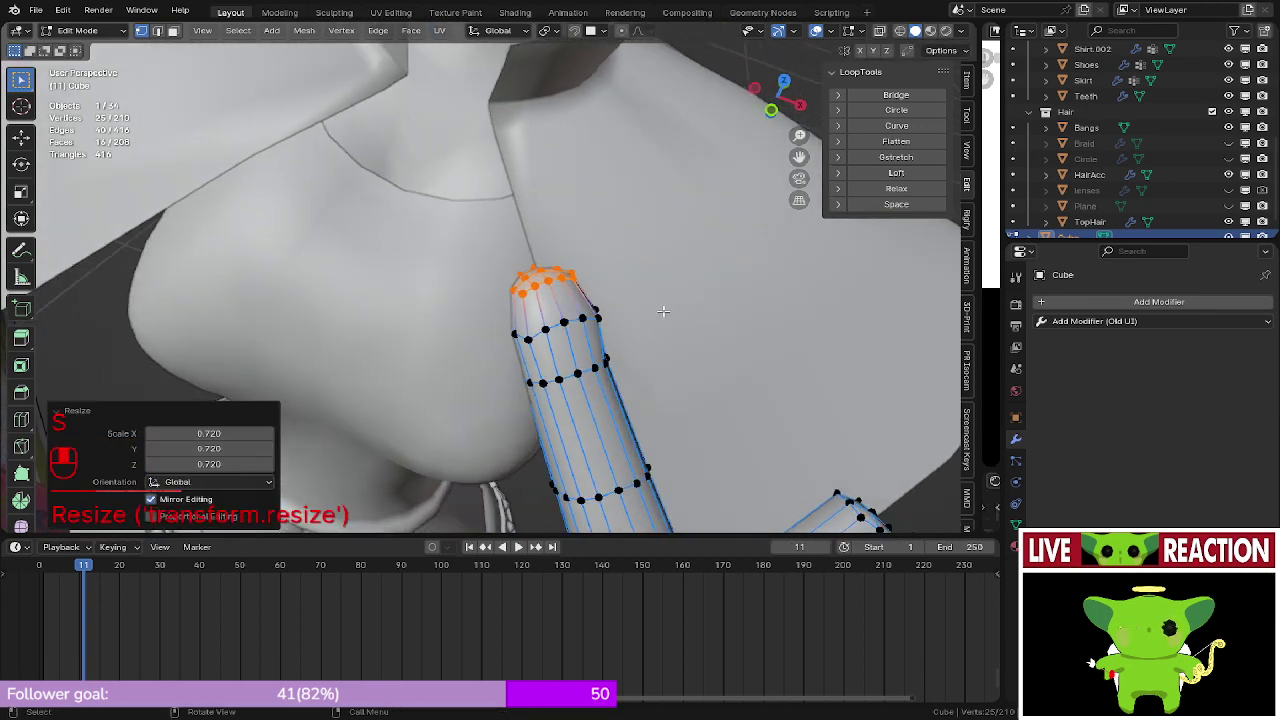
{"action": "left_click", "coordinate": [622, 362], "text": "alt"}
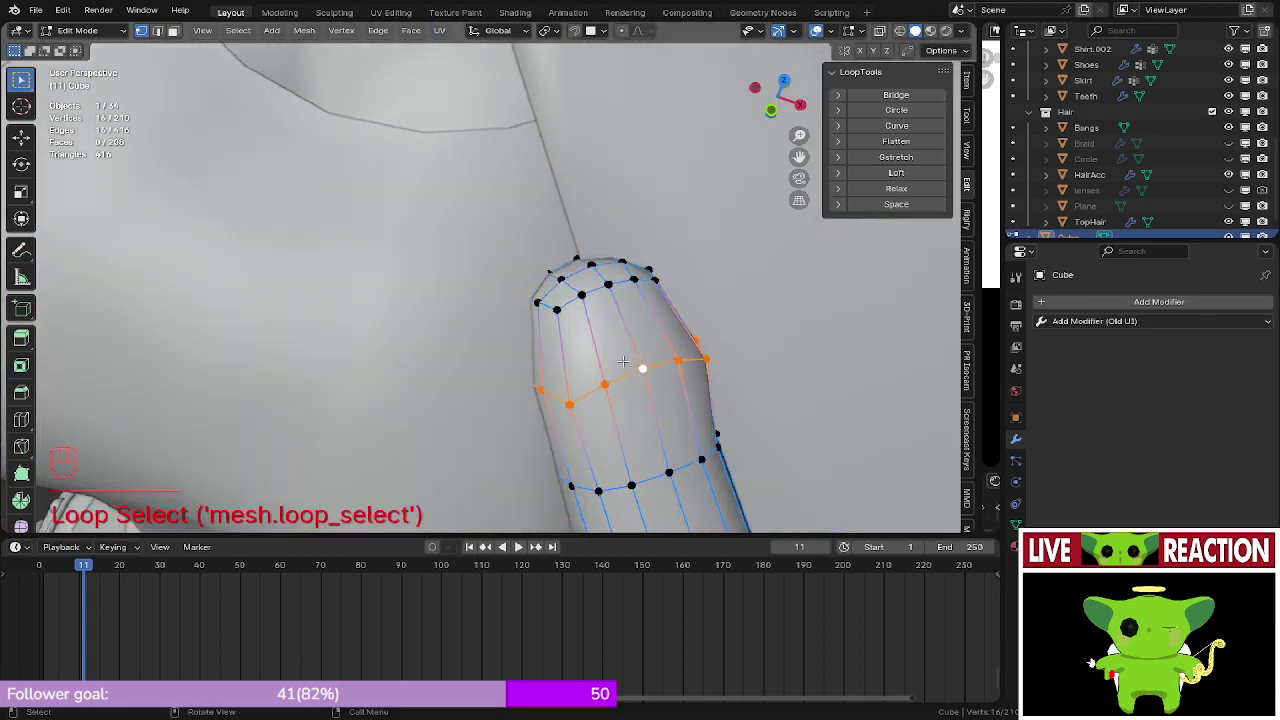
{"action": "left_click", "coordinate": [896, 190]}
{"action": "key", "text": "s"}
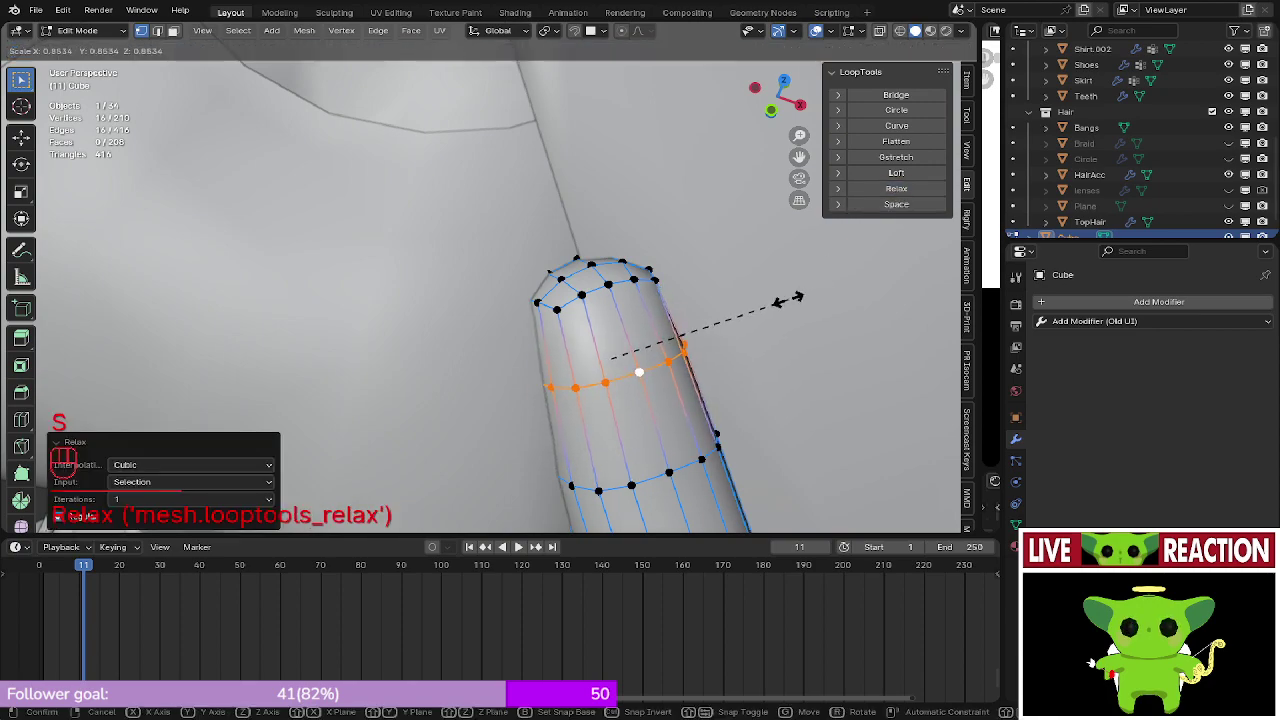
{"action": "left_click", "coordinate": [788, 298]}
{"action": "key", "text": "Tab"}
{"action": "scroll", "coordinate": [739, 417], "scroll_direction": "down", "scroll_amount": 6}
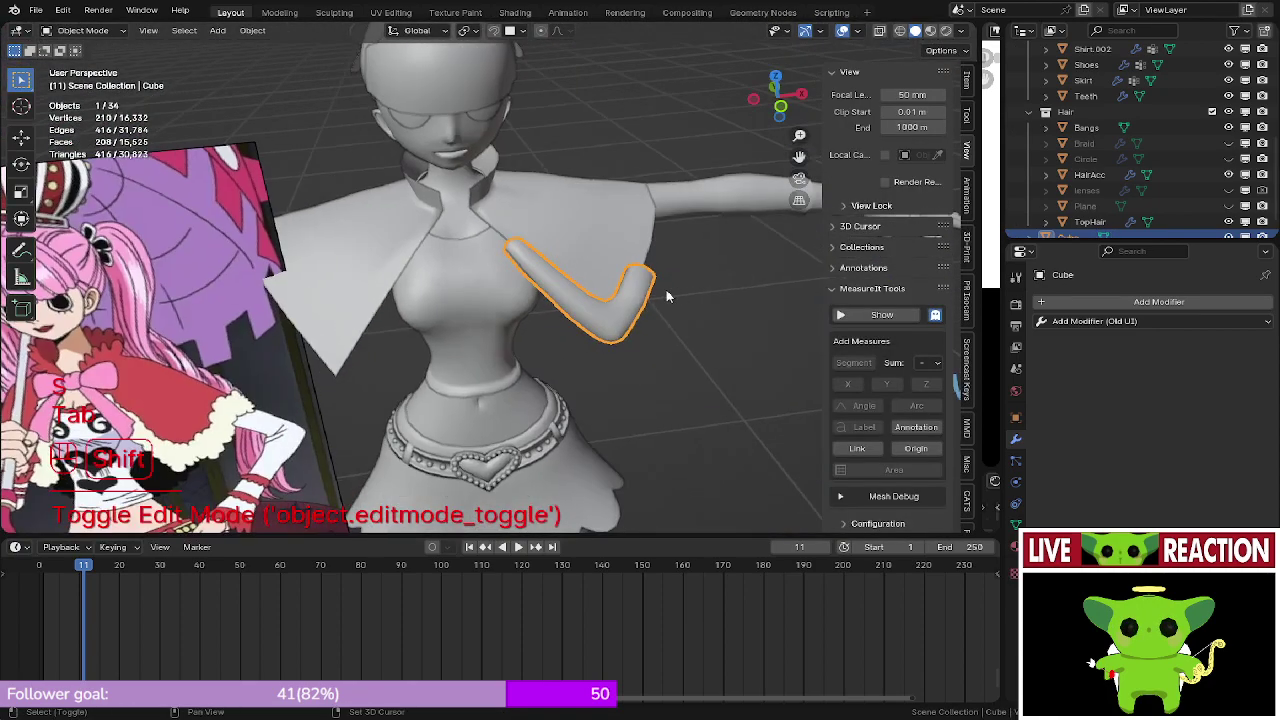
- Select the fur trim together with the cape as the active object and join them into one object
{"action": "scroll", "coordinate": [657, 286], "scroll_direction": "up", "scroll_amount": 4}
{"action": "middle_click_drag", "start_coordinate": [668, 296], "coordinate": [598, 275], "text": "shift"}
{"action": "scroll", "coordinate": [577, 294], "scroll_direction": "up", "scroll_amount": 3}
{"action": "middle_click_drag", "start_coordinate": [598, 275], "coordinate": [558, 294], "text": "shift"}
{"action": "key", "text": "Tab"}
{"action": "key", "text": "Tab"}
{"action": "left_click", "coordinate": [558, 294]}
{"action": "key", "text": "Tab"}
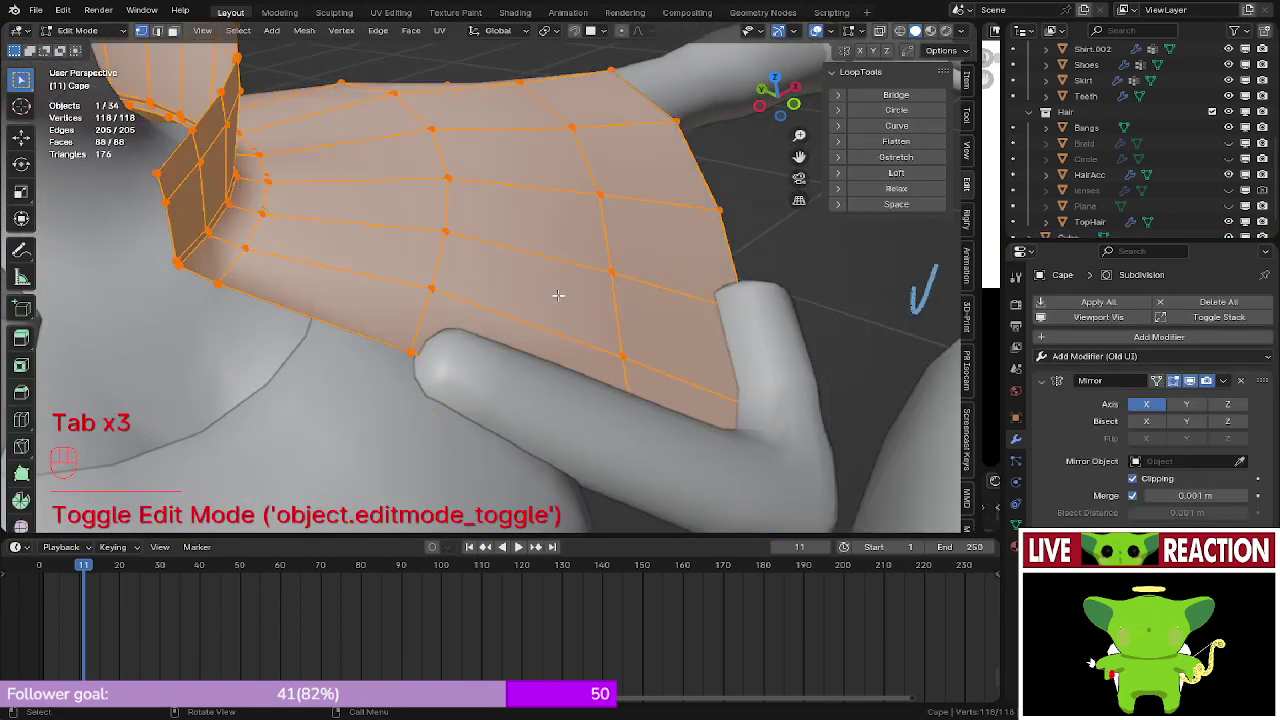
{"action": "key", "text": "Tab"}
{"action": "left_click", "coordinate": [551, 292], "text": "shift"}
{"action": "left_click", "coordinate": [551, 292], "text": "ctrl"}
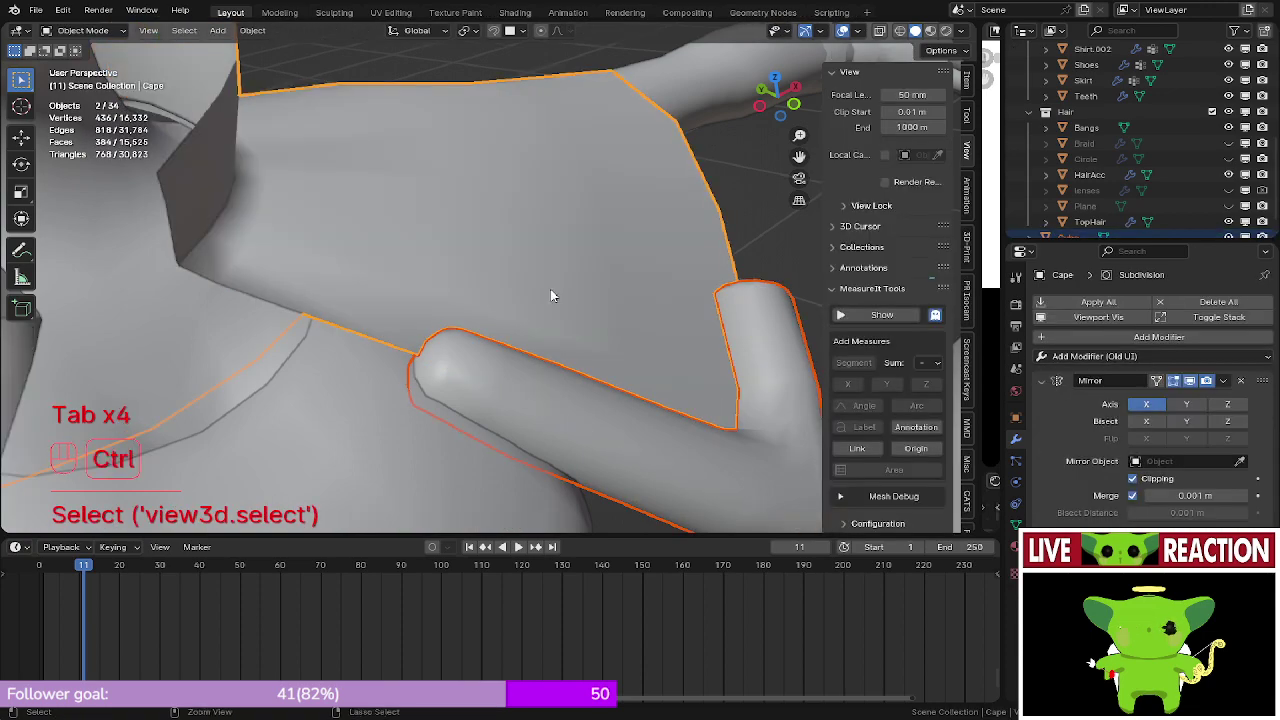
{"action": "key", "text": "ctrl+j"}
- Inspect the joined cape and fur trim from several angles, checking how the trim follows the cape's edge
{"action": "scroll", "coordinate": [557, 317], "scroll_direction": "down", "scroll_amount": 3}
{"action": "middle_click_drag", "start_coordinate": [557, 317], "coordinate": [415, 282]}
{"action": "scroll", "coordinate": [475, 327], "scroll_direction": "down", "scroll_amount": 2}
{"action": "key", "text": "Tab"}
{"action": "key", "text": "Tab"}
{"action": "scroll", "coordinate": [500, 310], "scroll_direction": "up", "scroll_amount": 3}
{"action": "middle_click_drag", "start_coordinate": [500, 310], "coordinate": [520, 288]}
{"action": "middle_click_drag", "start_coordinate": [560, 290], "coordinate": [619, 292], "text": "shift"}
{"action": "left_click_drag", "start_coordinate": [619, 292], "coordinate": [609, 318], "text": "shift"}
{"action": "scroll", "coordinate": [609, 320], "scroll_direction": "up", "scroll_amount": 3}
{"action": "middle_click_drag", "start_coordinate": [609, 320], "coordinate": [628, 296]}
{"action": "mouse_move", "coordinate": [628, 296]}
{"action": "middle_mouse_down", "text": "shift"}
{"action": "mouse_move", "coordinate": [636, 305]}
{"action": "mouse_move", "coordinate": [612, 297]}
{"action": "middle_mouse_up", "text": "shift"}
- In Edit Mode, box-select the trim's collar-side end rings through wireframe and try moving them slightly upward along the cape edge
{"action": "key", "text": "Tab"}
{"action": "key", "text": "z"}
{"action": "mouse_move", "coordinate": [470, 321]}
{"action": "middle_mouse_down"}
{"action": "mouse_move", "coordinate": [440, 322]}
{"action": "mouse_move", "coordinate": [404, 358]}
{"action": "middle_mouse_up"}
{"action": "mouse_move", "coordinate": [404, 358]}
{"action": "middle_mouse_down", "text": "shift"}
{"action": "mouse_move", "coordinate": [407, 370]}
{"action": "mouse_move", "coordinate": [436, 362]}
{"action": "middle_mouse_up", "text": "shift"}
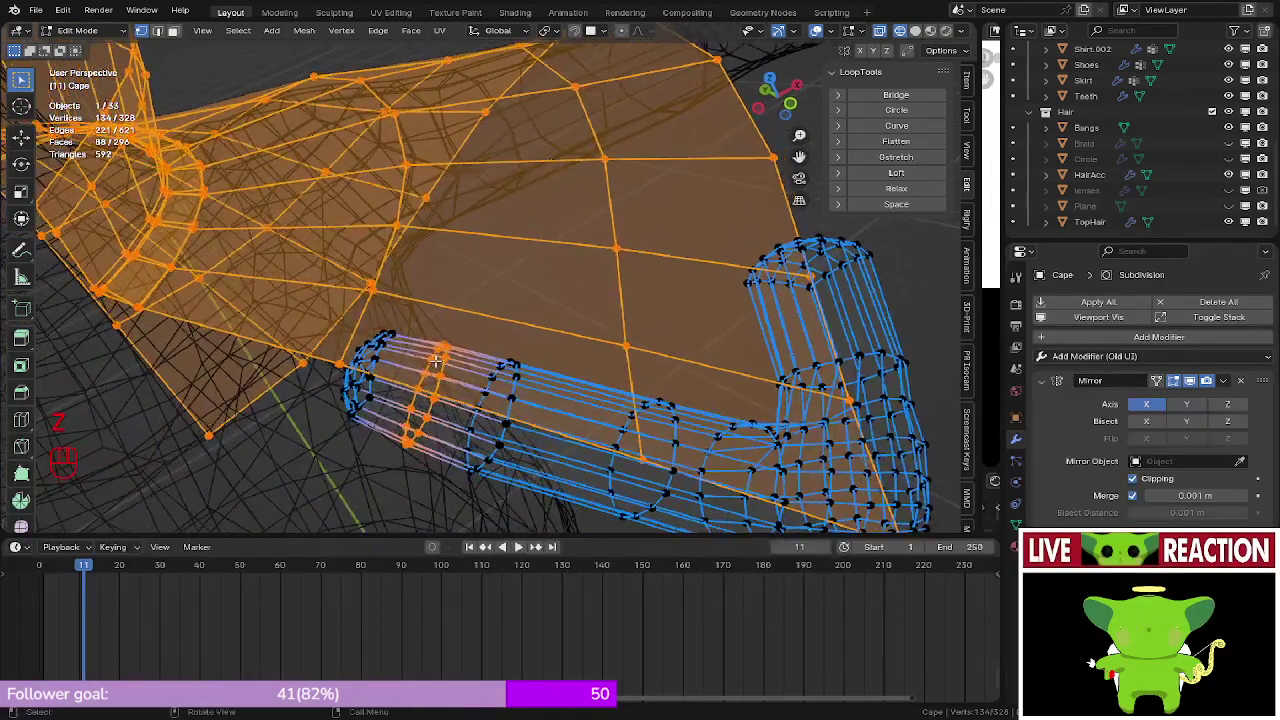
{"action": "scroll", "coordinate": [401, 350], "scroll_direction": "down", "scroll_amount": 1}
{"action": "key", "text": "z"}
{"action": "mouse_move", "coordinate": [496, 332]}
{"action": "middle_mouse_down"}
{"action": "mouse_move", "coordinate": [563, 328]}
{"action": "mouse_move", "coordinate": [541, 339]}
{"action": "middle_mouse_up"}
{"action": "key", "text": "z"}
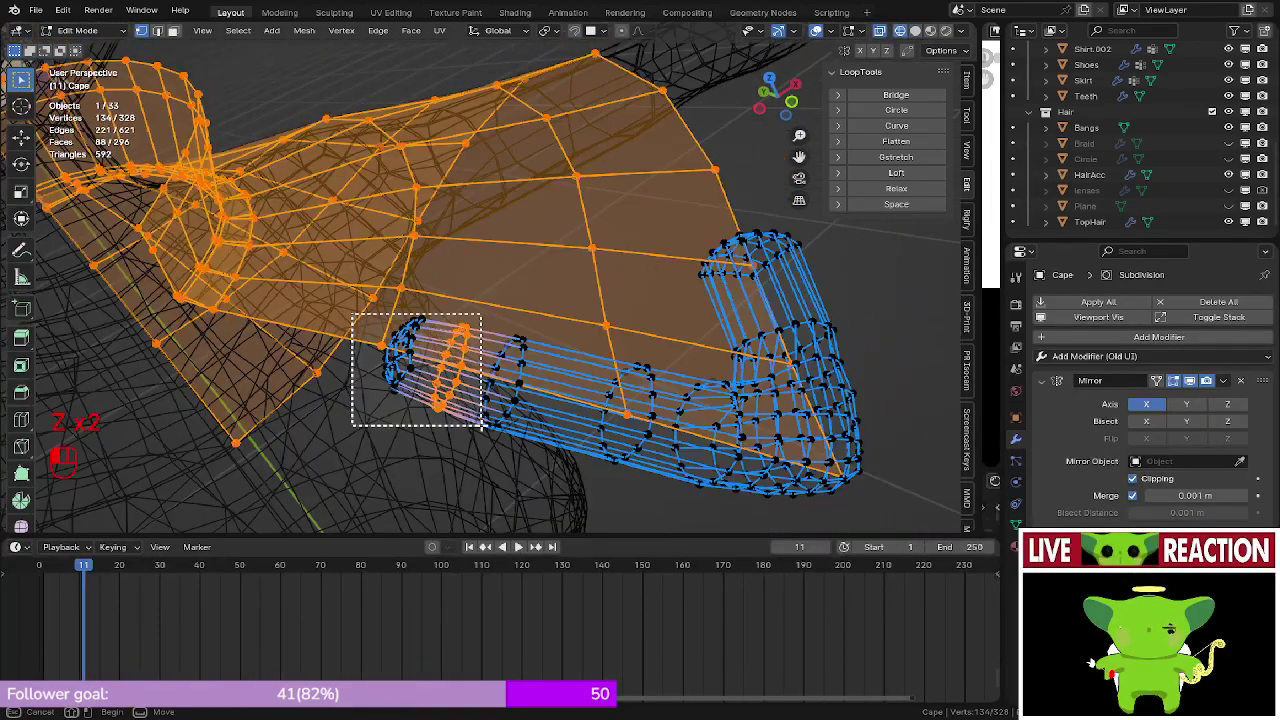
{"action": "left_click_drag", "start_coordinate": [481, 427], "coordinate": [484, 429]}
{"action": "key", "text": "z"}
{"action": "mouse_move", "coordinate": [608, 391]}
{"action": "middle_mouse_down"}
{"action": "mouse_move", "coordinate": [671, 236]}
{"action": "mouse_move", "coordinate": [669, 280]}
{"action": "mouse_move", "coordinate": [640, 305]}
{"action": "mouse_move", "coordinate": [490, 355]}
{"action": "middle_mouse_up"}
{"action": "key", "text": "g"}
{"action": "left_click", "coordinate": [680, 206]}
- Check the cape trim in front view and Object Mode, and undo the last two actions
{"action": "scroll", "coordinate": [580, 330], "scroll_direction": "down", "scroll_amount": 4}
{"action": "scroll", "coordinate": [478, 357], "scroll_direction": "down", "scroll_amount": 4}
{"action": "key", "text": "KP_1"}
{"action": "scroll", "coordinate": [540, 300], "scroll_direction": "up", "scroll_amount": 3}
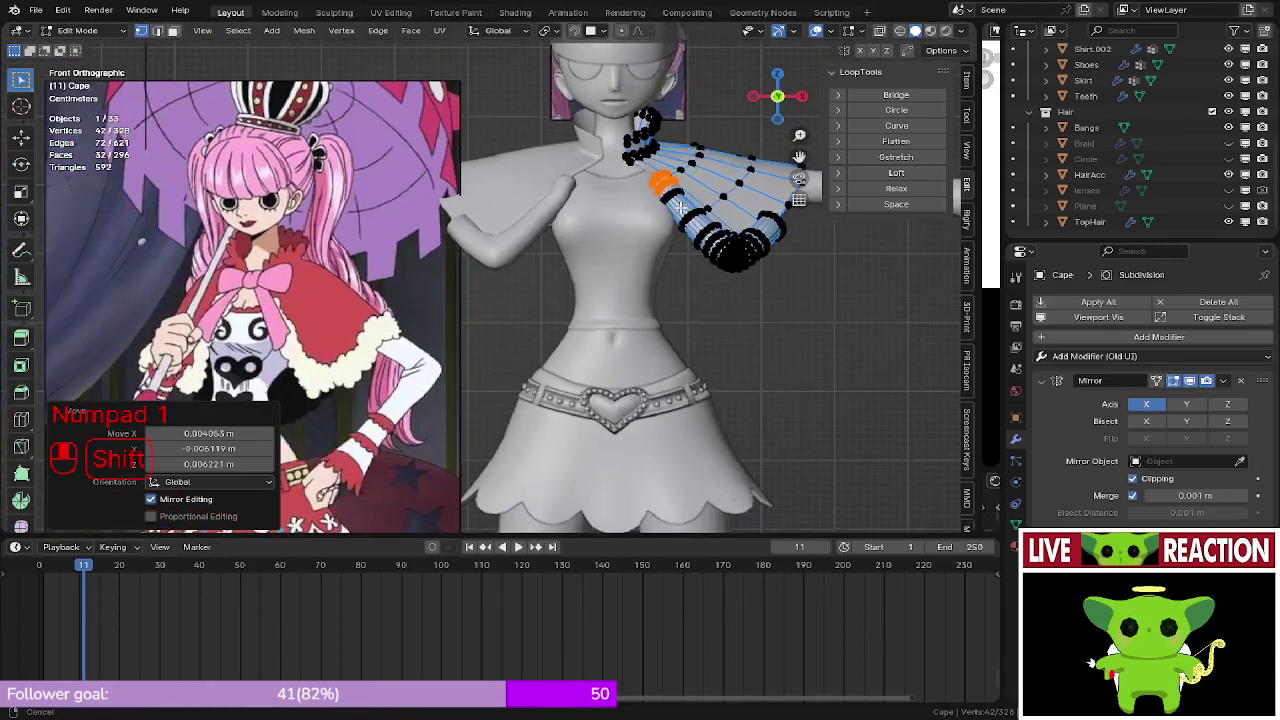
{"action": "middle_click_drag", "start_coordinate": [624, 280], "coordinate": [477, 284], "text": "shift"}
{"action": "scroll", "coordinate": [594, 230], "scroll_direction": "up", "scroll_amount": 3}
{"action": "key", "text": "Tab"}
{"action": "key", "text": "ctrl+z"}
{"action": "key", "text": "ctrl+z"}
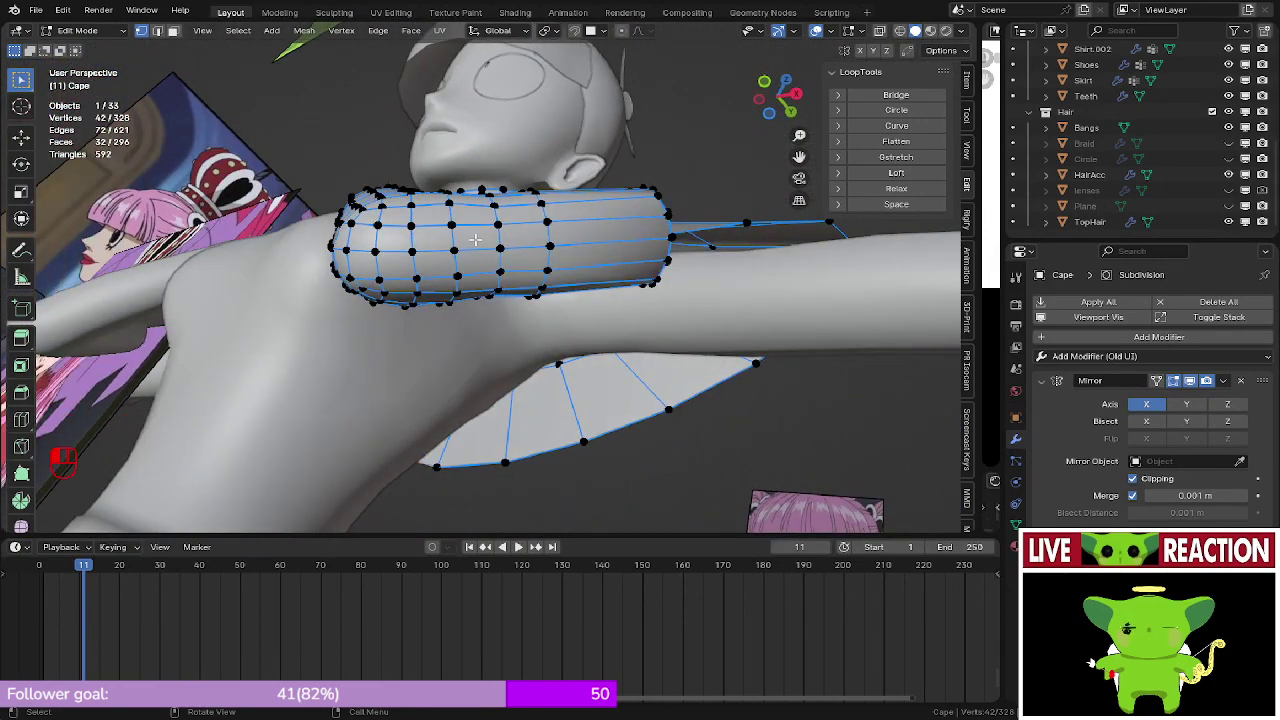
{"action": "key", "text": "l"}
{"action": "middle_click_drag", "start_coordinate": [475, 240], "coordinate": [657, 308]}
{"action": "key", "text": "s"}
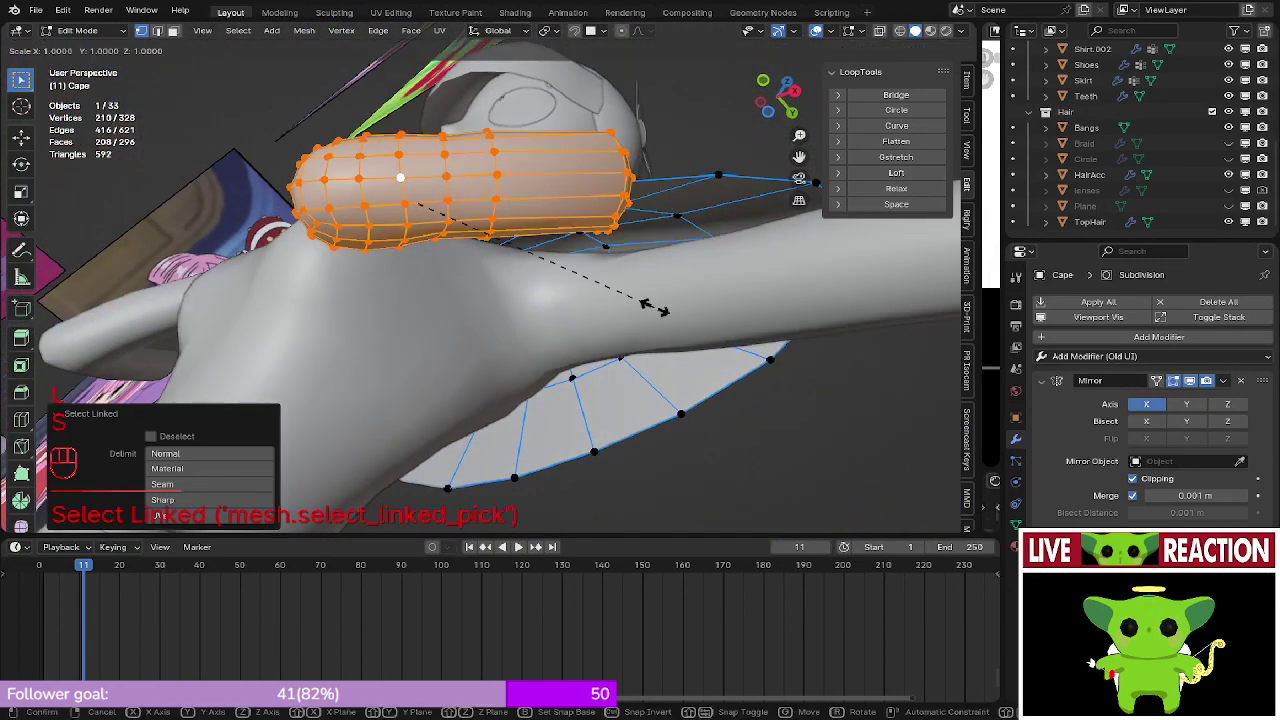
{"action": "key", "text": "z"}
{"action": "left_click", "coordinate": [650, 287]}
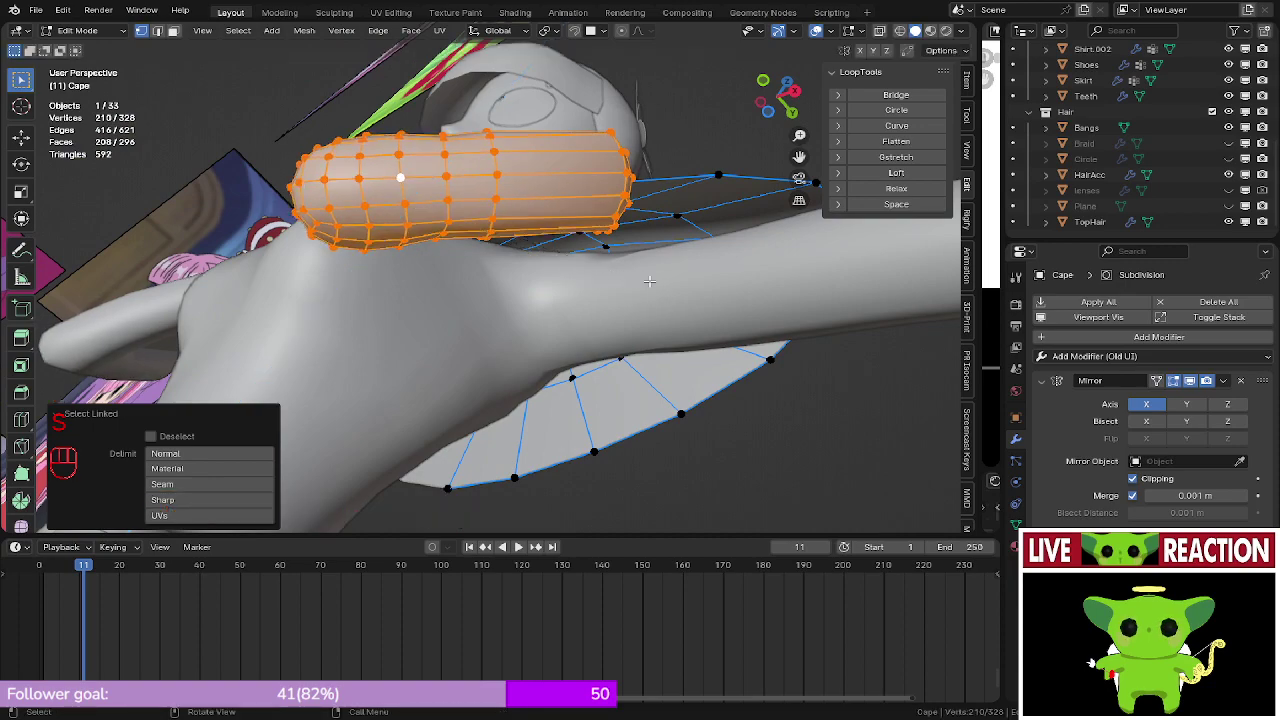
{"action": "mouse_move", "coordinate": [651, 277]}
{"action": "middle_mouse_down"}
{"action": "mouse_move", "coordinate": [621, 290]}
{"action": "mouse_move", "coordinate": [436, 294]}
{"action": "middle_mouse_up"}
- Select a lengthwise edge loop of the fur trim through wireframe and try Select Loop Inner-Region on it
{"action": "key", "text": "shift+z"}
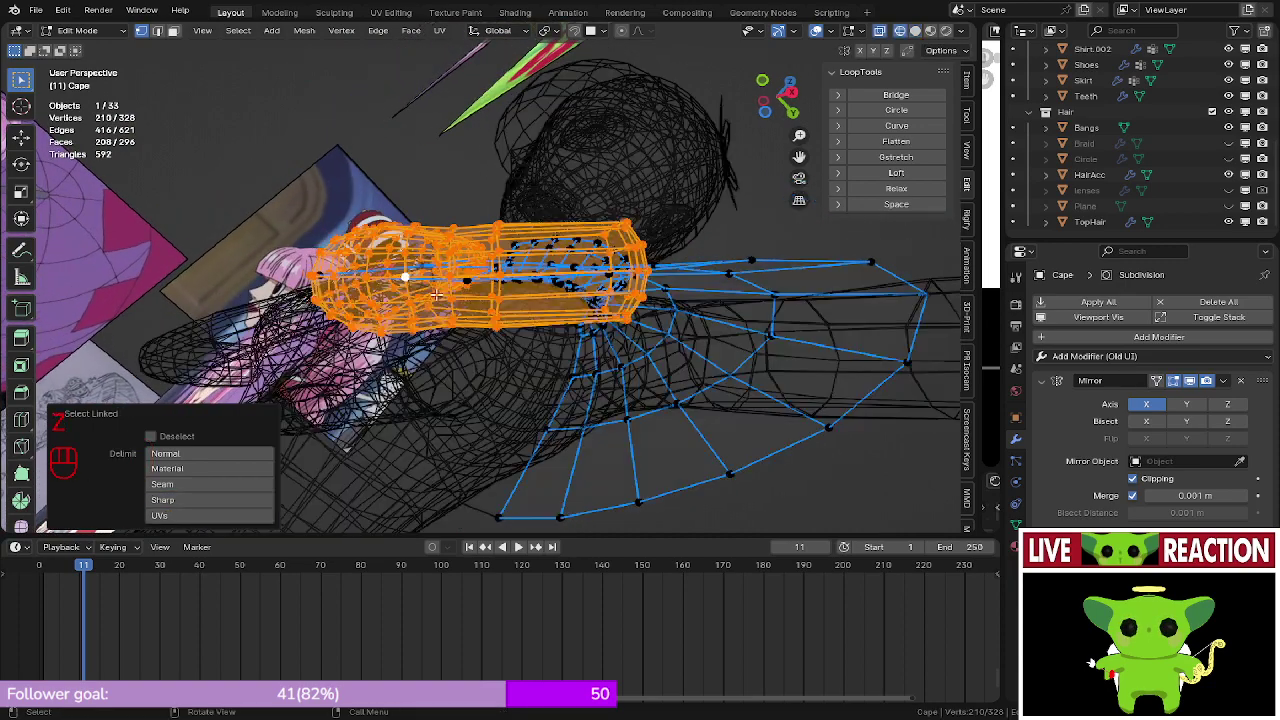
{"action": "middle_click_drag", "start_coordinate": [325, 241], "coordinate": [461, 272]}
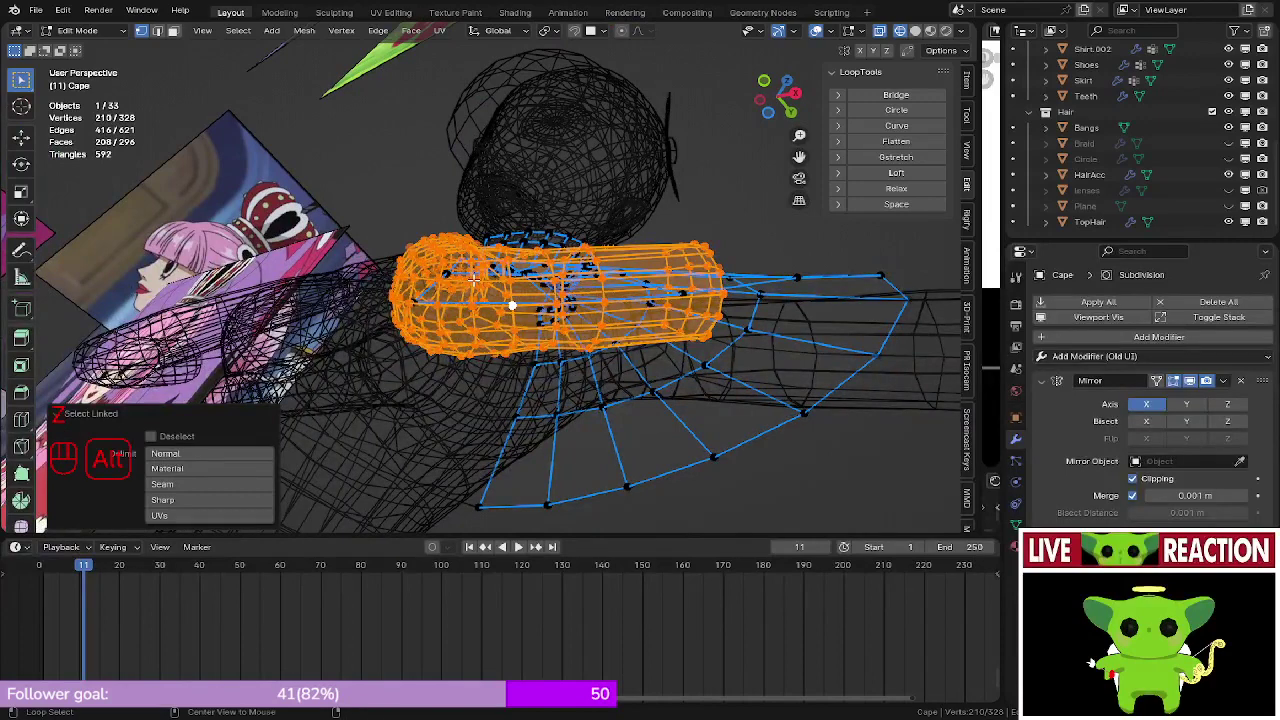
{"action": "left_click", "coordinate": [474, 279], "text": "alt"}
{"action": "key", "text": "shift+z"}
{"action": "key", "text": "space"}
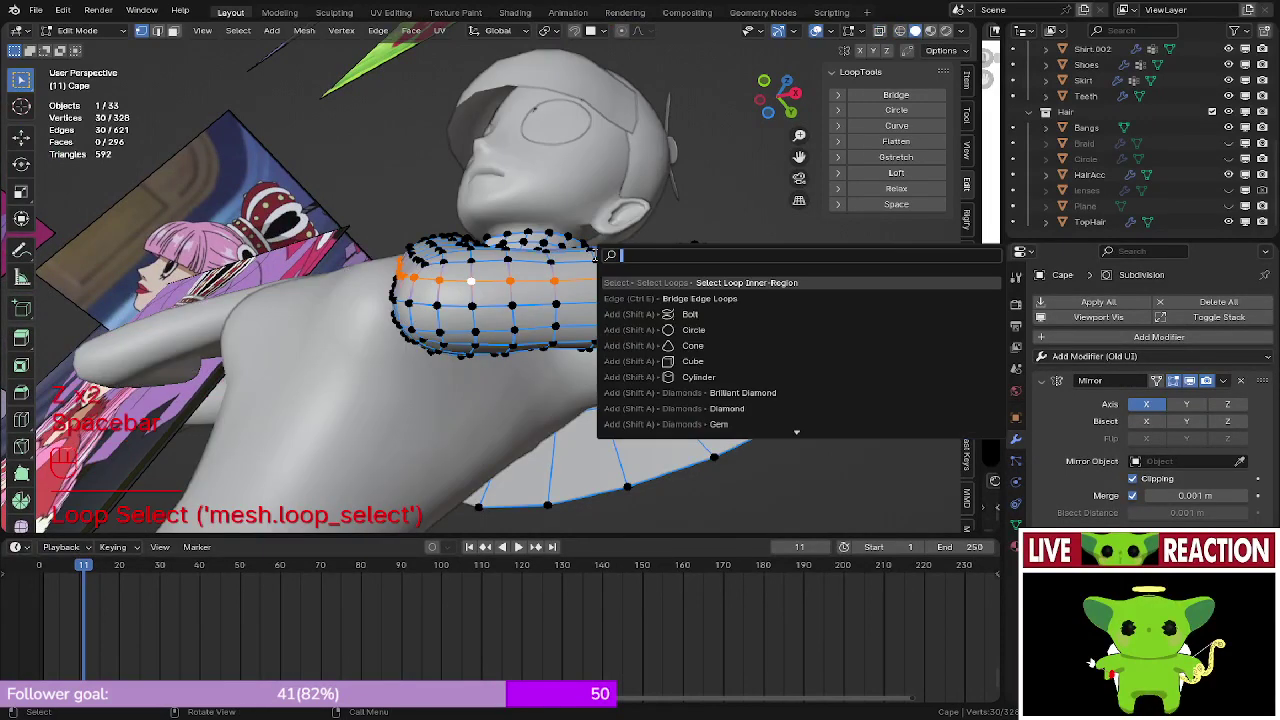
{"action": "left_click", "coordinate": [779, 280]}
{"action": "middle_click_drag", "start_coordinate": [779, 273], "coordinate": [530, 525]}
- Select the starting vertex at the trim's outer end and try shortest-path picks toward the collar end, undoing each one
{"action": "left_click", "coordinate": [461, 362]}
{"action": "scroll", "coordinate": [555, 420], "scroll_direction": "up", "scroll_amount": 2}
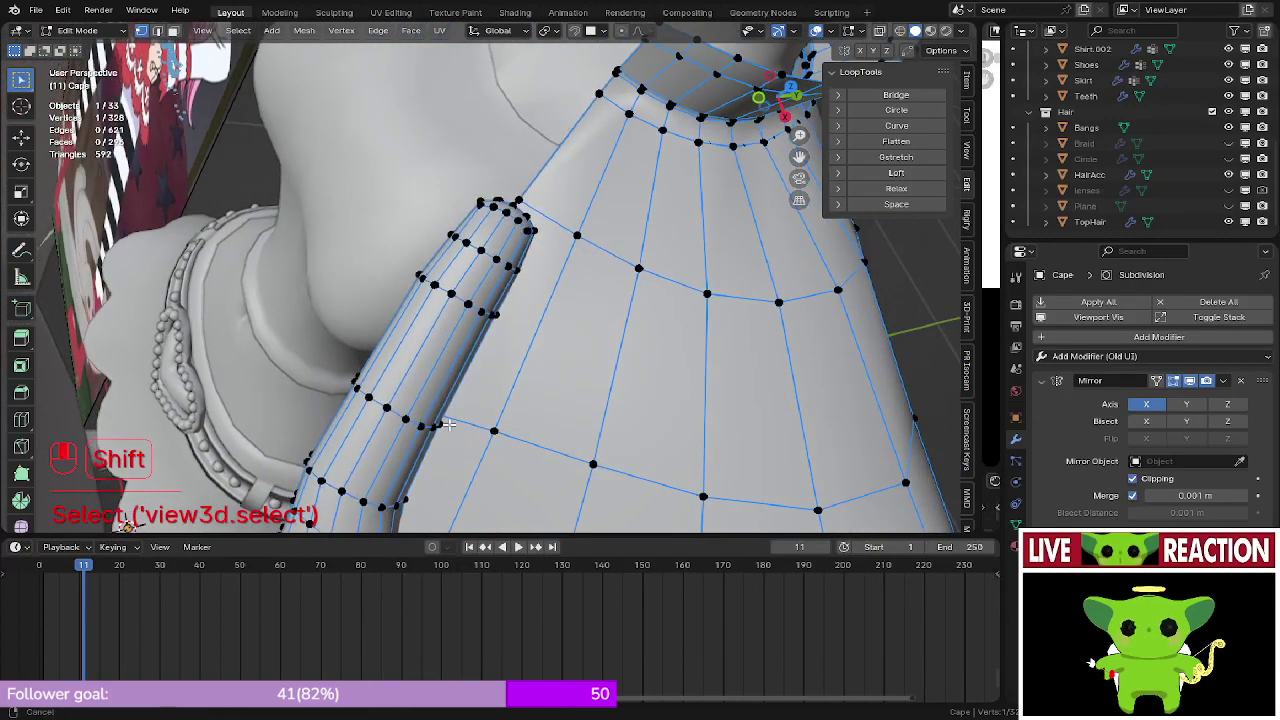
{"action": "middle_click_drag", "start_coordinate": [487, 218], "coordinate": [487, 272]}
{"action": "scroll", "coordinate": [501, 263], "scroll_direction": "up", "scroll_amount": 2}
{"action": "left_click", "coordinate": [487, 272], "text": "ctrl"}
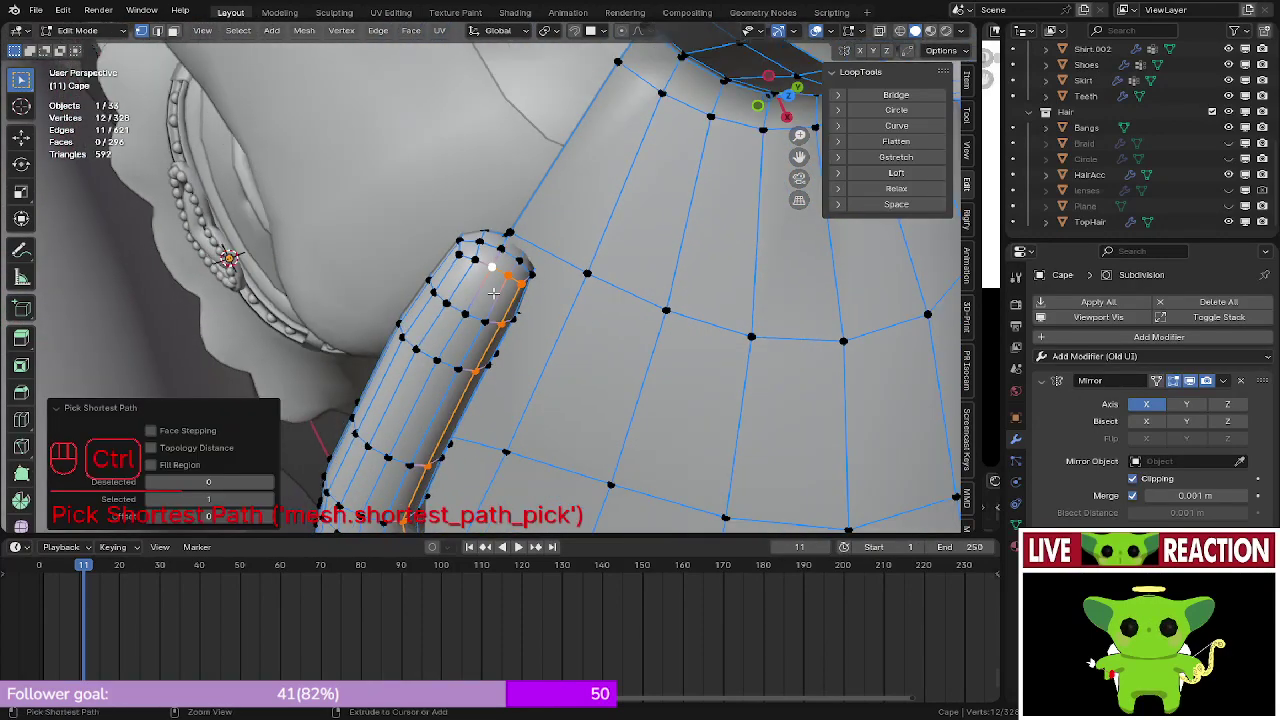
{"action": "key", "text": "ctrl+z"}
{"action": "left_click", "coordinate": [442, 366], "text": "ctrl"}
{"action": "key", "text": "ctrl+z"}
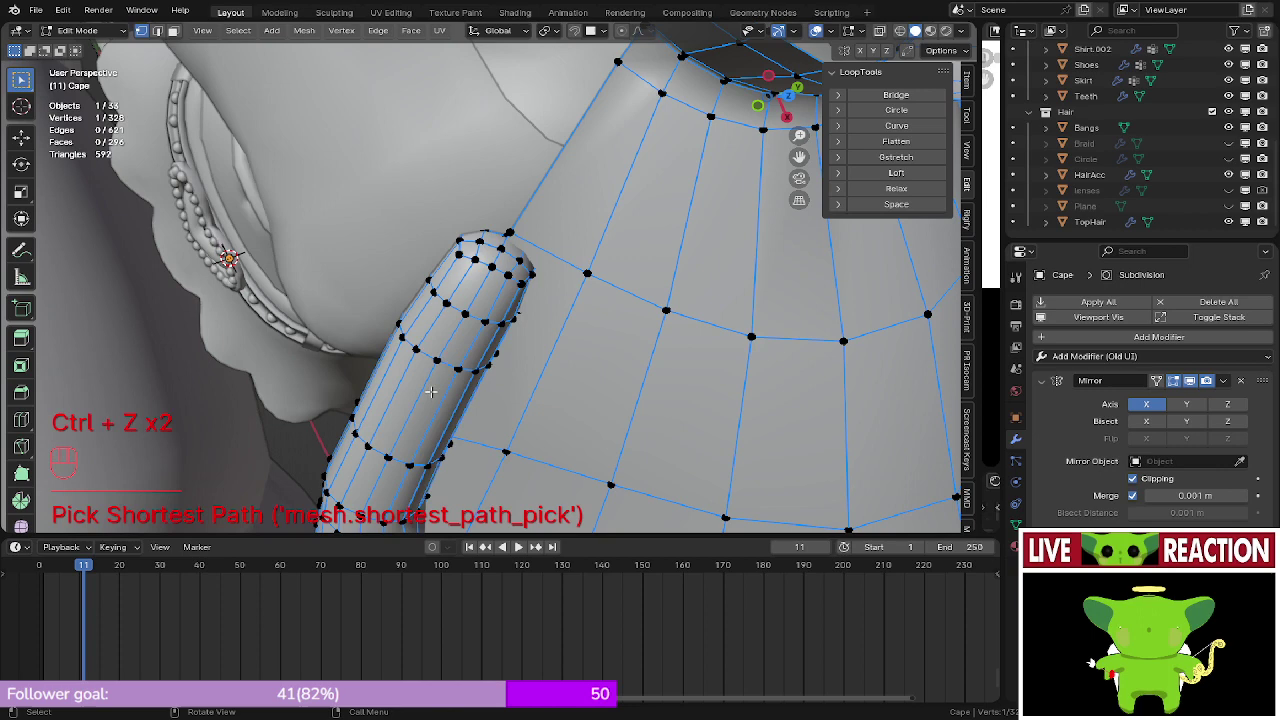
{"action": "left_click", "coordinate": [388, 456], "text": "ctrl"}
{"action": "middle_click_drag", "start_coordinate": [388, 456], "coordinate": [437, 294], "text": "shift"}
{"action": "key", "text": "ctrl+z"}
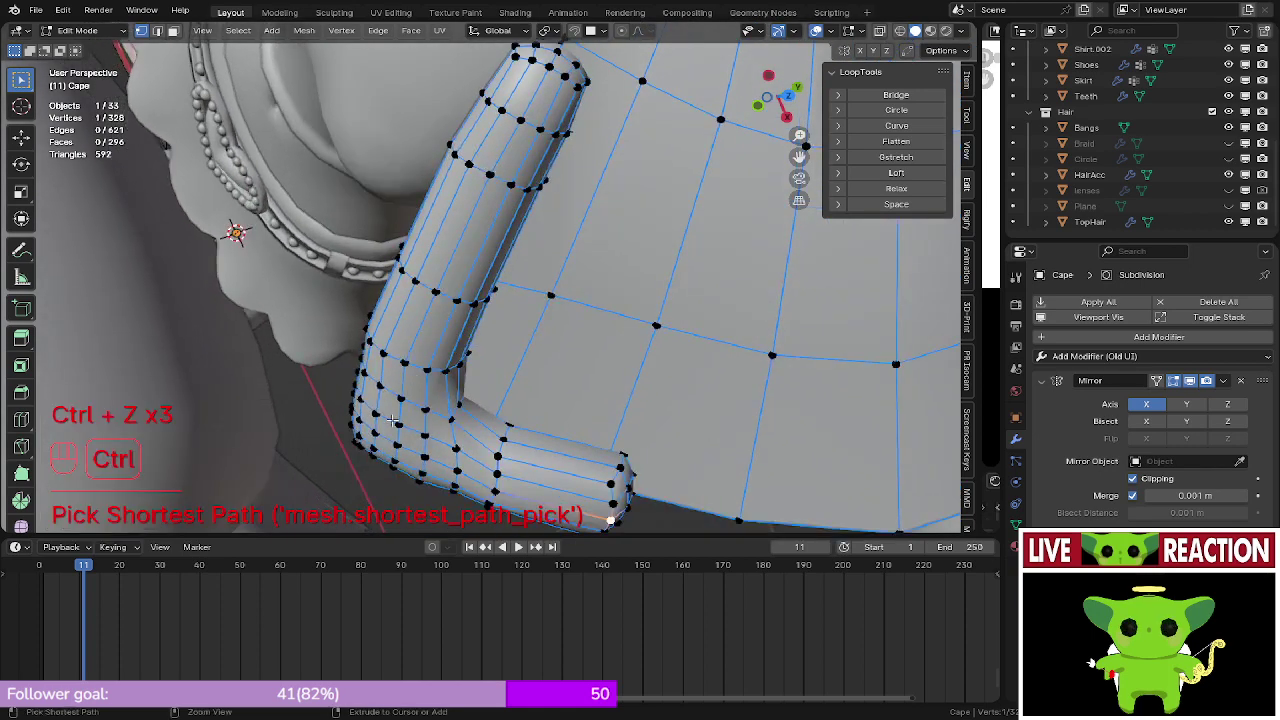
- Select the vertex path along the trim to its collar end and move it slightly with smooth proportional editing, size about 0.032 m
{"action": "left_click", "coordinate": [396, 423], "text": "ctrl"}
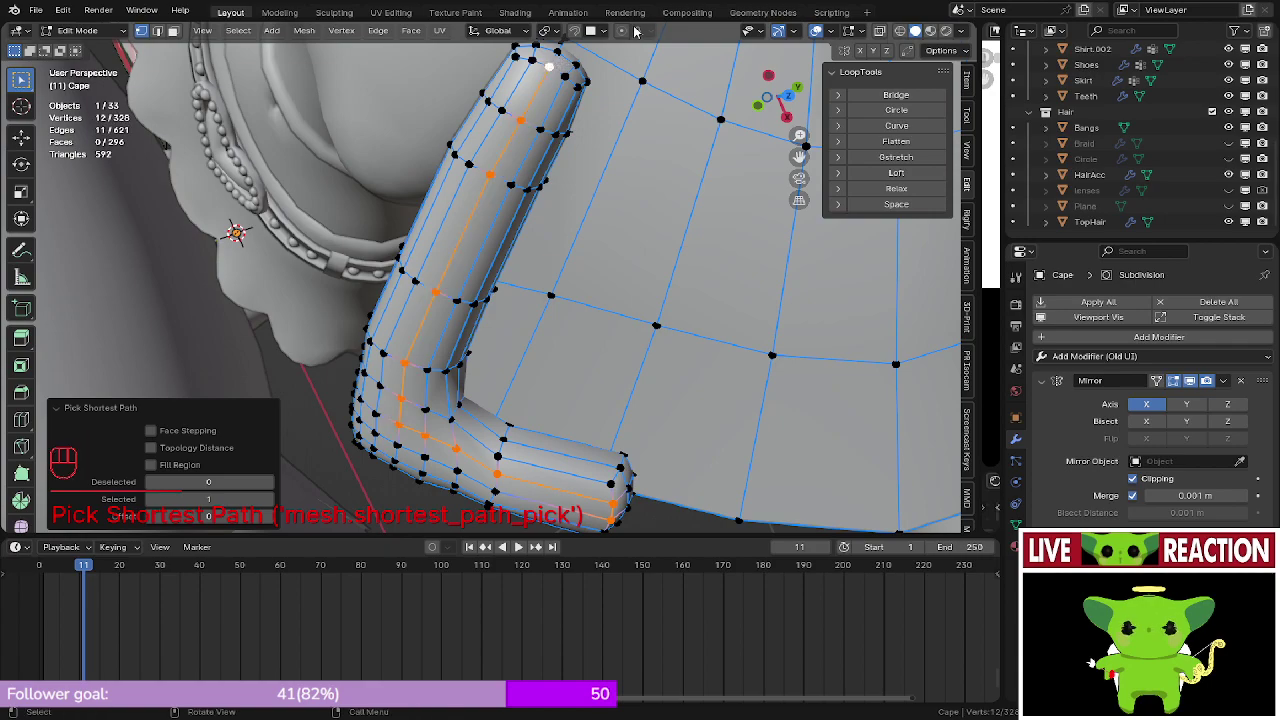
{"action": "middle_click_drag", "start_coordinate": [592, 47], "coordinate": [534, 253]}
{"action": "key", "text": "z"}
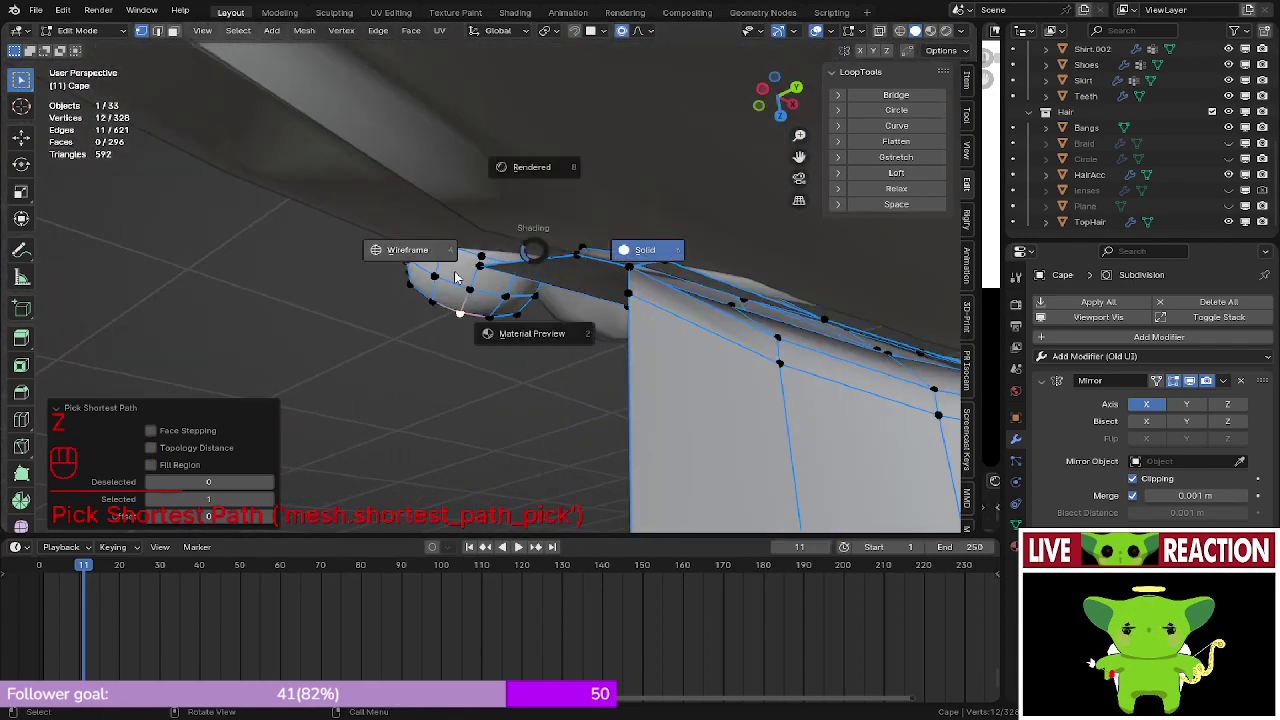
{"action": "left_click", "coordinate": [425, 250]}
{"action": "mouse_move", "coordinate": [425, 250]}
{"action": "middle_mouse_down"}
{"action": "mouse_move", "coordinate": [458, 286]}
{"action": "mouse_move", "coordinate": [465, 275]}
{"action": "middle_mouse_up"}
{"action": "key", "text": "g"}
{"action": "scroll", "coordinate": [467, 272], "scroll_direction": "up", "scroll_amount": 3}
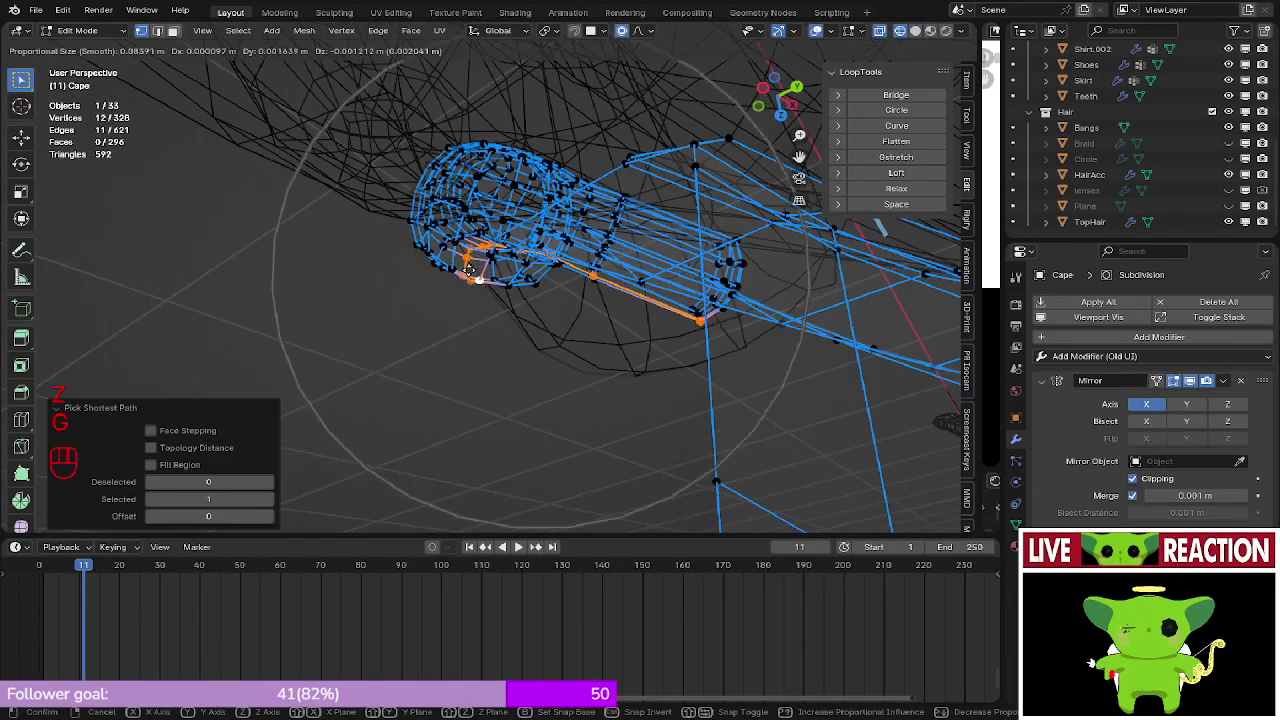
{"action": "scroll", "coordinate": [471, 252], "scroll_direction": "up", "scroll_amount": 4}
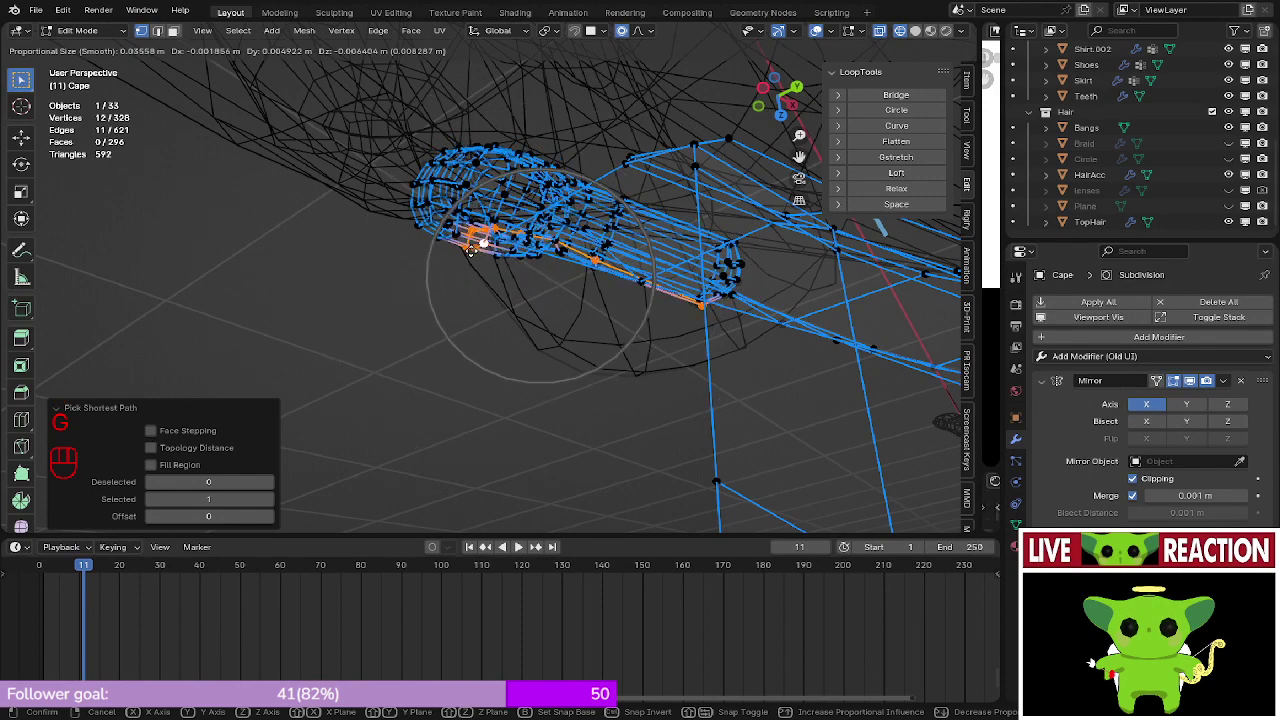
{"action": "scroll", "coordinate": [471, 252], "scroll_direction": "up", "scroll_amount": 1}
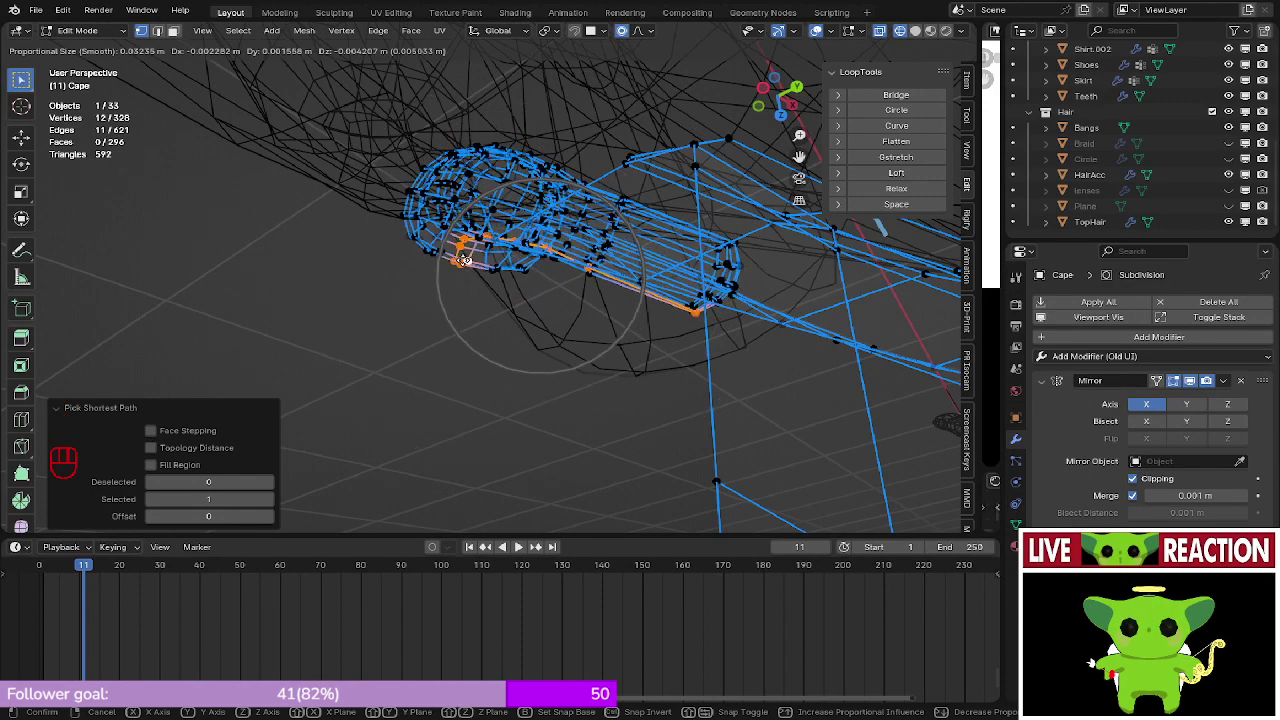
{"action": "left_click", "coordinate": [463, 260]}
- Select another lengthwise vertex path along the trim's lower side and shift it slightly with smooth proportional editing, size about 0.032 m
{"action": "middle_click_drag", "start_coordinate": [463, 258], "coordinate": [463, 207]}
{"action": "key", "text": "z"}
{"action": "left_click", "coordinate": [568, 207]}
{"action": "mouse_move", "coordinate": [566, 210]}
{"action": "middle_mouse_down"}
{"action": "mouse_move", "coordinate": [532, 287]}
{"action": "mouse_move", "coordinate": [541, 184]}
{"action": "mouse_move", "coordinate": [520, 135]}
{"action": "mouse_move", "coordinate": [550, 120]}
{"action": "mouse_move", "coordinate": [527, 123]}
{"action": "middle_mouse_up"}
{"action": "left_click", "coordinate": [566, 117]}
{"action": "left_click", "coordinate": [435, 118], "text": "ctrl"}
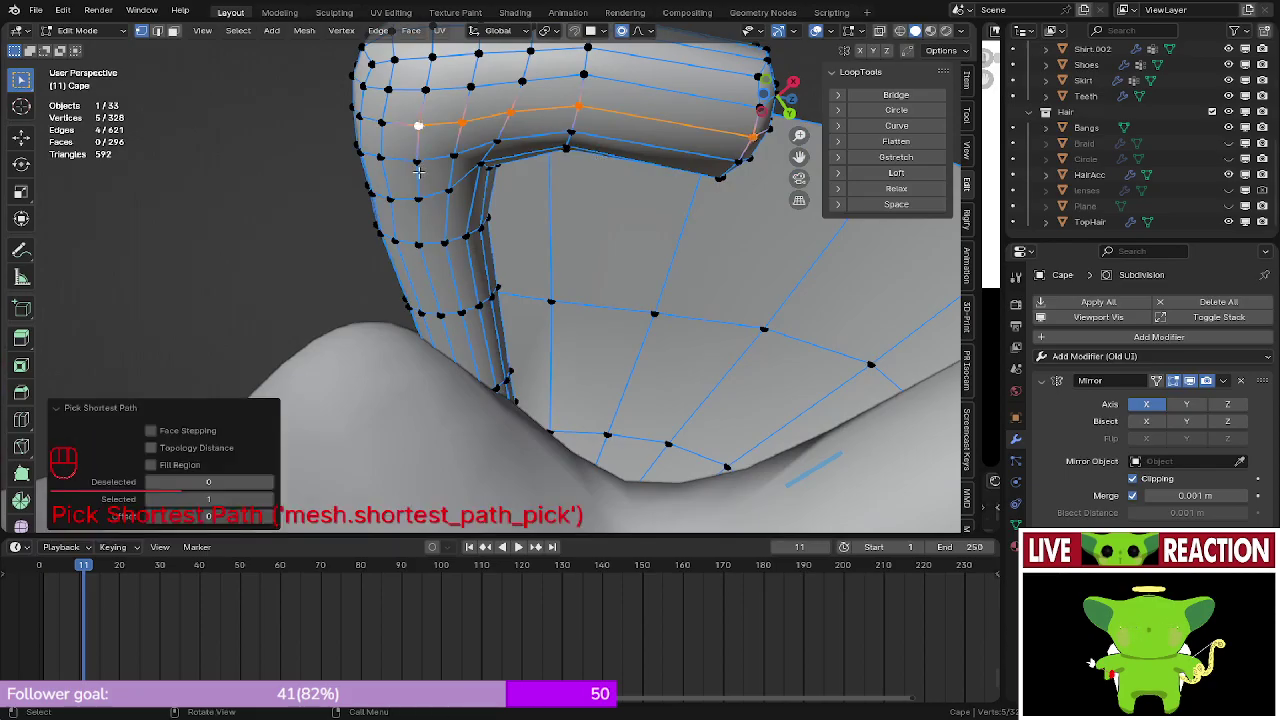
{"action": "mouse_move", "coordinate": [435, 118]}
{"action": "middle_mouse_down"}
{"action": "mouse_move", "coordinate": [457, 209]}
{"action": "mouse_move", "coordinate": [573, 288]}
{"action": "middle_mouse_up"}
{"action": "key", "text": "z"}
{"action": "left_click", "coordinate": [474, 286]}
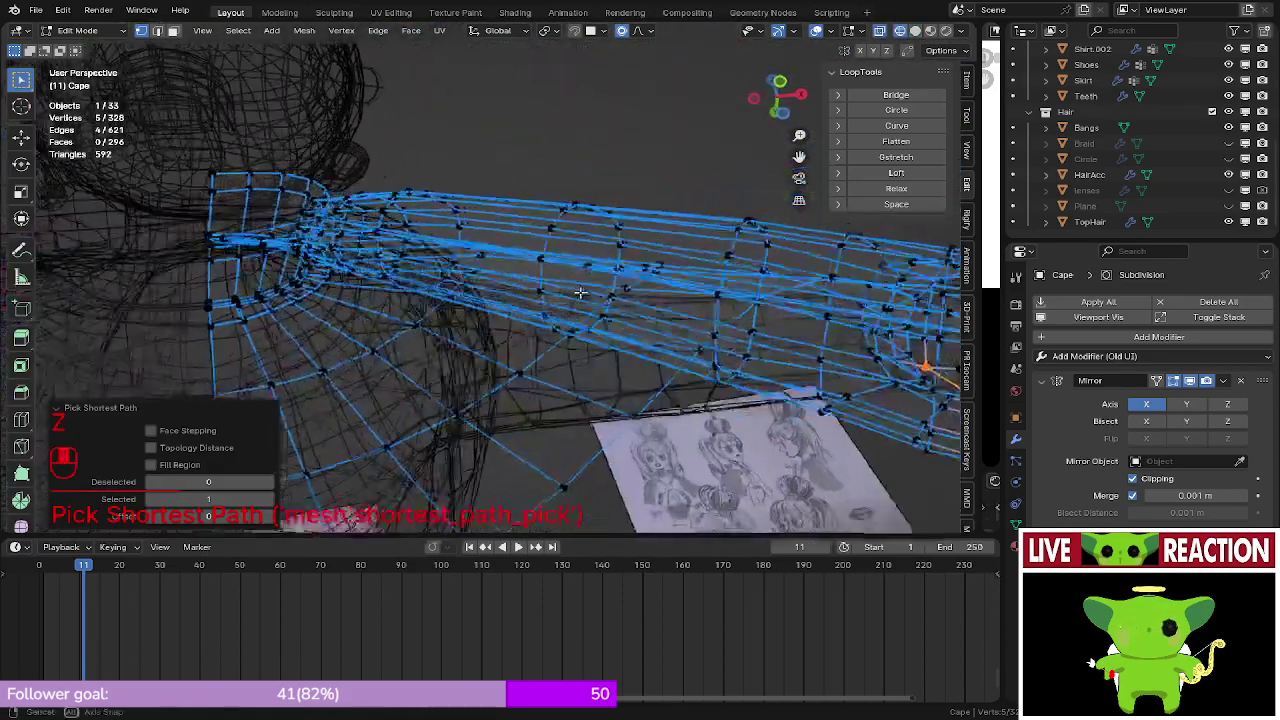
{"action": "mouse_move", "coordinate": [474, 286]}
{"action": "middle_mouse_down"}
{"action": "mouse_move", "coordinate": [580, 360]}
{"action": "mouse_move", "coordinate": [623, 354]}
{"action": "mouse_move", "coordinate": [426, 407]}
{"action": "mouse_move", "coordinate": [455, 352]}
{"action": "mouse_move", "coordinate": [477, 231]}
{"action": "mouse_move", "coordinate": [491, 269]}
{"action": "mouse_move", "coordinate": [543, 283]}
{"action": "mouse_move", "coordinate": [482, 275]}
{"action": "mouse_move", "coordinate": [443, 297]}
{"action": "mouse_move", "coordinate": [450, 342]}
{"action": "mouse_move", "coordinate": [502, 362]}
{"action": "middle_mouse_up"}
{"action": "left_click", "coordinate": [480, 322]}
{"action": "key", "text": "z"}
{"action": "left_click", "coordinate": [430, 341]}
{"action": "key", "text": "g"}
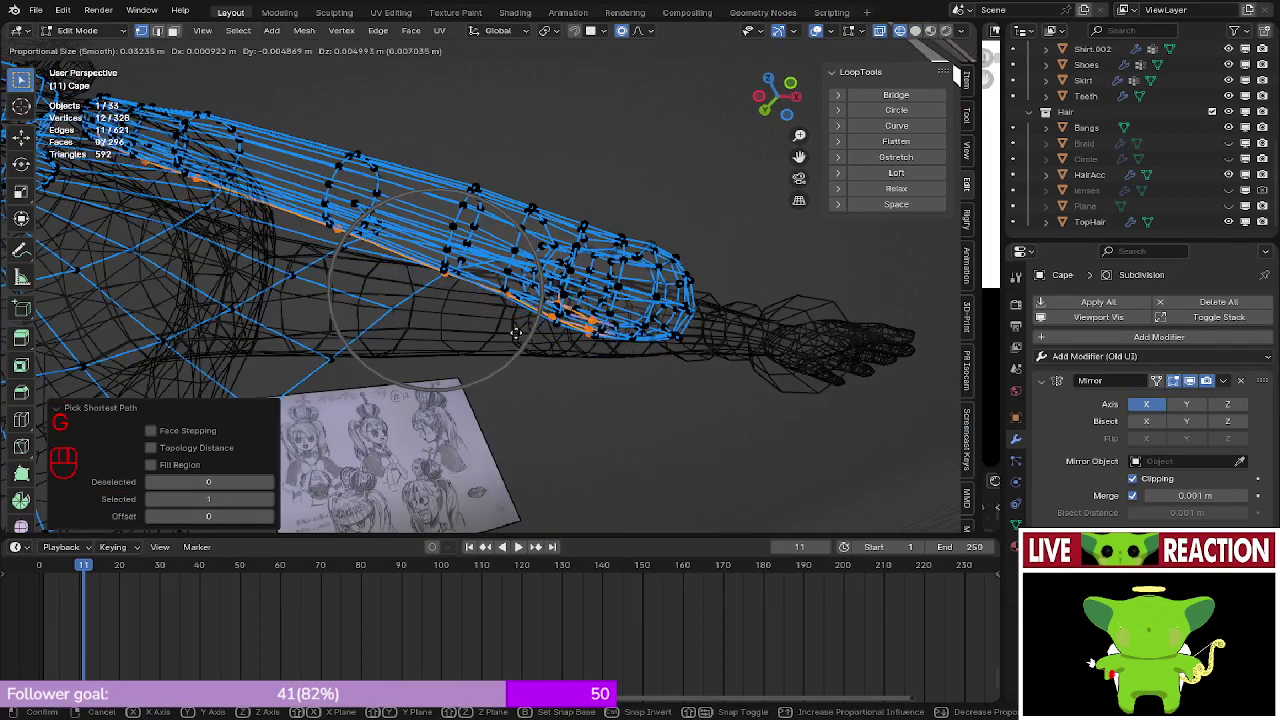
{"action": "left_click", "coordinate": [572, 328]}
- Check the reshaped trim in solid shading and Object Mode, and return to Edit Mode
{"action": "key", "text": "z"}
{"action": "left_click", "coordinate": [624, 304]}
{"action": "scroll", "coordinate": [624, 304], "scroll_direction": "down", "scroll_amount": 2}
{"action": "middle_click_drag", "start_coordinate": [624, 304], "coordinate": [545, 375]}
{"action": "key", "text": "Tab"}
{"action": "middle_click_drag", "start_coordinate": [545, 375], "coordinate": [571, 209], "text": "shift"}
{"action": "key", "text": "Tab"}
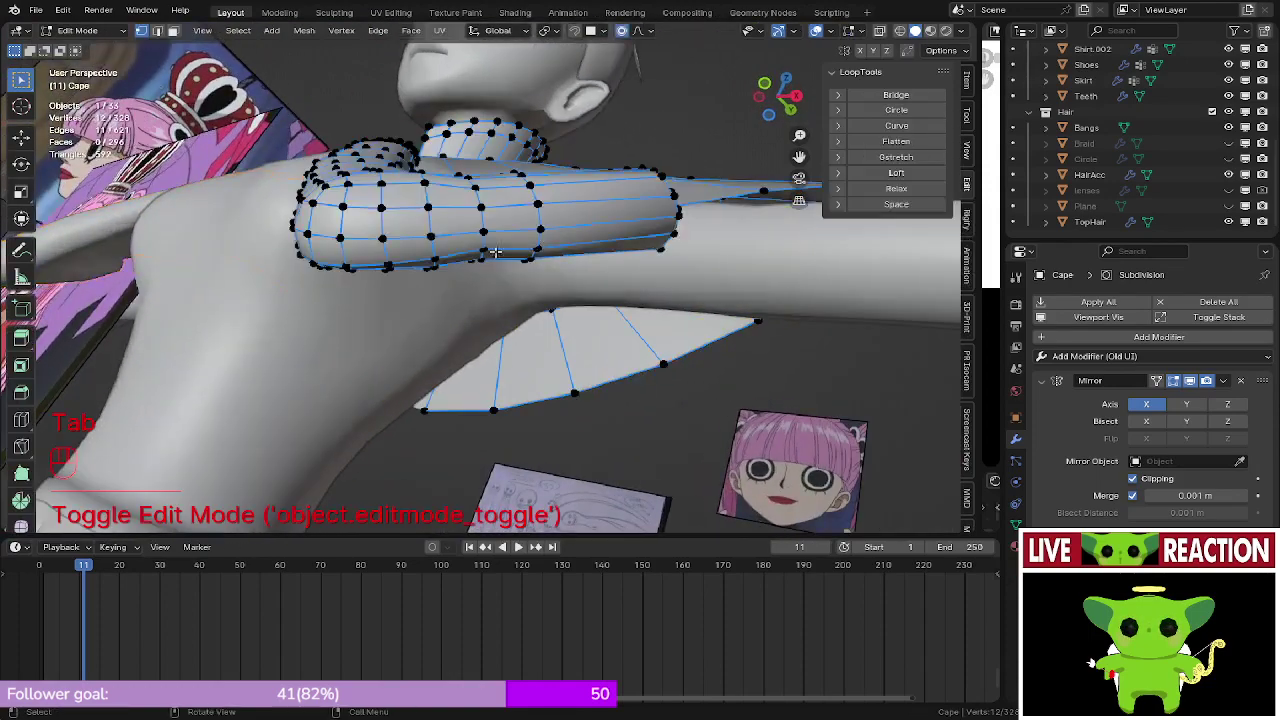
- Select the vertex path across the trim's outer arm beside the corner and smooth it with LoopTools Relax
{"action": "scroll", "coordinate": [468, 263], "scroll_direction": "up", "scroll_amount": 3}
{"action": "middle_click_drag", "start_coordinate": [477, 257], "coordinate": [463, 151]}
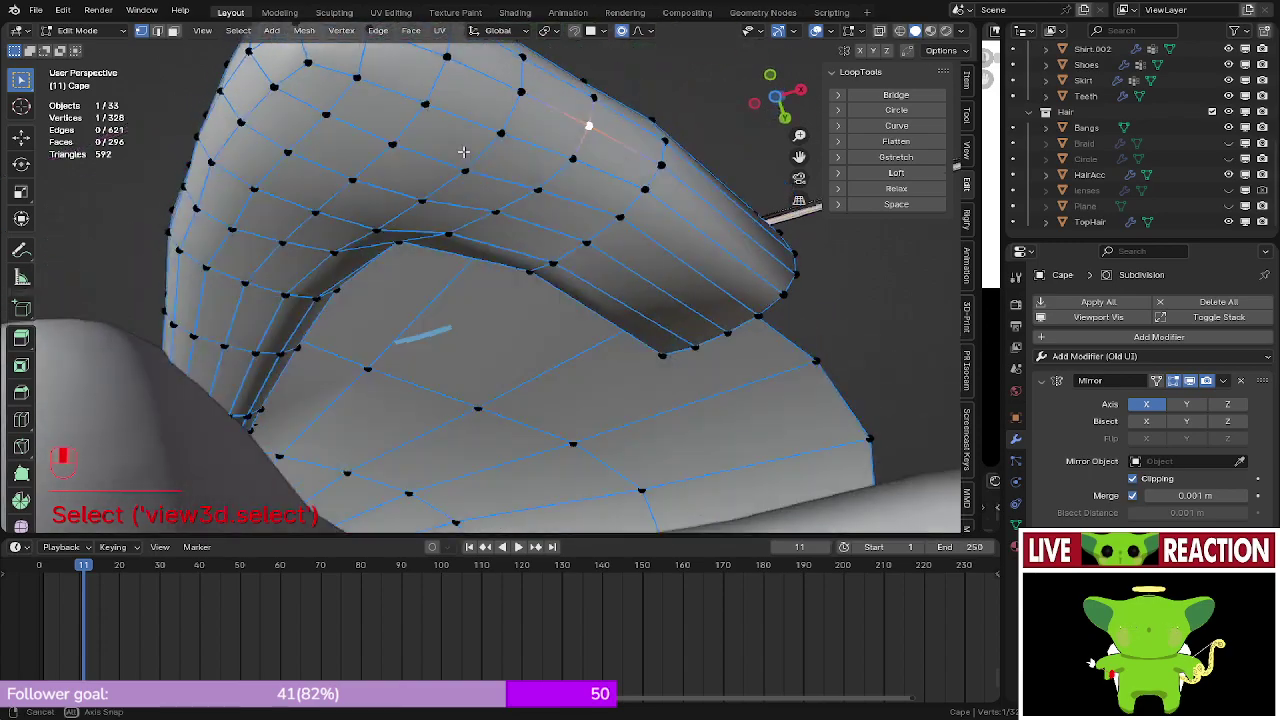
{"action": "left_click", "coordinate": [443, 204]}
{"action": "middle_click_drag", "start_coordinate": [443, 204], "coordinate": [401, 302]}
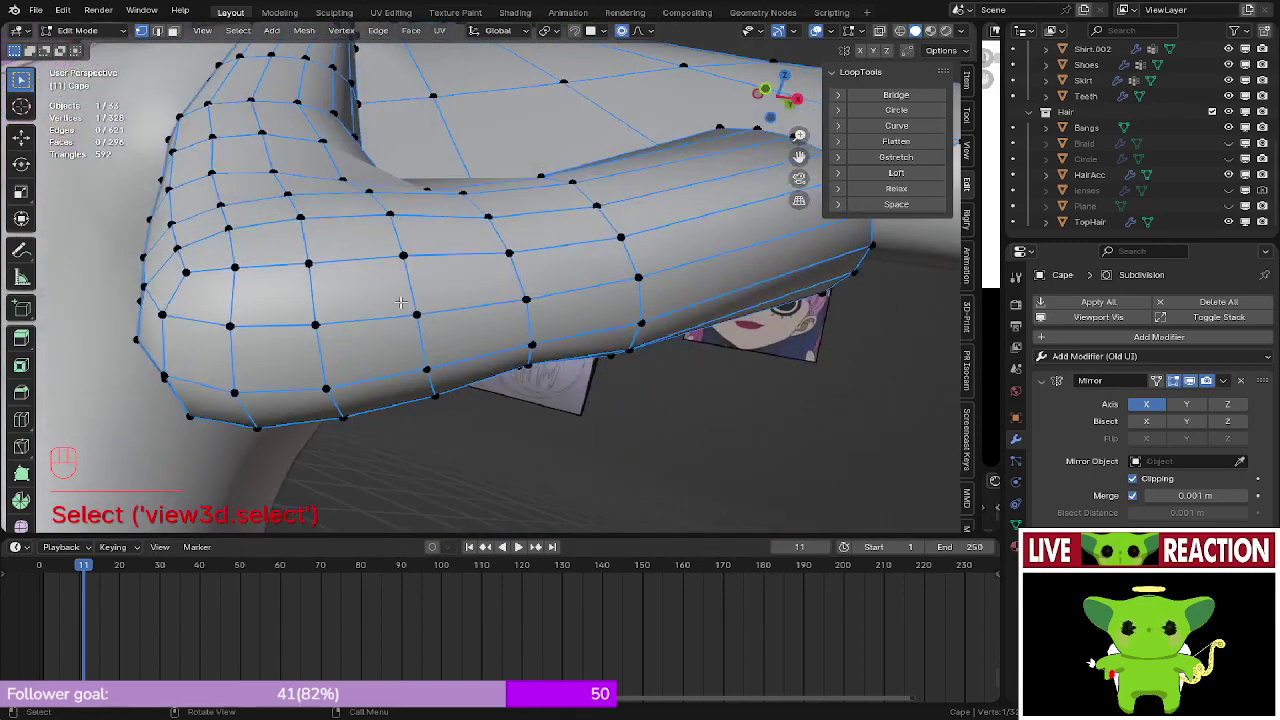
{"action": "left_click", "coordinate": [345, 184], "text": "ctrl"}
{"action": "left_click", "coordinate": [895, 189]}
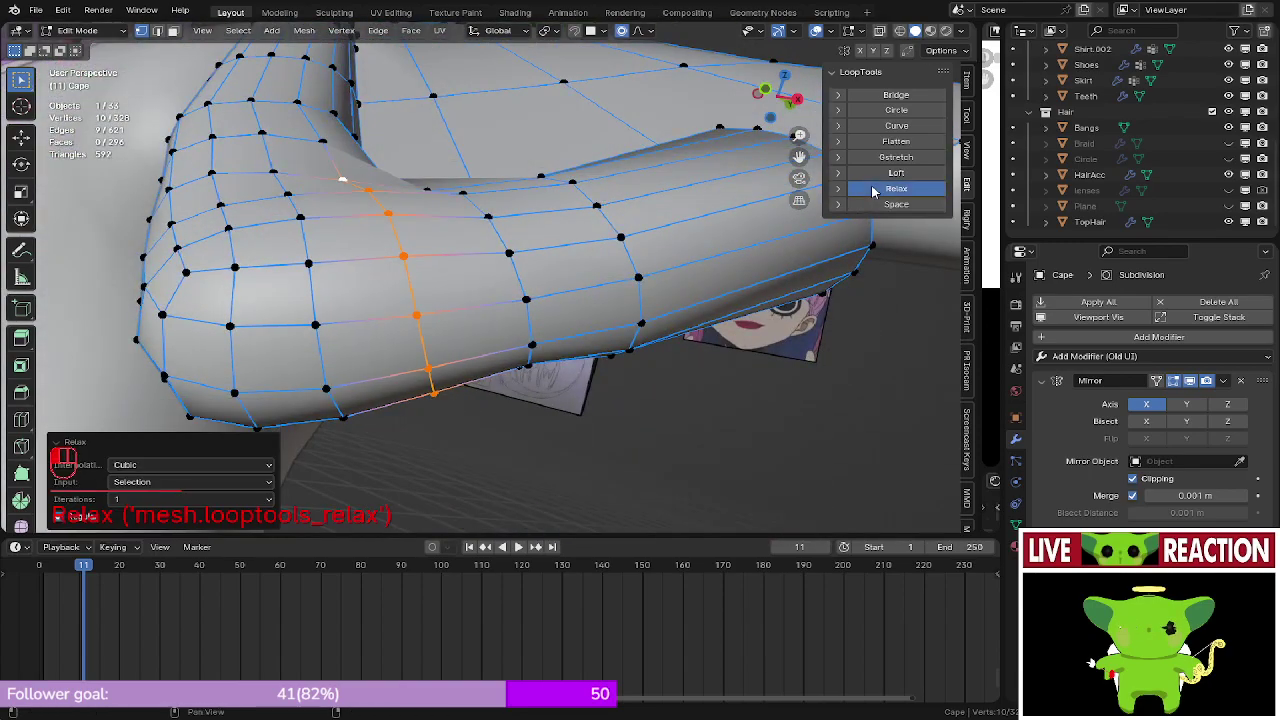
{"action": "middle_click_drag", "start_coordinate": [449, 312], "coordinate": [478, 398]}
- Select the vertex path from the trim's inner corner around to its far side, relax it with LoopTools, and check it in Object Mode
{"action": "left_click", "coordinate": [393, 217]}
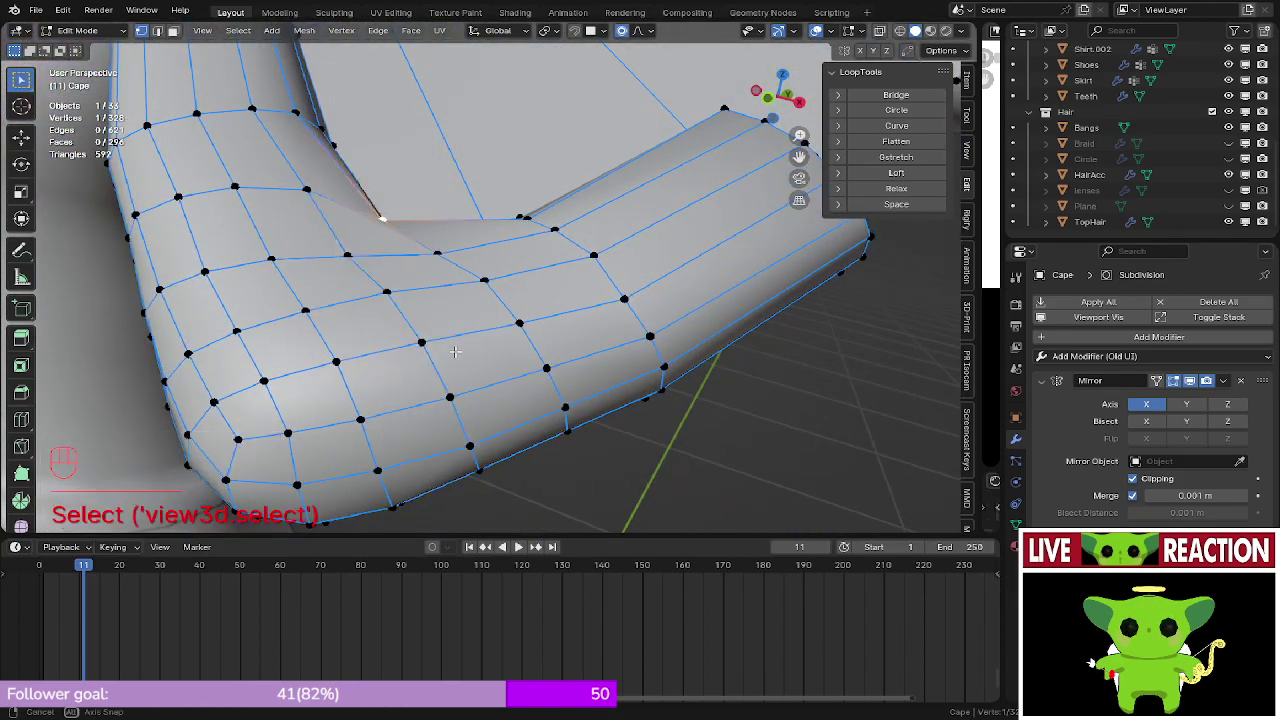
{"action": "middle_click_drag", "start_coordinate": [393, 217], "coordinate": [415, 100]}
{"action": "middle_click_drag", "start_coordinate": [416, 247], "coordinate": [504, 125]}
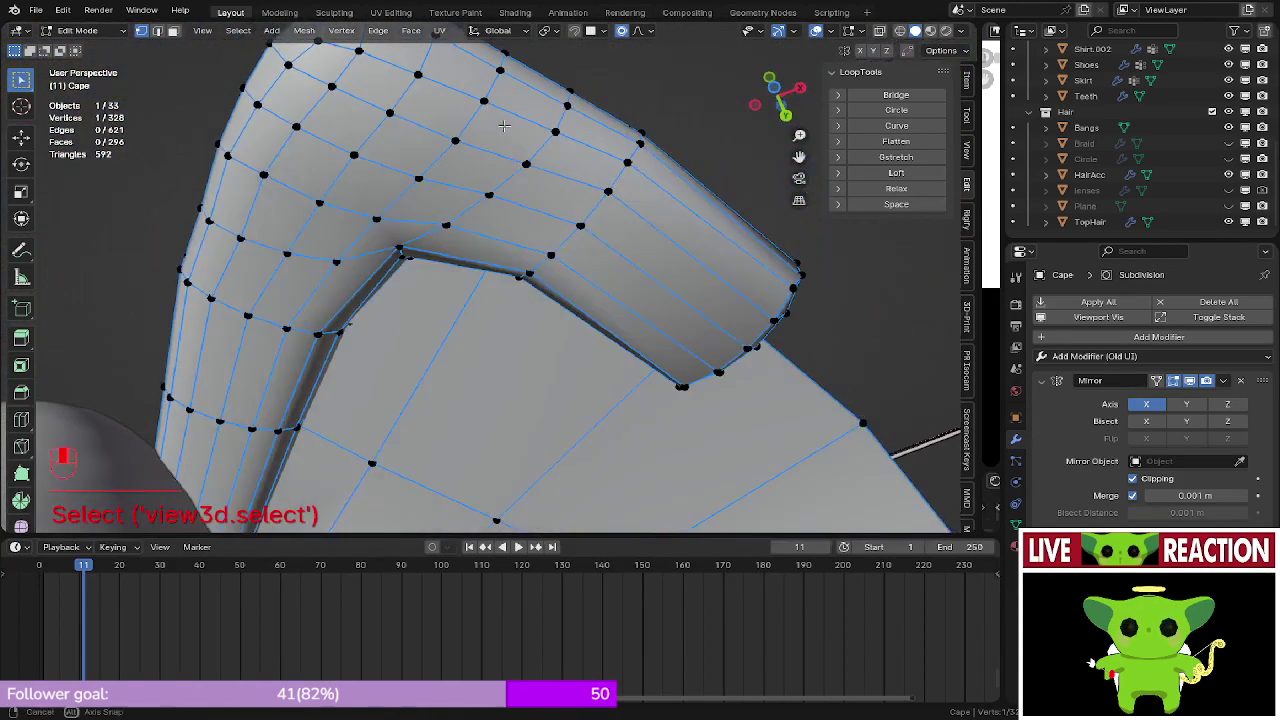
{"action": "left_click", "coordinate": [418, 244], "text": "ctrl"}
{"action": "key", "text": "ctrl+z"}
{"action": "left_click", "coordinate": [575, 93], "text": "ctrl"}
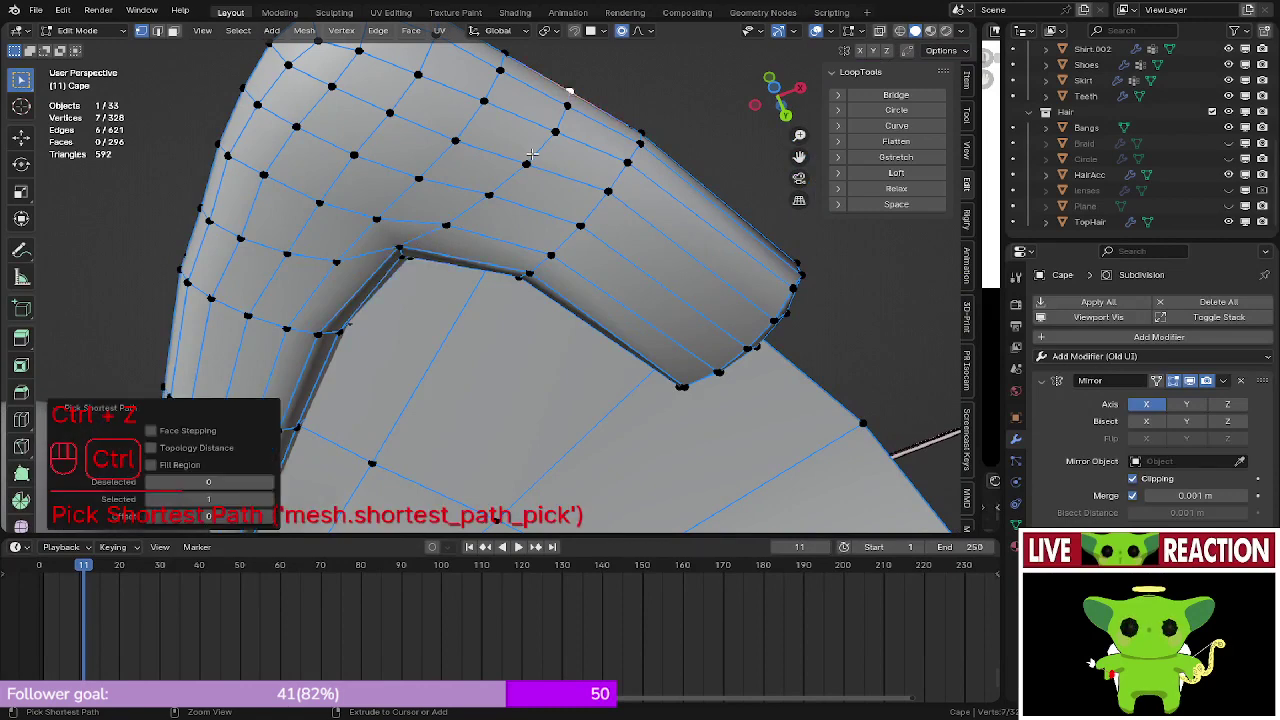
{"action": "left_click", "coordinate": [404, 248], "text": "ctrl"}
{"action": "left_click", "coordinate": [896, 188]}
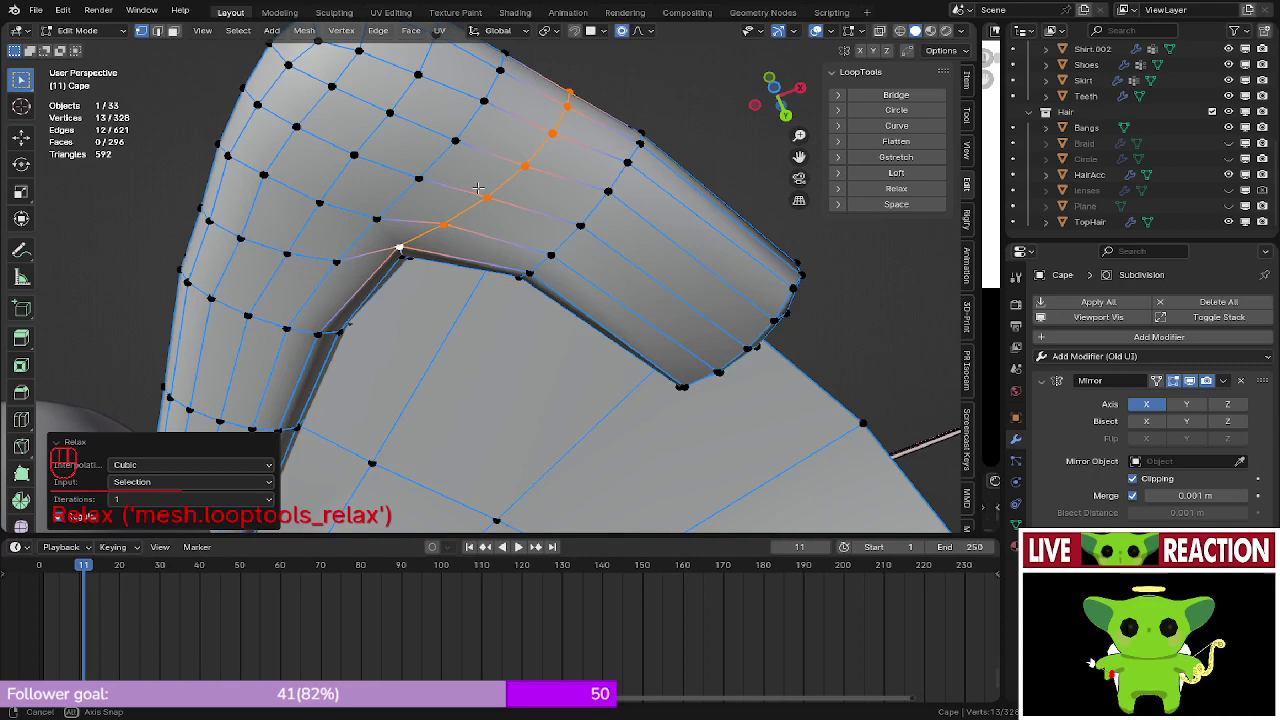
{"action": "key", "text": "Tab"}
{"action": "key", "text": "Tab"}
- Turn off proportional editing and move a four-vertex path on the trim's outer arm by about 0.0005, -0.0011 and 0.0010 m in X, Y and Z
{"action": "middle_click_drag", "start_coordinate": [478, 187], "coordinate": [426, 300]}
{"action": "left_click", "coordinate": [387, 420]}
{"action": "left_click", "coordinate": [413, 288], "text": "ctrl"}
{"action": "key", "text": "g"}
{"action": "right_click", "coordinate": [427, 298]}
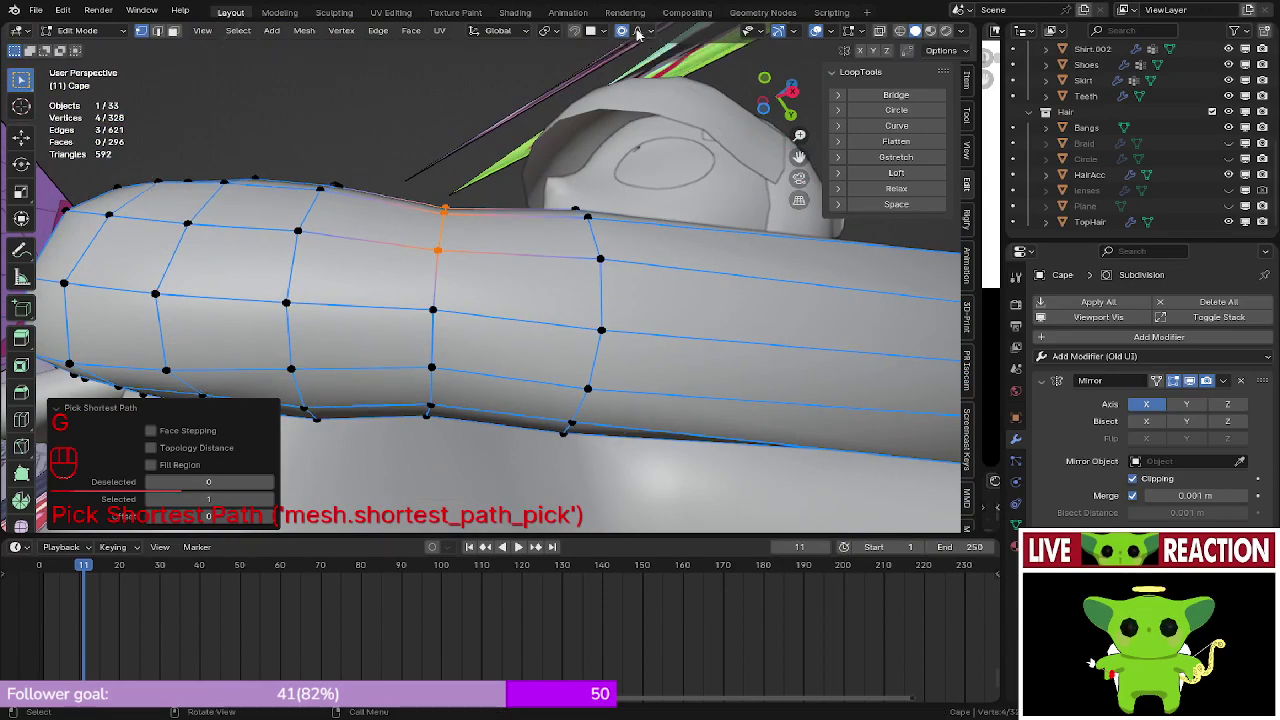
{"action": "middle_click_drag", "start_coordinate": [618, 128], "coordinate": [527, 133]}
{"action": "key", "text": "g"}
{"action": "left_click", "coordinate": [561, 422]}
{"action": "key", "text": "g"}
{"action": "key", "text": "g"}
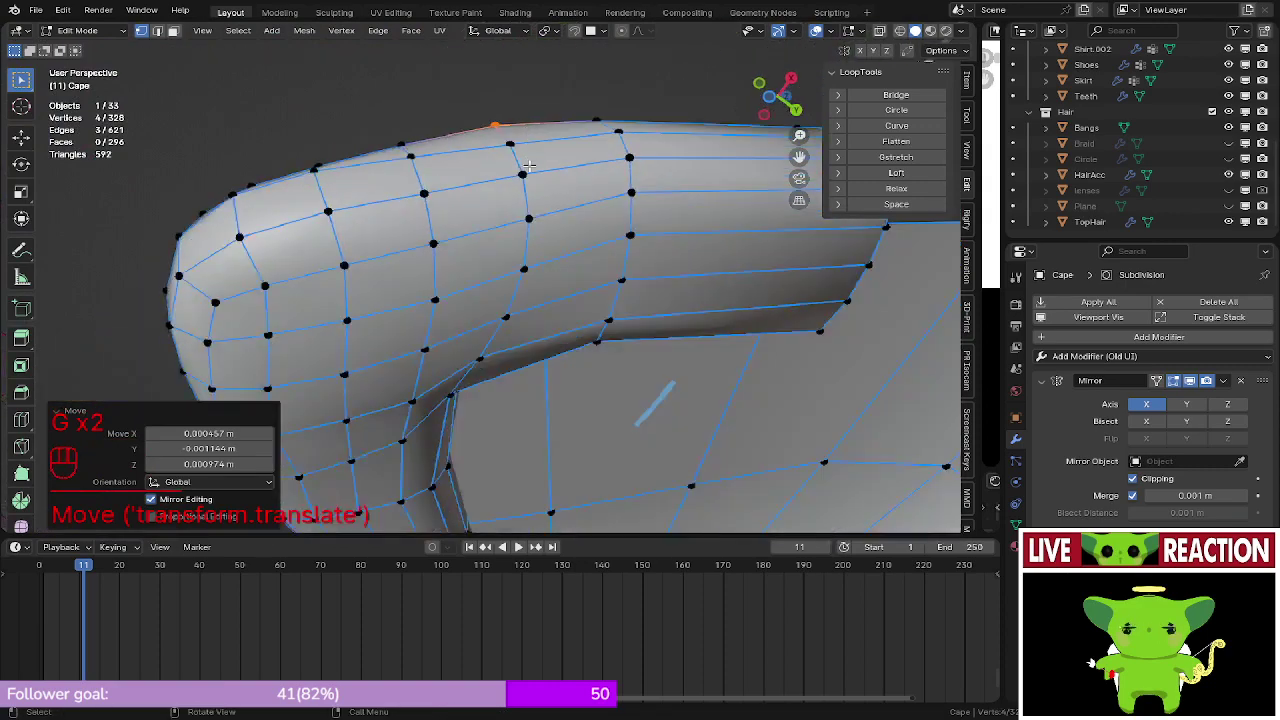
- Select the four-vertex path on the inner side of the same trim ring, adjust its position, and check the shape in Object Mode
{"action": "left_click", "coordinate": [522, 174]}
{"action": "left_click", "coordinate": [499, 316], "text": "ctrl"}
{"action": "middle_click_drag", "start_coordinate": [499, 316], "coordinate": [540, 226]}
{"action": "key", "text": "g"}
{"action": "left_click", "coordinate": [662, 283]}
{"action": "key", "text": "Tab"}
{"action": "middle_click_drag", "start_coordinate": [565, 283], "coordinate": [527, 332]}
{"action": "key", "text": "Tab"}
{"action": "scroll", "coordinate": [527, 332], "scroll_direction": "down", "scroll_amount": 3}
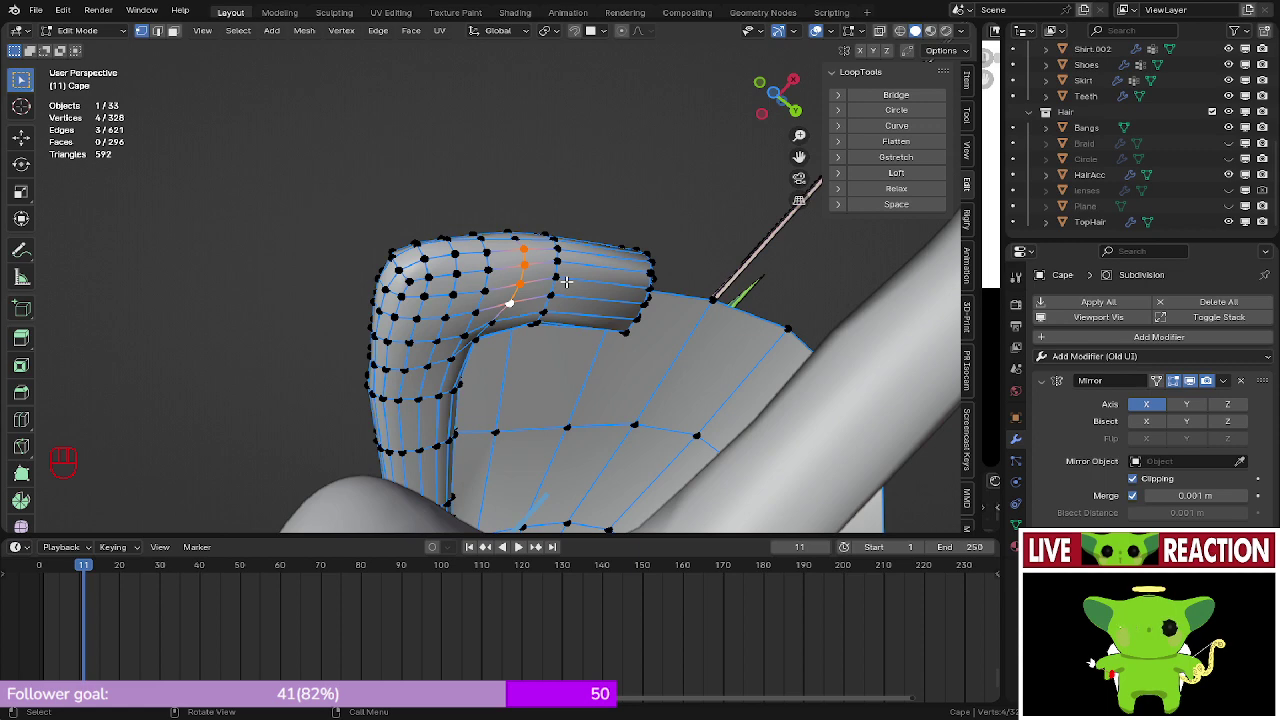
- Relax the two neighbouring edge loops around the trim's outer arm near the corner with LoopTools
{"action": "middle_click_drag", "start_coordinate": [567, 275], "coordinate": [442, 373]}
{"action": "left_click", "coordinate": [577, 322], "text": "alt"}
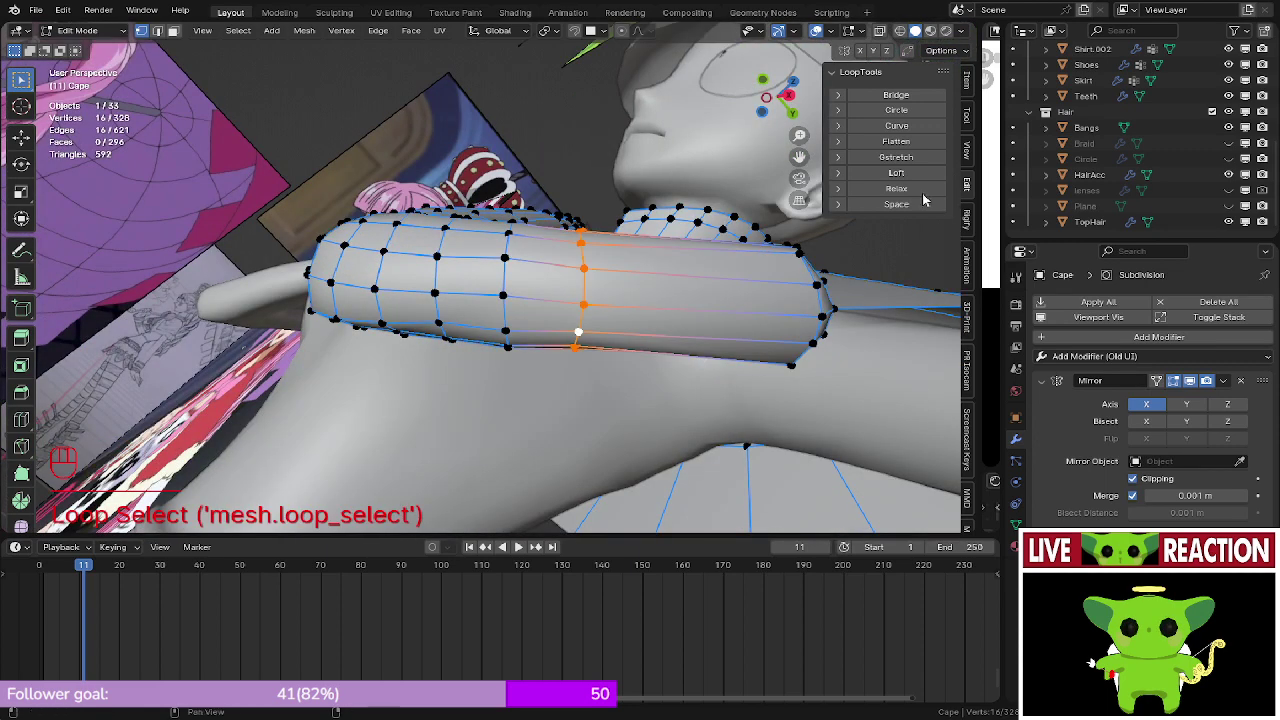
{"action": "left_click", "coordinate": [896, 188]}
{"action": "left_click", "coordinate": [509, 313], "text": "alt"}
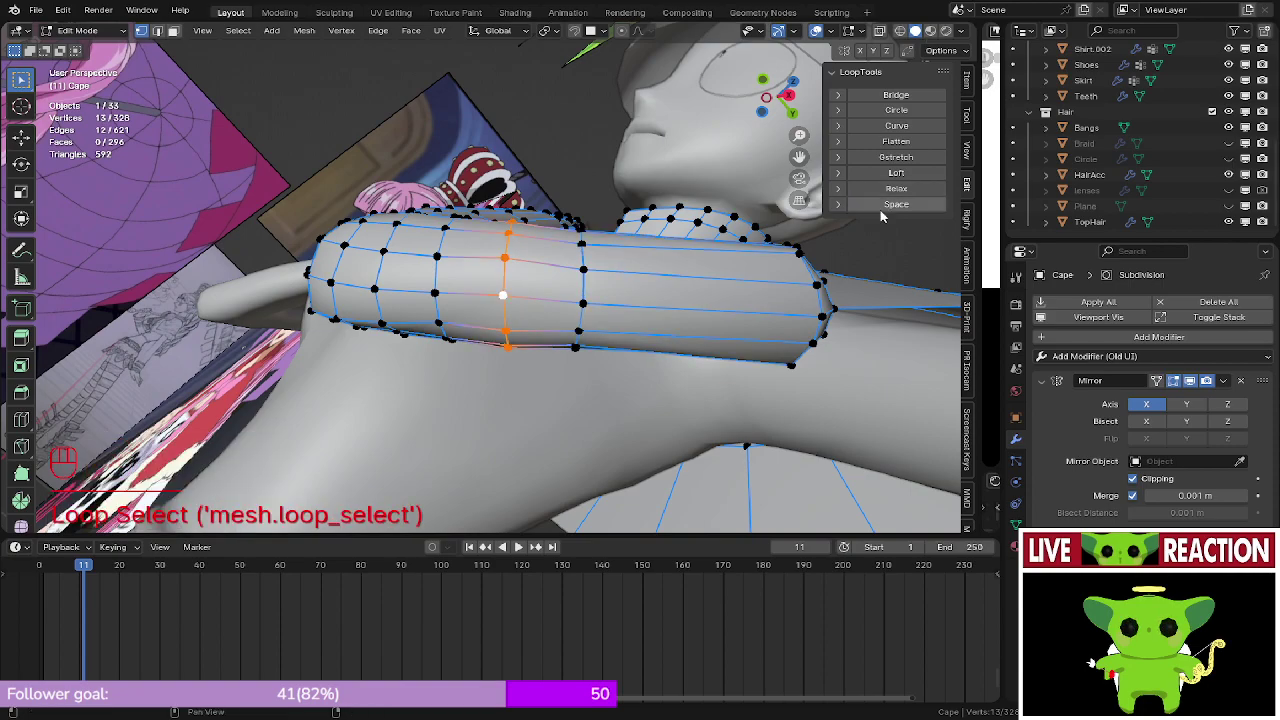
{"action": "left_click", "coordinate": [896, 188]}
- Relax the edge loop around the trim's collar-side arm just past the corner and check the result in Object Mode
{"action": "middle_click_drag", "start_coordinate": [652, 238], "coordinate": [554, 304]}
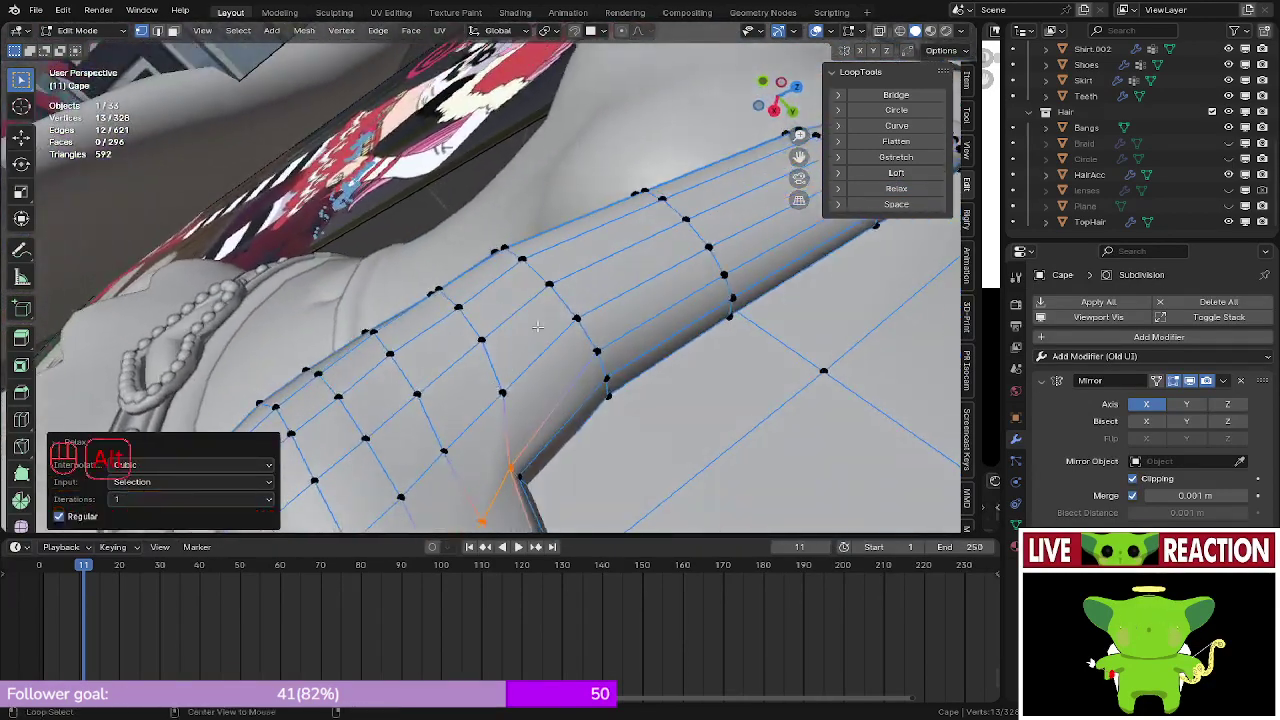
{"action": "left_click", "coordinate": [554, 304], "text": "alt"}
{"action": "left_click", "coordinate": [867, 188]}
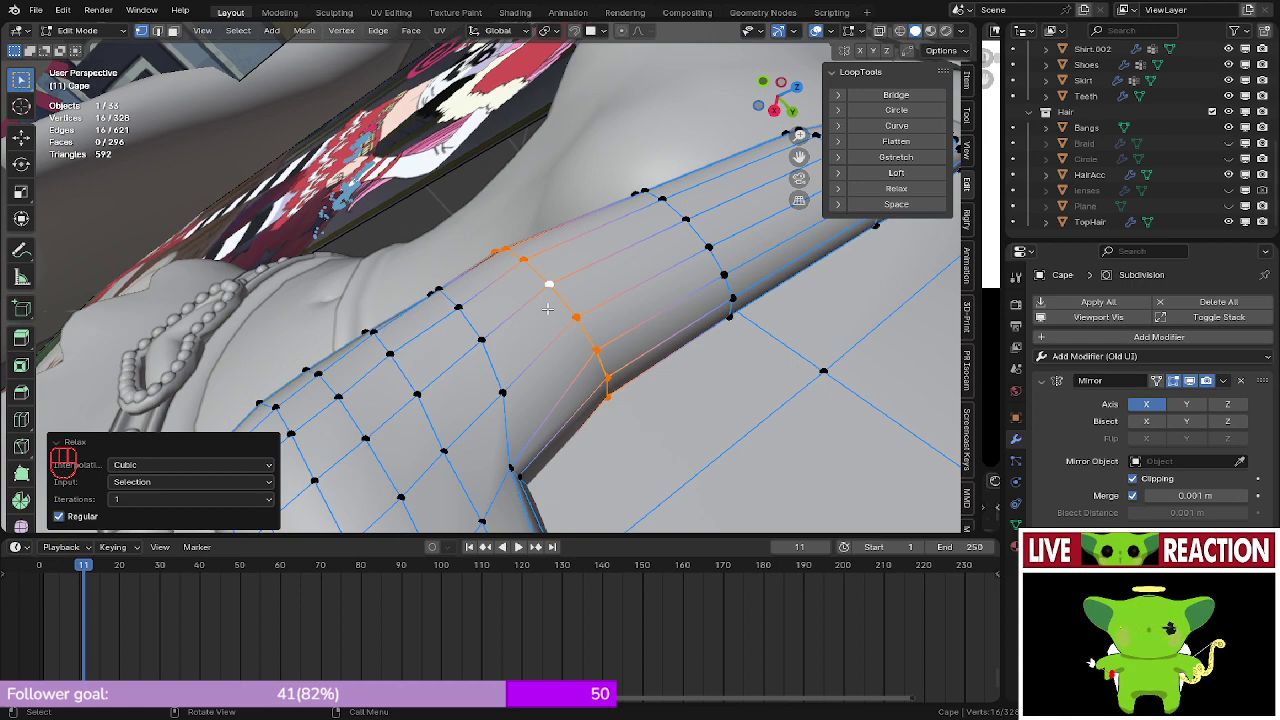
{"action": "mouse_move", "coordinate": [529, 337]}
{"action": "middle_mouse_down"}
{"action": "mouse_move", "coordinate": [601, 412]}
{"action": "mouse_move", "coordinate": [534, 320]}
{"action": "mouse_move", "coordinate": [783, 349]}
{"action": "mouse_move", "coordinate": [669, 240]}
{"action": "mouse_move", "coordinate": [623, 370]}
{"action": "mouse_move", "coordinate": [629, 243]}
{"action": "mouse_move", "coordinate": [586, 314]}
{"action": "middle_mouse_up"}
{"action": "key", "text": "Tab"}
{"action": "key", "text": "Tab"}
- Shift the eight-vertex cape-facing path of the next collar-side ring by about -0.0019, -0.0012 and -0.0003 m in X, Y and Z, and relax the ring
{"action": "key", "text": "z"}
{"action": "left_click", "coordinate": [480, 314]}
{"action": "mouse_move", "coordinate": [480, 314]}
{"action": "middle_mouse_down"}
{"action": "mouse_move", "coordinate": [514, 380]}
{"action": "mouse_move", "coordinate": [486, 362]}
{"action": "mouse_move", "coordinate": [484, 258]}
{"action": "middle_mouse_up"}
{"action": "mouse_move", "coordinate": [484, 258]}
{"action": "middle_mouse_down"}
{"action": "mouse_move", "coordinate": [482, 284]}
{"action": "mouse_move", "coordinate": [520, 256]}
{"action": "middle_mouse_up"}
{"action": "scroll", "coordinate": [482, 284], "scroll_direction": "up", "scroll_amount": 3}
{"action": "left_click", "coordinate": [480, 262]}
{"action": "left_click", "coordinate": [479, 241], "text": "ctrl"}
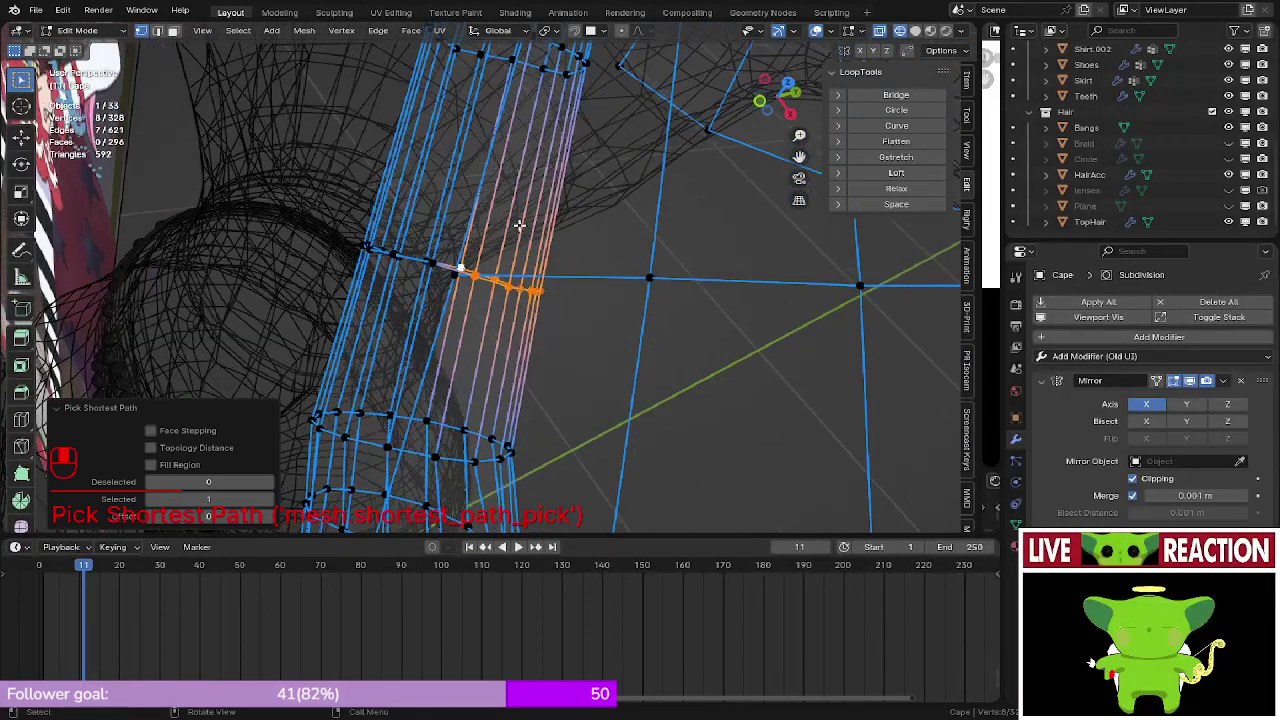
{"action": "key", "text": "z"}
{"action": "left_click", "coordinate": [610, 258]}
{"action": "mouse_move", "coordinate": [610, 258]}
{"action": "middle_mouse_down"}
{"action": "mouse_move", "coordinate": [608, 280]}
{"action": "mouse_move", "coordinate": [626, 250]}
{"action": "mouse_move", "coordinate": [589, 304]}
{"action": "middle_mouse_up"}
{"action": "key", "text": "g"}
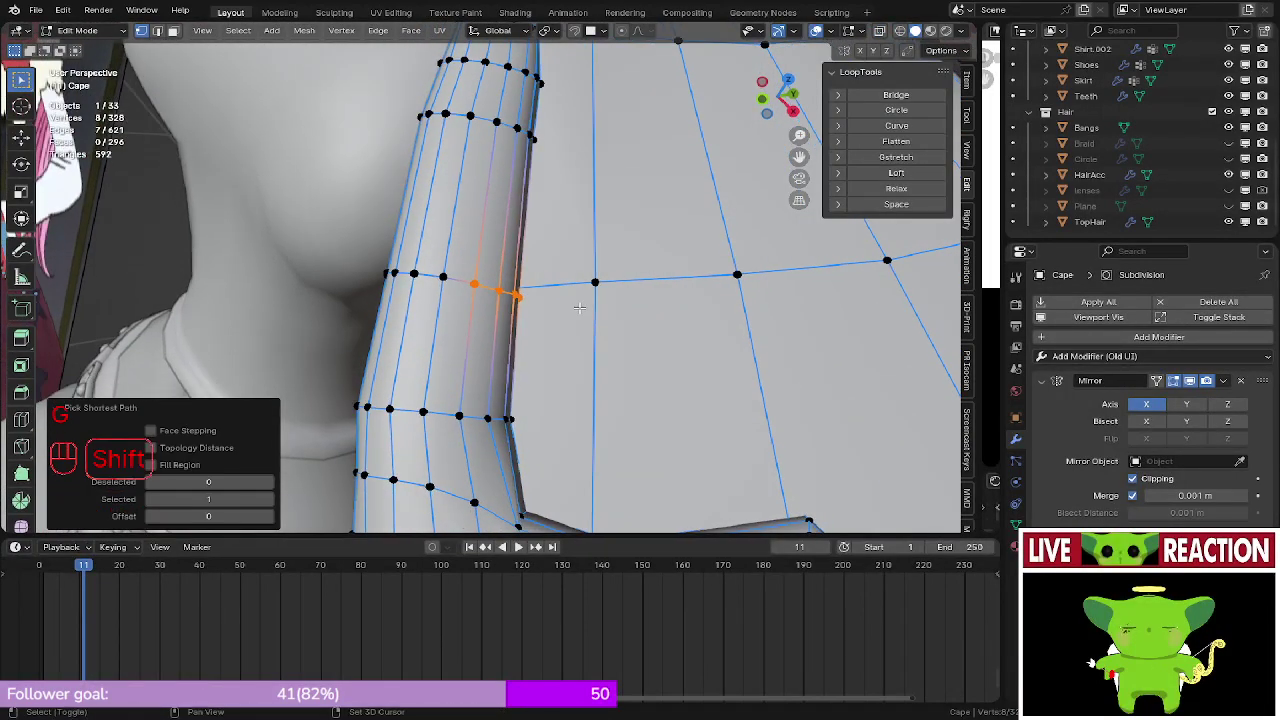
{"action": "middle_click_drag", "start_coordinate": [583, 296], "coordinate": [597, 346], "text": "shift"}
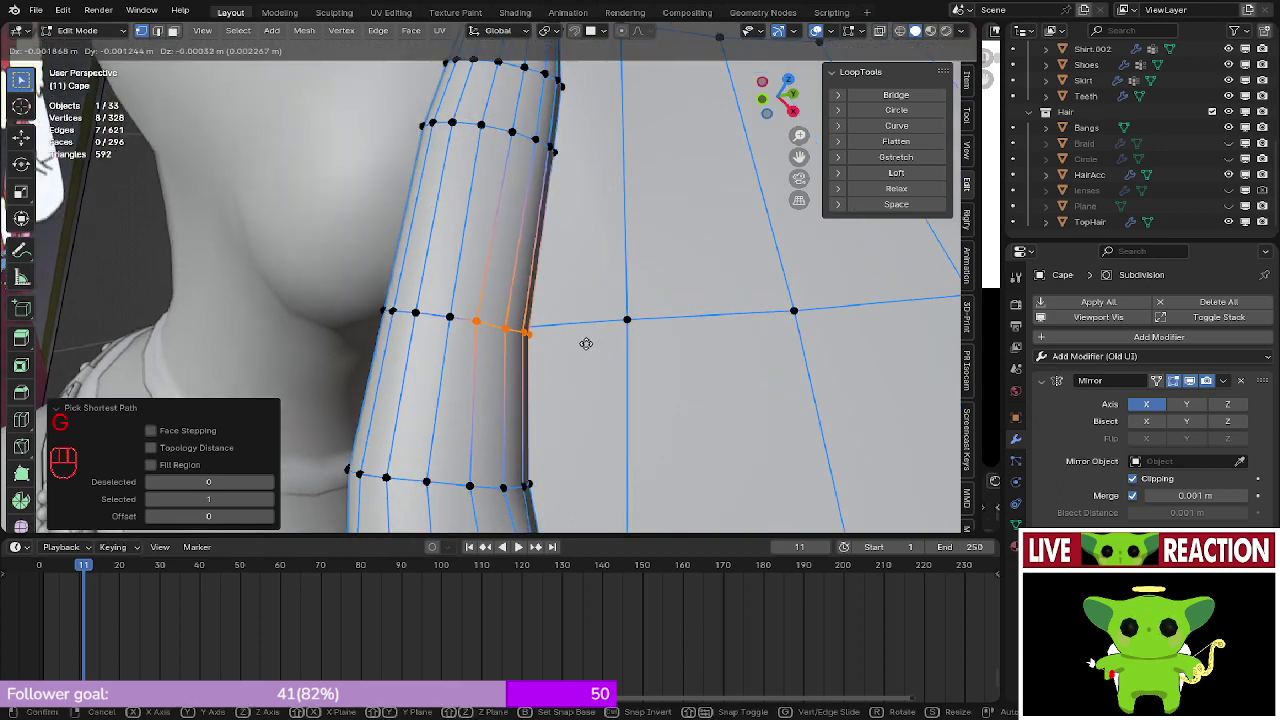
{"action": "left_click", "coordinate": [586, 343]}
{"action": "left_click", "coordinate": [494, 329], "text": "alt"}
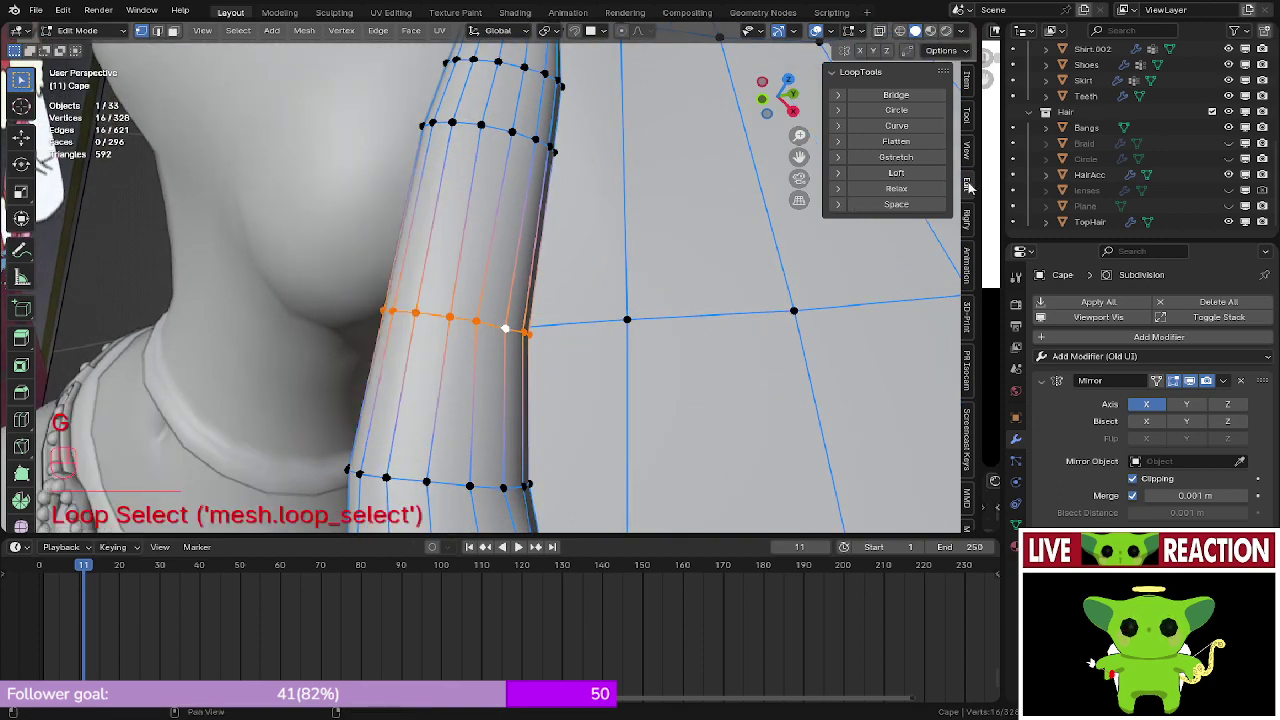
{"action": "left_click", "coordinate": [896, 188]}
- Move the seven cape-facing vertices of the next ring toward the collar by about -0.0020, -0.0018 and -0.0007 m, and relax that ring with LoopTools
{"action": "middle_click_drag", "start_coordinate": [677, 234], "coordinate": [540, 279], "text": "shift"}
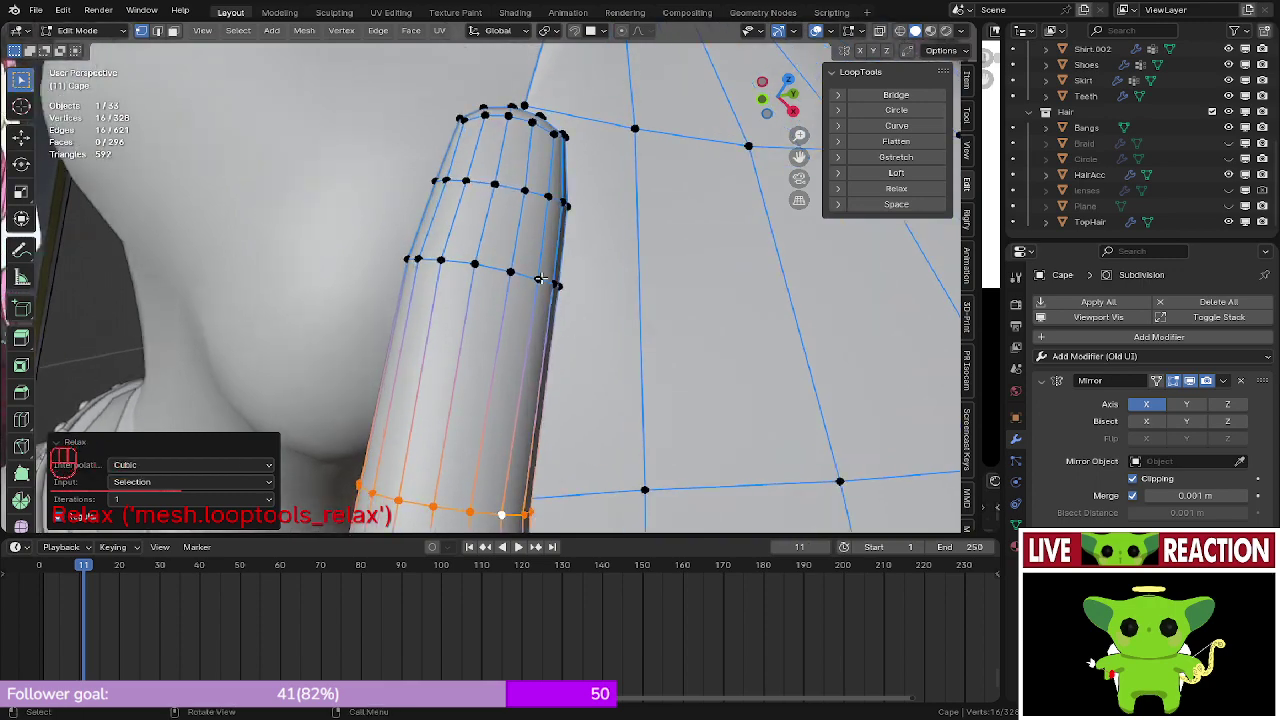
{"action": "left_click", "coordinate": [515, 256]}
{"action": "left_click_drag", "start_coordinate": [550, 305], "coordinate": [551, 300]}
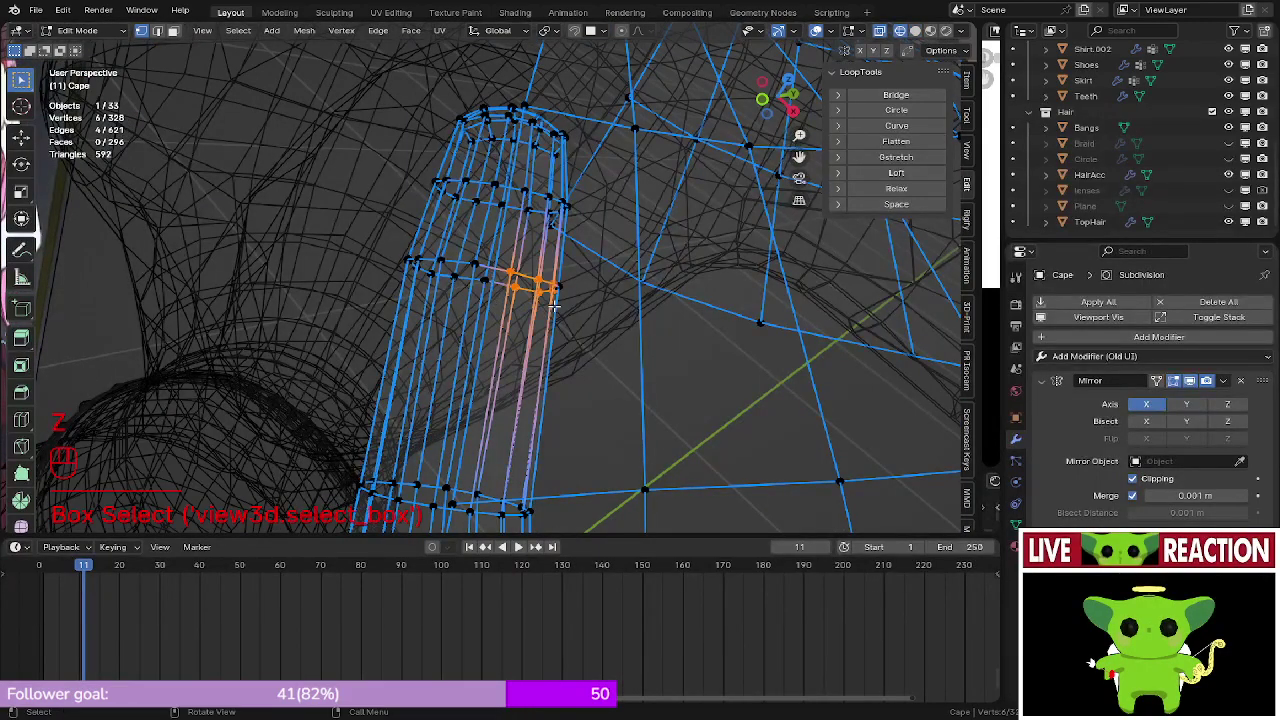
{"action": "key", "text": "z"}
{"action": "key", "text": "z"}
{"action": "left_click", "coordinate": [552, 289]}
{"action": "key", "text": "c"}
{"action": "right_click", "coordinate": [555, 287]}
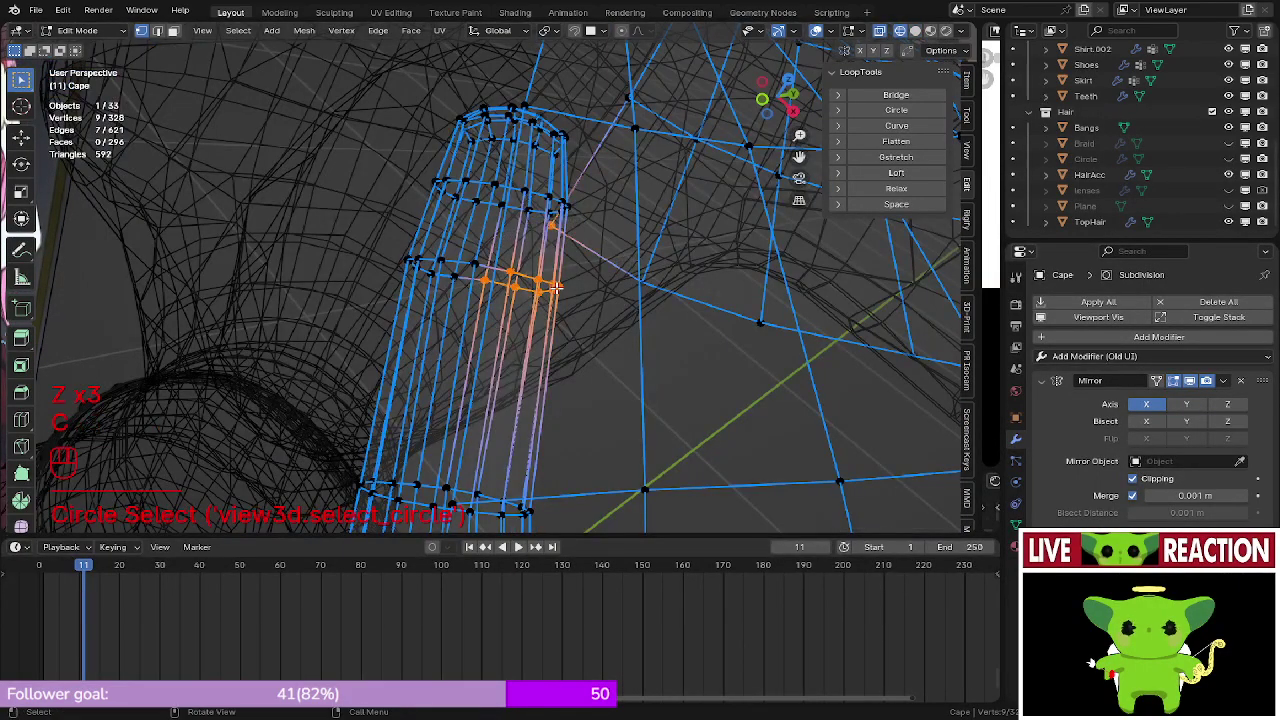
{"action": "key", "text": "c"}
{"action": "left_click", "coordinate": [576, 187], "text": "shift"}
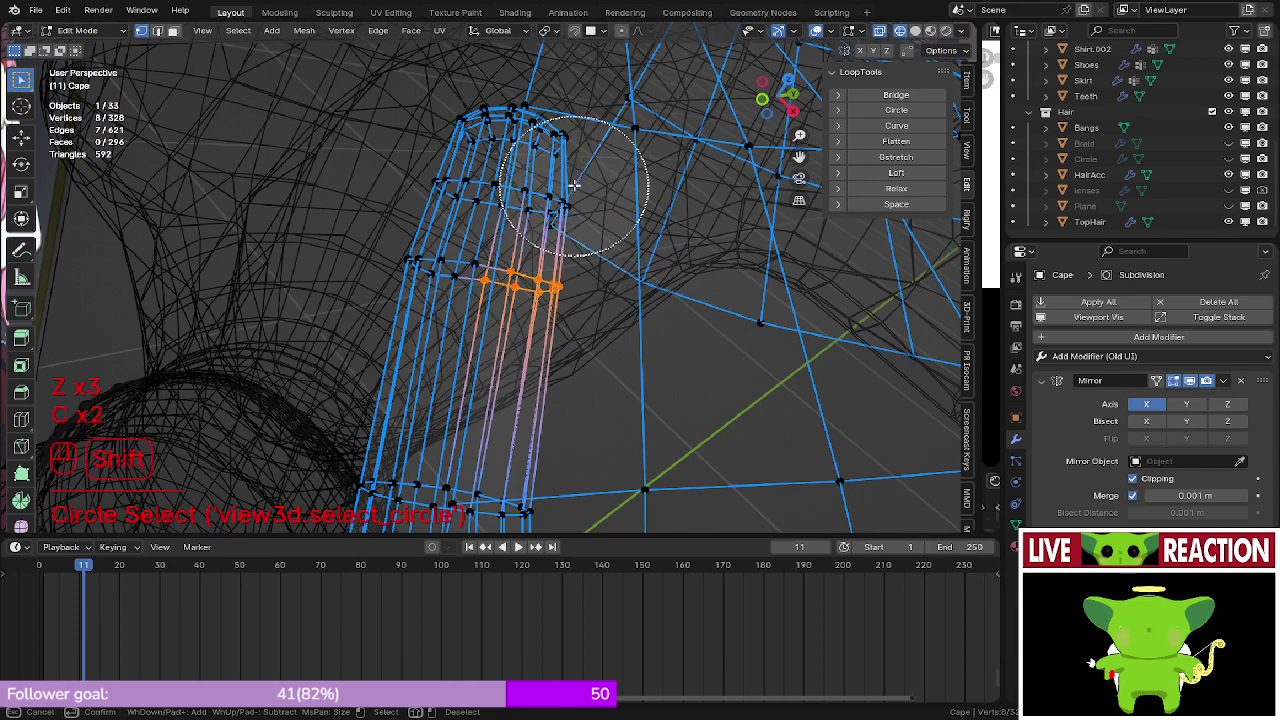
{"action": "left_click", "coordinate": [432, 257], "text": "shift"}
{"action": "right_click", "coordinate": [432, 257]}
{"action": "key", "text": "z"}
{"action": "middle_click_drag", "start_coordinate": [598, 266], "coordinate": [583, 305]}
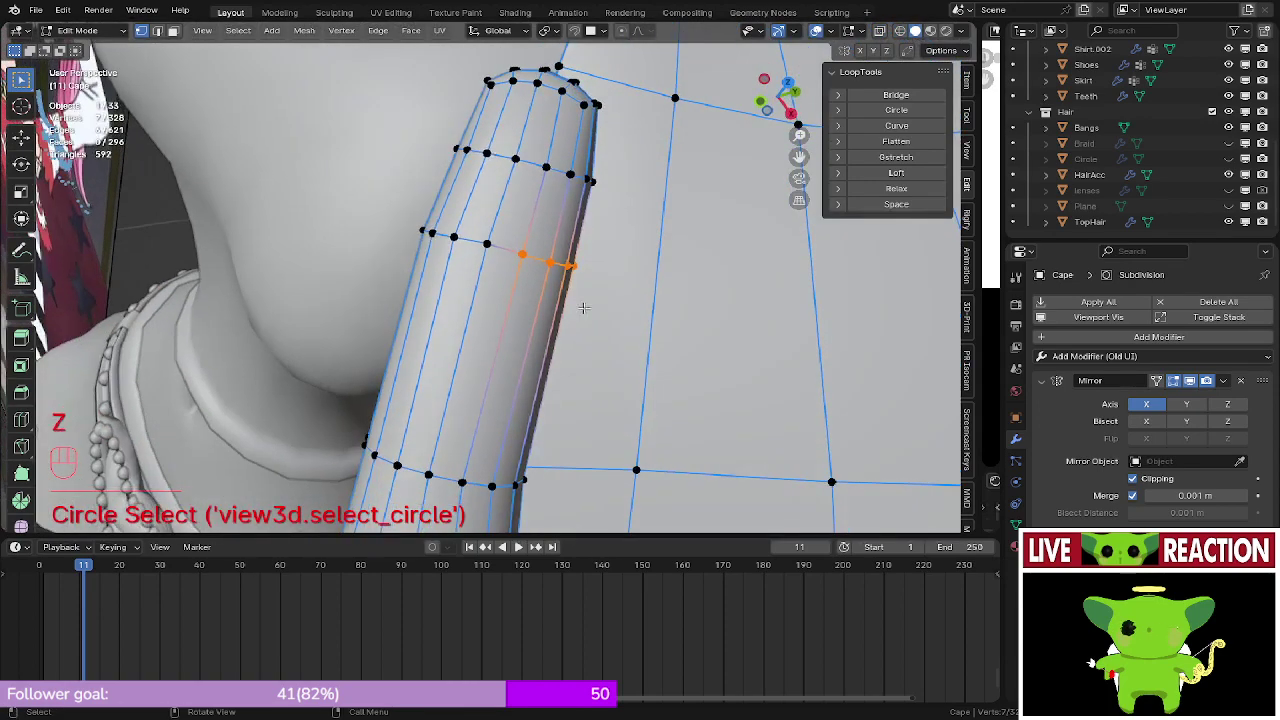
{"action": "key", "text": "g"}
{"action": "left_click", "coordinate": [569, 304]}
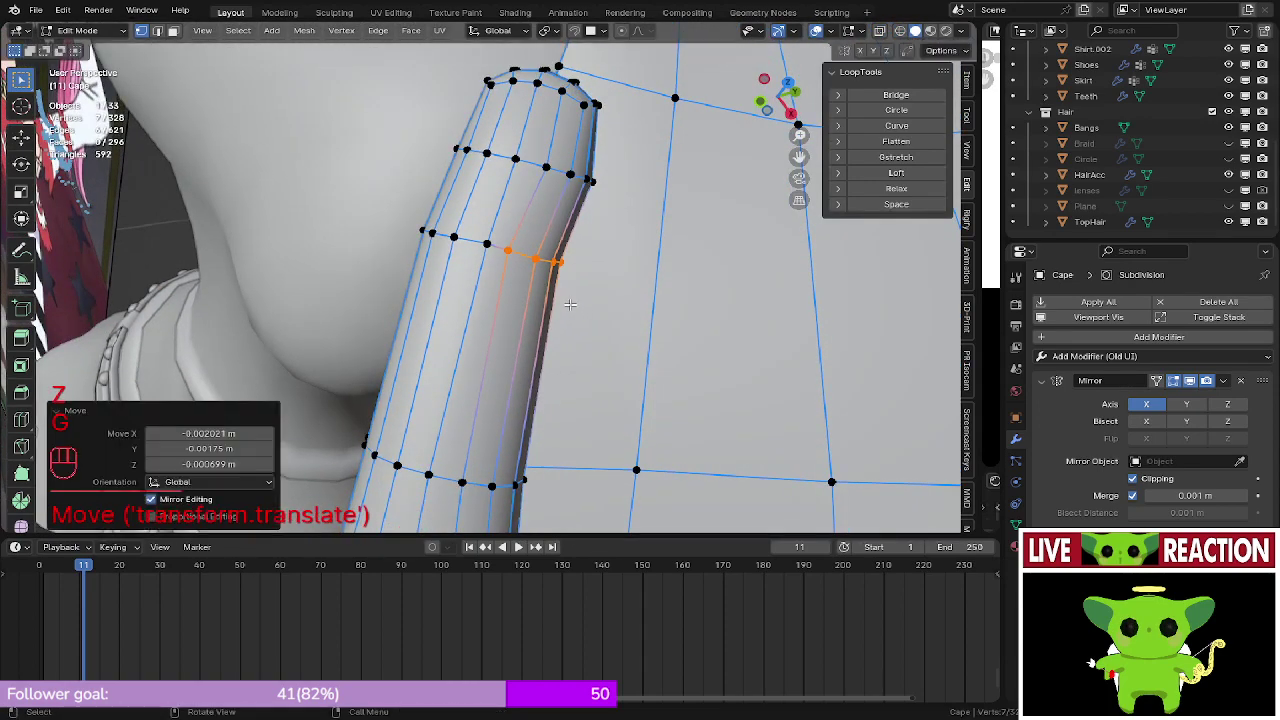
{"action": "left_click", "coordinate": [530, 258], "text": "alt"}
{"action": "left_click", "coordinate": [895, 188]}
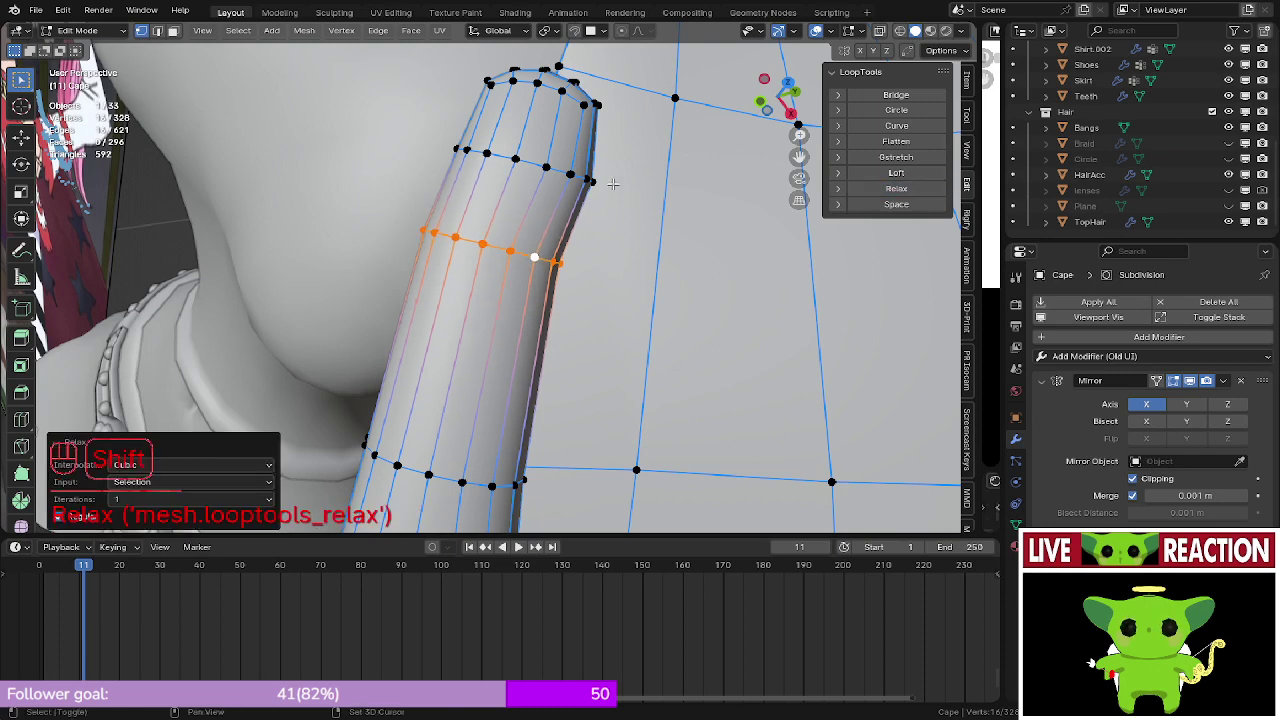
- Move the seven-vertex cape-facing path of the ring nearest the collar-side end cap by about -0.0017, -0.0010 and -0.0001 m, and relax the ring
{"action": "middle_click_drag", "start_coordinate": [608, 180], "coordinate": [577, 362]}
{"action": "key", "text": "z"}
{"action": "left_click", "coordinate": [529, 345]}
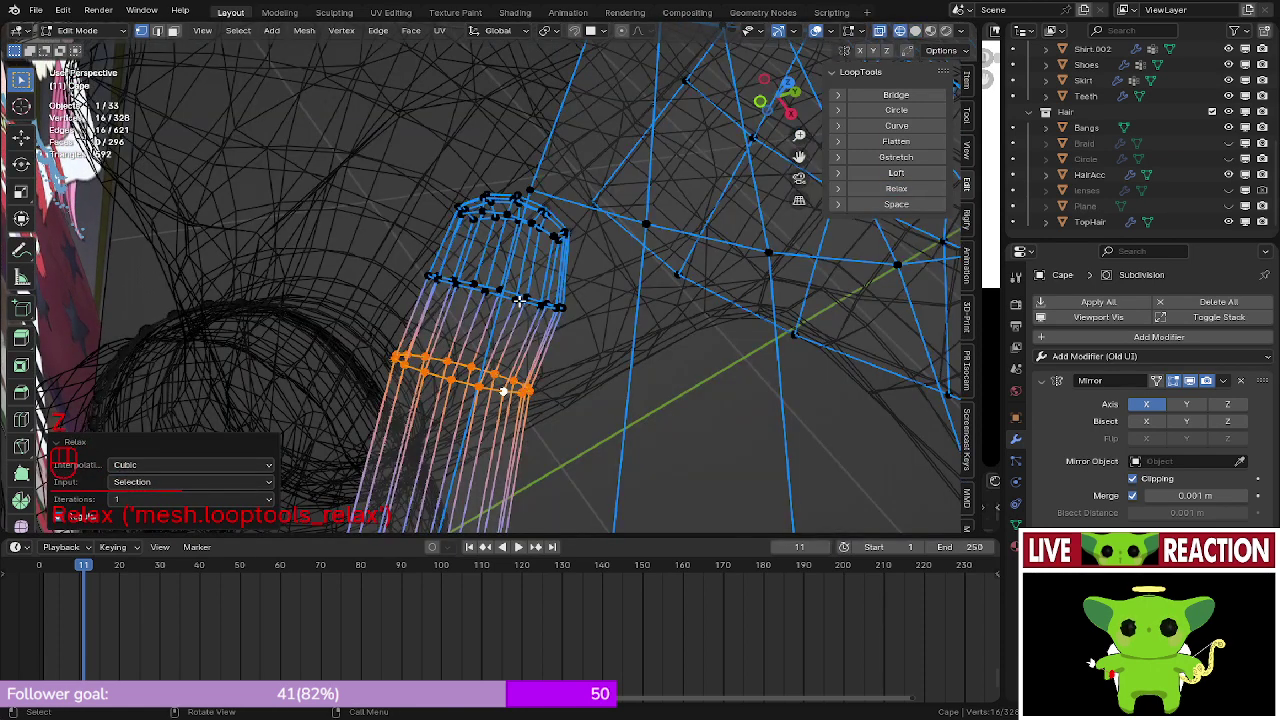
{"action": "left_click", "coordinate": [519, 300]}
{"action": "left_click", "coordinate": [514, 297], "text": "ctrl"}
{"action": "key", "text": "z"}
{"action": "key", "text": "g"}
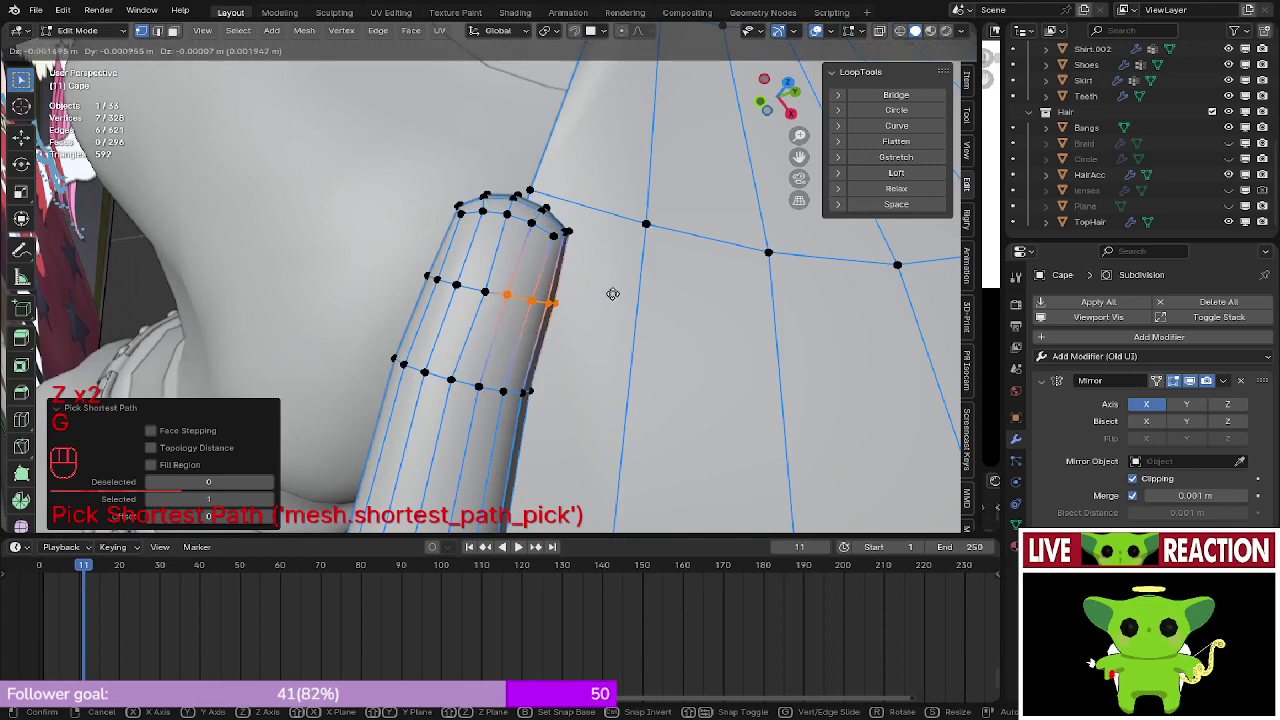
{"action": "left_click", "coordinate": [612, 293]}
{"action": "left_click", "coordinate": [548, 300], "text": "alt"}
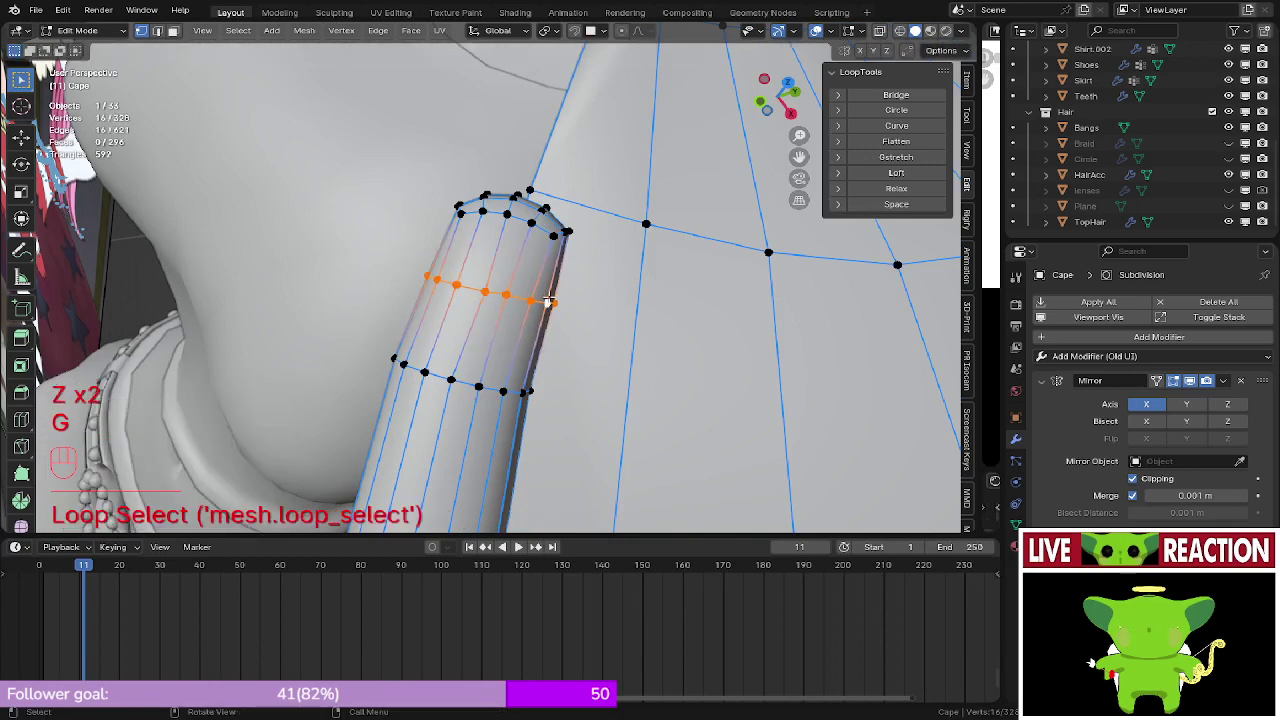
{"action": "left_click", "coordinate": [908, 191]}
- Select the ten cape-facing vertices of the collar-side end cap and move them by about -0.0010, -0.0003 and 0.0002 m in X, Y and Z
{"action": "middle_click_drag", "start_coordinate": [512, 234], "coordinate": [502, 329], "text": "shift"}
{"action": "key", "text": "z"}
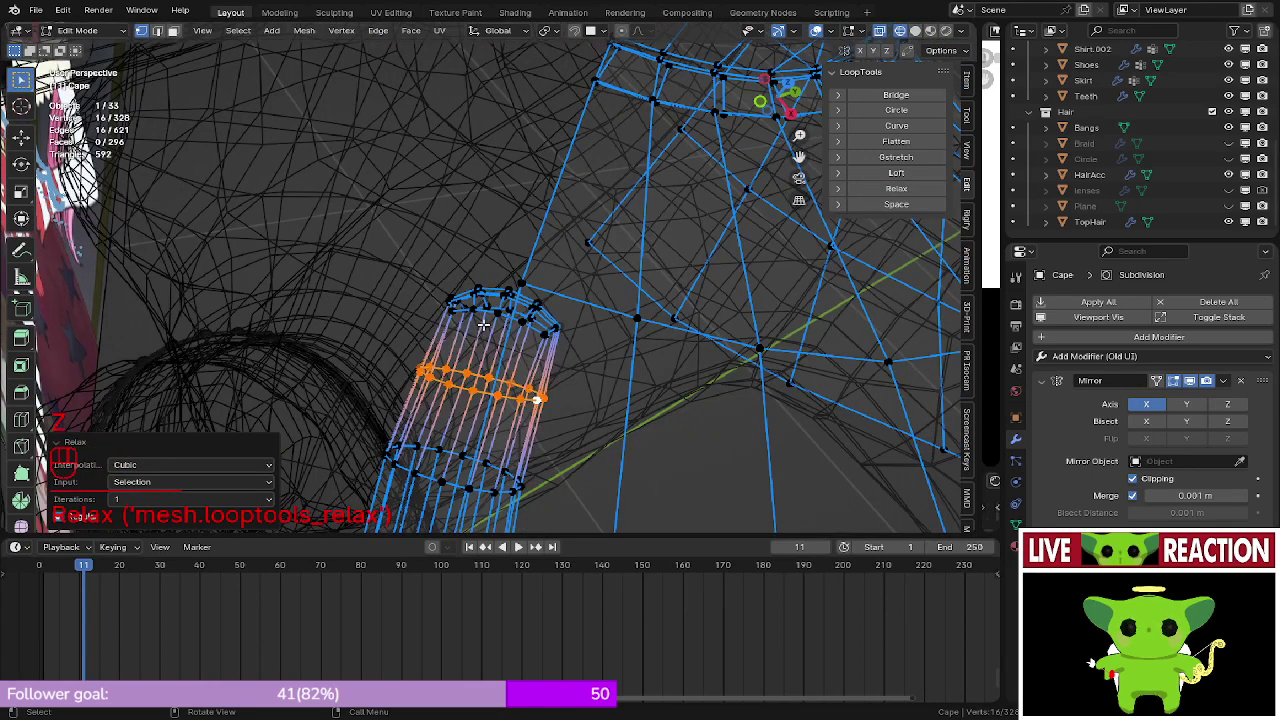
{"action": "key", "text": "c"}
{"action": "right_click", "coordinate": [543, 316]}
{"action": "scroll", "coordinate": [543, 316], "scroll_direction": "up", "scroll_amount": 3}
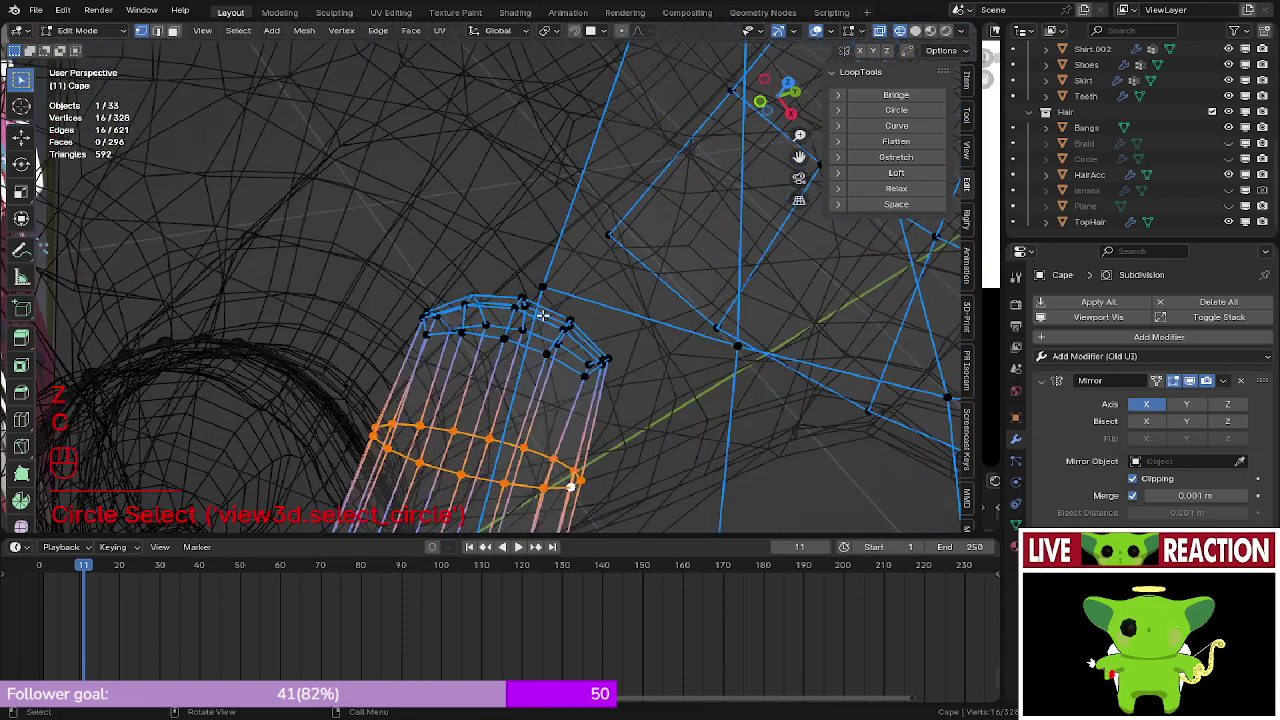
{"action": "key", "text": "c"}
{"action": "left_click_drag", "start_coordinate": [573, 348], "coordinate": [604, 364]}
{"action": "left_click_drag", "start_coordinate": [562, 502], "coordinate": [299, 430], "text": "shift"}
{"action": "right_click", "coordinate": [299, 430]}
{"action": "key", "text": "z"}
{"action": "key", "text": "g"}
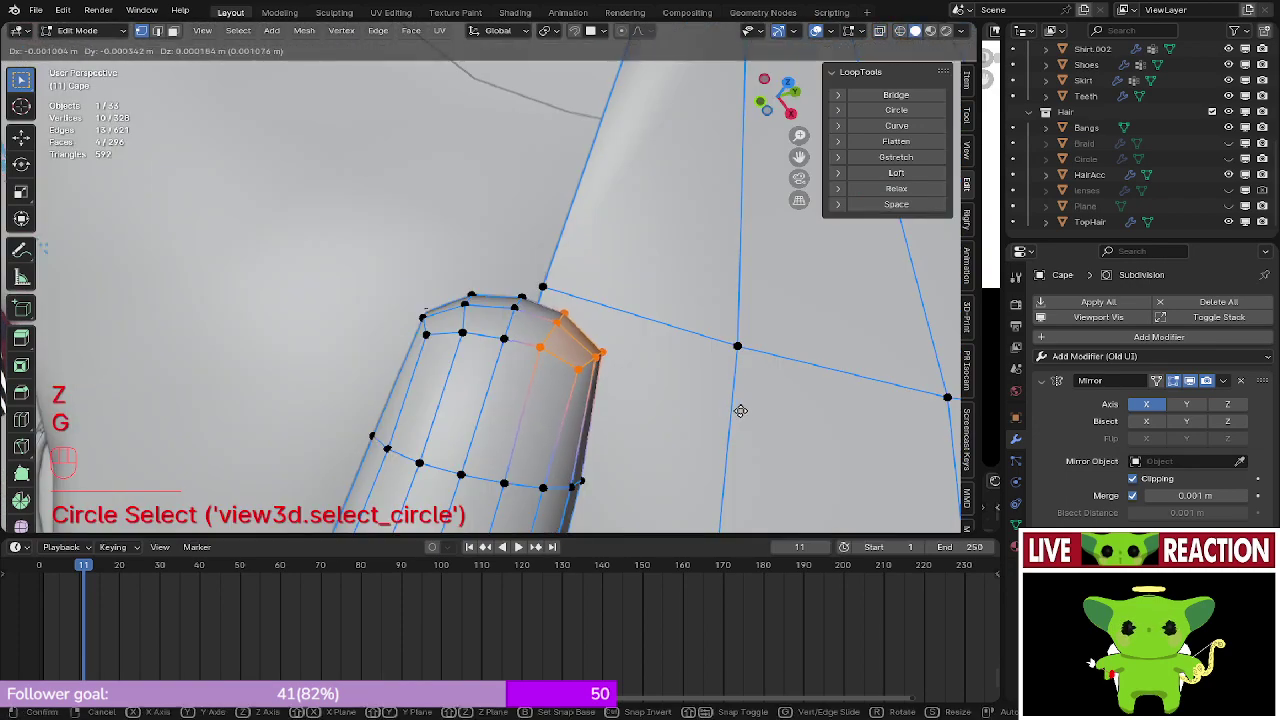
{"action": "left_click", "coordinate": [737, 409]}
- Examine the fur trim's overall shape in Object Mode from several angles
{"action": "key", "text": "Tab"}
{"action": "scroll", "coordinate": [550, 362], "scroll_direction": "down", "scroll_amount": 6}
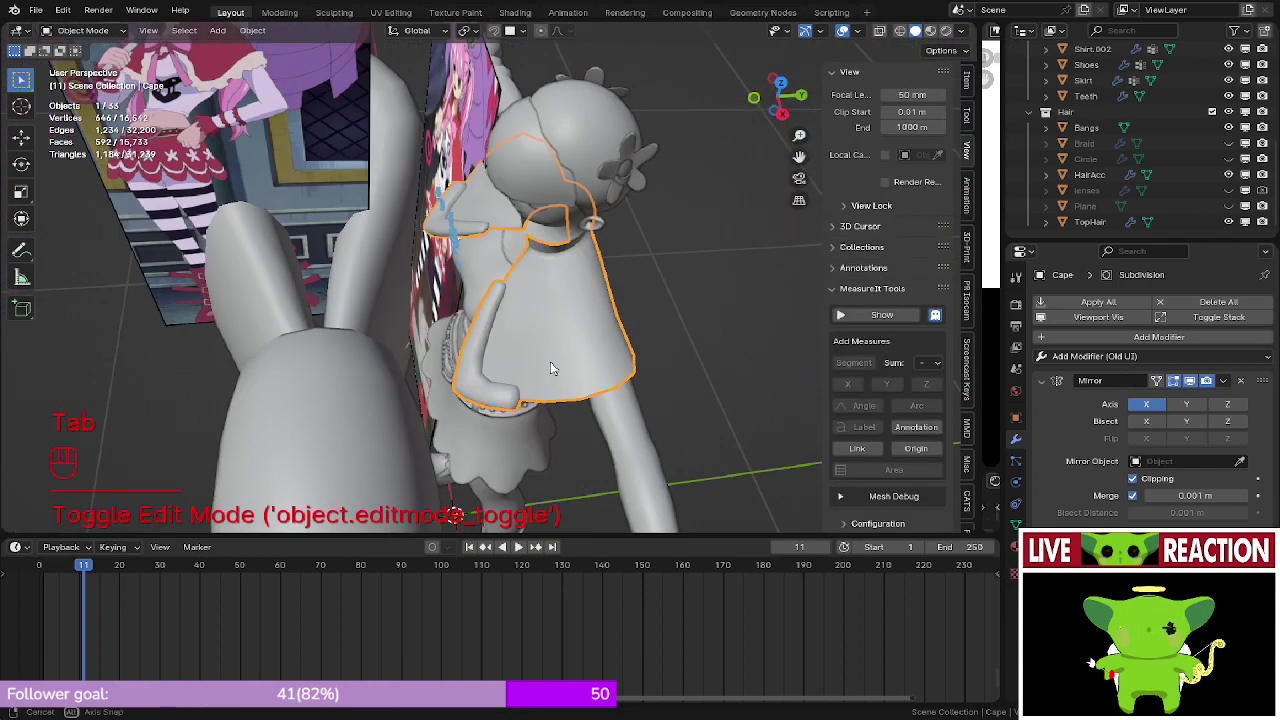
{"action": "middle_click_drag", "start_coordinate": [550, 368], "coordinate": [561, 297]}
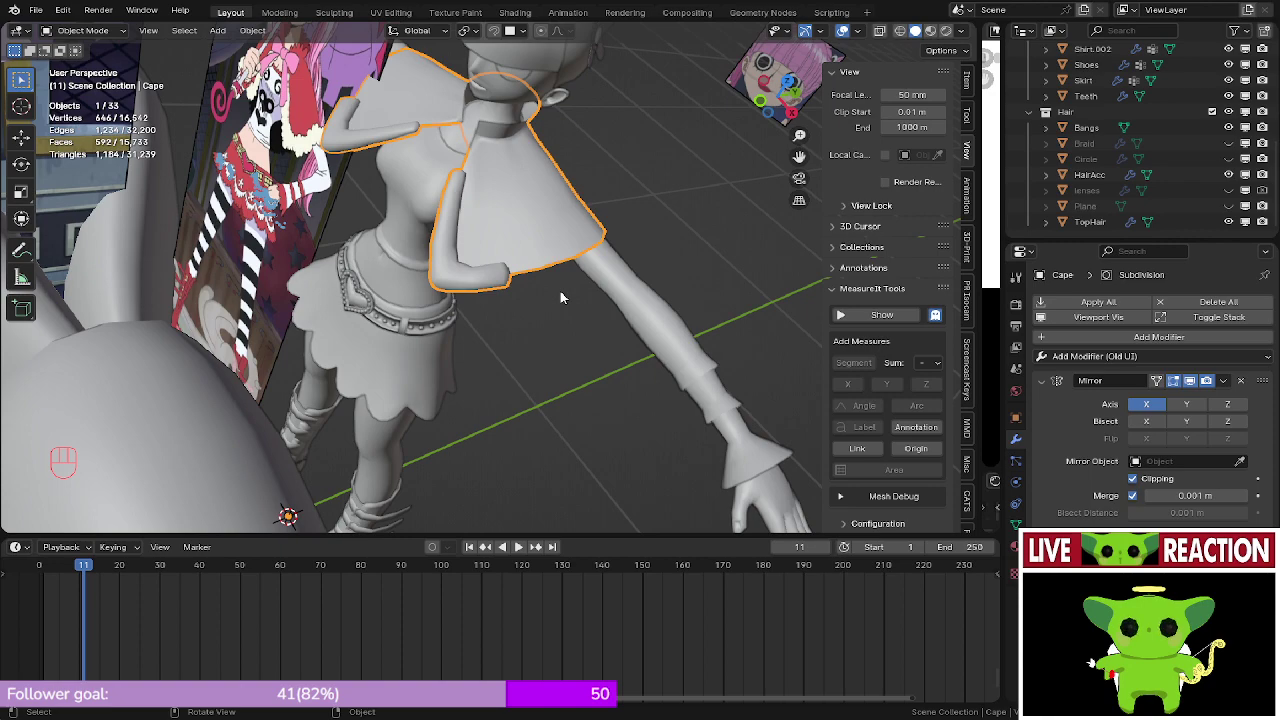
{"action": "middle_click_drag", "start_coordinate": [561, 298], "coordinate": [505, 380]}
{"action": "scroll", "coordinate": [523, 377], "scroll_direction": "up", "scroll_amount": 3}
{"action": "scroll", "coordinate": [489, 340], "scroll_direction": "down", "scroll_amount": 3}
{"action": "middle_click_drag", "start_coordinate": [505, 380], "coordinate": [513, 408], "text": "shift"}
{"action": "scroll", "coordinate": [584, 333], "scroll_direction": "up", "scroll_amount": 4}
{"action": "middle_click_drag", "start_coordinate": [584, 333], "coordinate": [594, 221]}
{"action": "scroll", "coordinate": [594, 221], "scroll_direction": "up", "scroll_amount": 4}
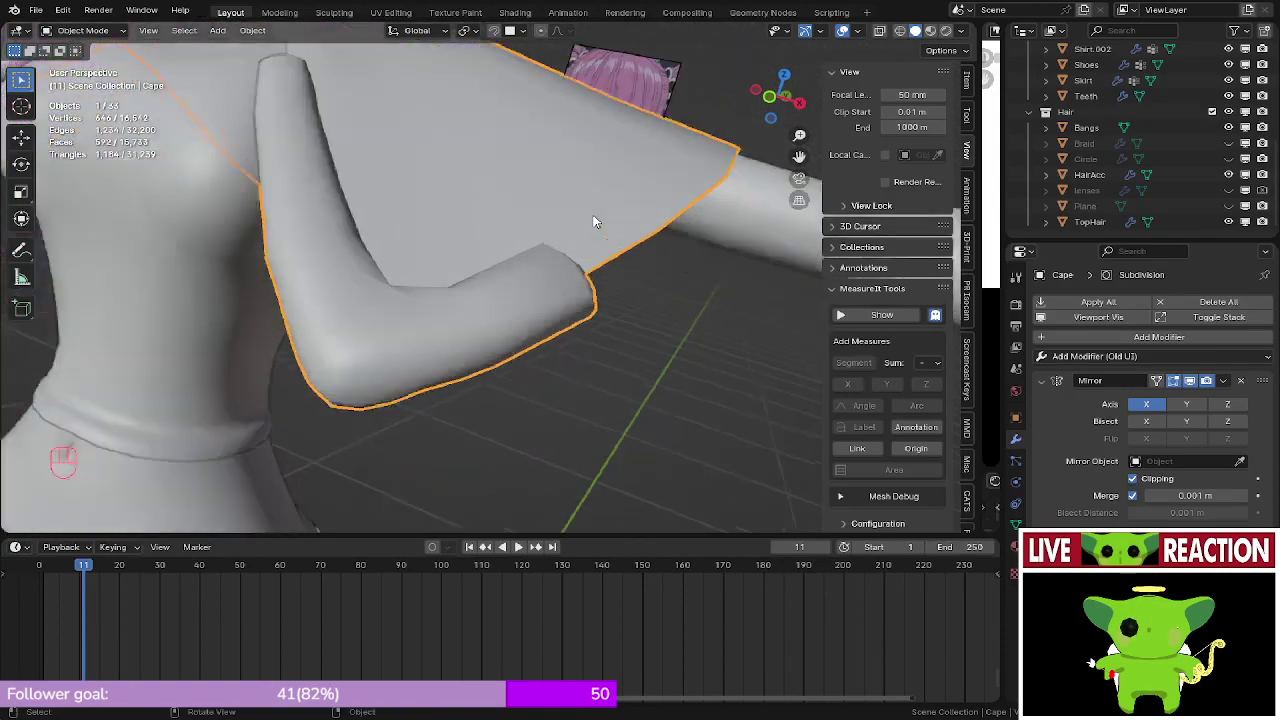
- Slightly shift the seven front-facing vertices of the collar-side ring above the corner and check the trim in Object Mode
{"action": "key", "text": "Tab"}
{"action": "scroll", "coordinate": [583, 386], "scroll_direction": "up", "scroll_amount": 3}
{"action": "middle_click_drag", "start_coordinate": [590, 270], "coordinate": [640, 340]}
{"action": "scroll", "coordinate": [576, 368], "scroll_direction": "down", "scroll_amount": 3}
{"action": "scroll", "coordinate": [677, 271], "scroll_direction": "down", "scroll_amount": 4}
{"action": "scroll", "coordinate": [640, 340], "scroll_direction": "up", "scroll_amount": 3}
{"action": "middle_click_drag", "start_coordinate": [640, 340], "coordinate": [590, 390]}
{"action": "scroll", "coordinate": [590, 390], "scroll_direction": "down", "scroll_amount": 3}
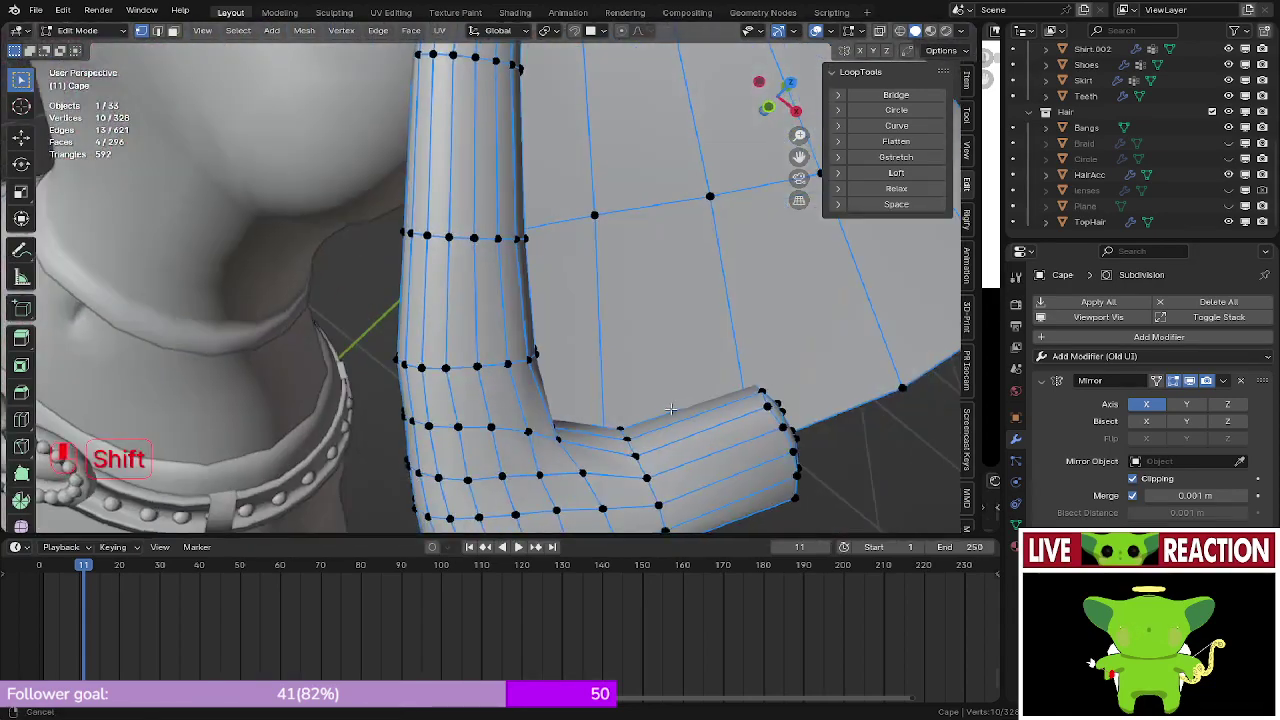
{"action": "scroll", "coordinate": [440, 383], "scroll_direction": "up", "scroll_amount": 4}
{"action": "mouse_move", "coordinate": [510, 360]}
{"action": "middle_mouse_down", "text": "shift"}
{"action": "mouse_move", "coordinate": [440, 383]}
{"action": "mouse_move", "coordinate": [523, 312]}
{"action": "middle_mouse_up", "text": "shift"}
{"action": "key", "text": "z"}
{"action": "left_click", "coordinate": [390, 305]}
{"action": "left_click_drag", "start_coordinate": [376, 316], "coordinate": [502, 410]}
{"action": "middle_click_drag", "start_coordinate": [502, 410], "coordinate": [517, 377]}
{"action": "key", "text": "z"}
{"action": "left_click", "coordinate": [600, 385]}
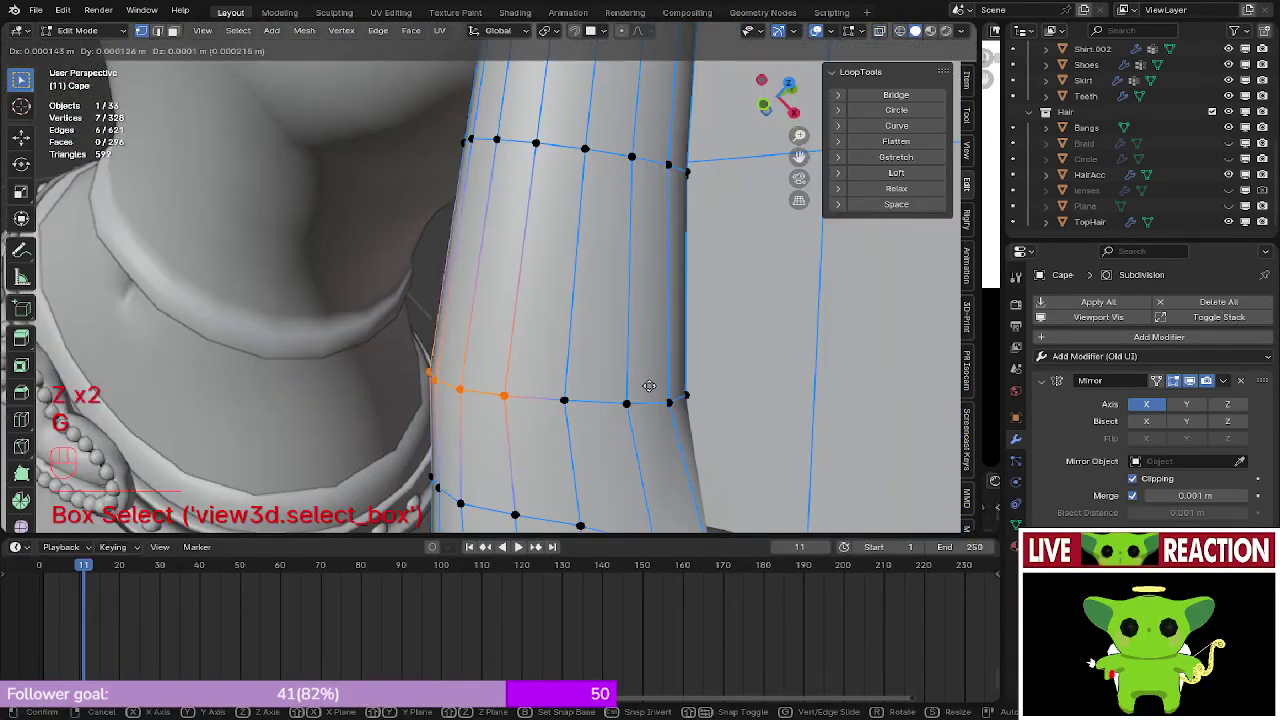
{"action": "key", "text": "g"}
{"action": "left_click", "coordinate": [657, 383]}
{"action": "key", "text": "Tab"}
{"action": "middle_click_drag", "start_coordinate": [666, 377], "coordinate": [641, 211]}
{"action": "scroll", "coordinate": [669, 240], "scroll_direction": "down", "scroll_amount": 4}
{"action": "scroll", "coordinate": [557, 282], "scroll_direction": "down", "scroll_amount": 3}
{"action": "middle_click_drag", "start_coordinate": [596, 299], "coordinate": [371, 370]}
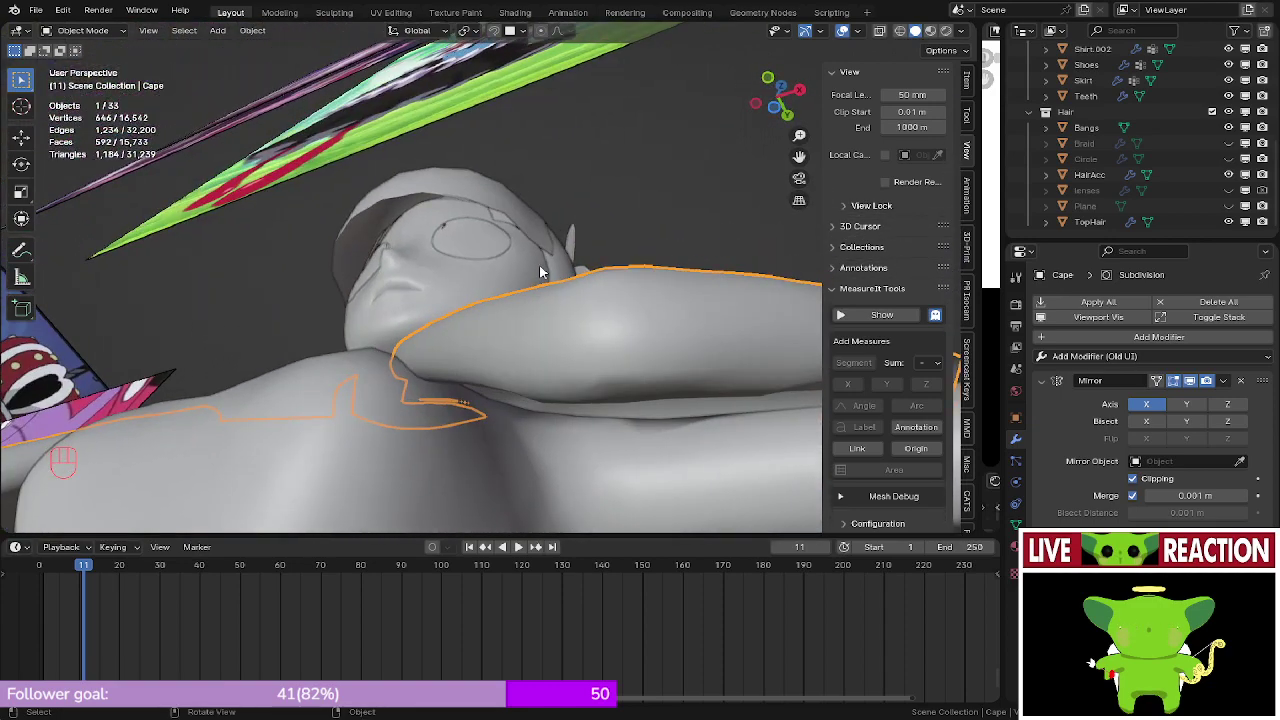
- Select the 42 vertices of the collar-side end section, excluding the cape, and move them by about 0.0012, -0.0023 and 0.0026 m in X, Y and Z
{"action": "mouse_move", "coordinate": [540, 272]}
{"action": "middle_mouse_down"}
{"action": "mouse_move", "coordinate": [691, 277]}
{"action": "mouse_move", "coordinate": [693, 295]}
{"action": "mouse_move", "coordinate": [772, 241]}
{"action": "mouse_move", "coordinate": [660, 277]}
{"action": "mouse_move", "coordinate": [566, 434]}
{"action": "mouse_move", "coordinate": [457, 306]}
{"action": "mouse_move", "coordinate": [567, 370]}
{"action": "mouse_move", "coordinate": [614, 283]}
{"action": "mouse_move", "coordinate": [628, 360]}
{"action": "middle_mouse_up"}
{"action": "key", "text": "Tab"}
{"action": "key", "text": "z"}
{"action": "mouse_move", "coordinate": [510, 350]}
{"action": "middle_mouse_down"}
{"action": "mouse_move", "coordinate": [537, 279]}
{"action": "mouse_move", "coordinate": [359, 401]}
{"action": "middle_mouse_up"}
{"action": "left_click_drag", "start_coordinate": [348, 253], "coordinate": [503, 409]}
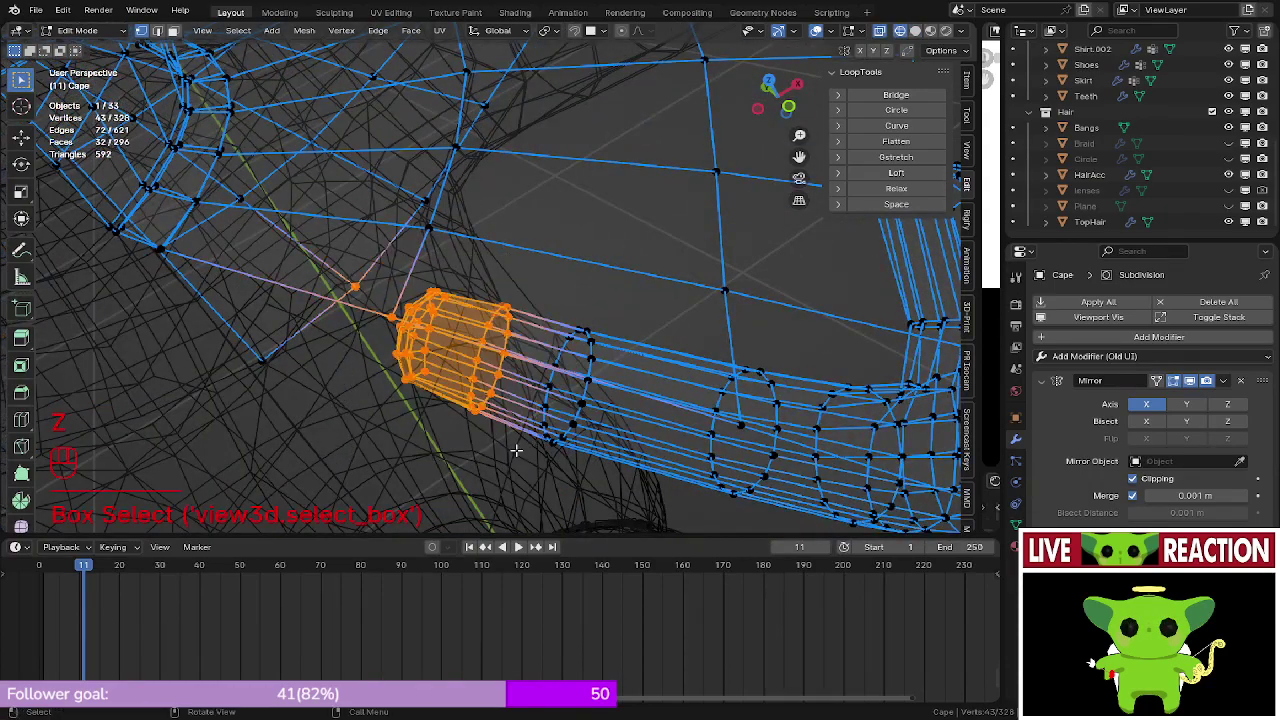
{"action": "key", "text": "z"}
{"action": "key", "text": "z"}
{"action": "key", "text": "c"}
{"action": "middle_click", "coordinate": [335, 308]}
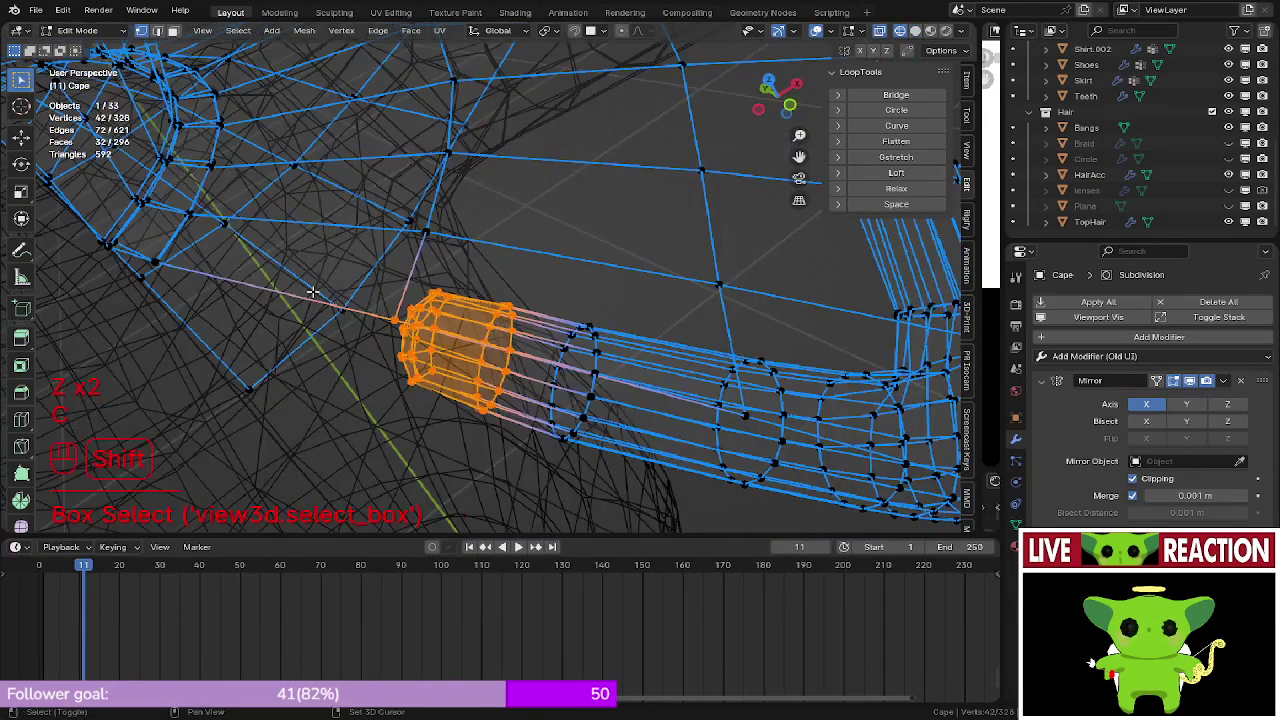
{"action": "right_click", "coordinate": [335, 308]}
{"action": "key", "text": "z"}
{"action": "mouse_move", "coordinate": [545, 335]}
{"action": "middle_mouse_down"}
{"action": "mouse_move", "coordinate": [584, 209]}
{"action": "mouse_move", "coordinate": [459, 258]}
{"action": "mouse_move", "coordinate": [443, 320]}
{"action": "middle_mouse_up"}
{"action": "key", "text": "g"}
{"action": "left_click", "coordinate": [568, 216]}
- Select the ring beside the moved end section and shift it by about 0.0009, -0.0014 and 0.0016 m in X, Y and Z
{"action": "key", "text": "shift+z"}
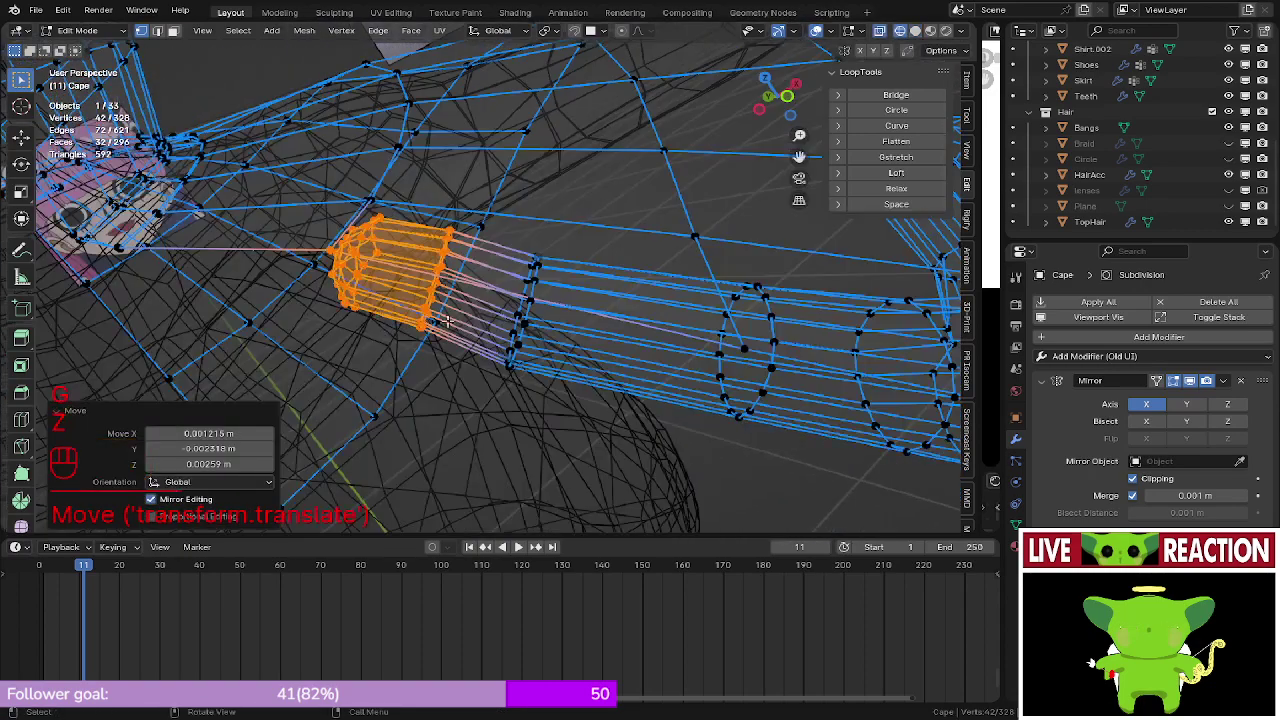
{"action": "left_click", "coordinate": [514, 334], "text": "alt"}
{"action": "key", "text": "shift+z"}
{"action": "key", "text": "shift+z"}
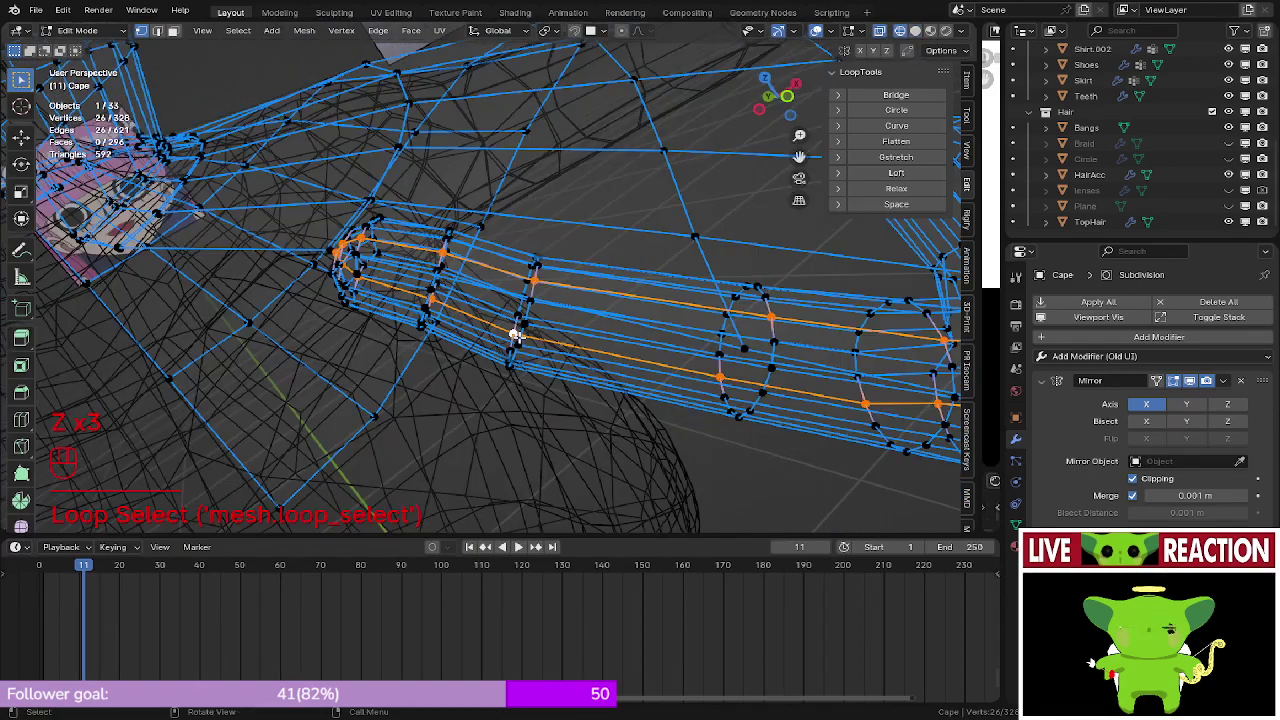
{"action": "left_click", "coordinate": [517, 341], "text": "alt"}
{"action": "key", "text": "shift+z"}
{"action": "mouse_move", "coordinate": [517, 341]}
{"action": "middle_mouse_down"}
{"action": "mouse_move", "coordinate": [600, 205]}
{"action": "mouse_move", "coordinate": [537, 263]}
{"action": "mouse_move", "coordinate": [497, 237]}
{"action": "mouse_move", "coordinate": [449, 366]}
{"action": "middle_mouse_up"}
{"action": "key", "text": "g"}
{"action": "left_click", "coordinate": [633, 201]}
{"action": "scroll", "coordinate": [497, 237], "scroll_direction": "down", "scroll_amount": 2}
{"action": "scroll", "coordinate": [449, 366], "scroll_direction": "up", "scroll_amount": 3}
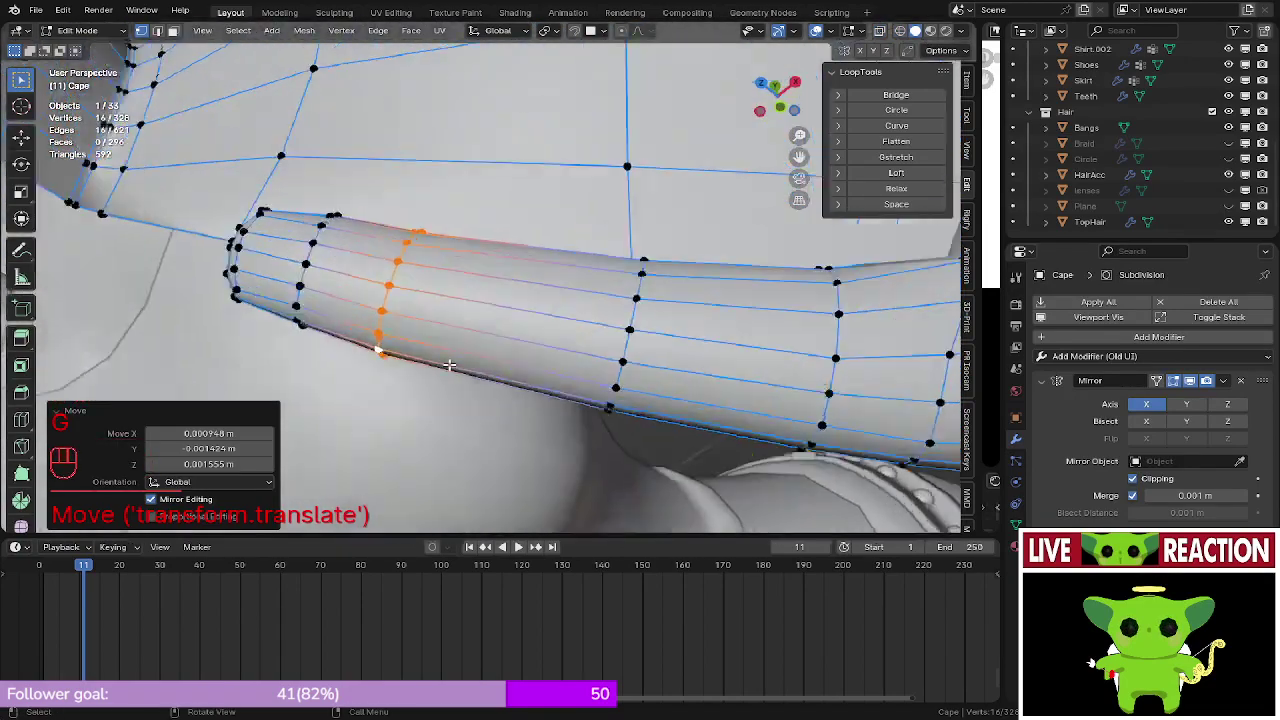
- Select the following part of the collar-side arm toward the corner and reposition it to continue the trim's curve
{"action": "key", "text": "shift+z"}
{"action": "middle_click_drag", "start_coordinate": [560, 340], "coordinate": [493, 314]}
{"action": "left_click_drag", "start_coordinate": [484, 250], "coordinate": [666, 534]}
{"action": "middle_click_drag", "start_coordinate": [666, 534], "coordinate": [677, 351]}
{"action": "key", "text": "shift+z"}
{"action": "mouse_move", "coordinate": [514, 368]}
{"action": "middle_mouse_down"}
{"action": "mouse_move", "coordinate": [494, 214]}
{"action": "mouse_move", "coordinate": [471, 314]}
{"action": "mouse_move", "coordinate": [482, 304]}
{"action": "mouse_move", "coordinate": [514, 331]}
{"action": "mouse_move", "coordinate": [610, 260]}
{"action": "middle_mouse_up"}
{"action": "key", "text": "g"}
{"action": "left_click", "coordinate": [469, 294]}
- Select the ring above the corner together with the trim's corner and outer arm, and reposition them as one piece
{"action": "left_click", "coordinate": [552, 330], "text": "alt"}
{"action": "key", "text": "z"}
{"action": "key", "text": "c"}
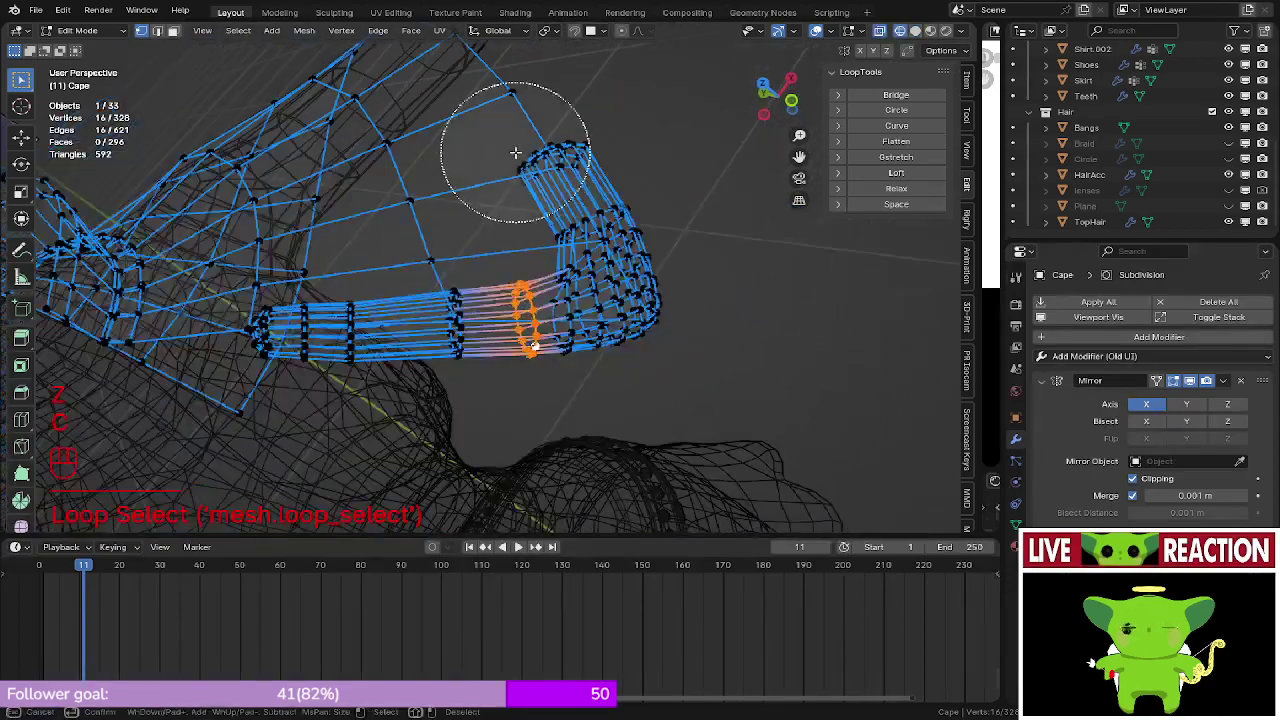
{"action": "mouse_move", "coordinate": [514, 143]}
{"action": "left_mouse_down"}
{"action": "mouse_move", "coordinate": [543, 171]}
{"action": "mouse_move", "coordinate": [610, 360]}
{"action": "mouse_move", "coordinate": [581, 277]}
{"action": "left_mouse_up"}
{"action": "right_click", "coordinate": [581, 277]}
{"action": "mouse_move", "coordinate": [566, 386]}
{"action": "middle_mouse_down"}
{"action": "mouse_move", "coordinate": [735, 250]}
{"action": "mouse_move", "coordinate": [616, 234]}
{"action": "mouse_move", "coordinate": [613, 326]}
{"action": "mouse_move", "coordinate": [548, 373]}
{"action": "mouse_move", "coordinate": [478, 282]}
{"action": "mouse_move", "coordinate": [534, 238]}
{"action": "mouse_move", "coordinate": [511, 207]}
{"action": "mouse_move", "coordinate": [527, 331]}
{"action": "middle_mouse_up"}
{"action": "key", "text": "z"}
{"action": "key", "text": "g"}
{"action": "left_click", "coordinate": [622, 226]}
- Compare the cape and its fur trim with the reference image in front view and examine the trim from other angles
{"action": "key", "text": "Tab"}
{"action": "scroll", "coordinate": [548, 373], "scroll_direction": "up", "scroll_amount": 3}
{"action": "scroll", "coordinate": [511, 207], "scroll_direction": "up", "scroll_amount": 3}
{"action": "key", "text": "KP_1"}
{"action": "scroll", "coordinate": [625, 225], "scroll_direction": "down", "scroll_amount": 3}
{"action": "middle_click_drag", "start_coordinate": [659, 218], "coordinate": [660, 204], "text": "shift"}
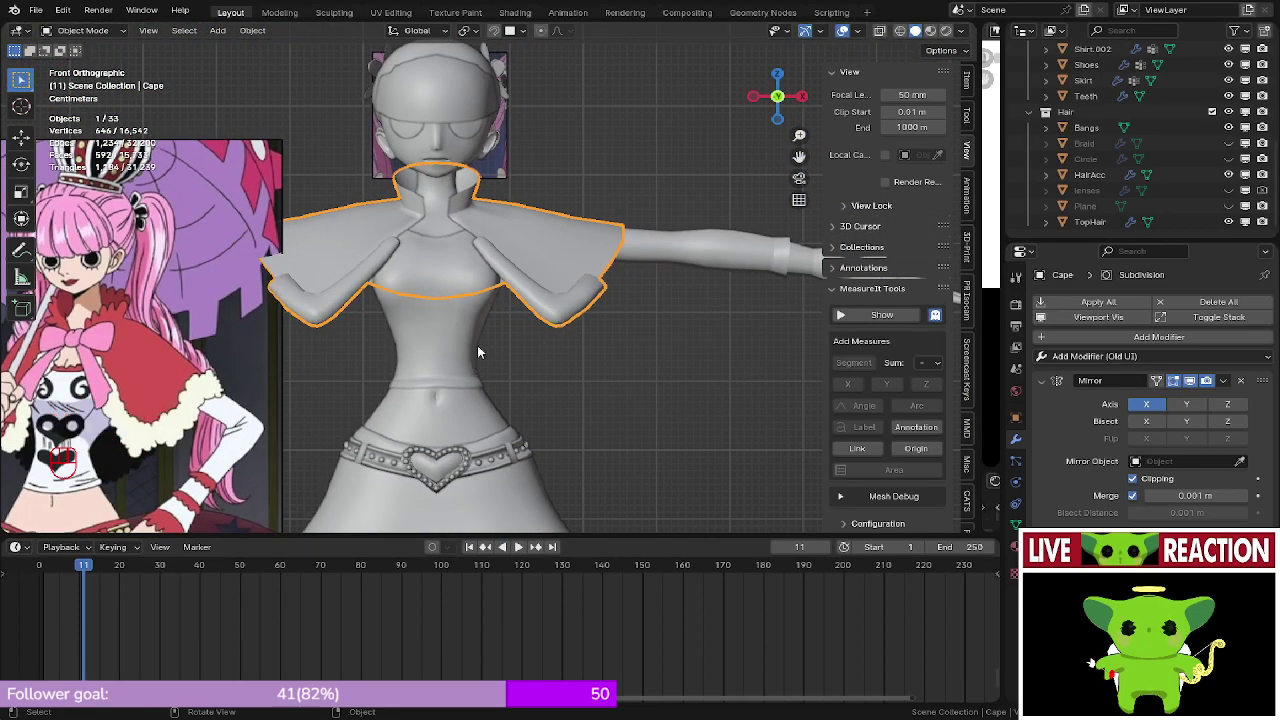
{"action": "scroll", "coordinate": [456, 362], "scroll_direction": "up", "scroll_amount": 2}
{"action": "middle_click_drag", "start_coordinate": [477, 345], "coordinate": [591, 297]}
{"action": "scroll", "coordinate": [406, 246], "scroll_direction": "up", "scroll_amount": 3}
{"action": "key", "text": "KP_1"}
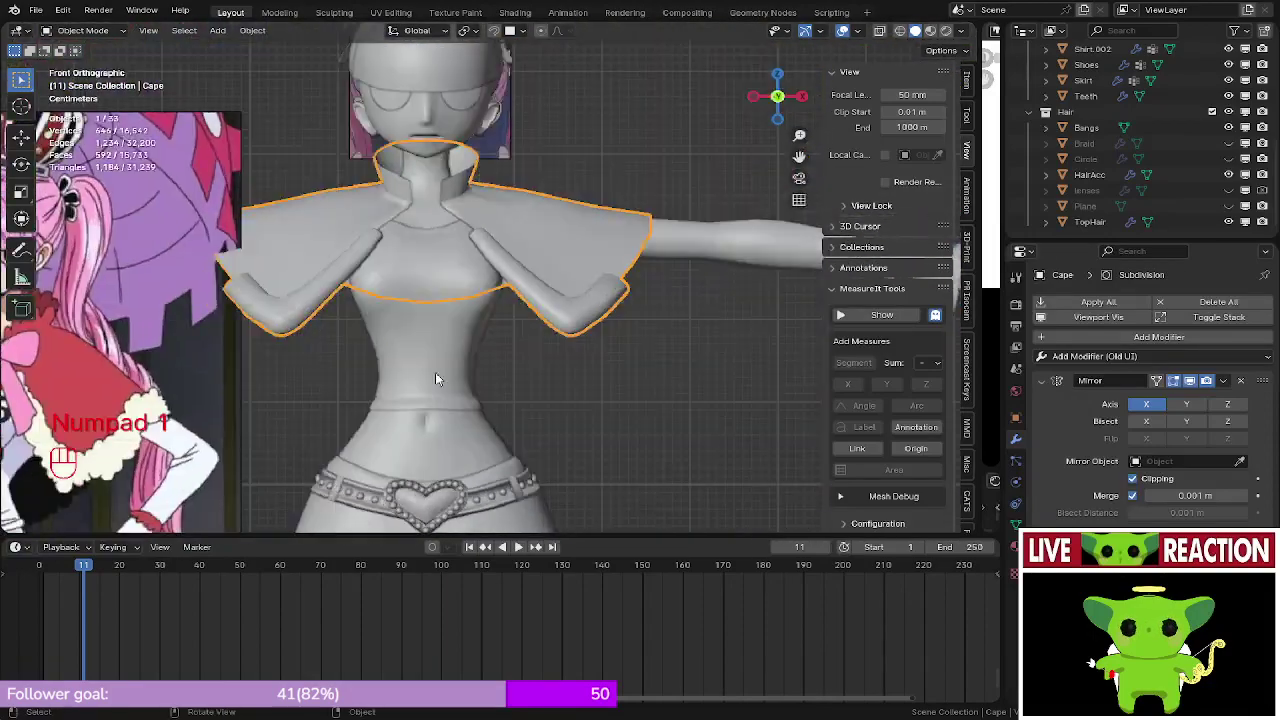
{"action": "middle_click_drag", "start_coordinate": [436, 379], "coordinate": [585, 273], "text": "shift"}
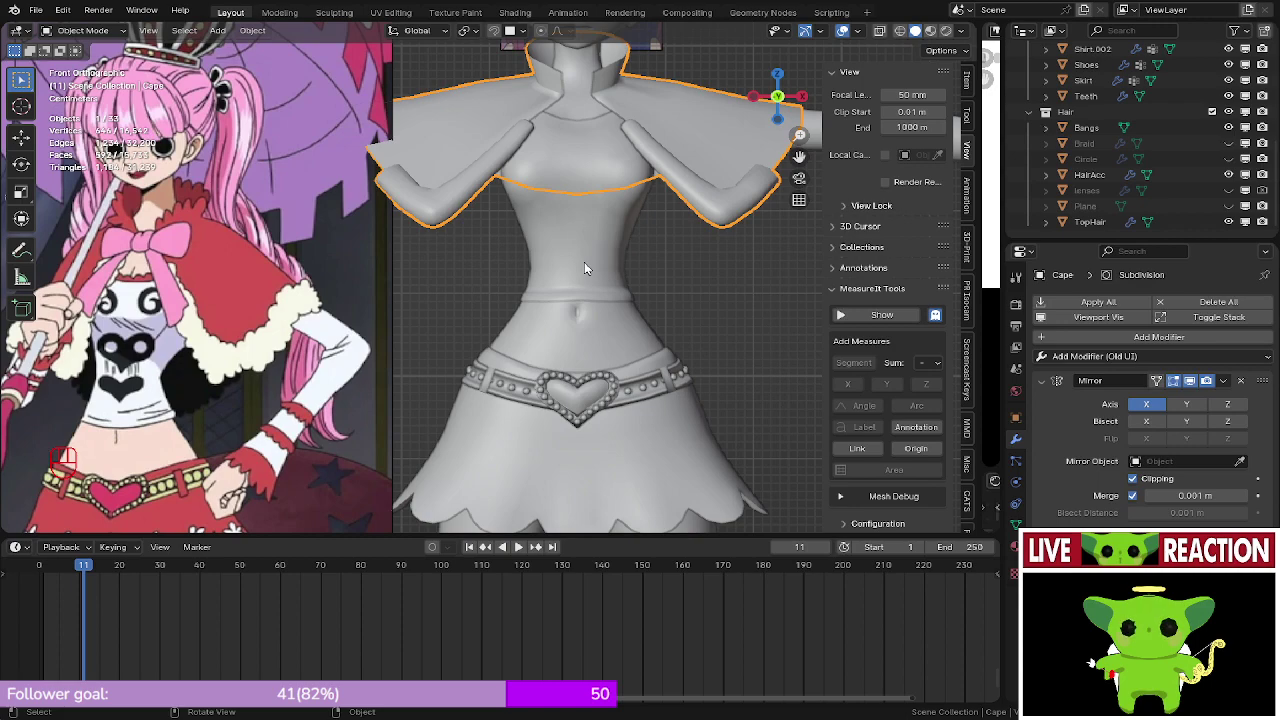
{"action": "scroll", "coordinate": [590, 265], "scroll_direction": "down", "scroll_amount": 6}
{"action": "middle_click_drag", "start_coordinate": [597, 260], "coordinate": [556, 300]}
{"action": "scroll", "coordinate": [514, 306], "scroll_direction": "up", "scroll_amount": 2}
{"action": "scroll", "coordinate": [514, 306], "scroll_direction": "up", "scroll_amount": 4}
{"action": "middle_click_drag", "start_coordinate": [556, 300], "coordinate": [530, 190], "text": "shift"}
{"action": "scroll", "coordinate": [523, 369], "scroll_direction": "up", "scroll_amount": 5}
{"action": "middle_click_drag", "start_coordinate": [530, 190], "coordinate": [502, 270], "text": "shift"}
{"action": "middle_click_drag", "start_coordinate": [502, 270], "coordinate": [495, 325]}
{"action": "middle_click_drag", "start_coordinate": [495, 325], "coordinate": [600, 282], "text": "shift"}
{"action": "scroll", "coordinate": [533, 284], "scroll_direction": "up", "scroll_amount": 1}
- Select the entire linked fur trim in the cape mesh and shift it slightly upward along the cape's front edge
{"action": "key", "text": "Tab"}
{"action": "key", "text": "KP_1"}
{"action": "scroll", "coordinate": [500, 327], "scroll_direction": "up", "scroll_amount": 3}
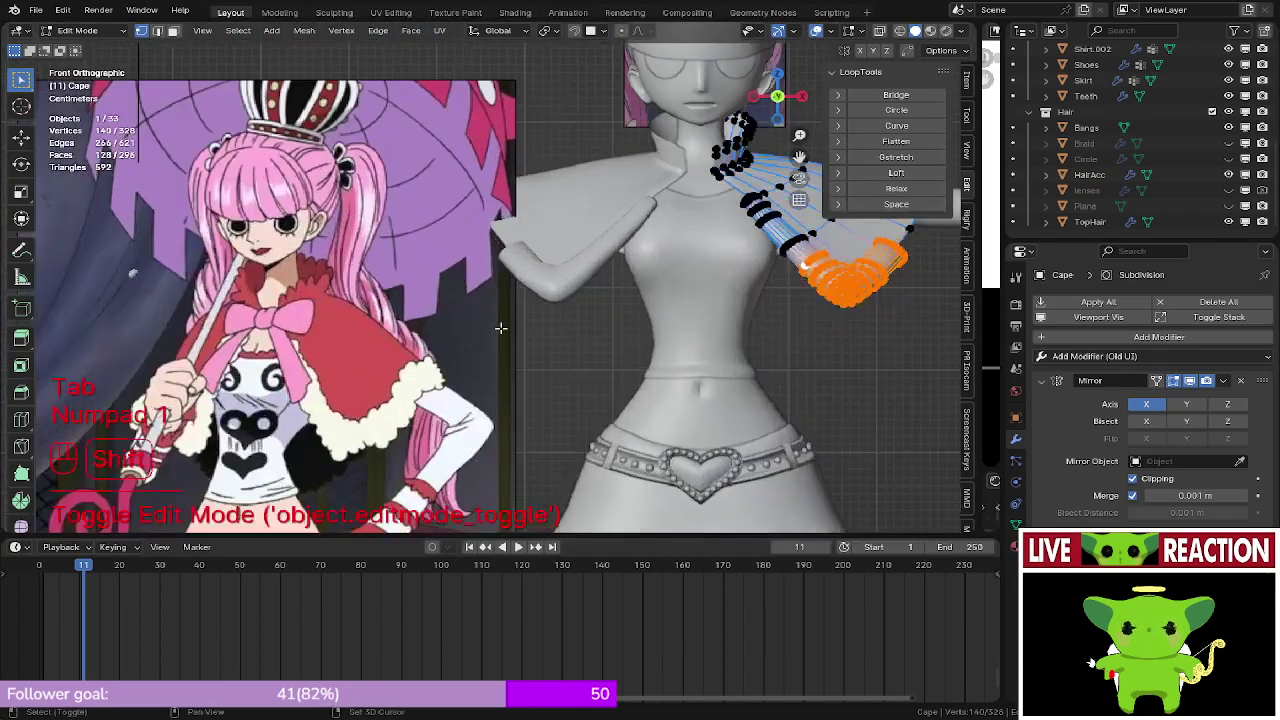
{"action": "middle_click_drag", "start_coordinate": [500, 327], "coordinate": [493, 258]}
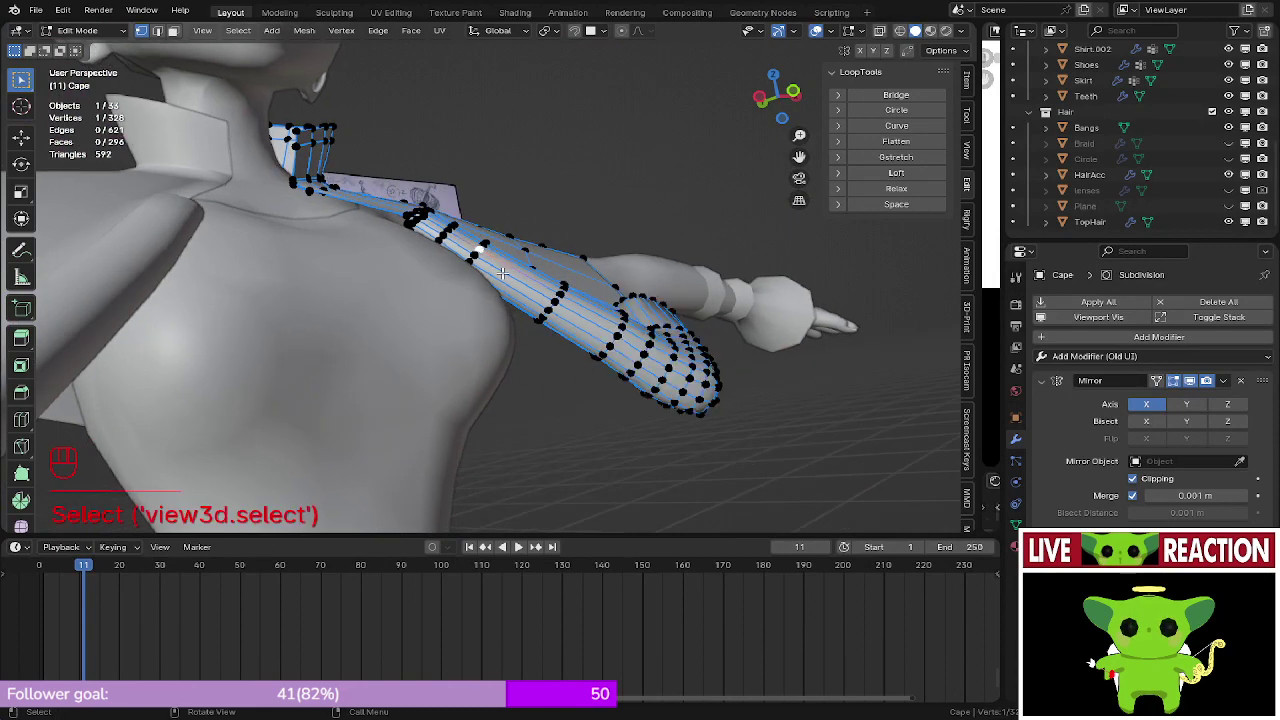
{"action": "scroll", "coordinate": [502, 272], "scroll_direction": "up", "scroll_amount": 3}
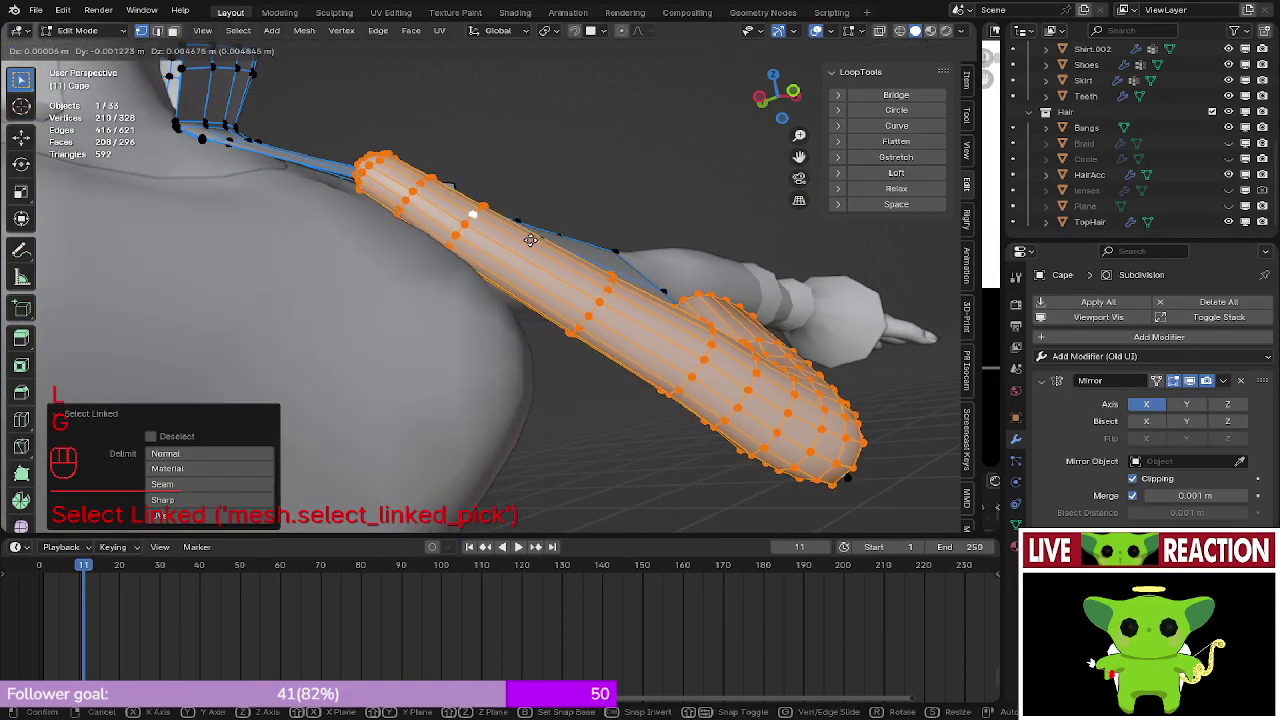
{"action": "middle_click_drag", "start_coordinate": [540, 253], "coordinate": [414, 512]}
{"action": "middle_click_drag", "start_coordinate": [532, 155], "coordinate": [537, 257]}
{"action": "key", "text": "Tab"}
{"action": "mouse_move", "coordinate": [484, 313]}
{"action": "middle_mouse_down"}
{"action": "mouse_move", "coordinate": [442, 238]}
{"action": "mouse_move", "coordinate": [457, 271]}
{"action": "middle_mouse_up"}
{"action": "key", "text": "Tab"}
- Select only the trim's rounded collar-side end in wireframe and move it by about -0.0013, 0.0019 and -0.0002 m in X, Y and Z
{"action": "key", "text": "z"}
{"action": "middle_click_drag", "start_coordinate": [342, 268], "coordinate": [376, 217], "text": "shift"}
{"action": "middle_click_drag", "start_coordinate": [376, 217], "coordinate": [280, 446]}
{"action": "left_click", "coordinate": [291, 264]}
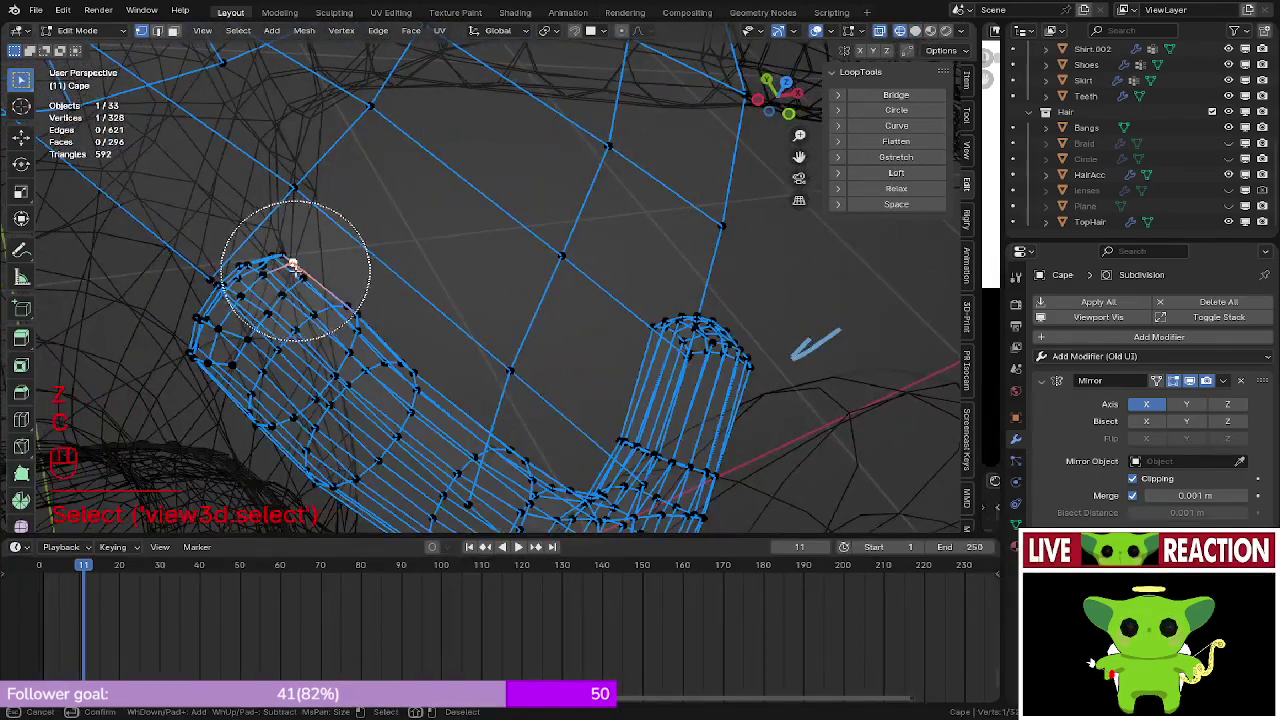
{"action": "right_click", "coordinate": [214, 338]}
{"action": "middle_click_drag", "start_coordinate": [214, 338], "coordinate": [382, 308], "text": "shift"}
{"action": "key", "text": "c"}
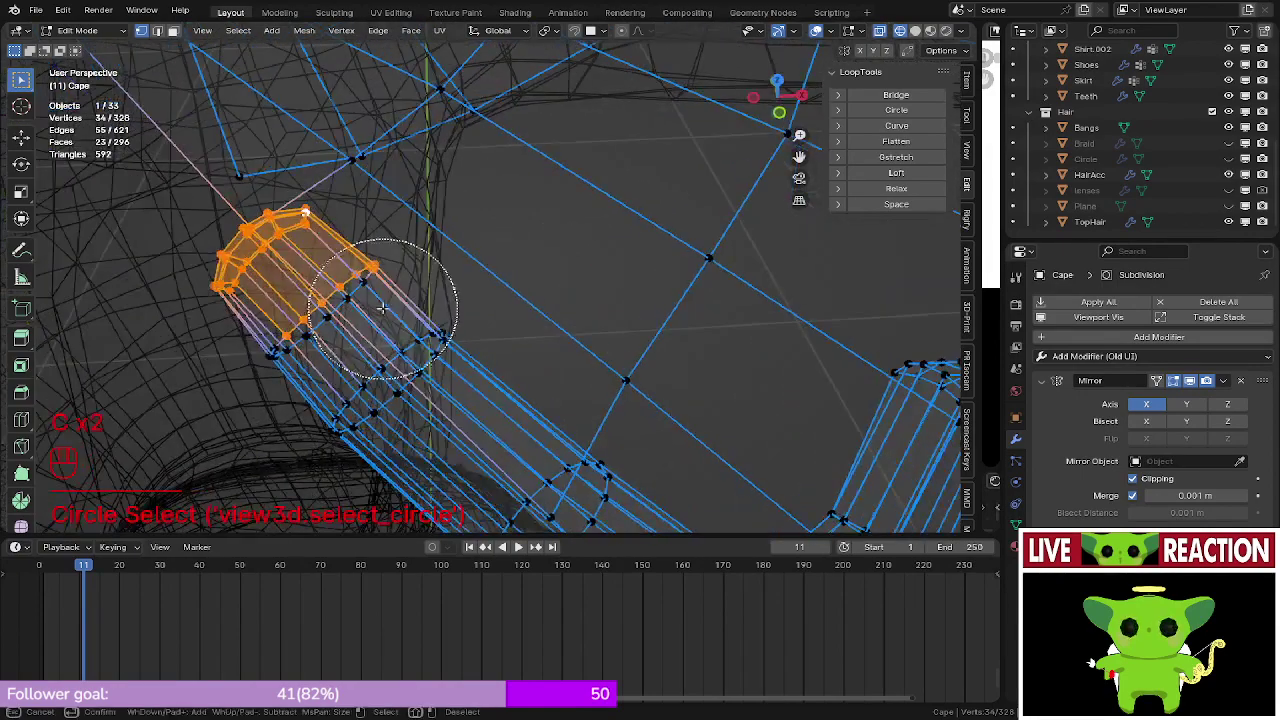
{"action": "middle_click_drag", "start_coordinate": [244, 241], "coordinate": [392, 314], "text": "shift"}
{"action": "scroll", "coordinate": [366, 306], "scroll_direction": "up", "scroll_amount": 4}
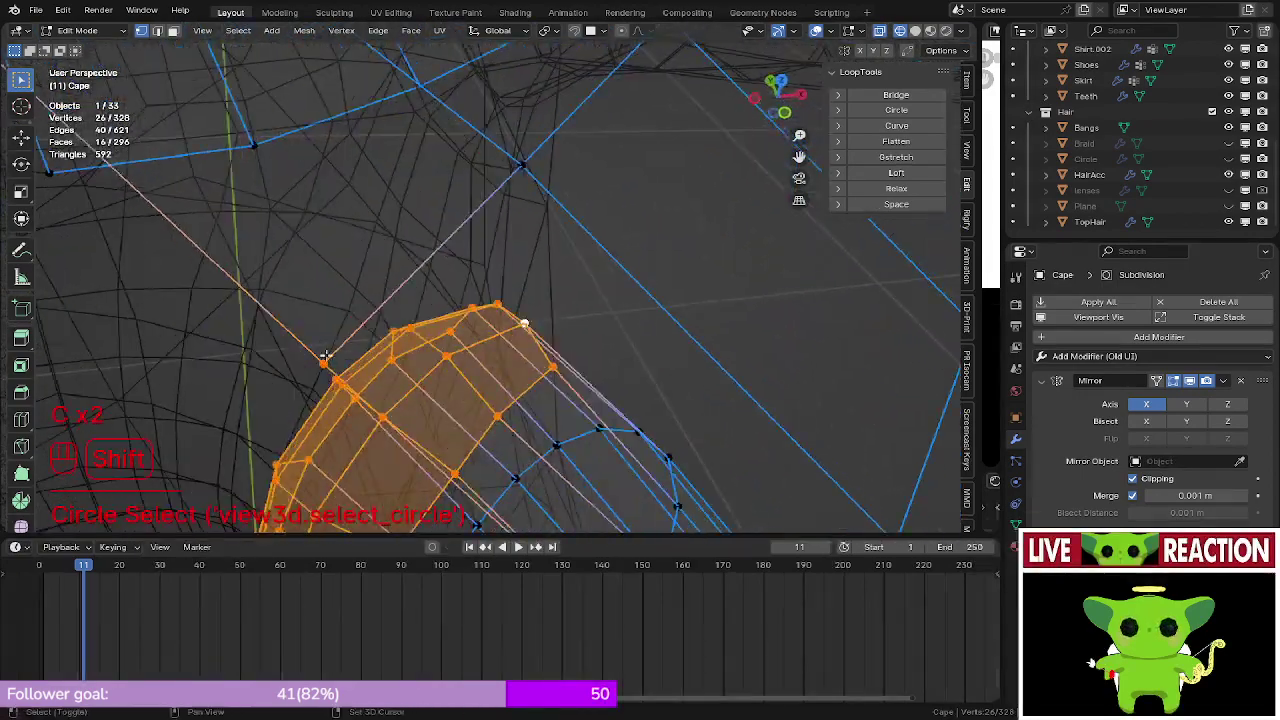
{"action": "left_click", "coordinate": [464, 351]}
{"action": "middle_click_drag", "start_coordinate": [466, 350], "coordinate": [595, 290]}
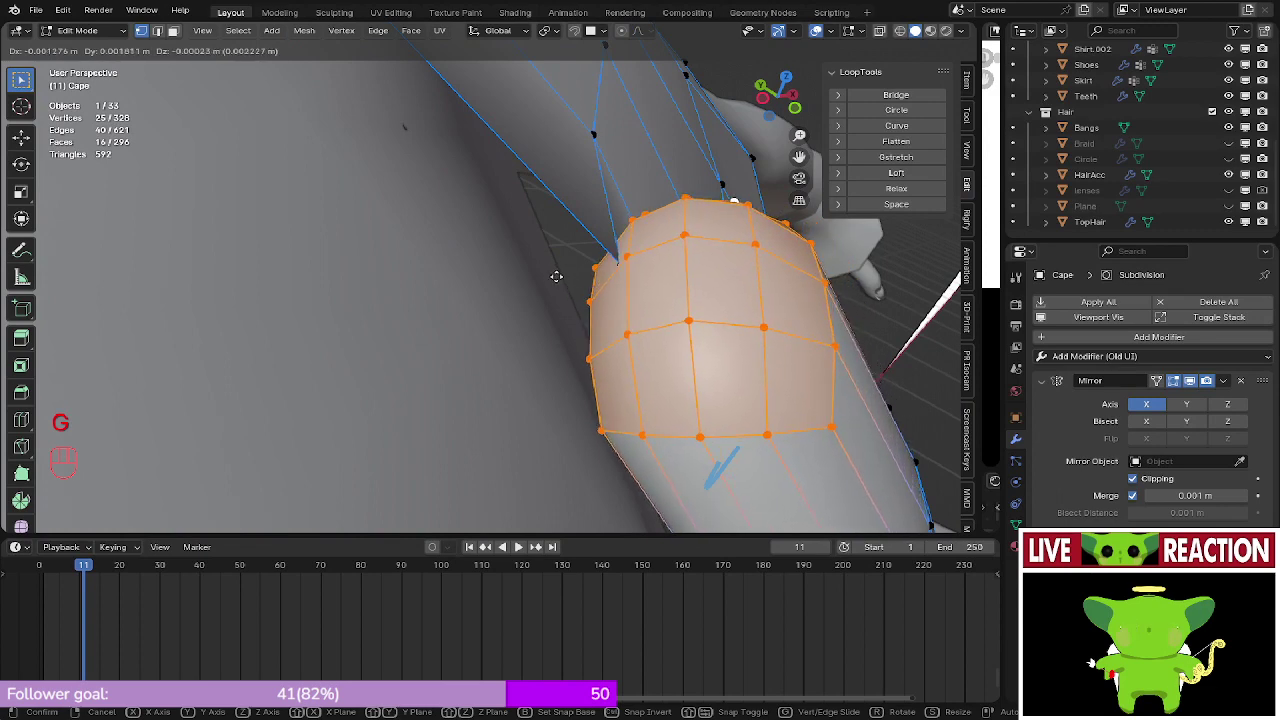
{"action": "left_click", "coordinate": [555, 275]}
{"action": "middle_click_drag", "start_coordinate": [555, 275], "coordinate": [621, 184]}
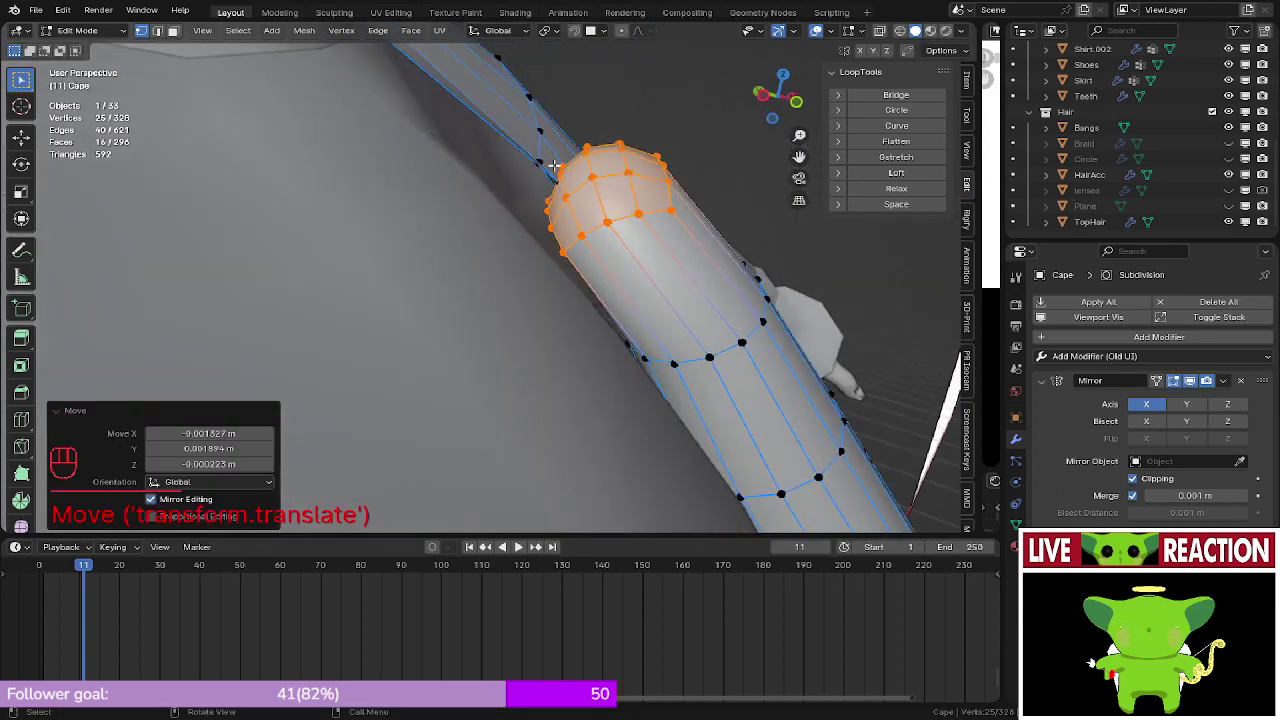
- Select the second ring below the trim's rounded end and move it by about -0.0007, 0.0016 and -0.0006 m in X, Y and Z
{"action": "scroll", "coordinate": [540, 185], "scroll_direction": "down", "scroll_amount": 2}
{"action": "middle_click_drag", "start_coordinate": [540, 185], "coordinate": [620, 250]}
{"action": "middle_click_drag", "start_coordinate": [620, 250], "coordinate": [430, 314], "text": "shift"}
{"action": "middle_click_drag", "start_coordinate": [716, 270], "coordinate": [566, 312]}
{"action": "middle_click_drag", "start_coordinate": [566, 312], "coordinate": [677, 286], "text": "shift"}
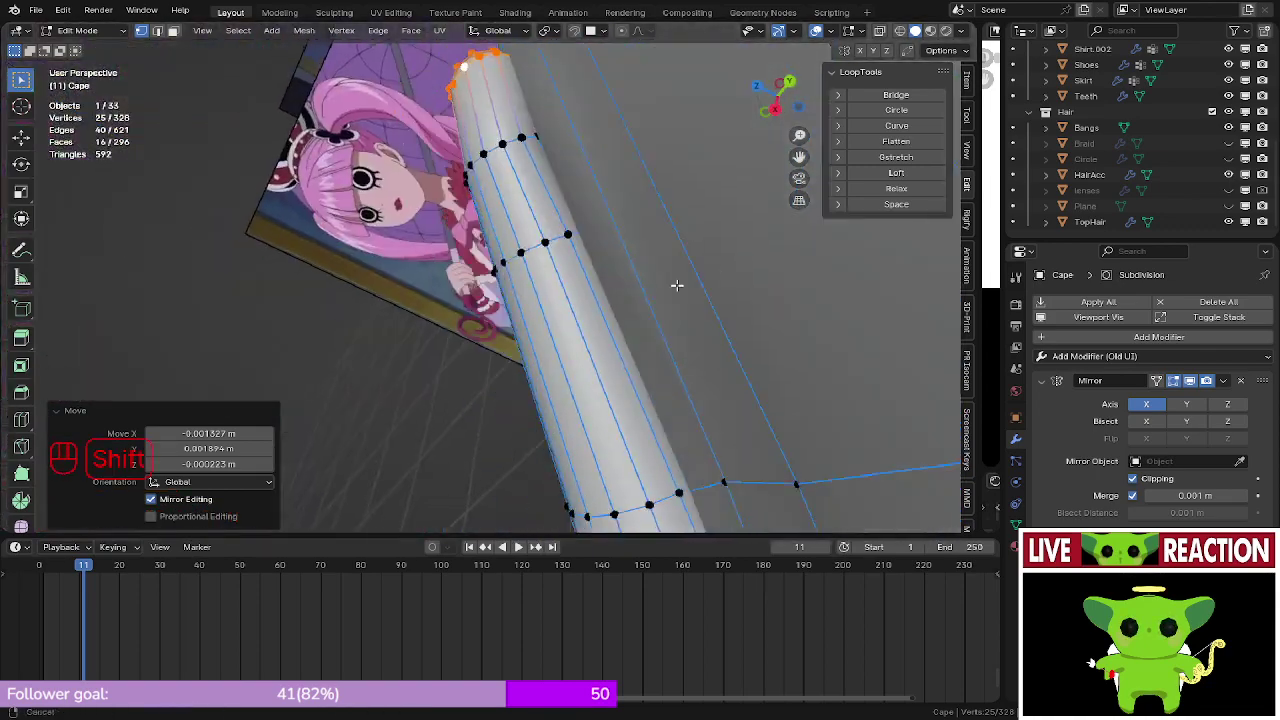
{"action": "left_click", "coordinate": [541, 249], "text": "alt"}
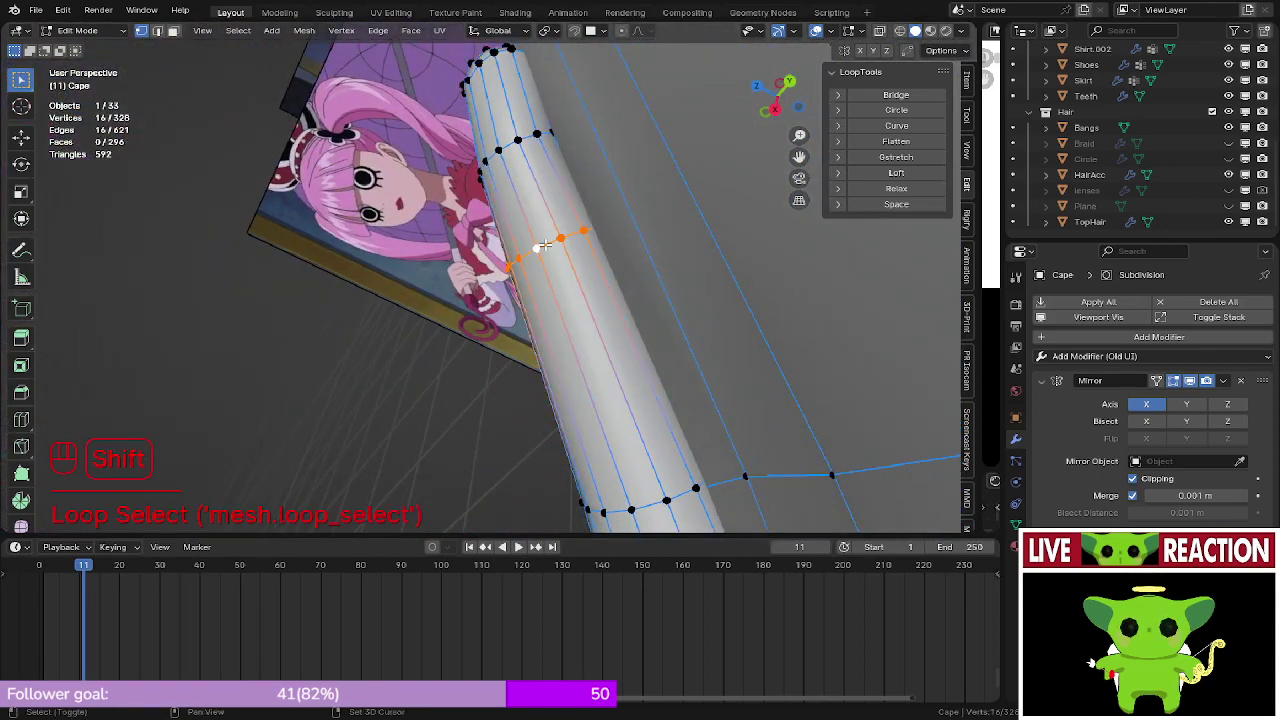
{"action": "middle_click_drag", "start_coordinate": [541, 250], "coordinate": [588, 321]}
{"action": "left_click", "coordinate": [539, 307]}
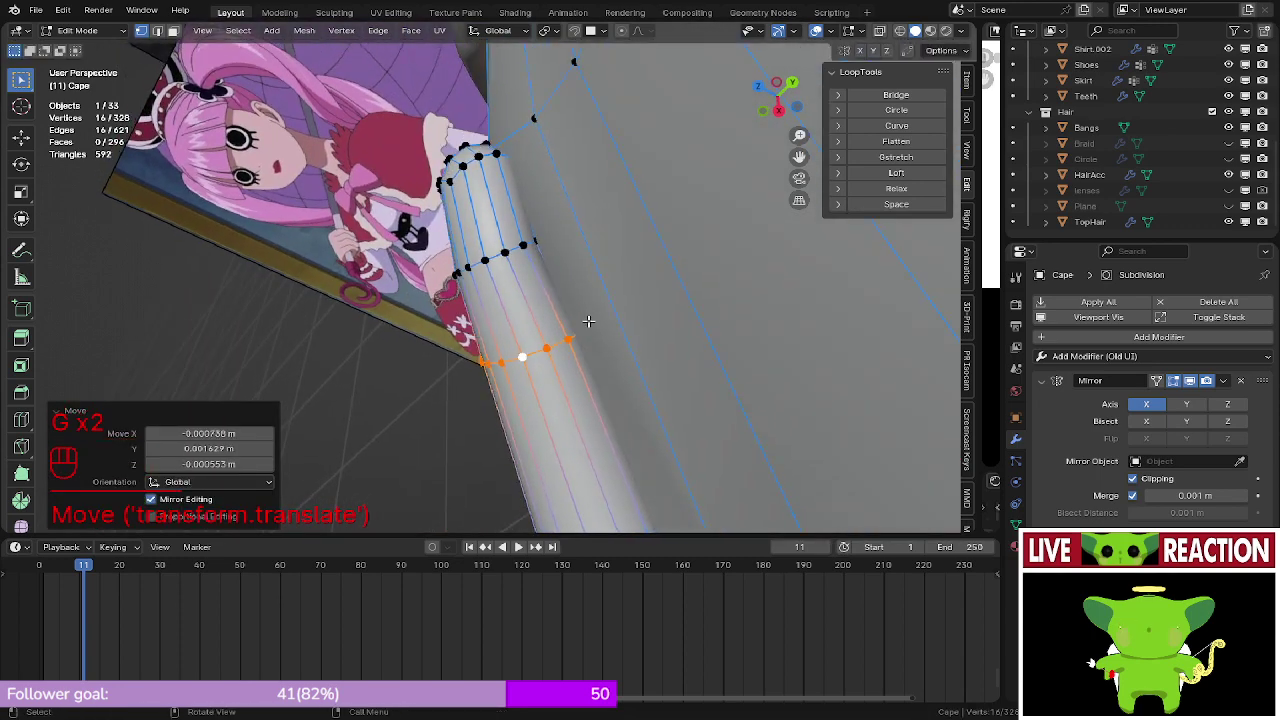
- Select the ring nearest the trim's rounded end and move it by about -0.0005, 0.0009 and -0.0005 m in X, Y and Z
{"action": "left_click", "coordinate": [510, 234], "text": "alt"}
{"action": "mouse_move", "coordinate": [510, 234]}
{"action": "middle_mouse_down"}
{"action": "mouse_move", "coordinate": [489, 252]}
{"action": "mouse_move", "coordinate": [512, 251]}
{"action": "mouse_move", "coordinate": [469, 272]}
{"action": "mouse_move", "coordinate": [494, 269]}
{"action": "mouse_move", "coordinate": [531, 386]}
{"action": "mouse_move", "coordinate": [551, 341]}
{"action": "mouse_move", "coordinate": [563, 402]}
{"action": "mouse_move", "coordinate": [527, 285]}
{"action": "mouse_move", "coordinate": [532, 400]}
{"action": "mouse_move", "coordinate": [527, 198]}
{"action": "mouse_move", "coordinate": [620, 71]}
{"action": "mouse_move", "coordinate": [563, 134]}
{"action": "mouse_move", "coordinate": [629, 257]}
{"action": "mouse_move", "coordinate": [657, 53]}
{"action": "mouse_move", "coordinate": [586, 192]}
{"action": "mouse_move", "coordinate": [517, 209]}
{"action": "mouse_move", "coordinate": [507, 277]}
{"action": "mouse_move", "coordinate": [523, 303]}
{"action": "middle_mouse_up"}
{"action": "left_click", "coordinate": [518, 246]}
{"action": "key", "text": "z"}
{"action": "key", "text": "z"}
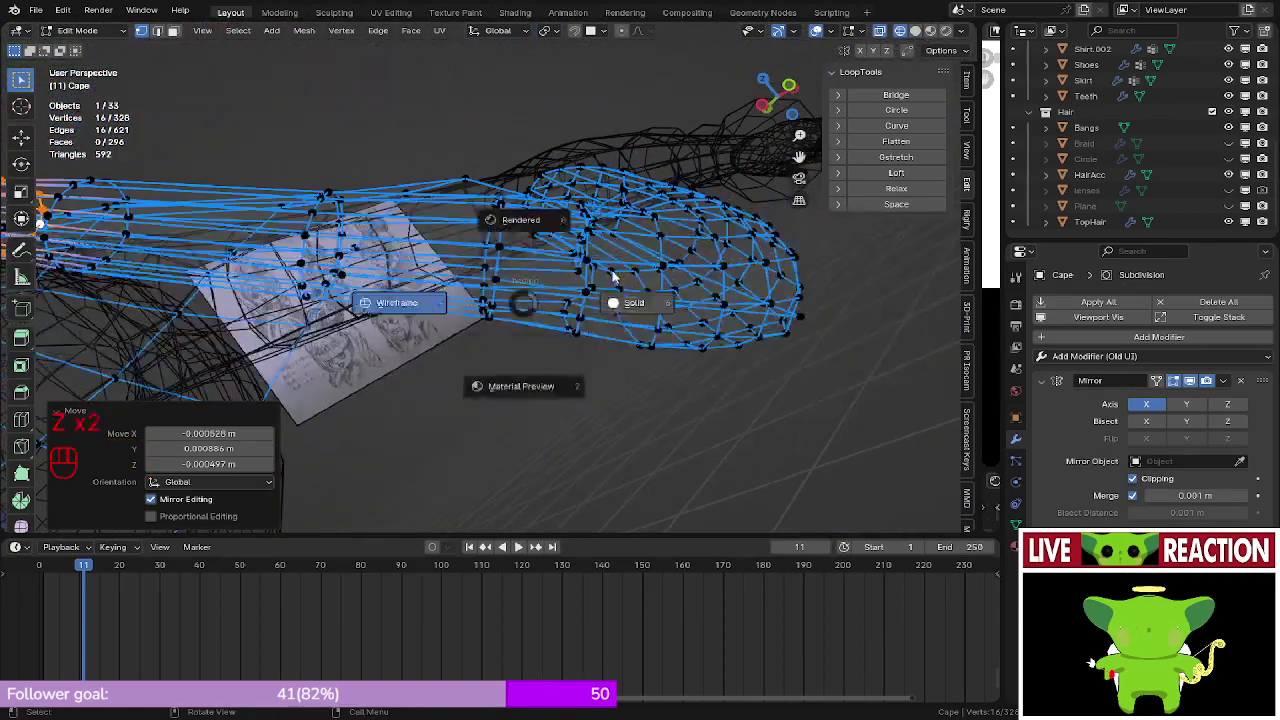